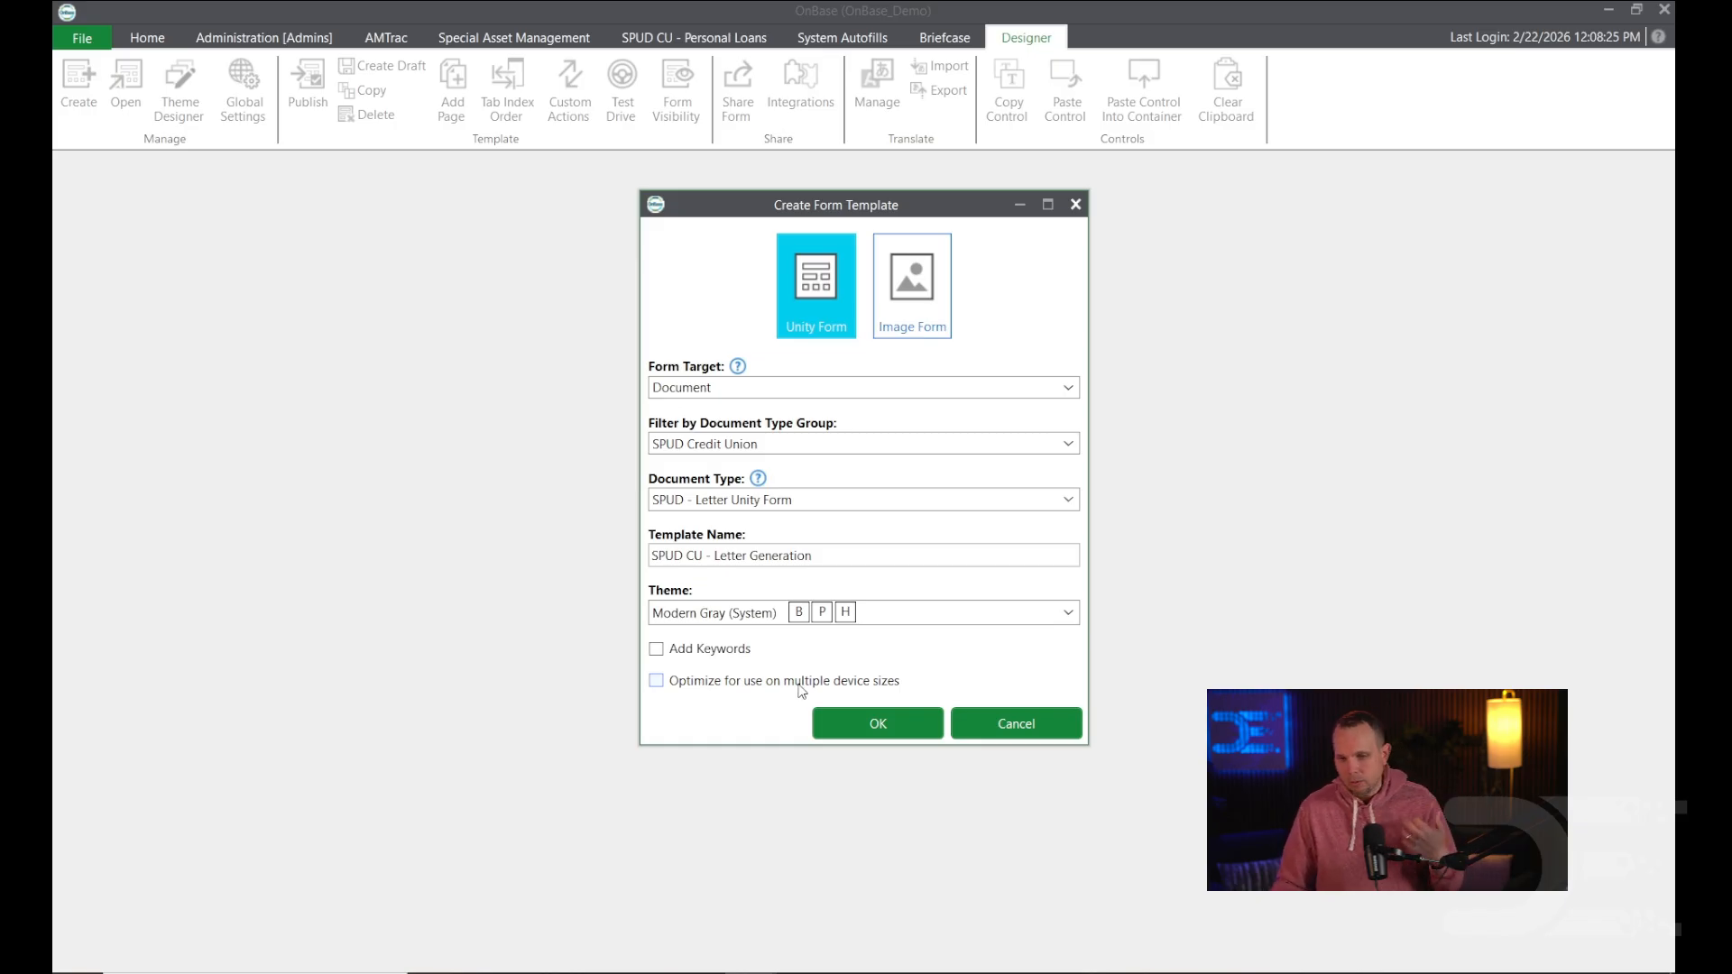
Create the SPUD CU - Letter Generation form template and add a section labelled Letter Information.
click(856, 723)
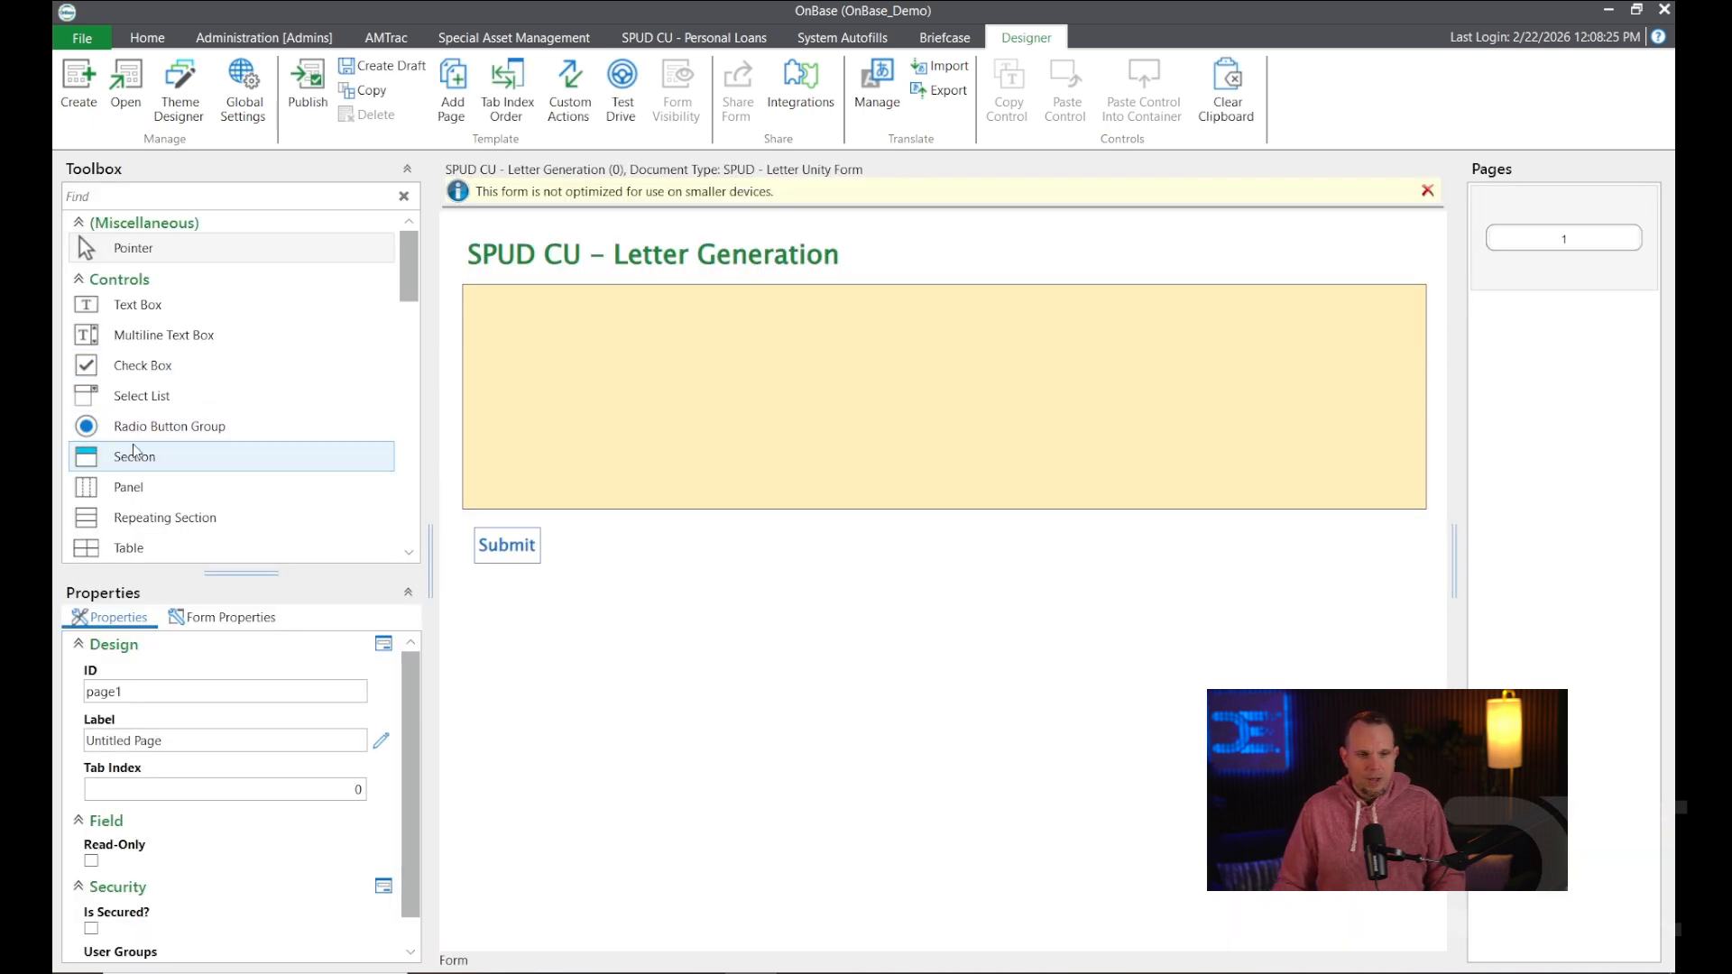
drag(135, 457, 858, 445)
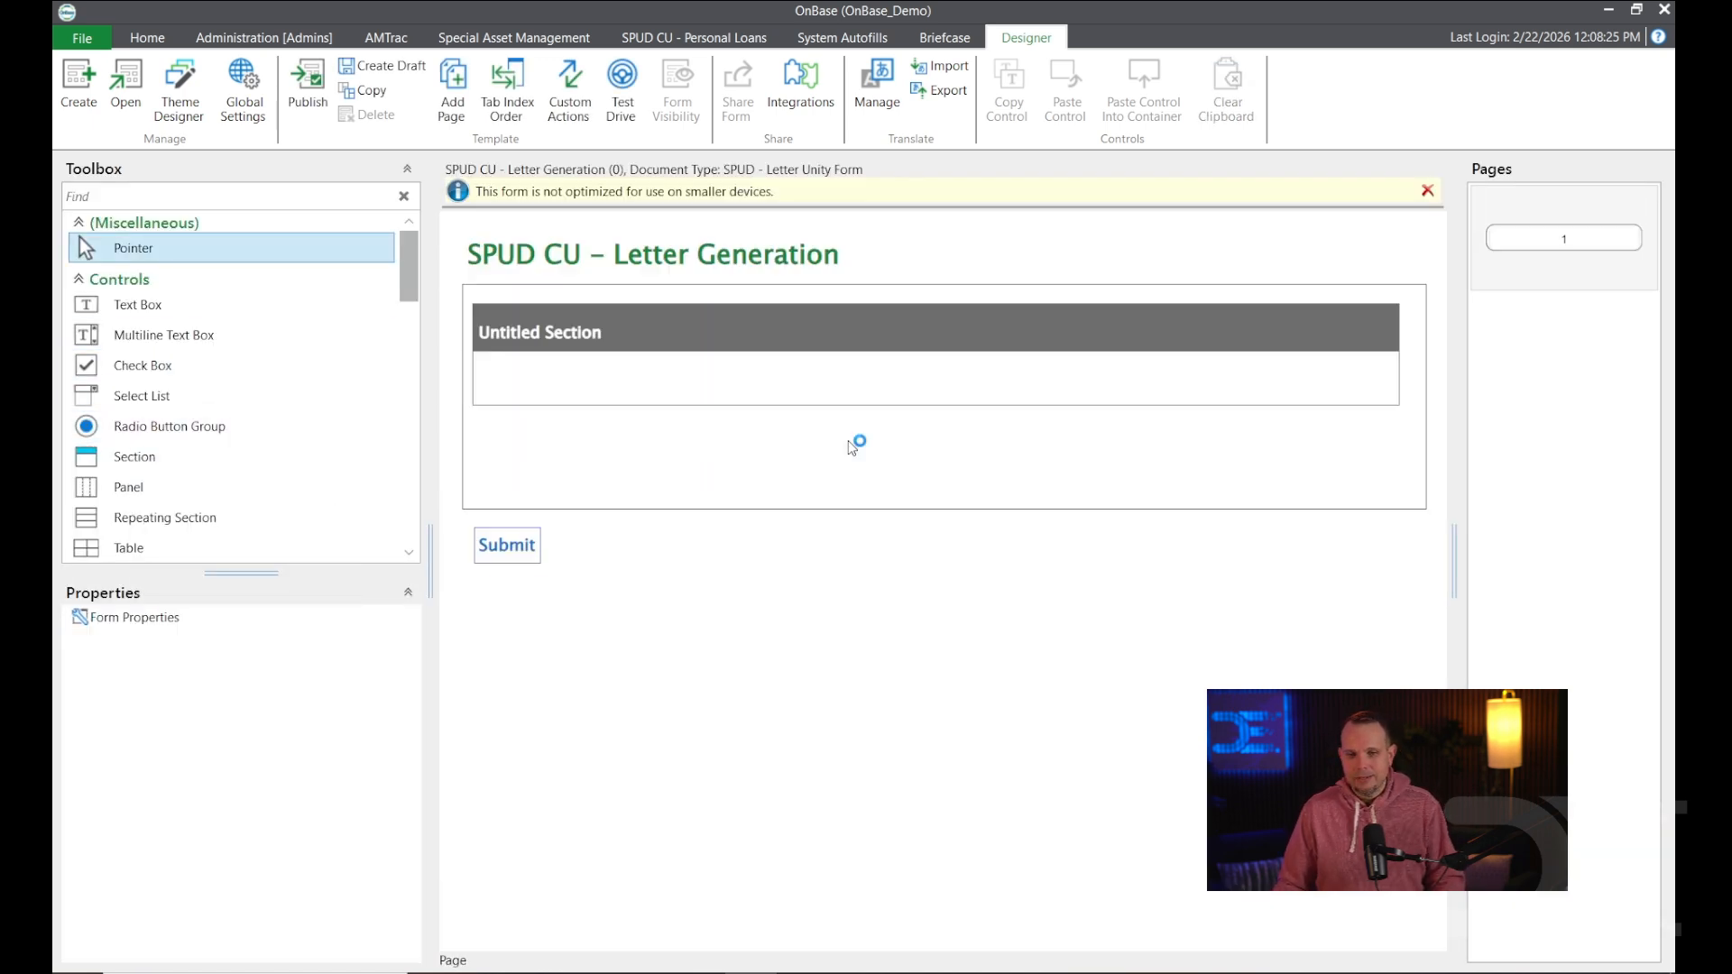
triple_click(126, 689)
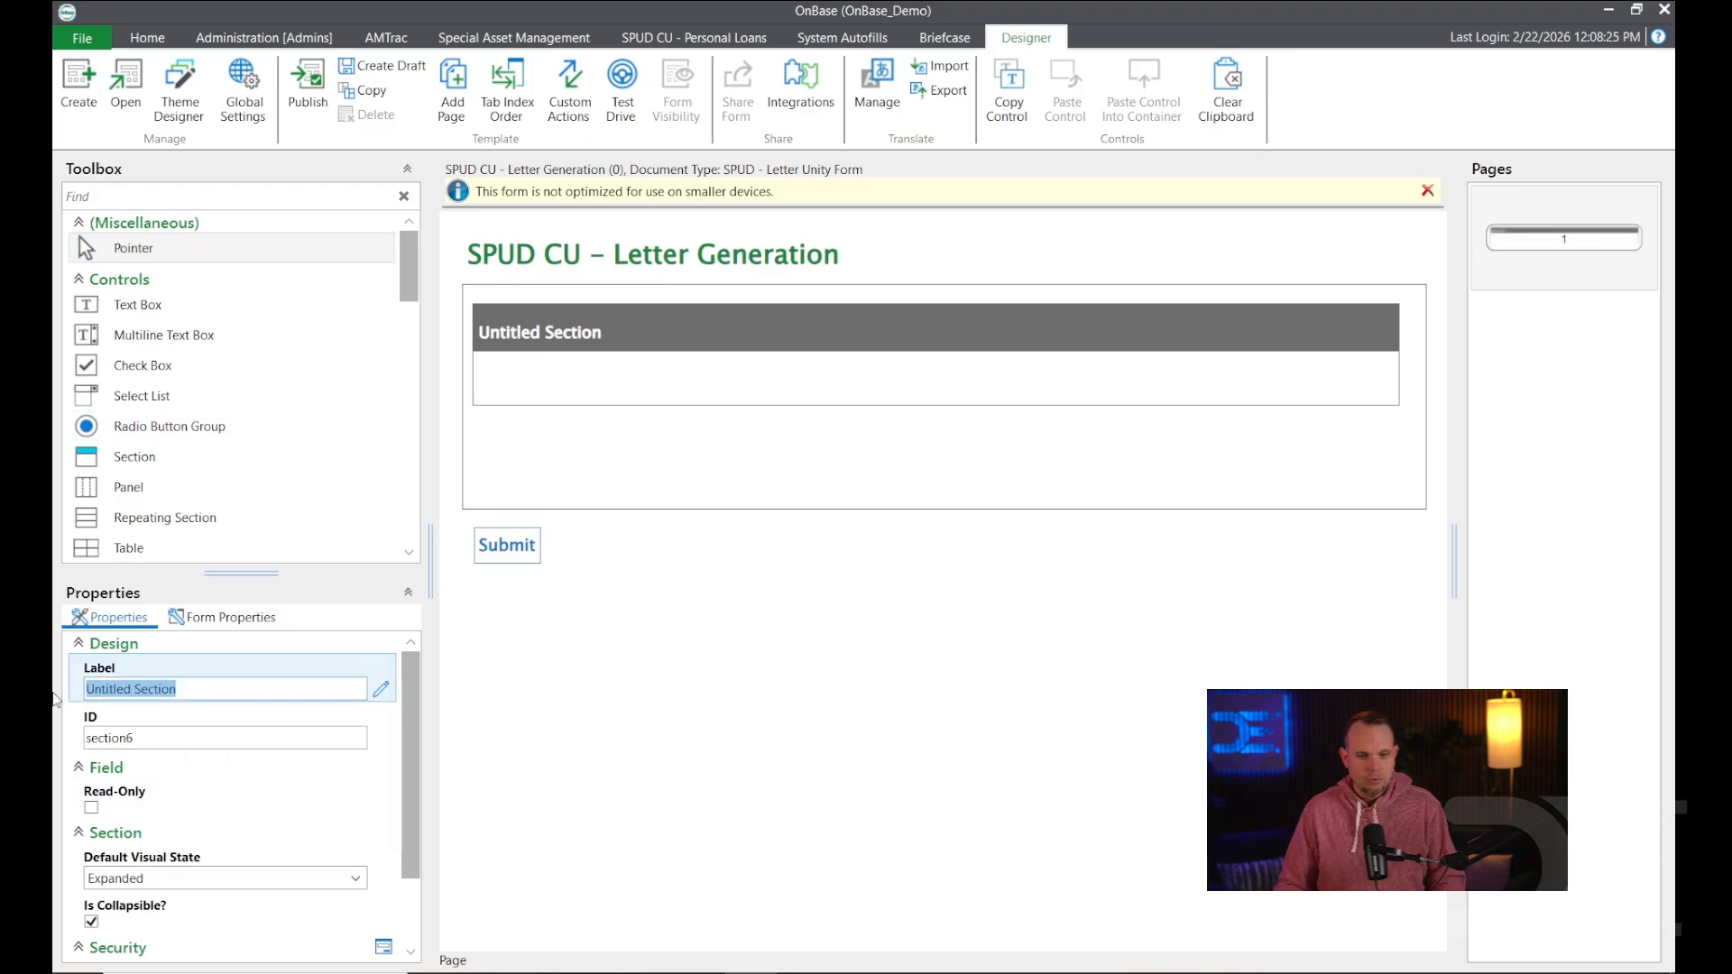
text(Letter In)
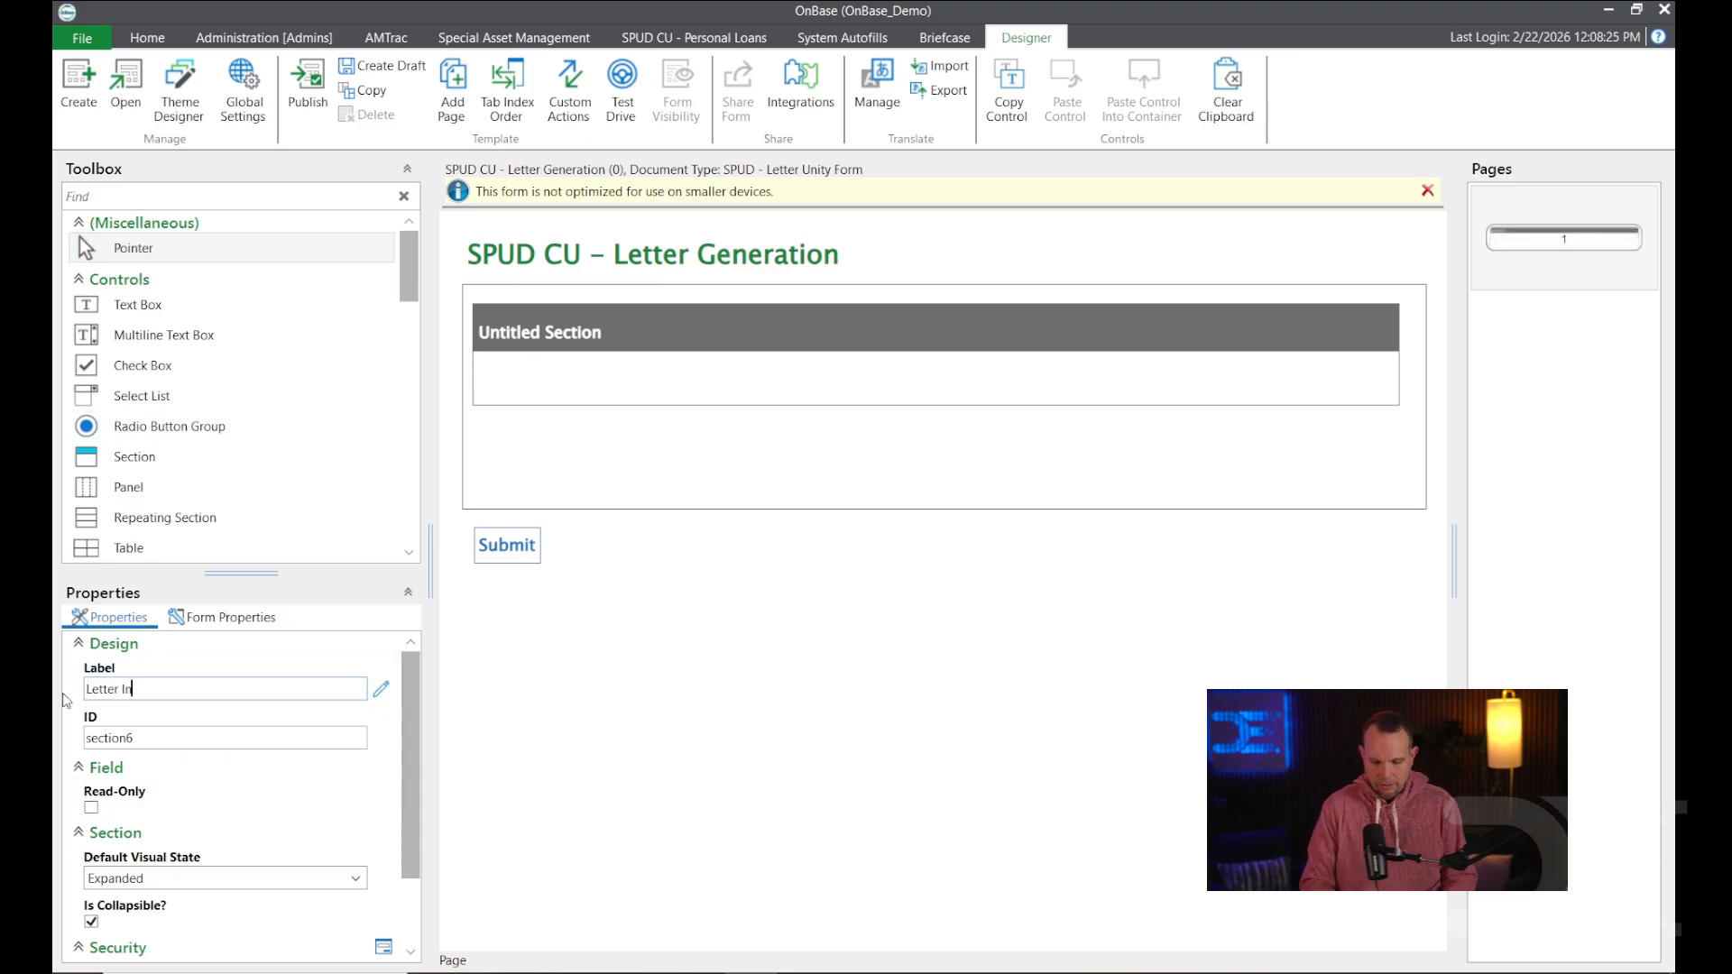
text(formation)
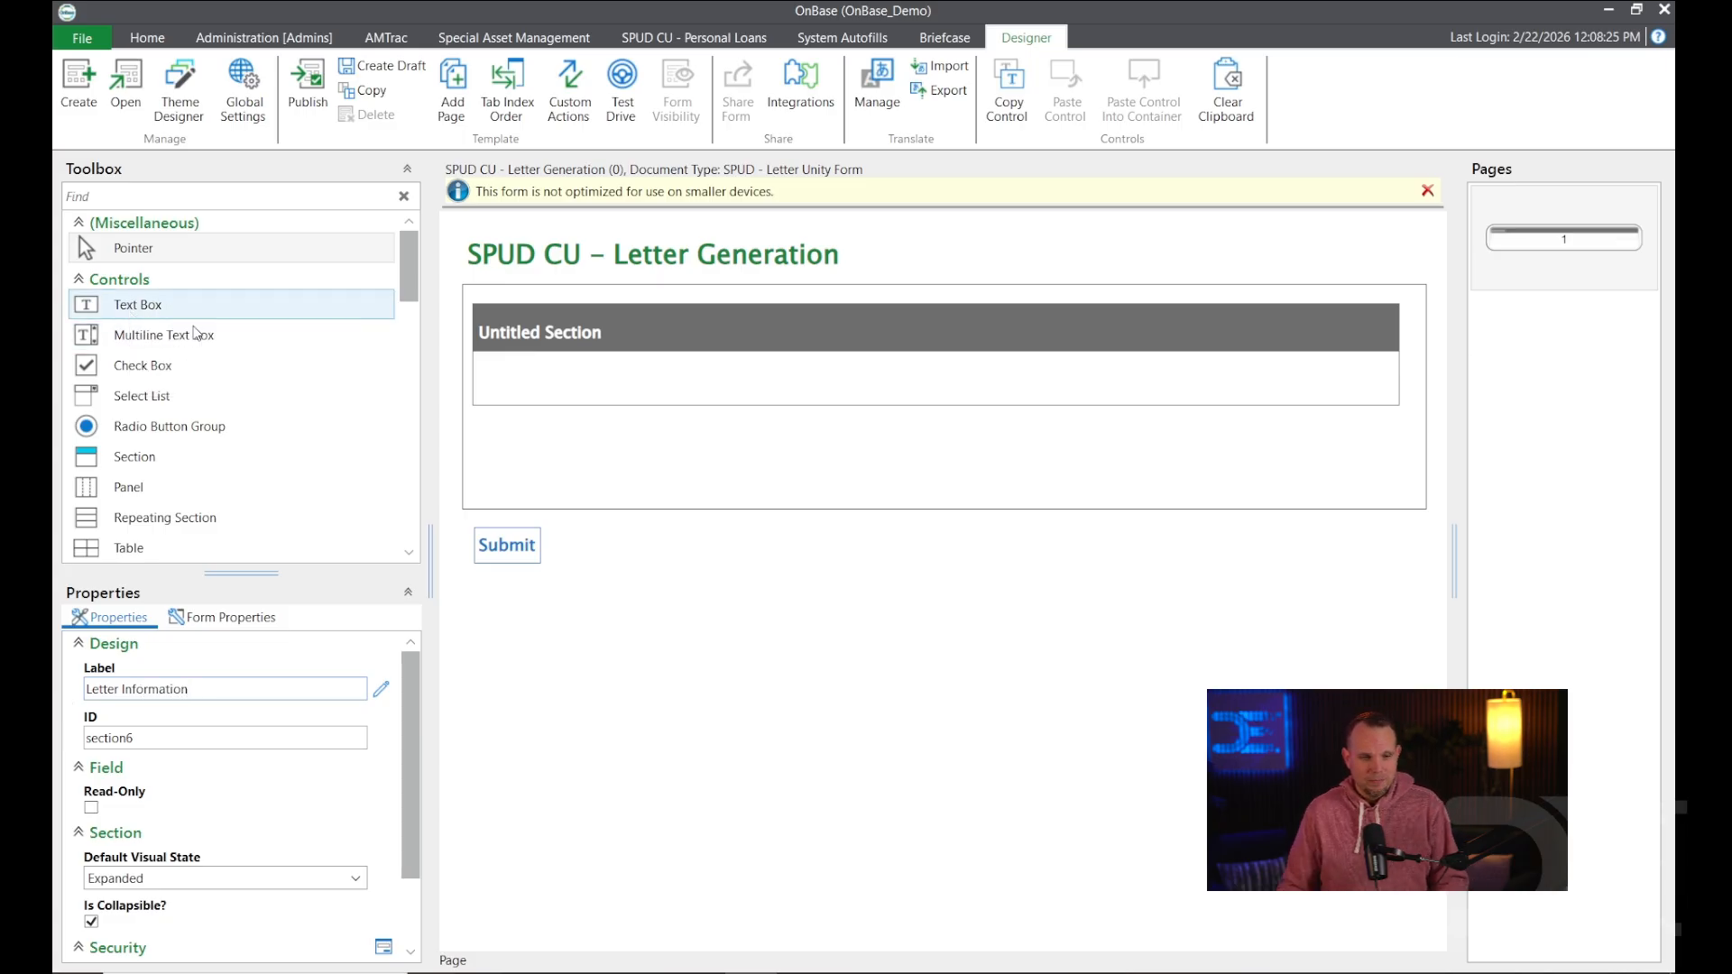
Add a panel to the form and place it inside the Letter Information section.
click(173, 467)
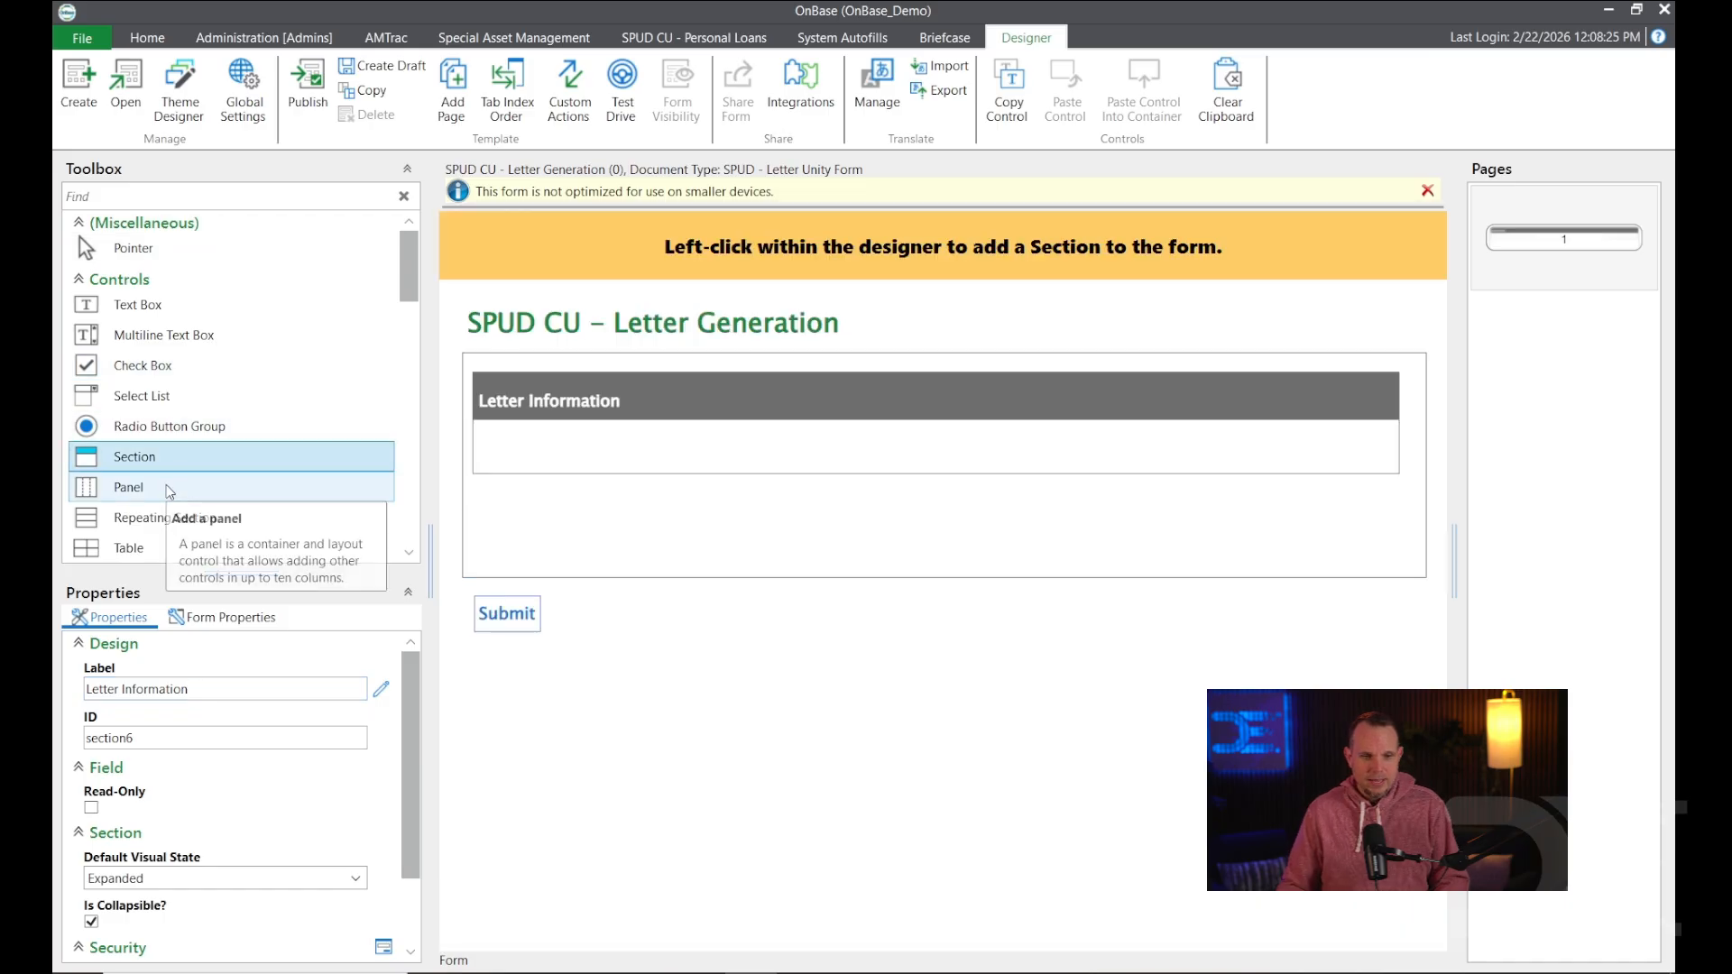
click(171, 486)
click(680, 491)
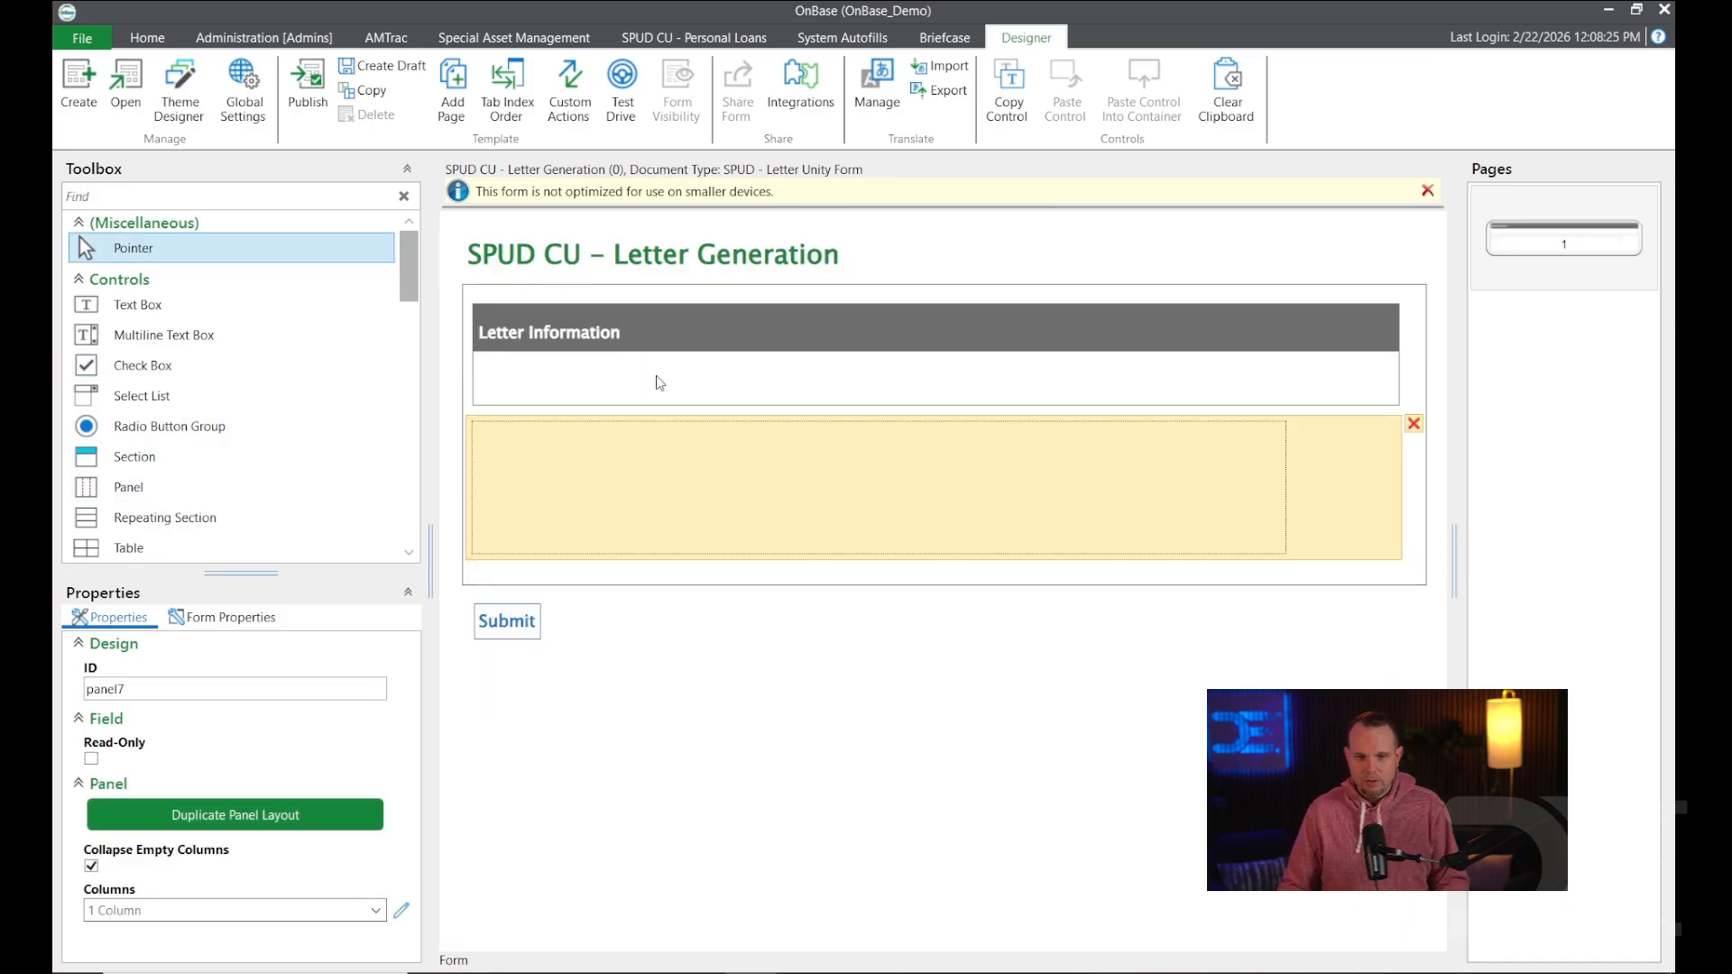
drag(856, 462, 812, 379)
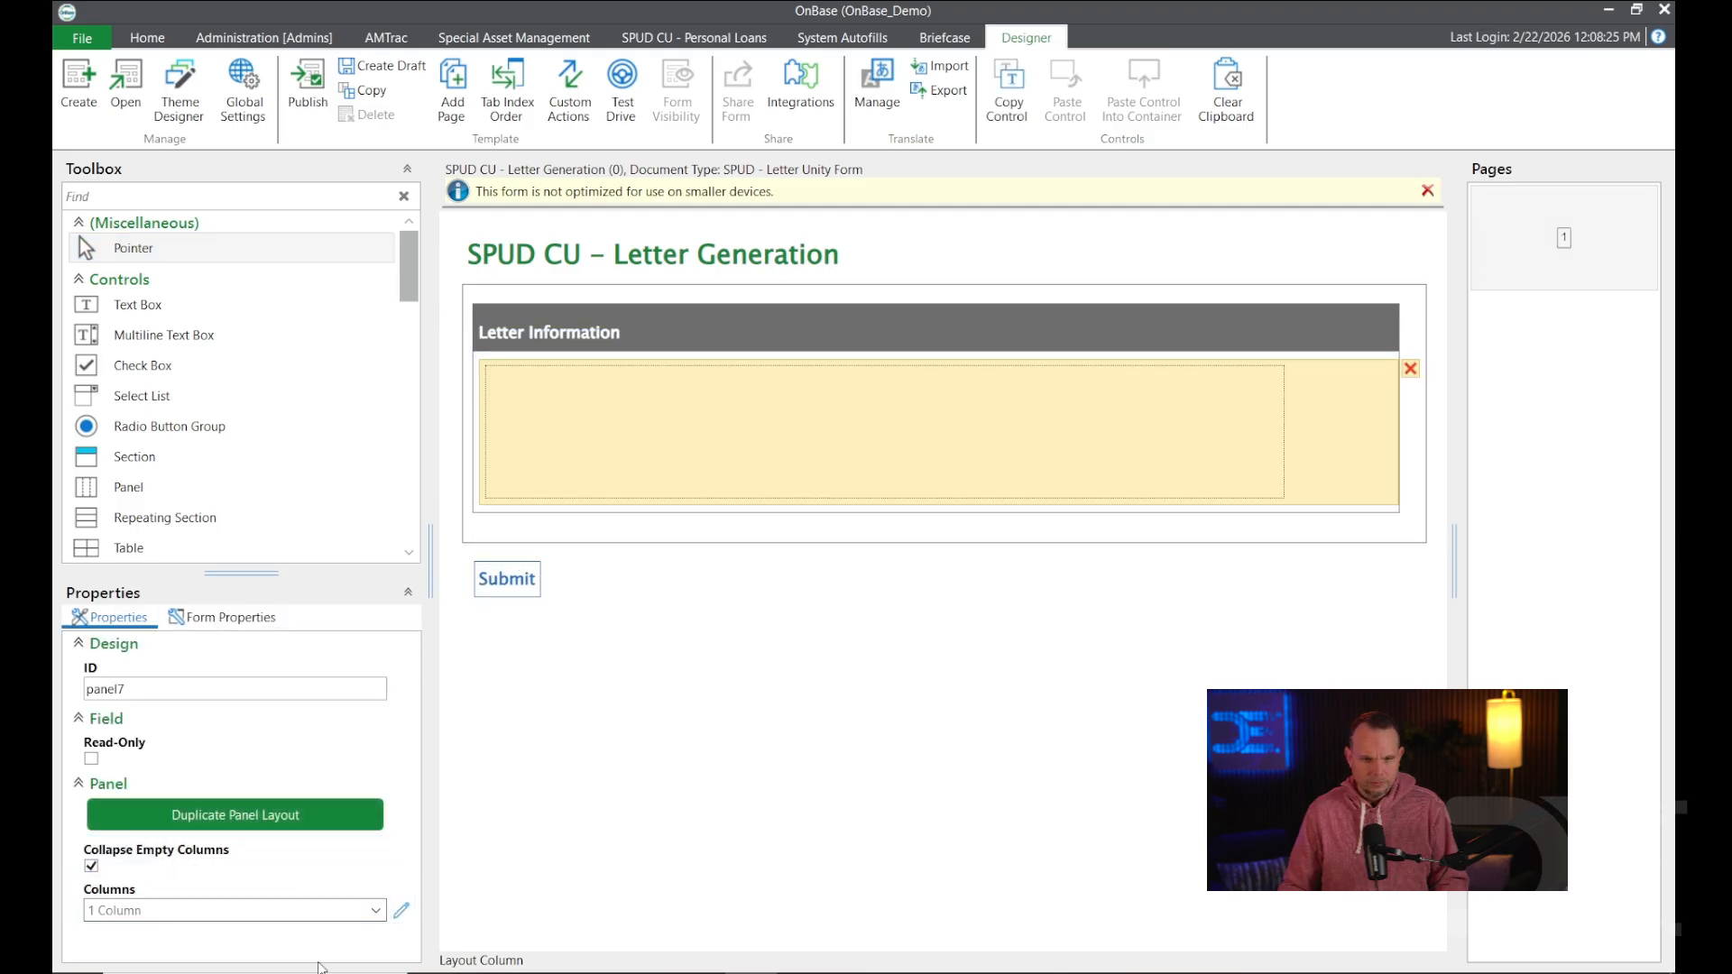
Configure the Letter Information panel with three columns, setting the first column's width to 32%.
click(401, 911)
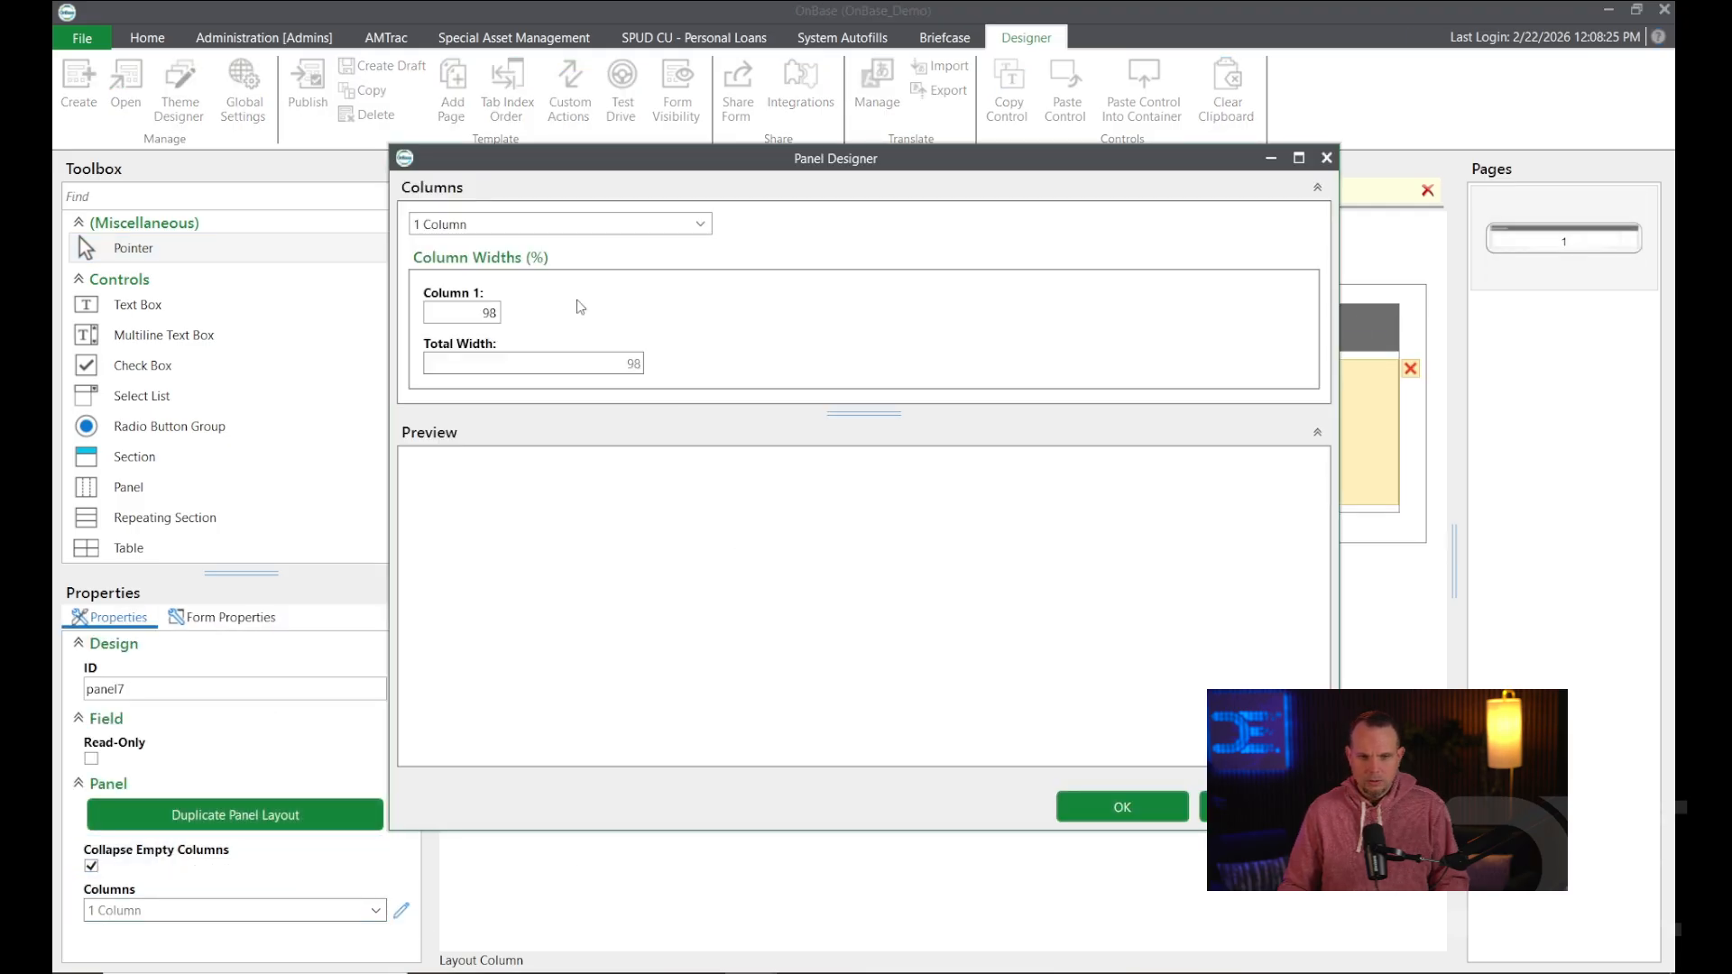
click(591, 230)
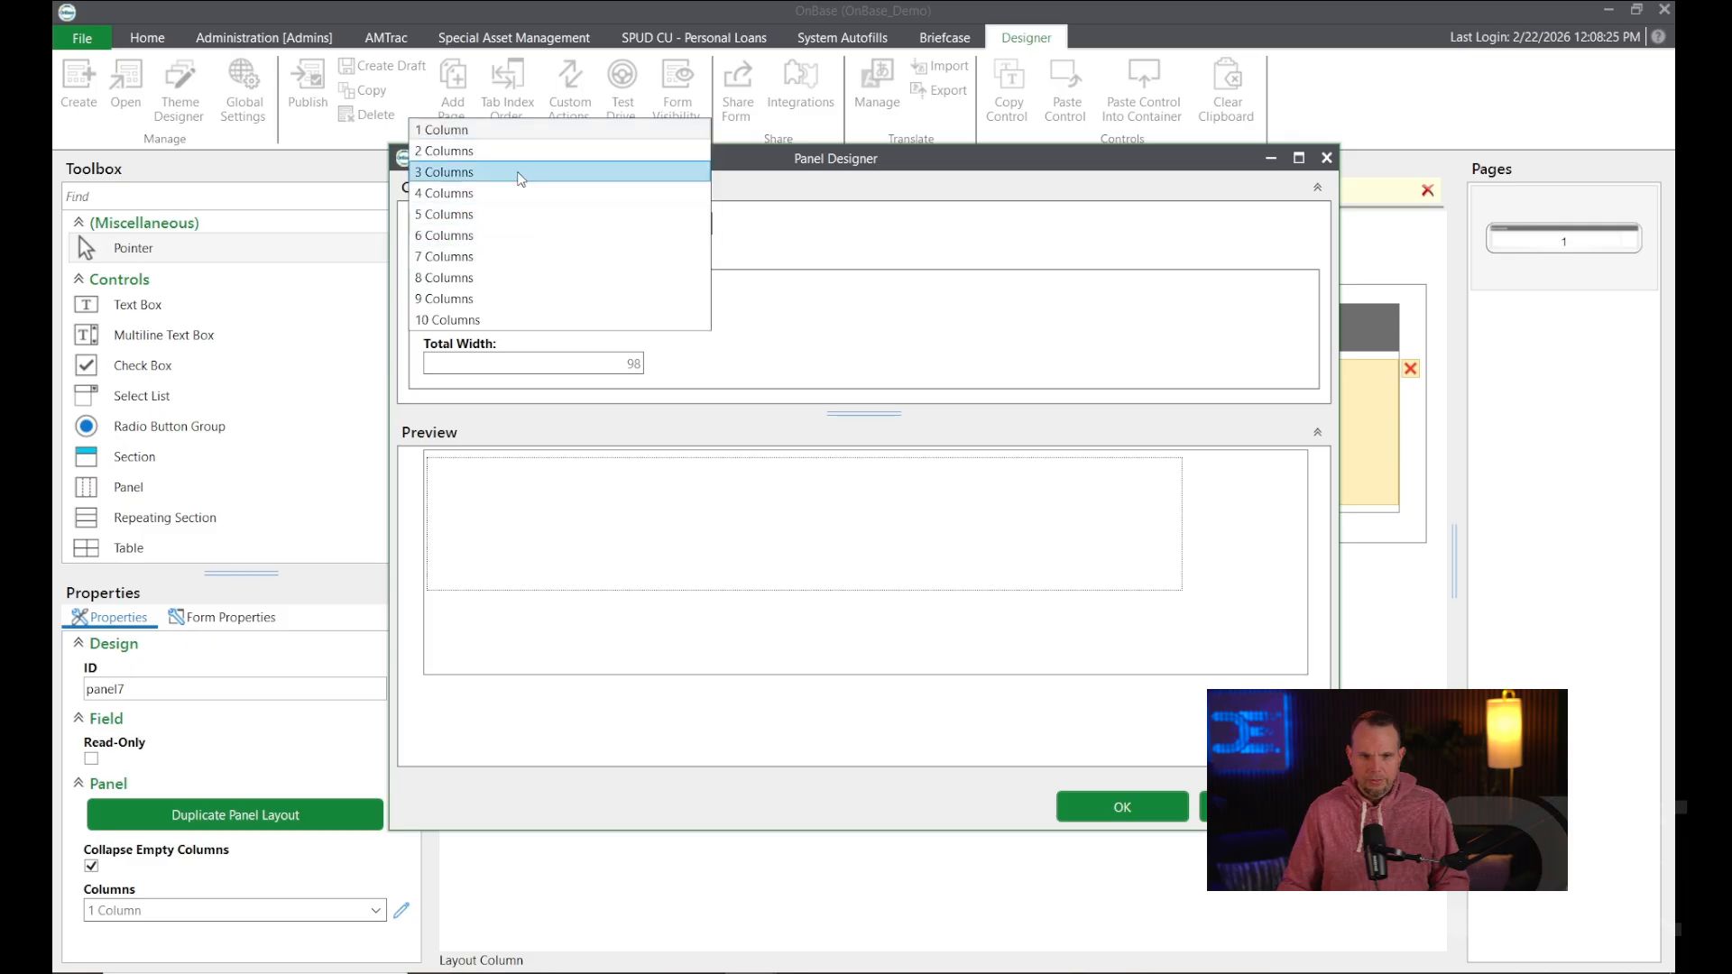
click(518, 172)
double_click(484, 313)
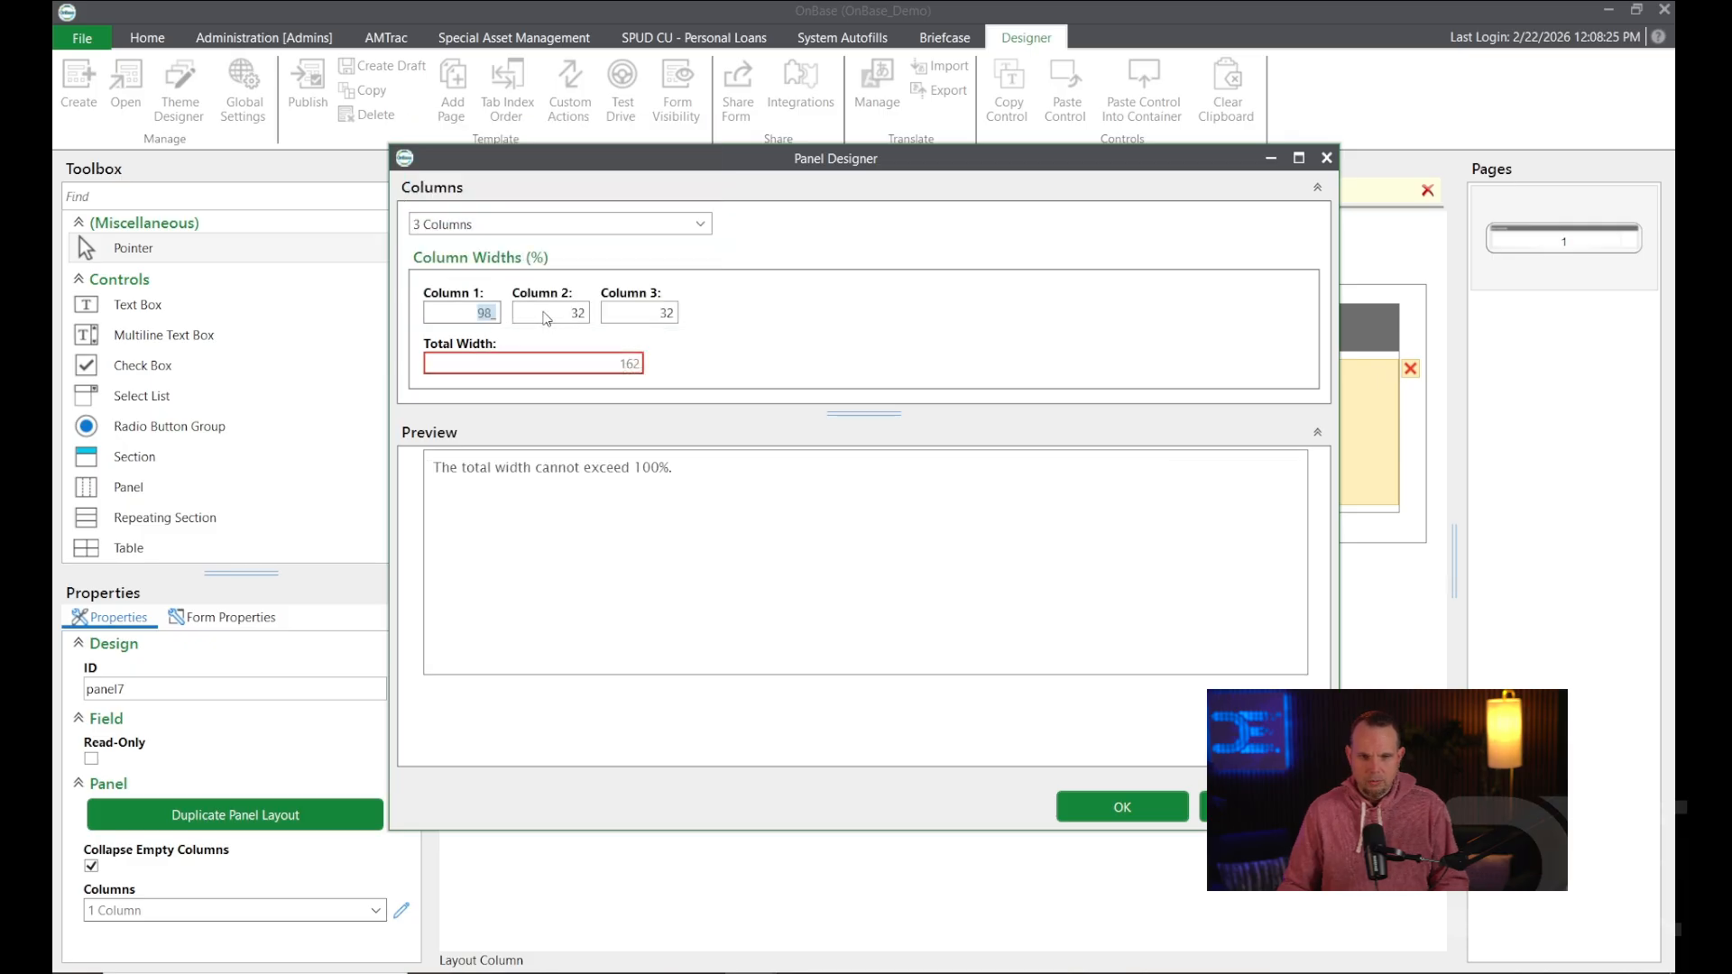
text(32)
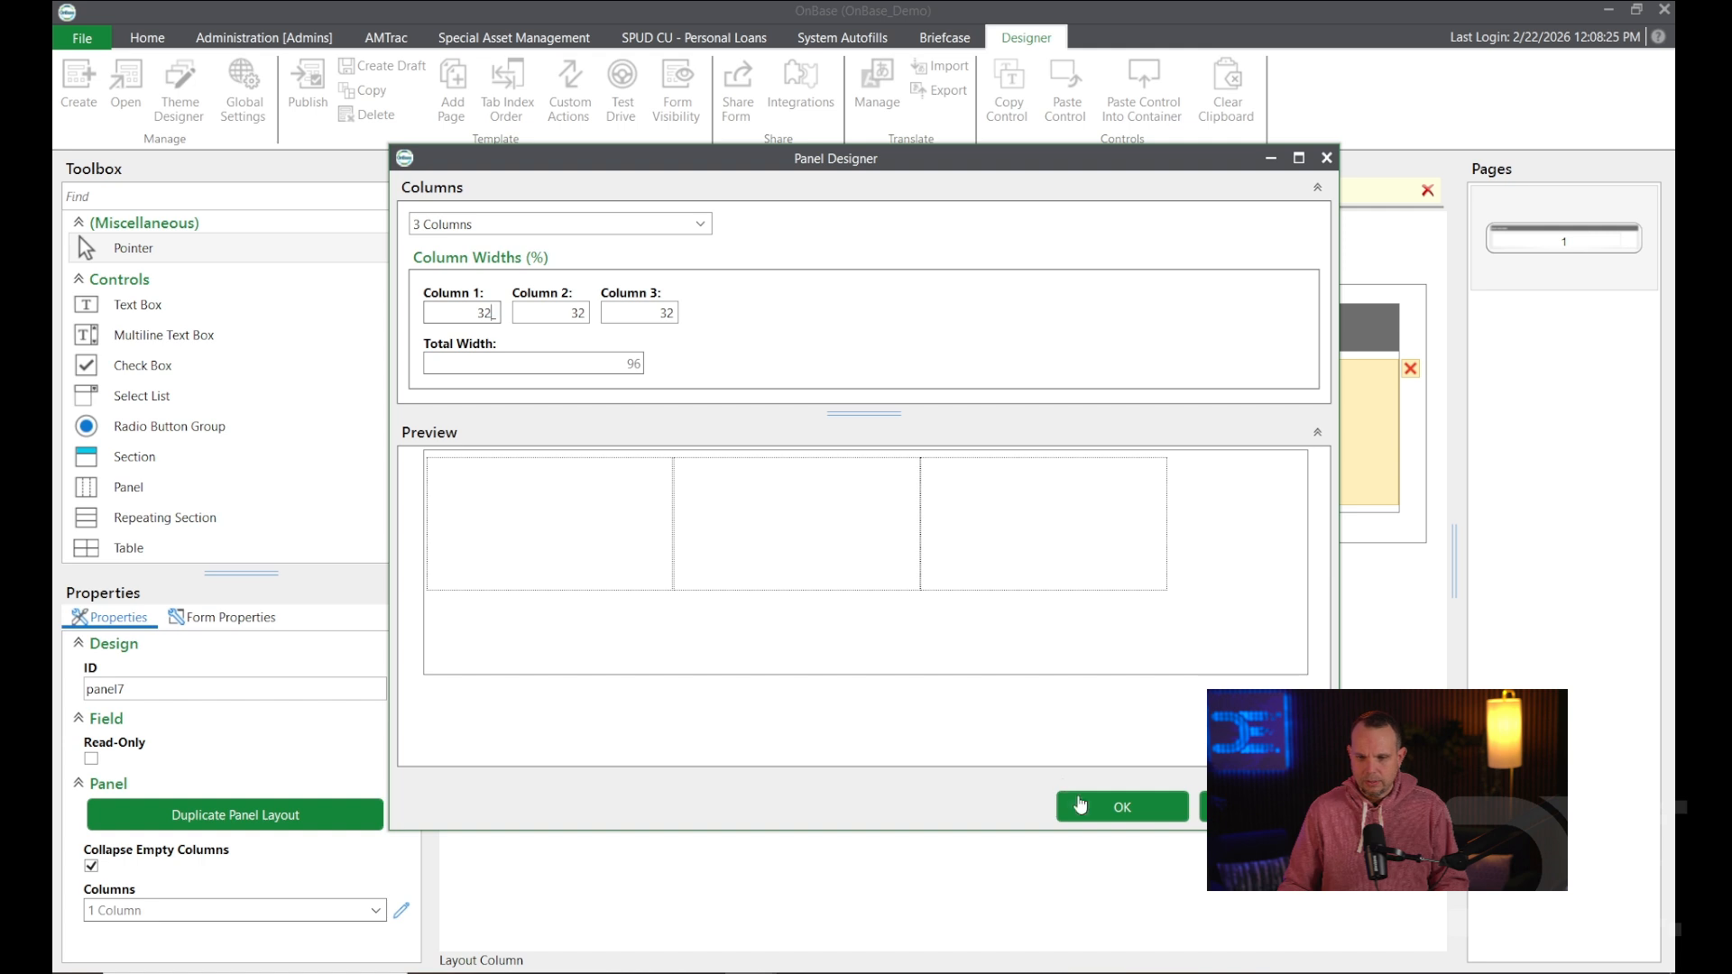
click(1080, 803)
Add the First Name, Last Name and Member Number keywords to the panel's first, second and third columns.
scroll(146, 349, down, 10)
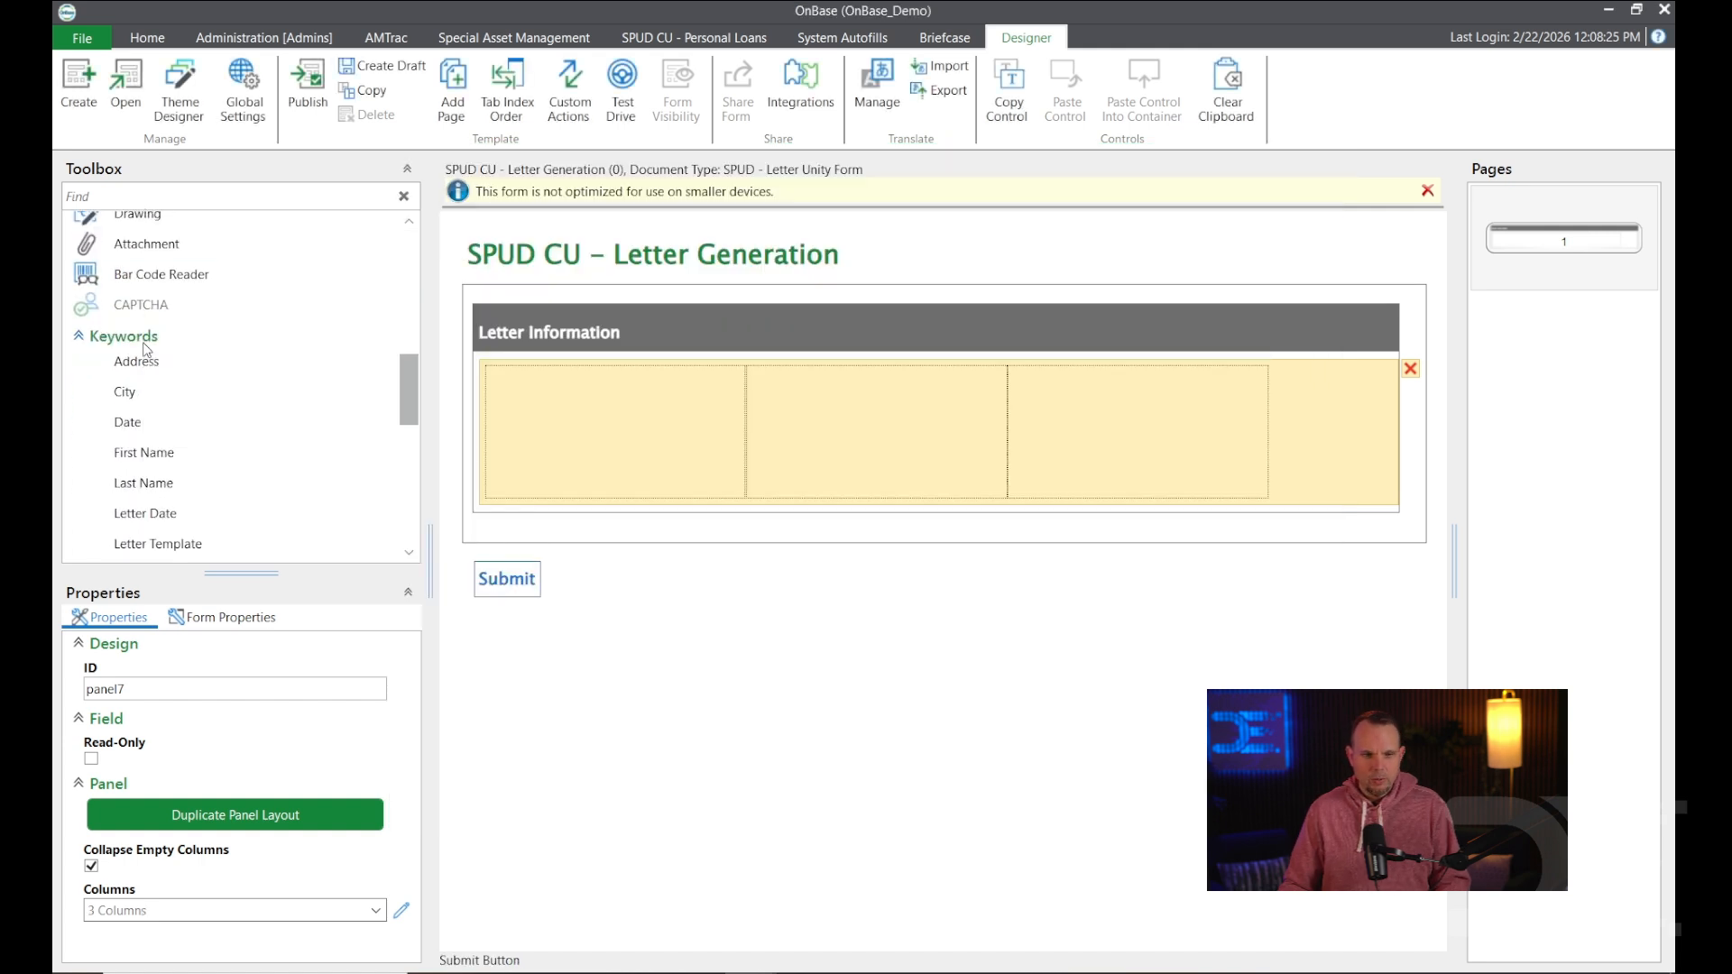
scroll(147, 349, down, 3)
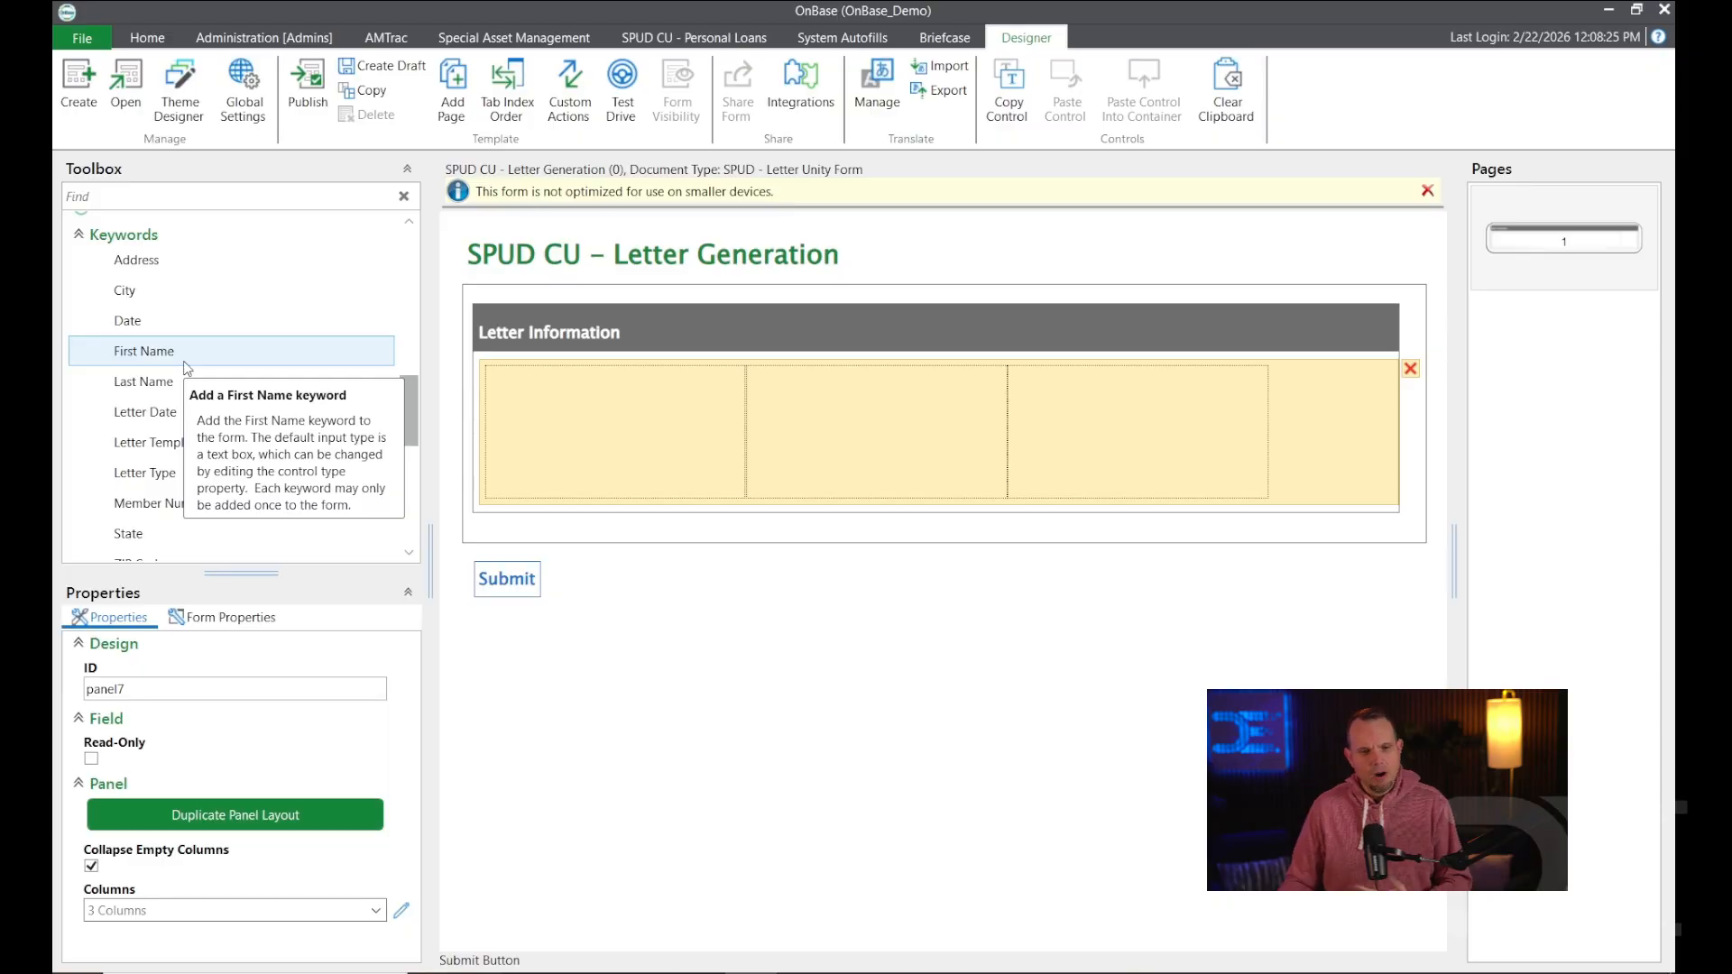
drag(185, 366, 794, 433)
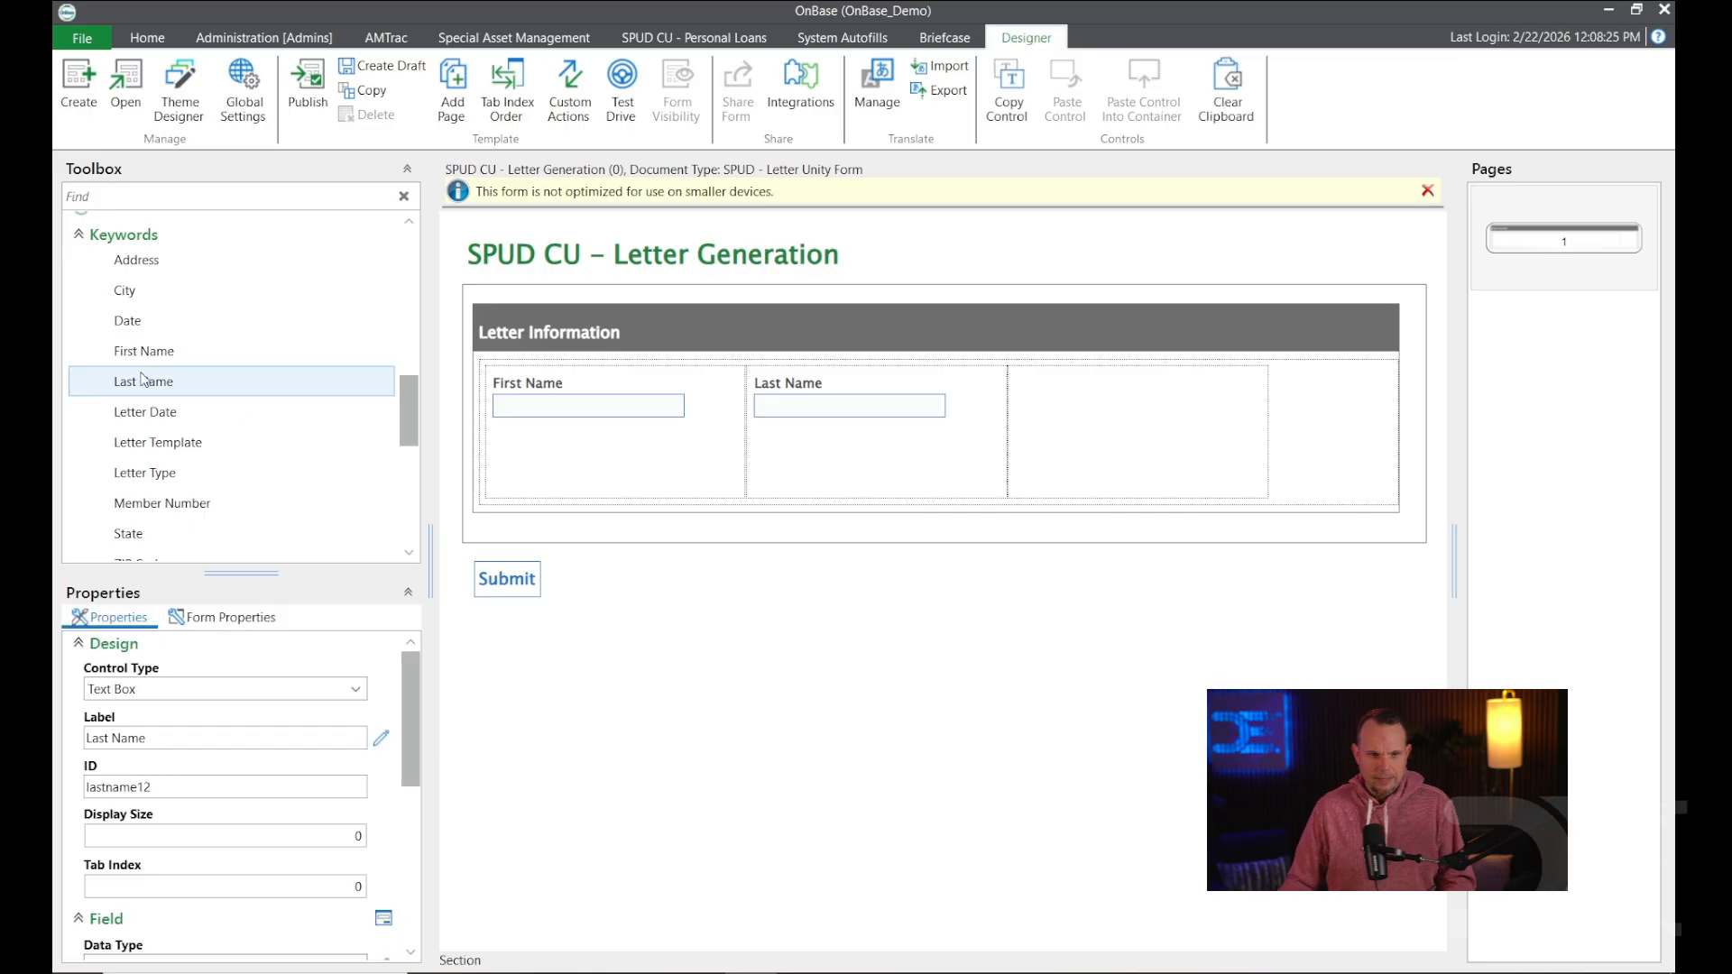
scroll(180, 379, down, 1)
drag(163, 452, 1102, 493)
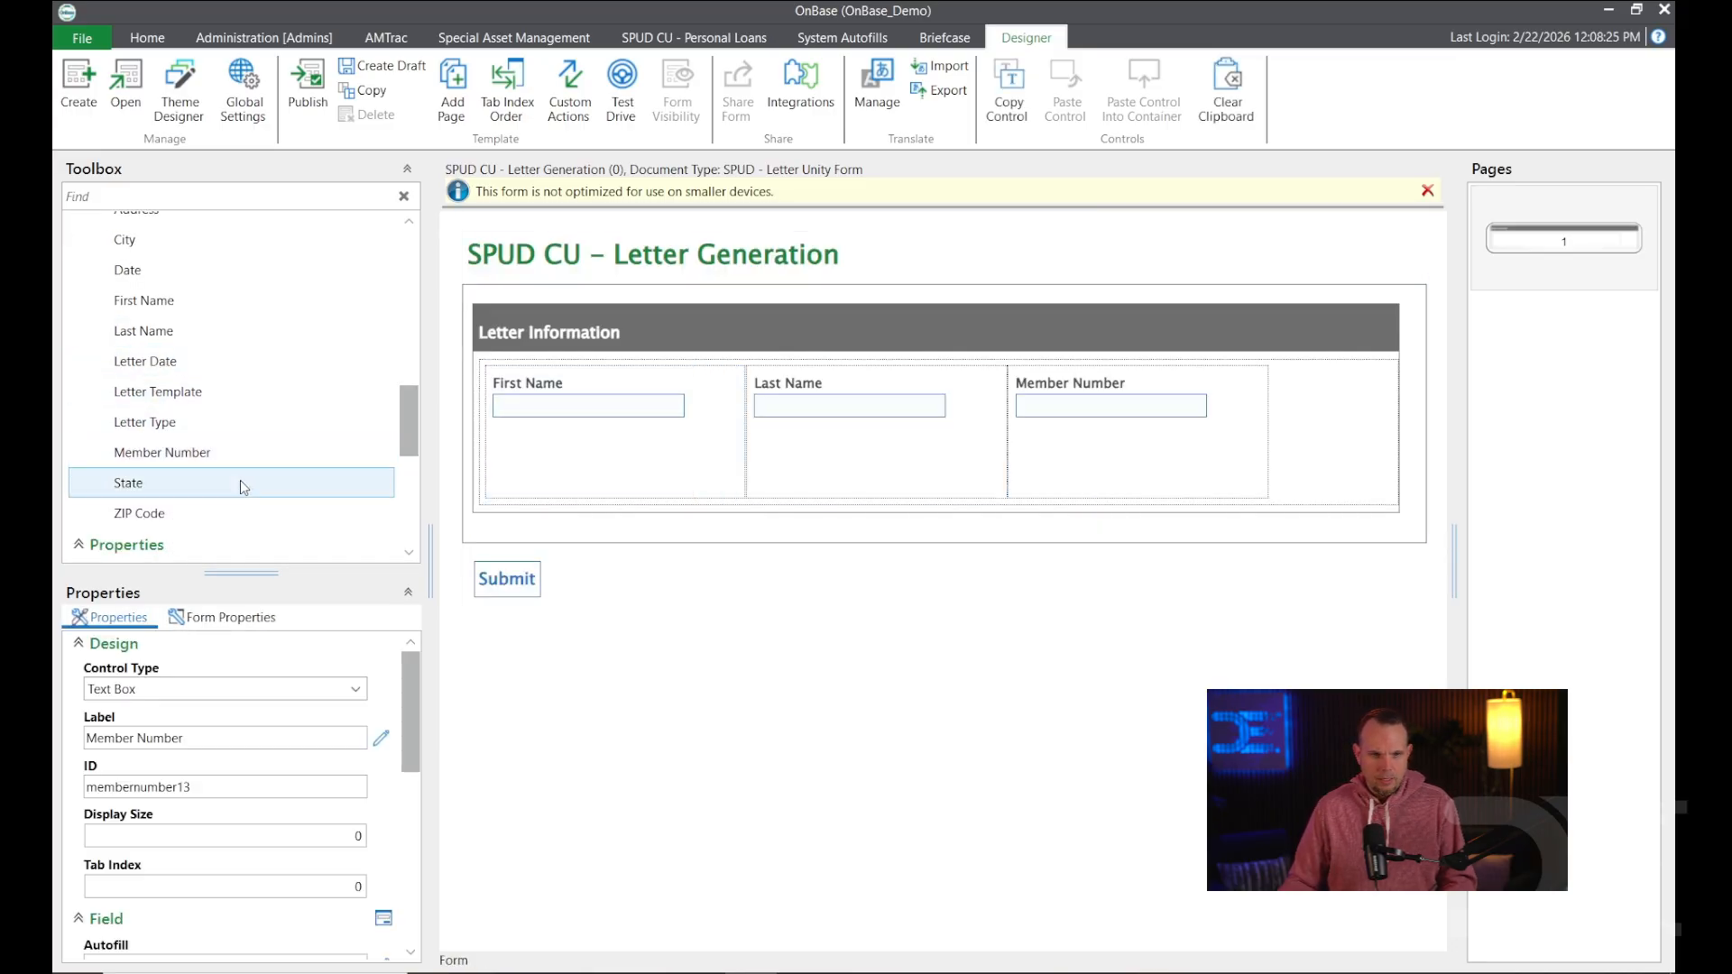
Add the Address keyword below First Name, City below Last Name, and State and ZIP Code below Member Number.
scroll(174, 390, up, 1)
drag(172, 260, 634, 542)
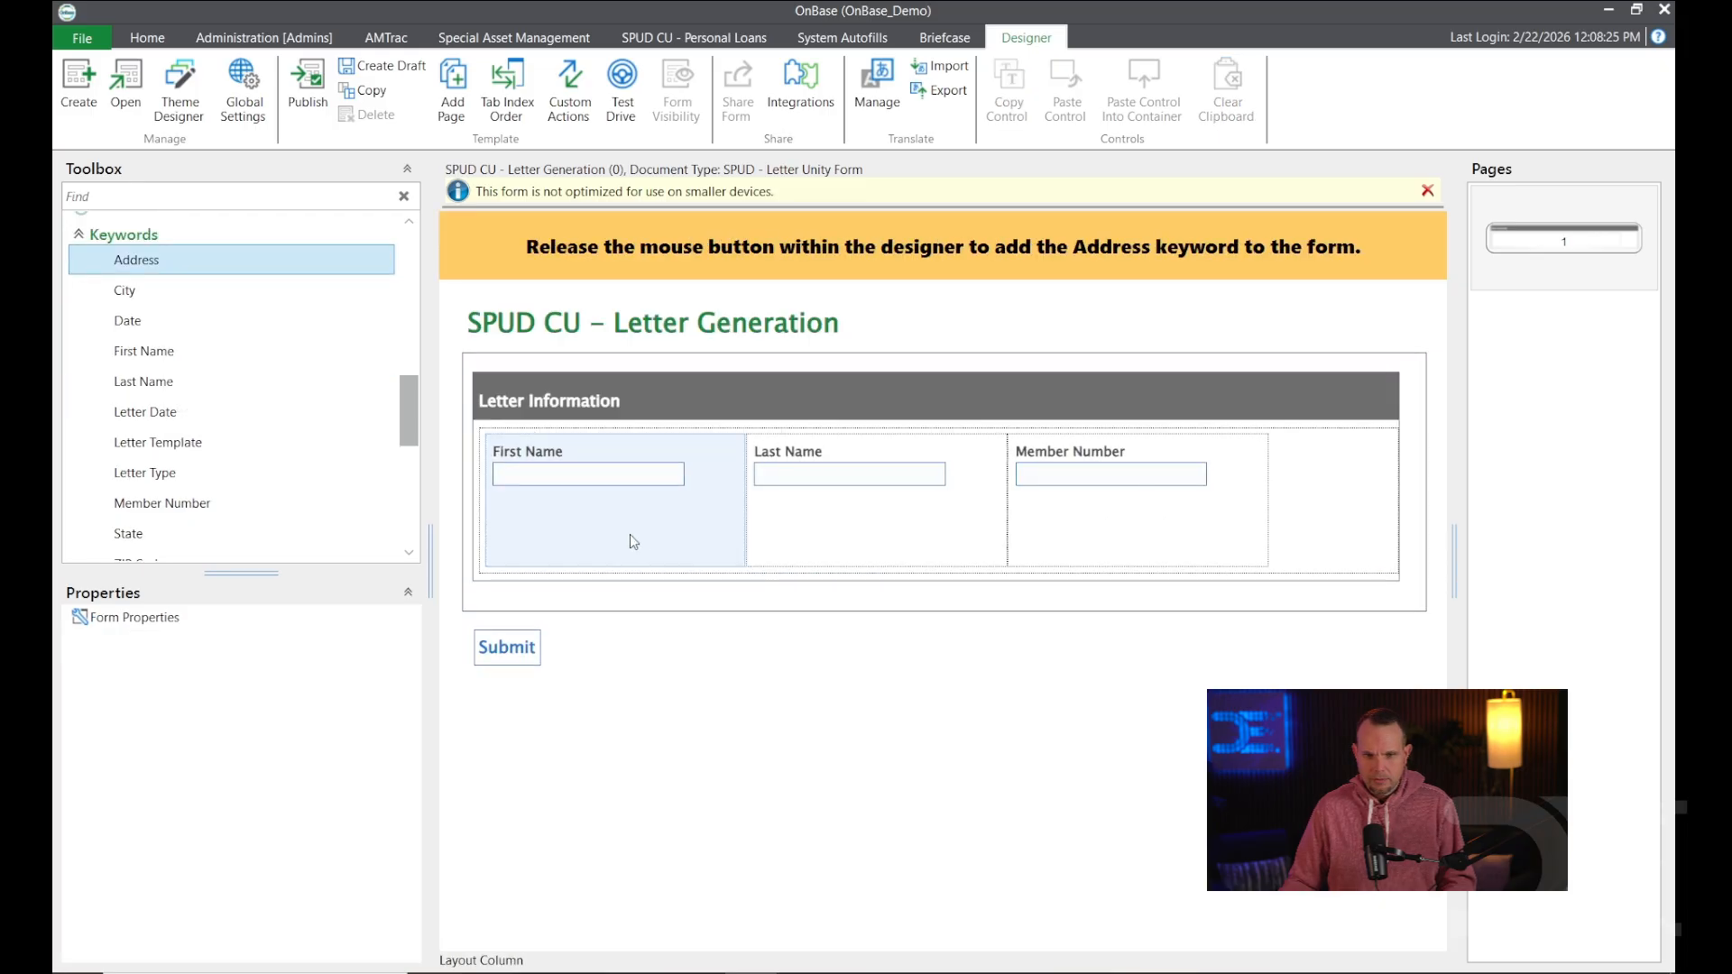
drag(633, 541, 633, 541)
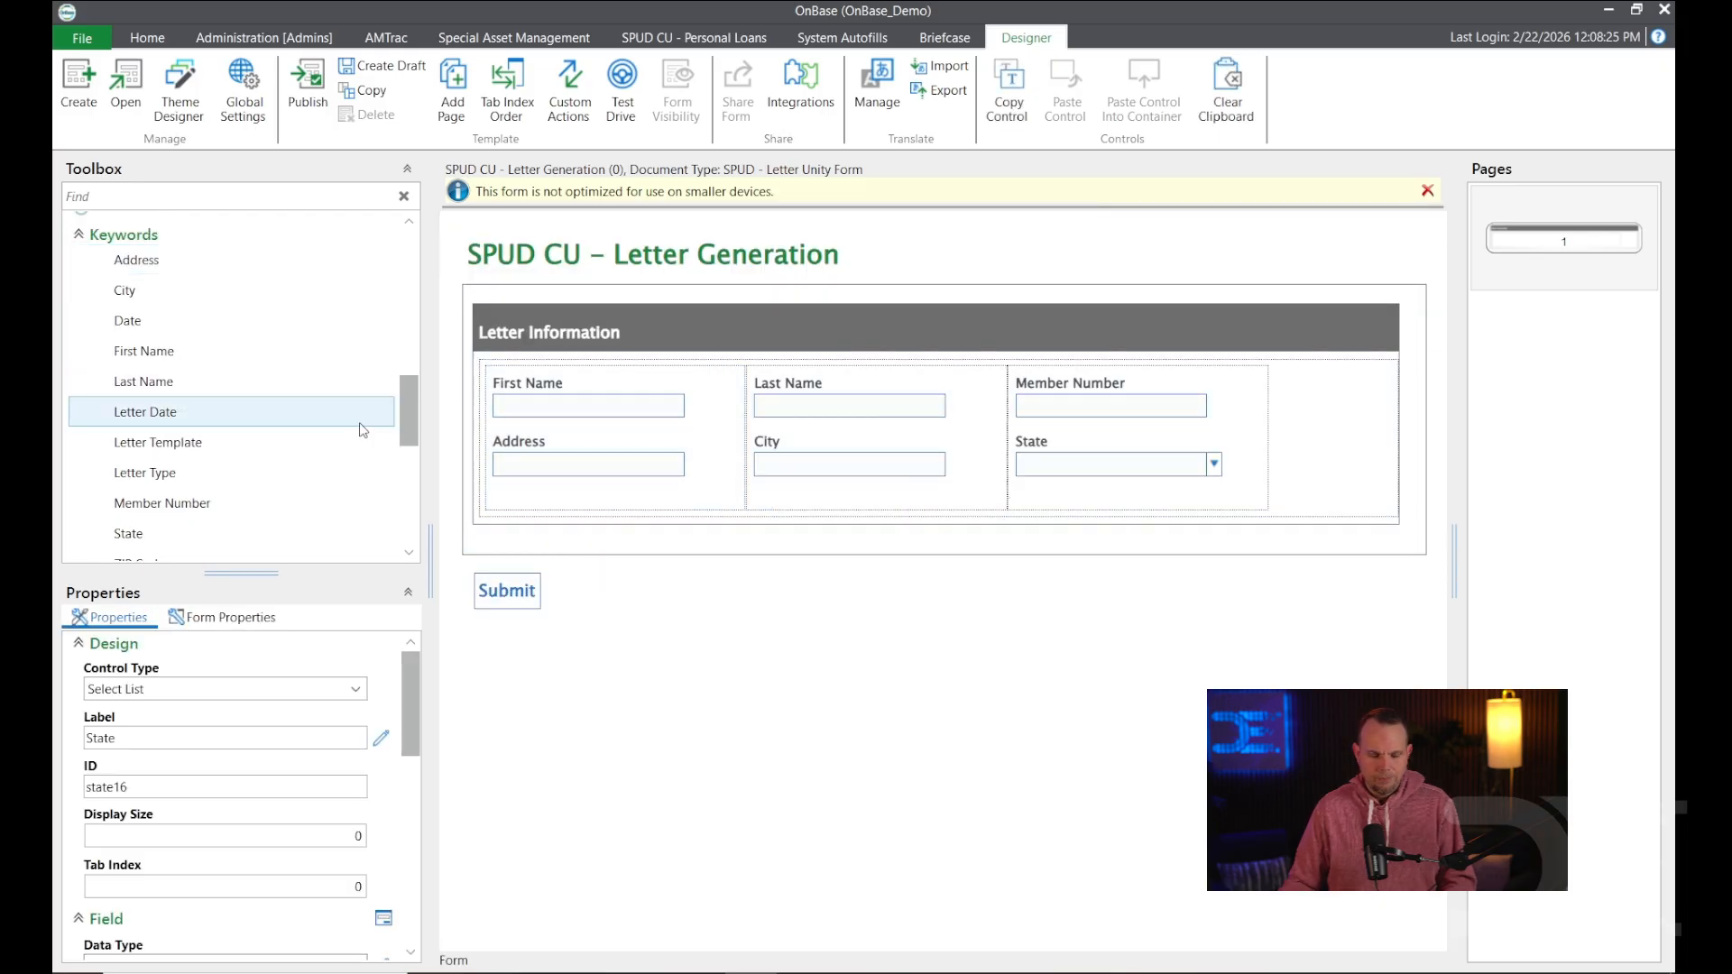
scroll(361, 430, down, 1)
drag(143, 513, 1100, 565)
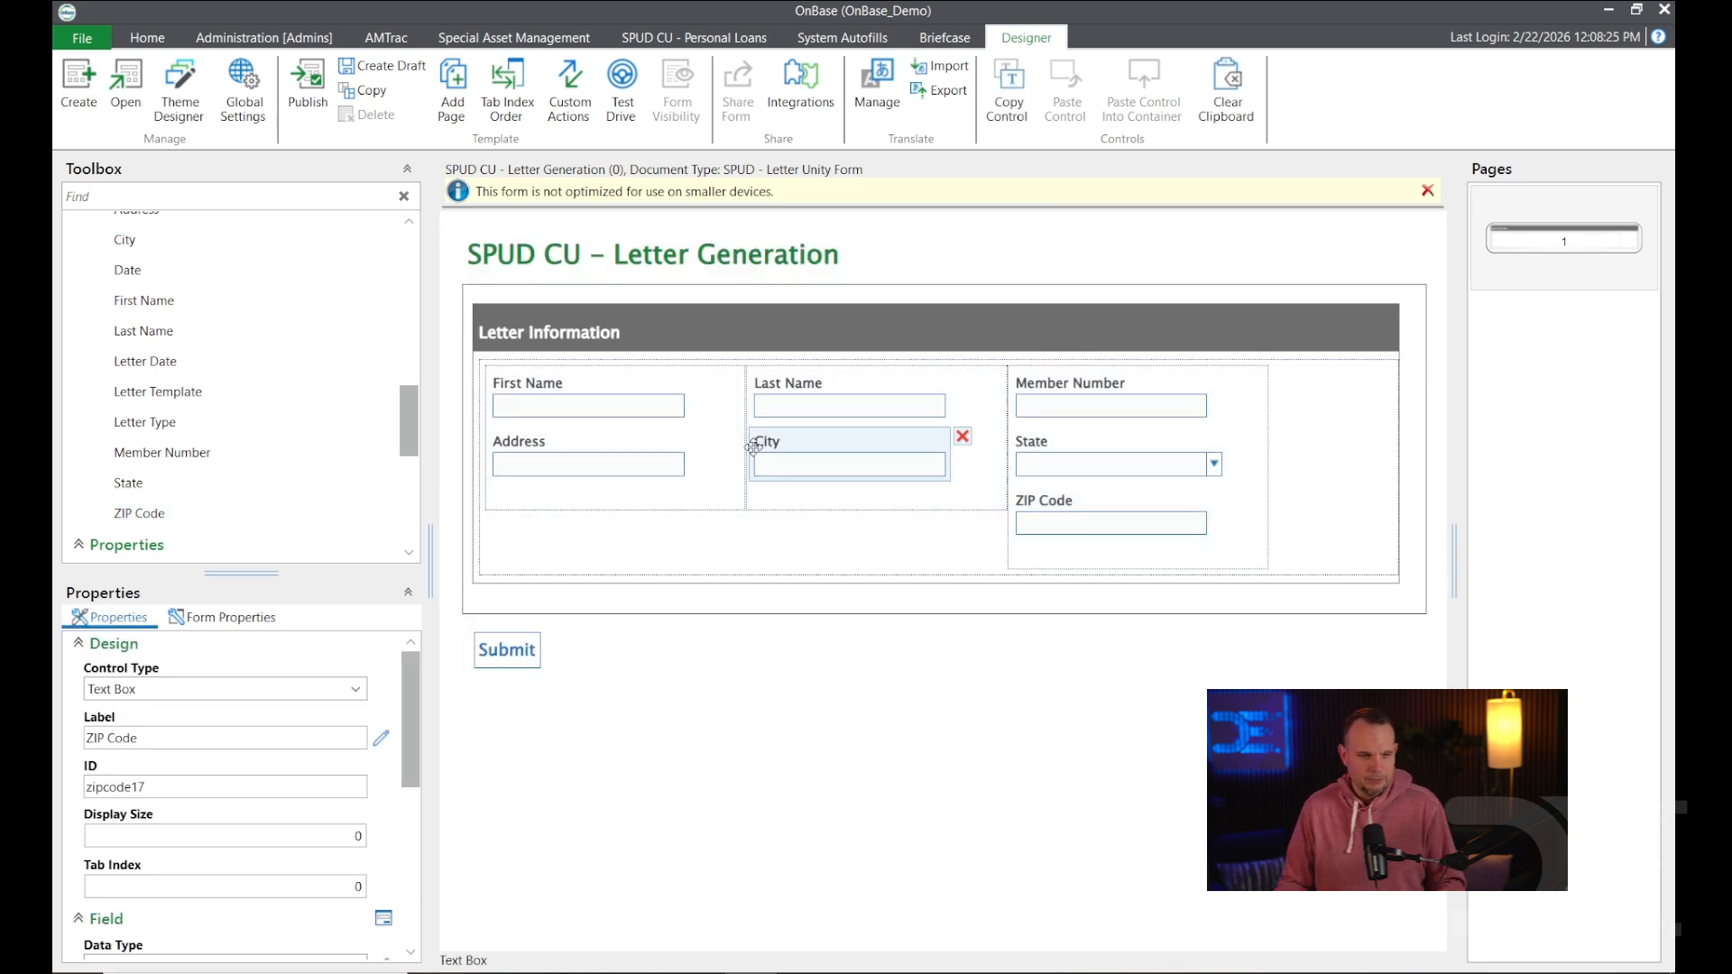
Add a section labelled Letter Properties below the Letter Information section and place a panel inside it.
scroll(238, 361, up, 1)
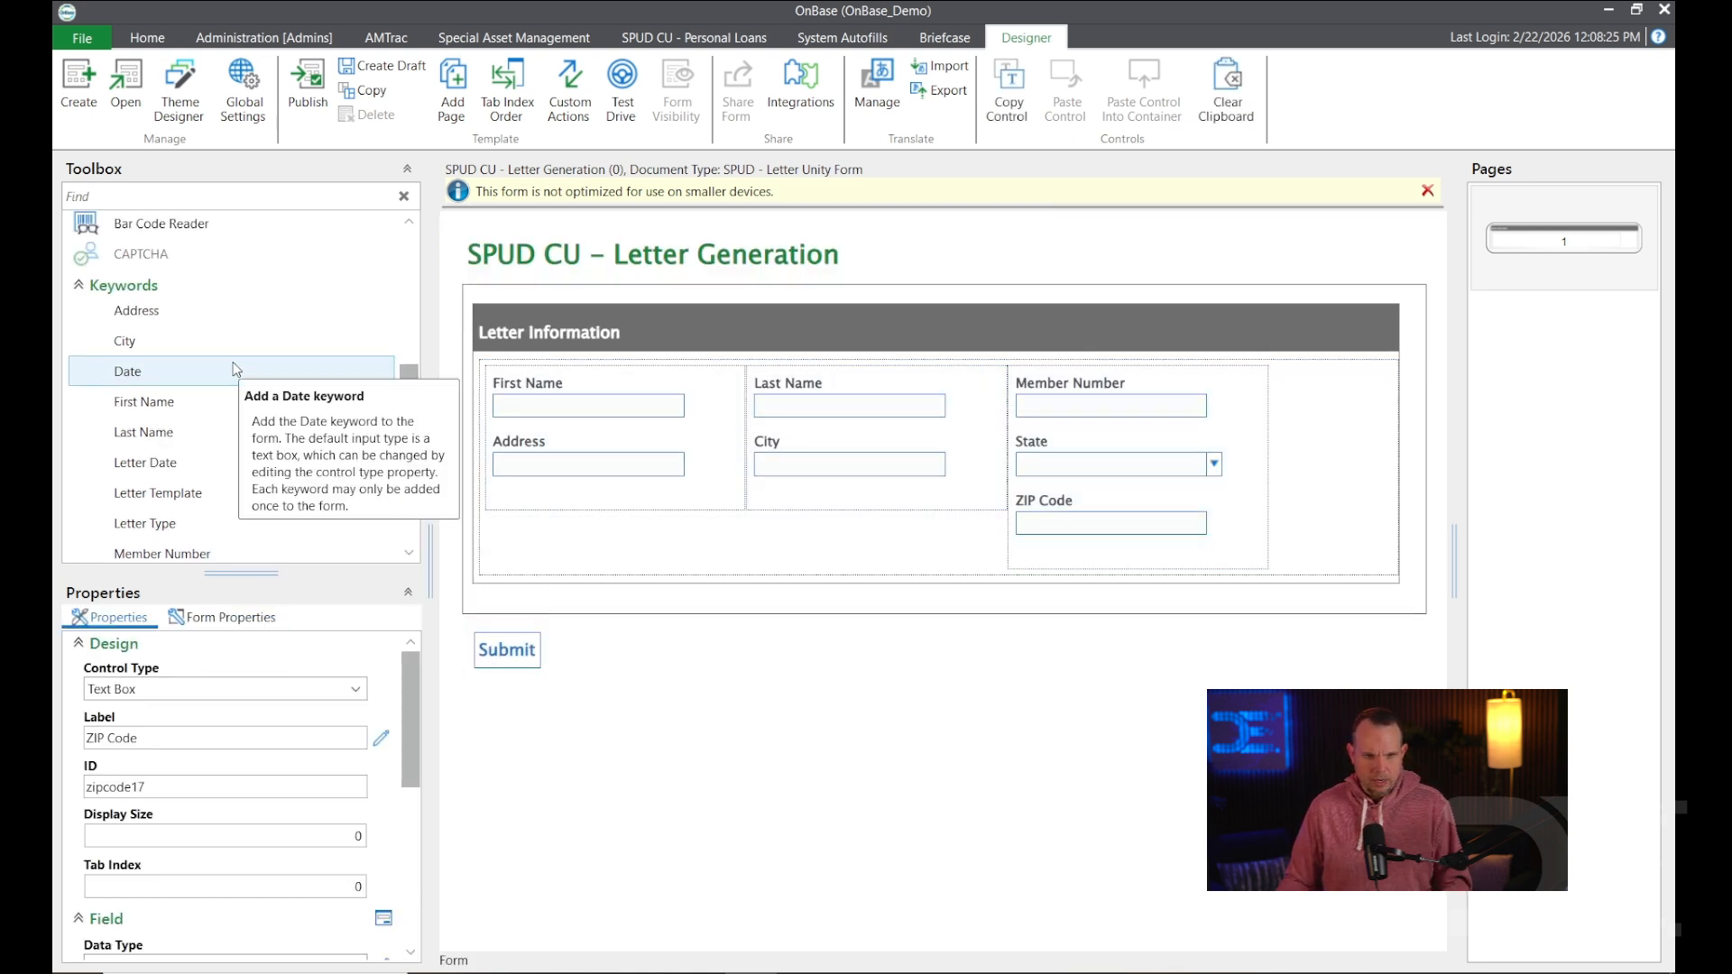
scroll(225, 370, up, 6)
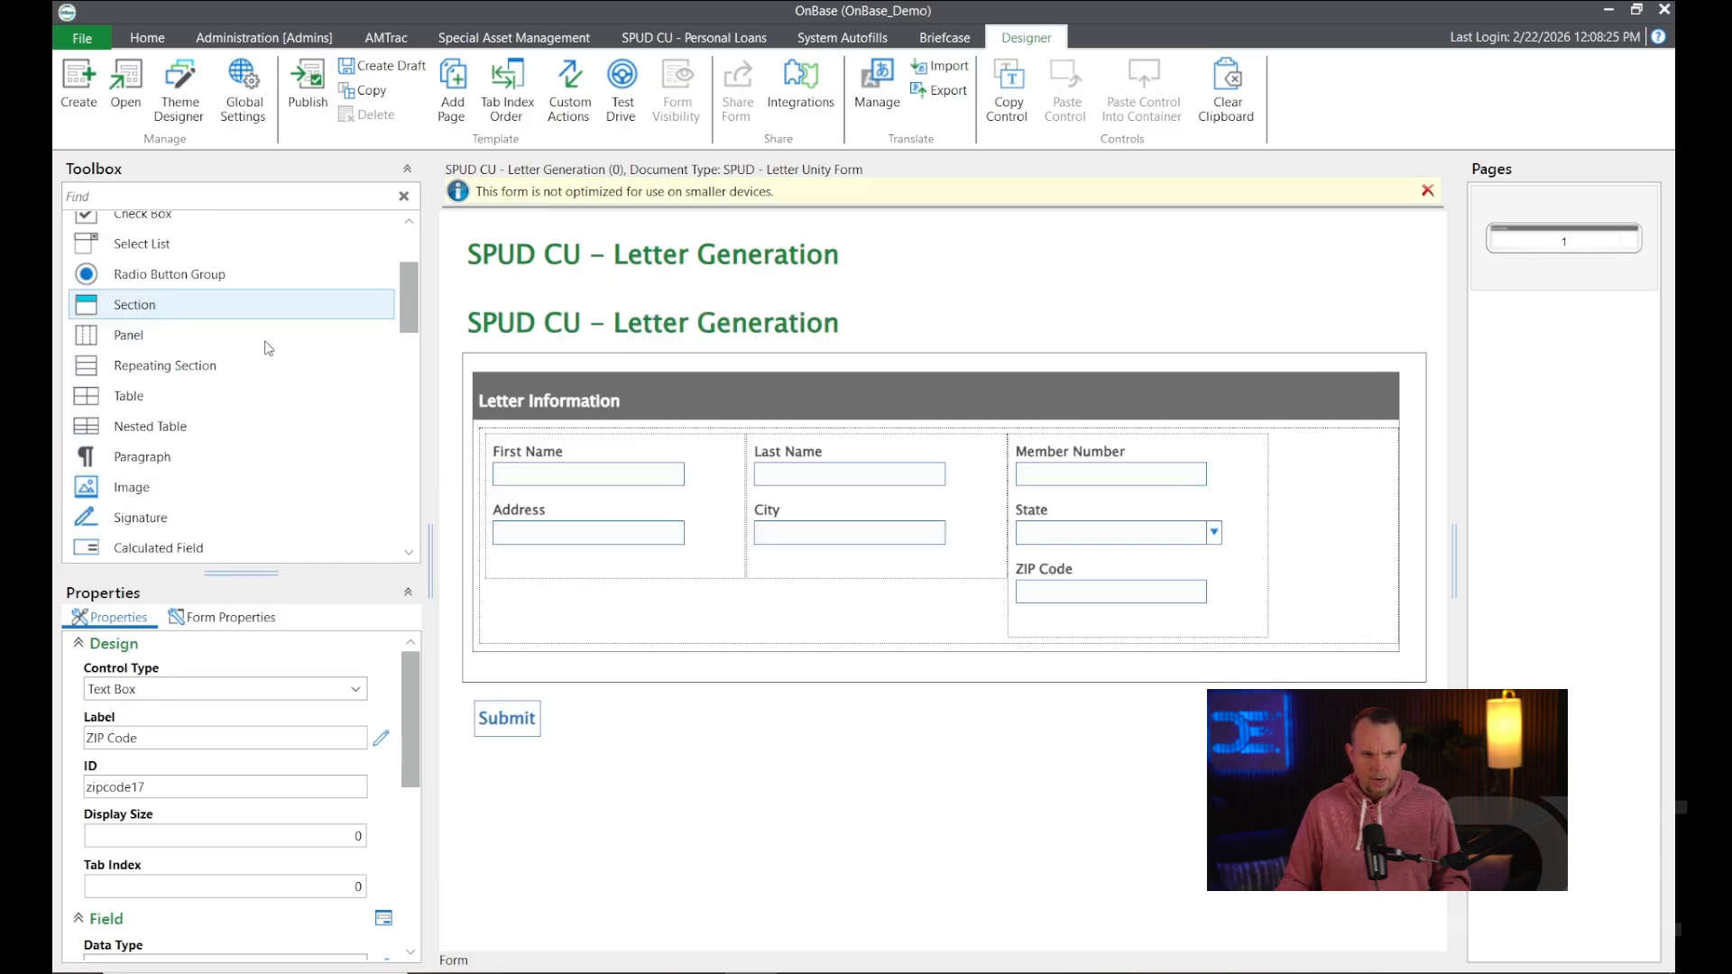
drag(268, 348, 702, 600)
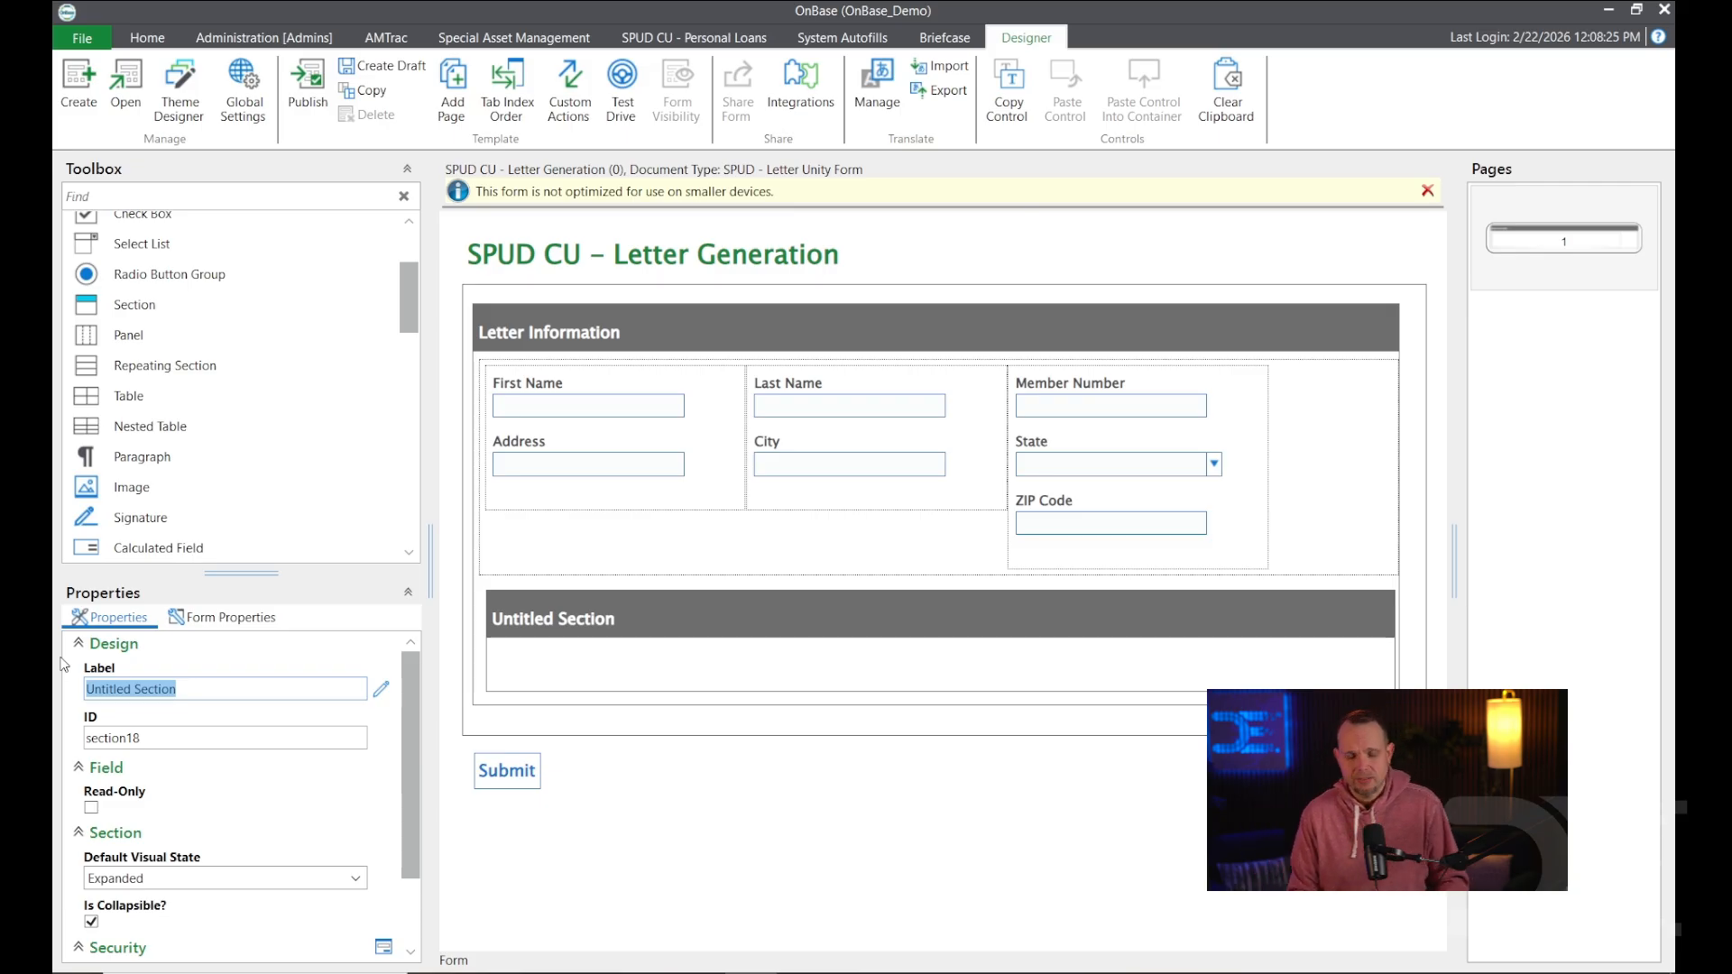
drag(129, 334, 695, 762)
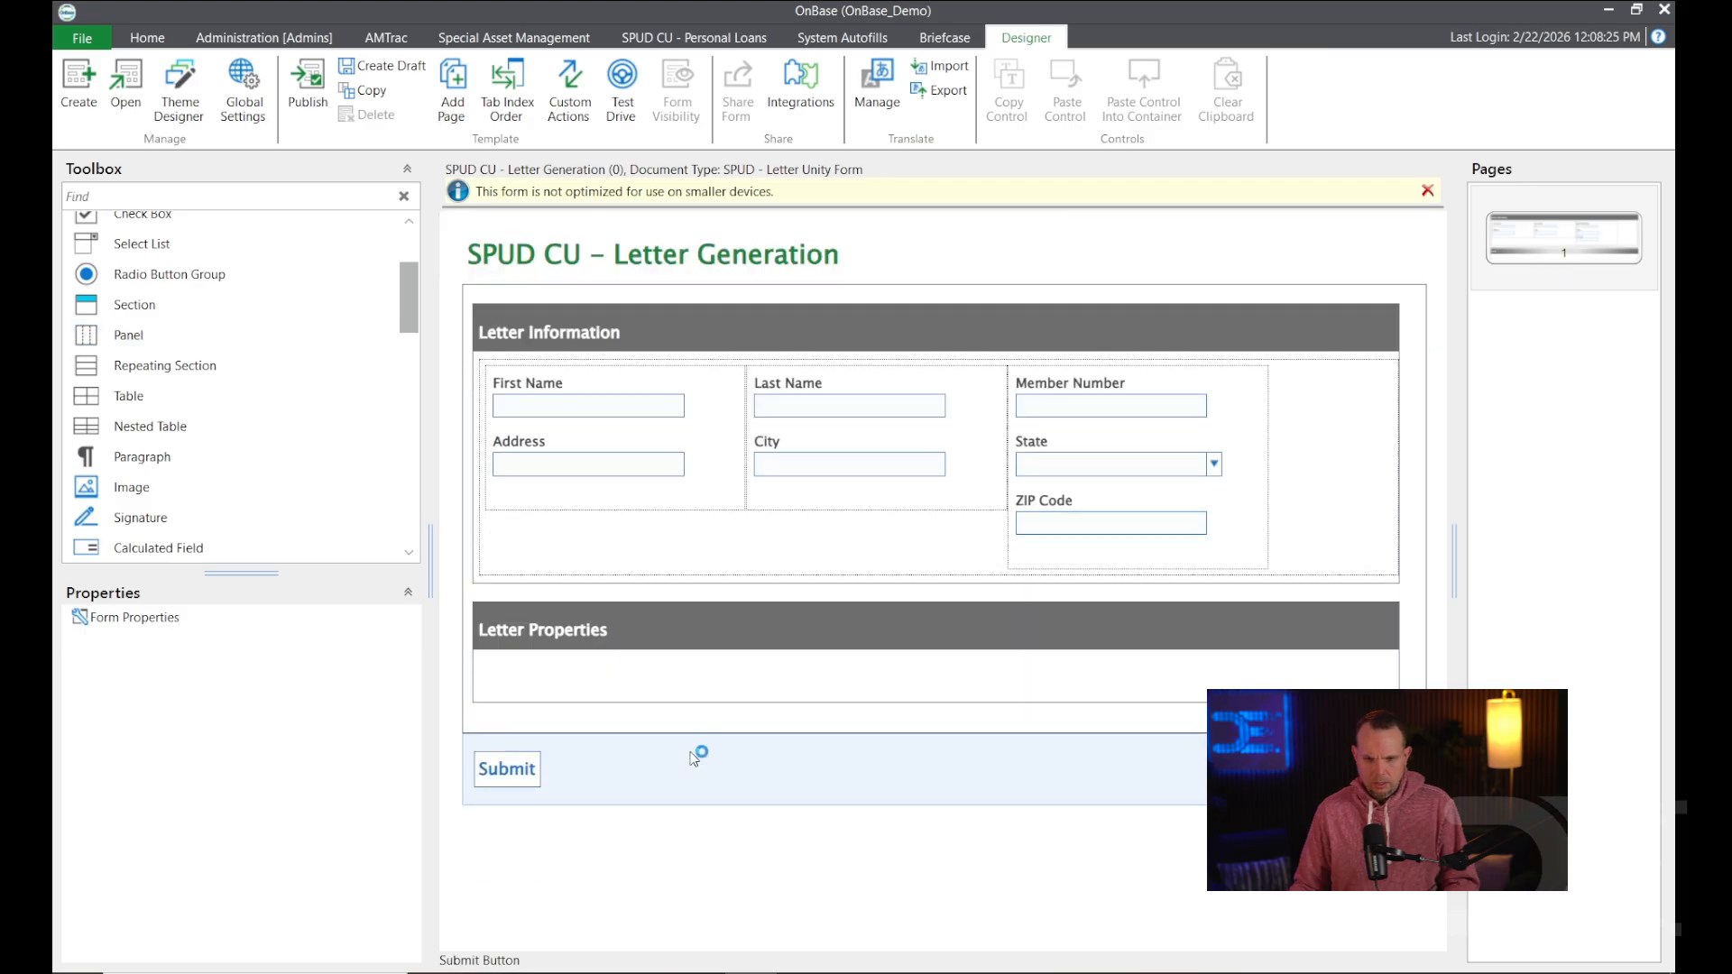
Create a draft of the form and add the Letter Template keyword to the Letter Properties panel.
click(380, 68)
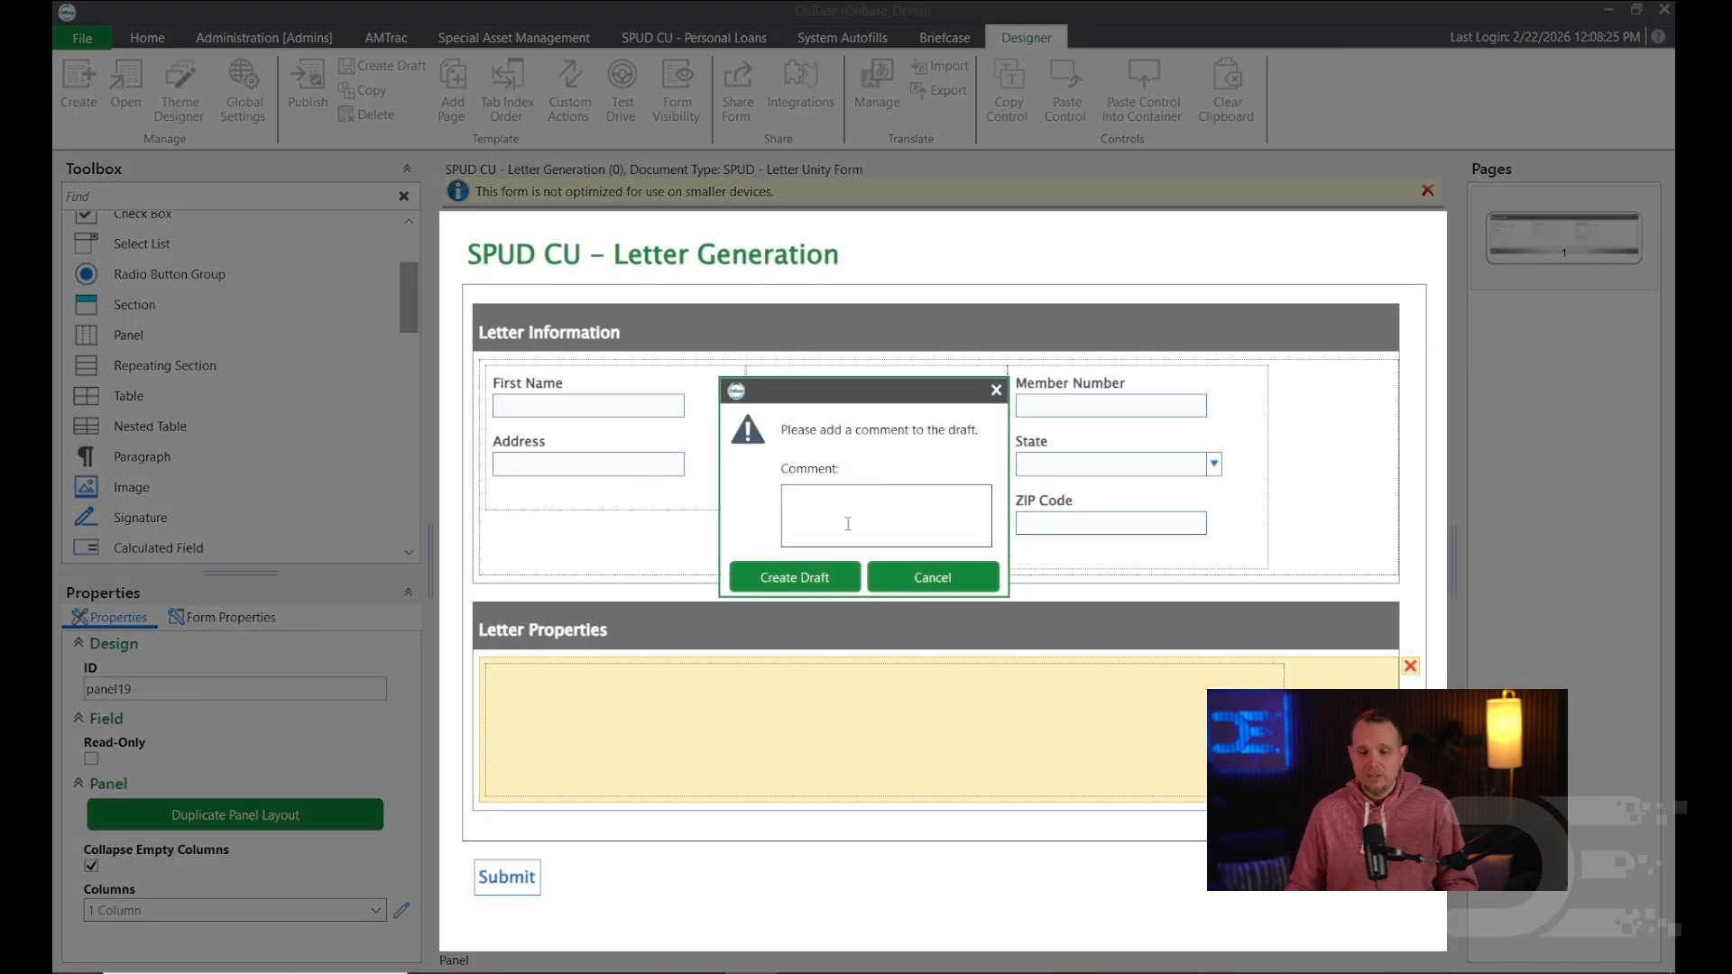
click(794, 578)
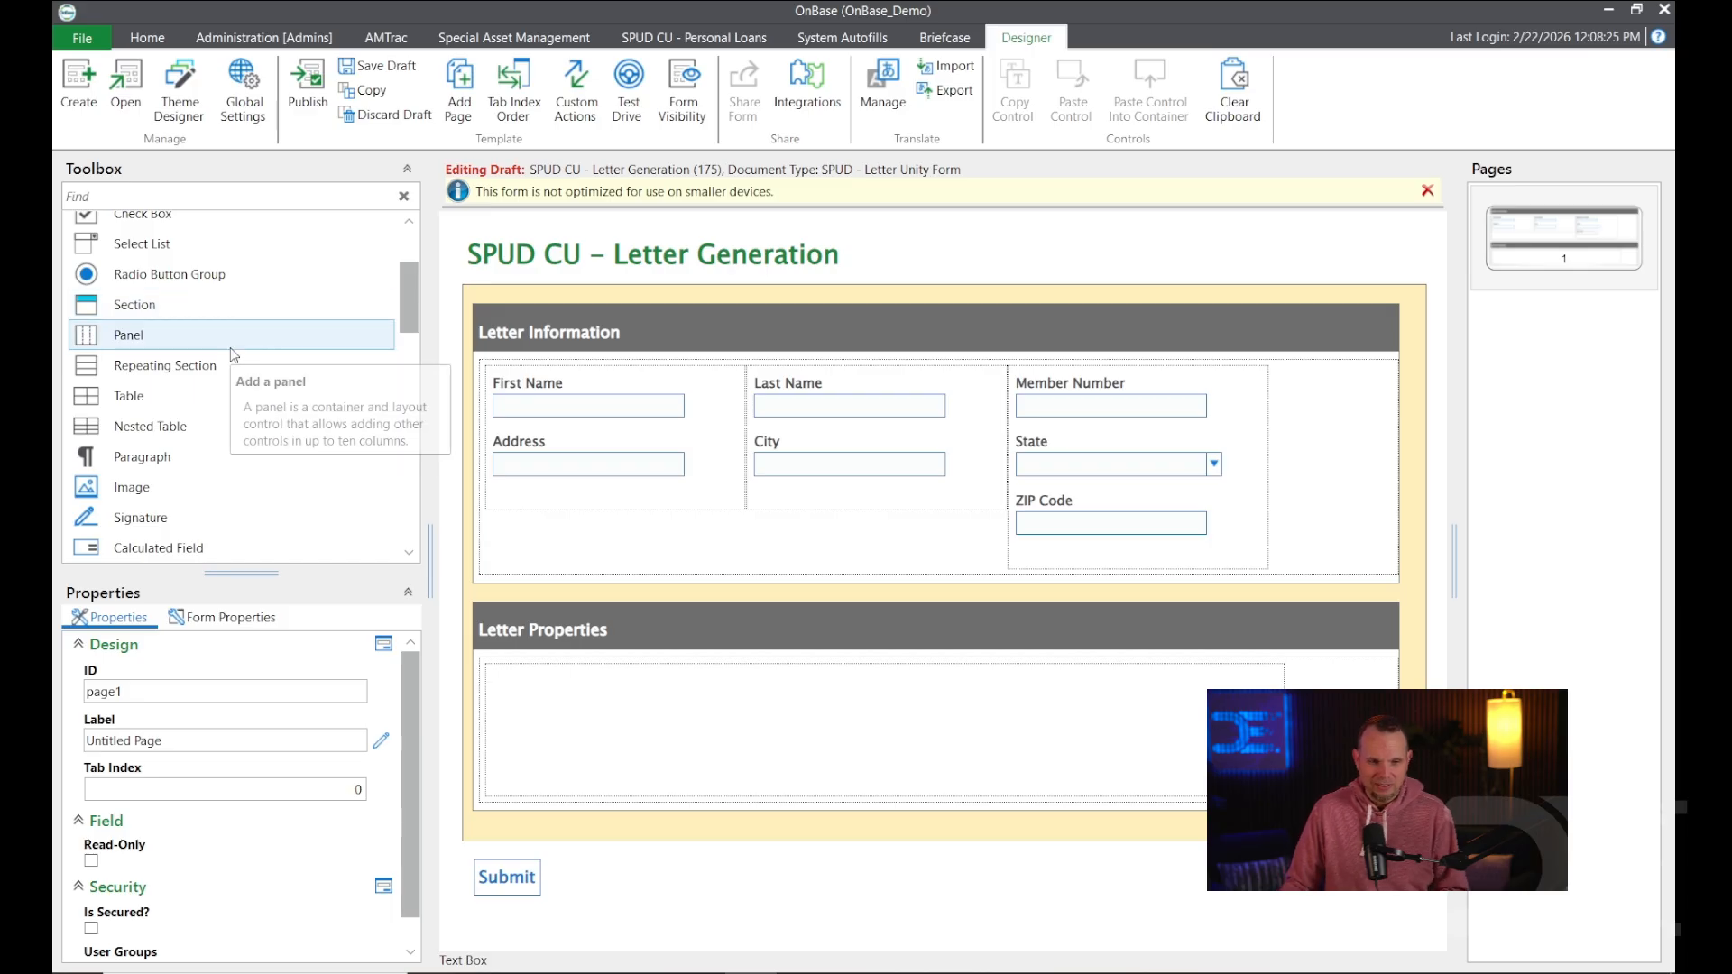
scroll(194, 406, down, 5)
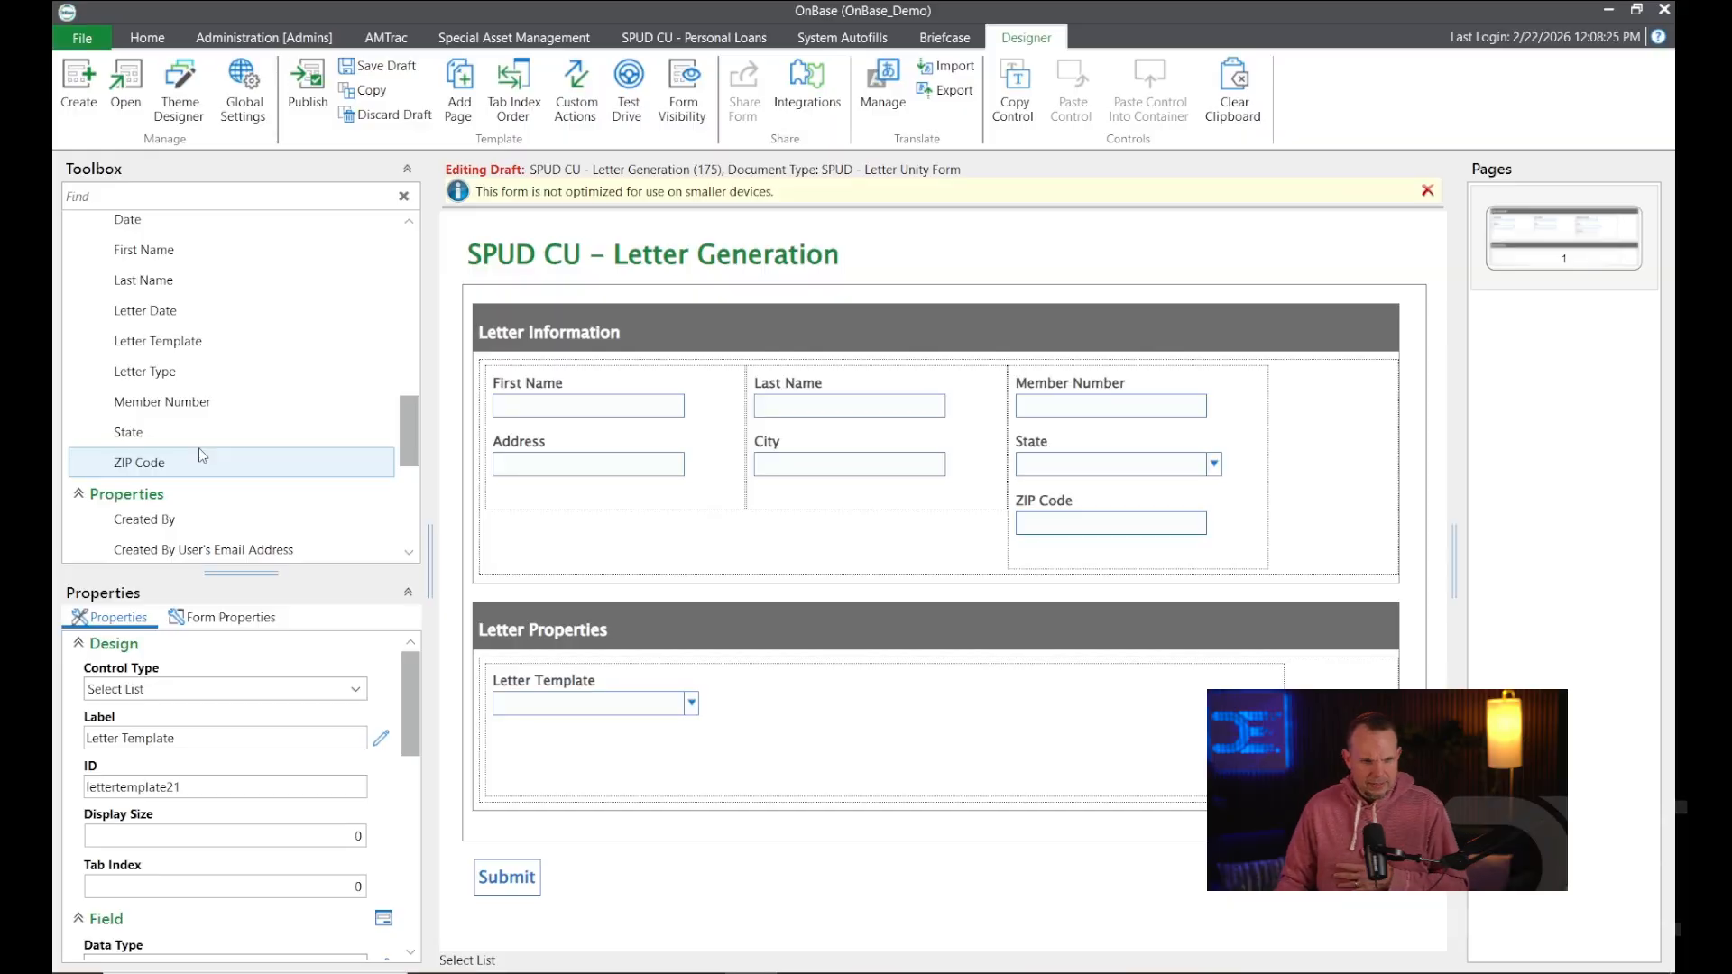
Add a multiline text box below Letter Template, labelled Custom Letter Text with the ID Field_Custom_Letter_Text.
scroll(203, 424, up, 3)
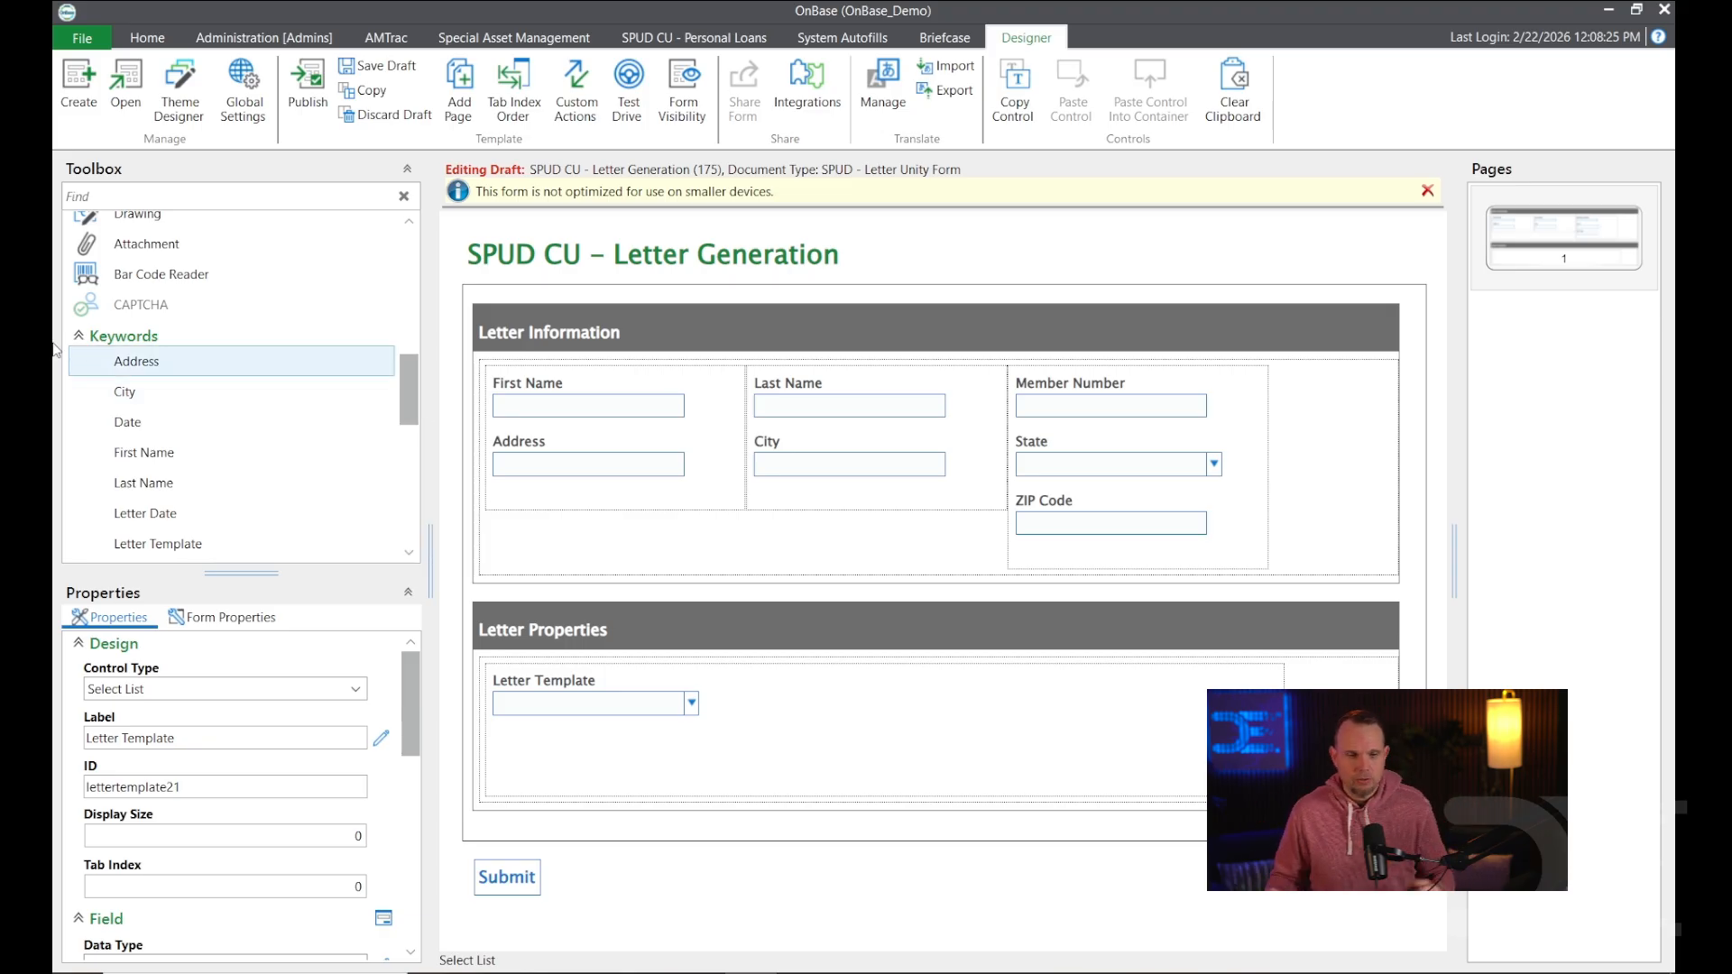
scroll(241, 312, up, 6)
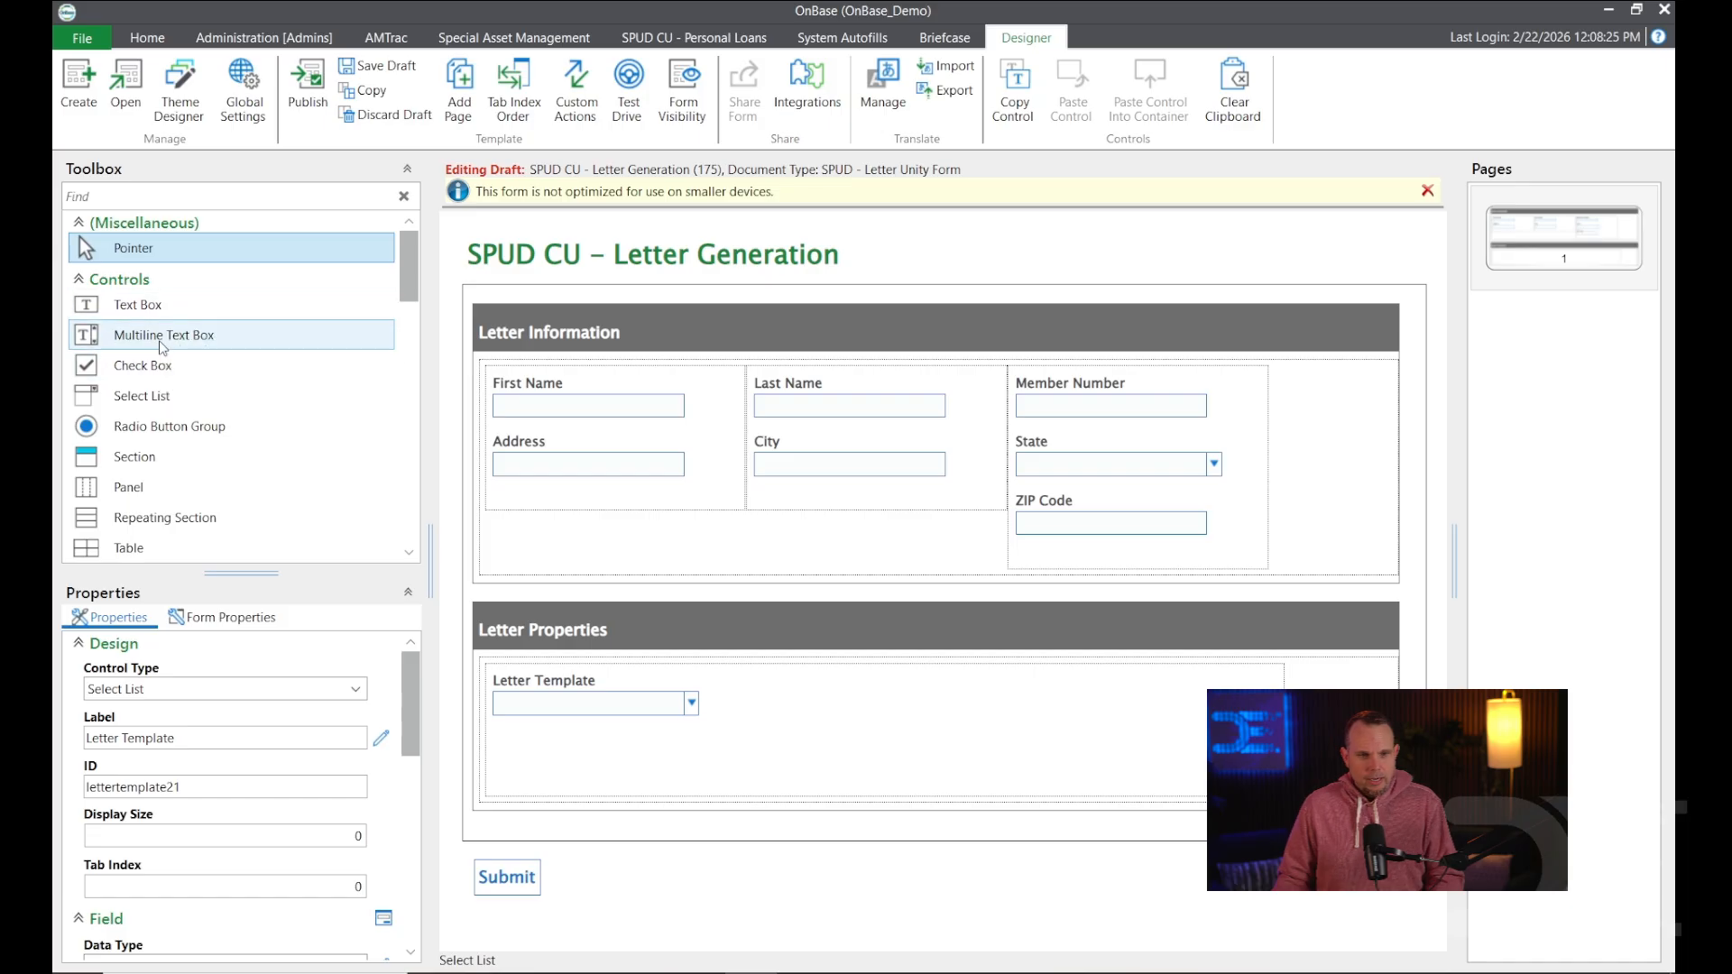
drag(163, 347, 593, 837)
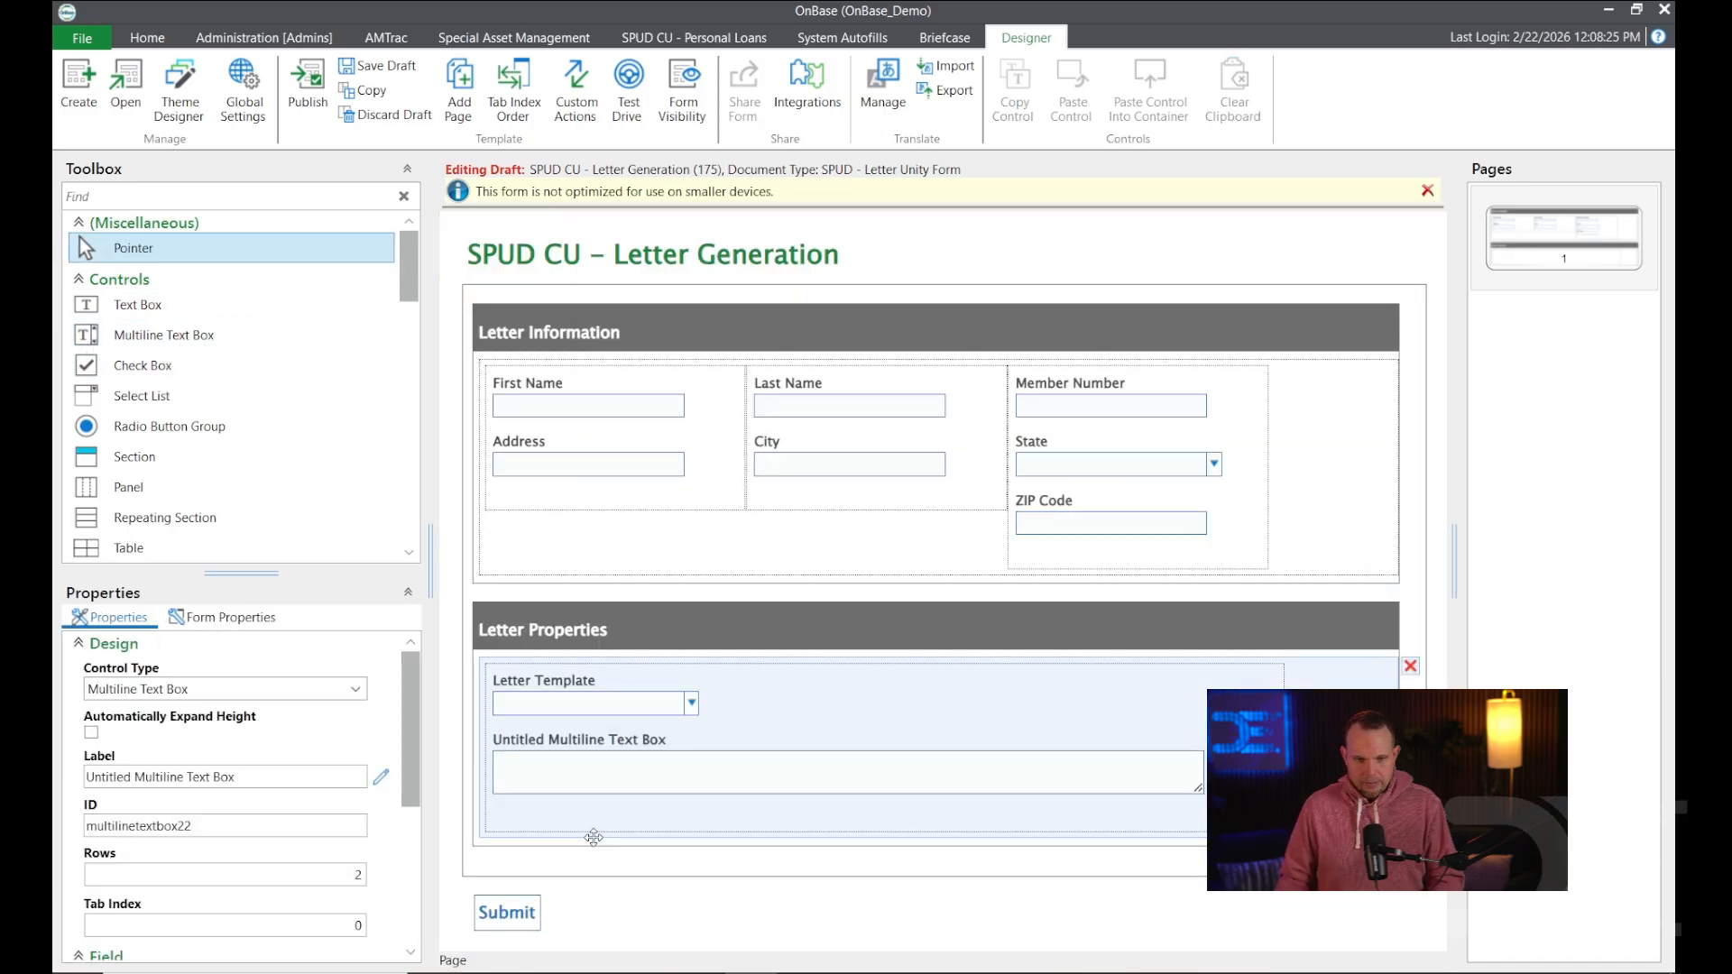
click(169, 760)
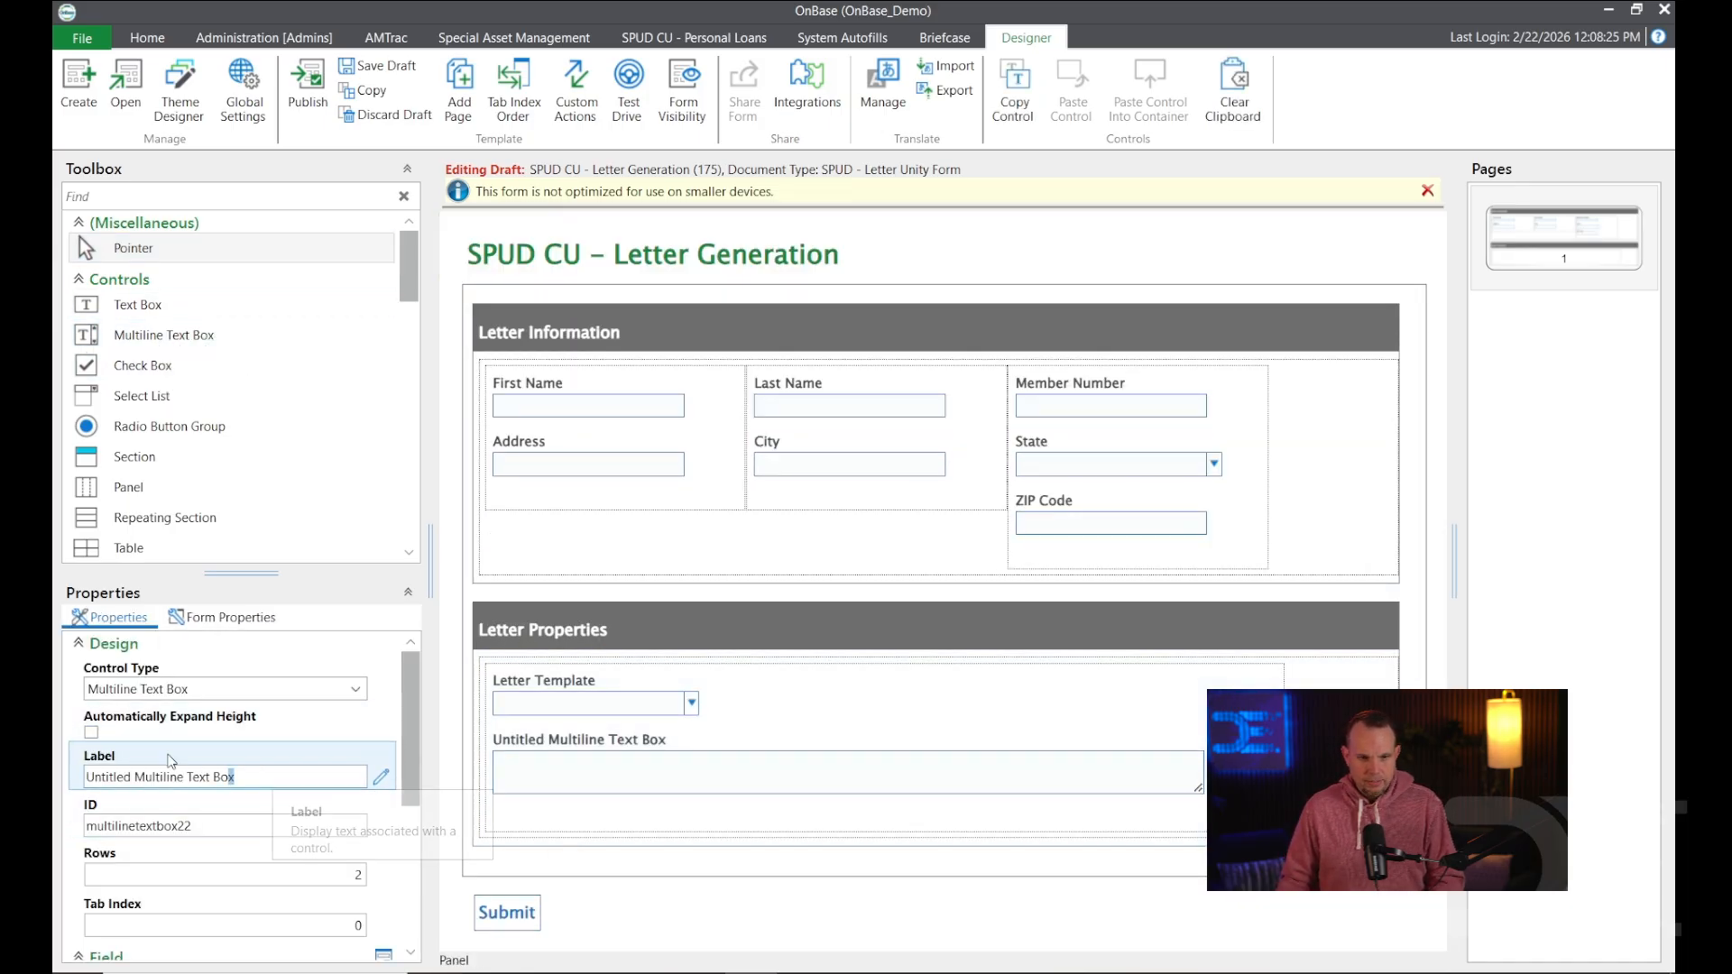
key(ctrl+a)
text(Custom )
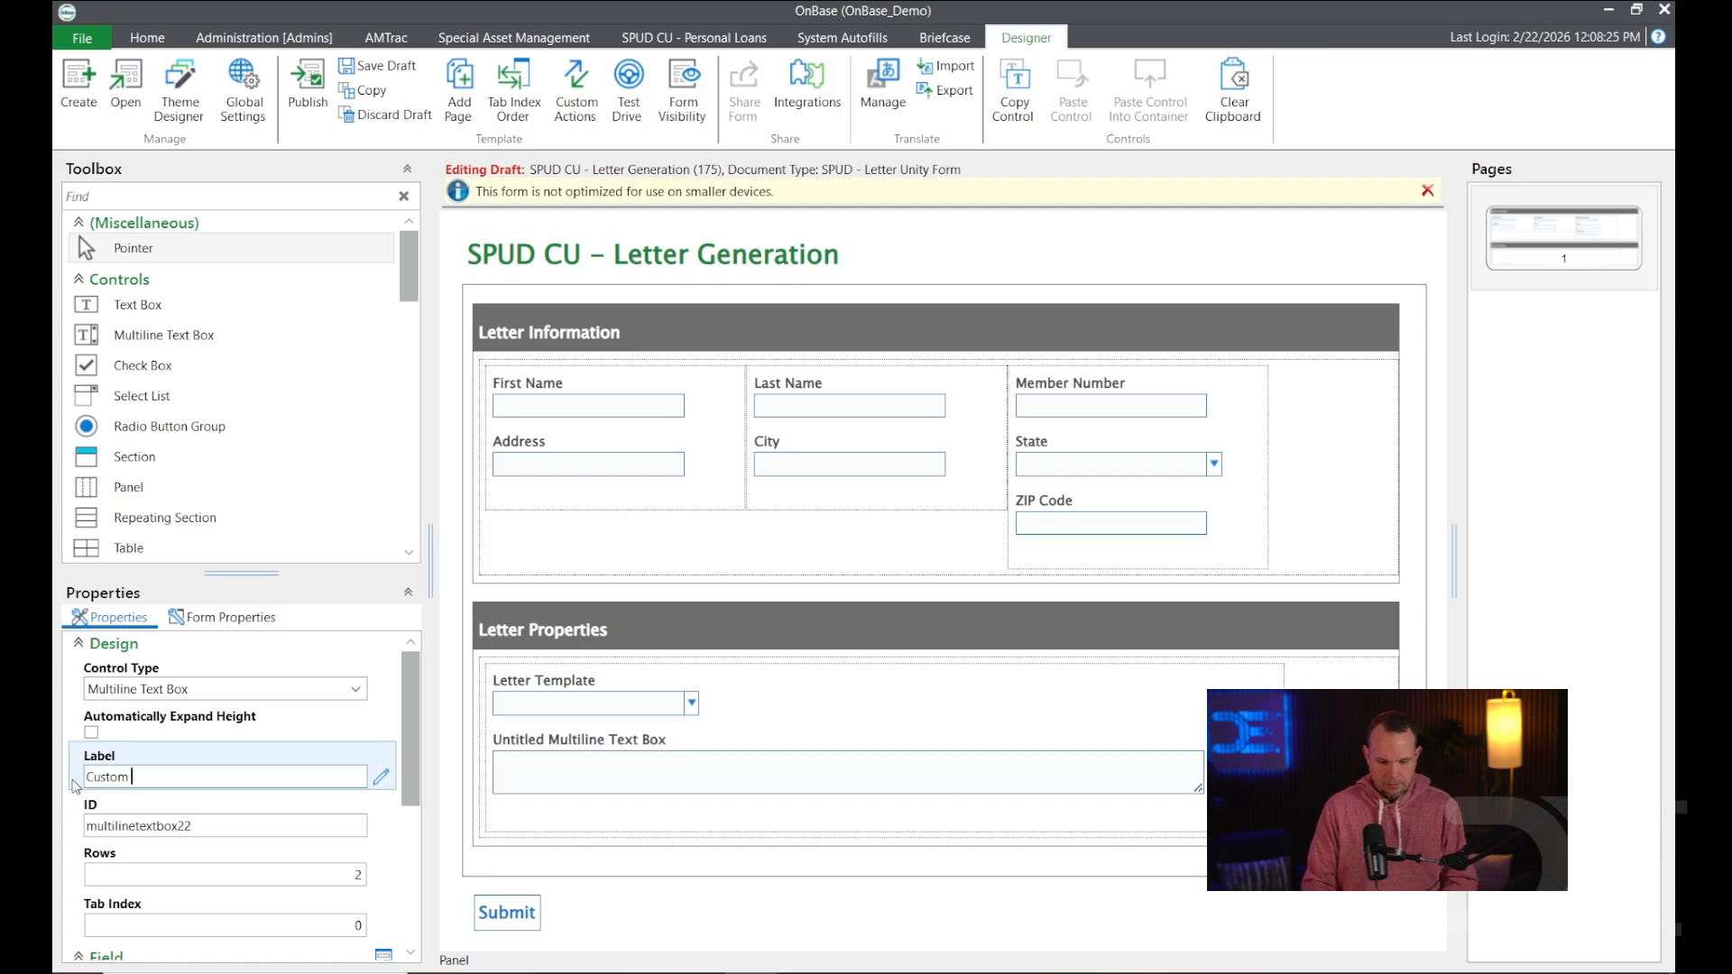
text(Letter Tex)
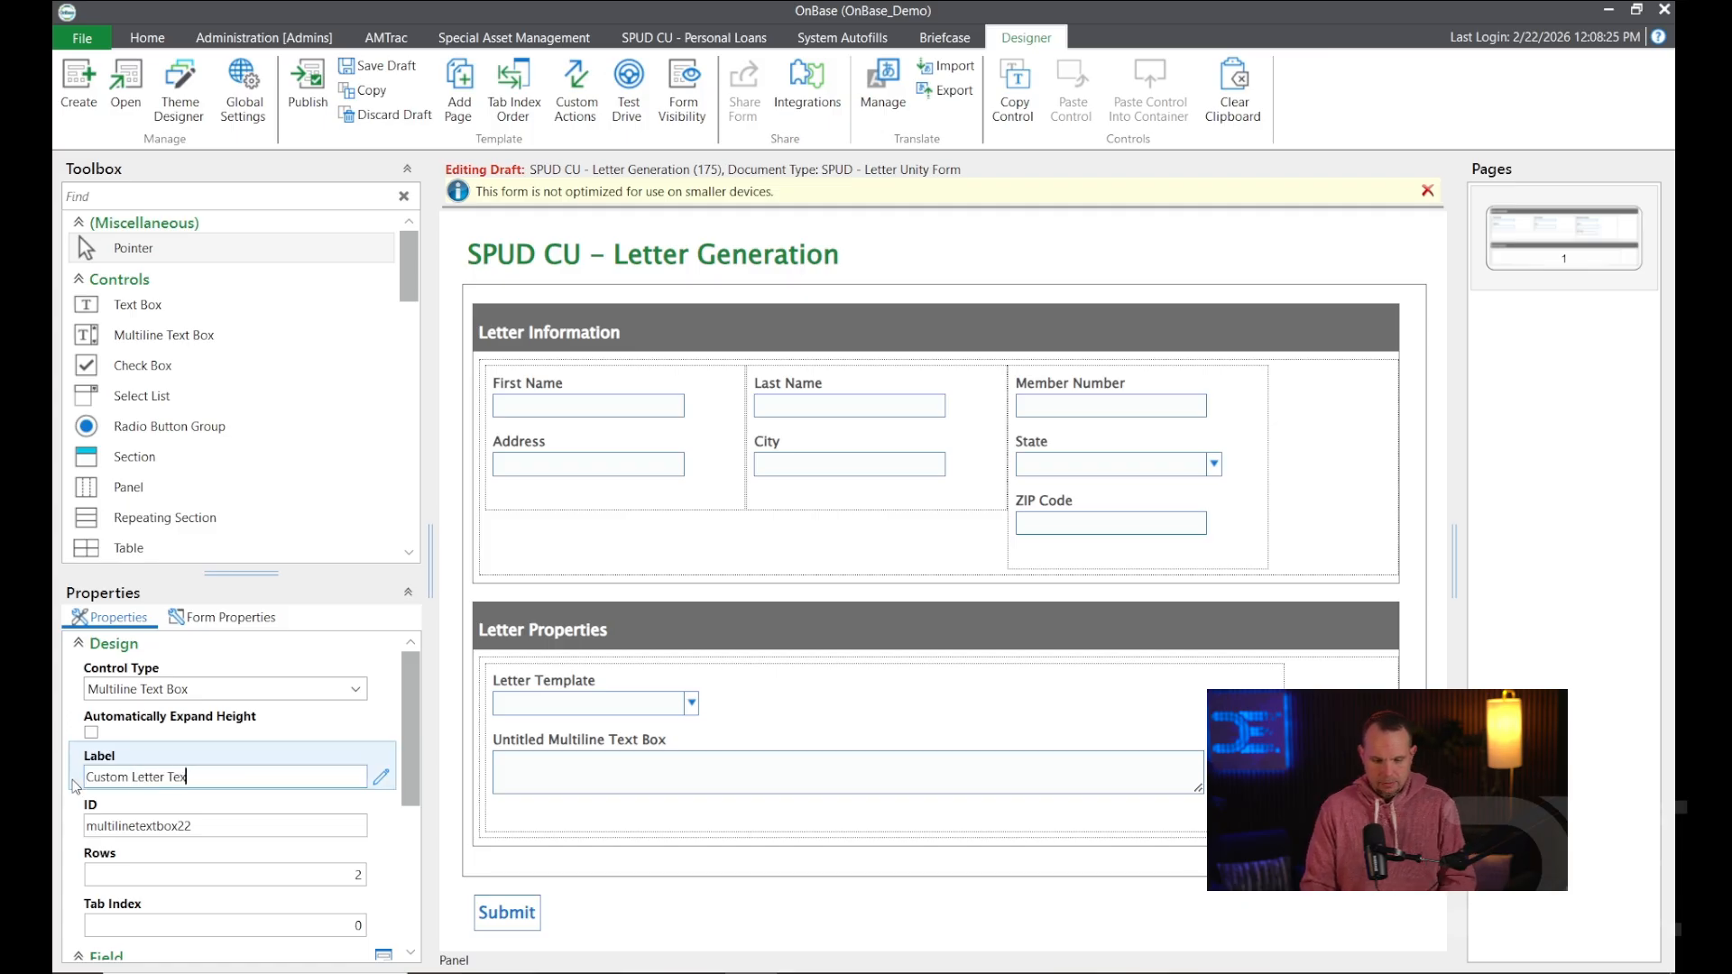
text(t)
key(Tab)
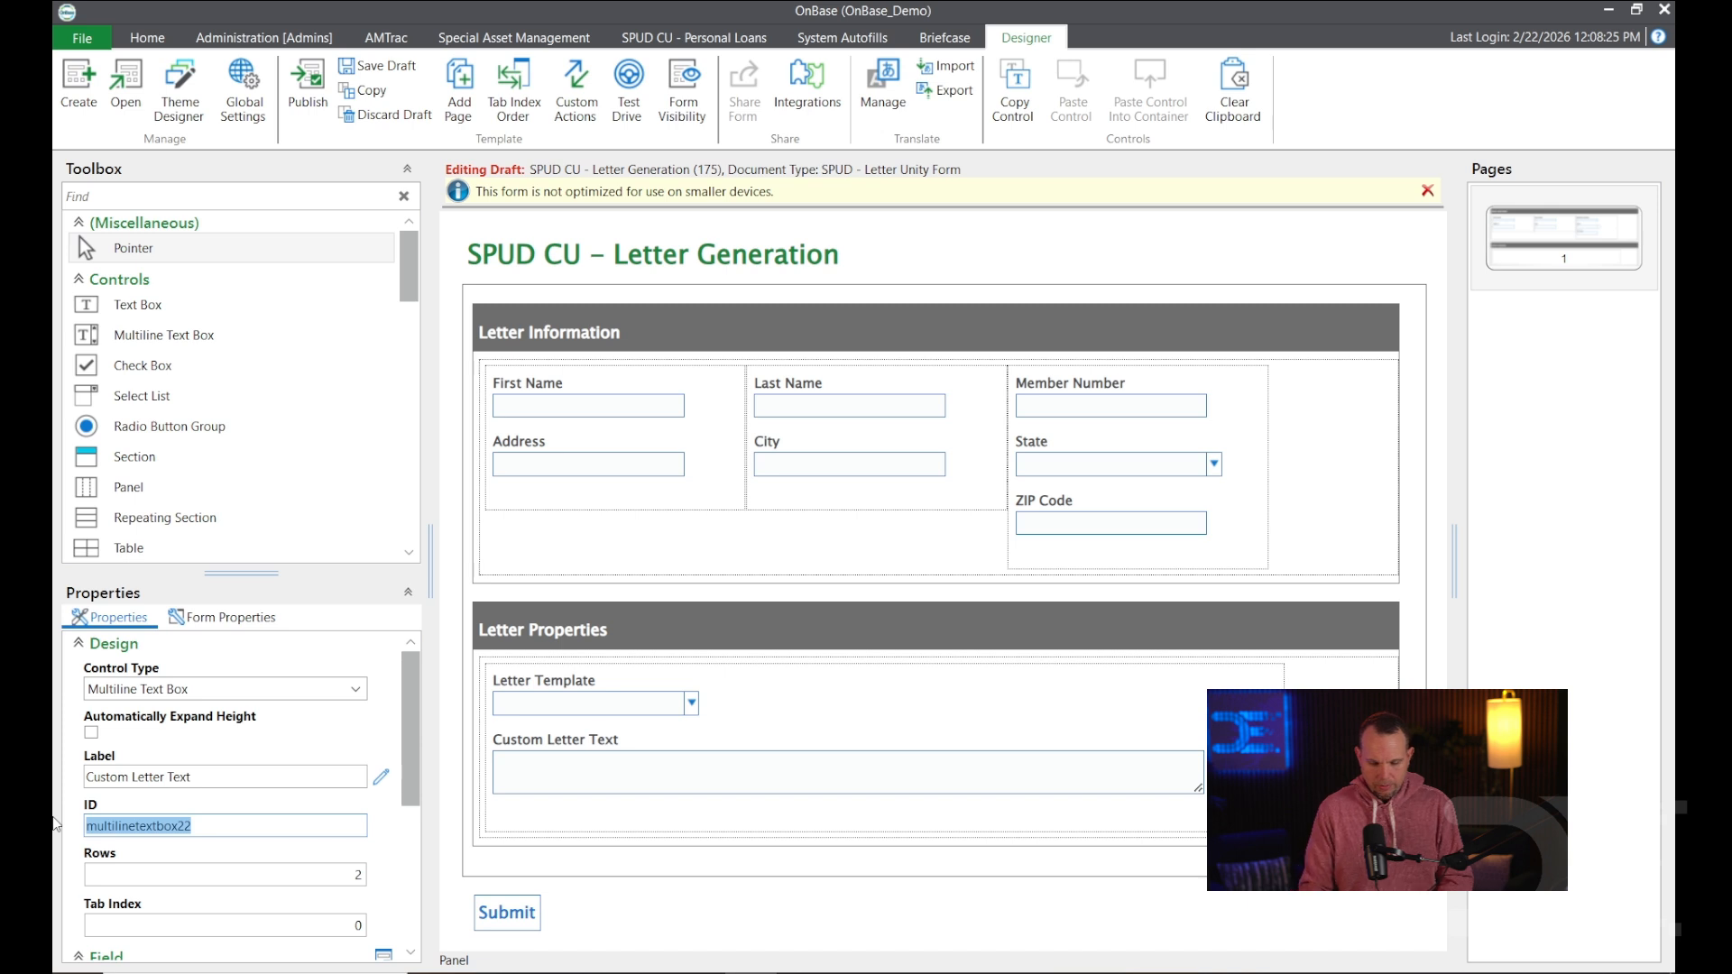
text(Field_Custom_Letter_Text)
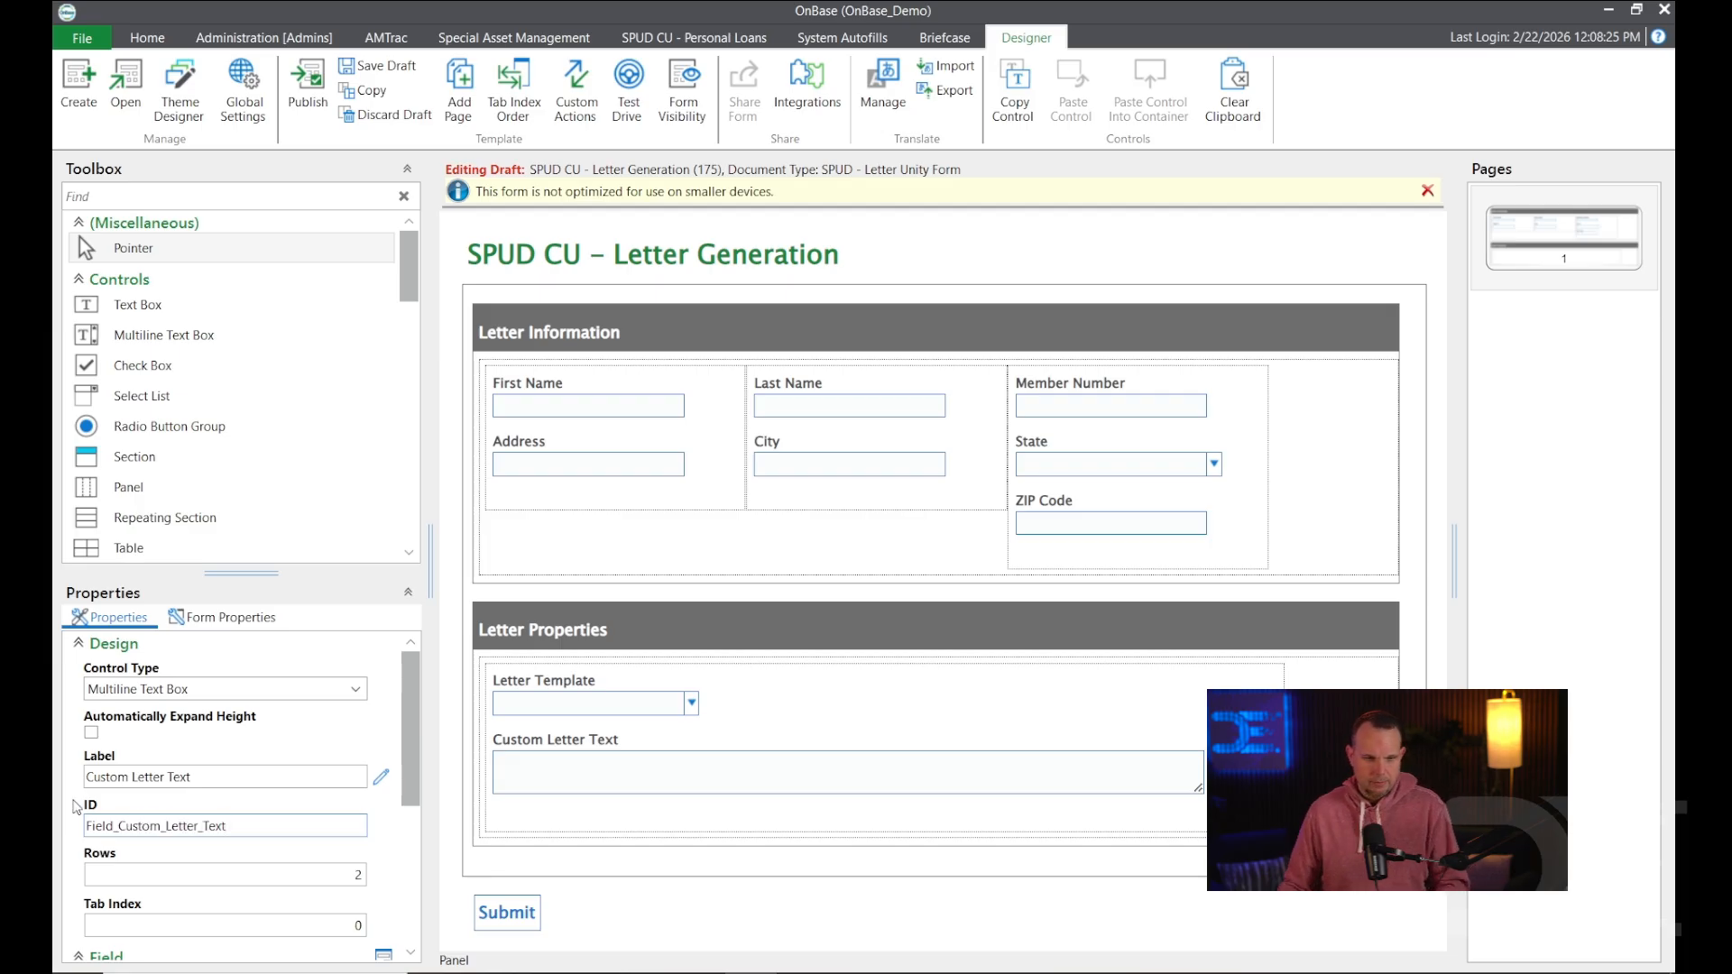
Set the First Name field's ID to KW_FirstName.
click(530, 410)
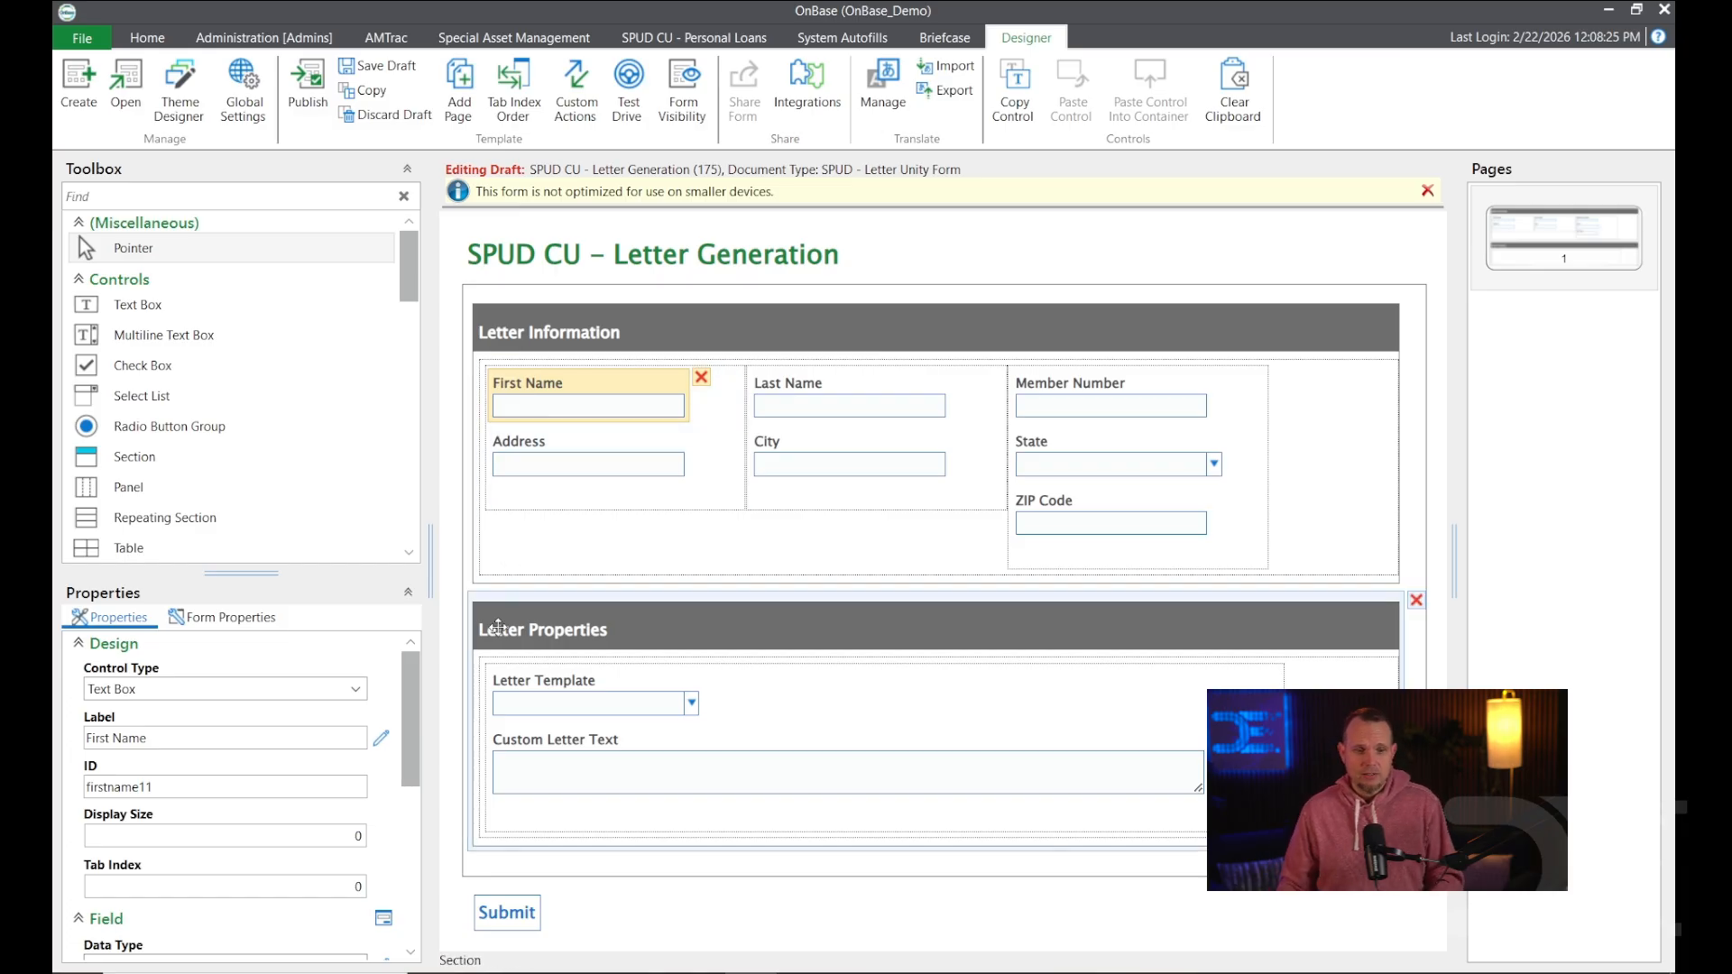
double_click(245, 787)
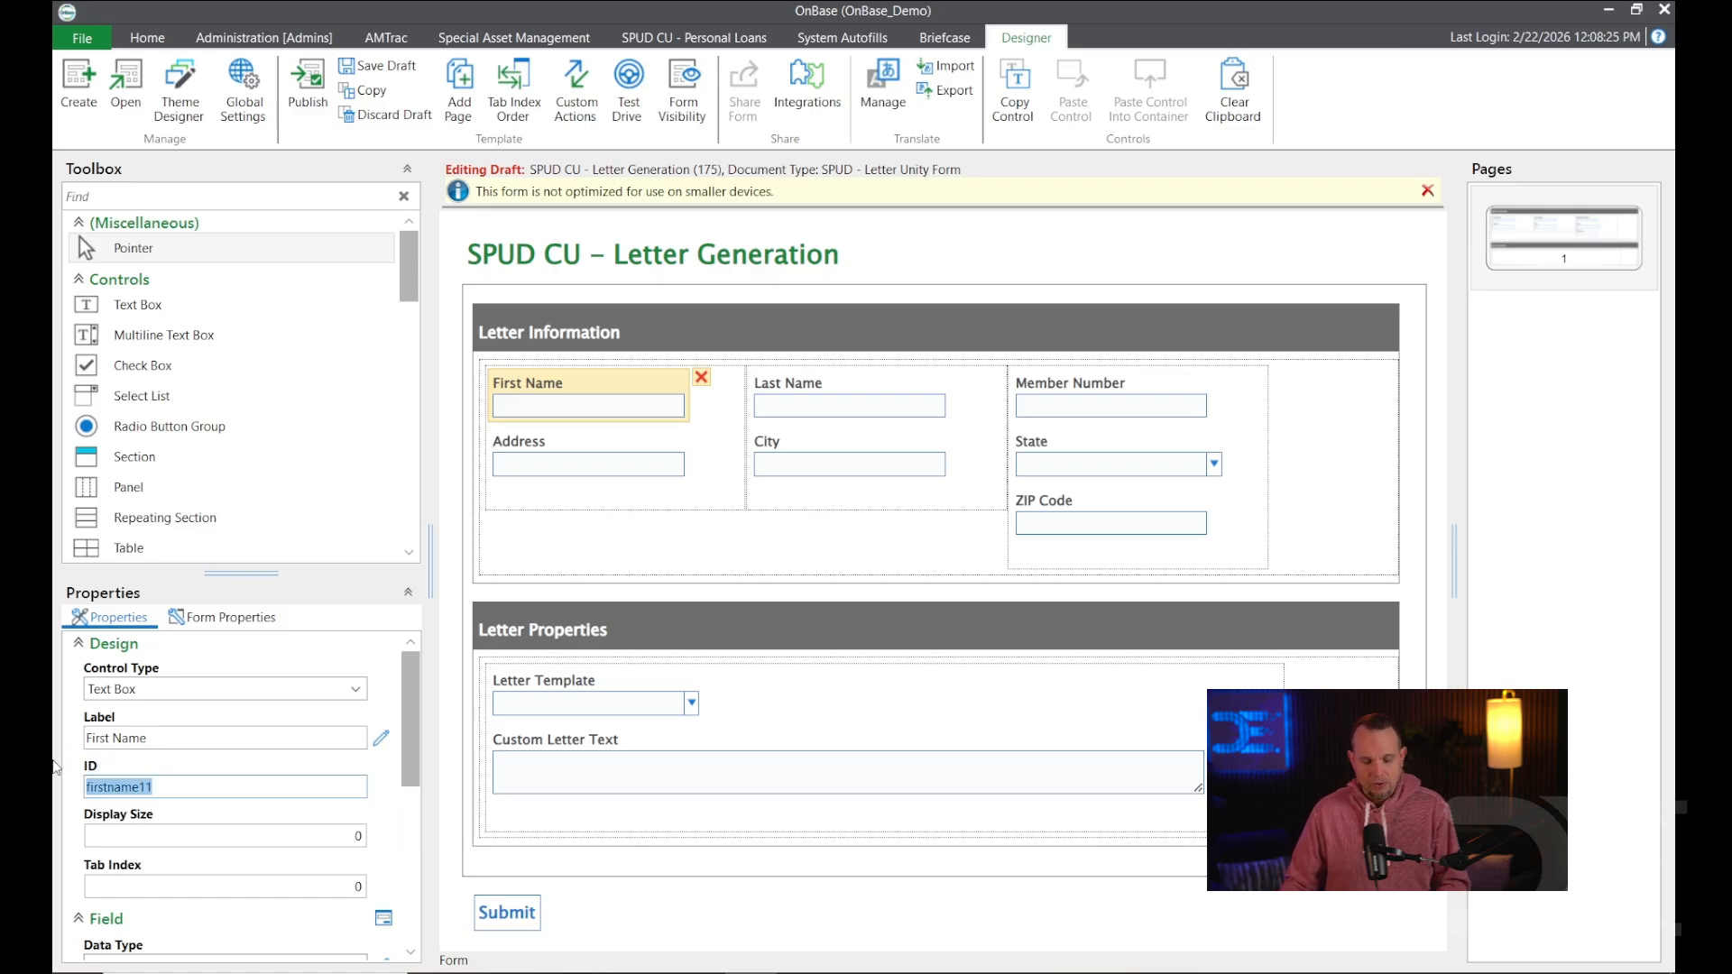
text(KW)
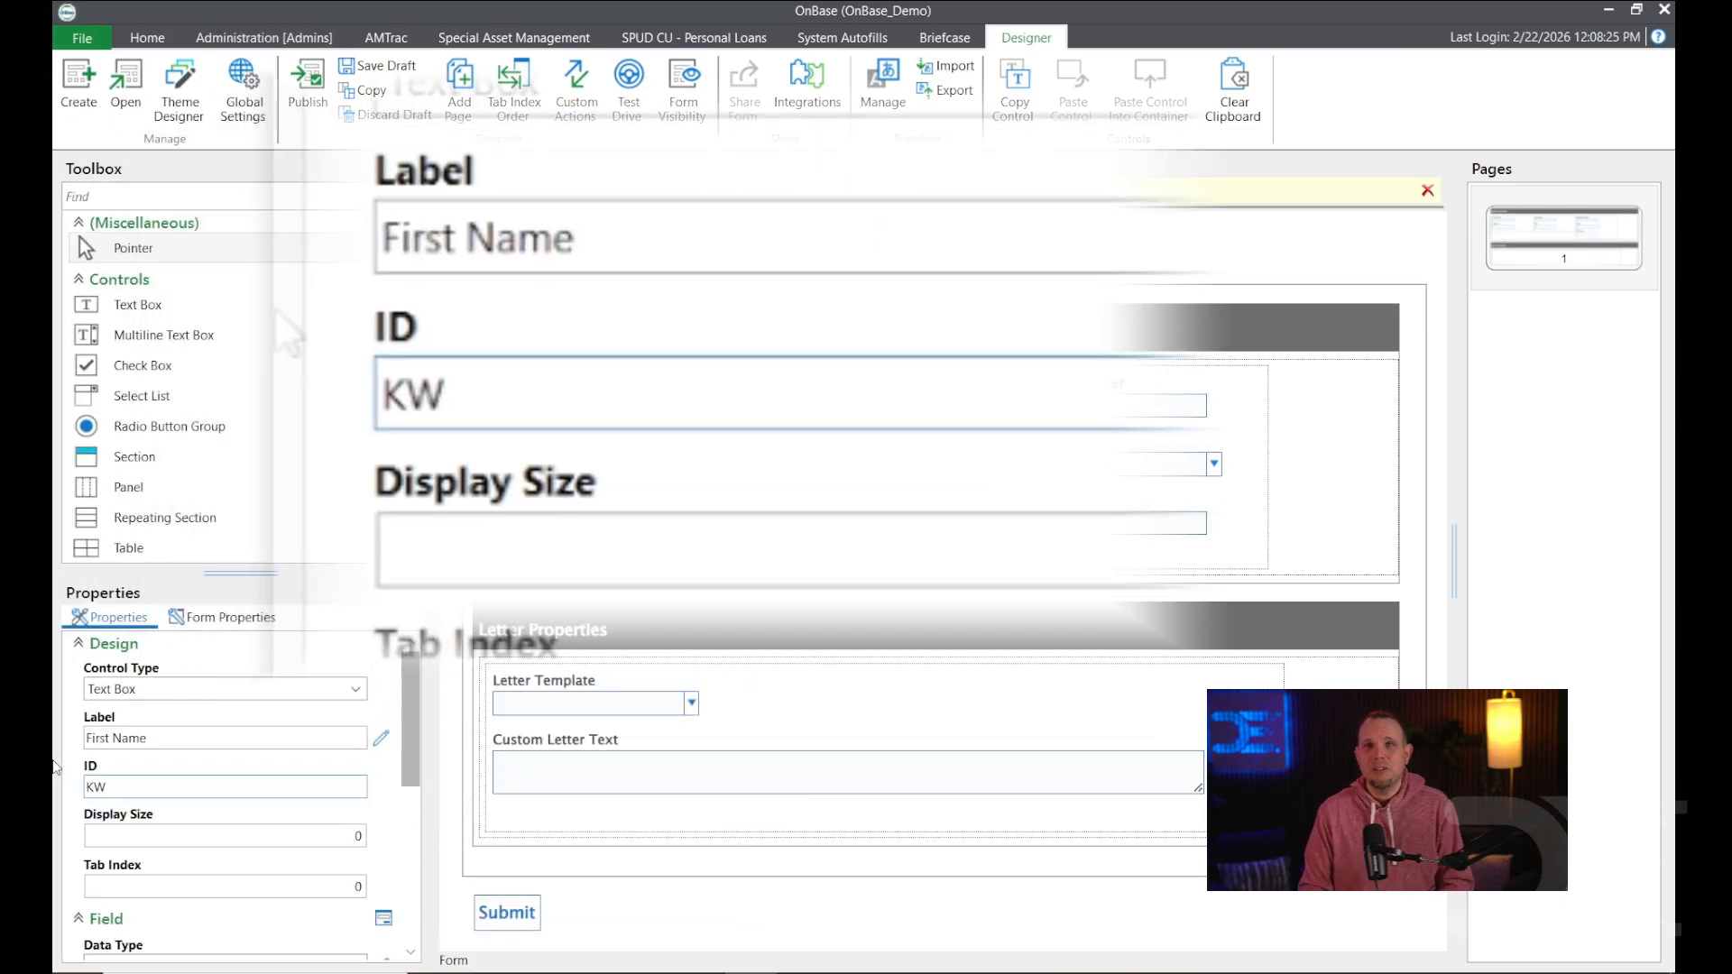
text(_)
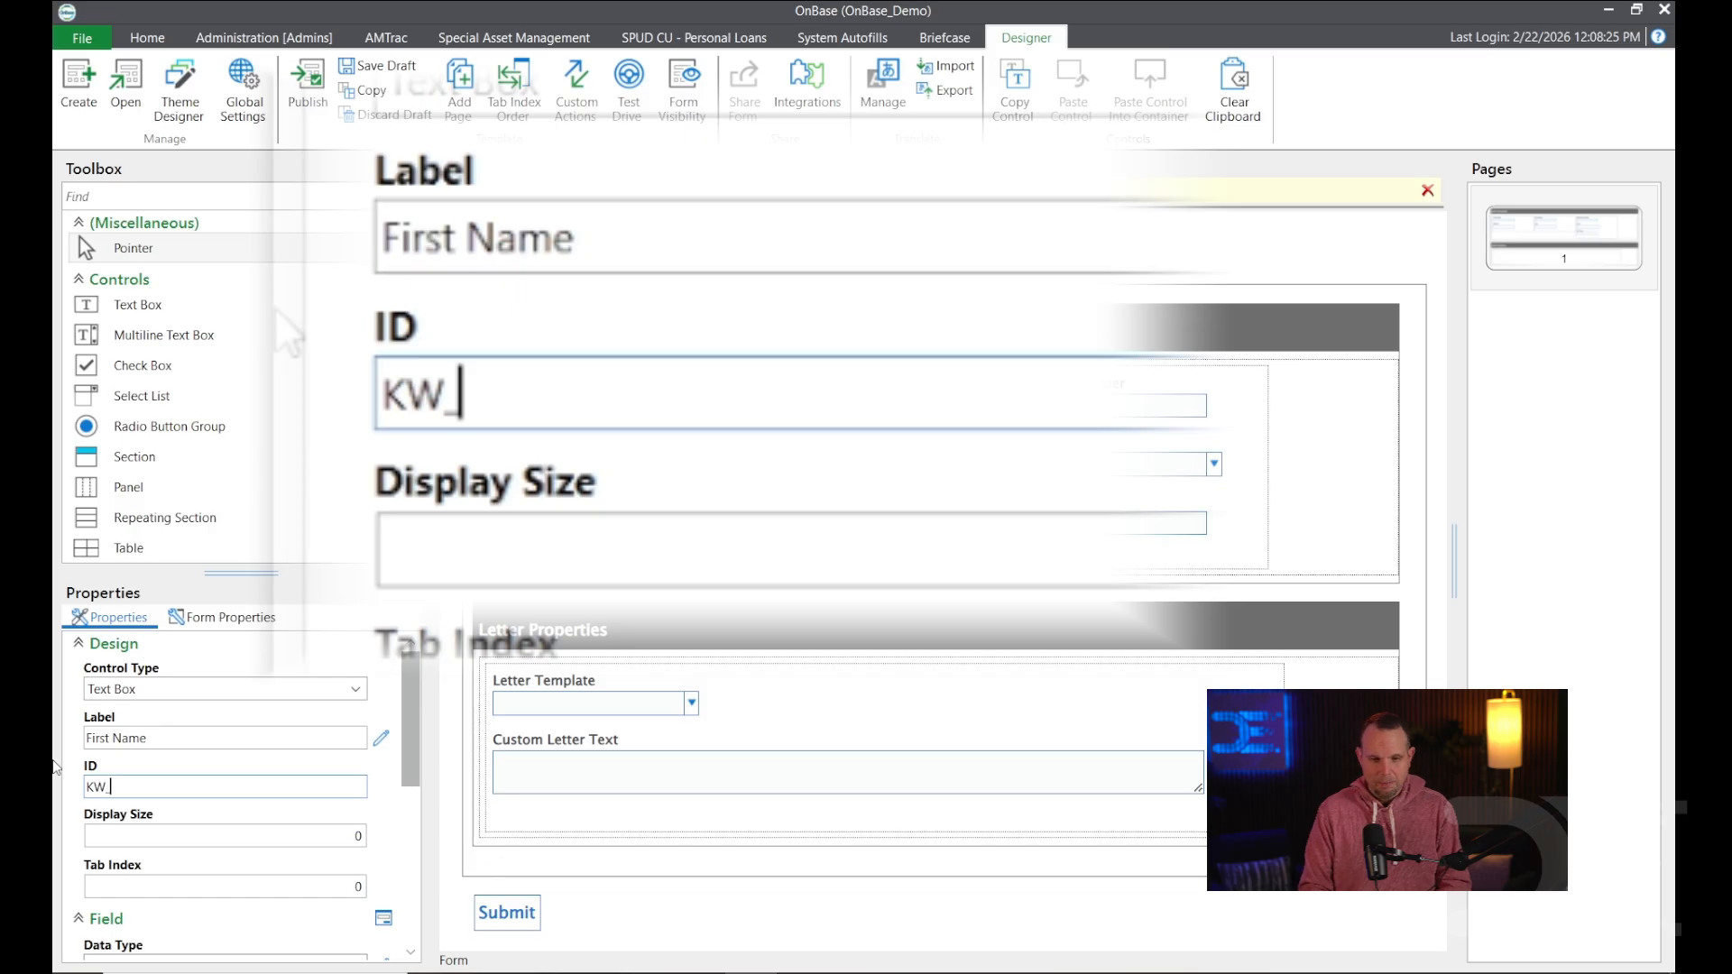
text(First)
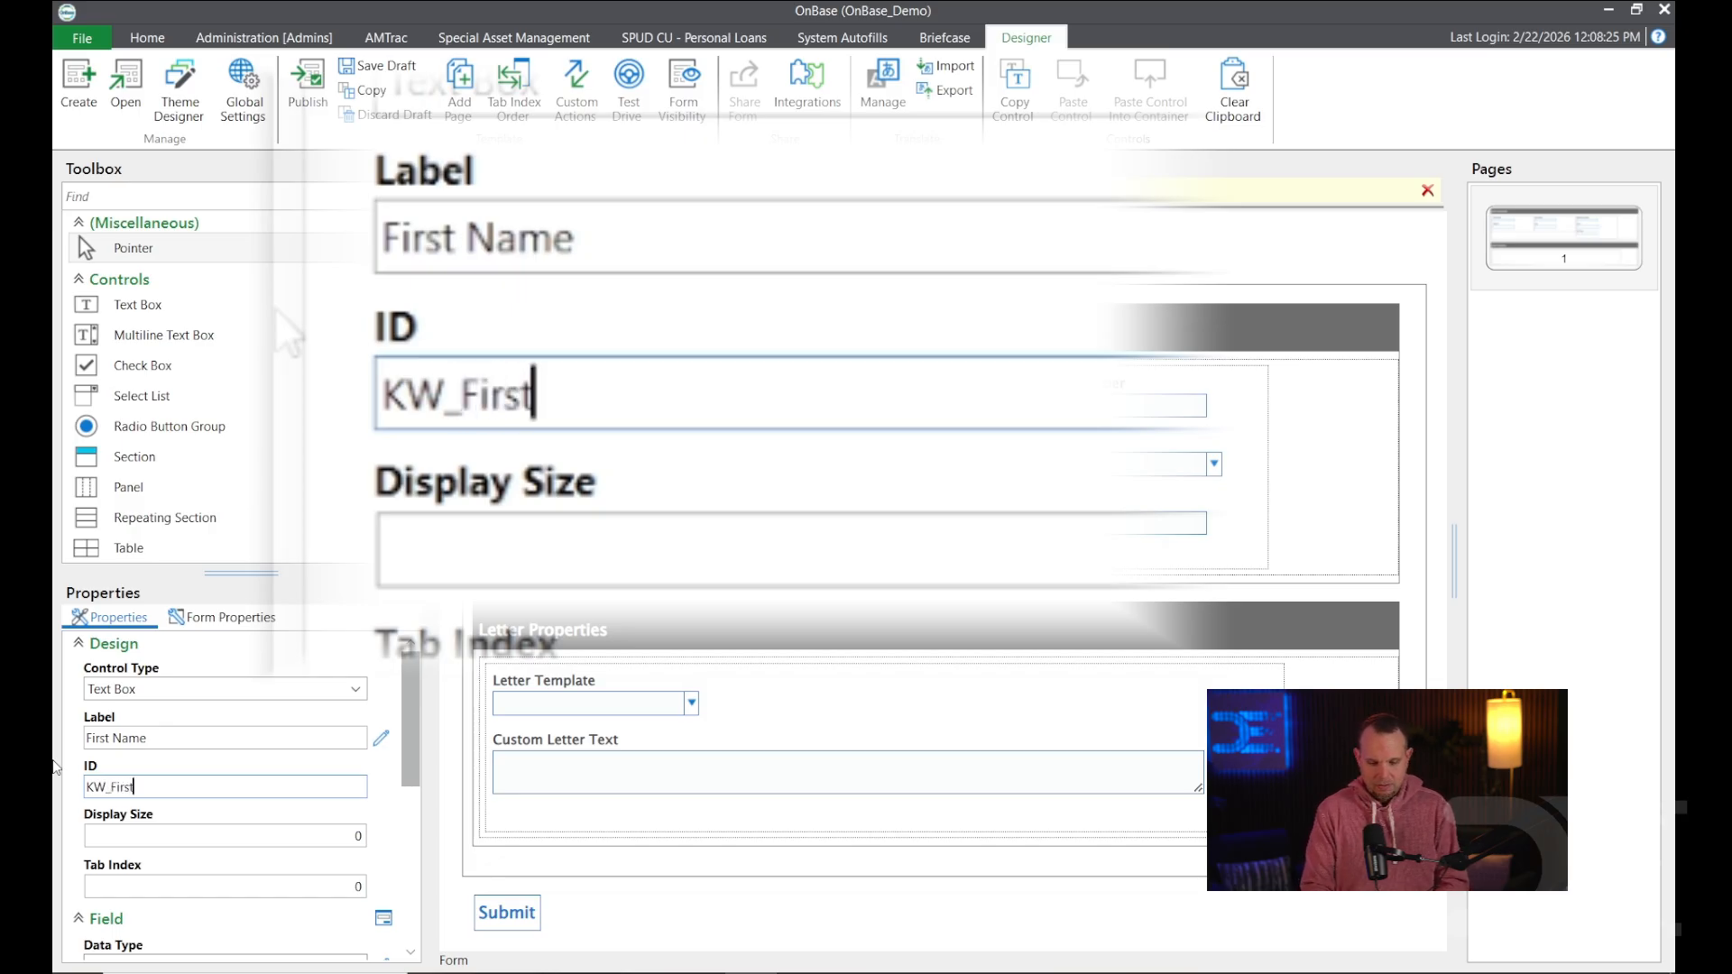
text(Name)
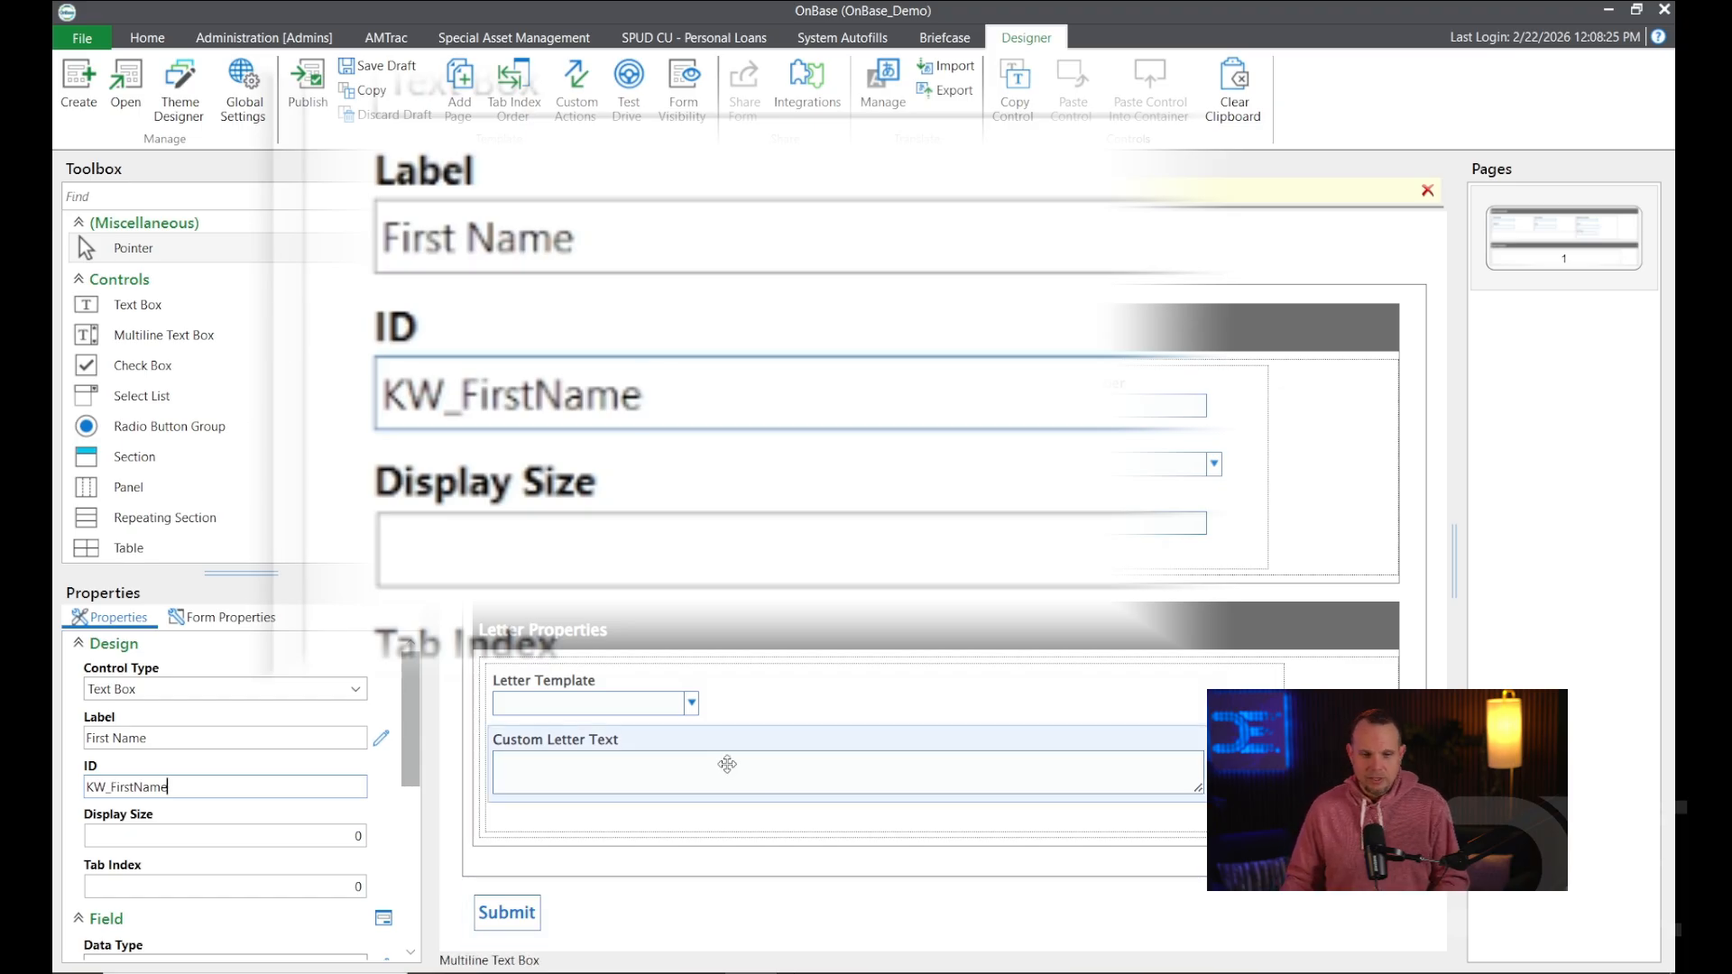
click(781, 701)
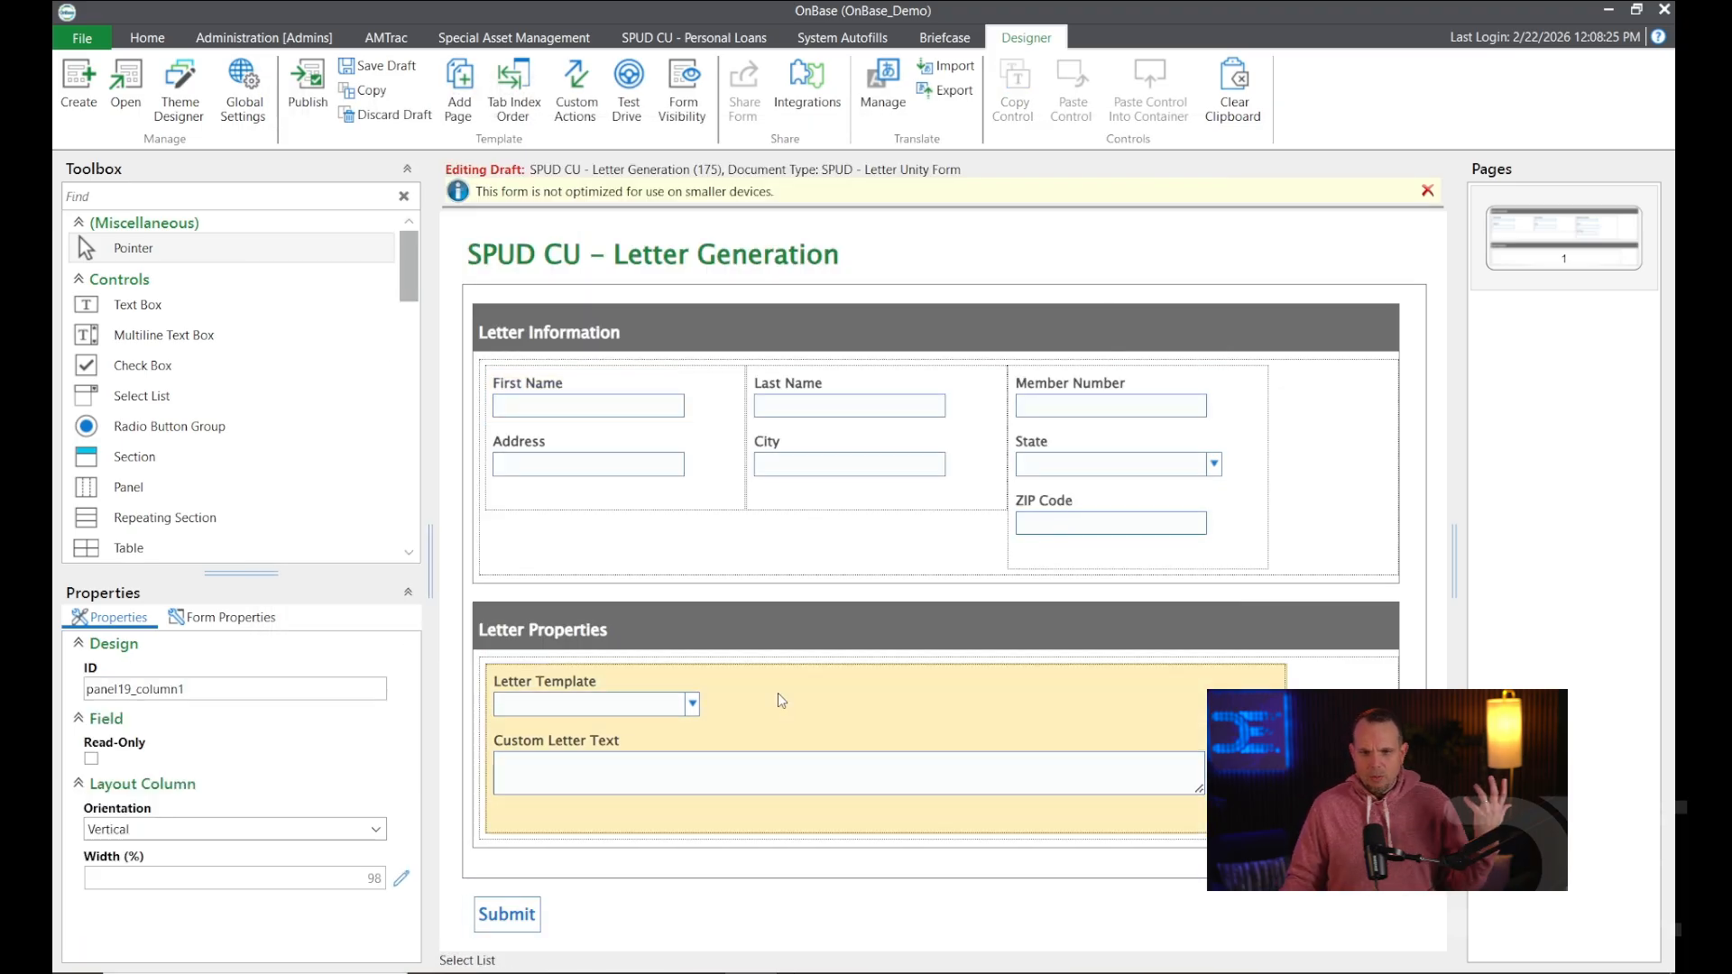
Relabel the Letter Information section as Member Information.
click(598, 328)
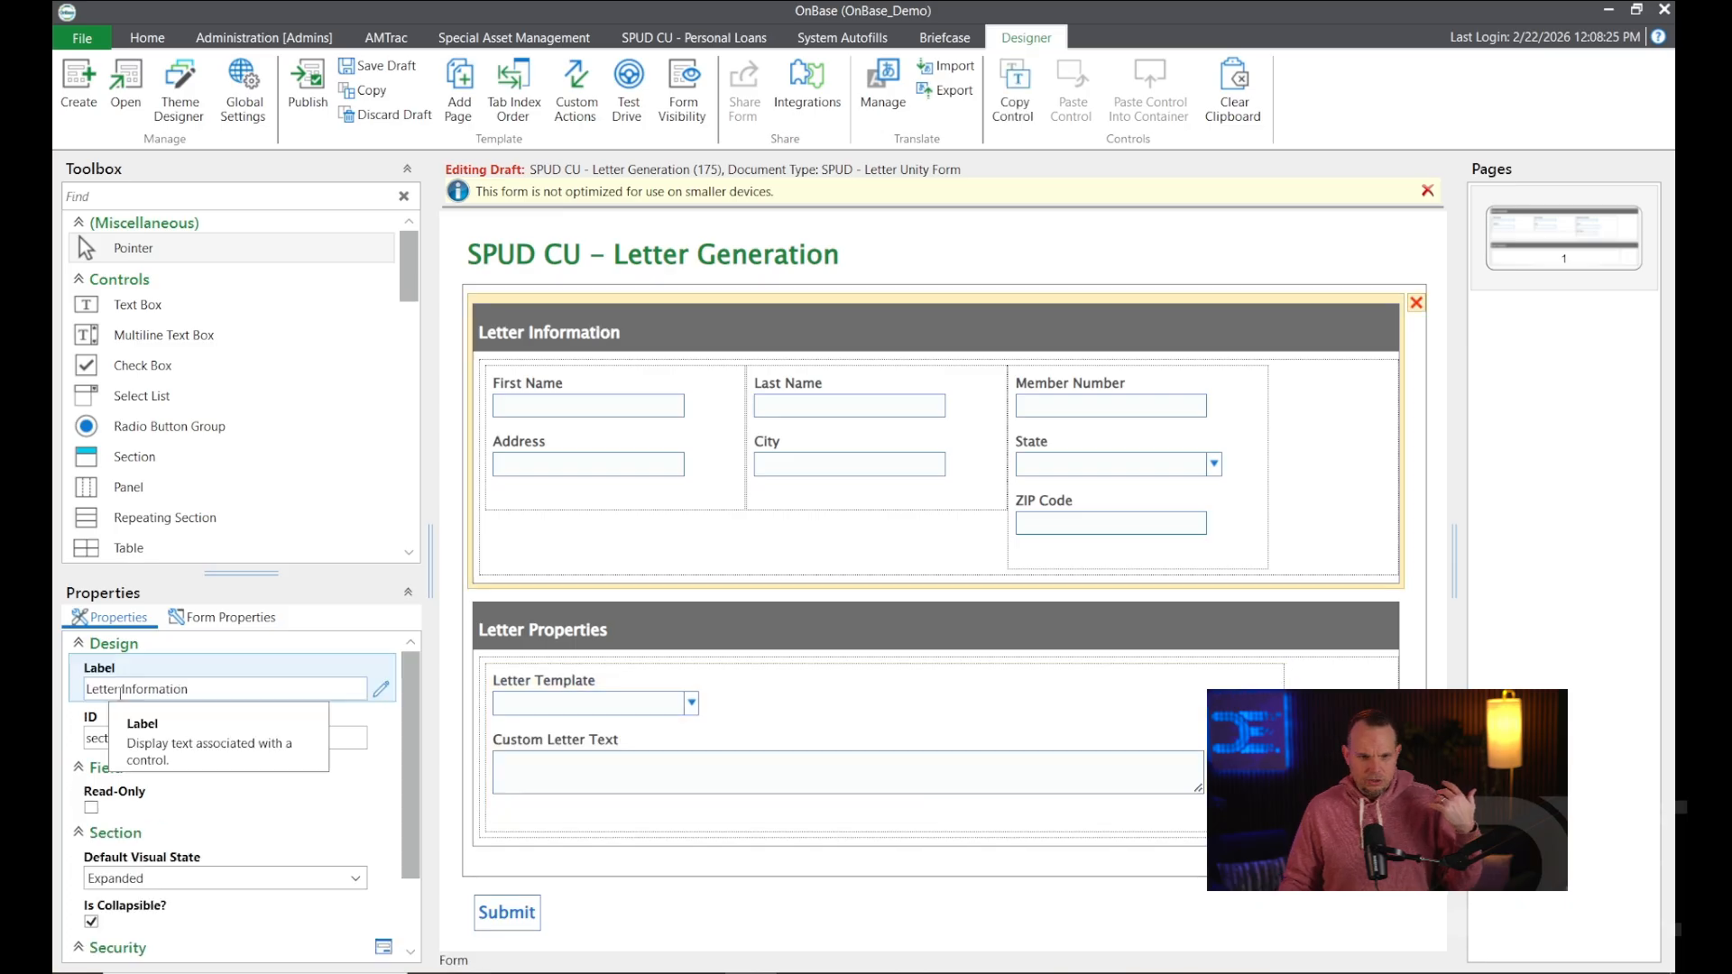
drag(119, 691, 60, 697)
text(Member)
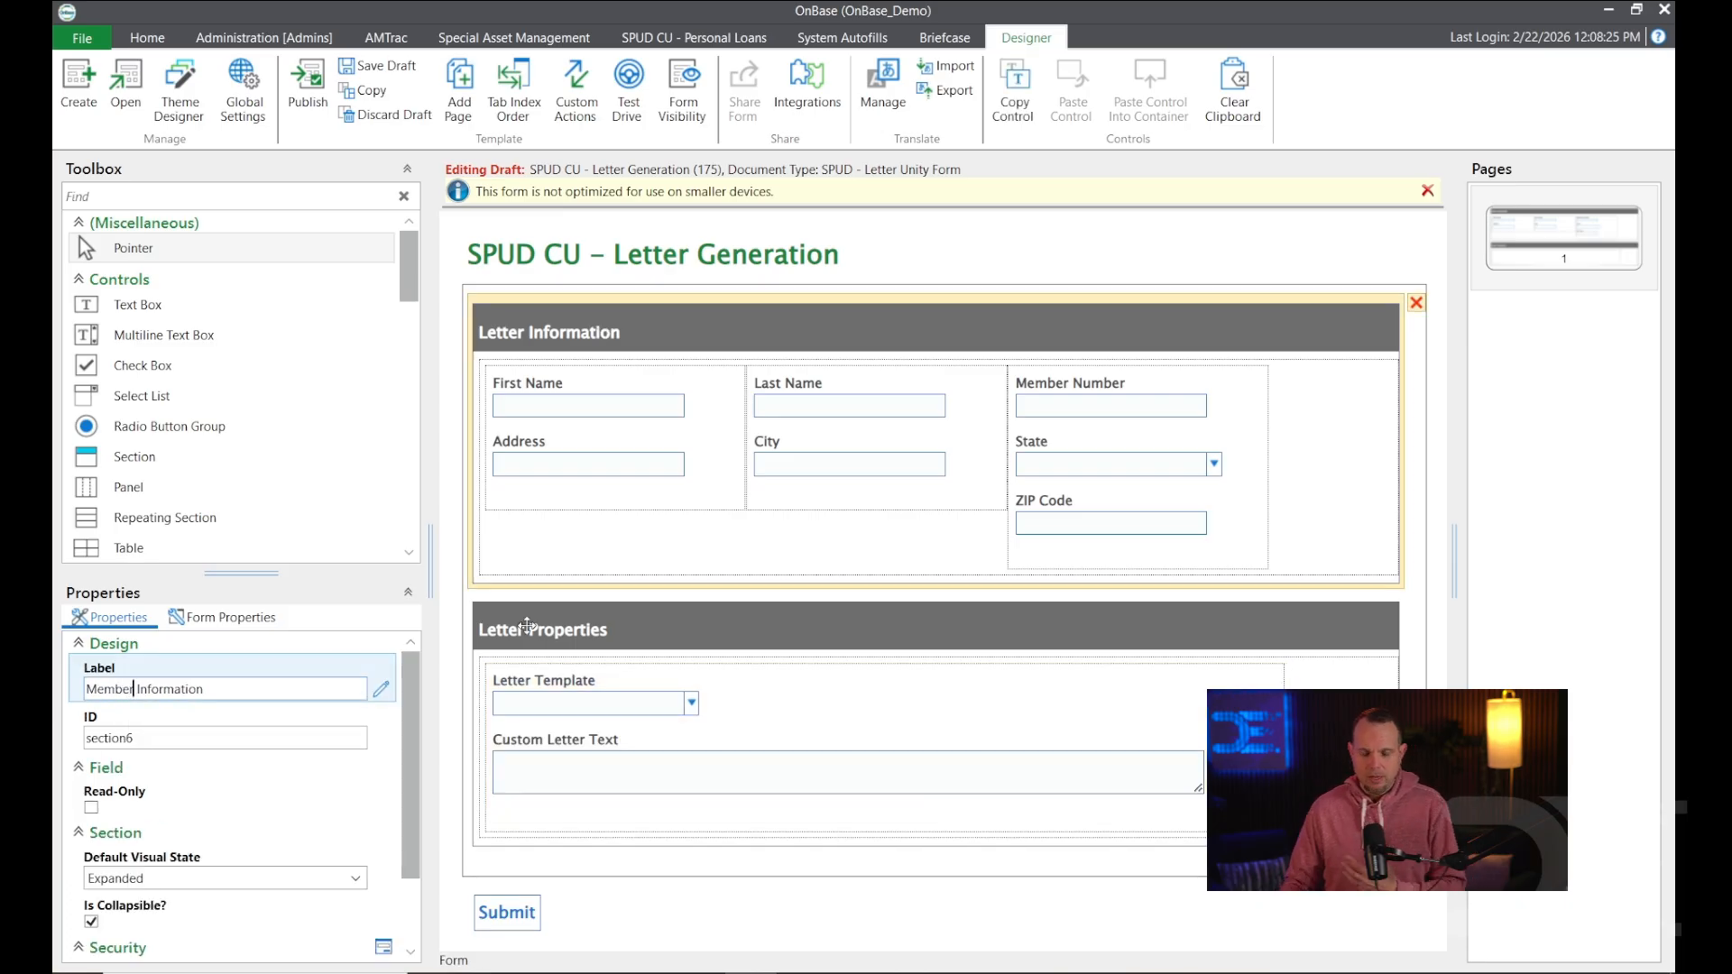
click(533, 636)
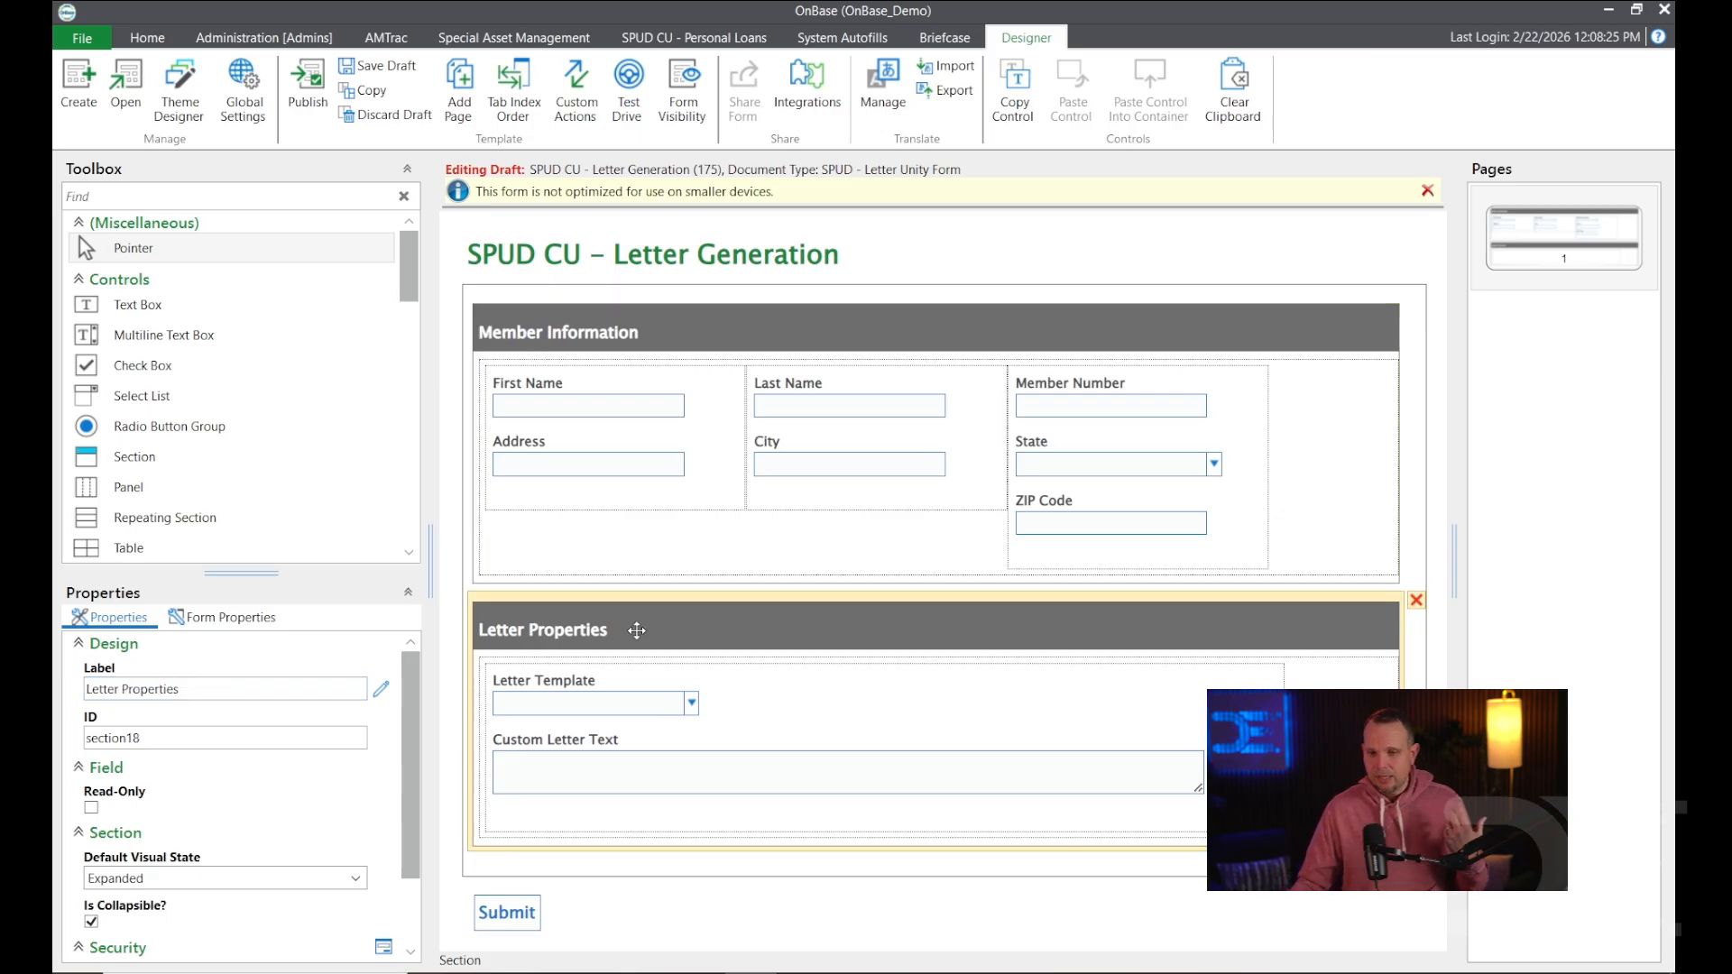
Test-drive the form in a maximized preview, enter a sample member number to check the autofill, and close the preview.
click(629, 79)
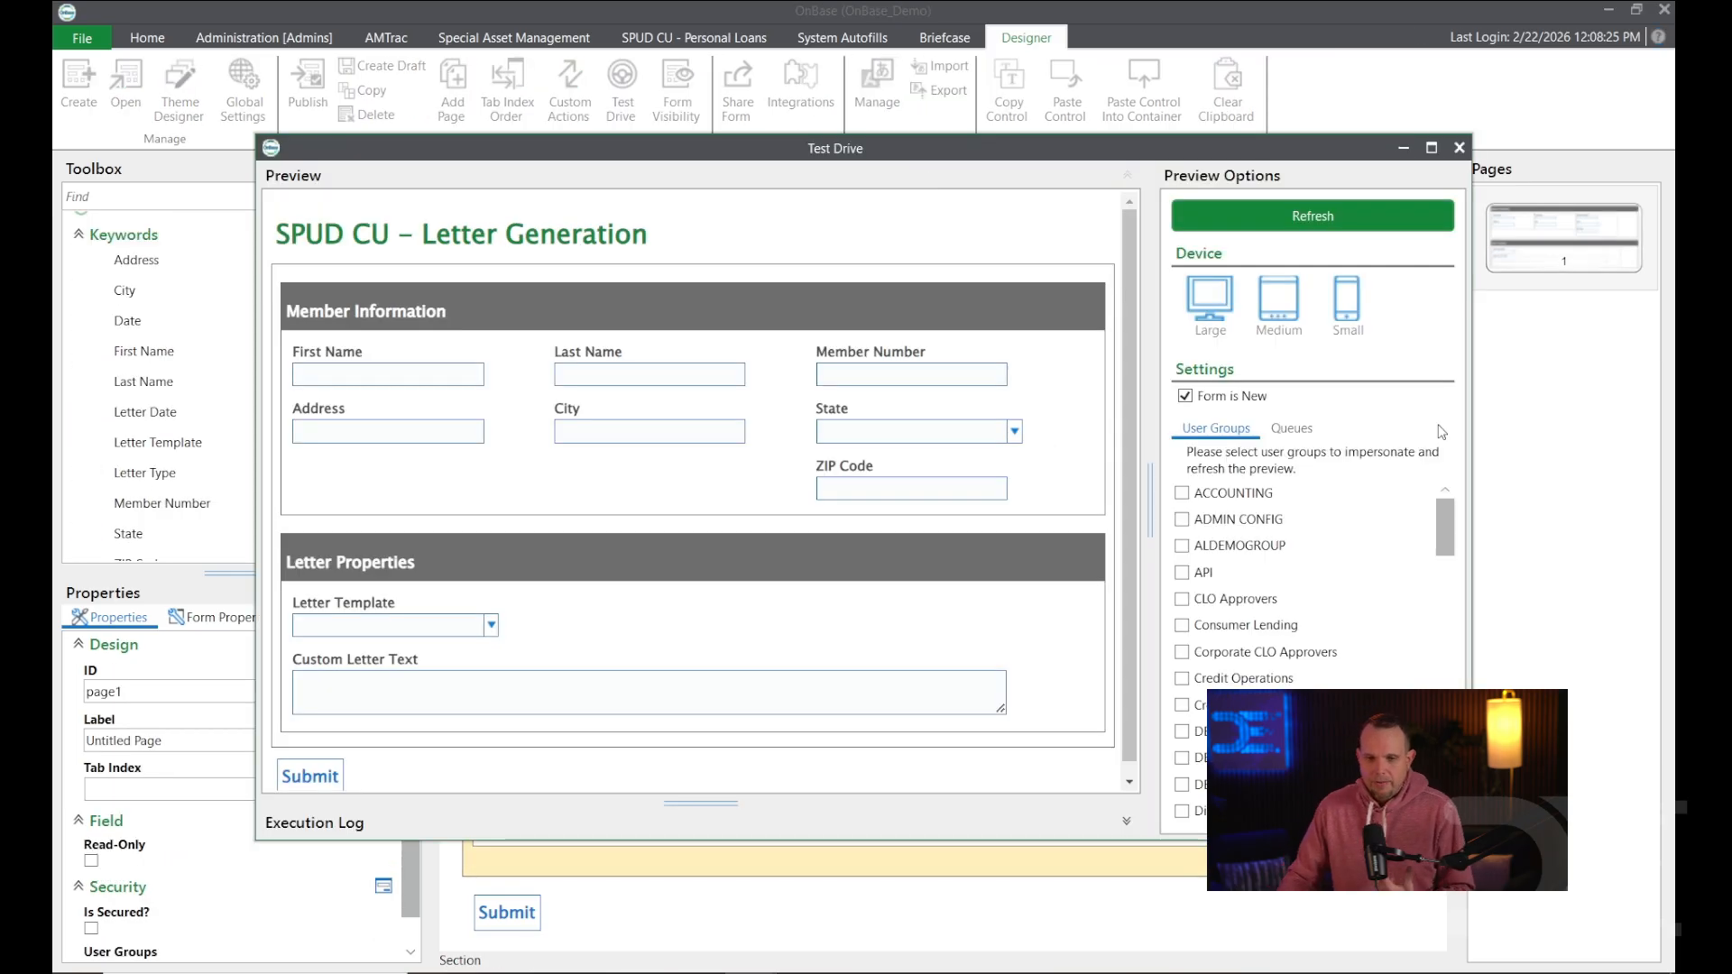
click(1443, 154)
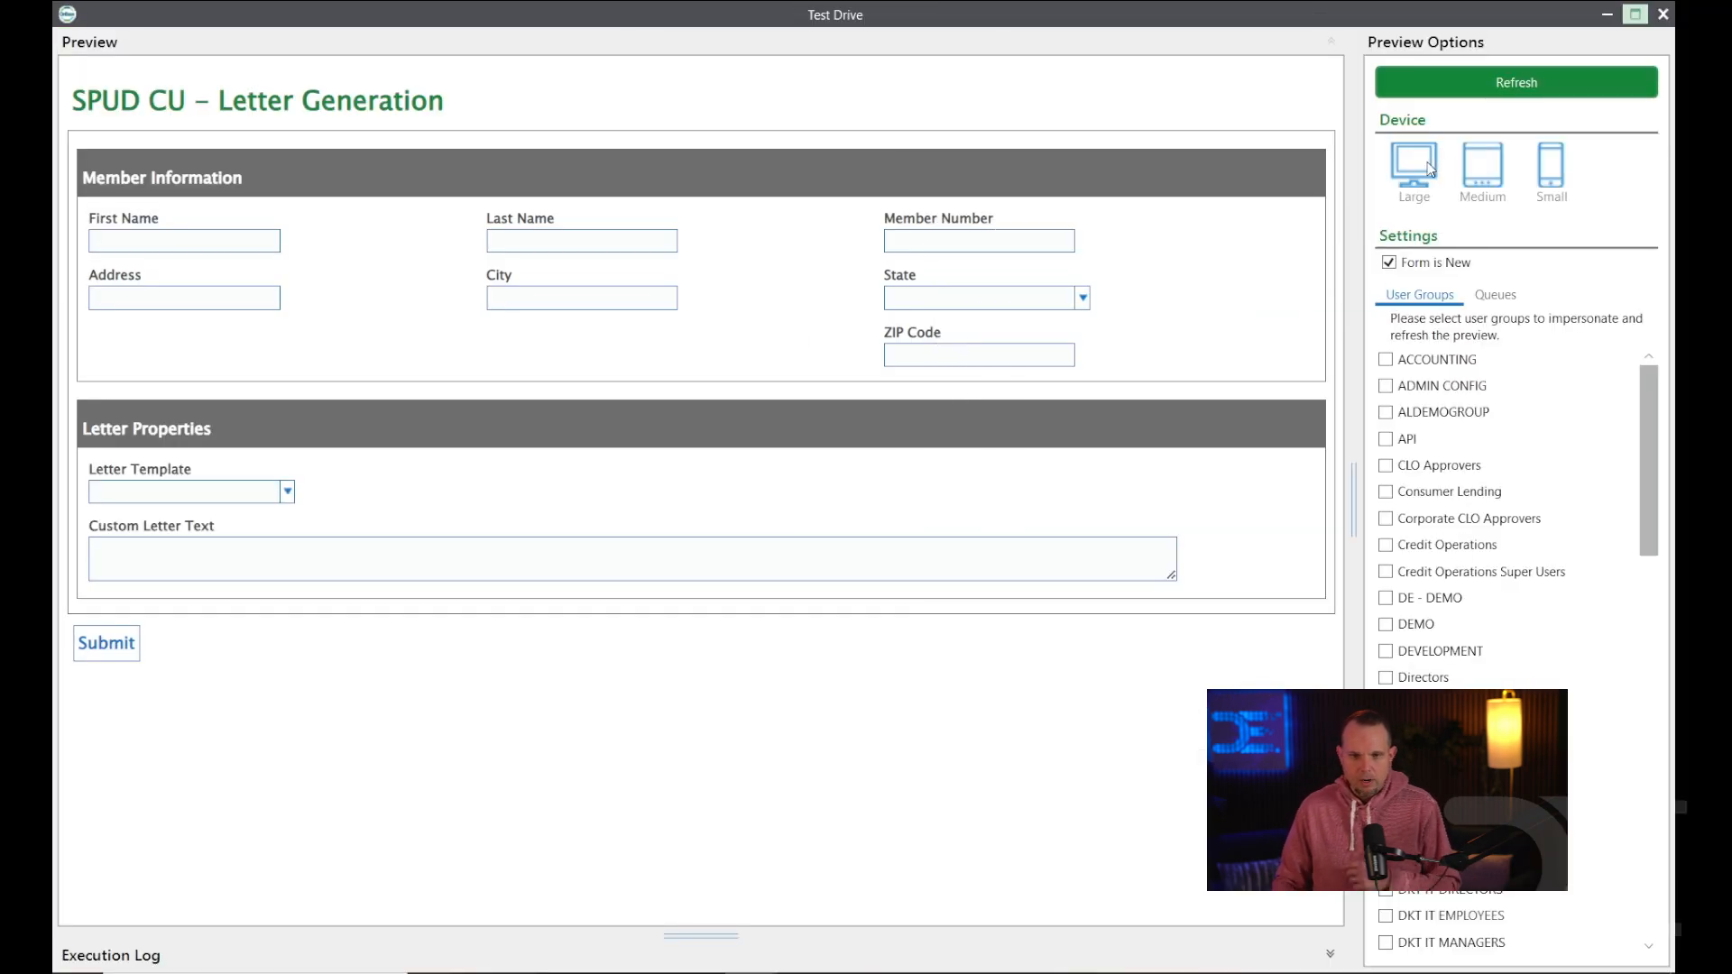
click(1056, 231)
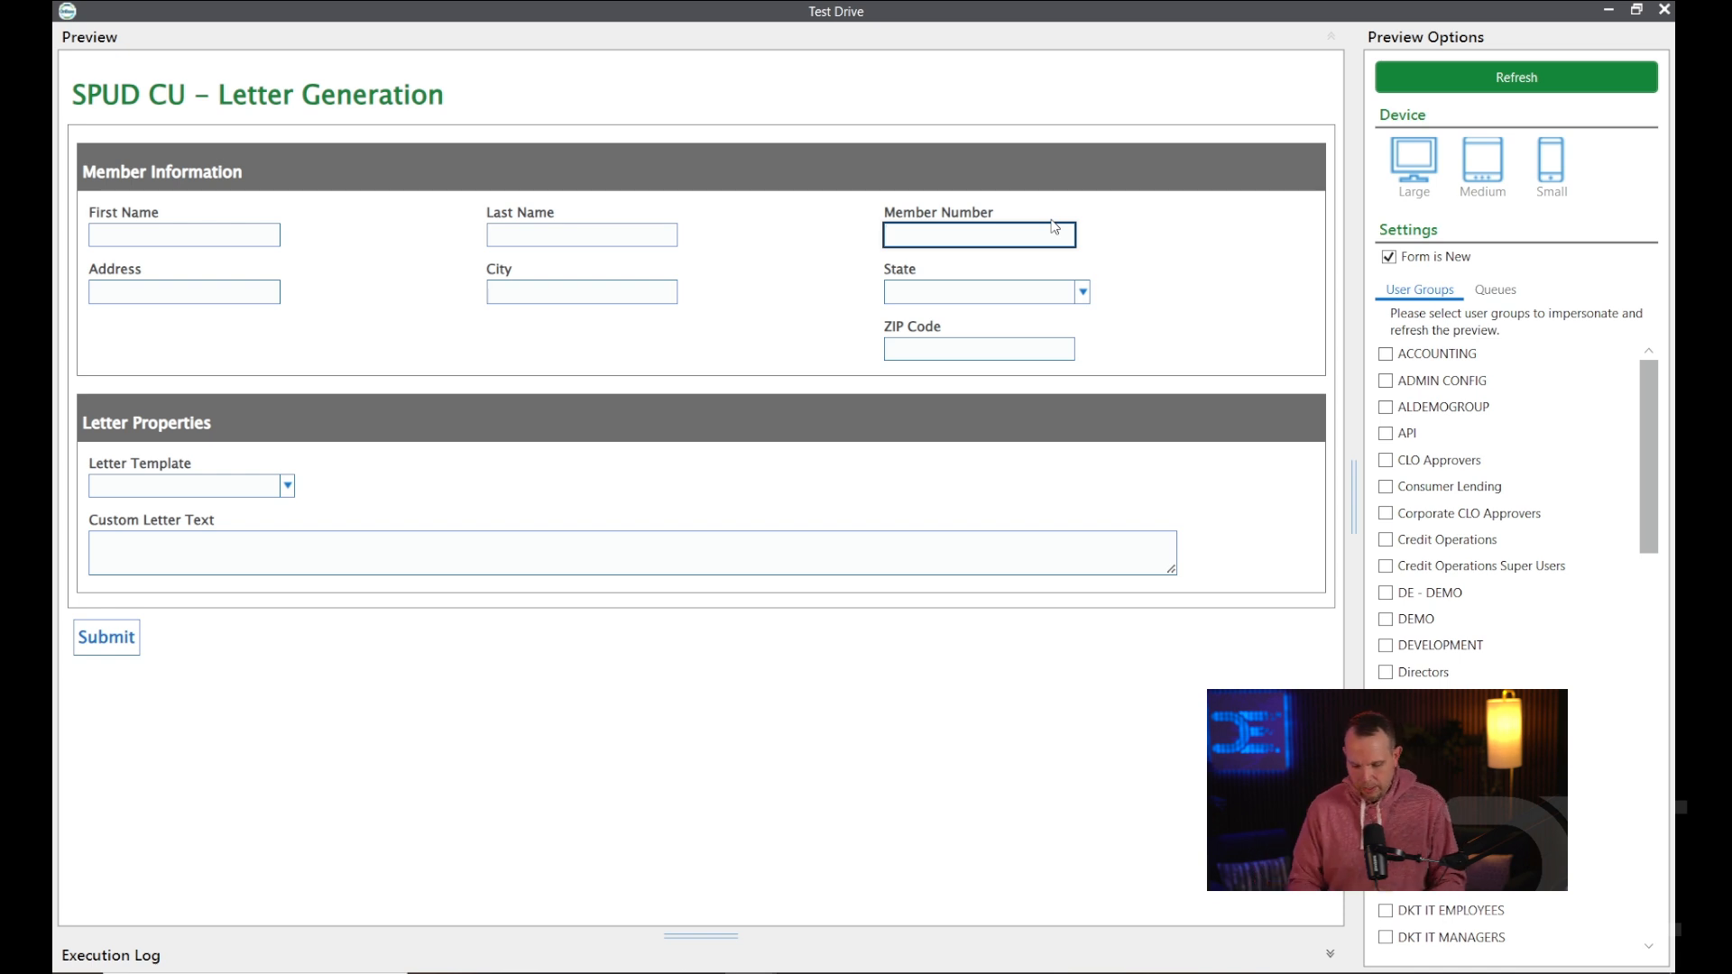
text(MI1)
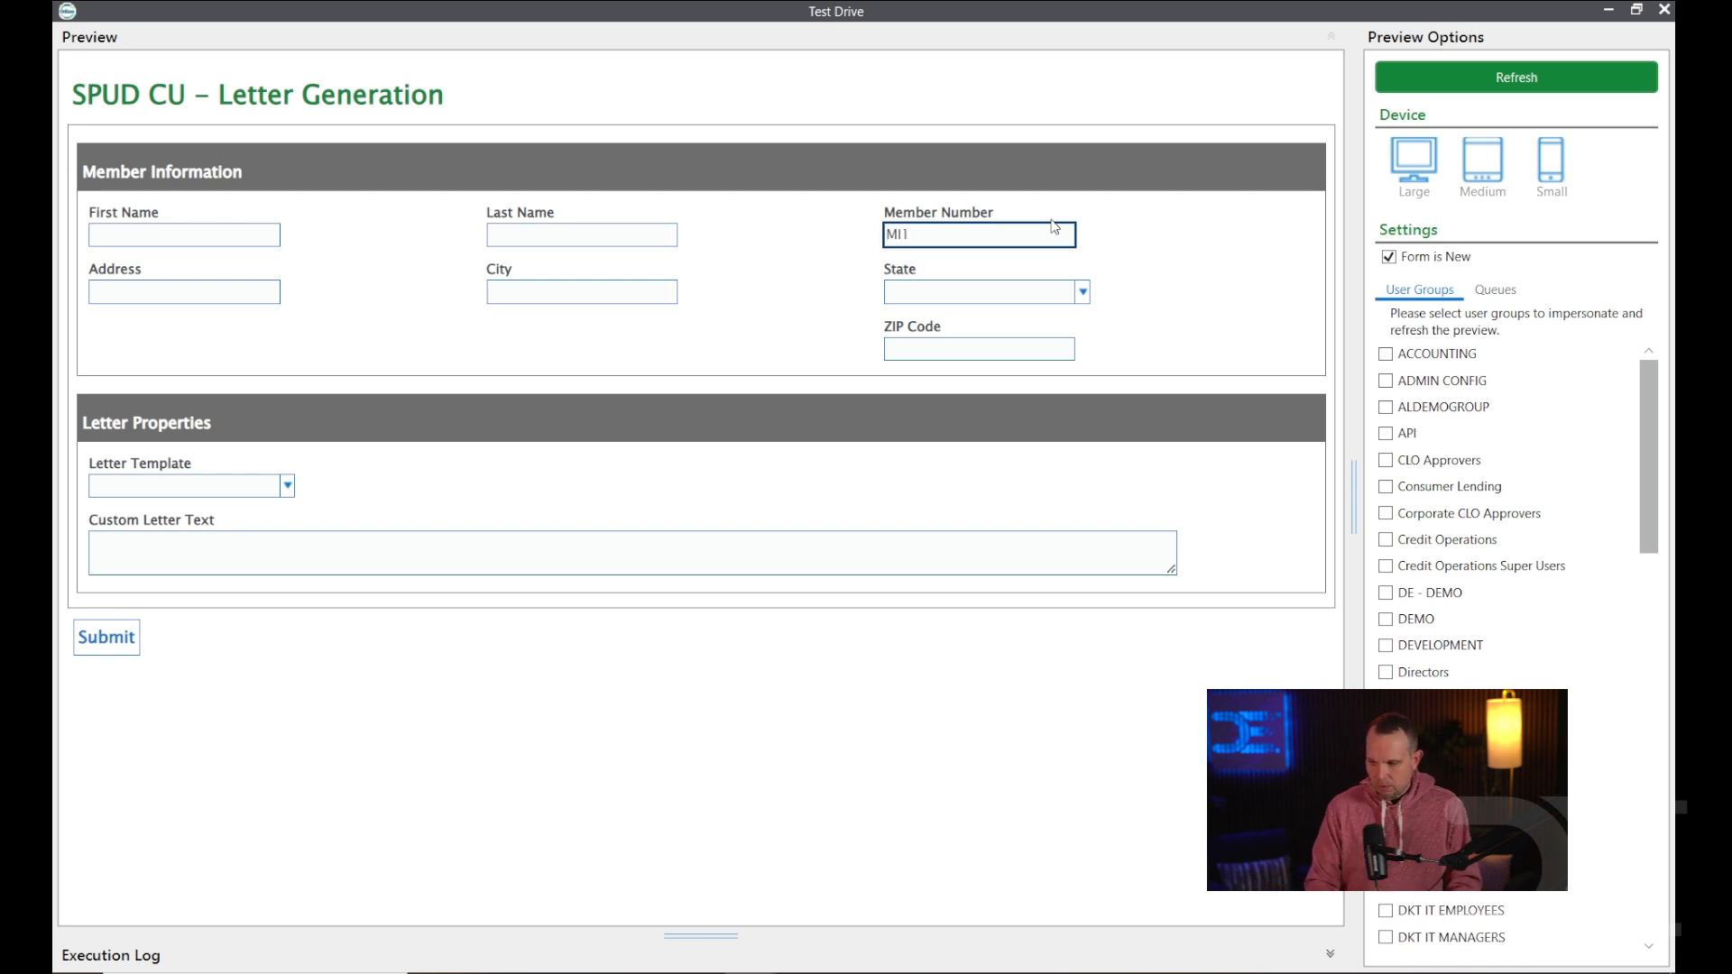
text(00002)
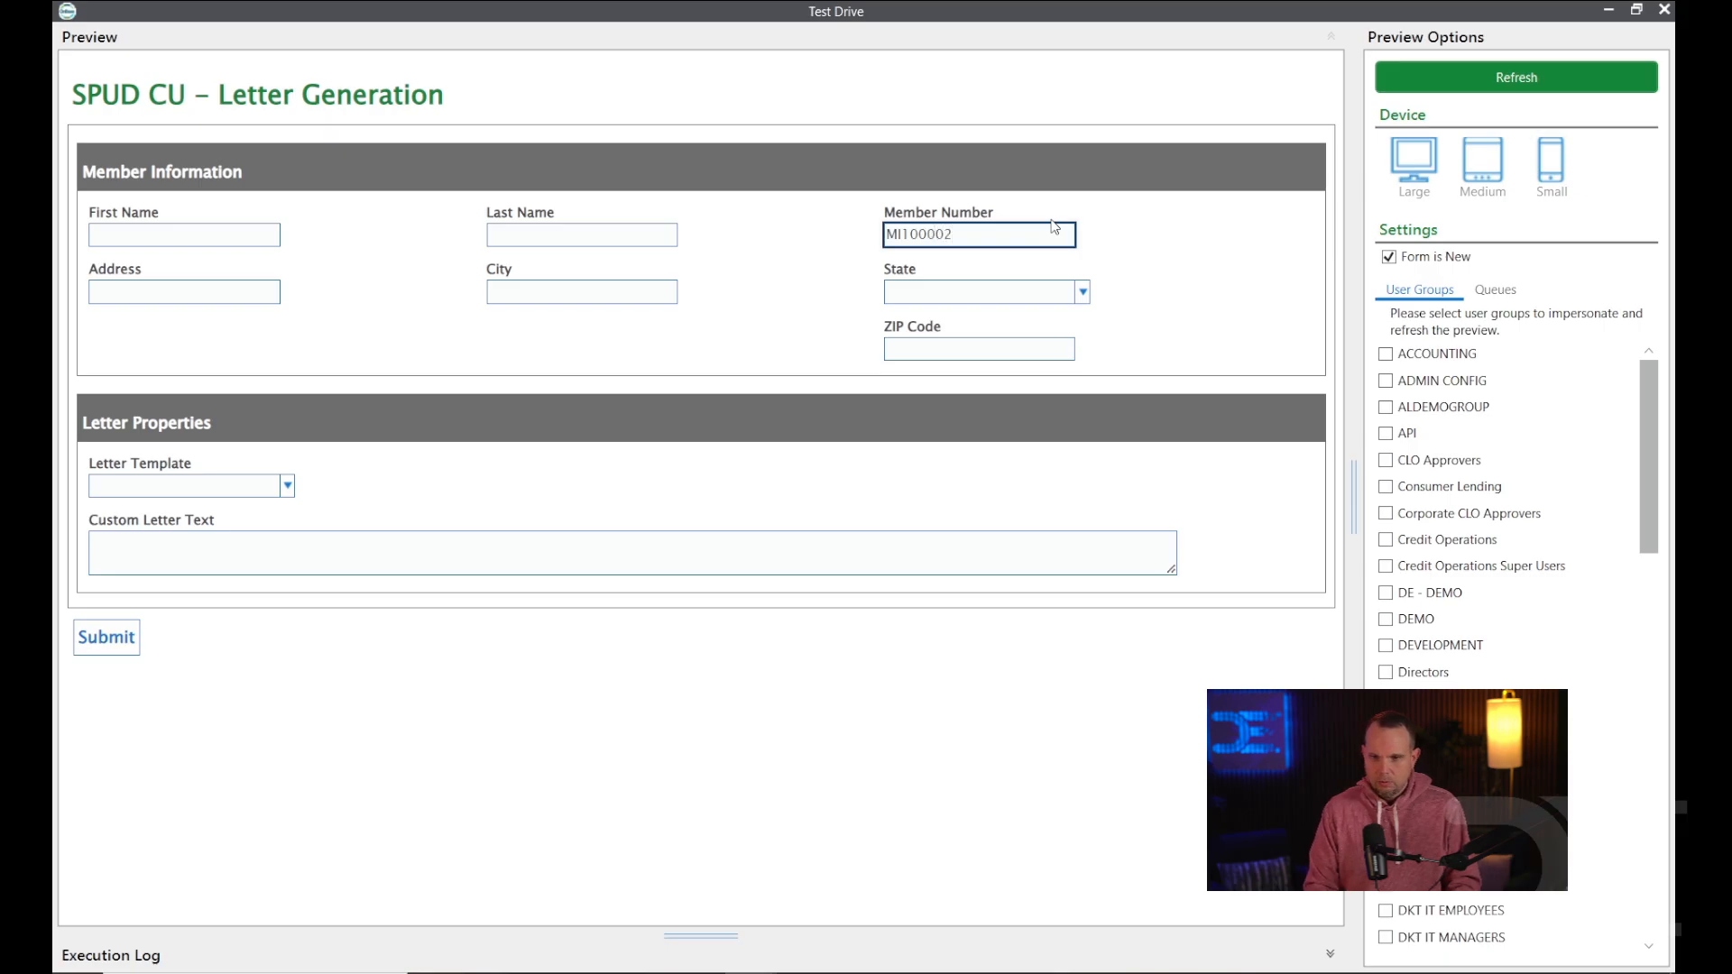
key(Tab)
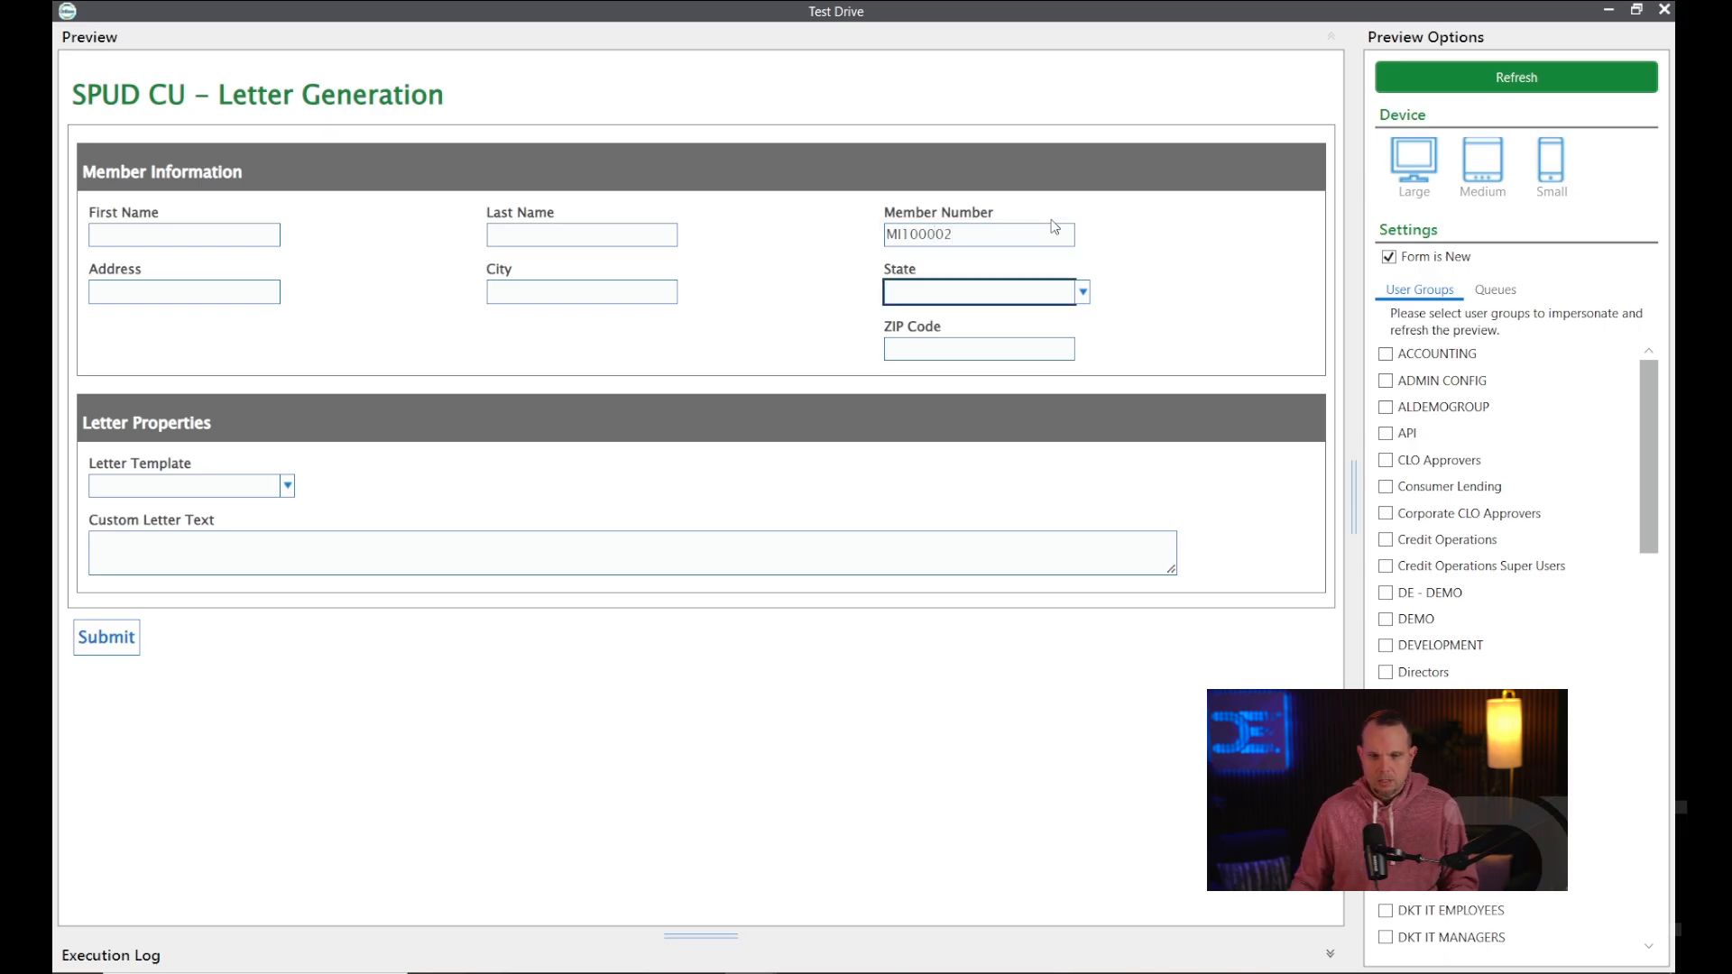
click(1053, 233)
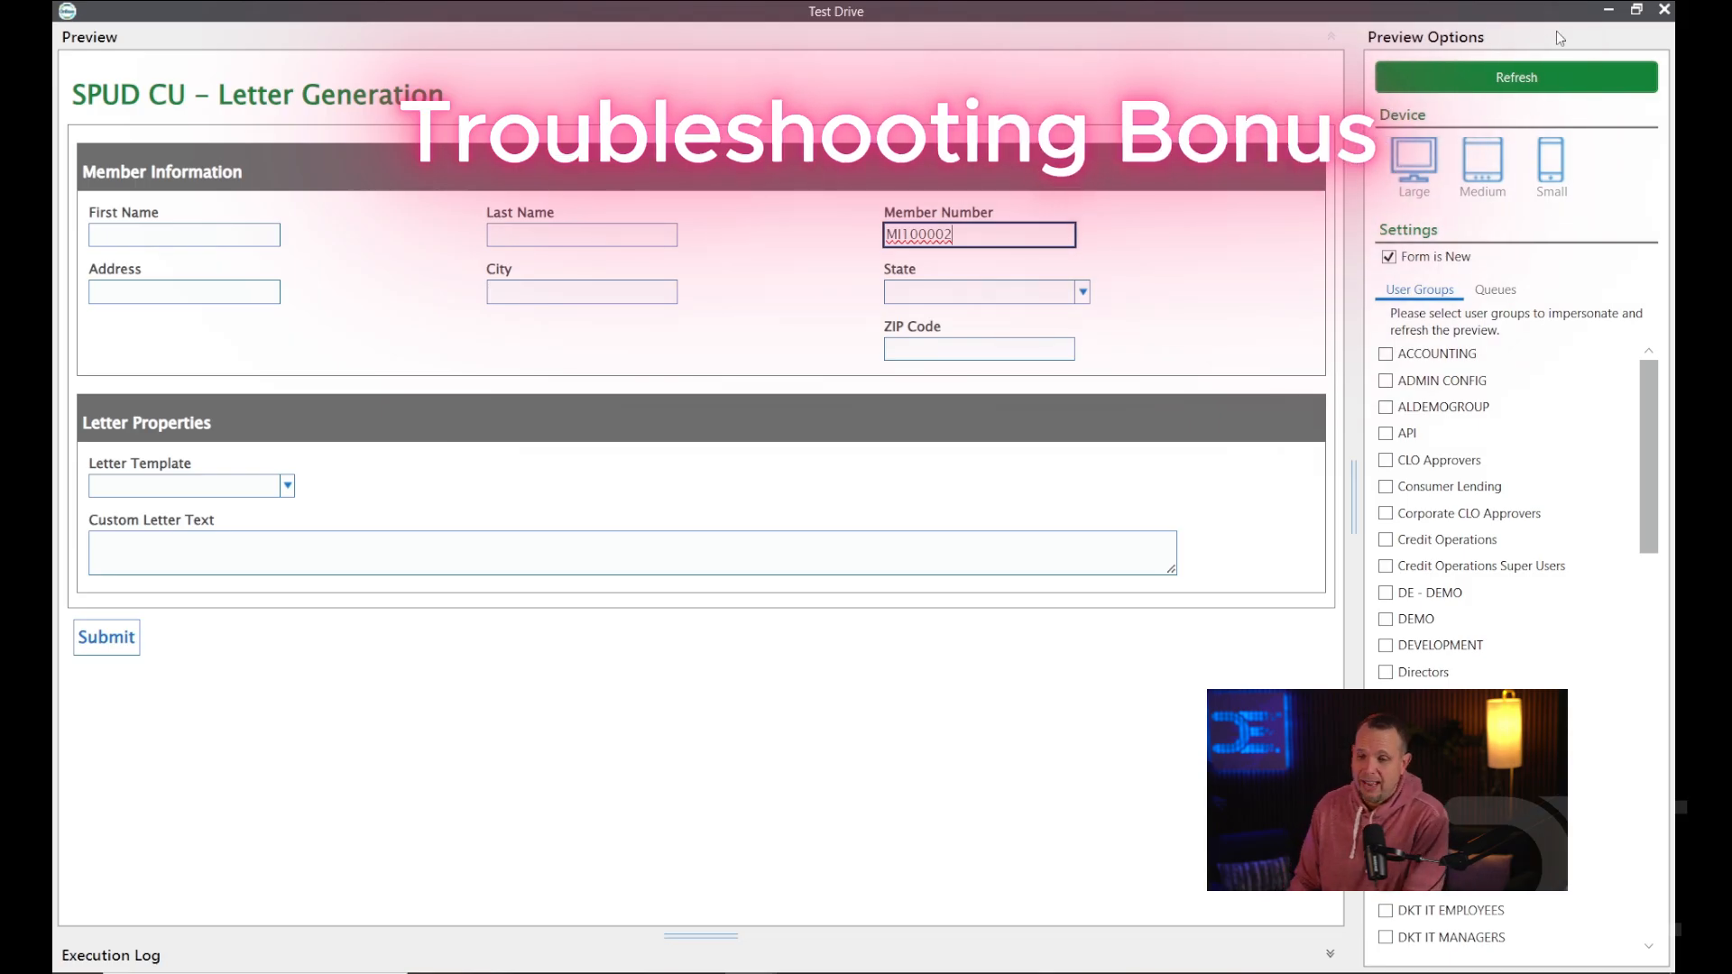
click(1663, 12)
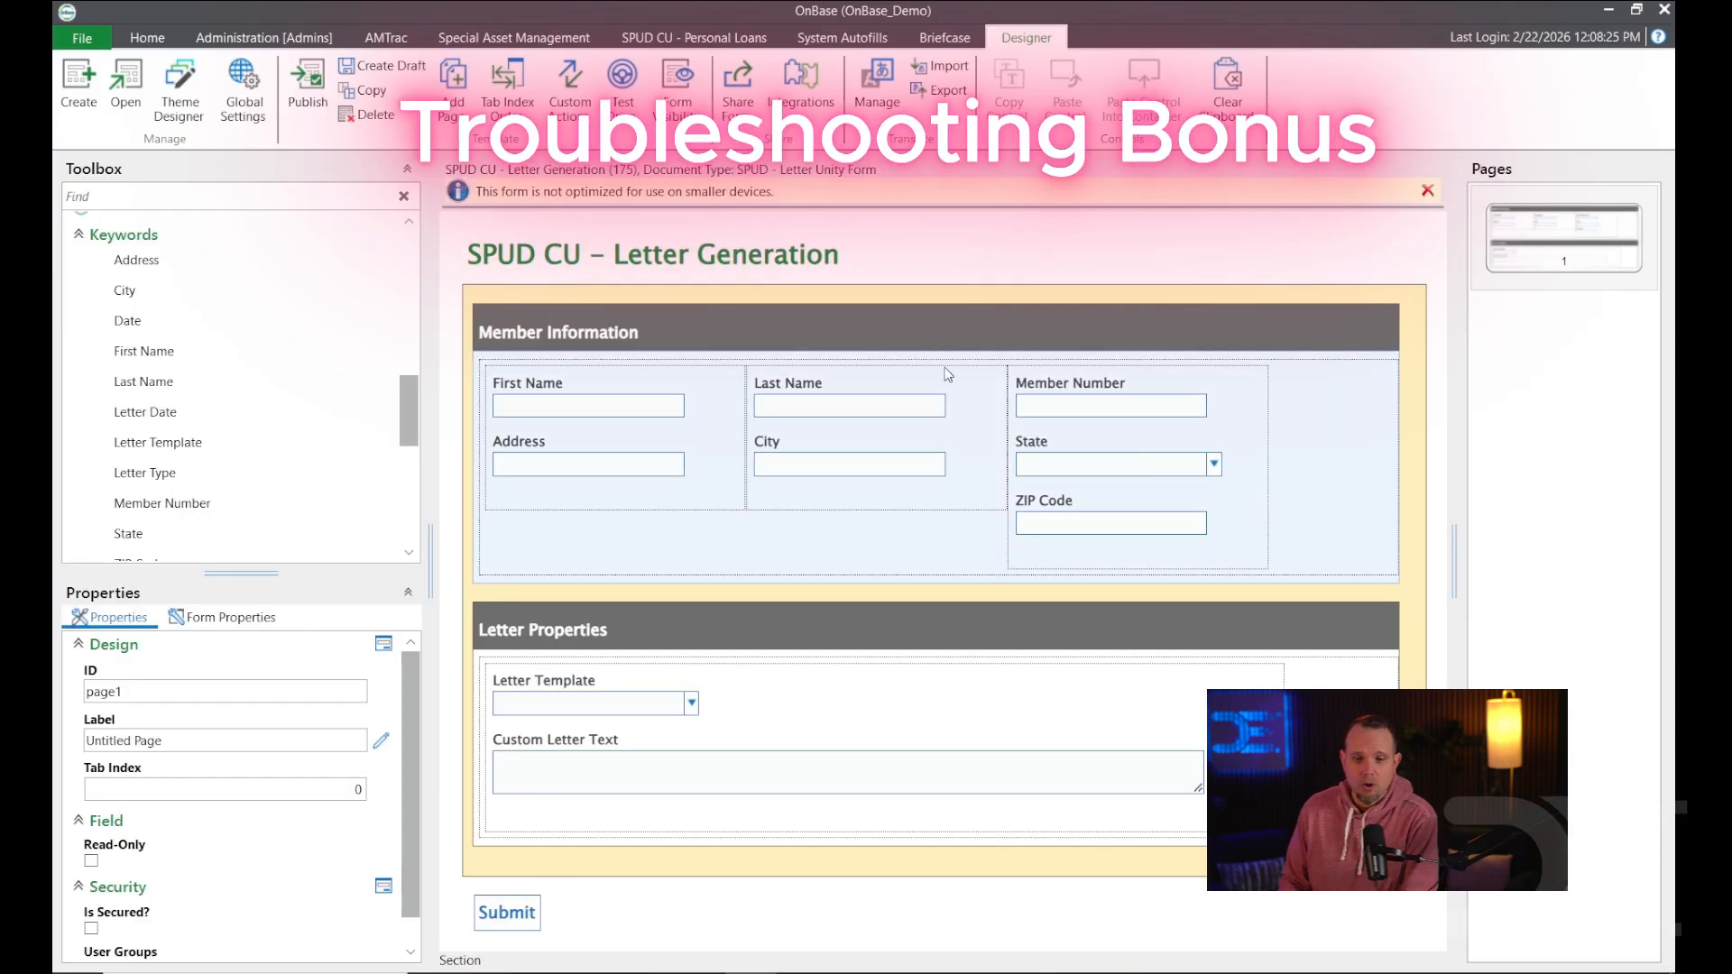
Assign the autofill keyword set AF - Member Information from Member Number to the Member Number field.
click(1091, 404)
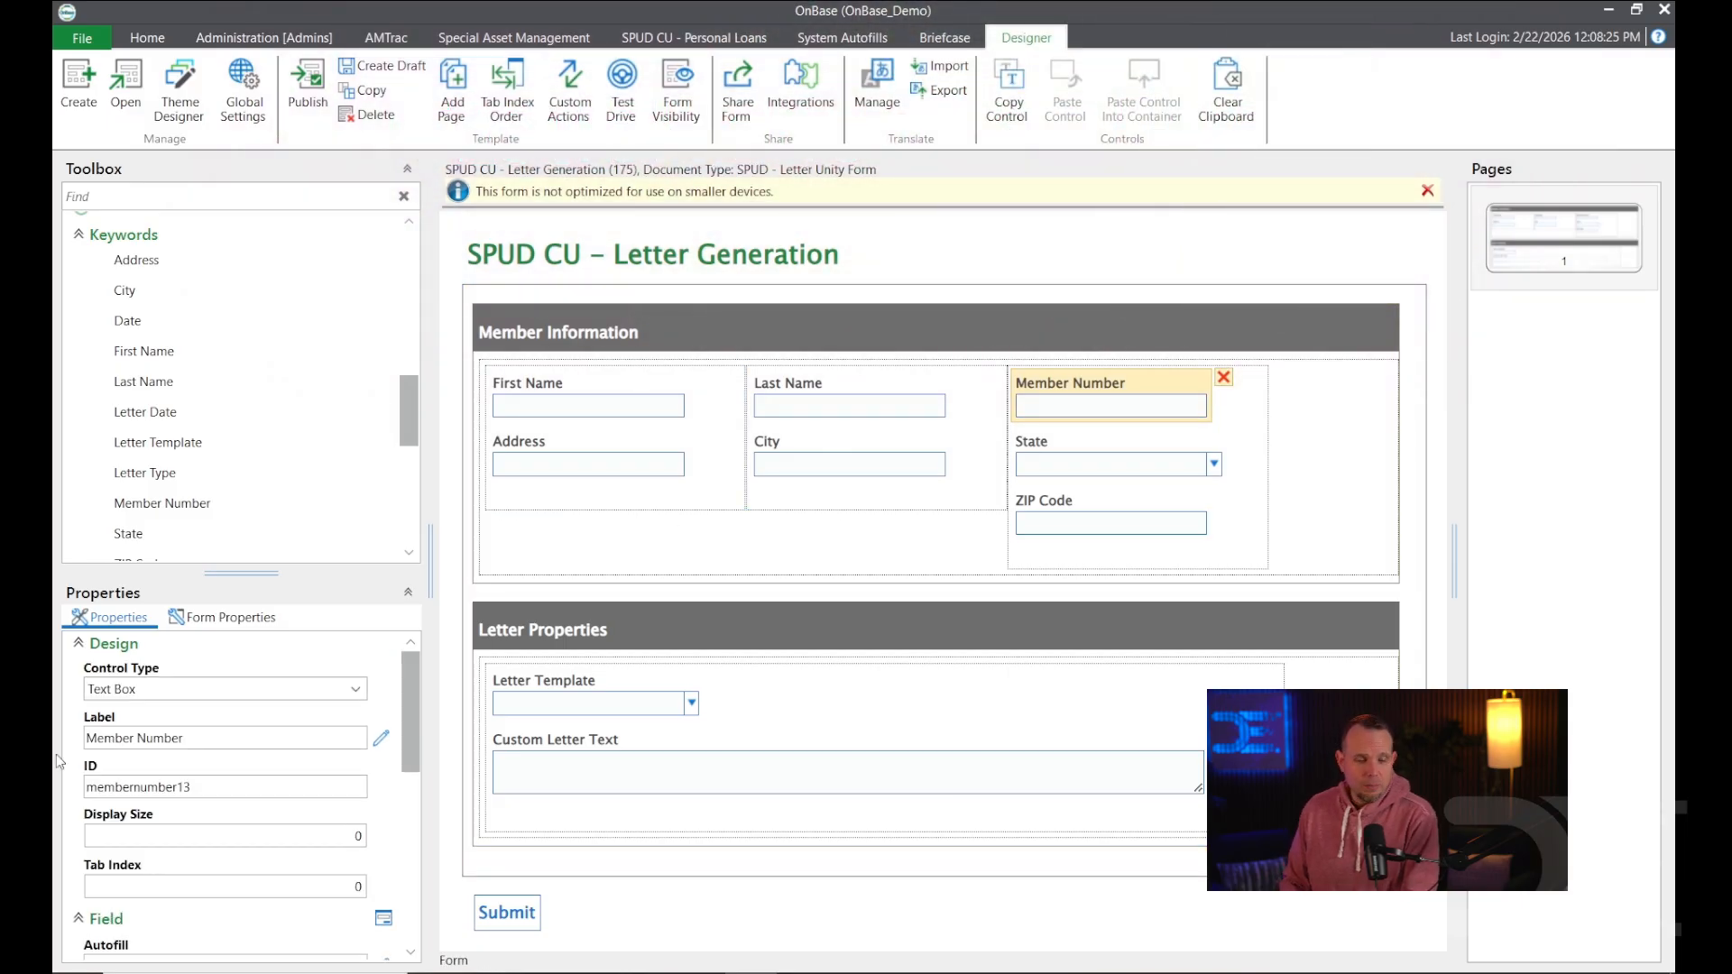
scroll(261, 808, down, 2)
scroll(261, 807, down, 2)
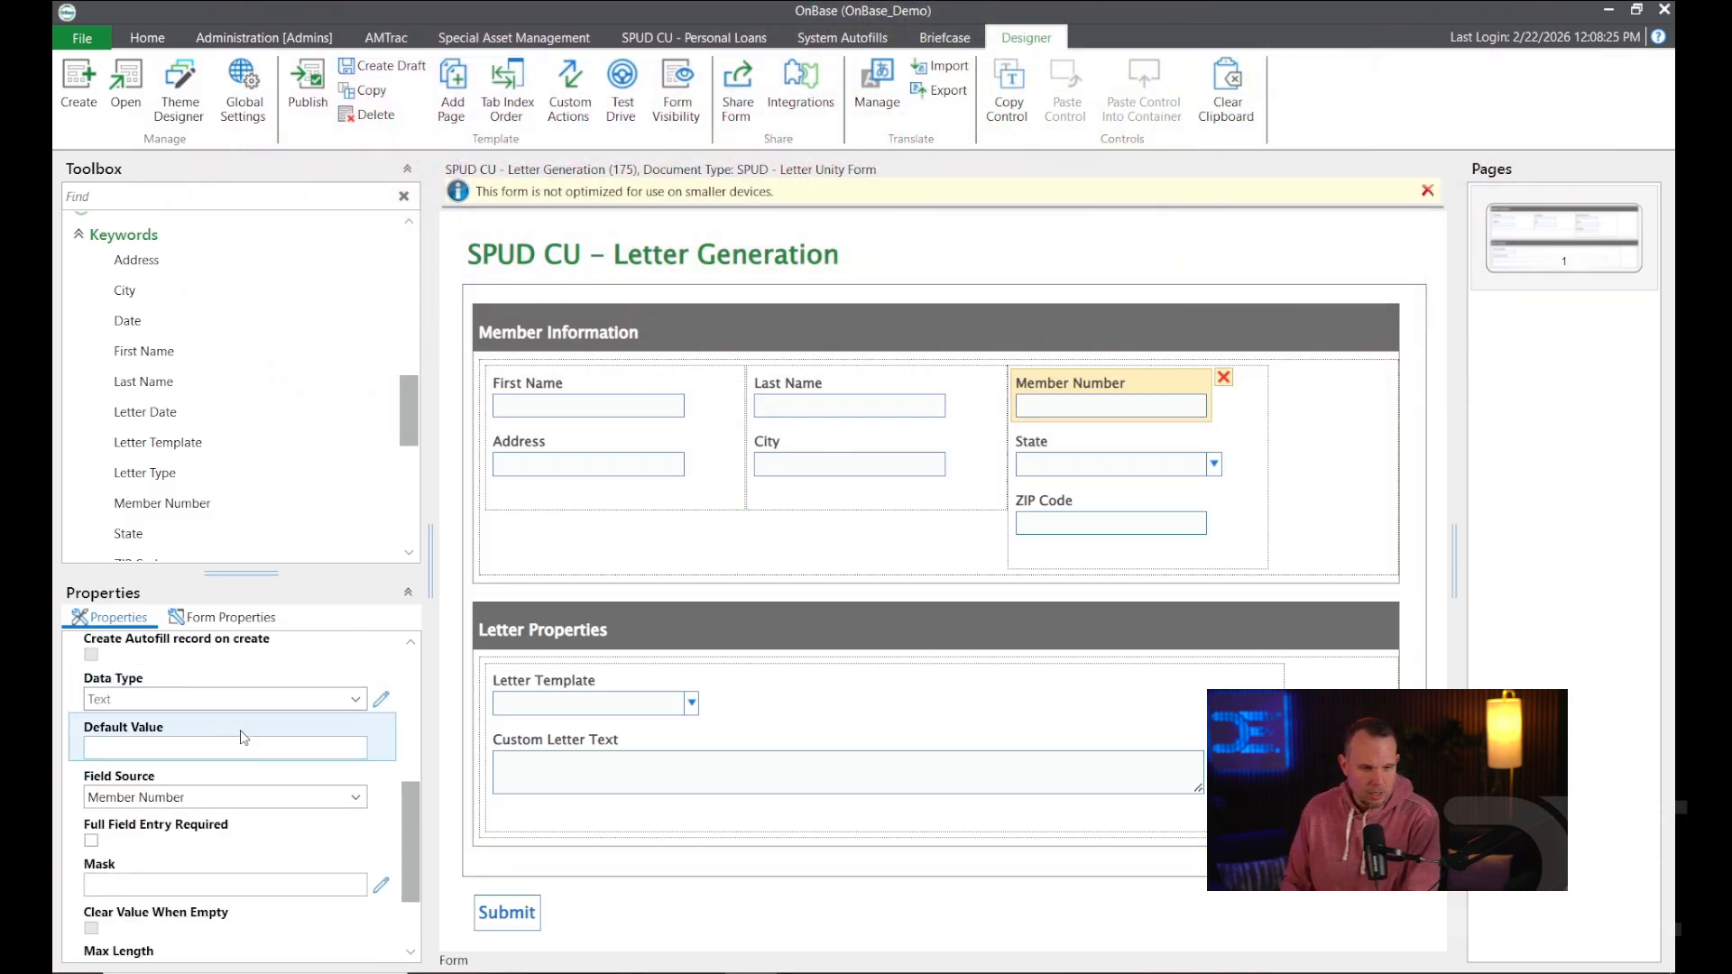
scroll(244, 737, down, 2)
scroll(243, 737, up, 3)
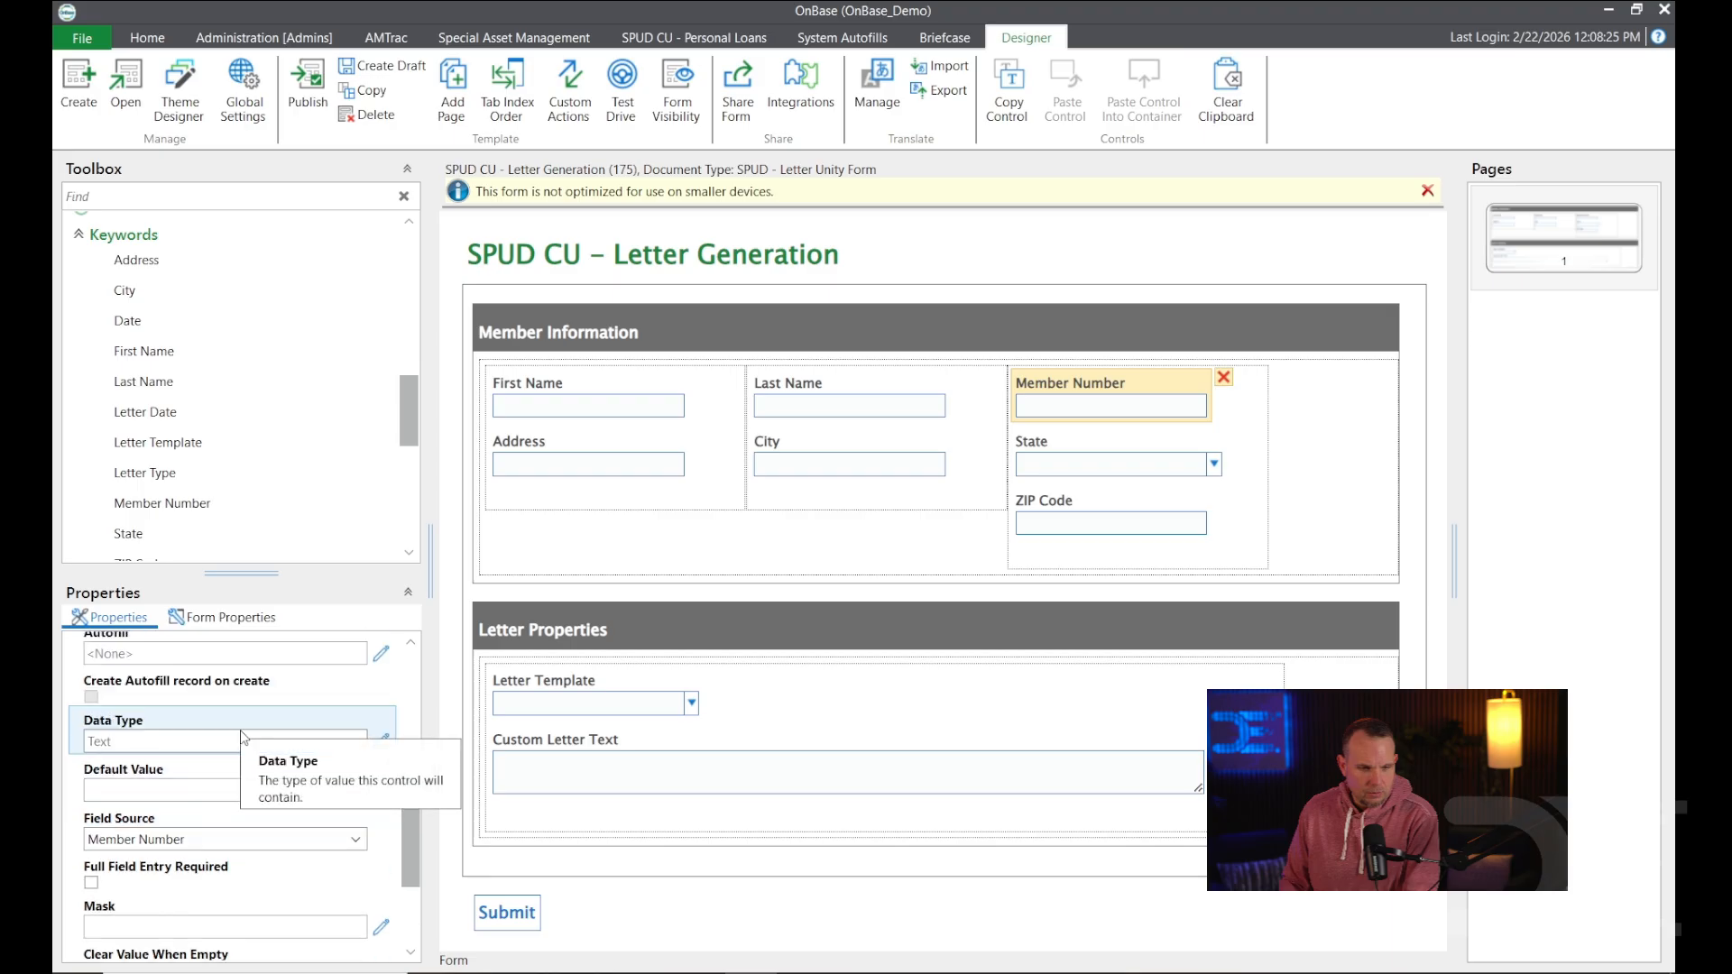
click(381, 653)
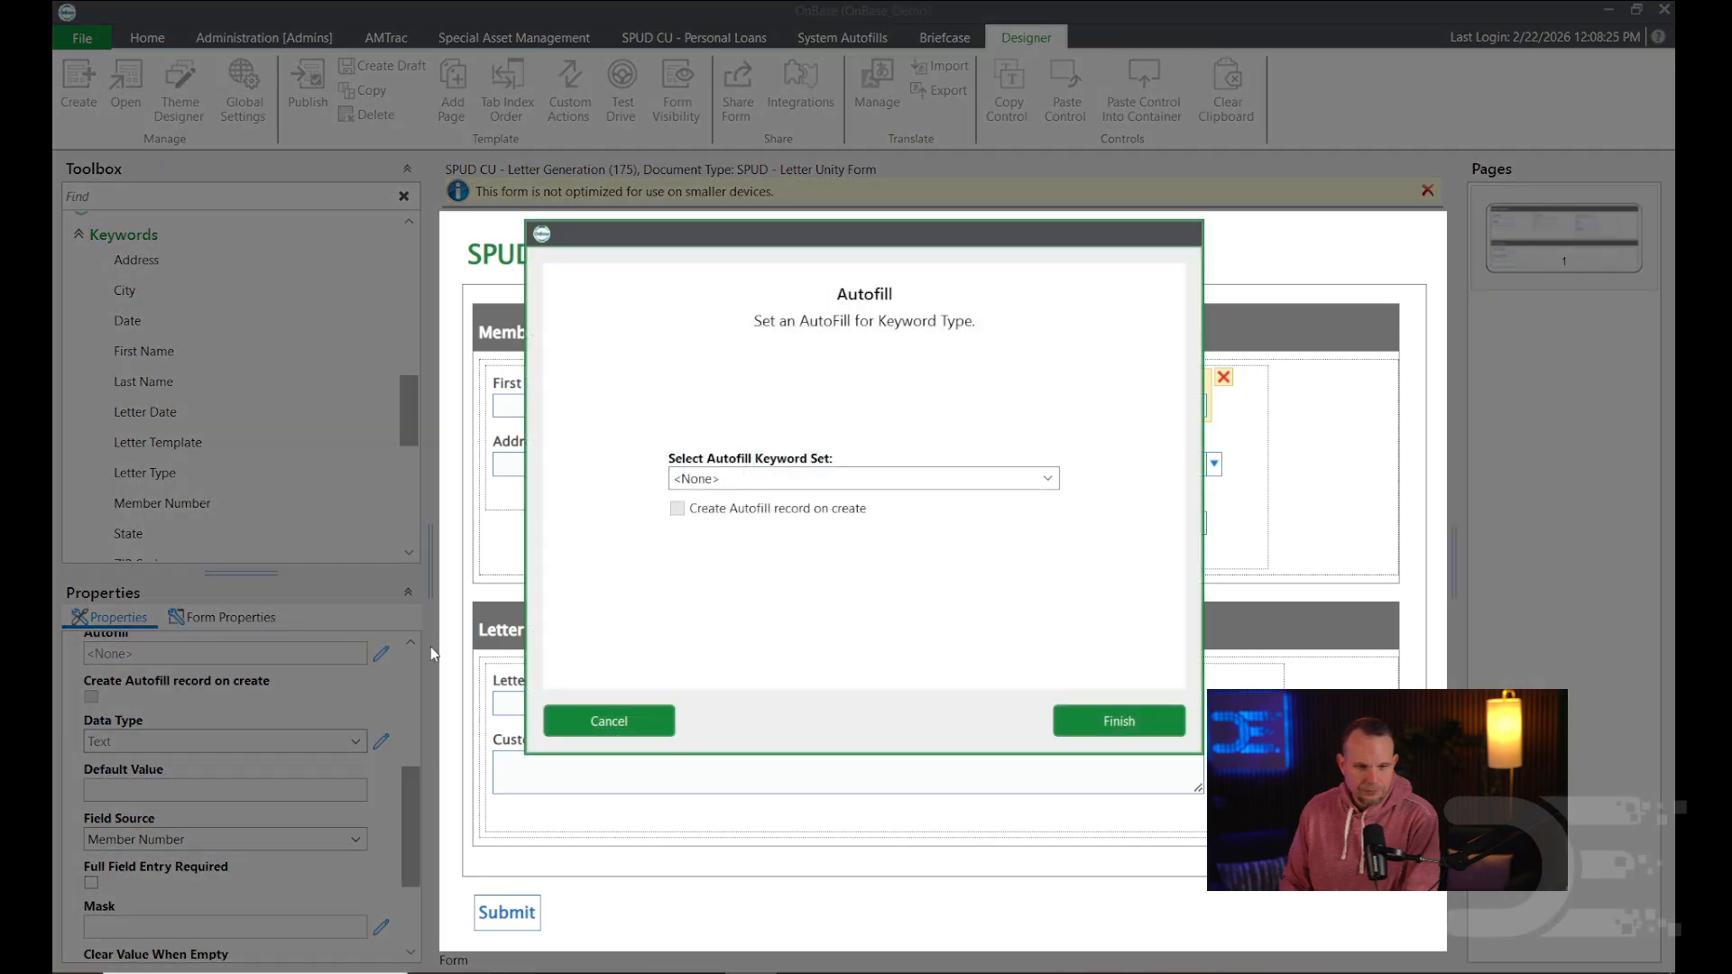
click(1083, 720)
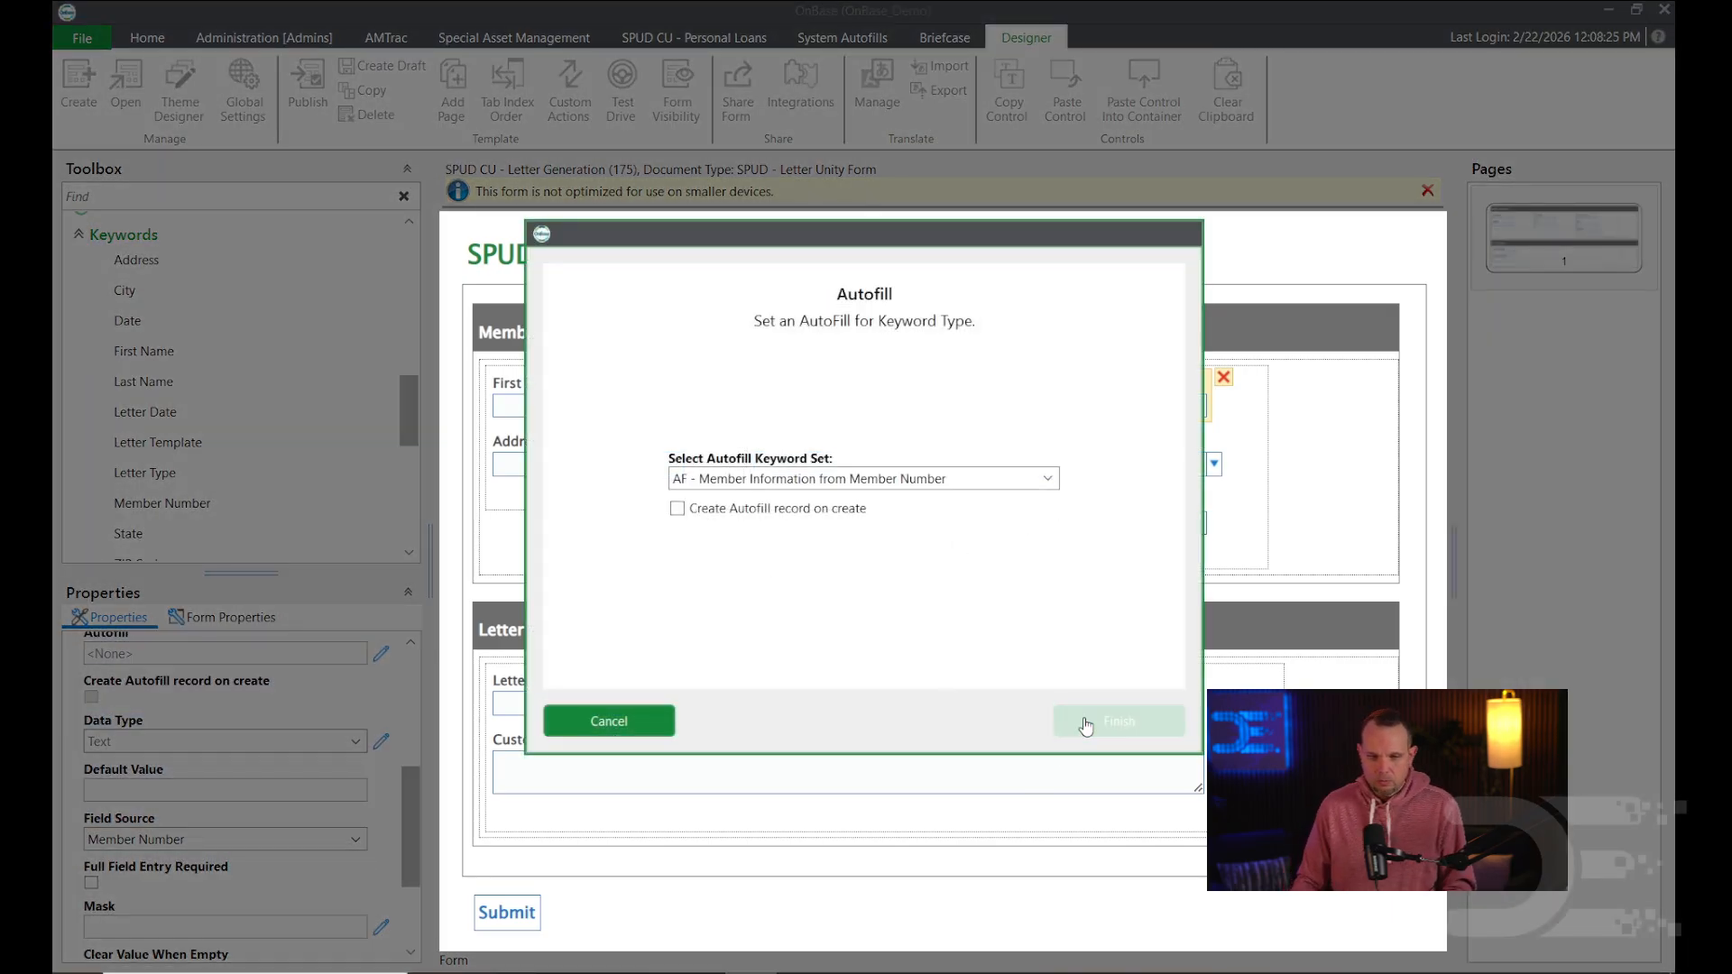
Test-drive the form again with a sample member number and view the available Letter Template choices.
click(623, 107)
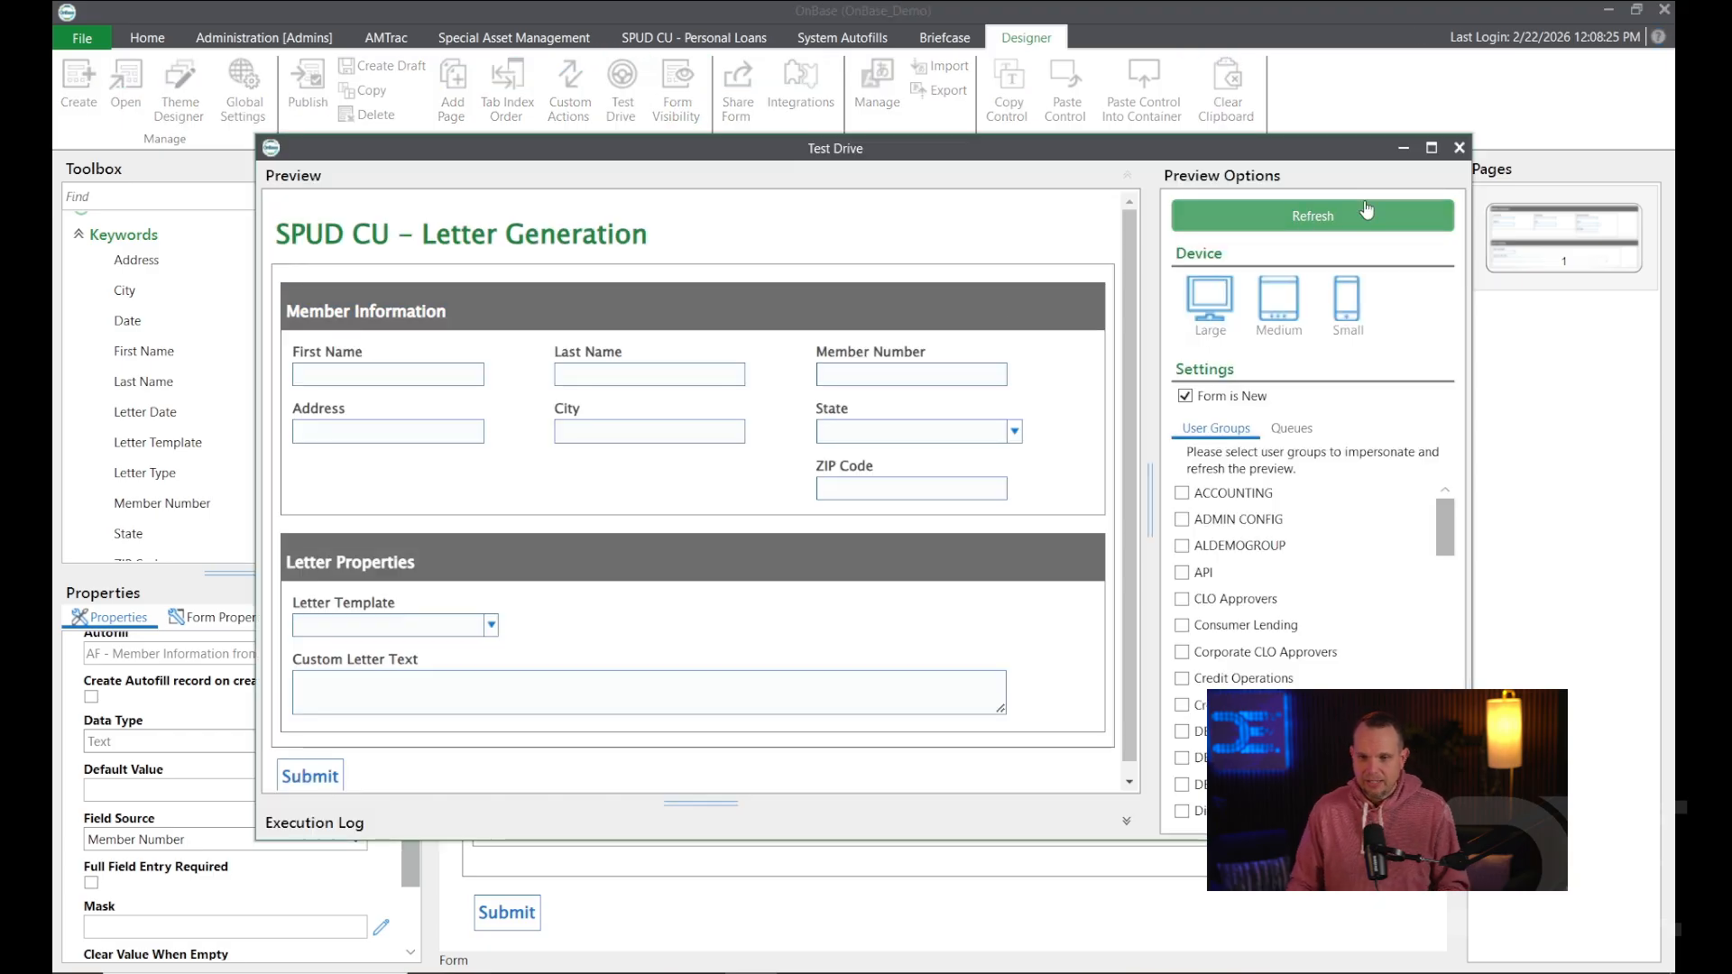
text(MI1)
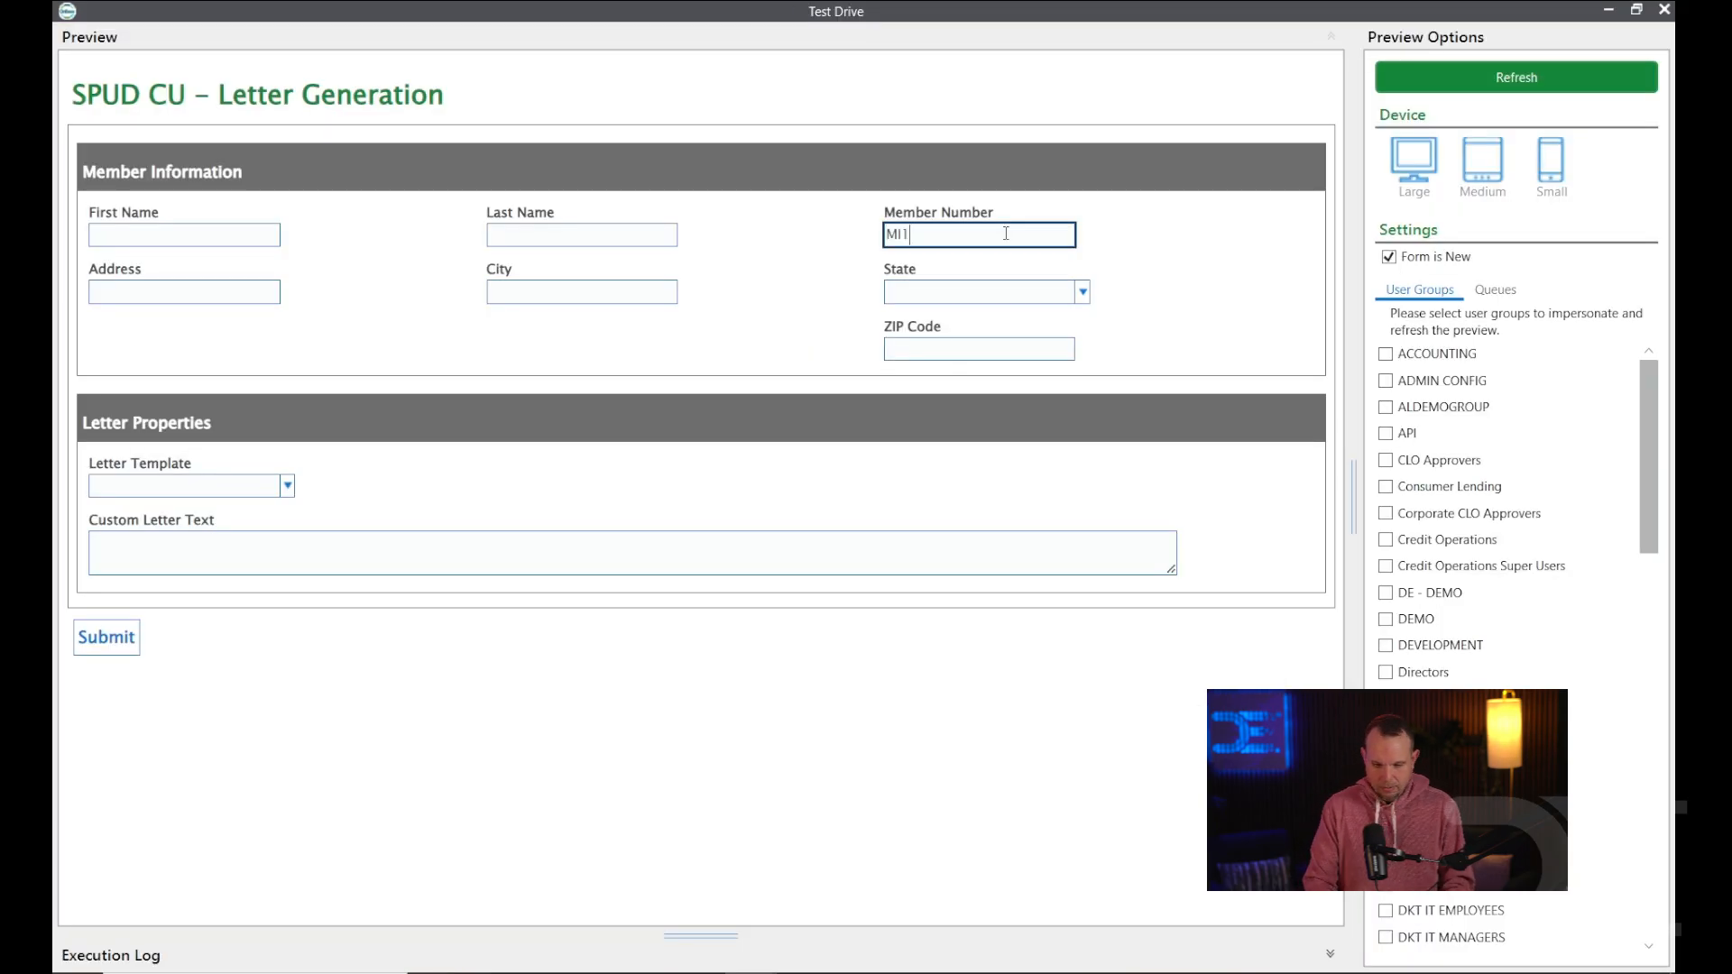
text(00002)
key(Tab)
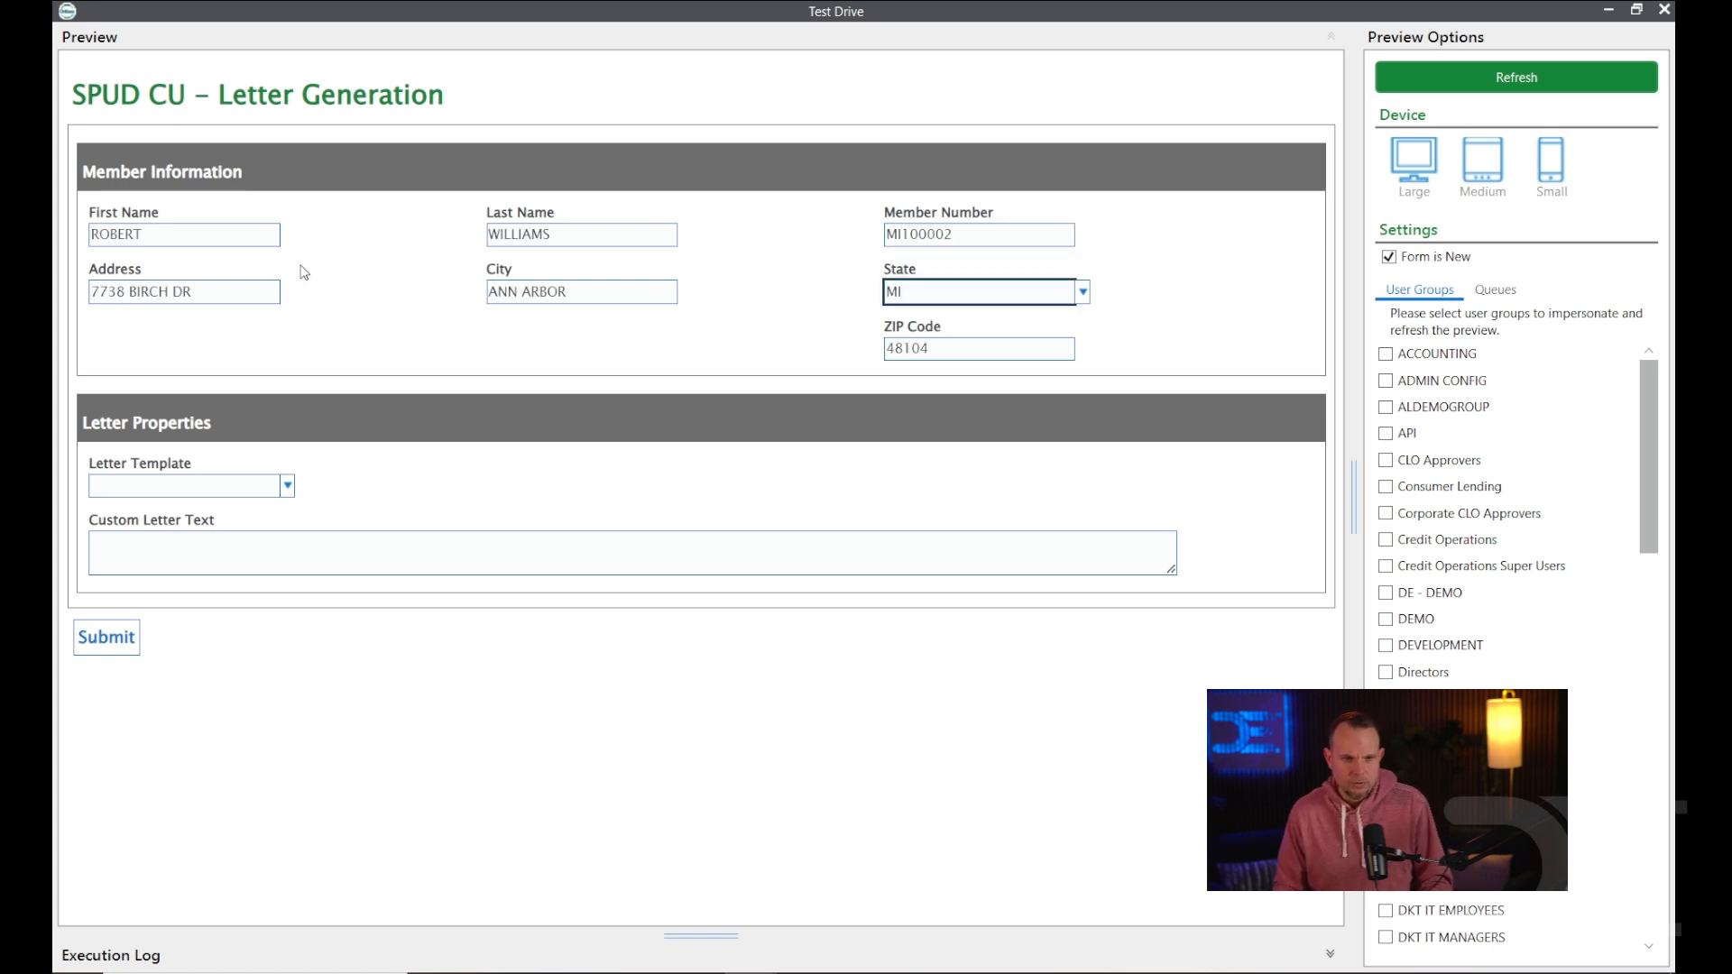
click(283, 491)
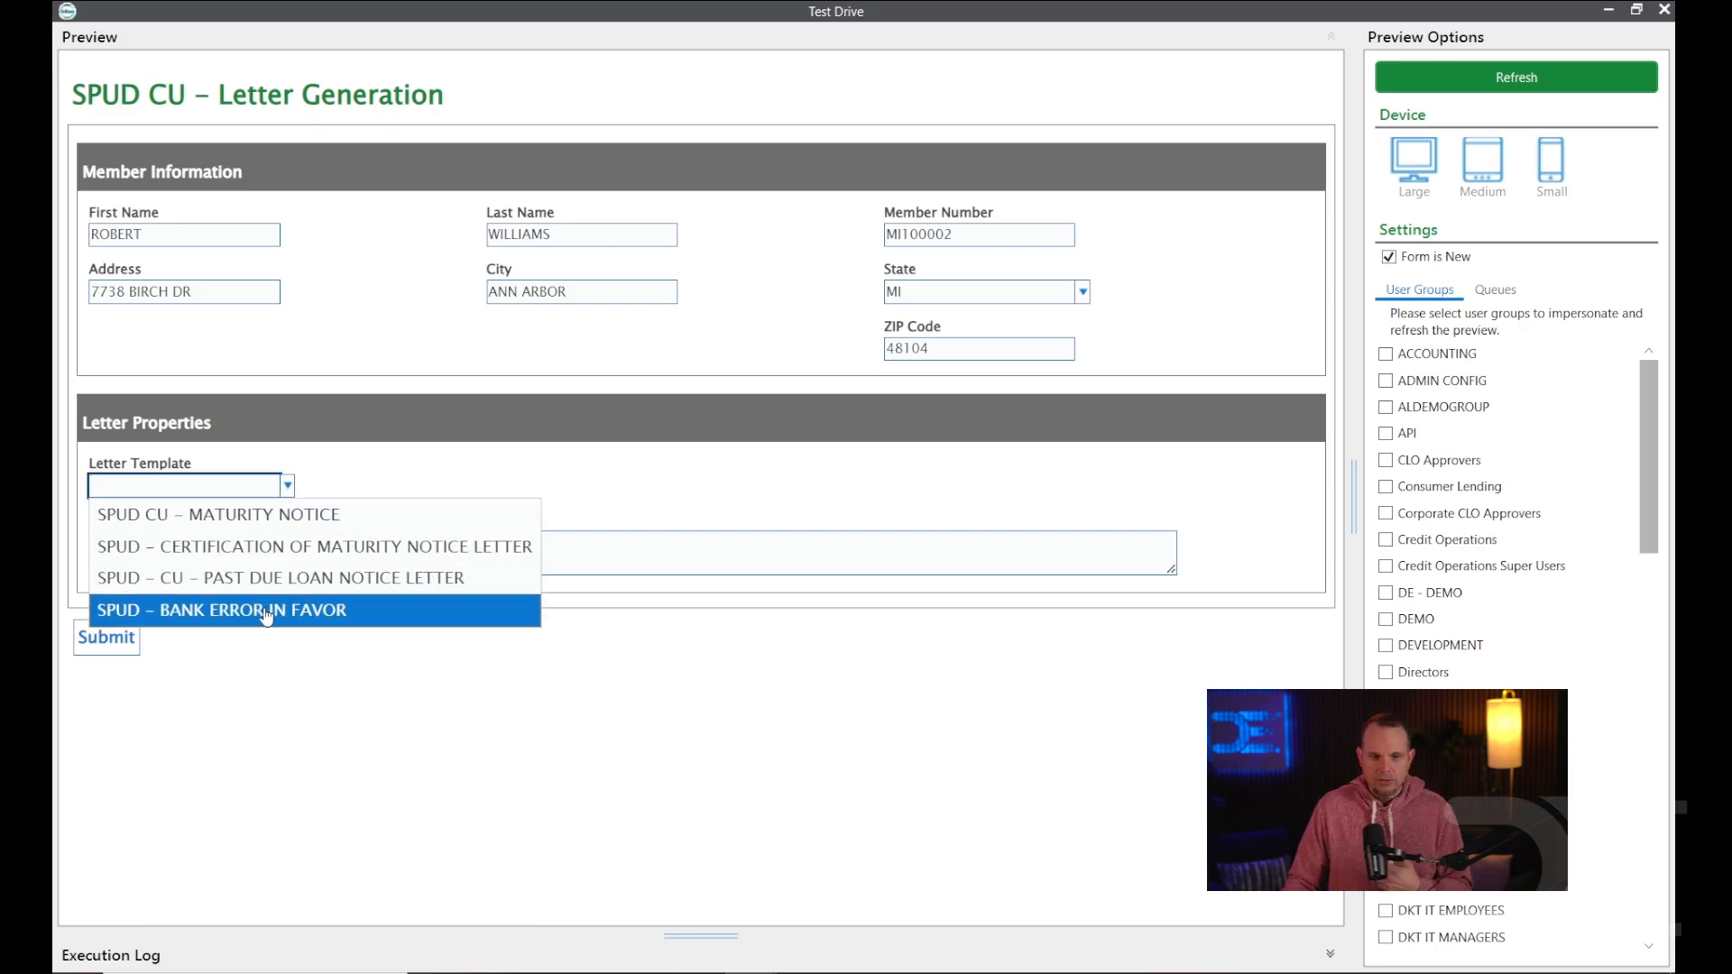
click(580, 741)
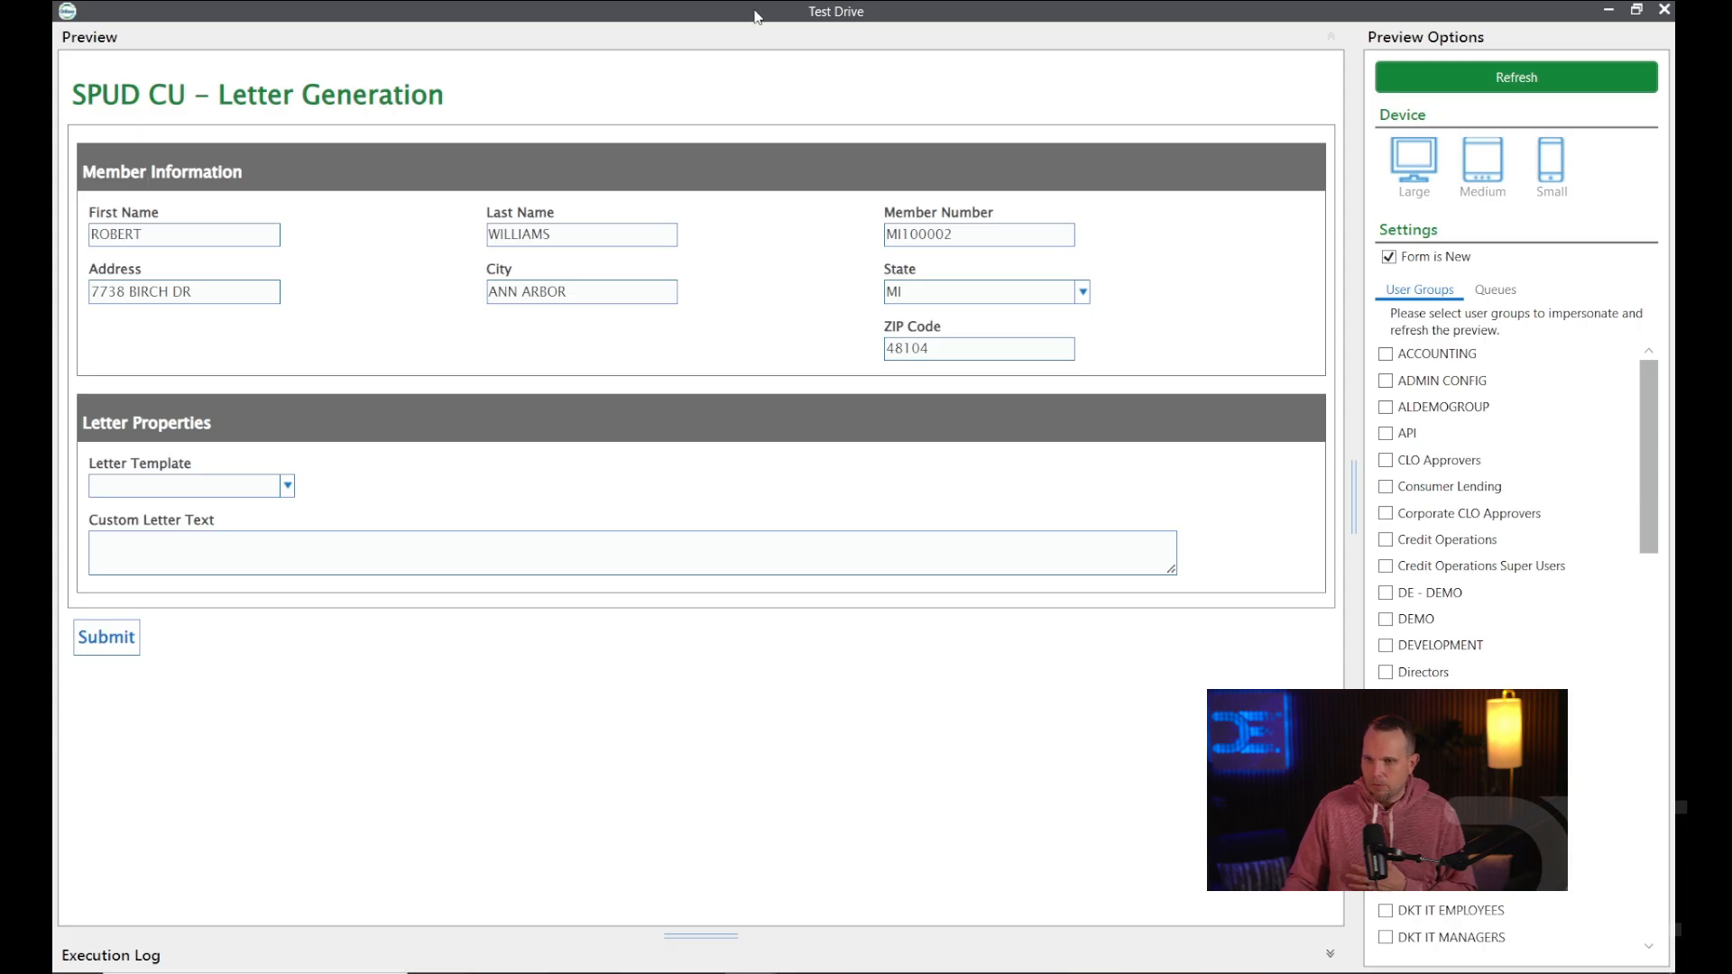
Close the test drive and publish the SPUD CU - Letter Generation form without a comment.
click(1647, 13)
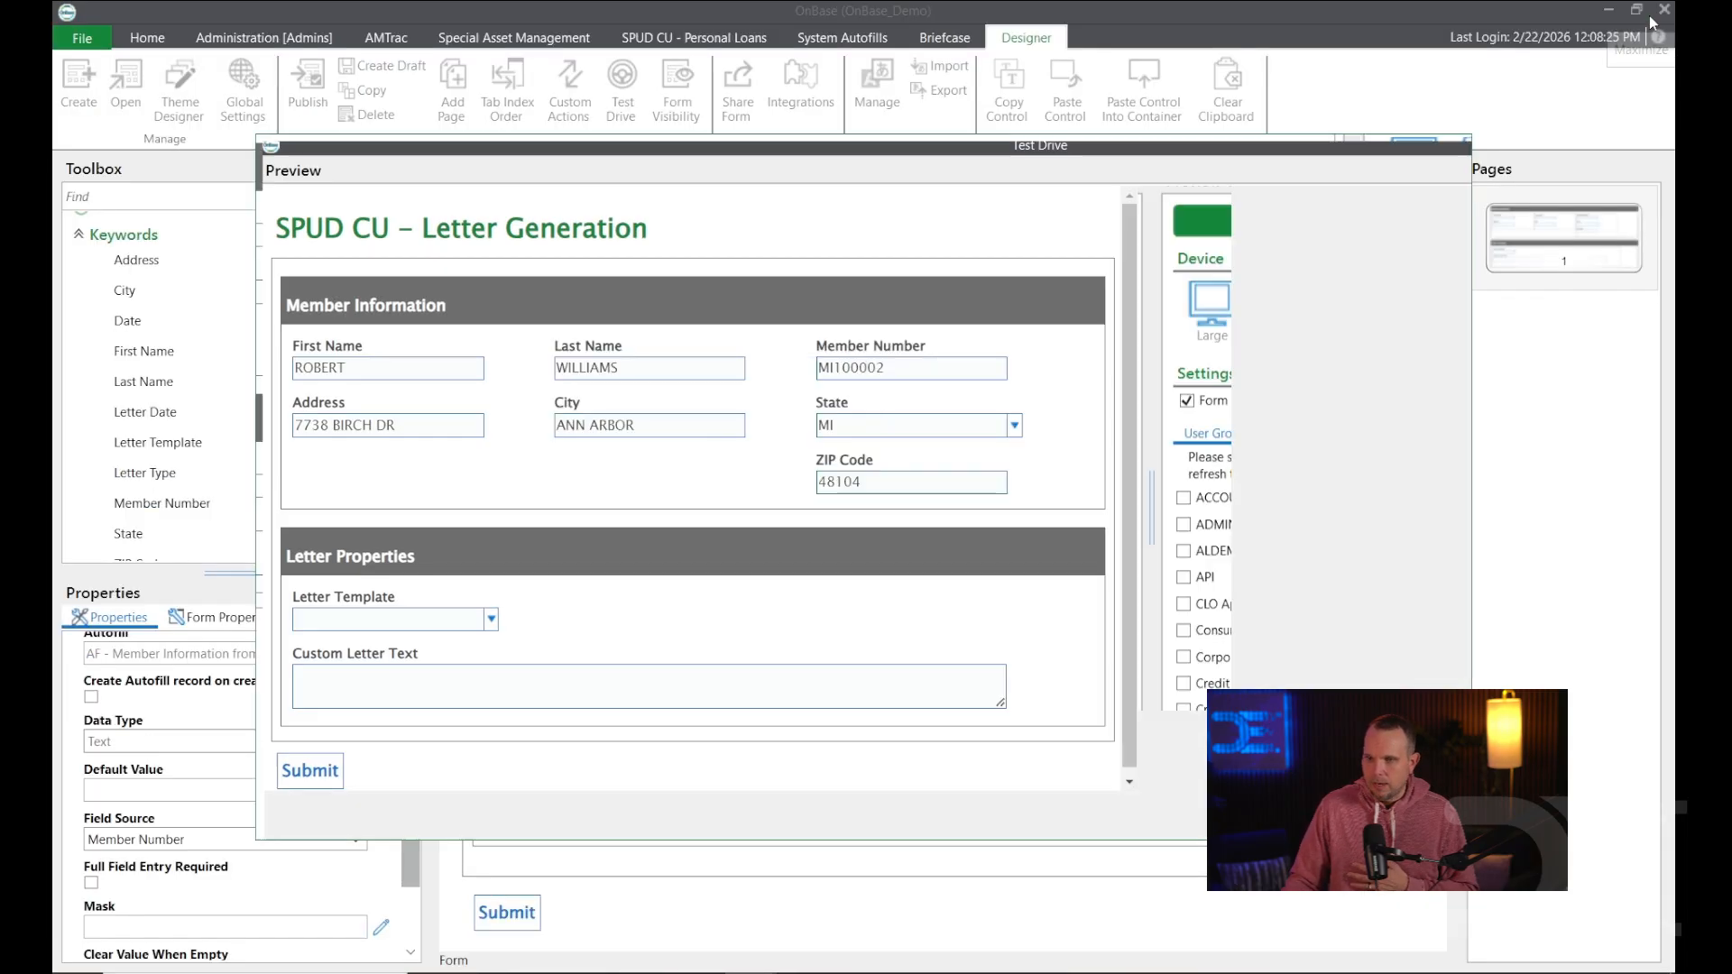
click(1459, 148)
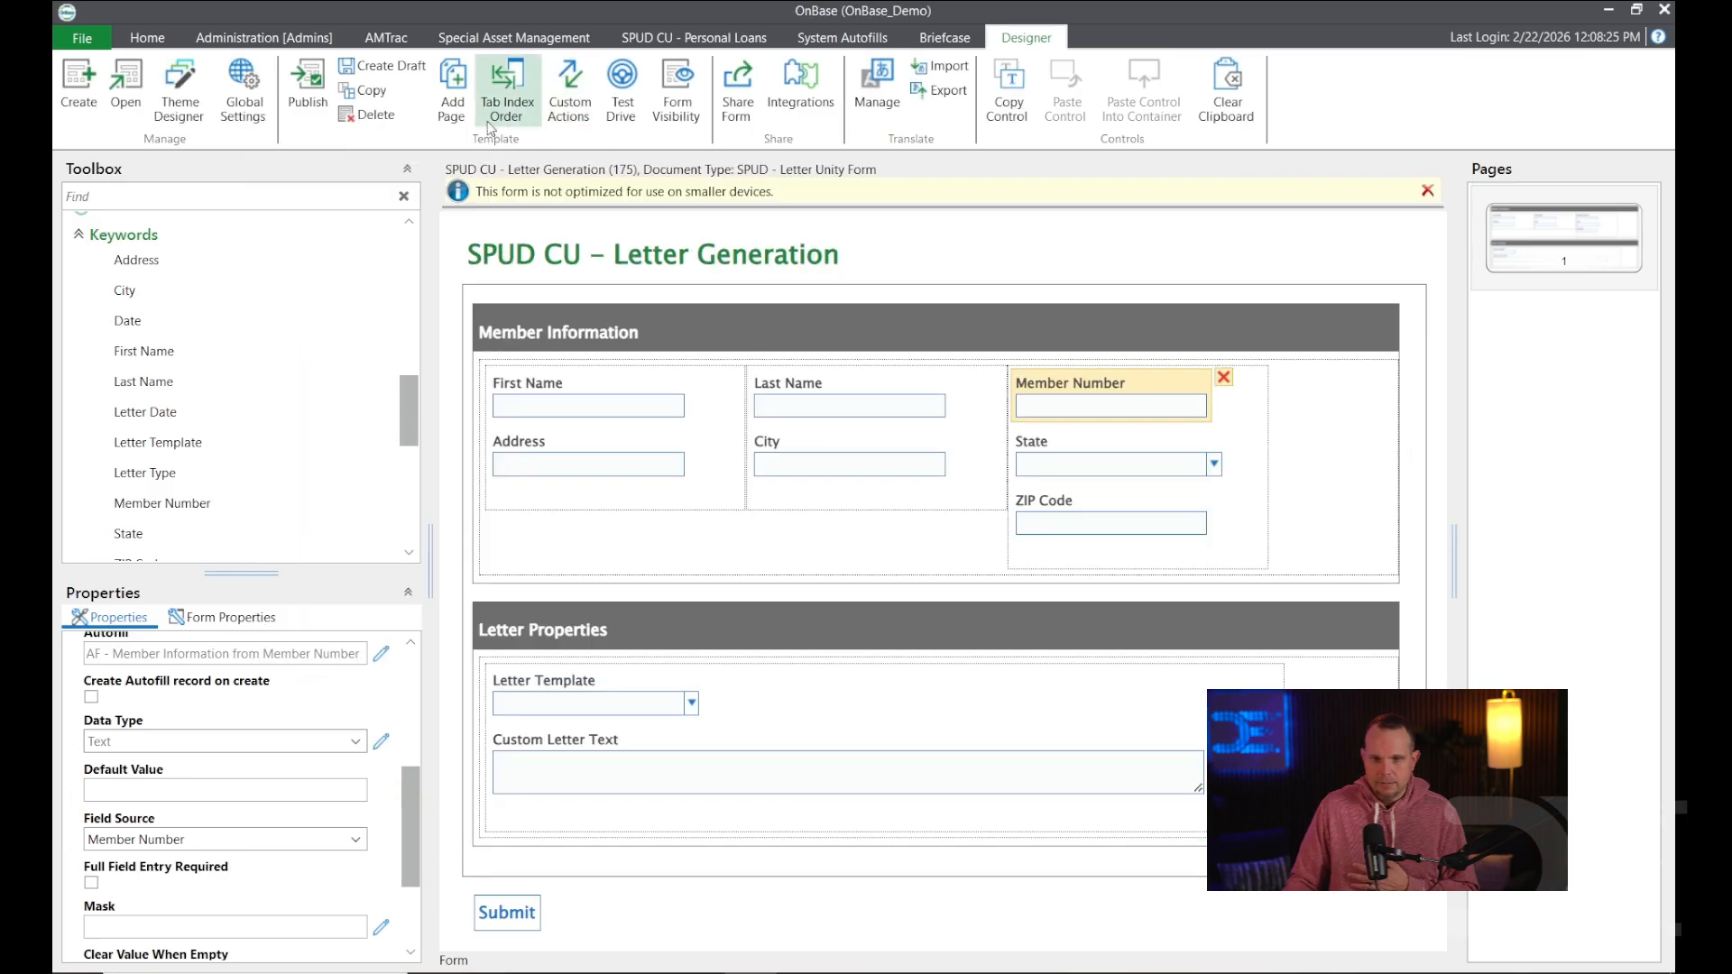
click(305, 94)
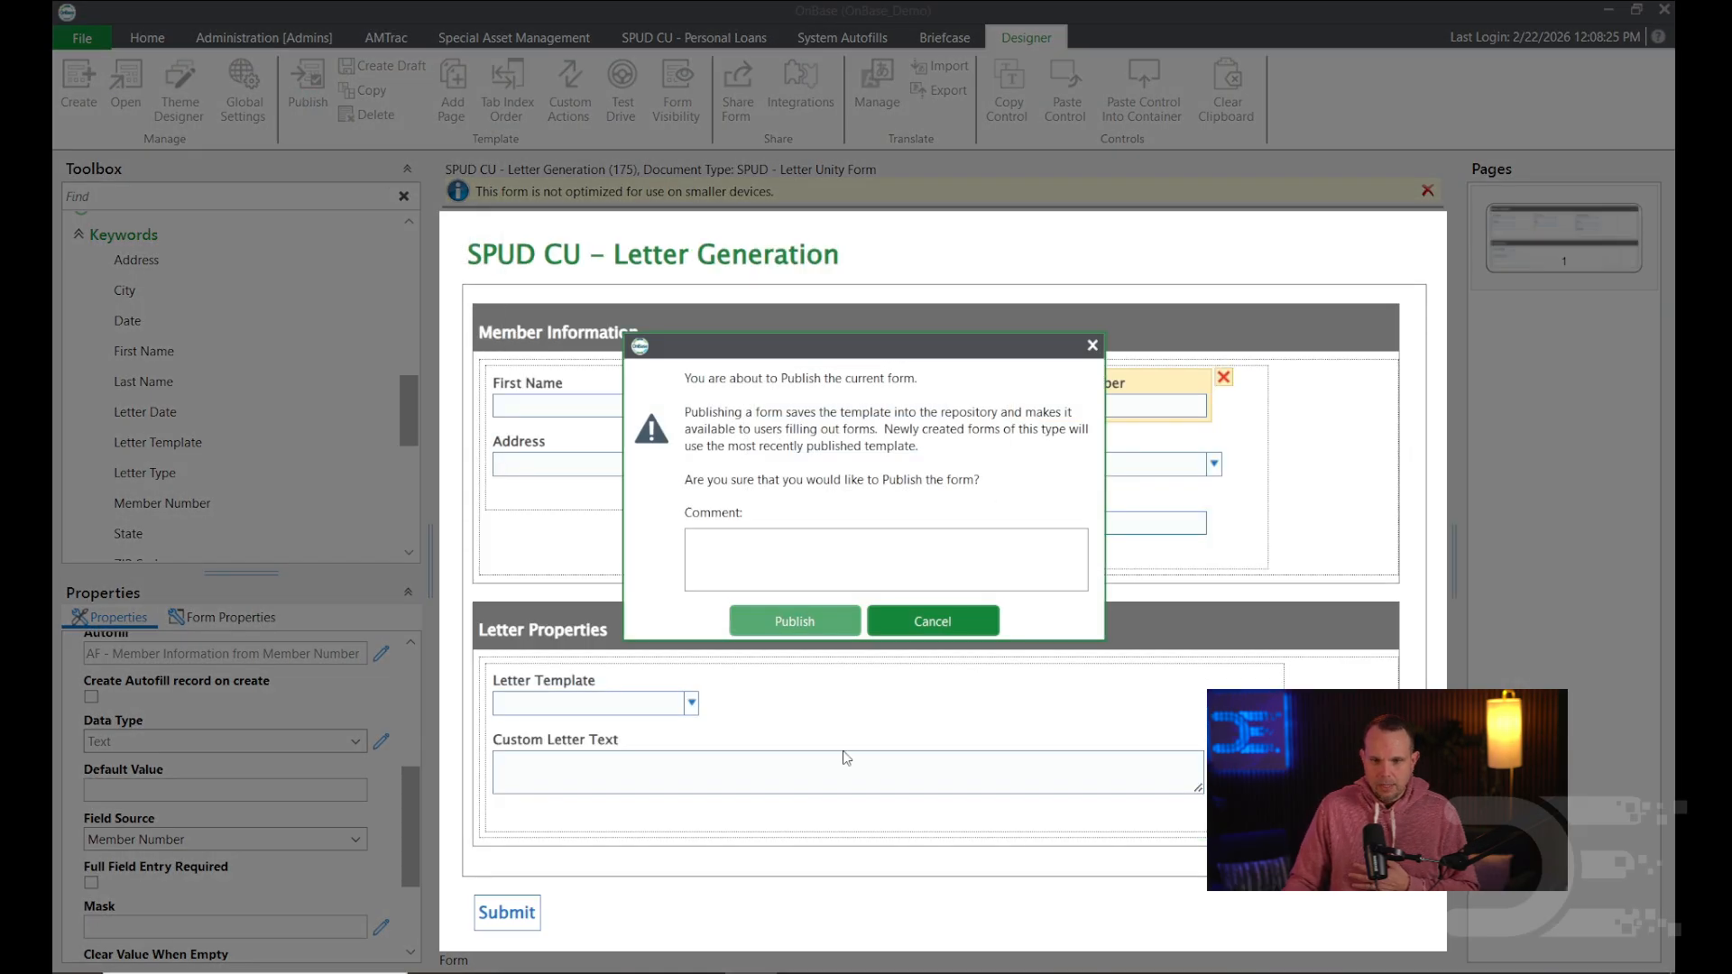
click(794, 622)
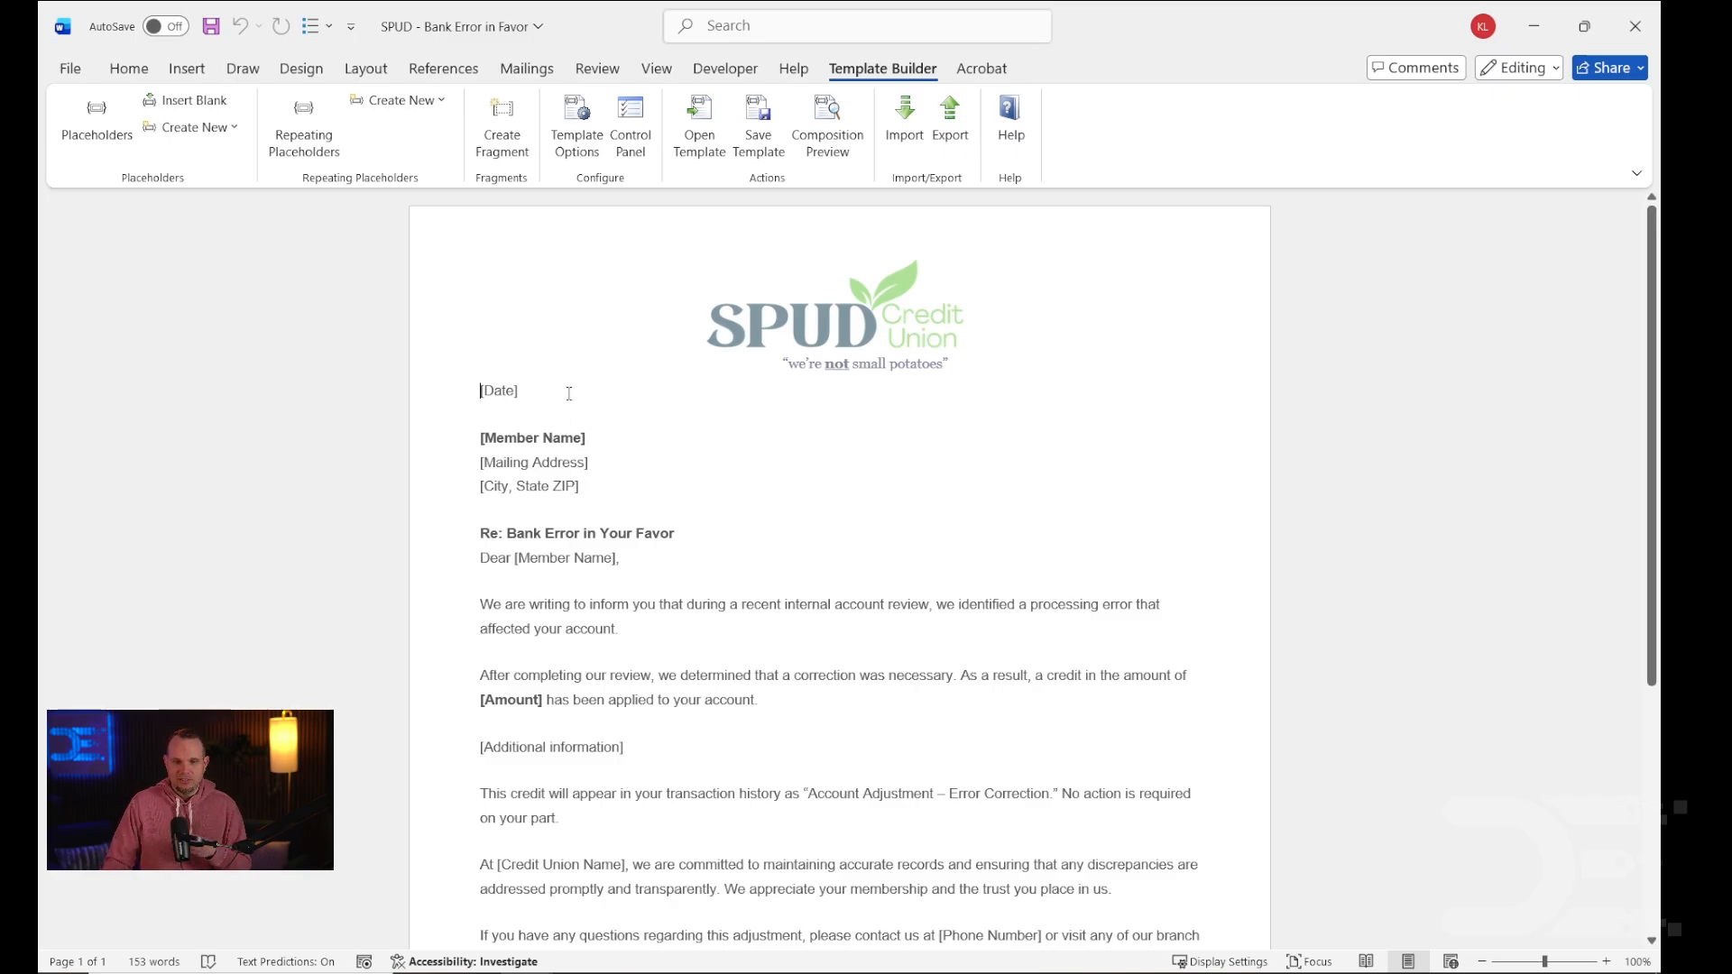
Create placeholders for all keywords of the SPUD - Letter Unity Form document type in the SPUD Credit Union document type group.
click(103, 136)
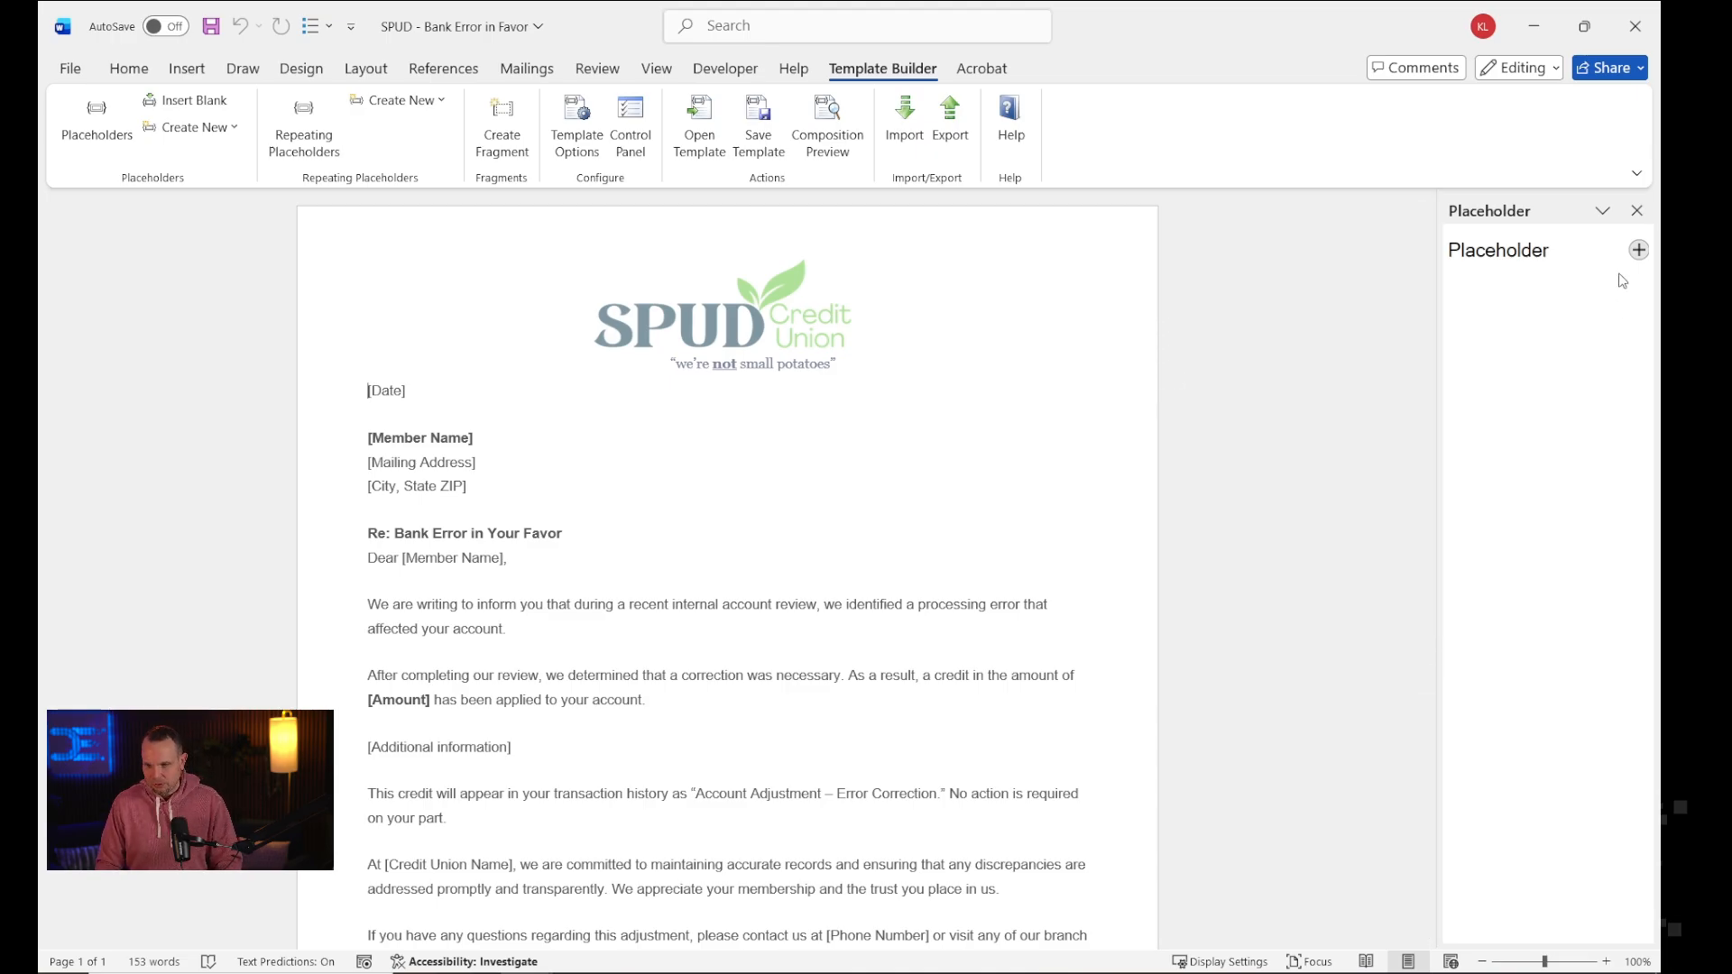
click(1639, 250)
click(1525, 307)
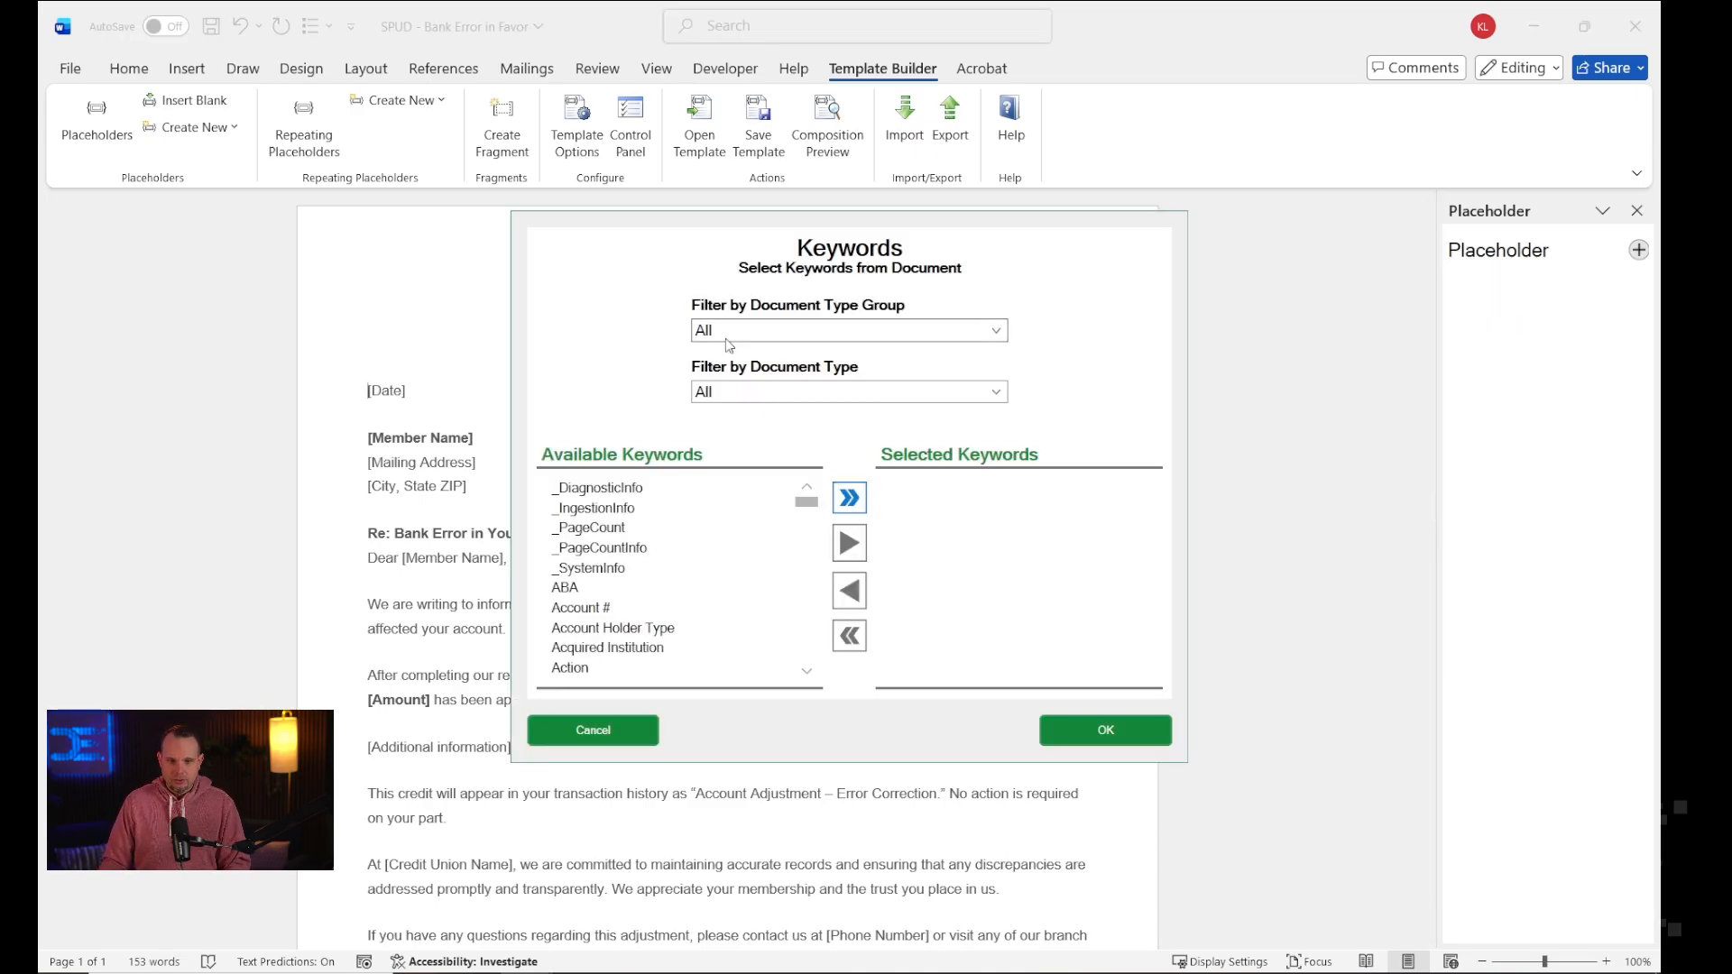
click(866, 334)
scroll(862, 392, down, 3)
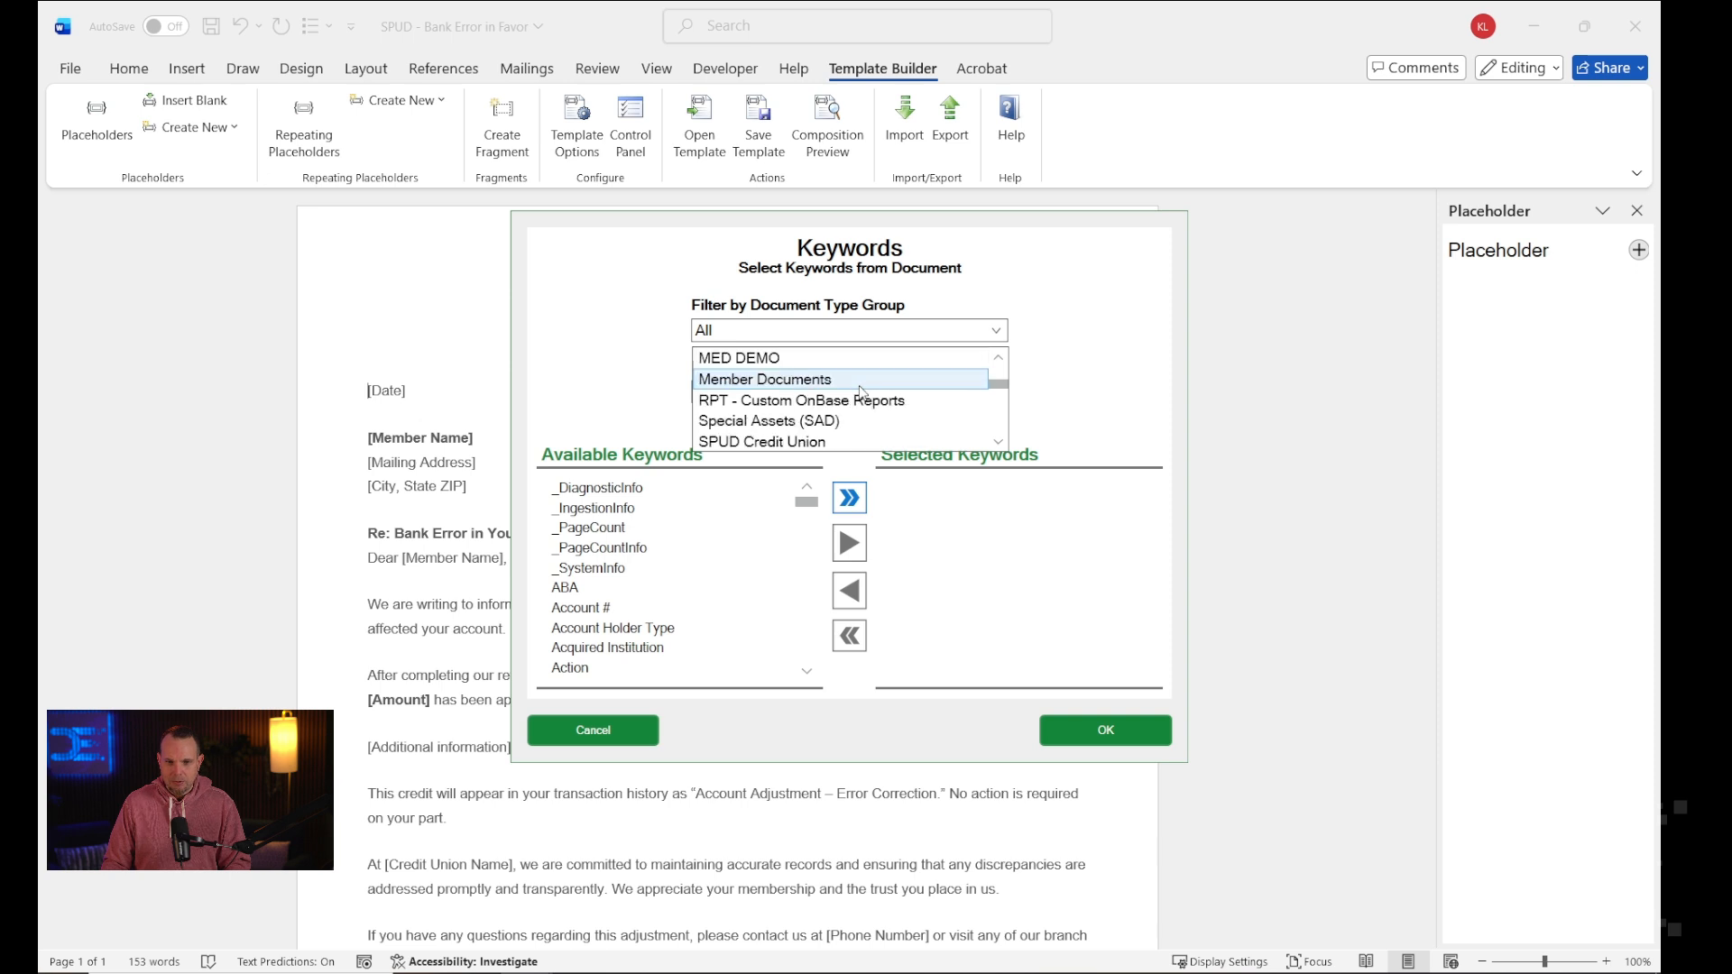
scroll(815, 424, down, 1)
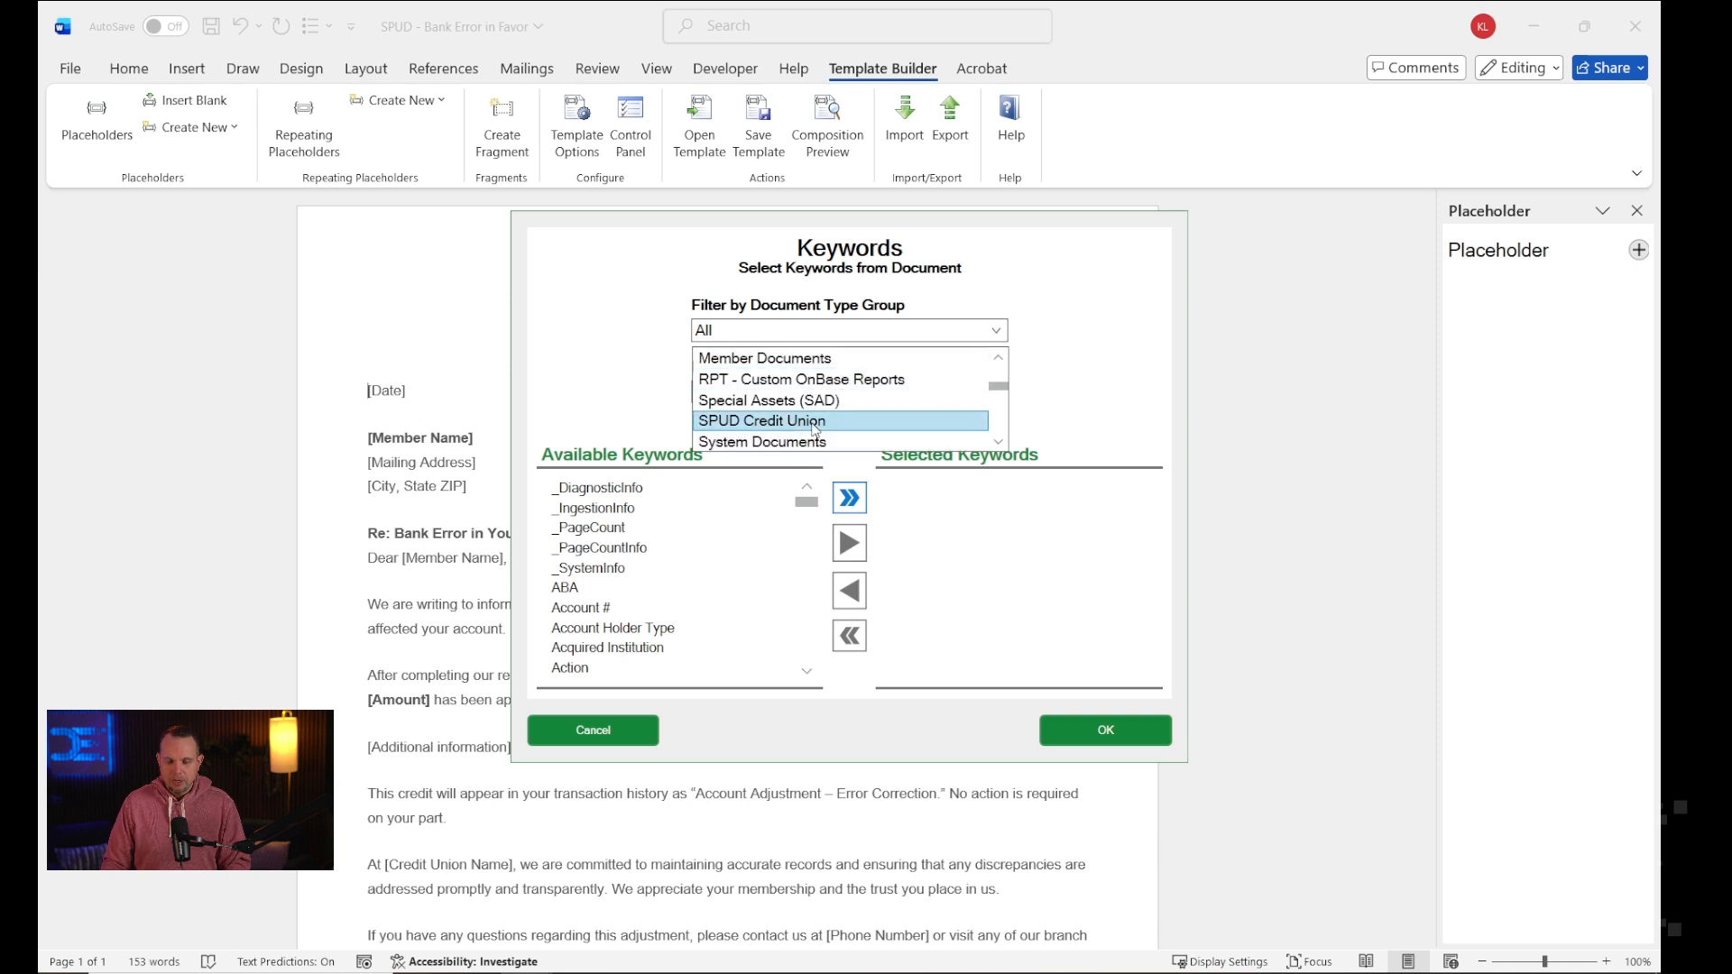
click(815, 422)
scroll(867, 386, down, 1)
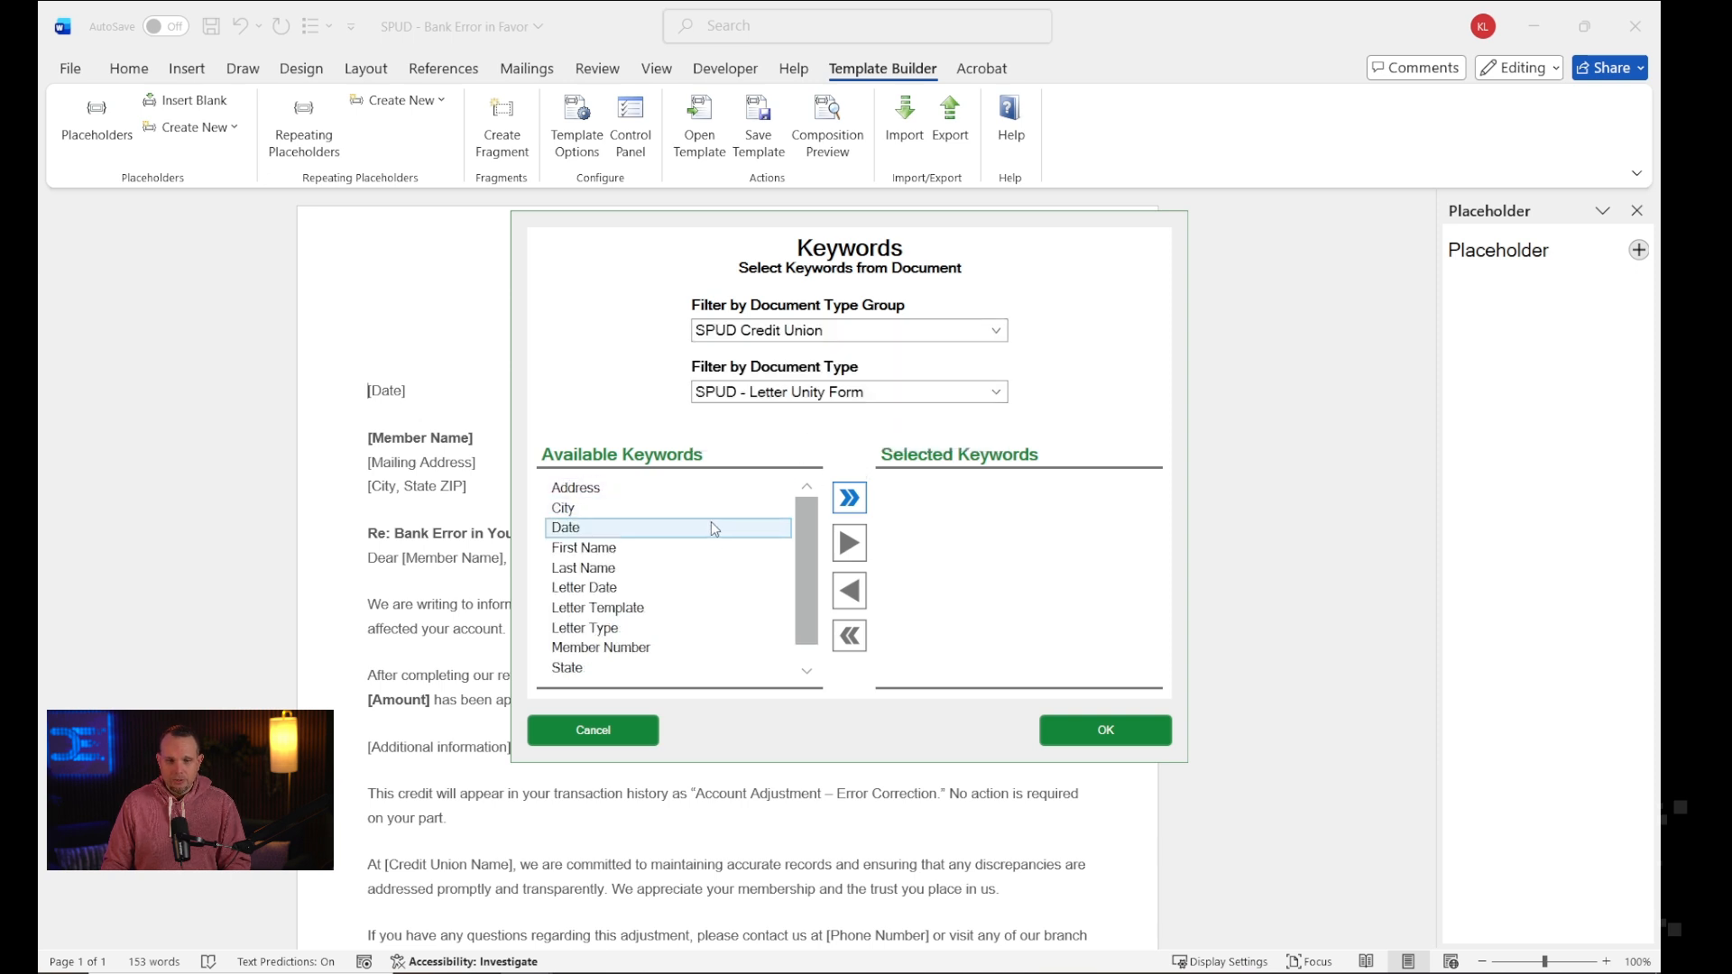
click(849, 501)
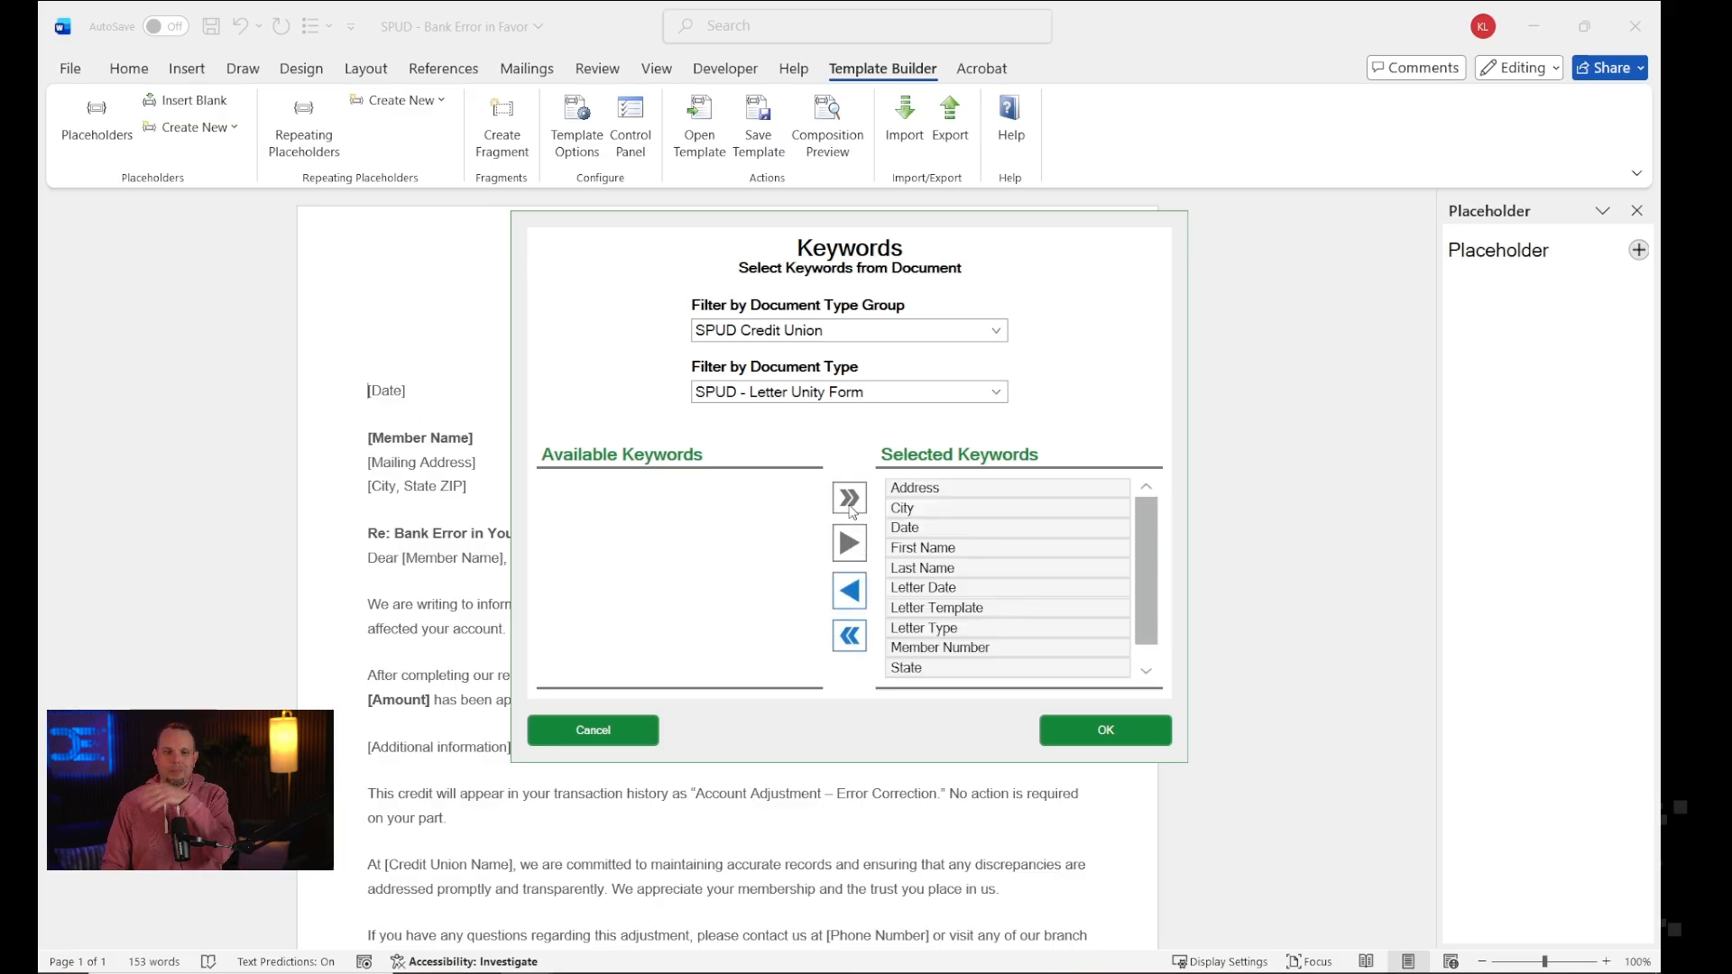
click(1052, 732)
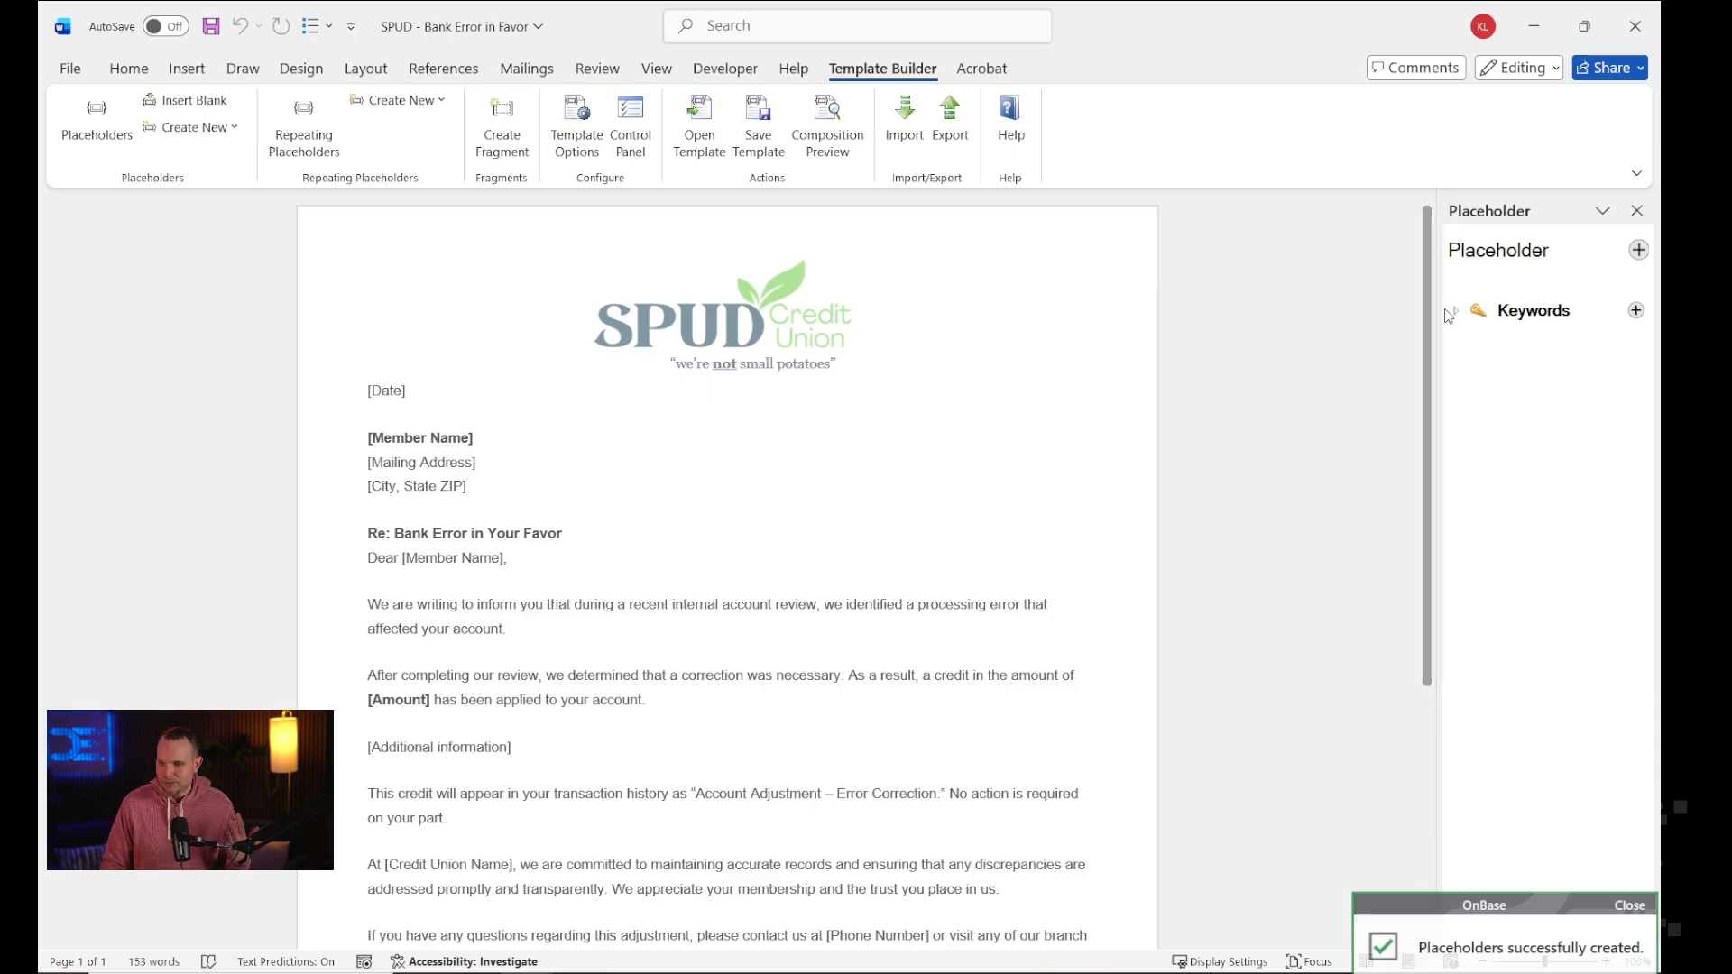
Replace the bold [Member Name] line above the mailing address with the First_Name and Last_Name keyword placeholders.
click(1453, 313)
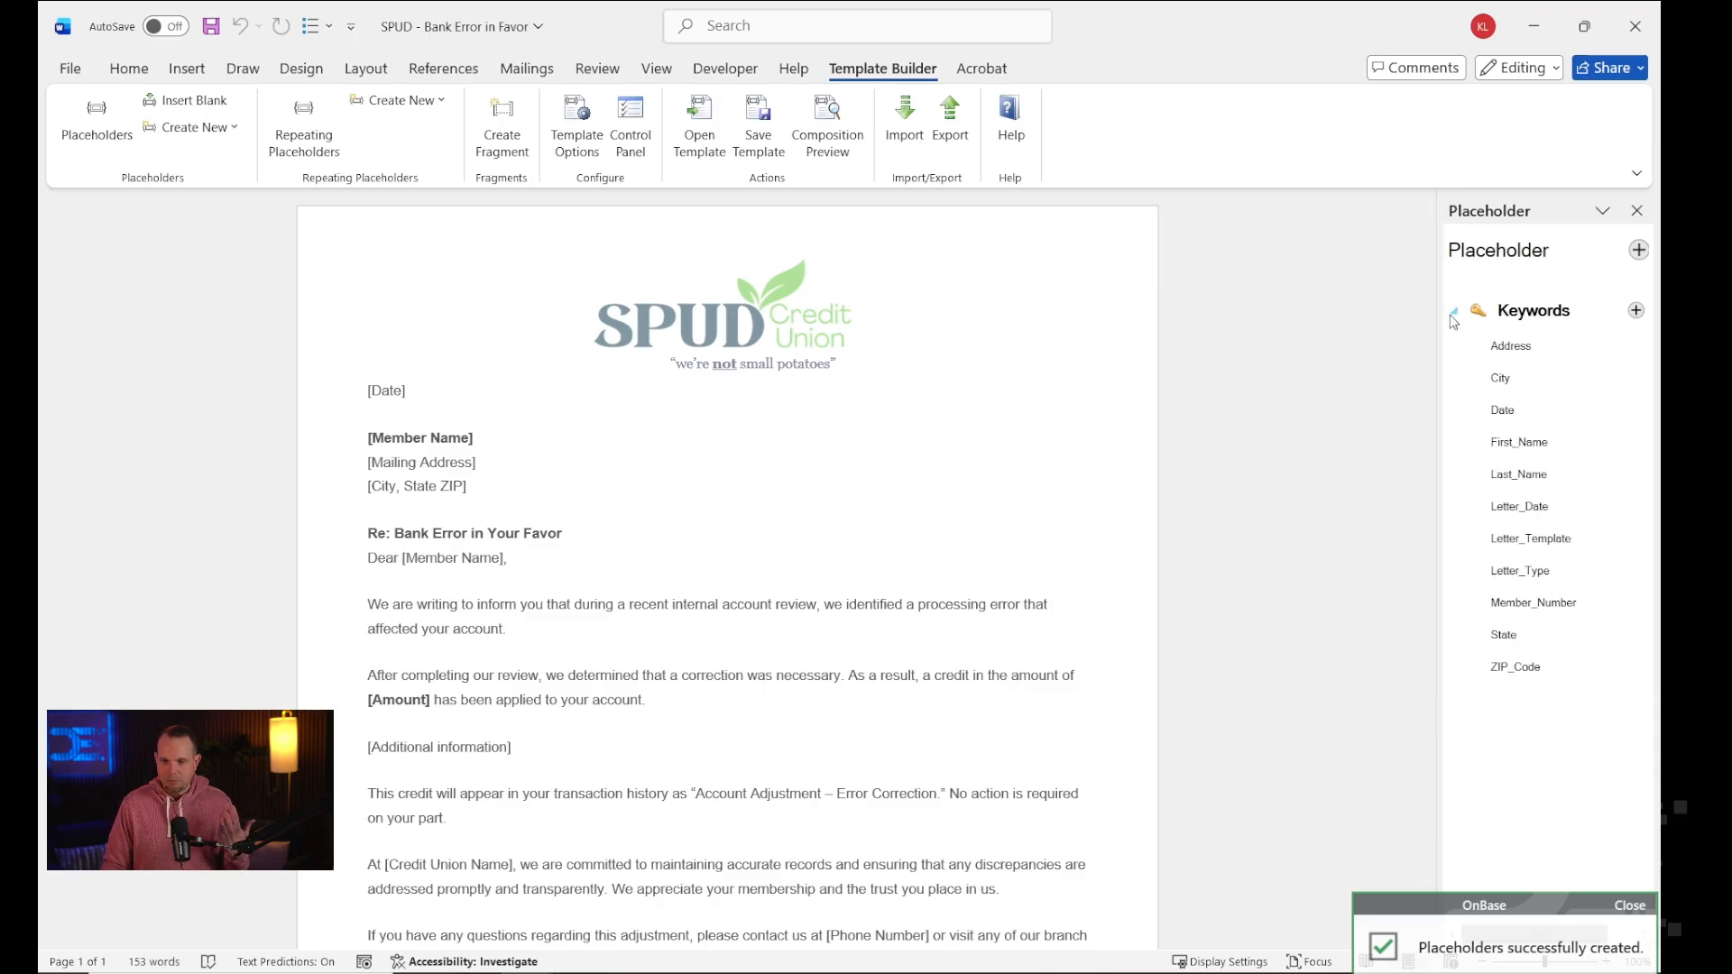
click(1530, 447)
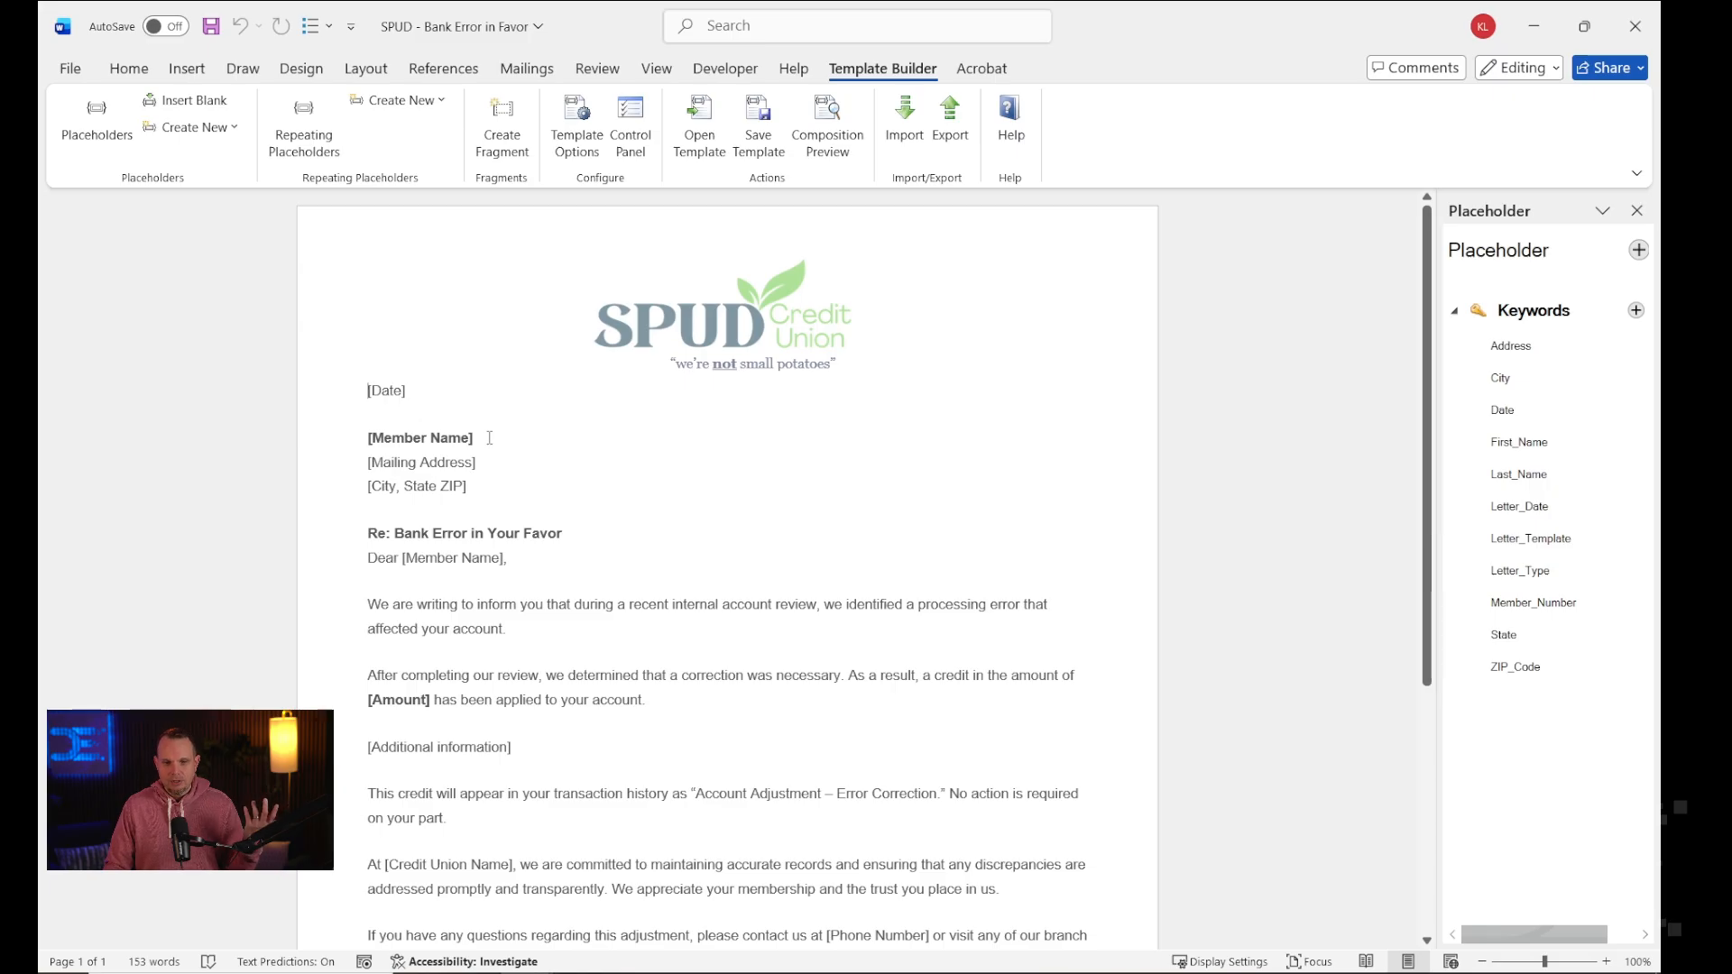
drag(489, 438, 367, 446)
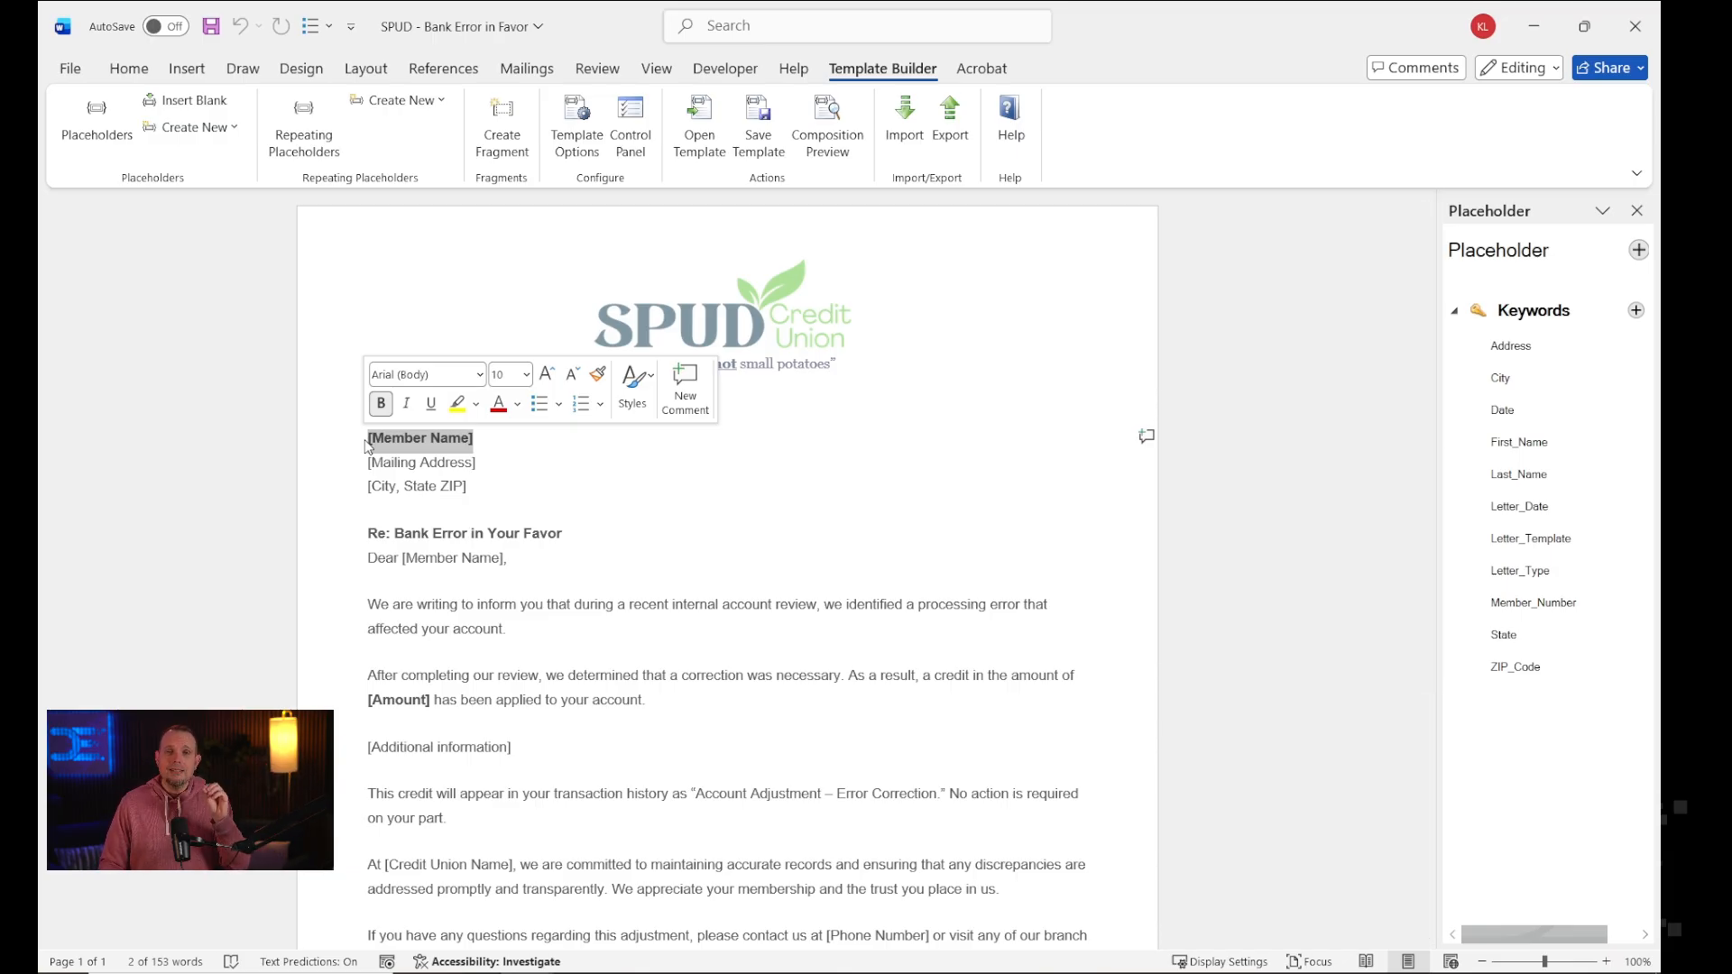
key(Delete)
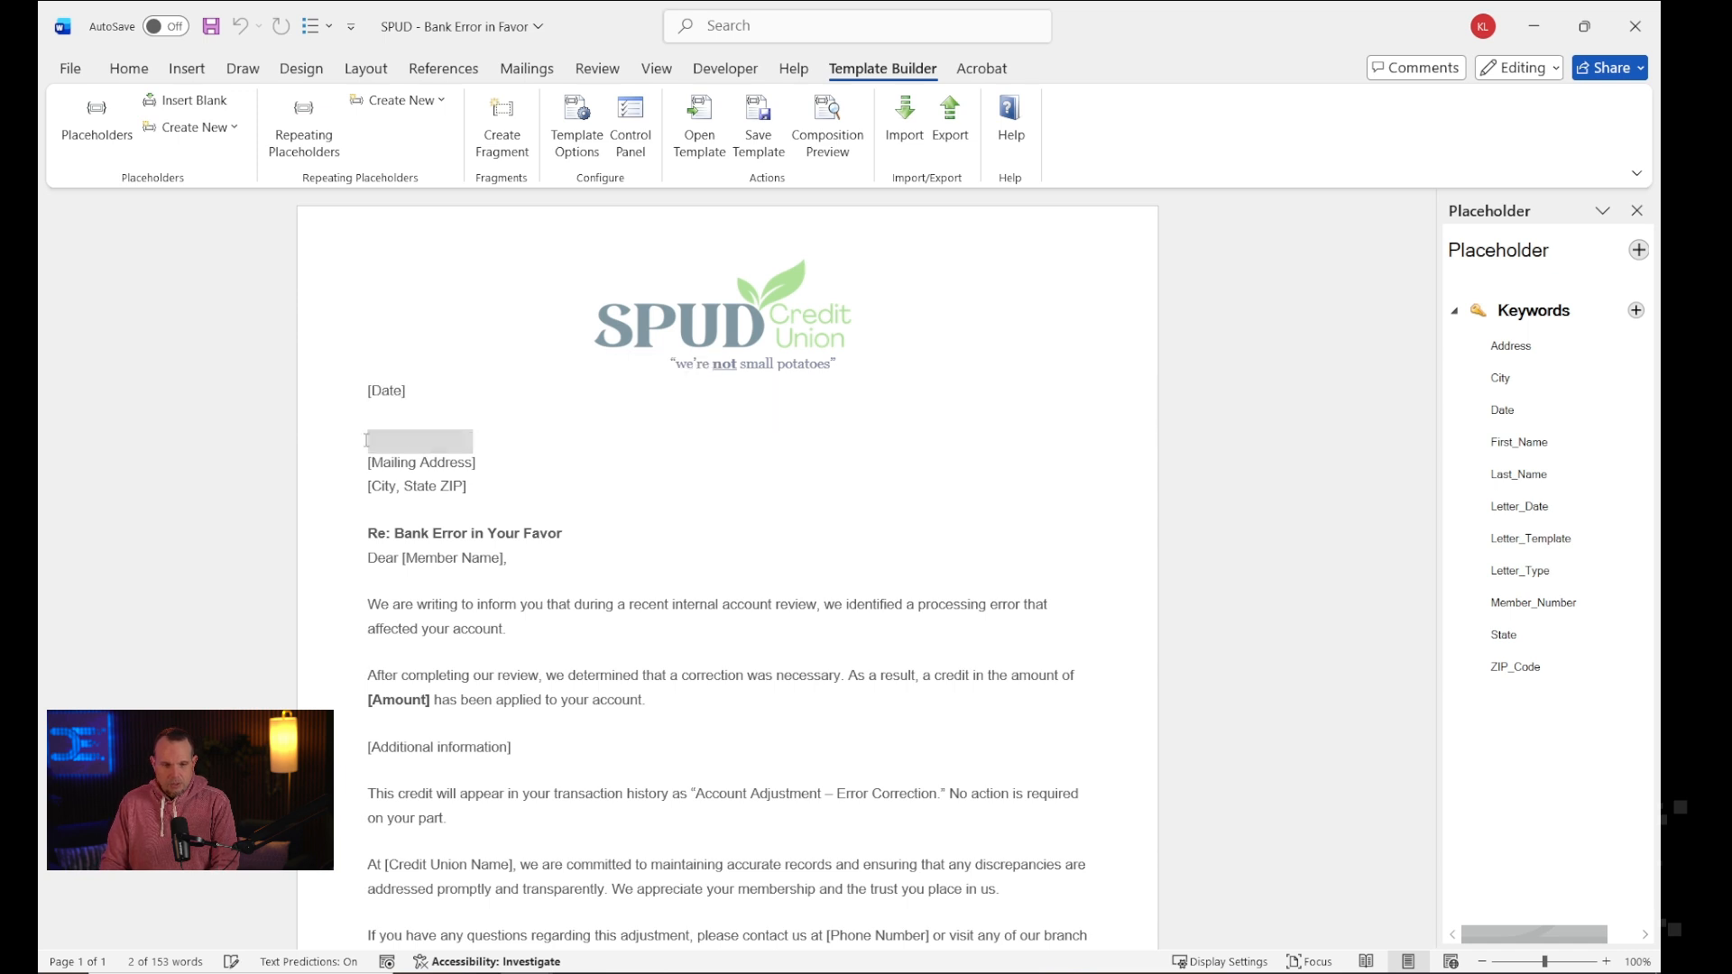
mouse_move(1604, 451)
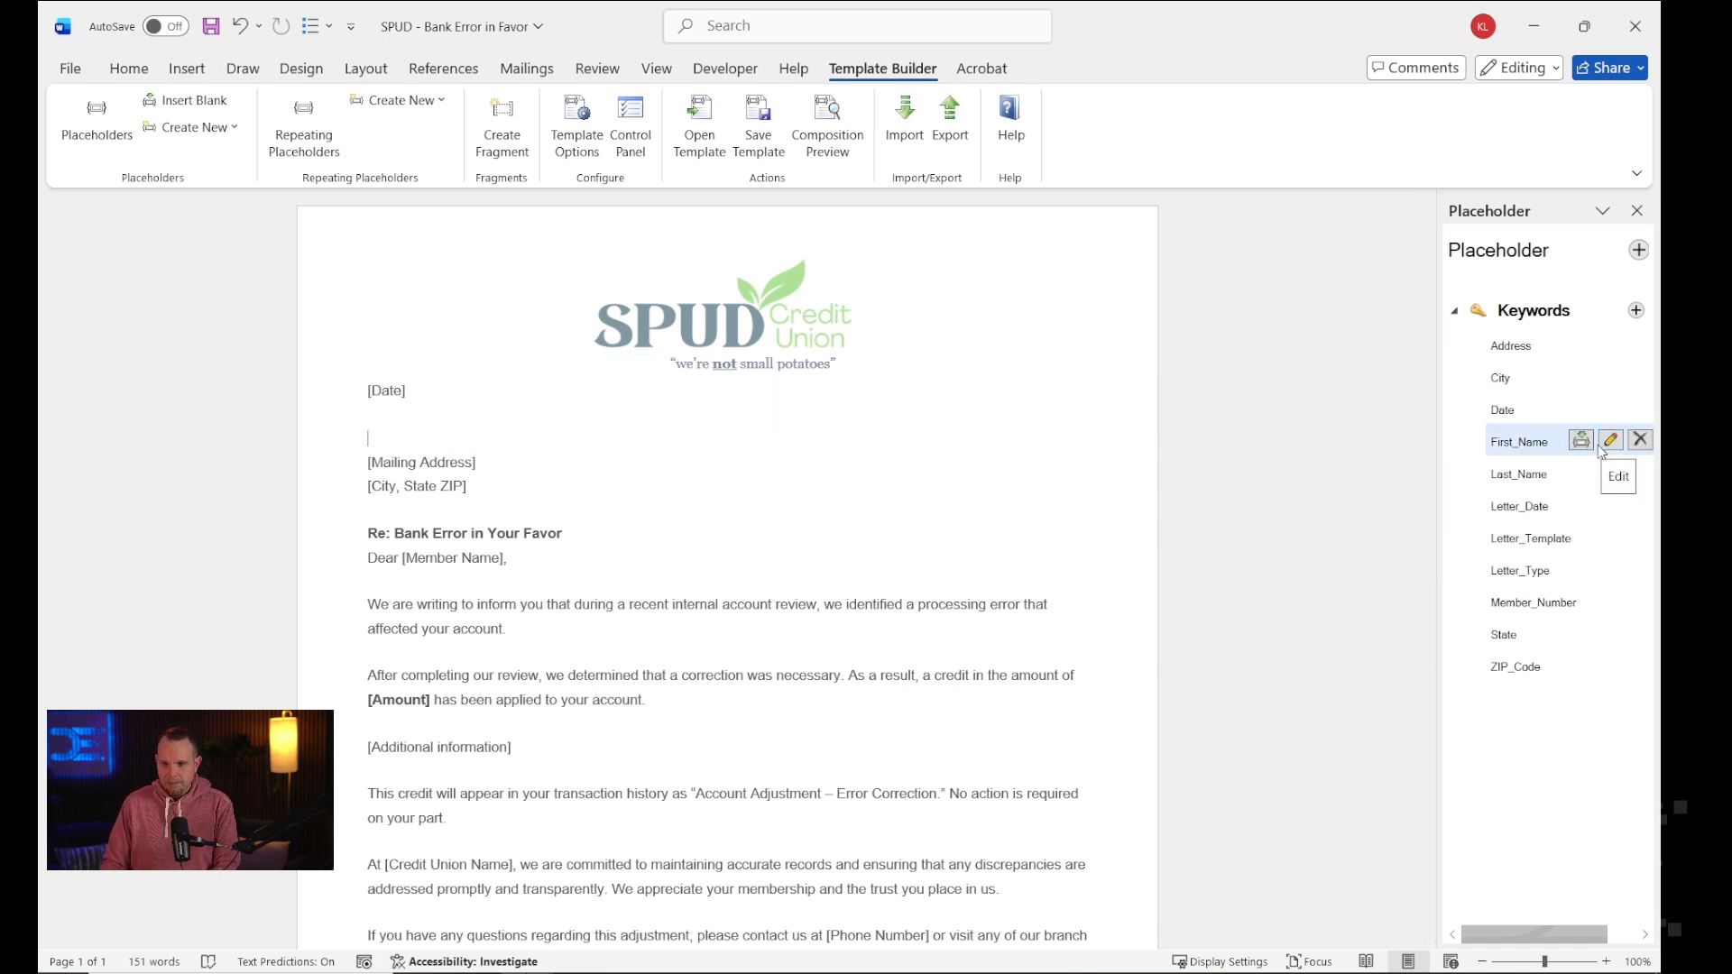
drag(1604, 451, 664, 441)
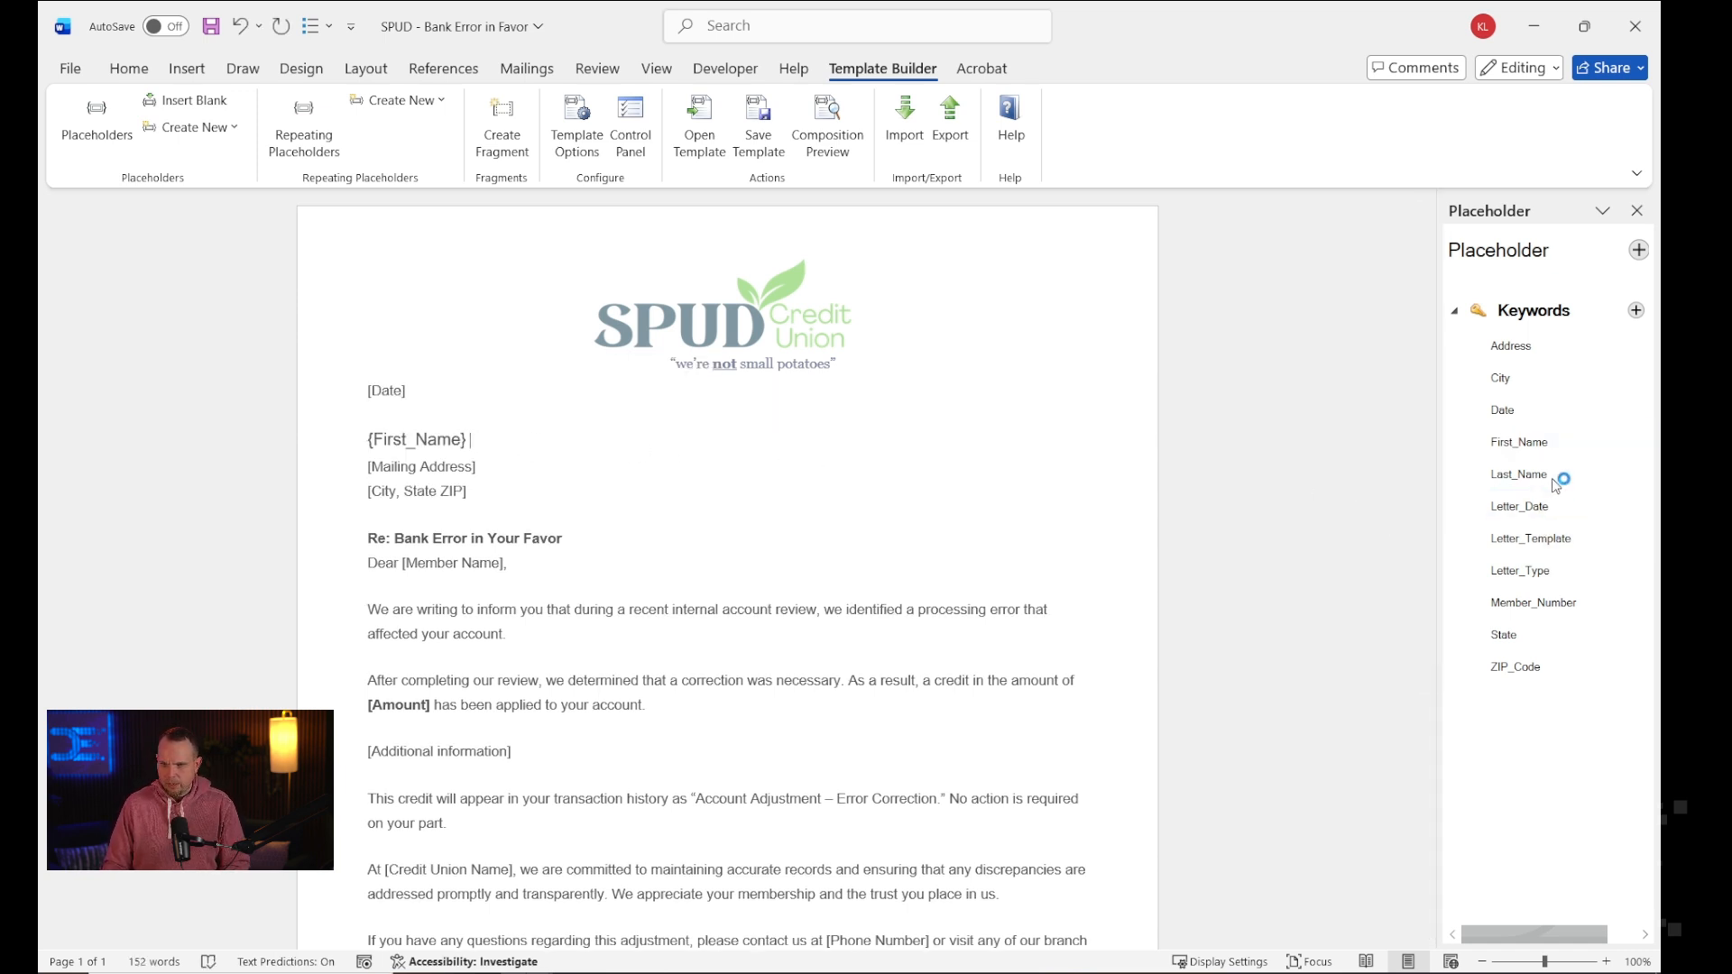
drag(1533, 473, 667, 441)
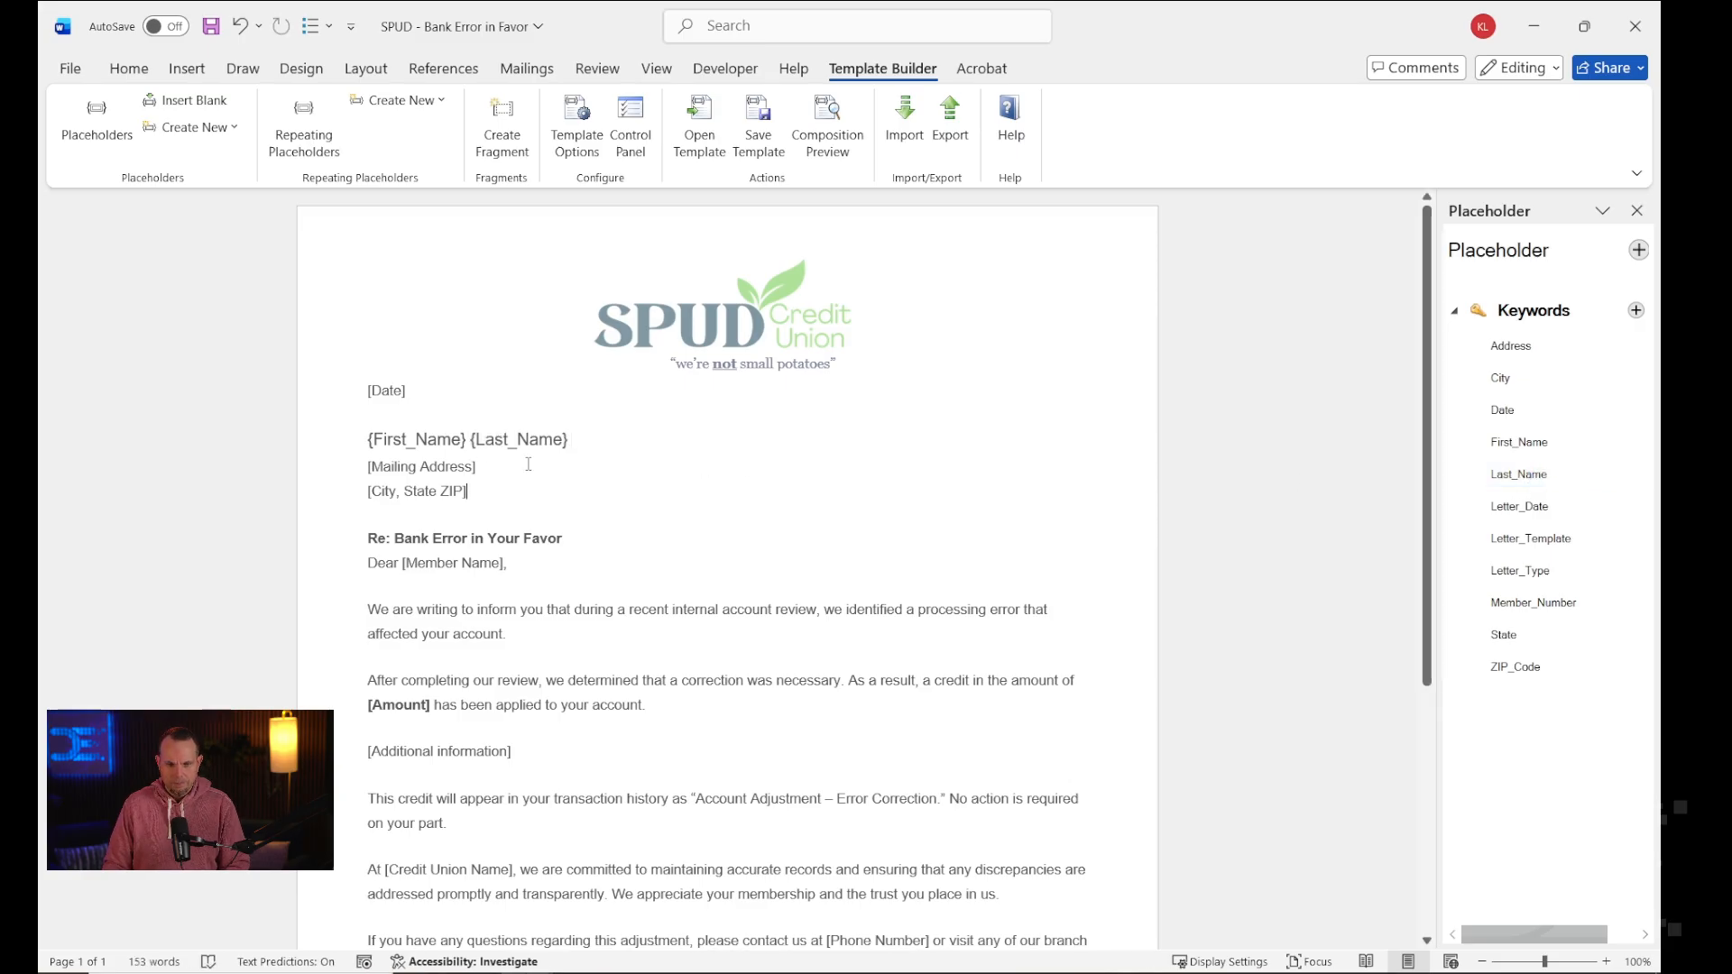
Set the case correction of the First_Name and Last_Name placeholders to Proper Noun, keeping the other setup options at their defaults.
click(456, 437)
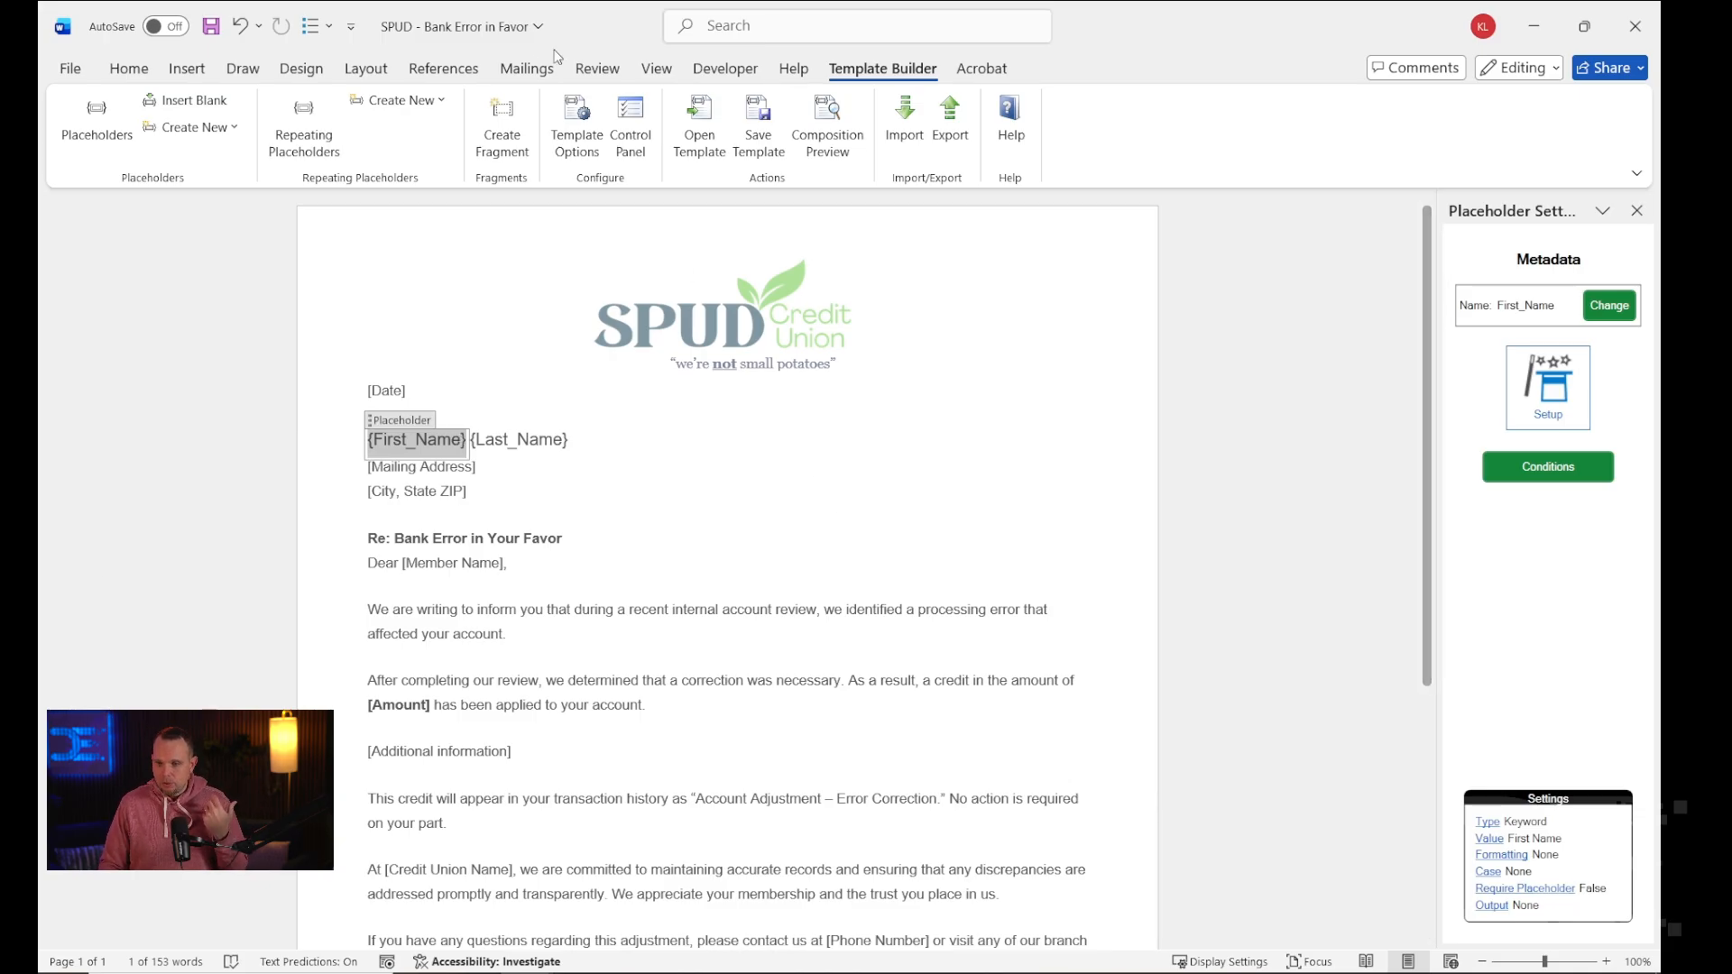
click(1533, 404)
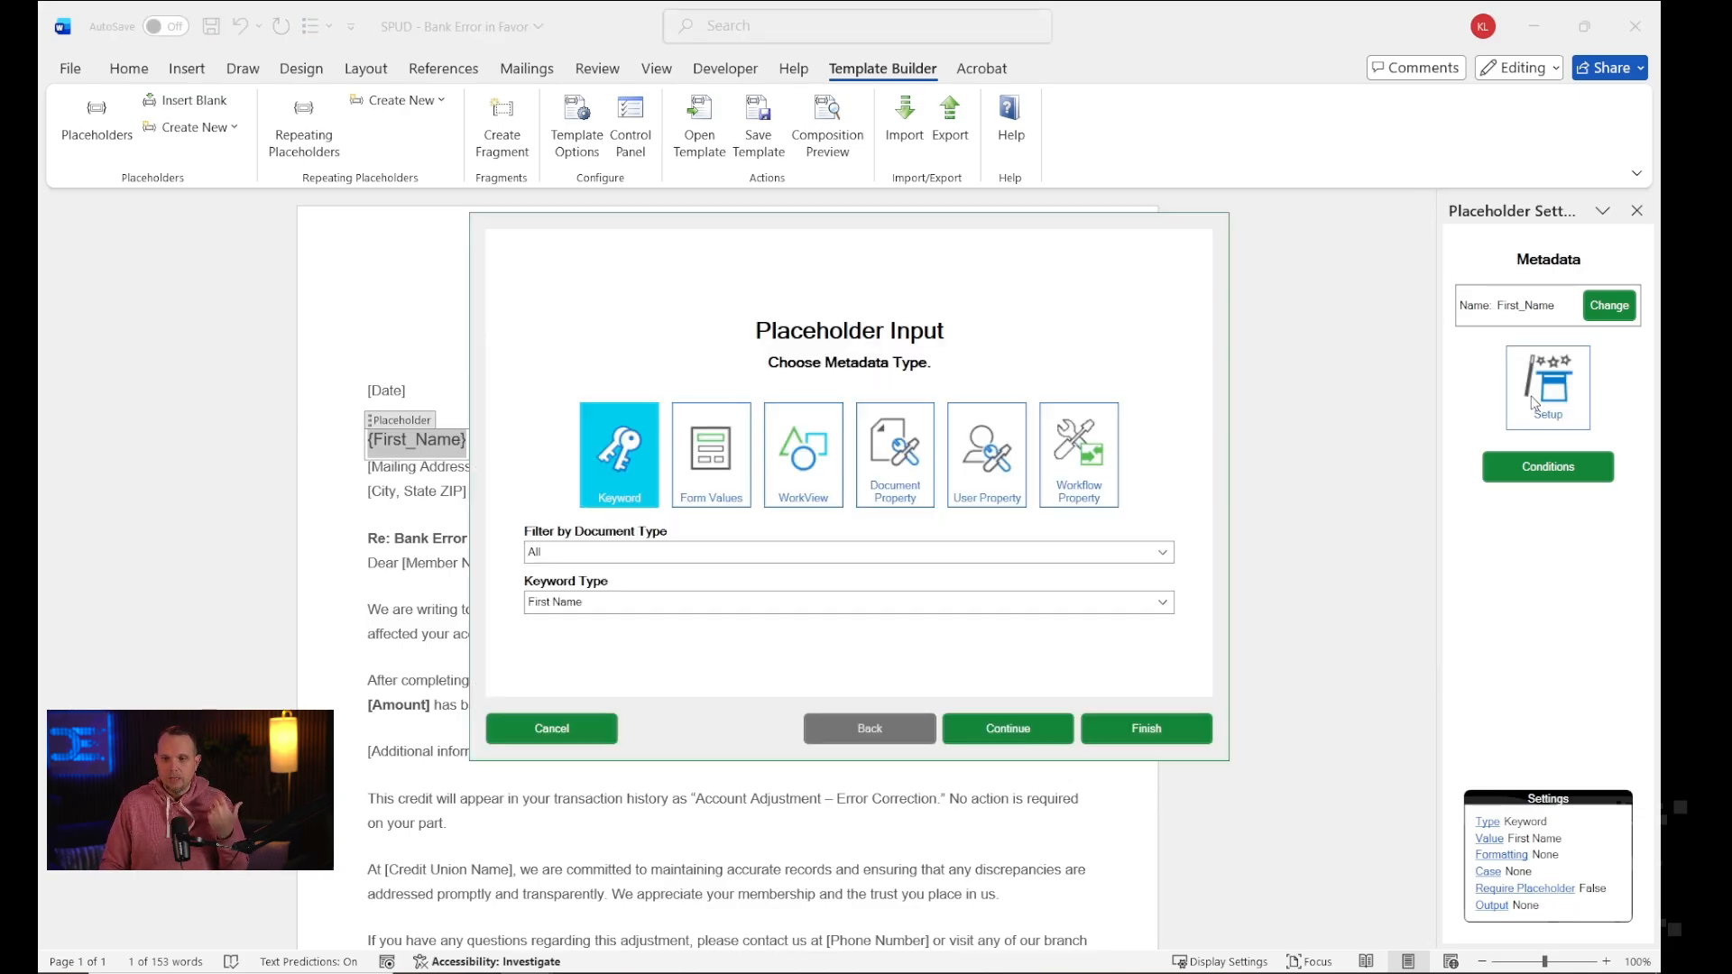
click(1039, 742)
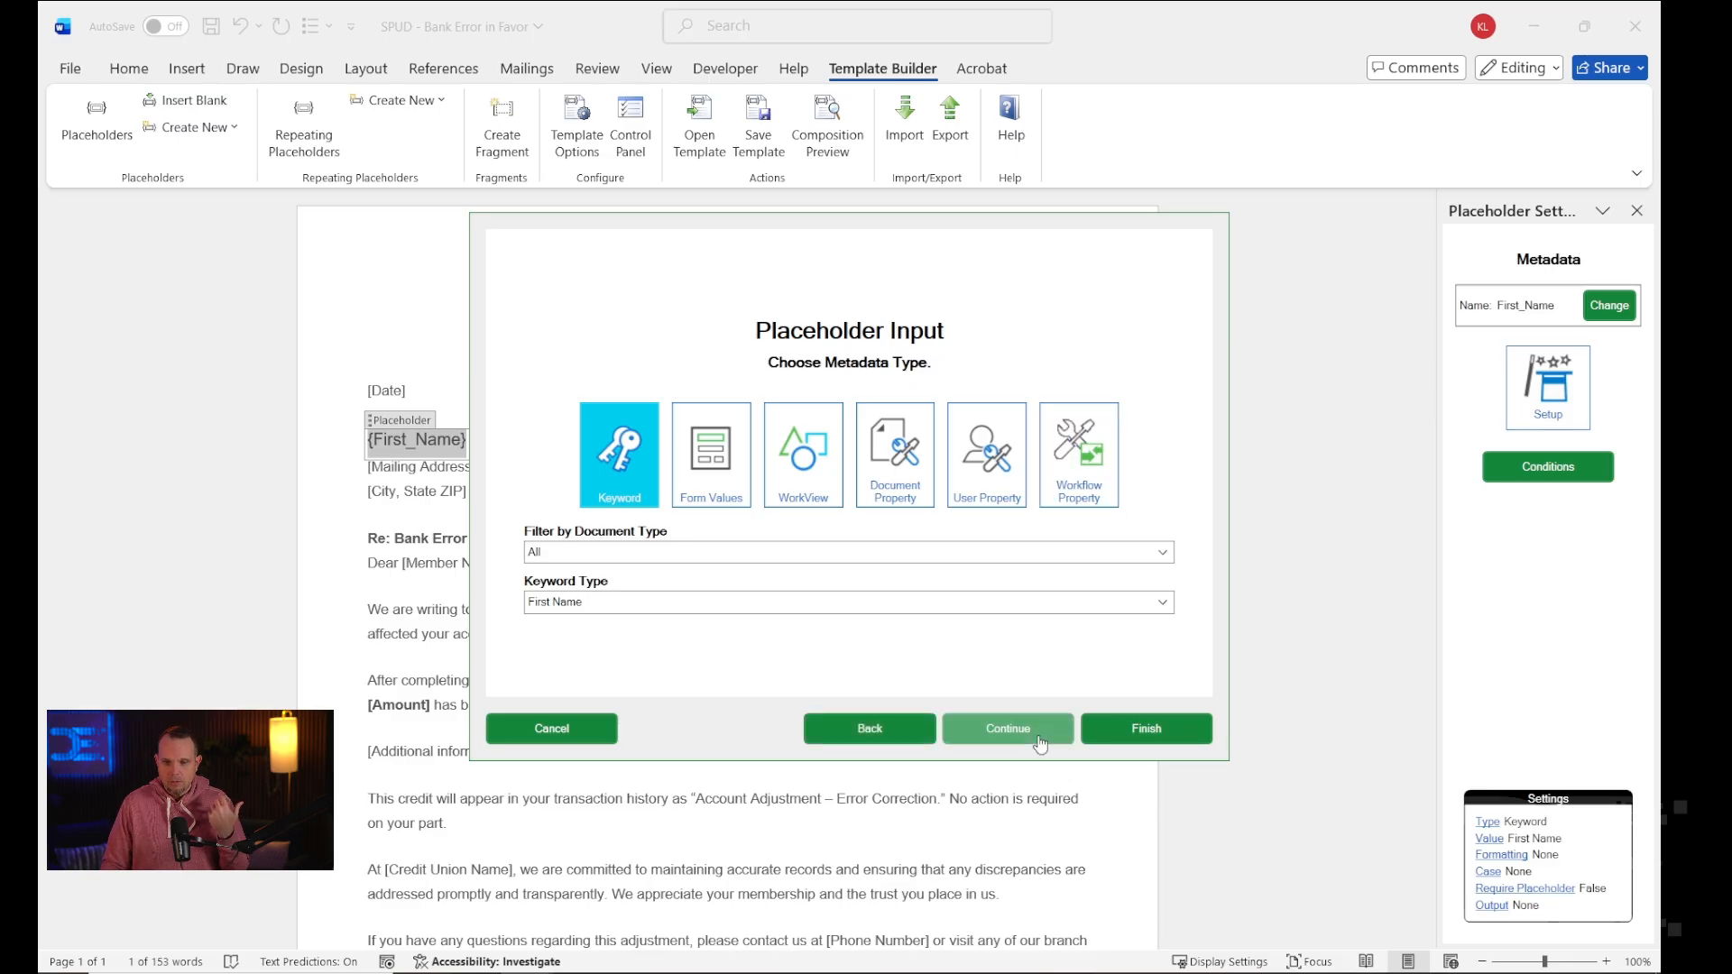
click(1041, 742)
click(830, 478)
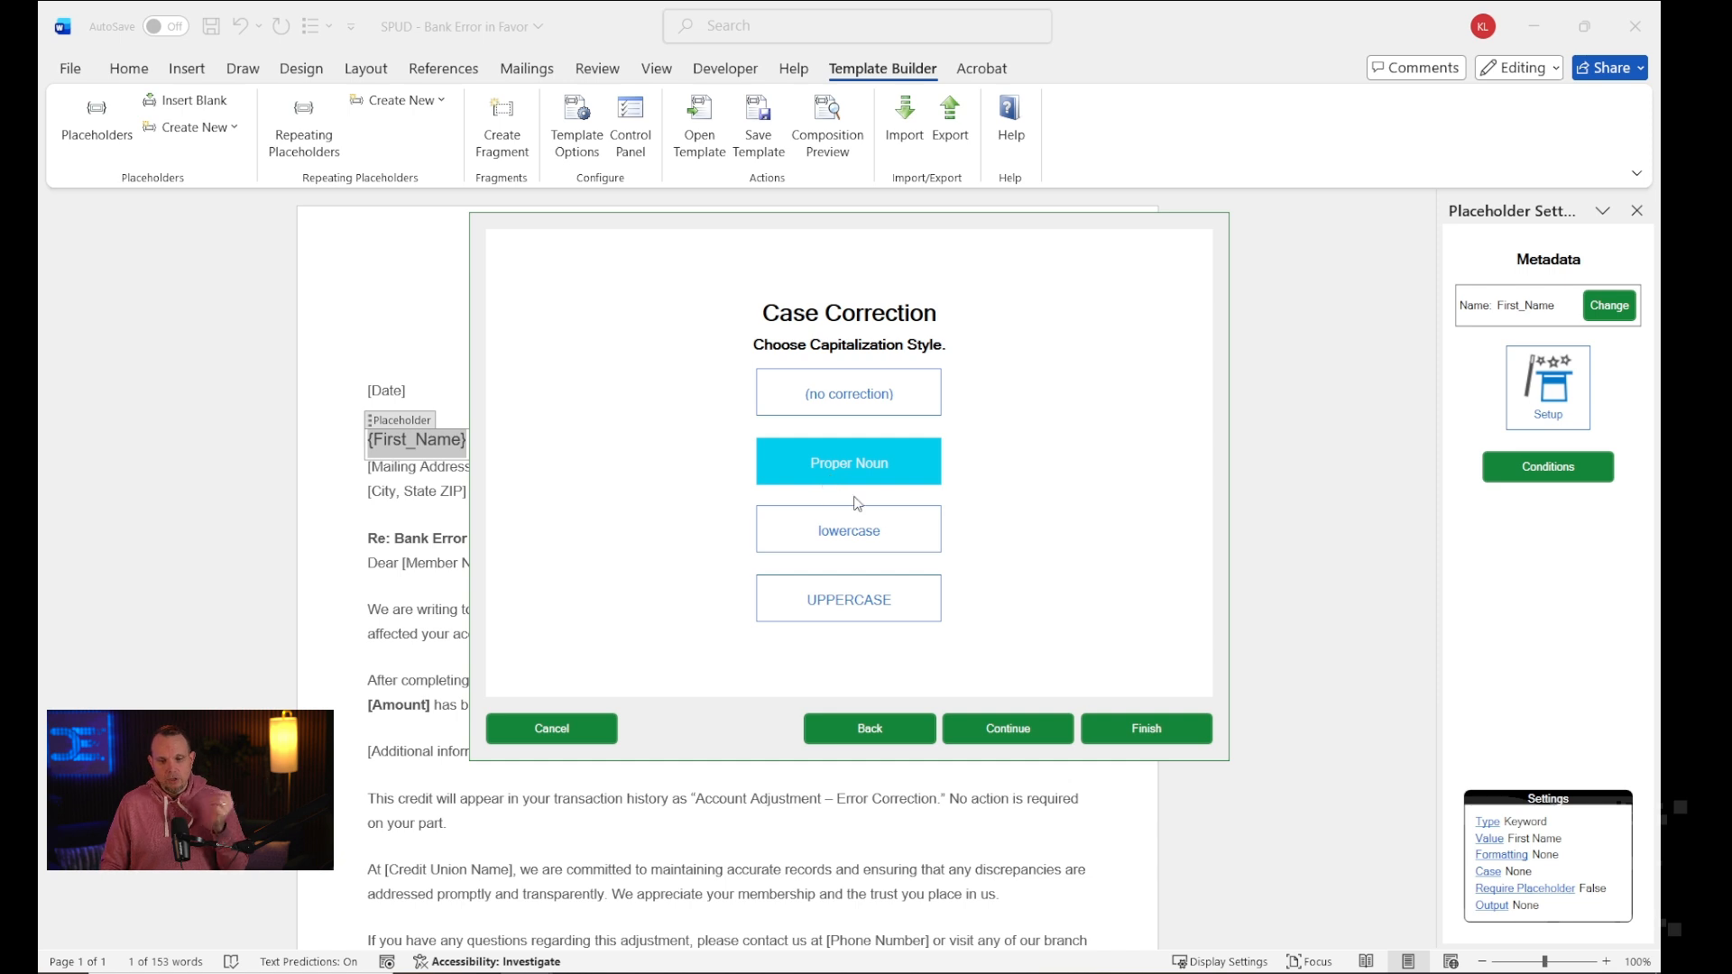
click(1025, 733)
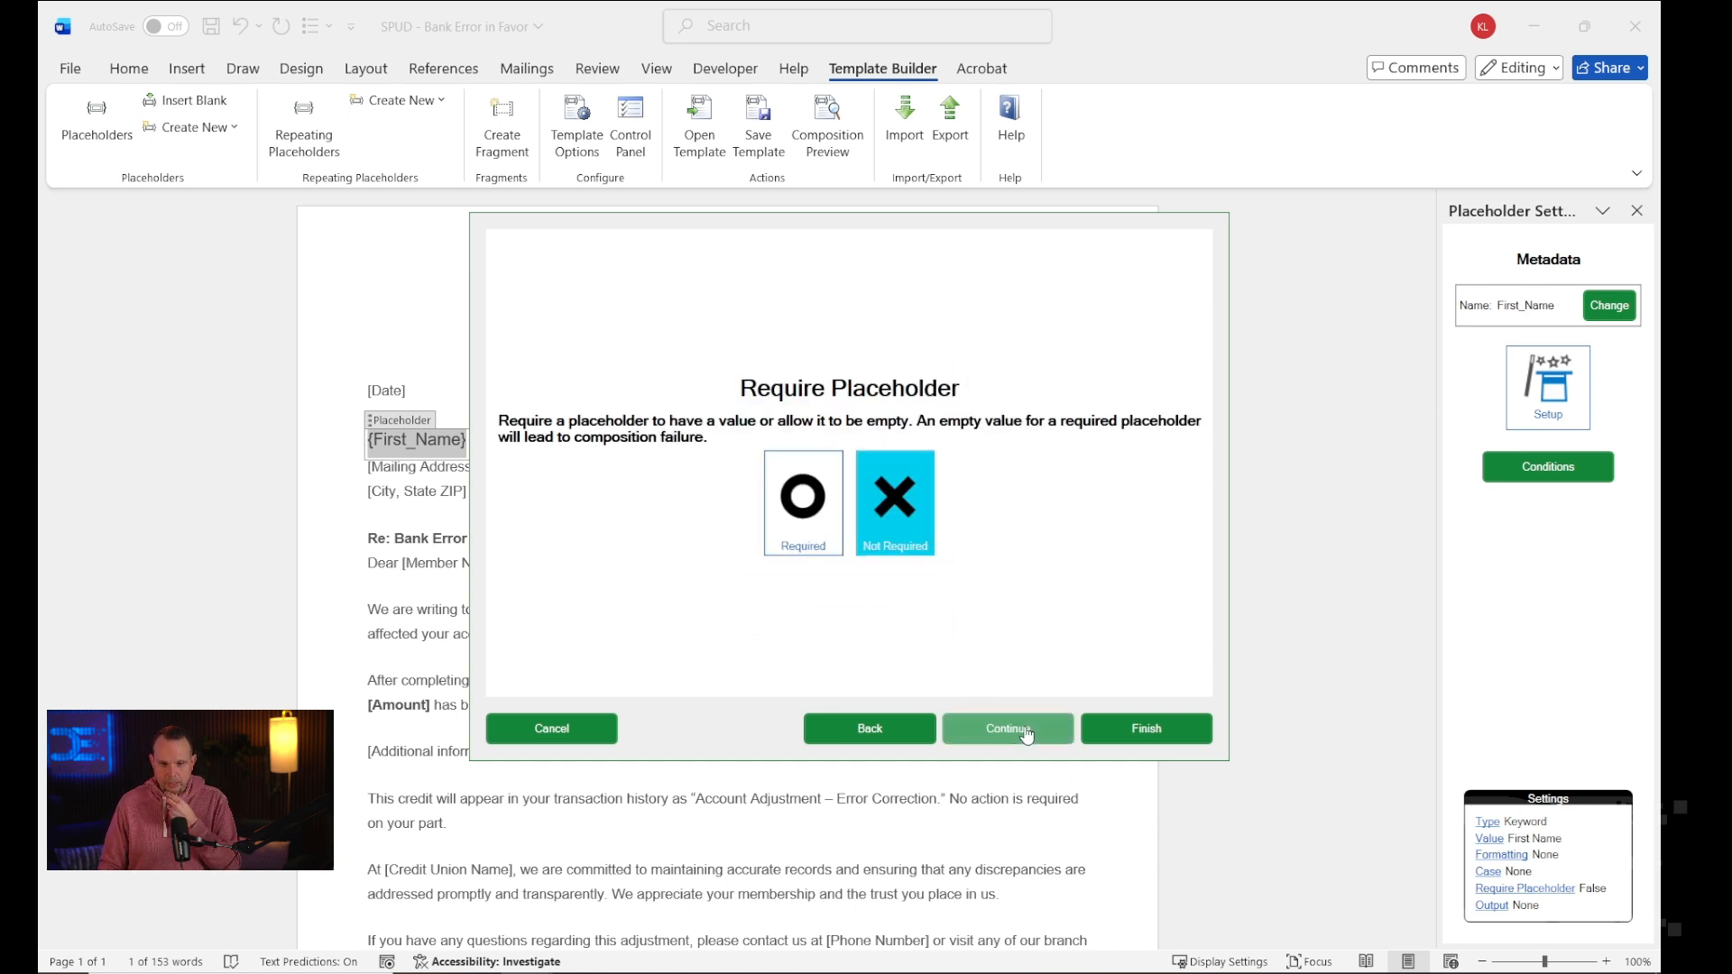
click(1026, 733)
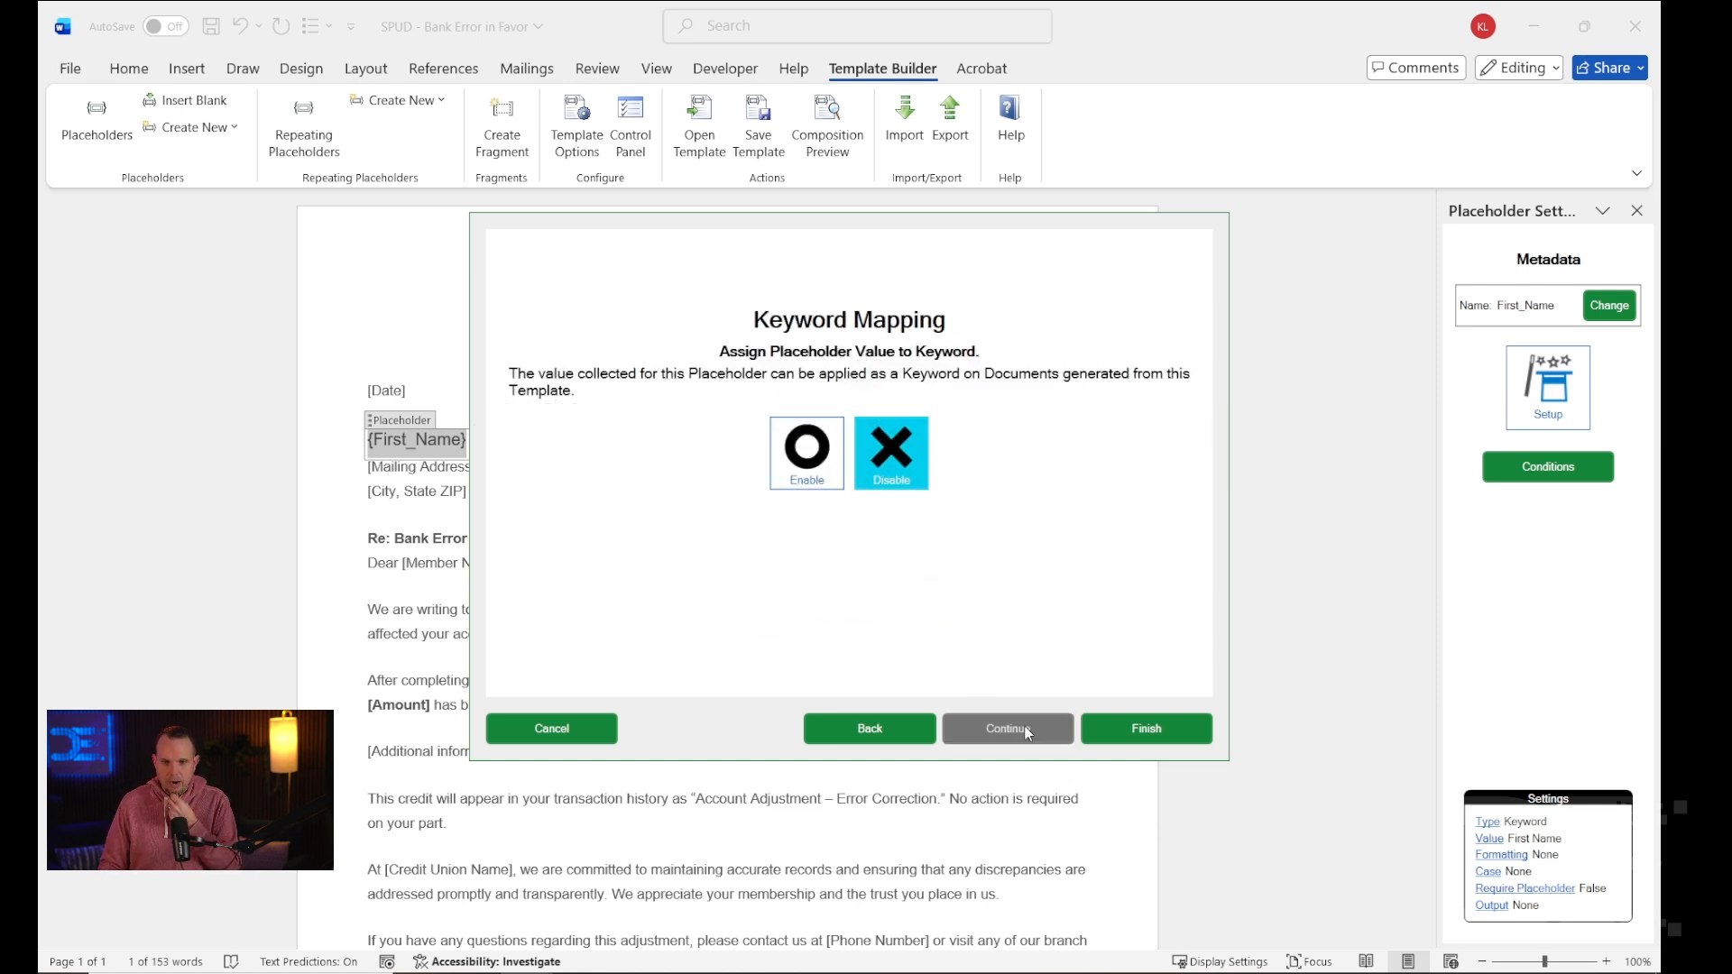
click(1150, 732)
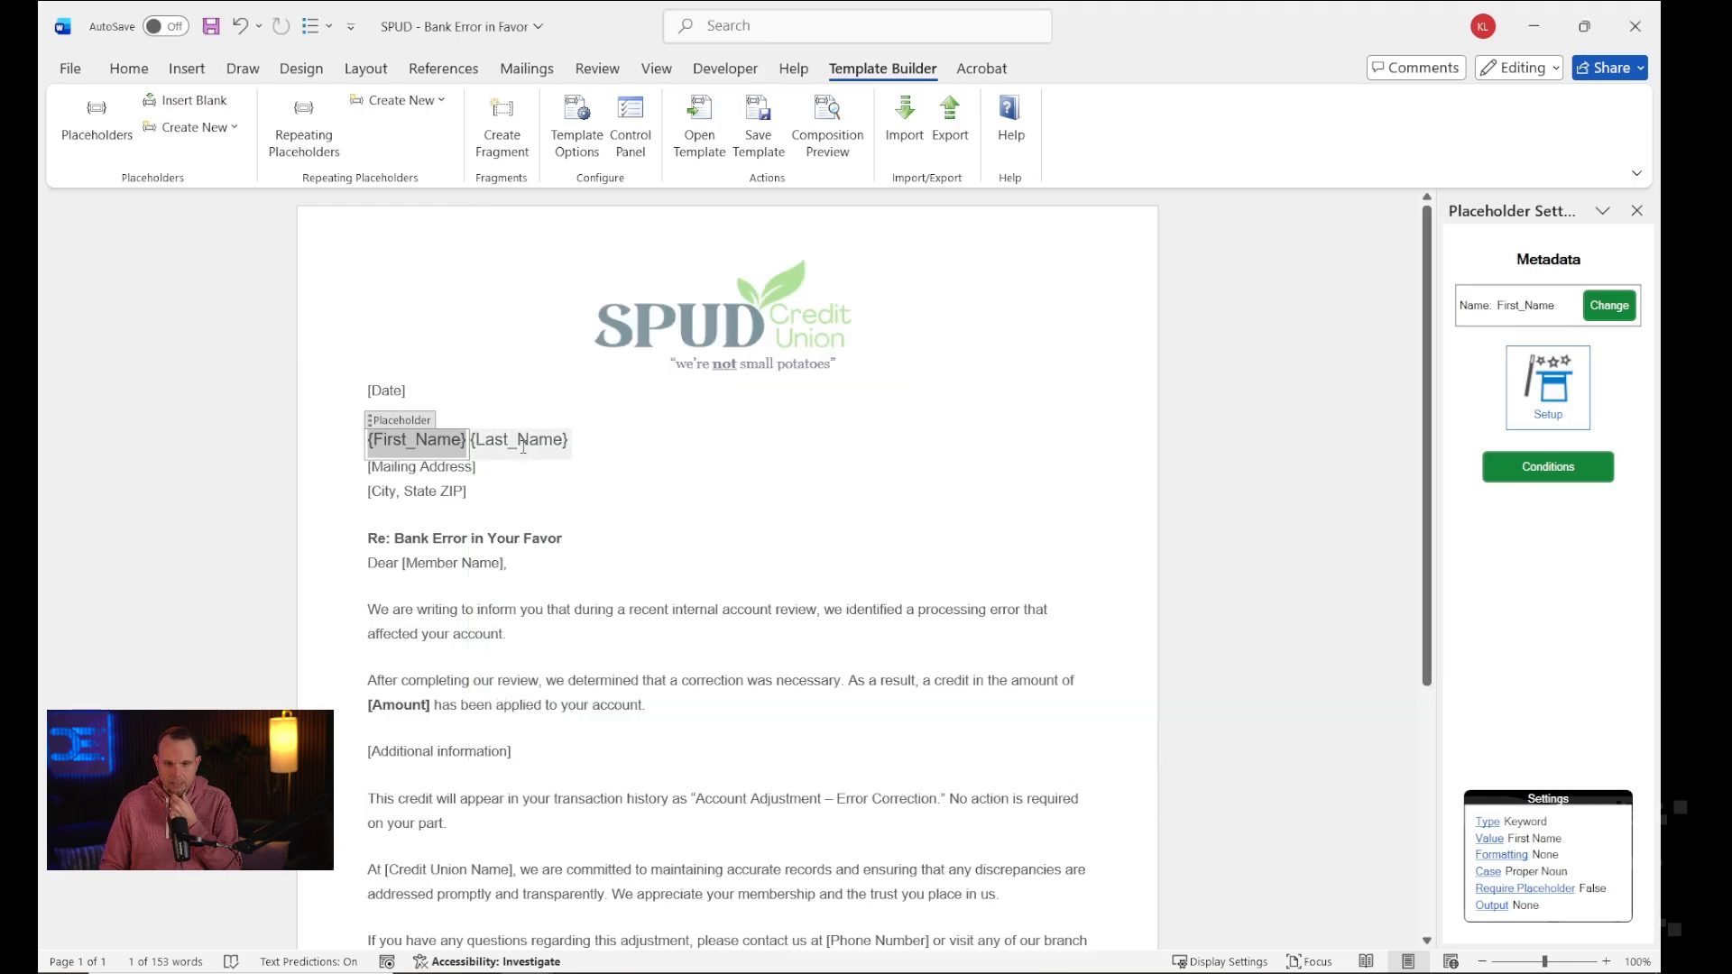
click(1566, 431)
click(1124, 732)
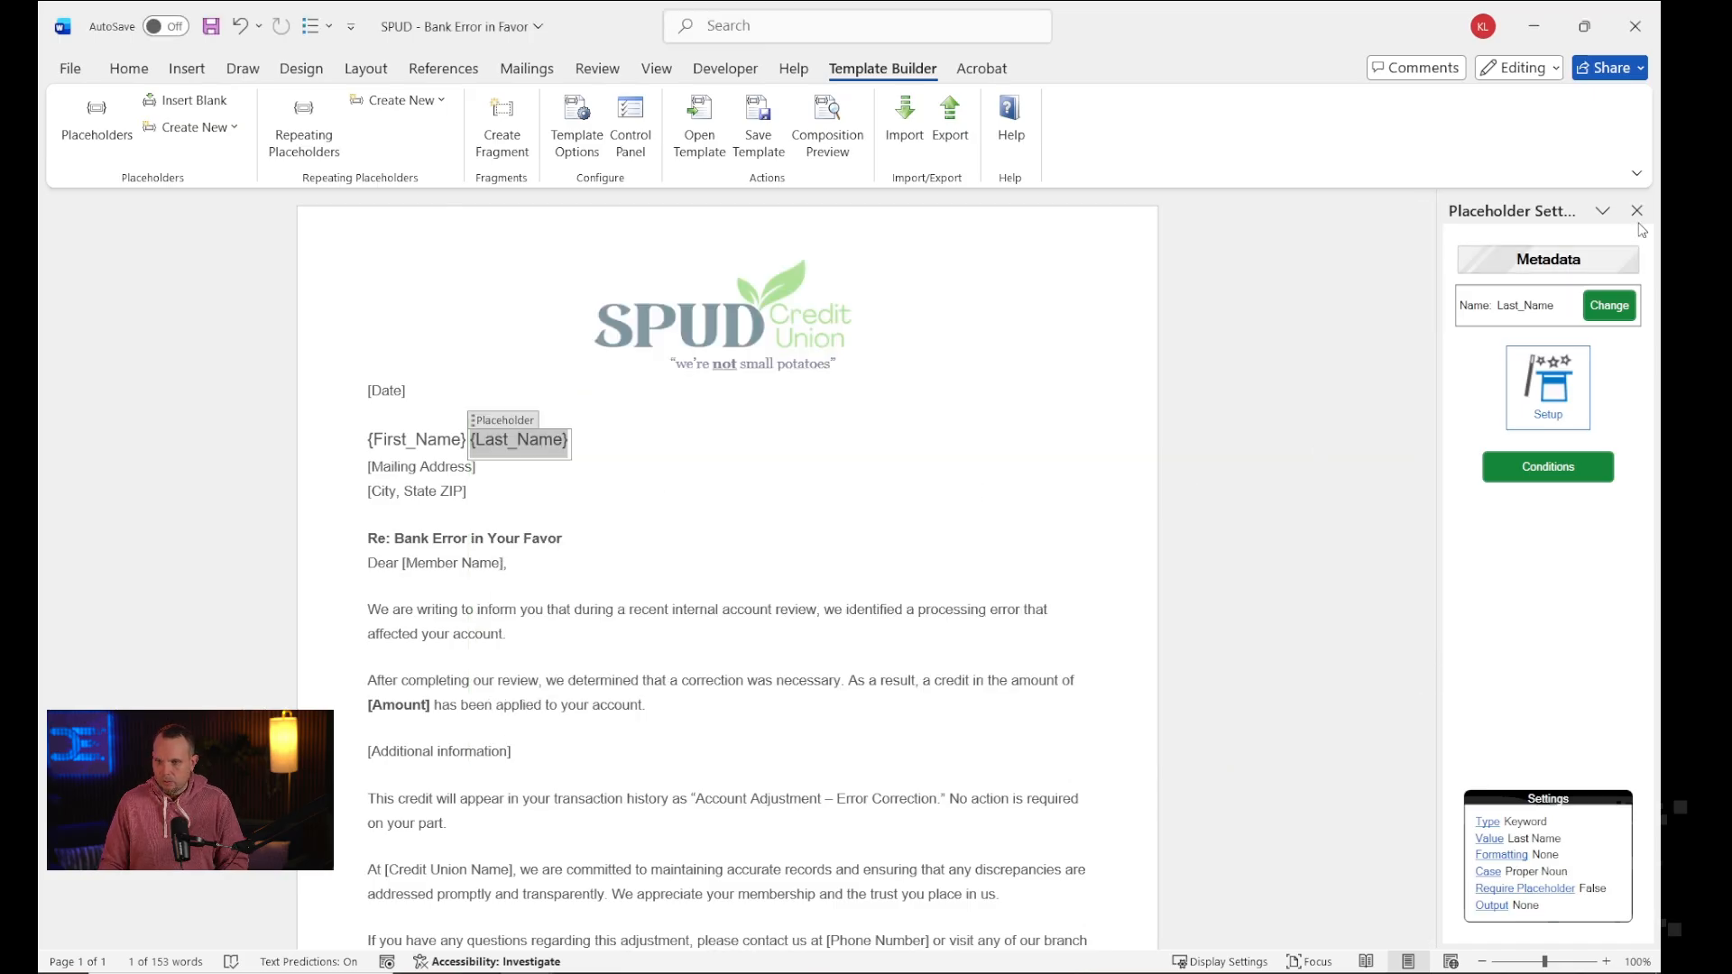
Replace the [Mailing Address] text with the Address keyword placeholder.
click(97, 117)
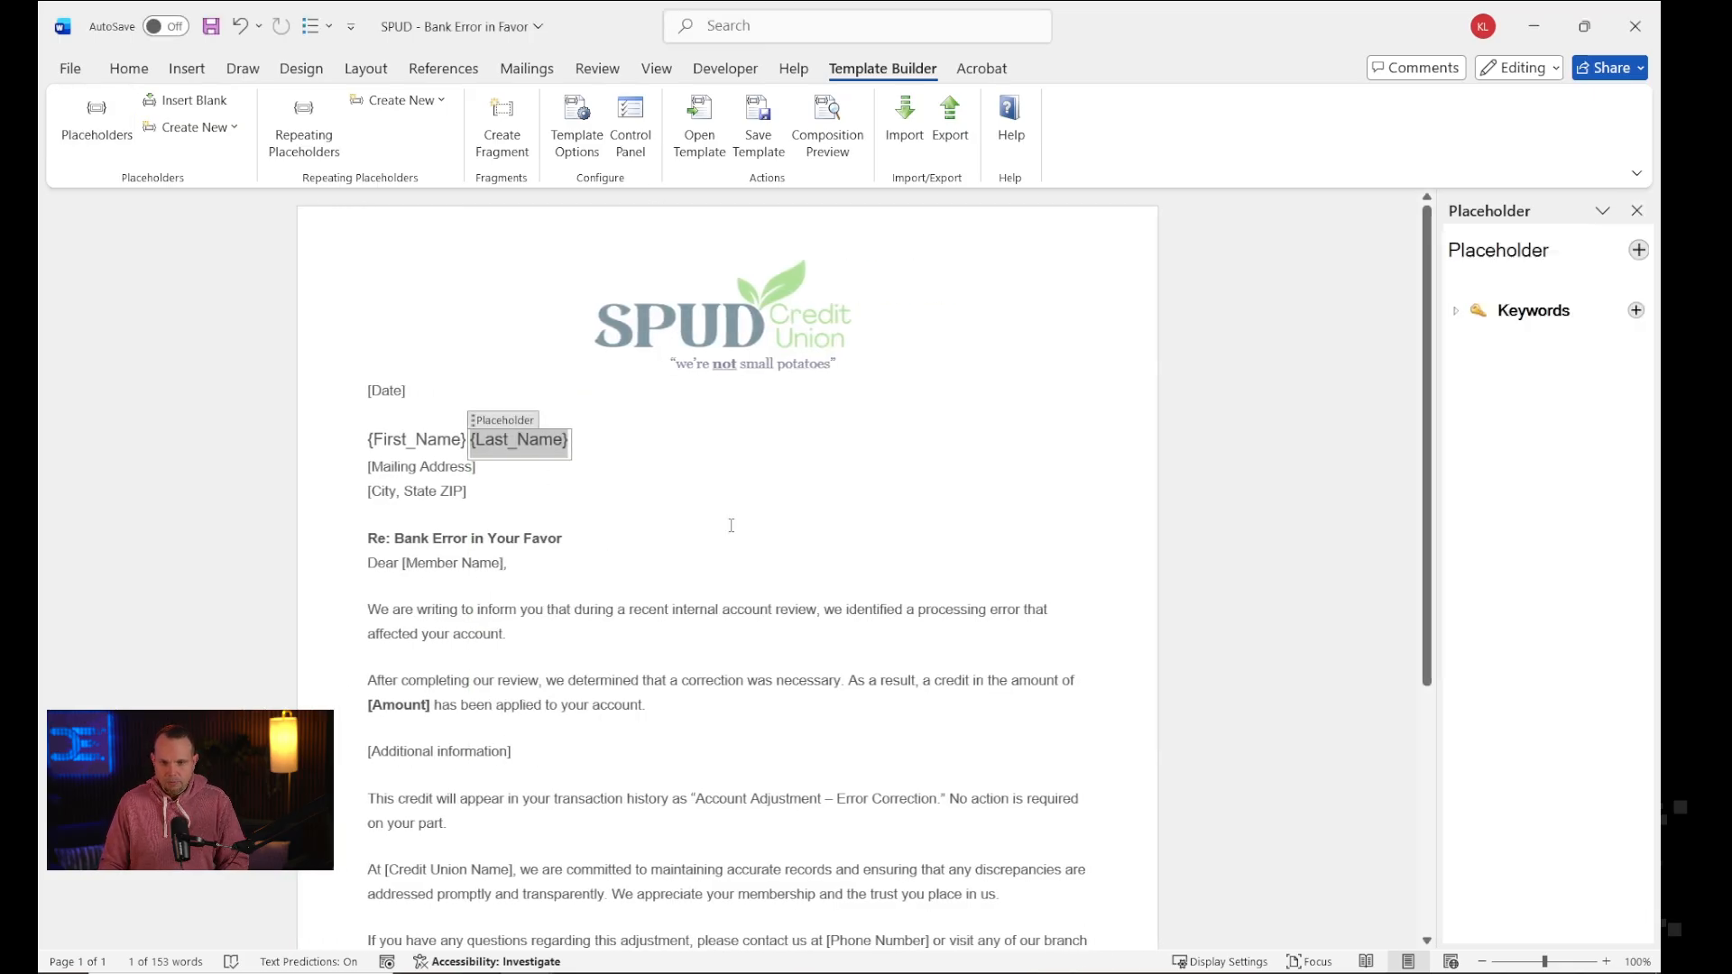
click(1454, 313)
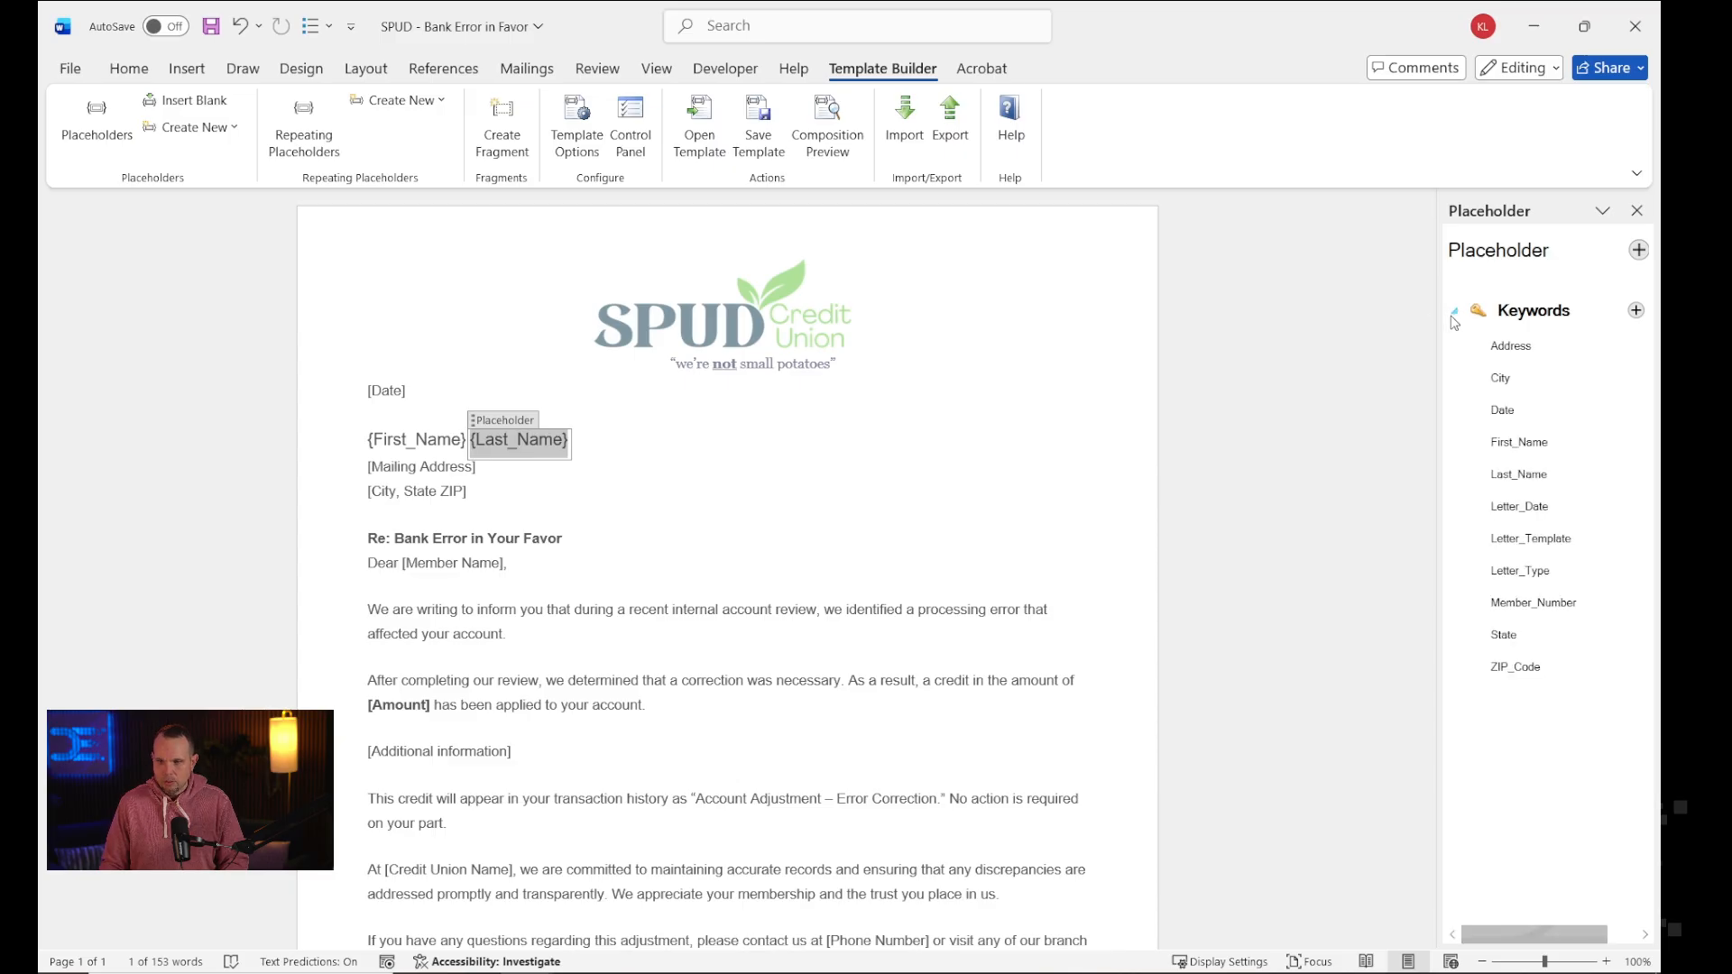
drag(479, 475, 358, 459)
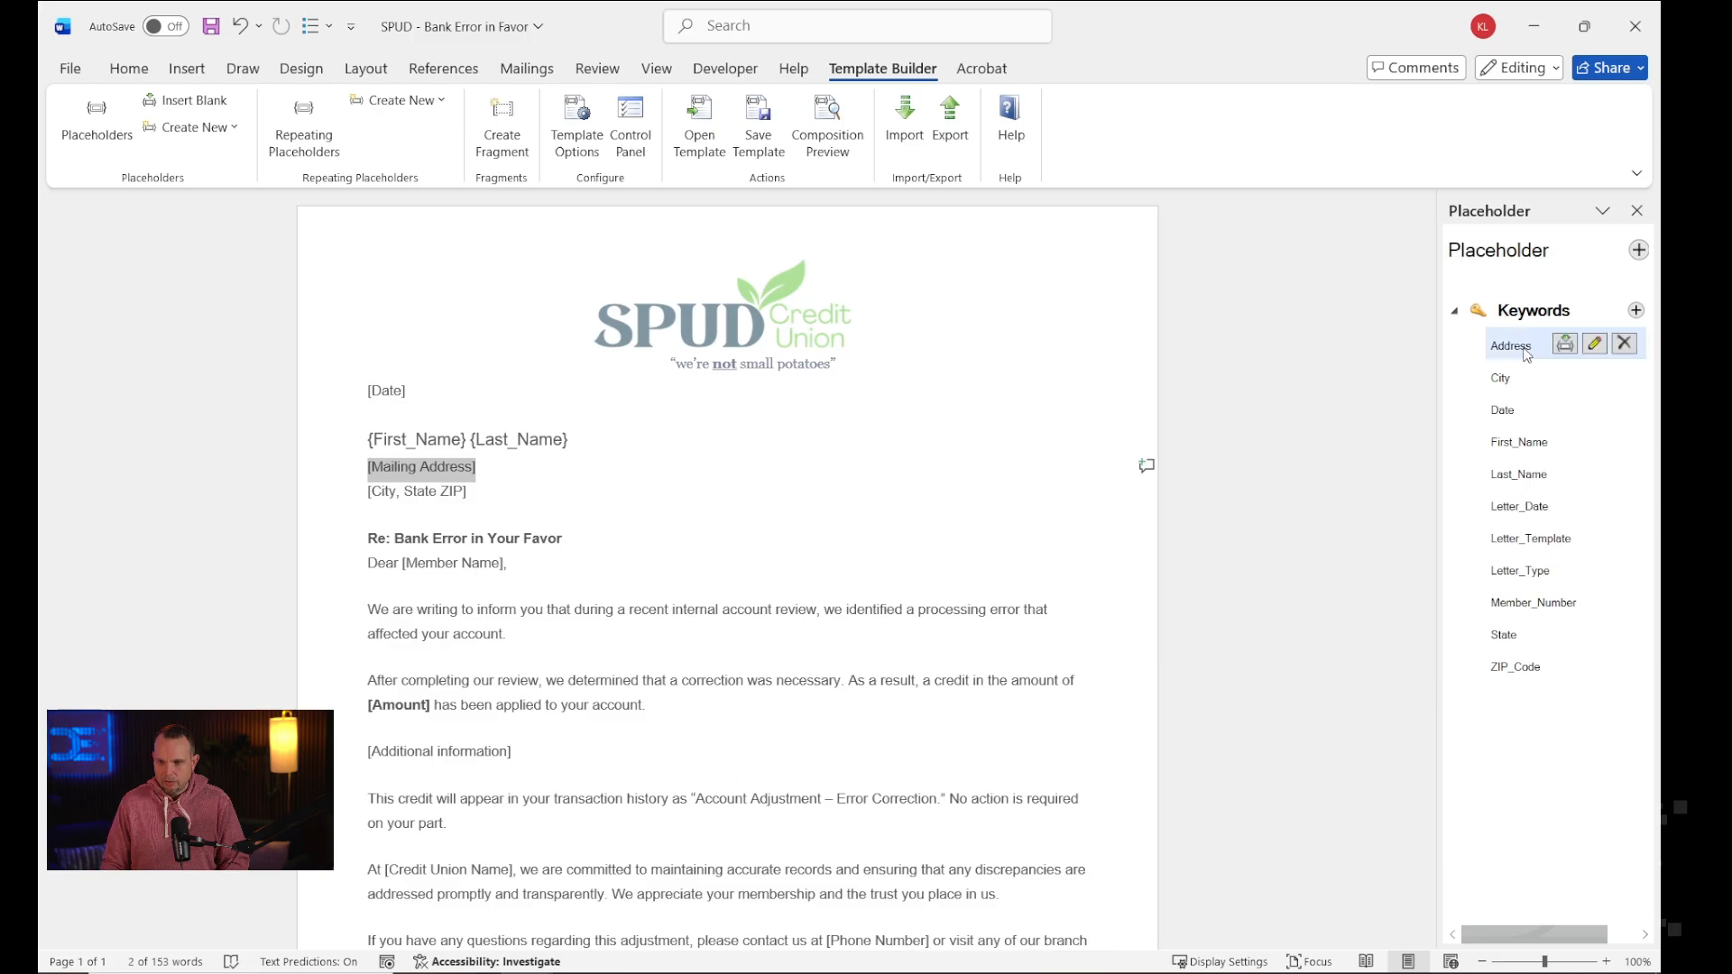
click(1565, 346)
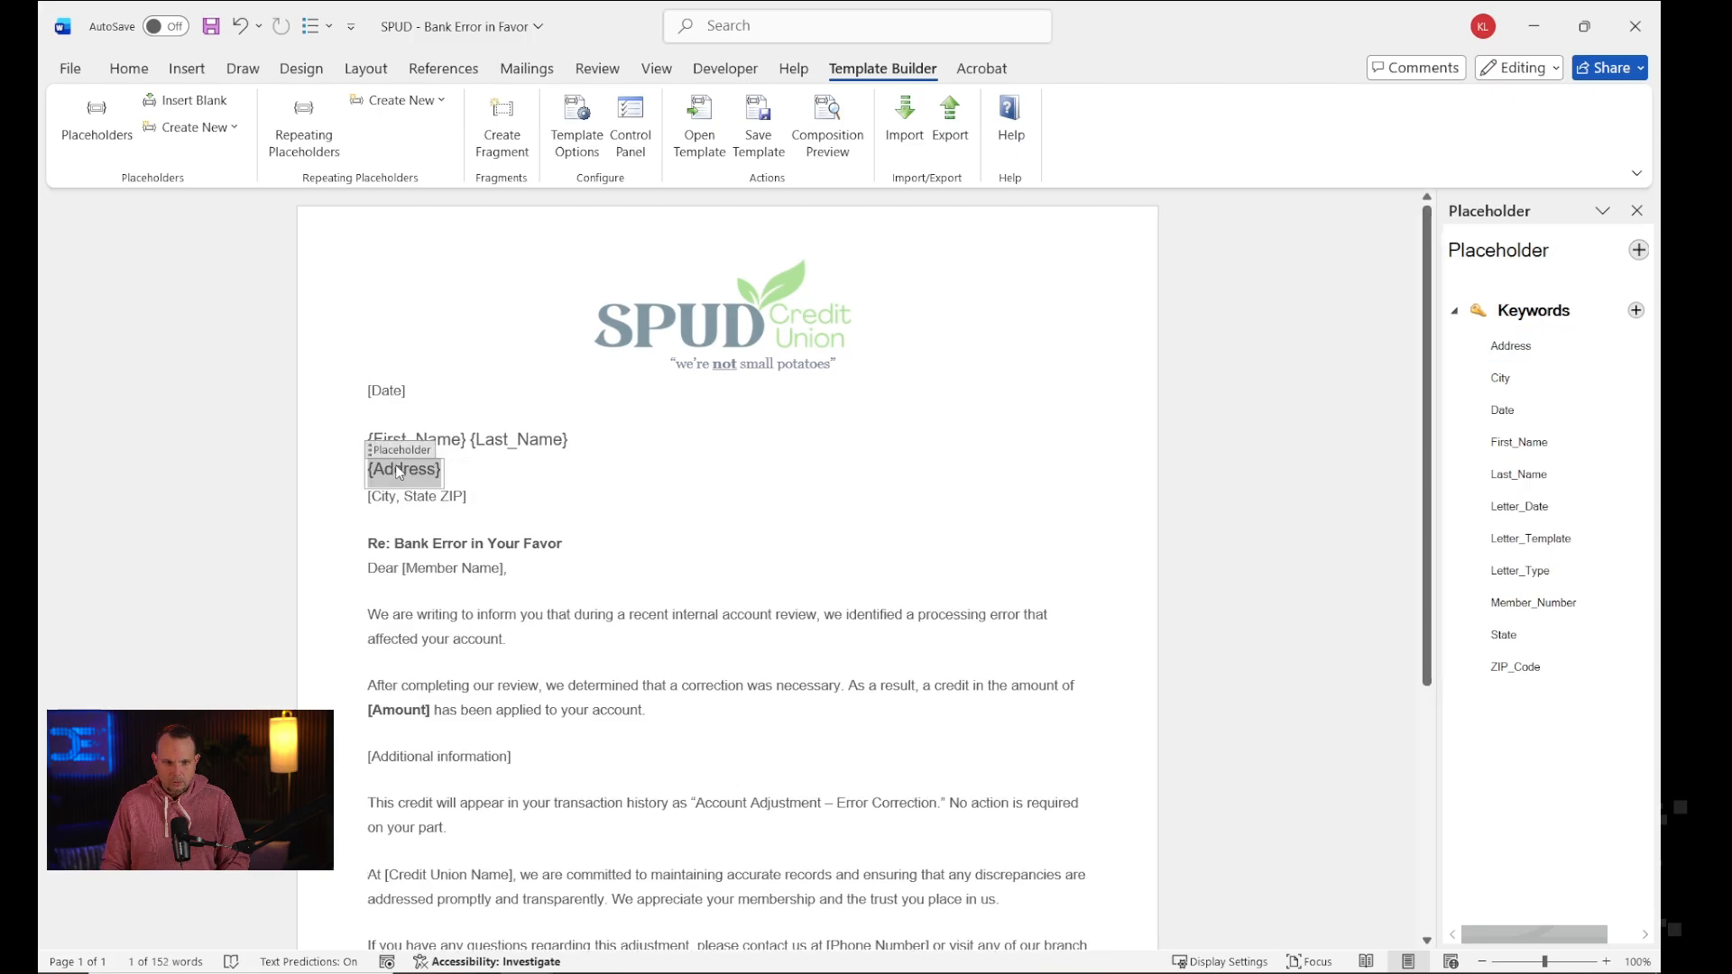
Replace the [City, State ZIP] text with the City placeholder, a comma and the State placeholder.
click(492, 494)
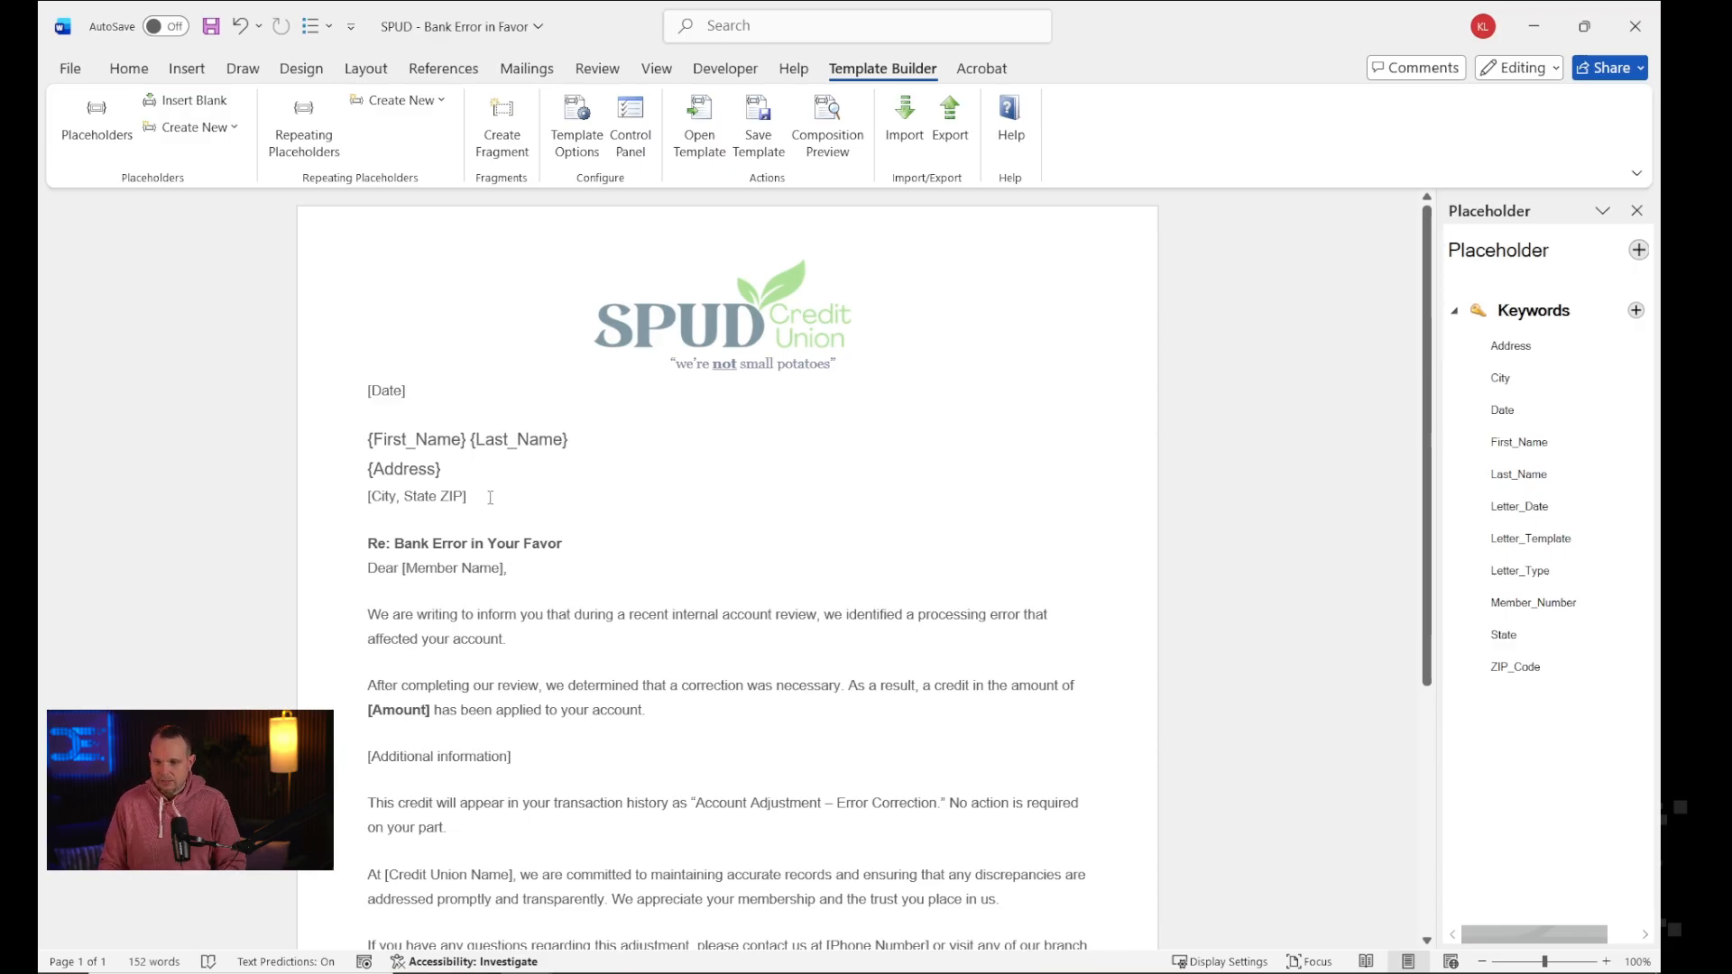
drag(490, 497, 365, 497)
click(1542, 377)
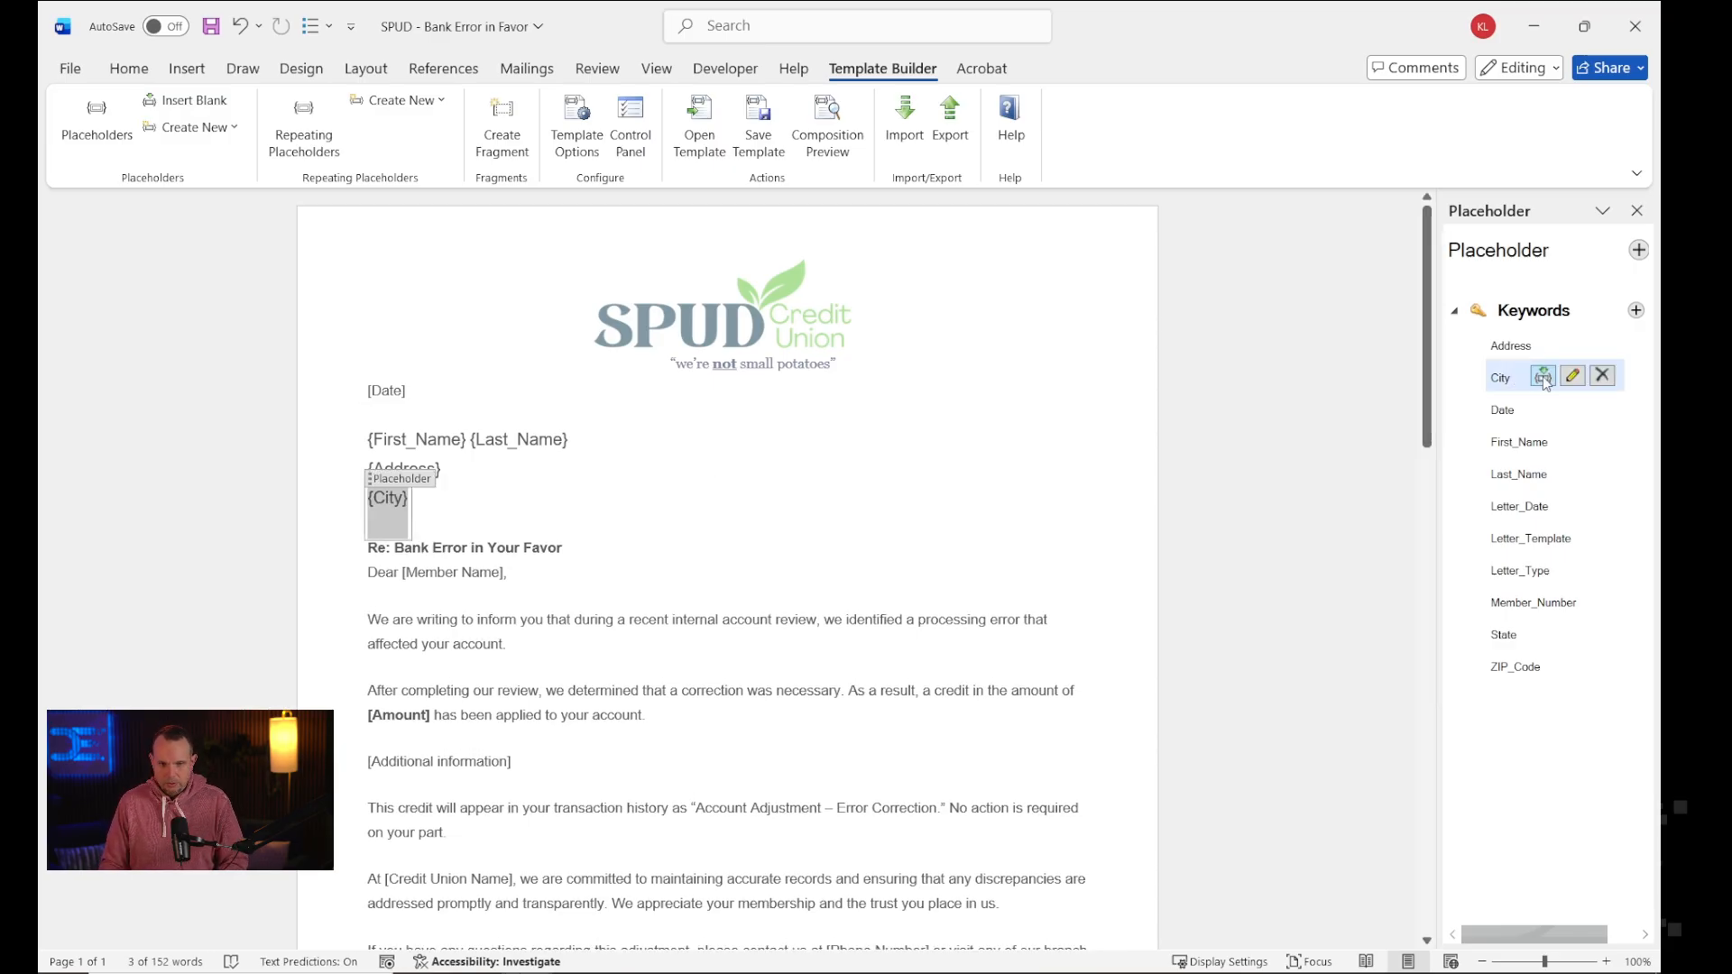
click(441, 505)
text(,)
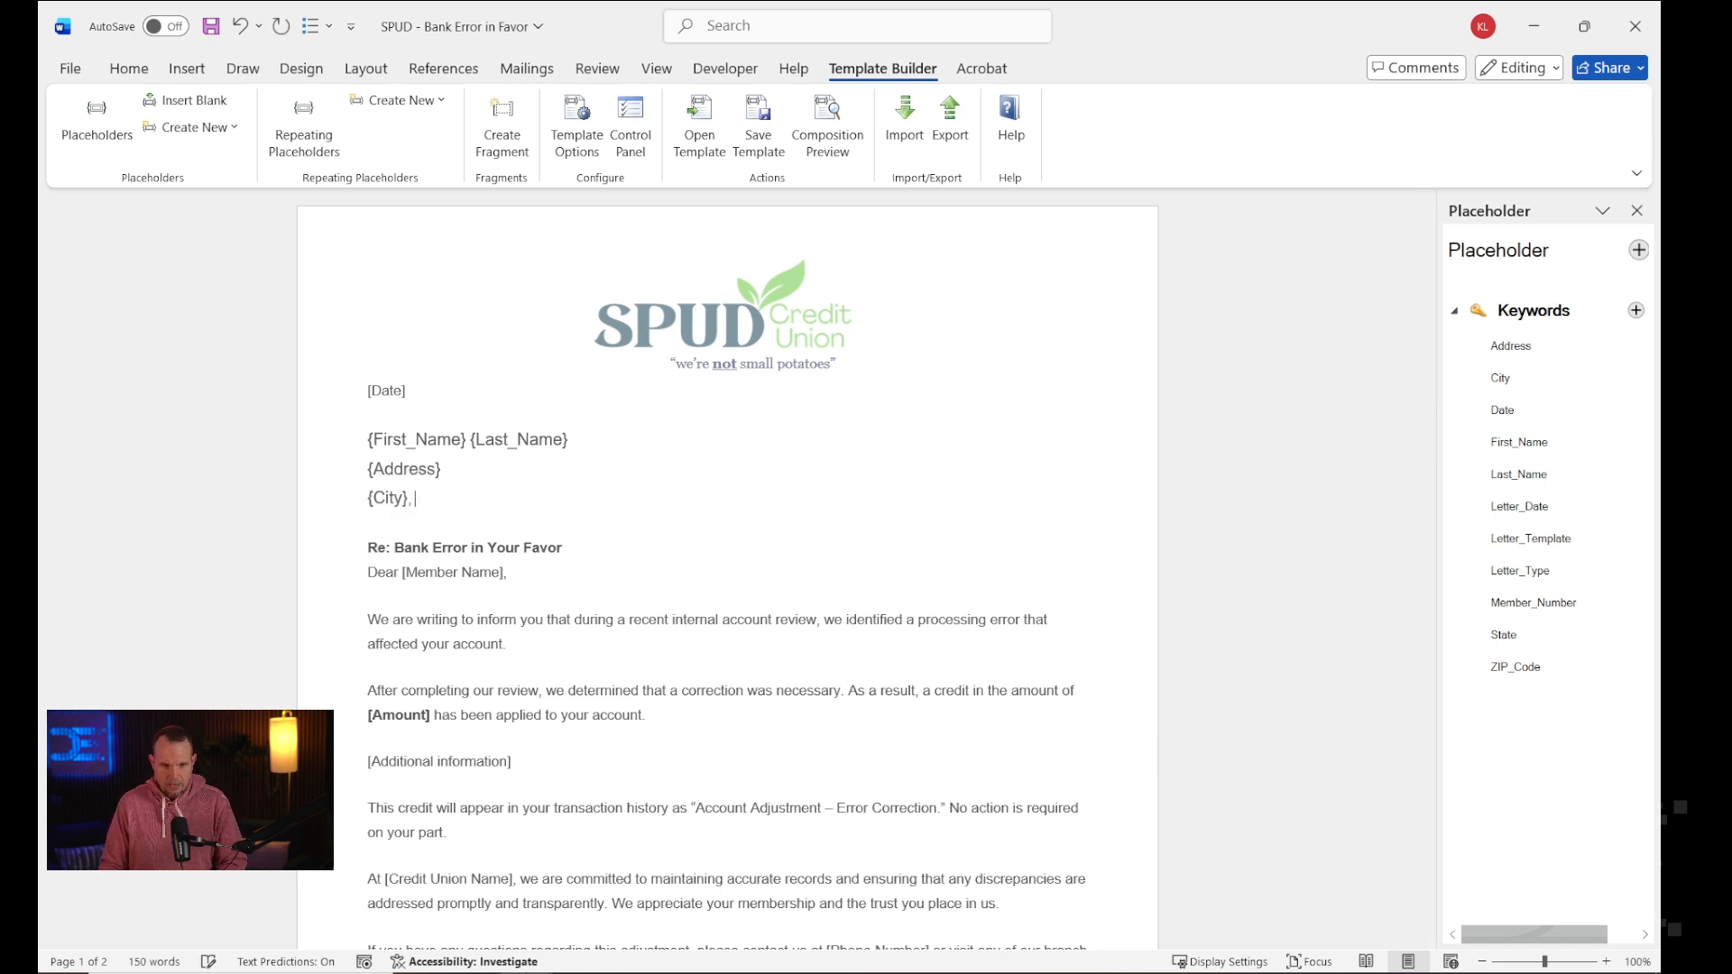
click(1550, 633)
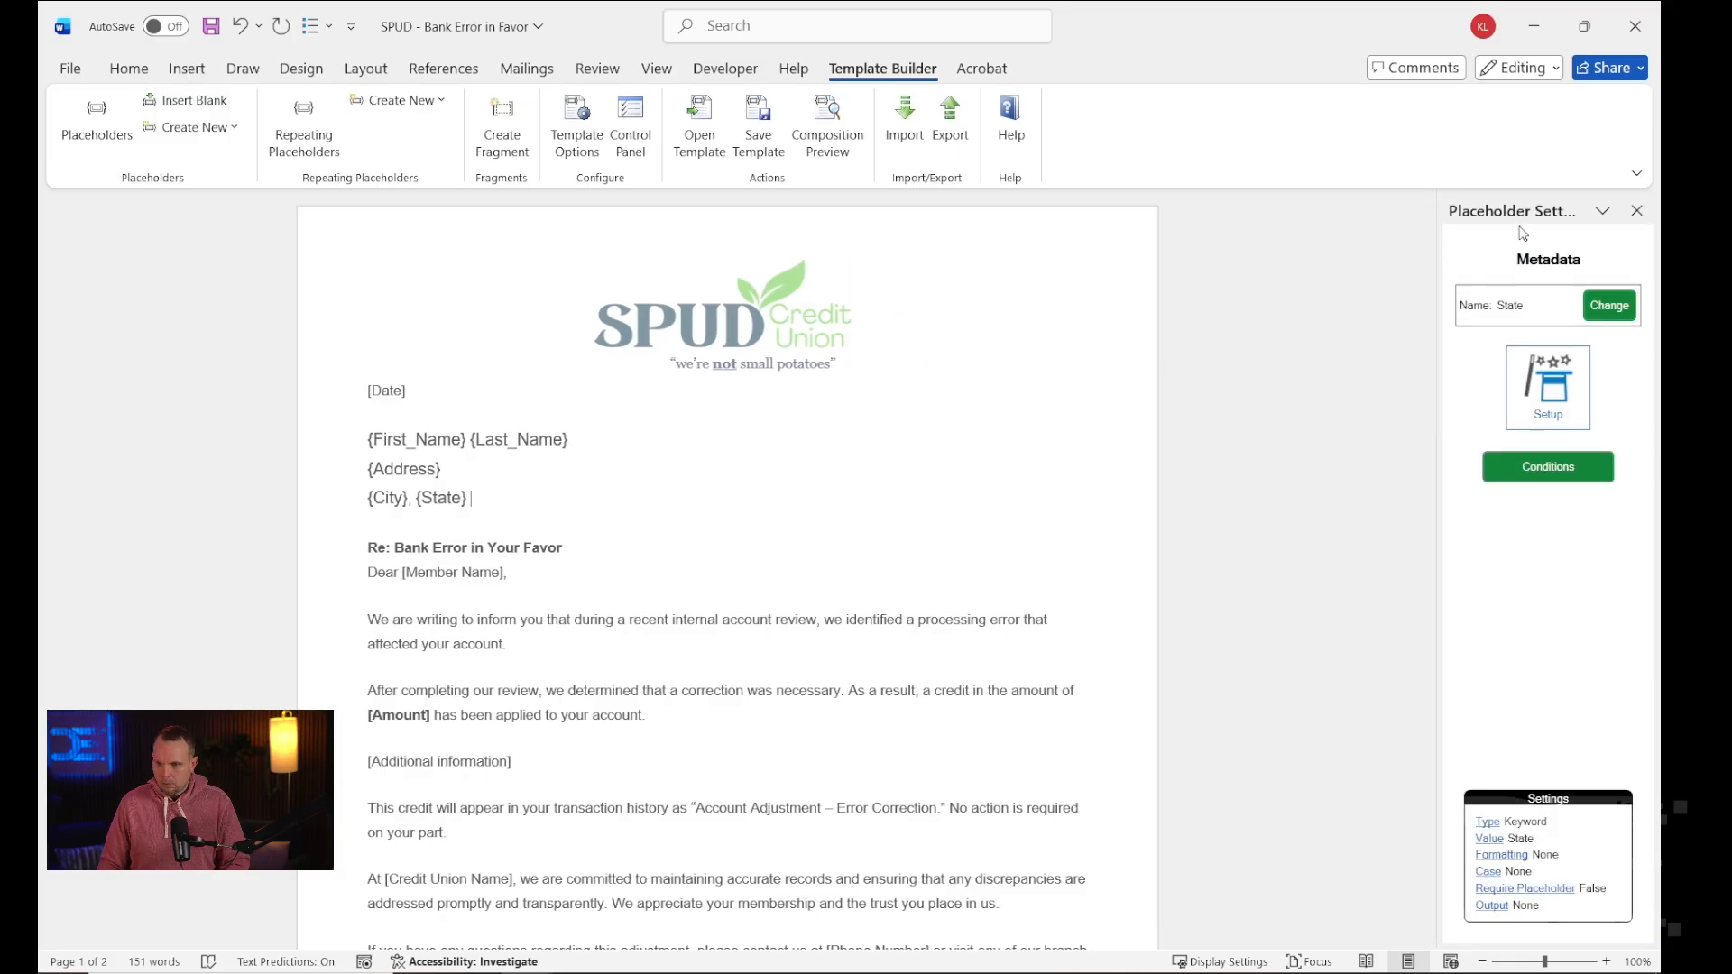
Insert the ZIP_Code keyword placeholder after the State placeholder in the address block.
click(96, 118)
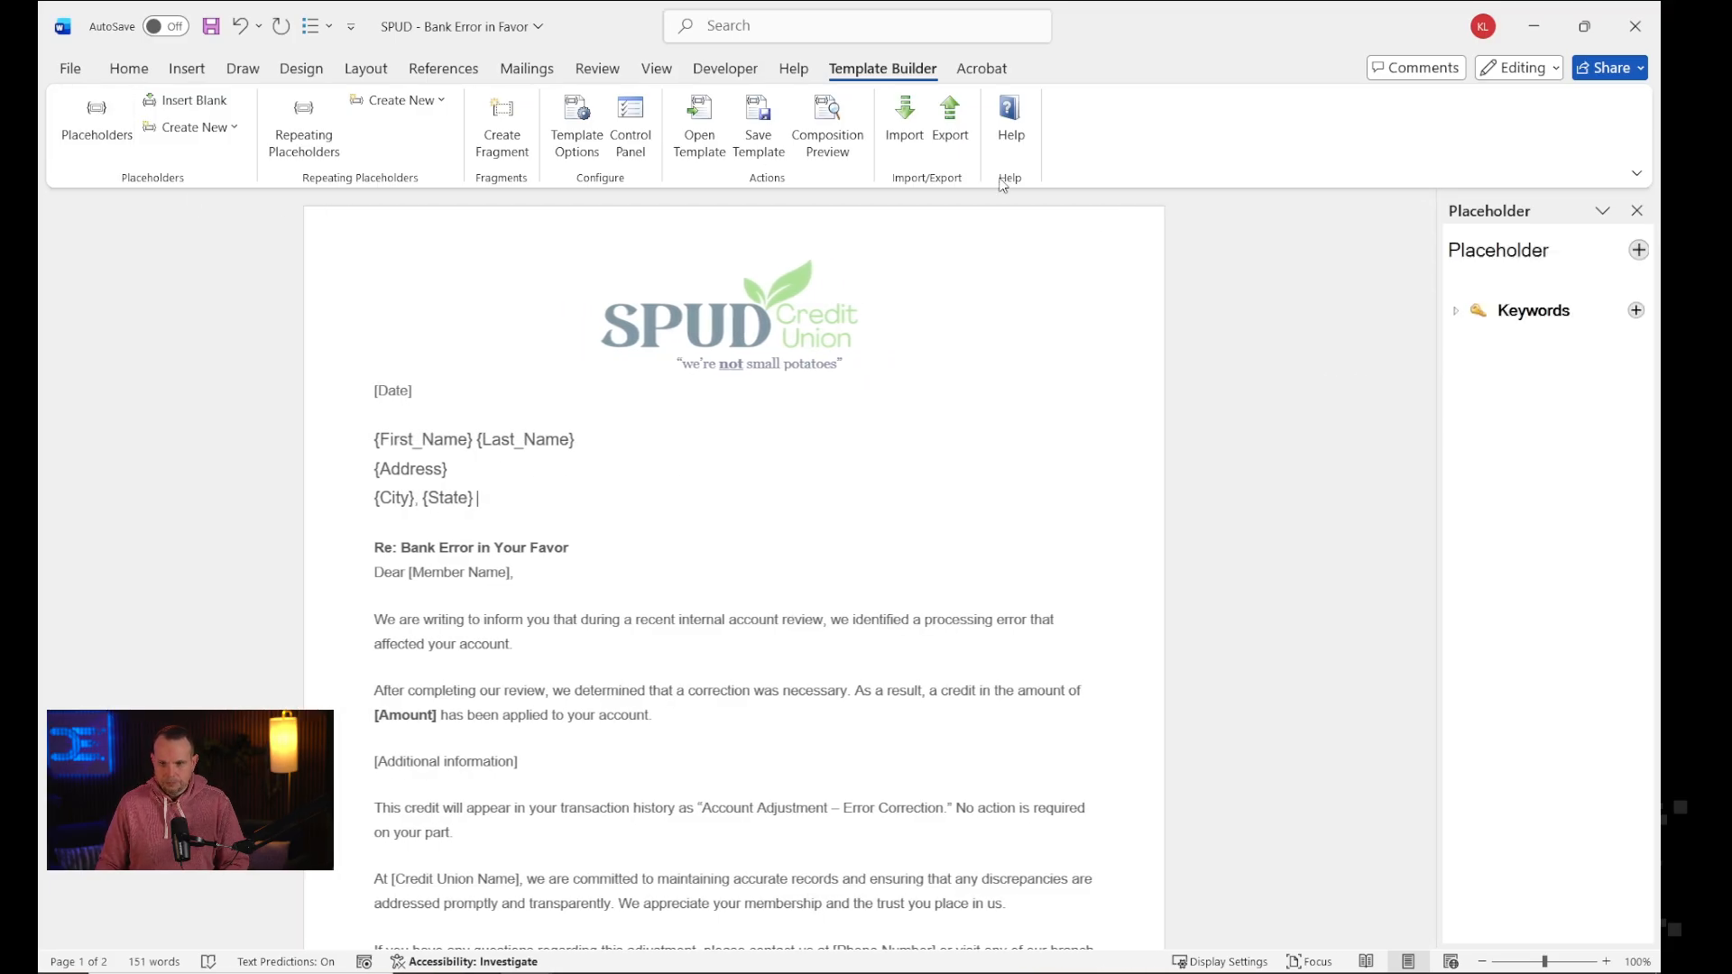
click(1457, 311)
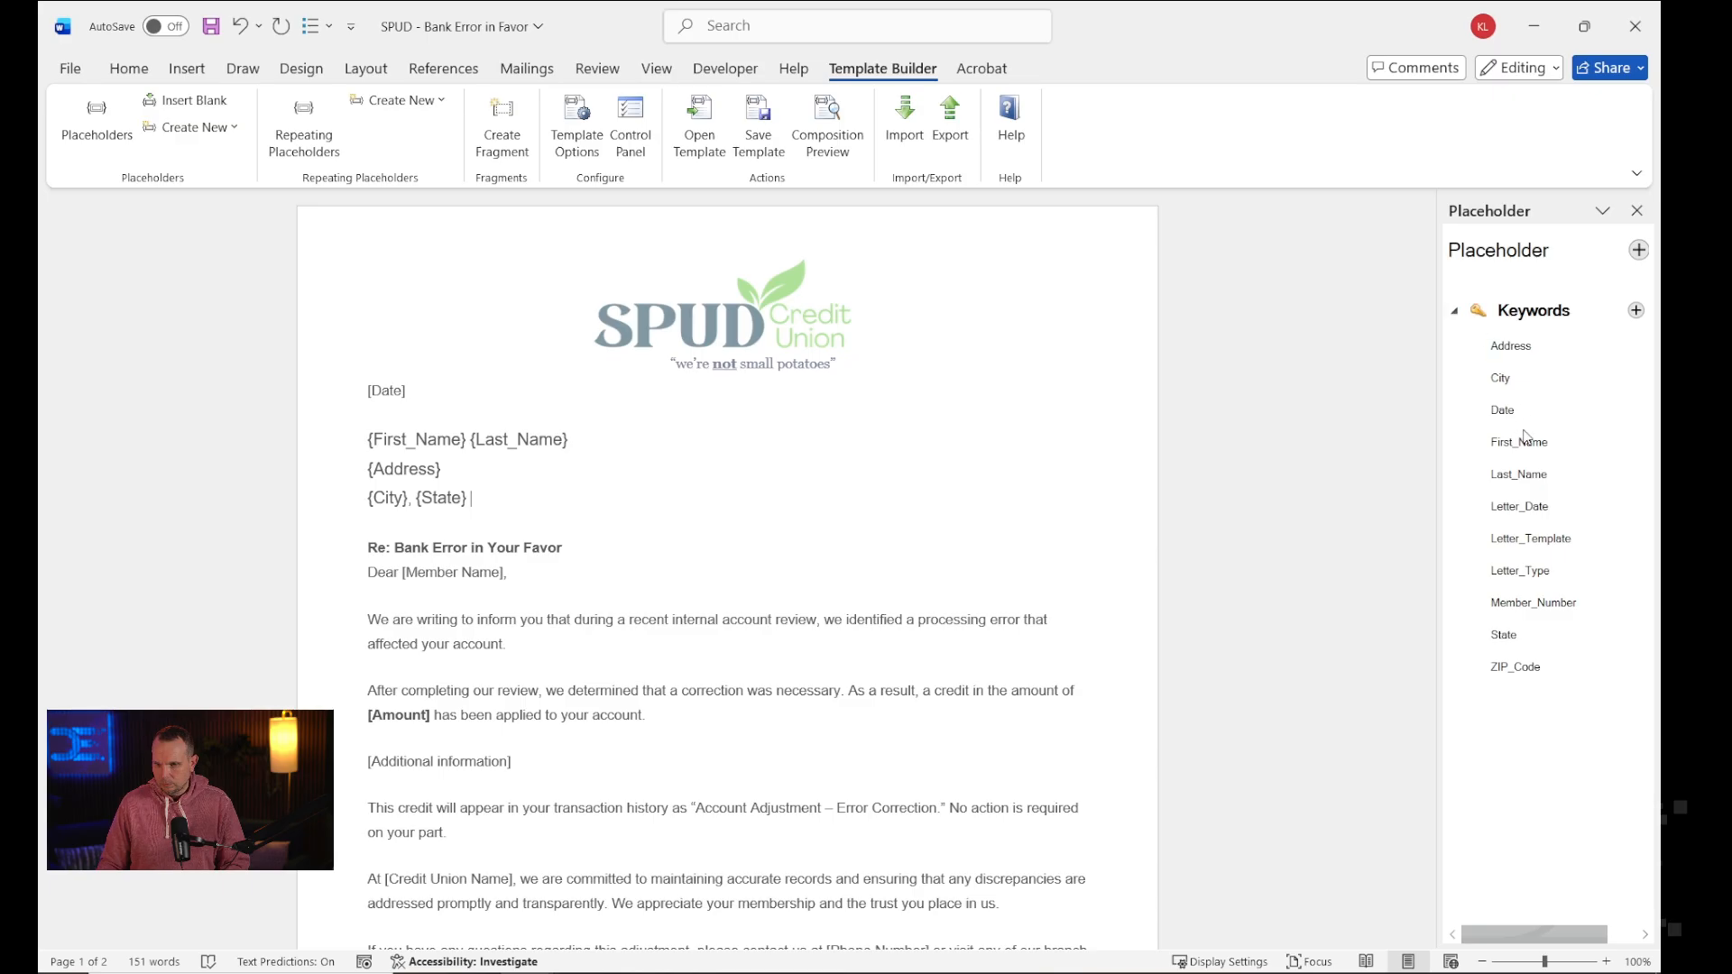
mouse_move(1517, 676)
click(1574, 668)
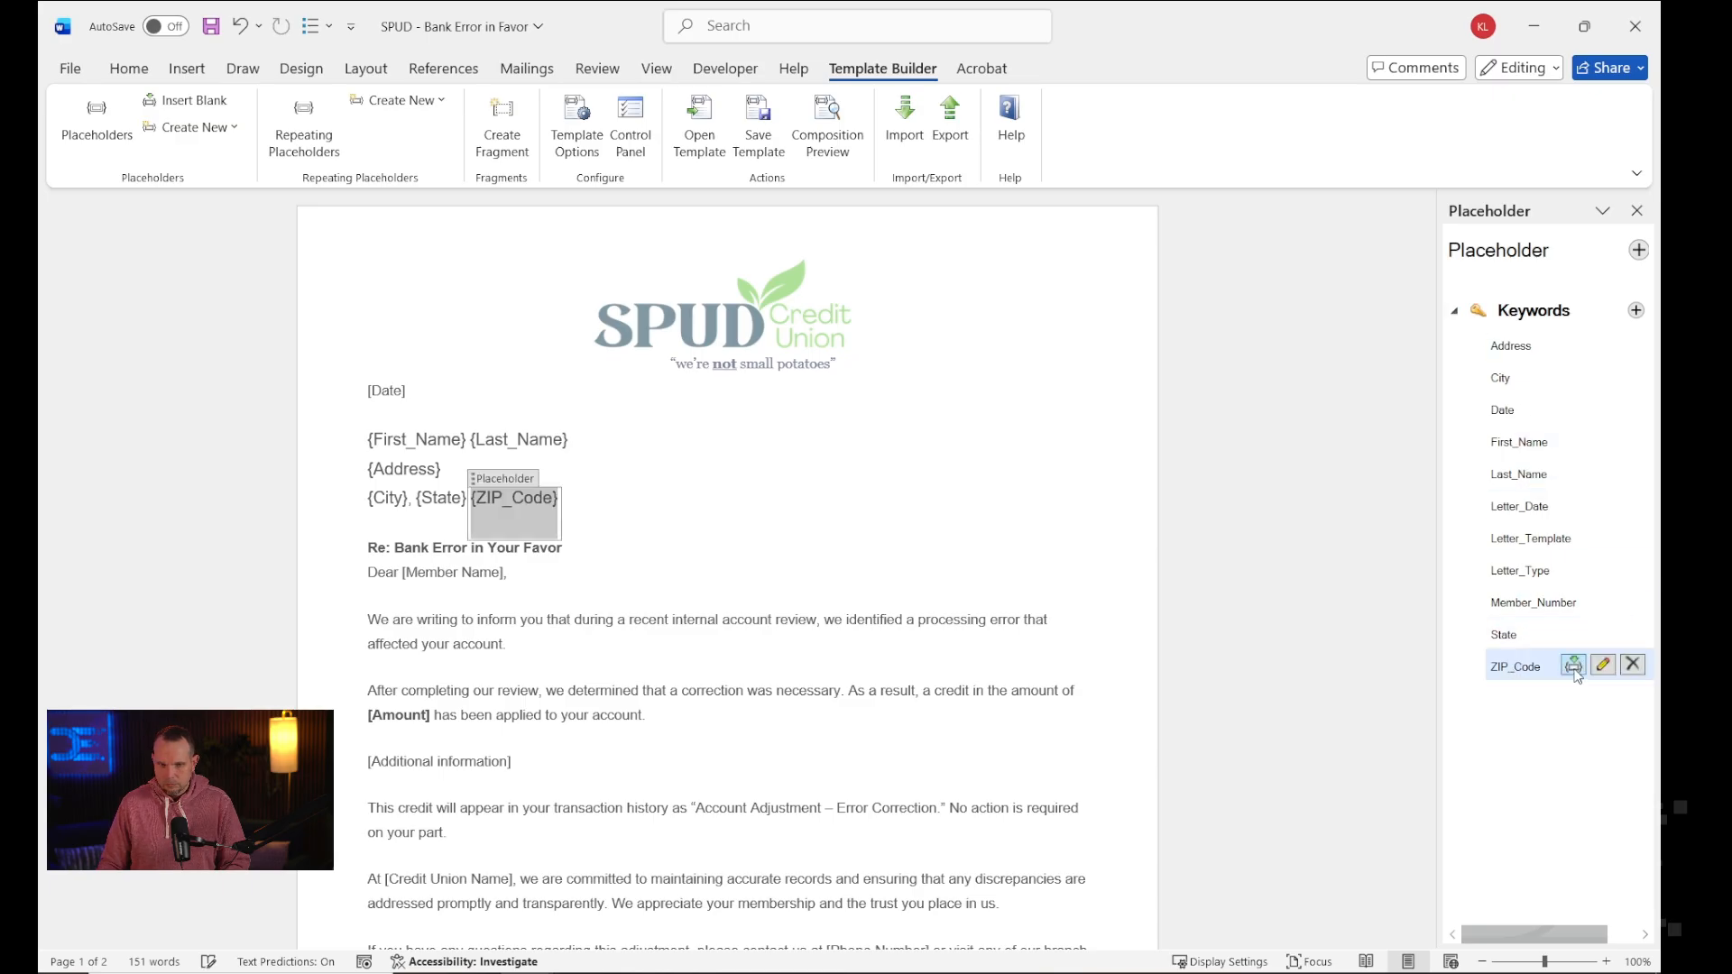
click(746, 473)
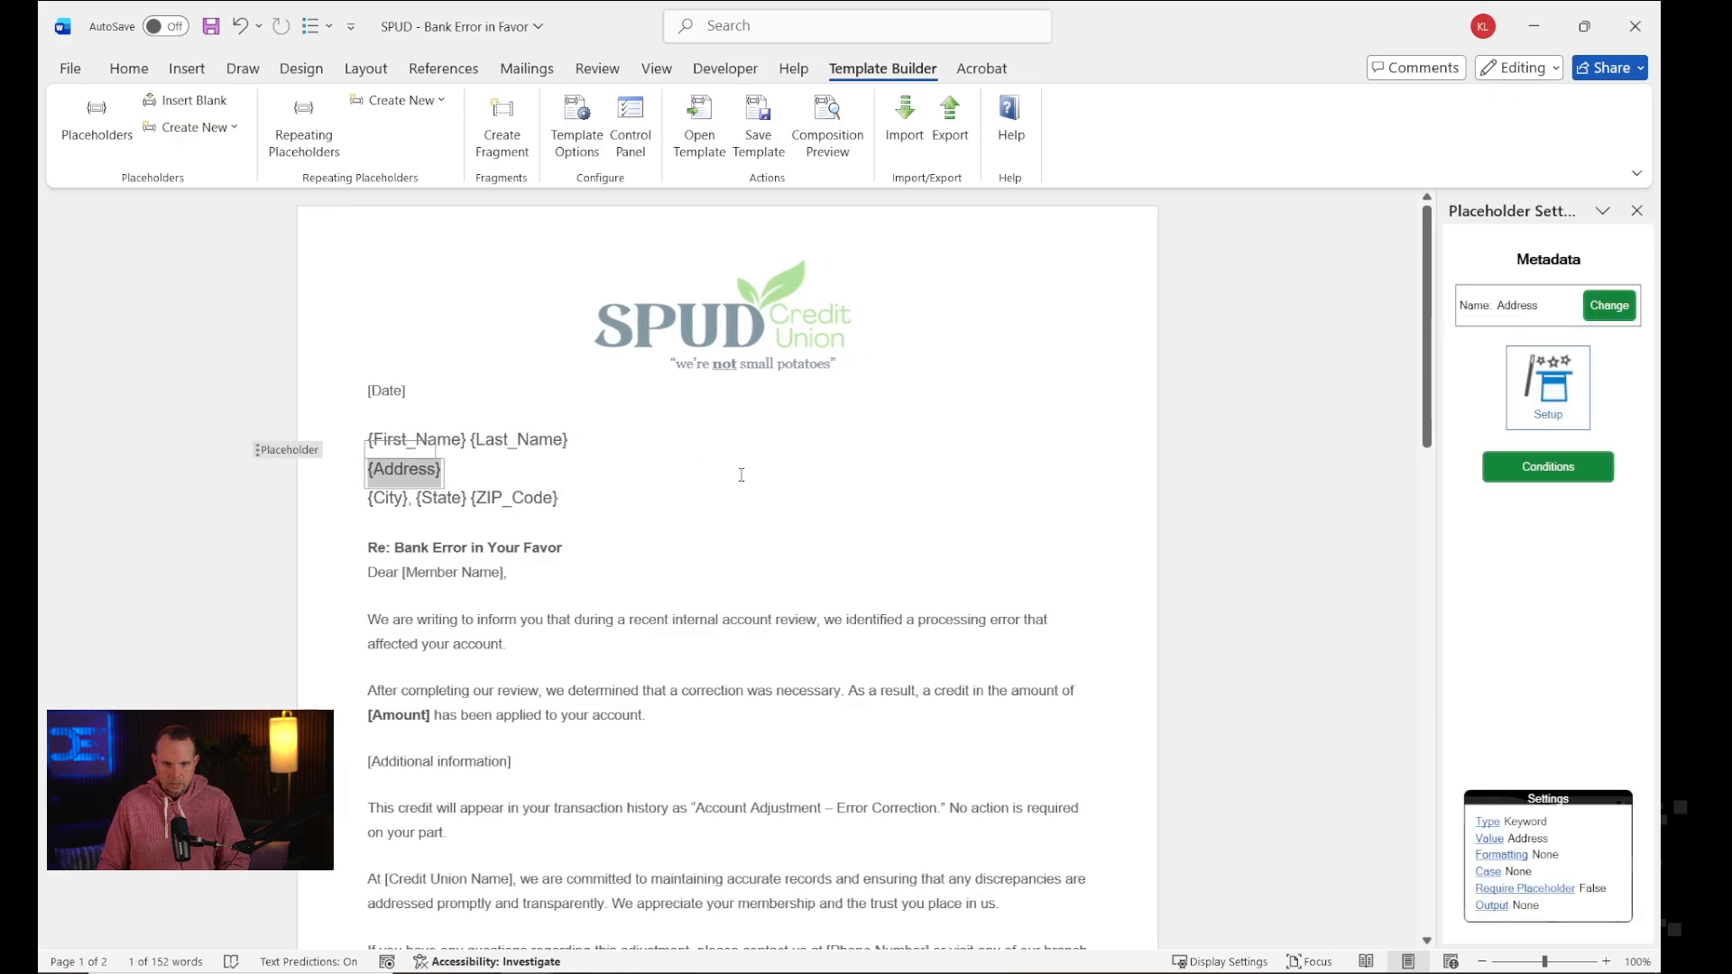
click(701, 491)
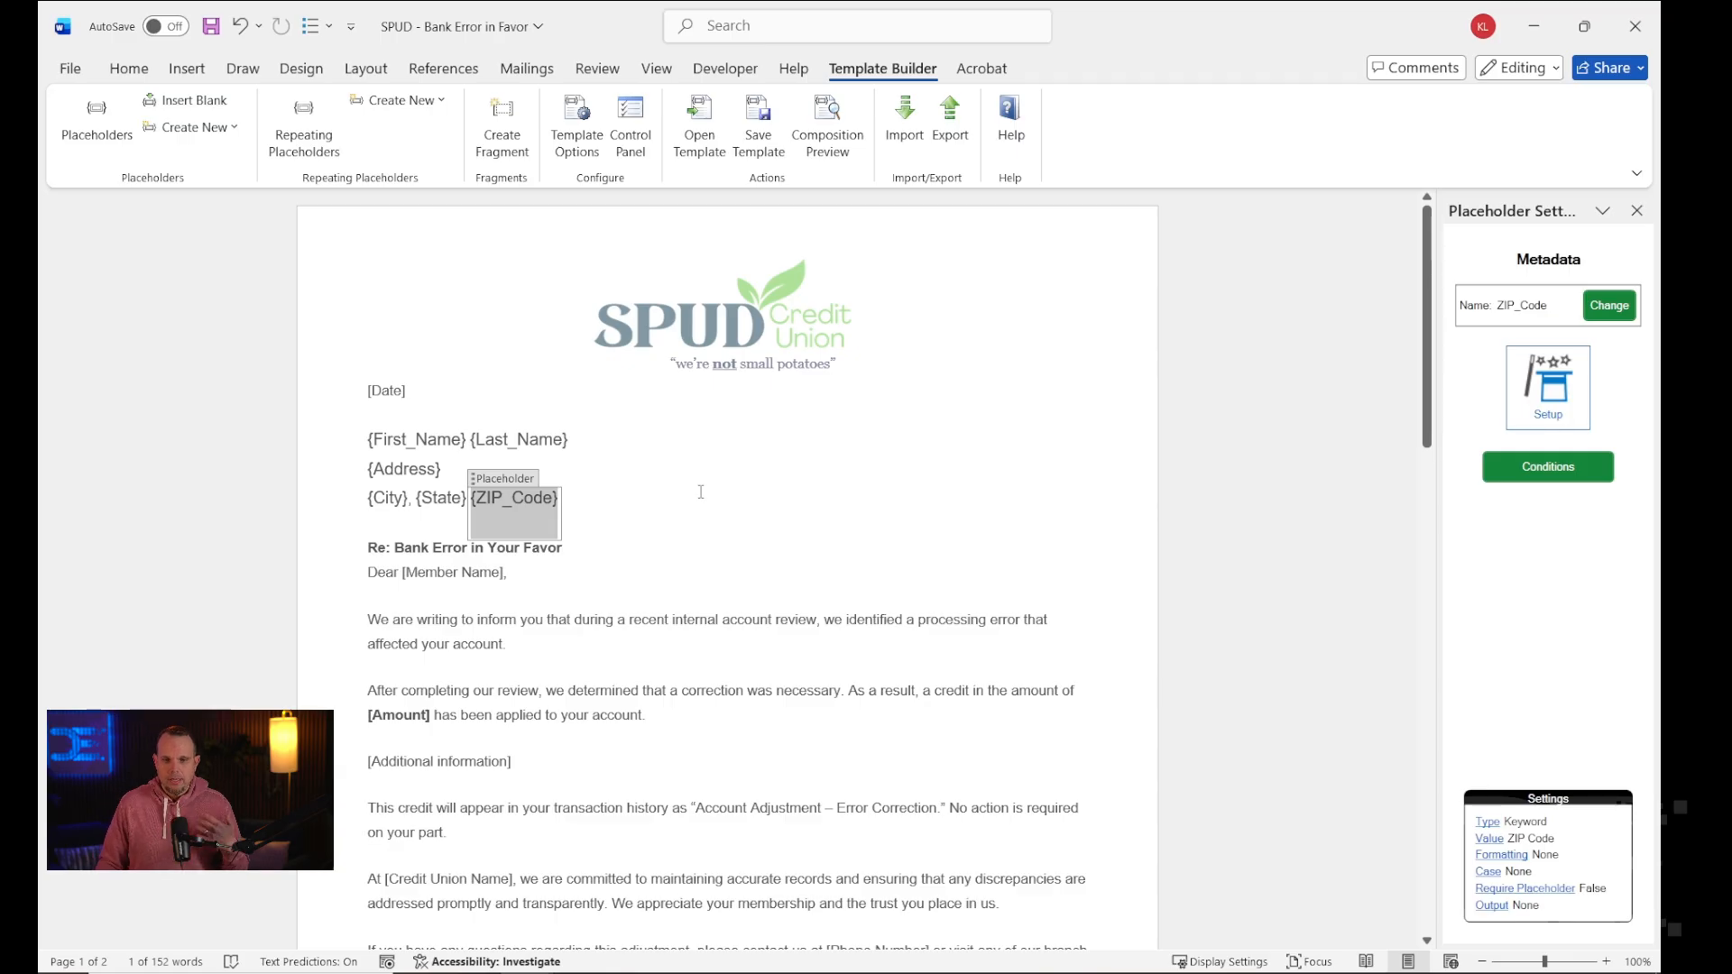
Start a composition preview with a document as the test source and narrow the retrieval to the SPUD Credit Union group.
click(821, 142)
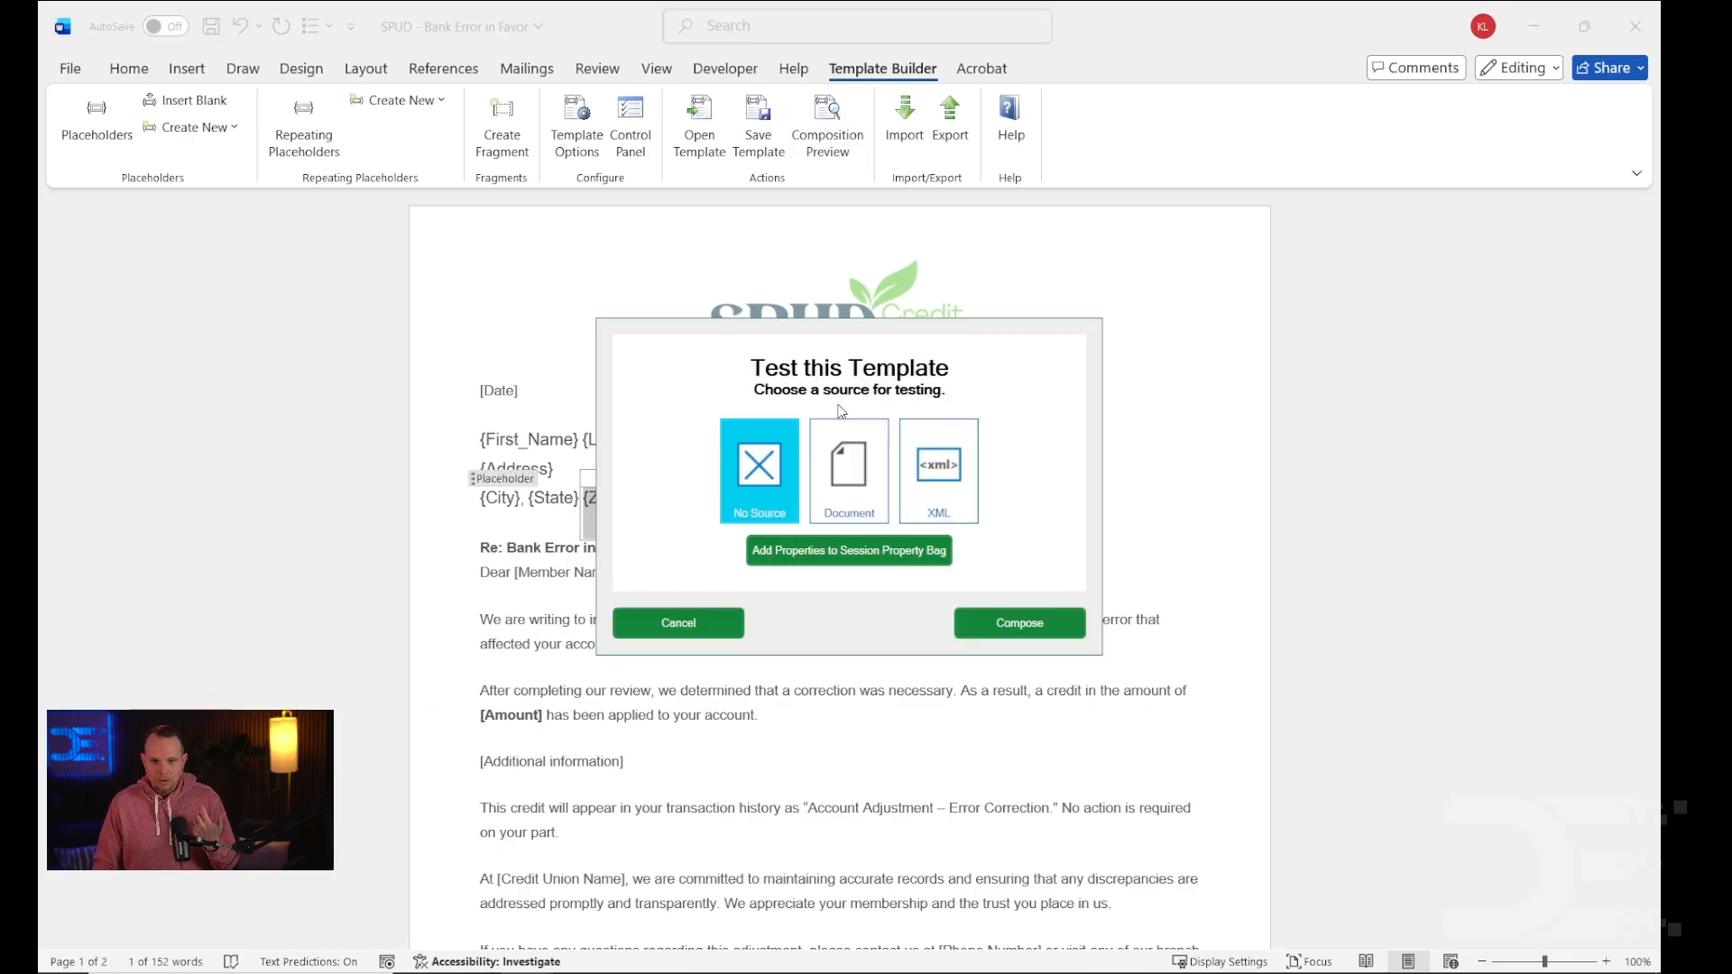
click(846, 465)
click(980, 624)
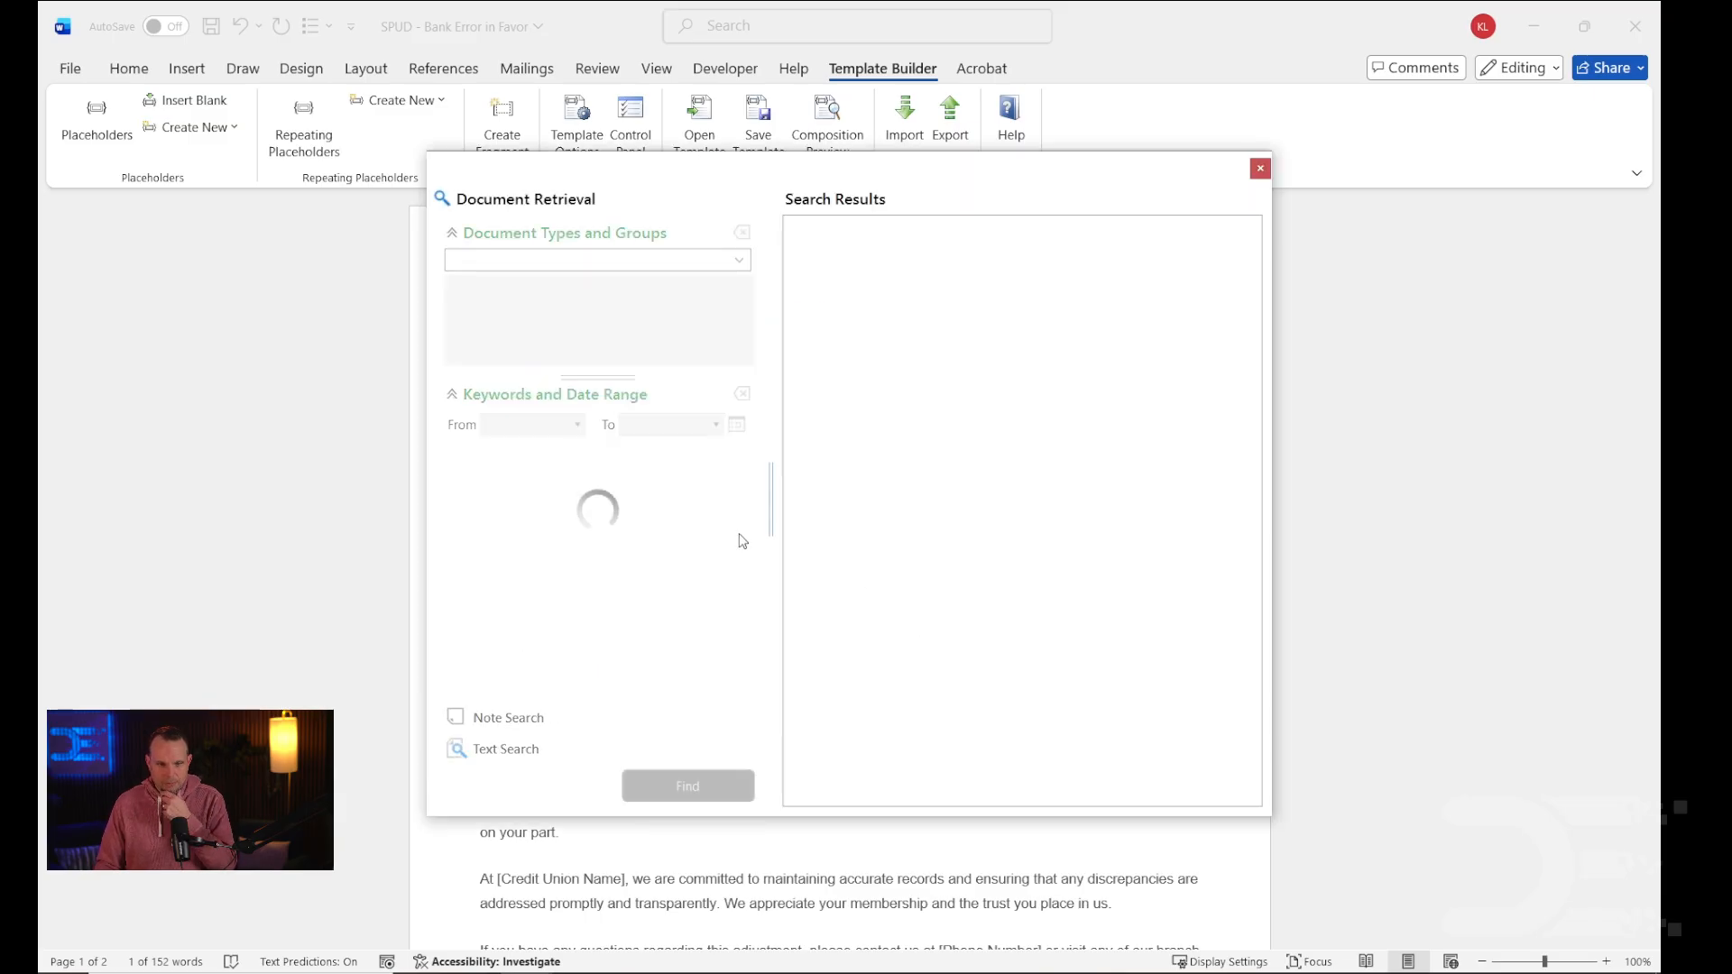
click(751, 268)
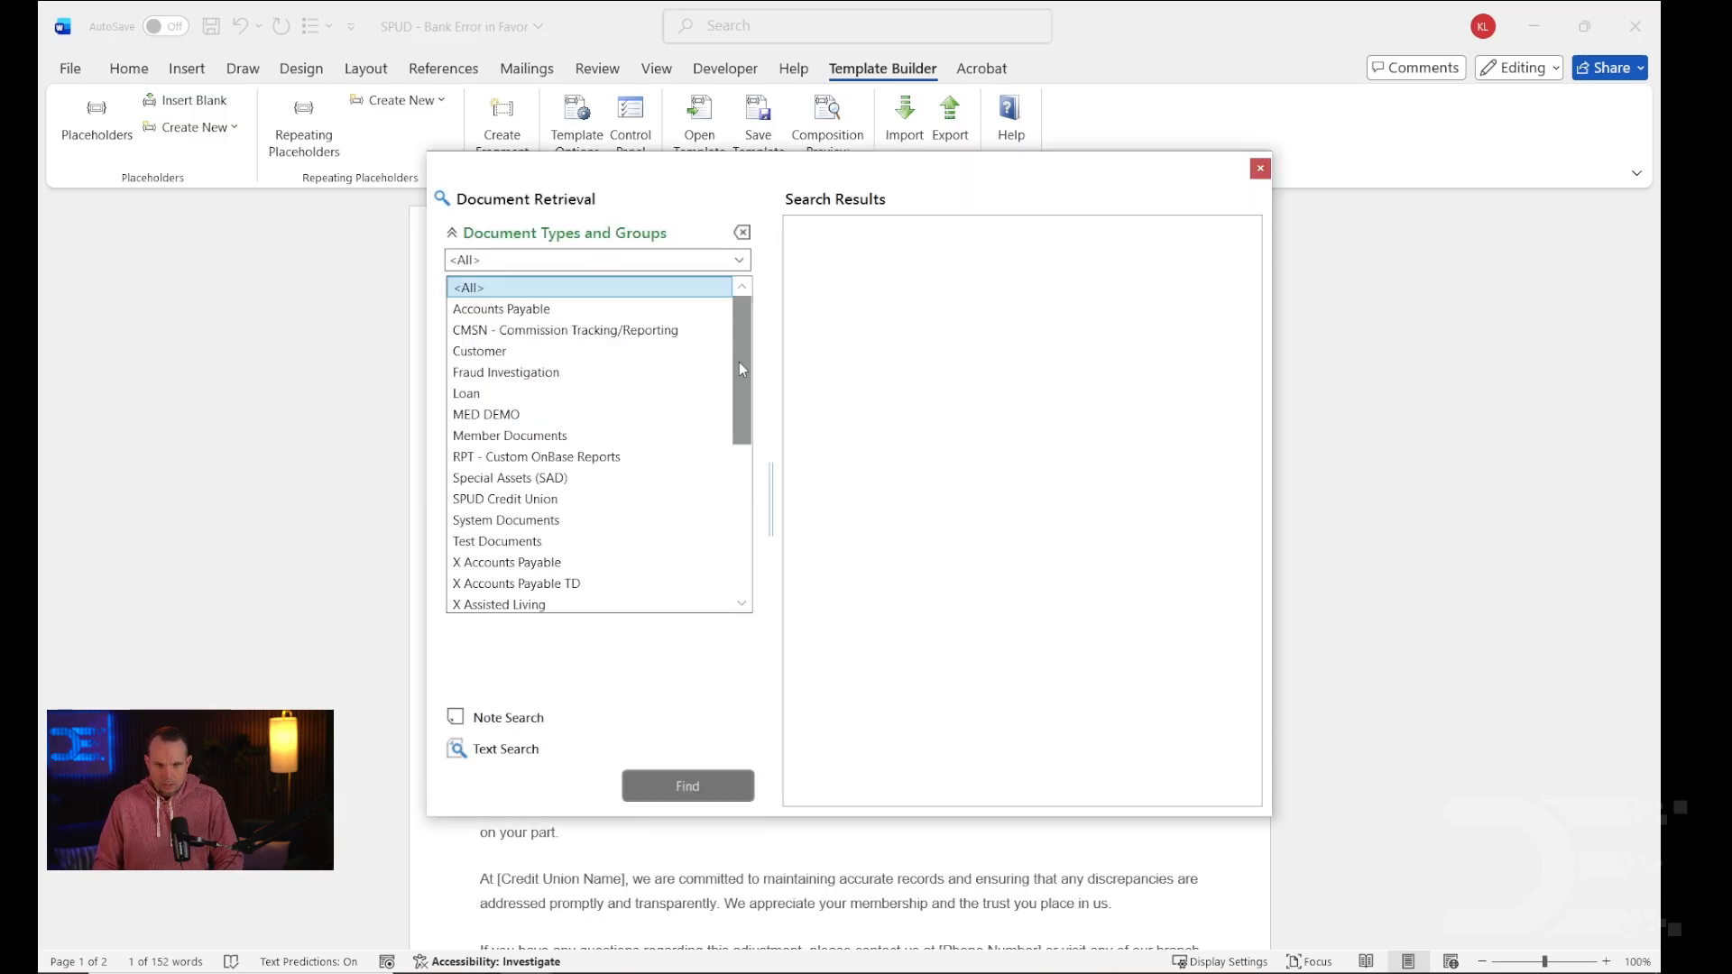
mouse_move(739, 361)
mouse_down()
mouse_move(742, 430)
mouse_move(736, 393)
mouse_up()
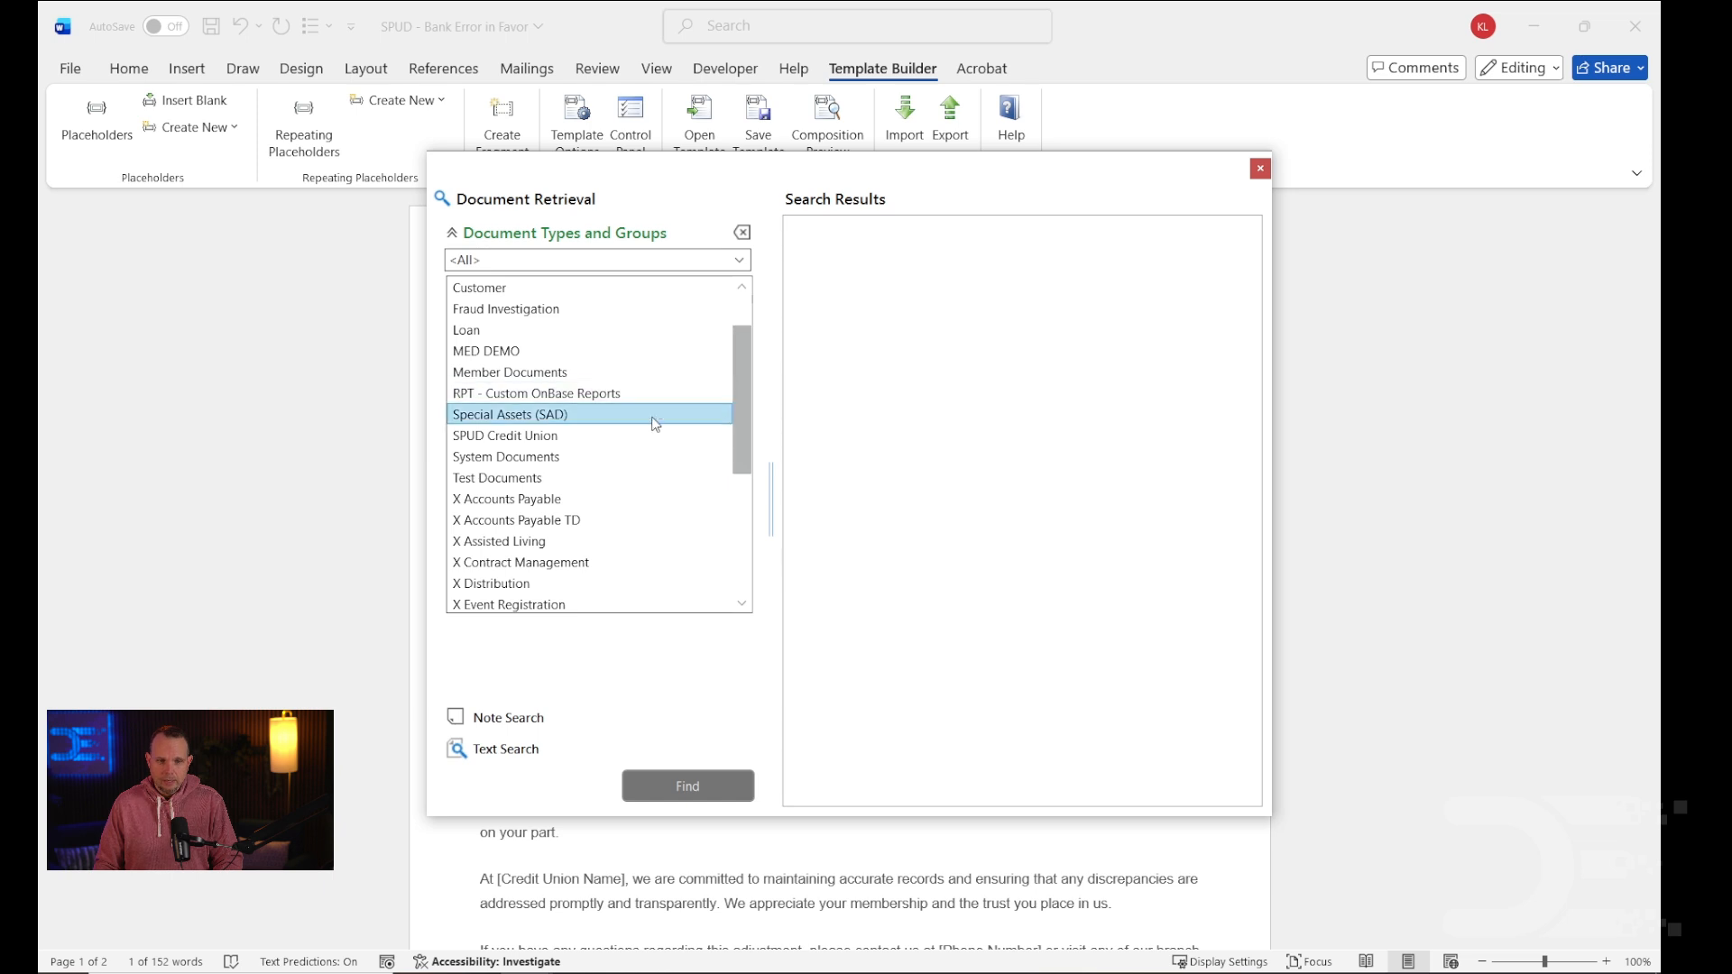
click(549, 438)
Run an unrestricted search for SPUD - Letter Unity Form documents and preview the template composed from the first result.
click(561, 311)
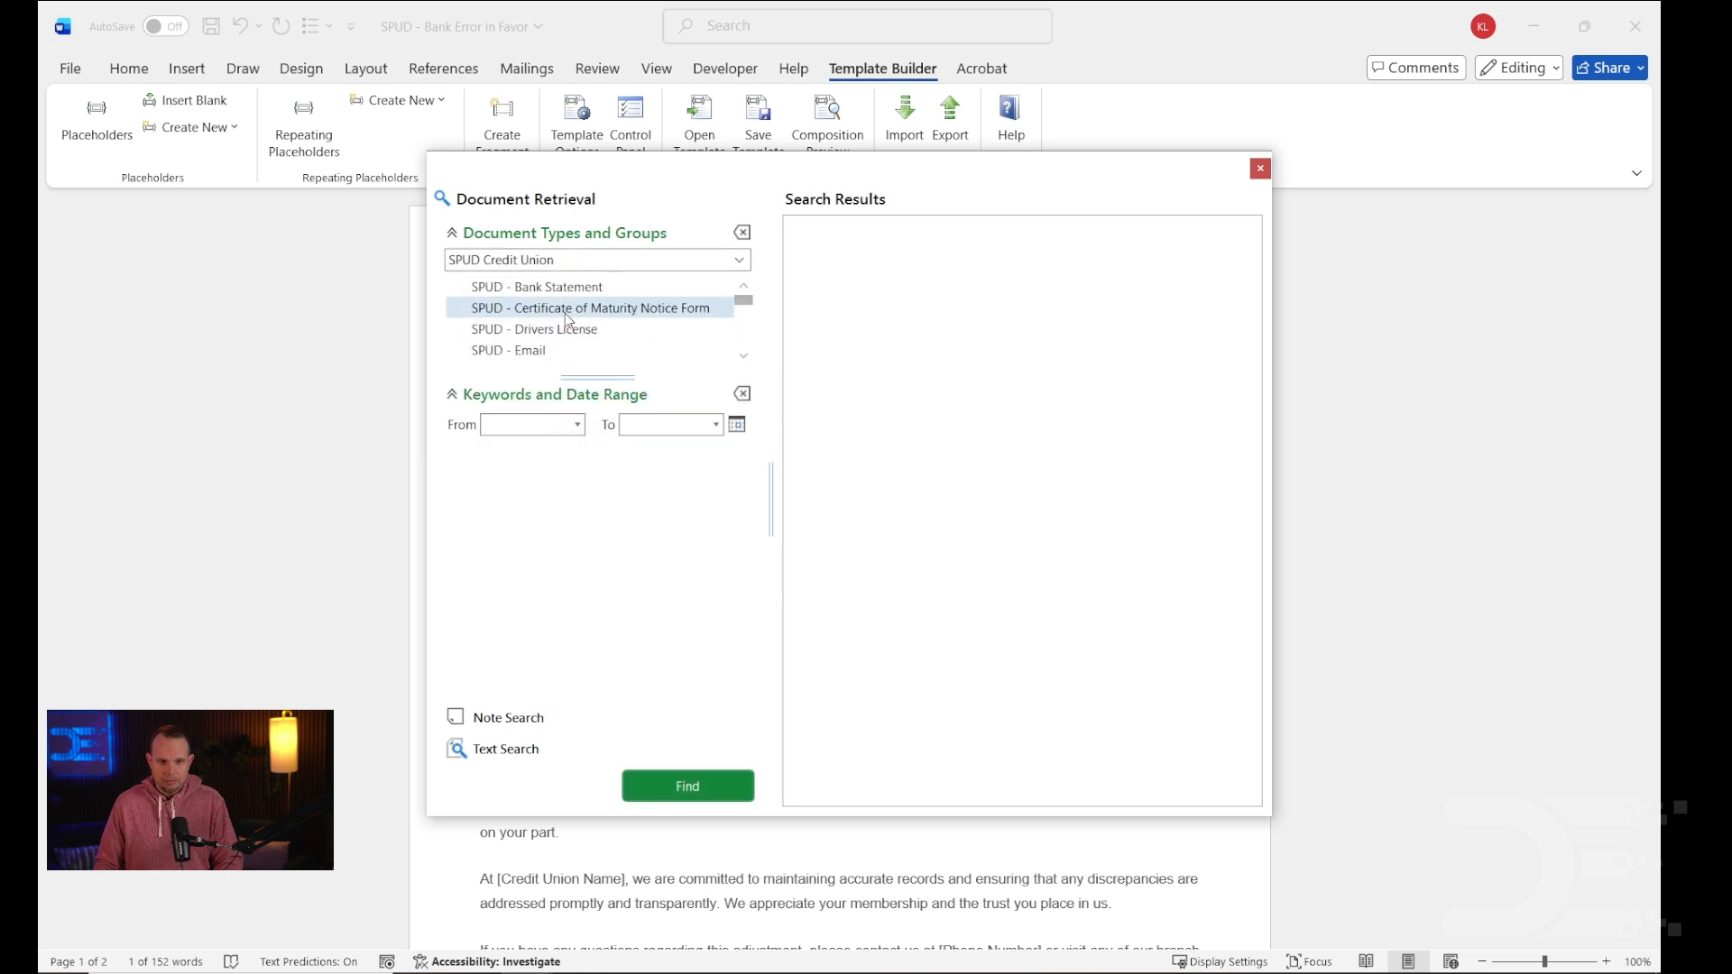
scroll(577, 319, down, 3)
click(588, 310)
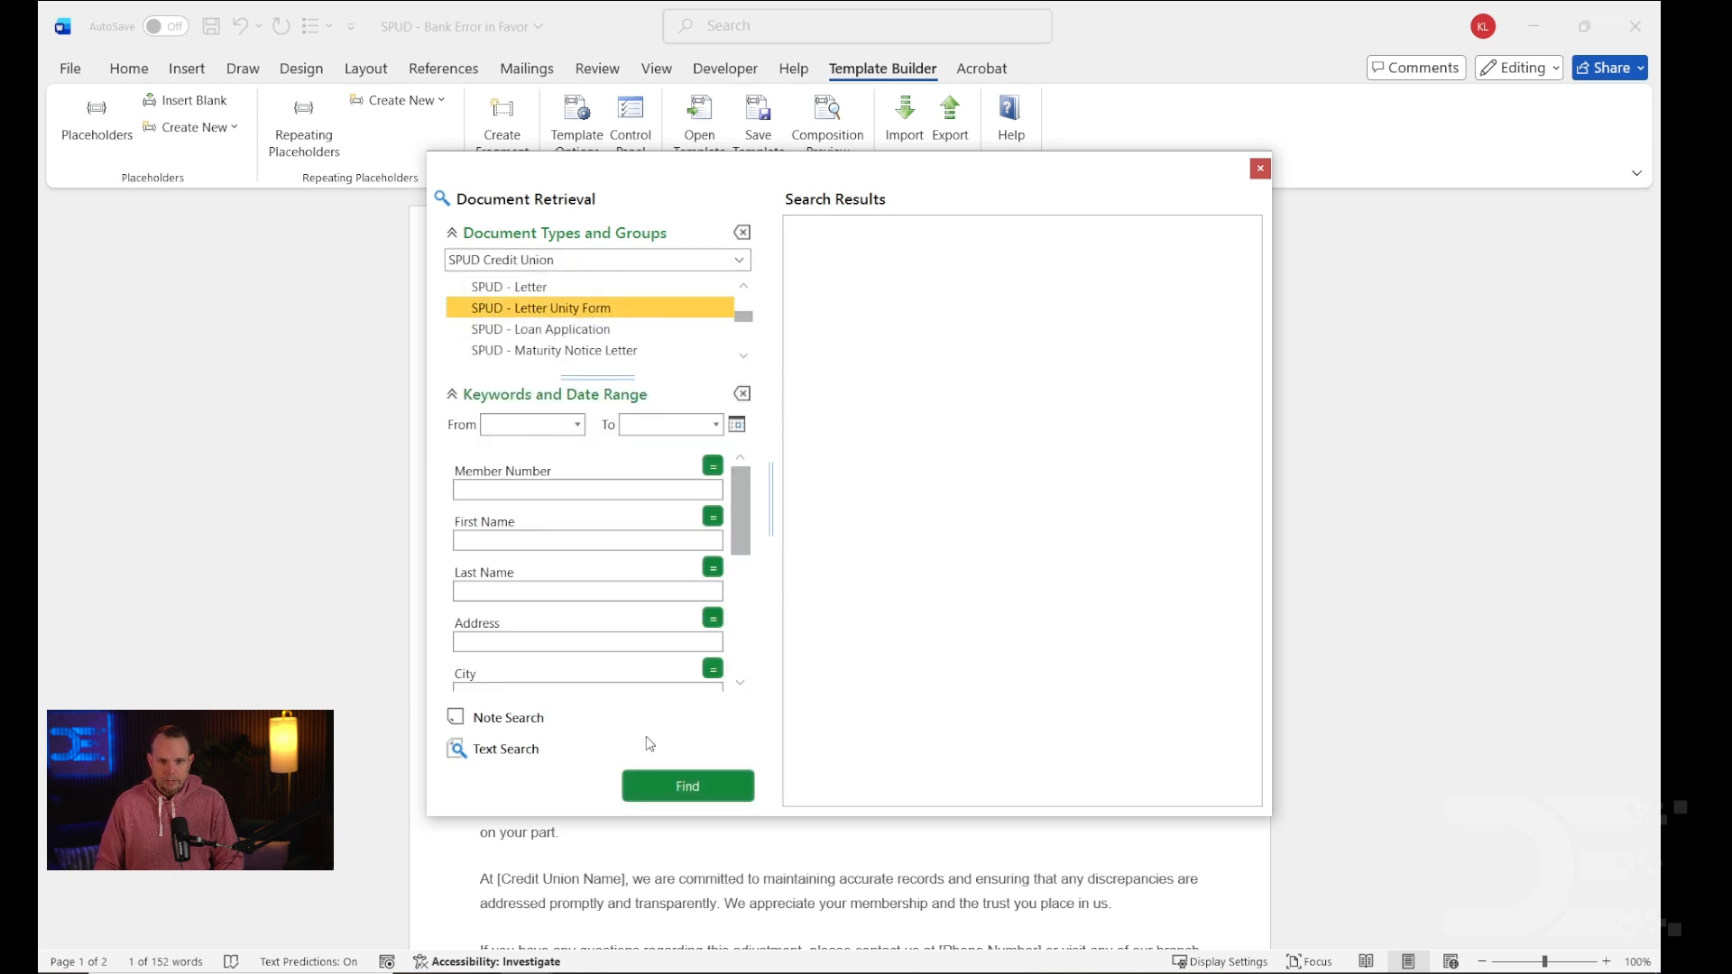
click(655, 787)
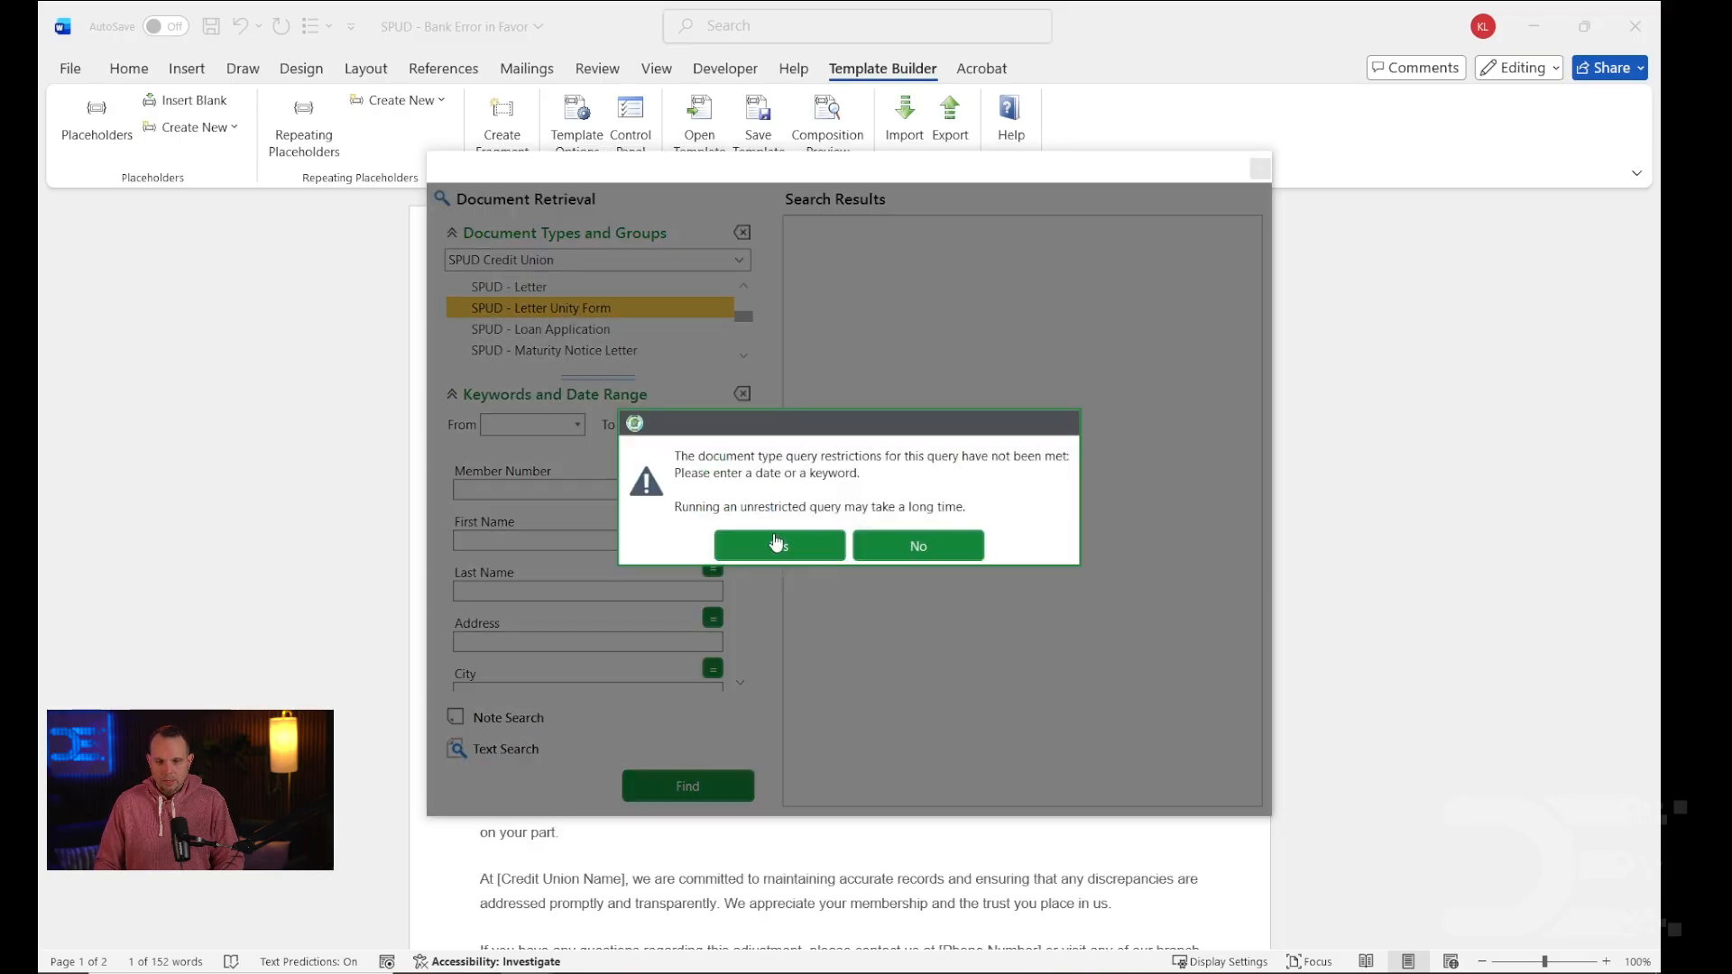
click(775, 542)
double_click(873, 229)
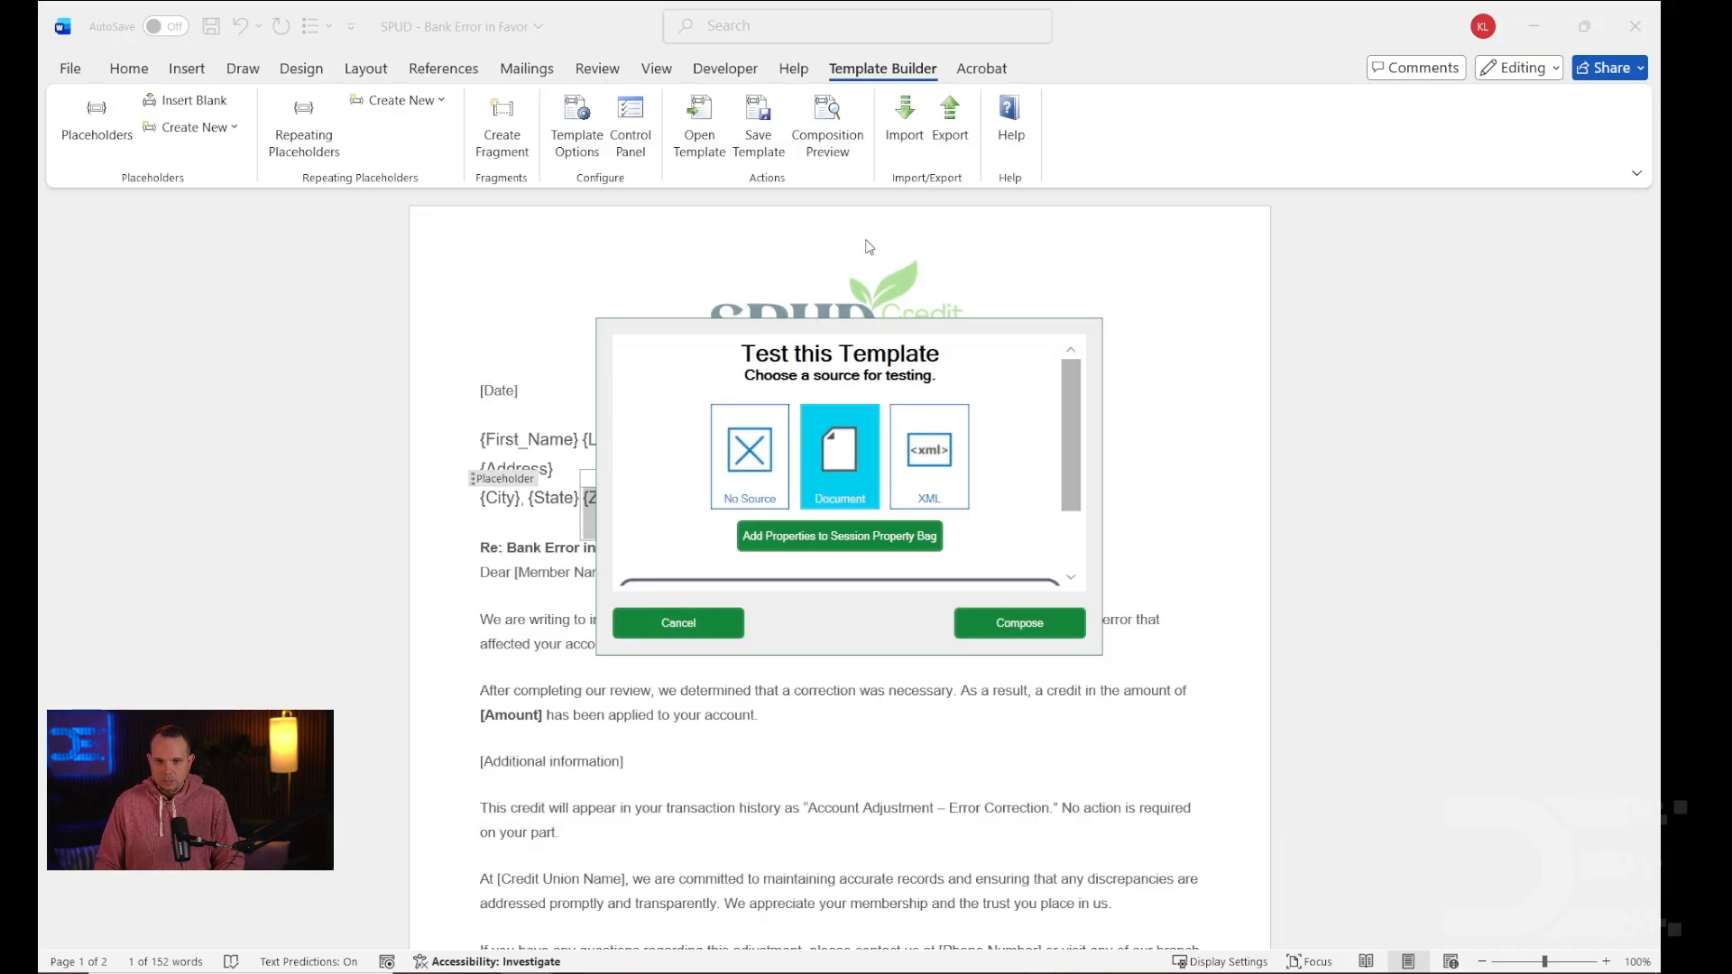
click(1013, 630)
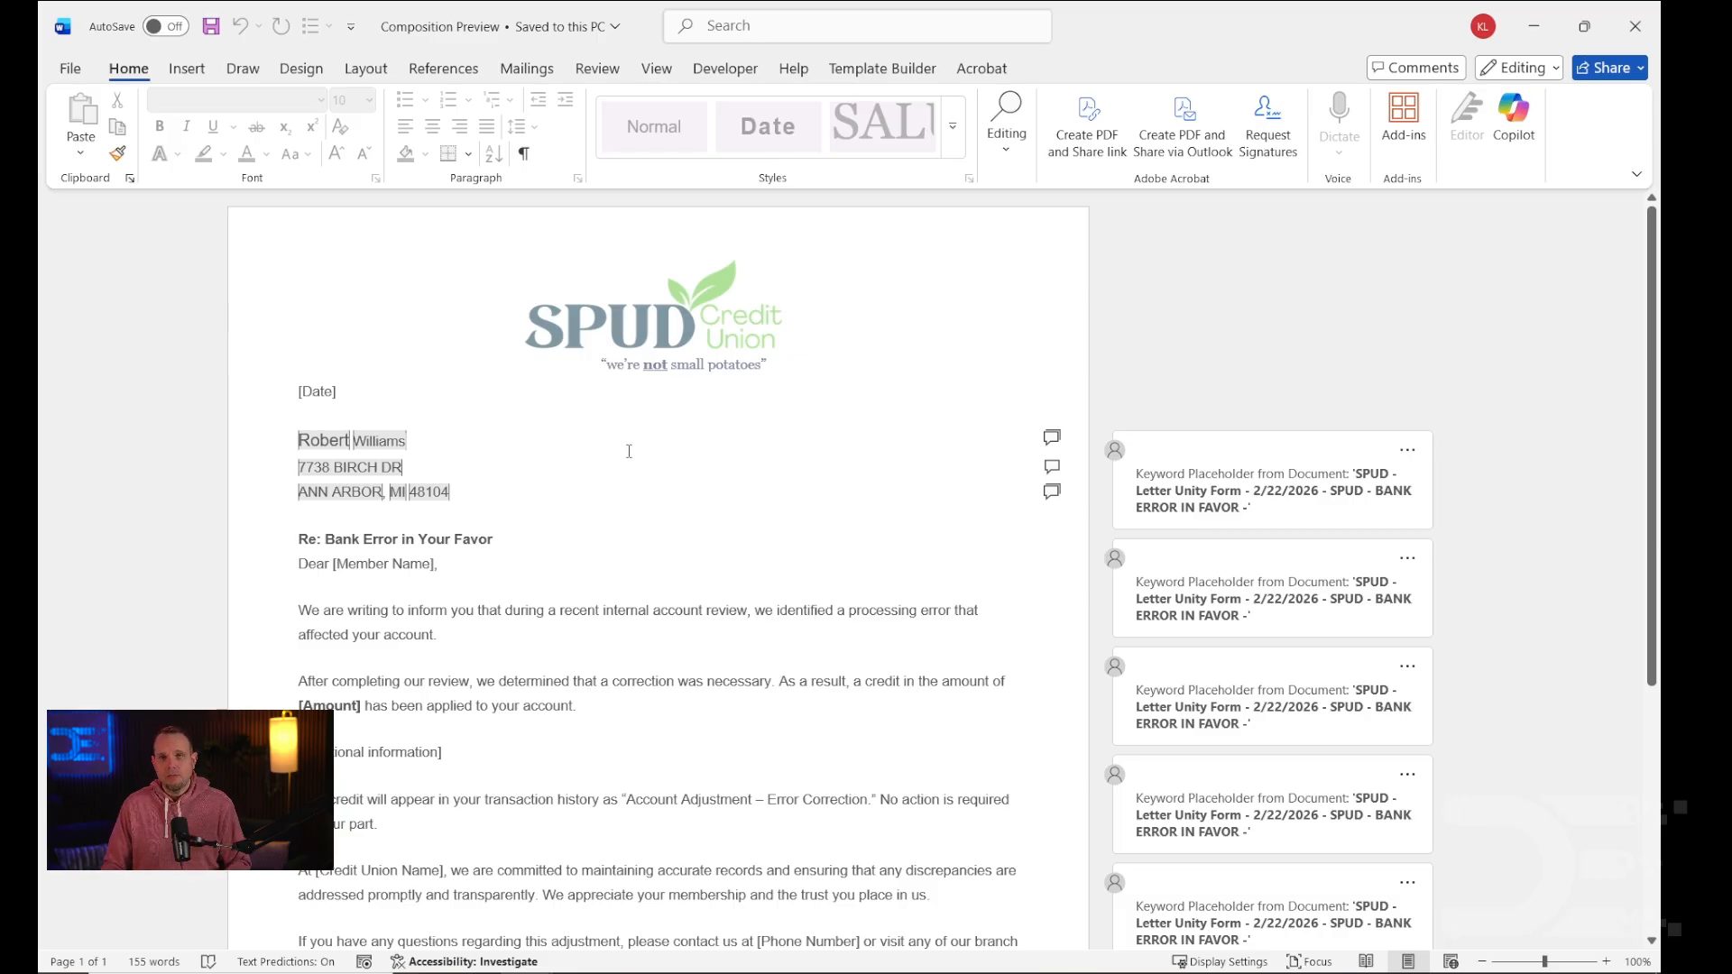
click(1640, 49)
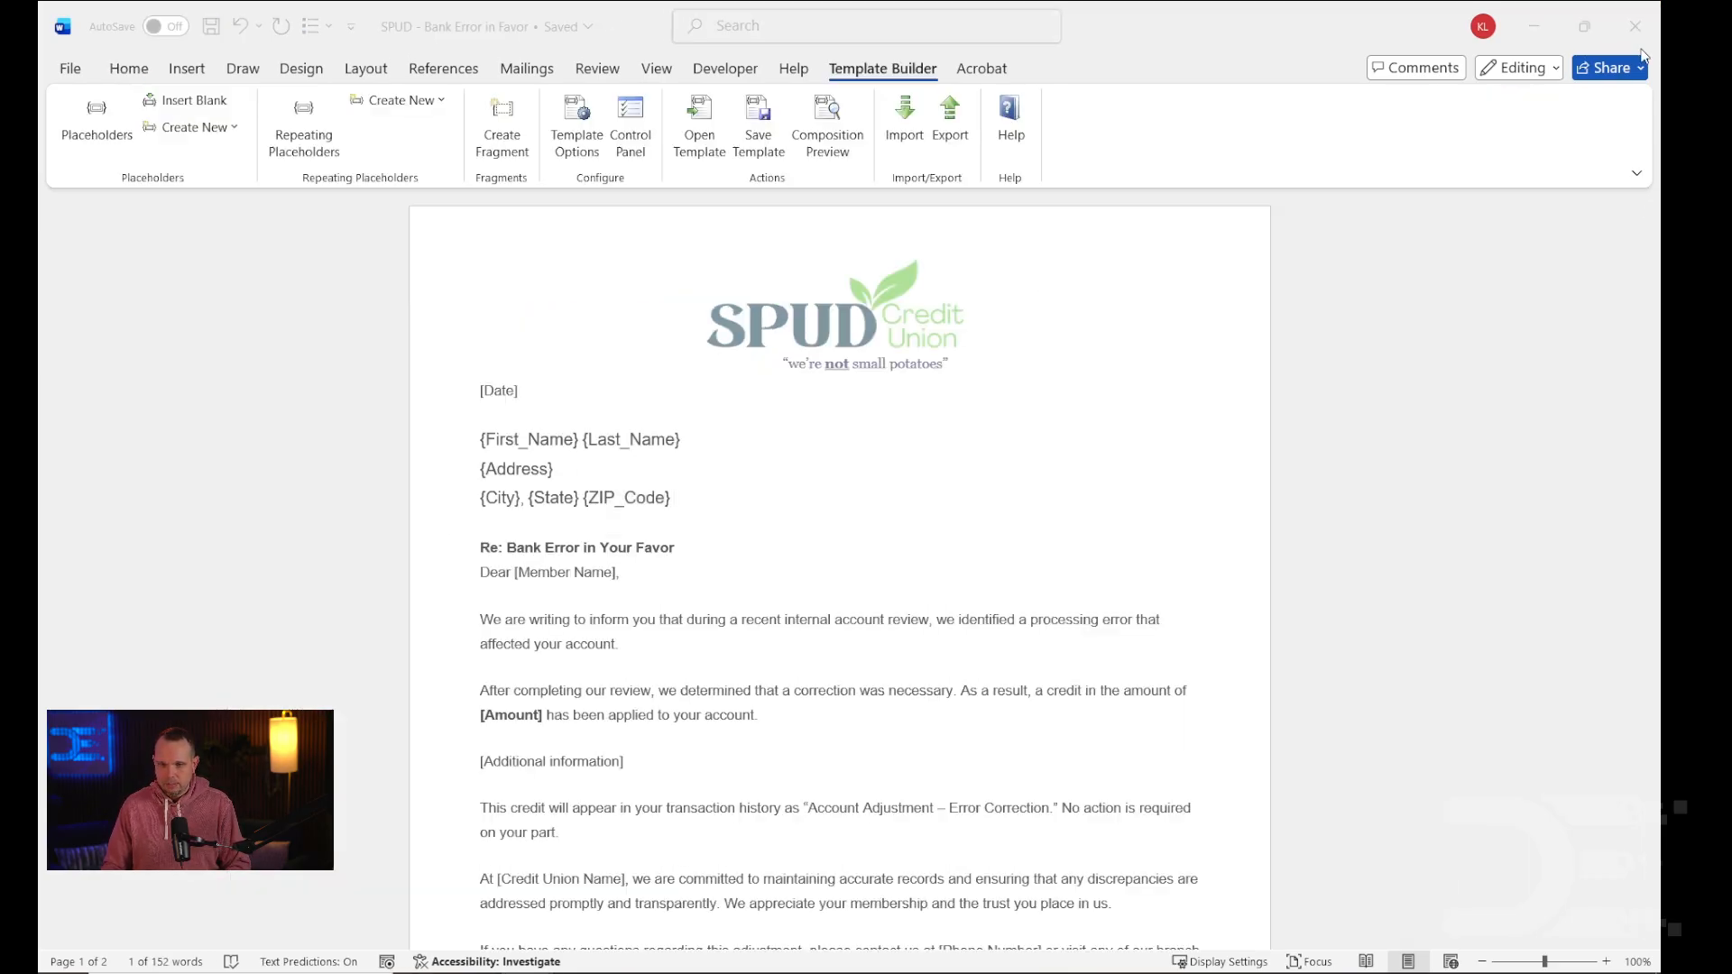
Replace the [Member Name] text in the greeting with a copy of the First_Name and Last_Name placeholders.
click(94, 131)
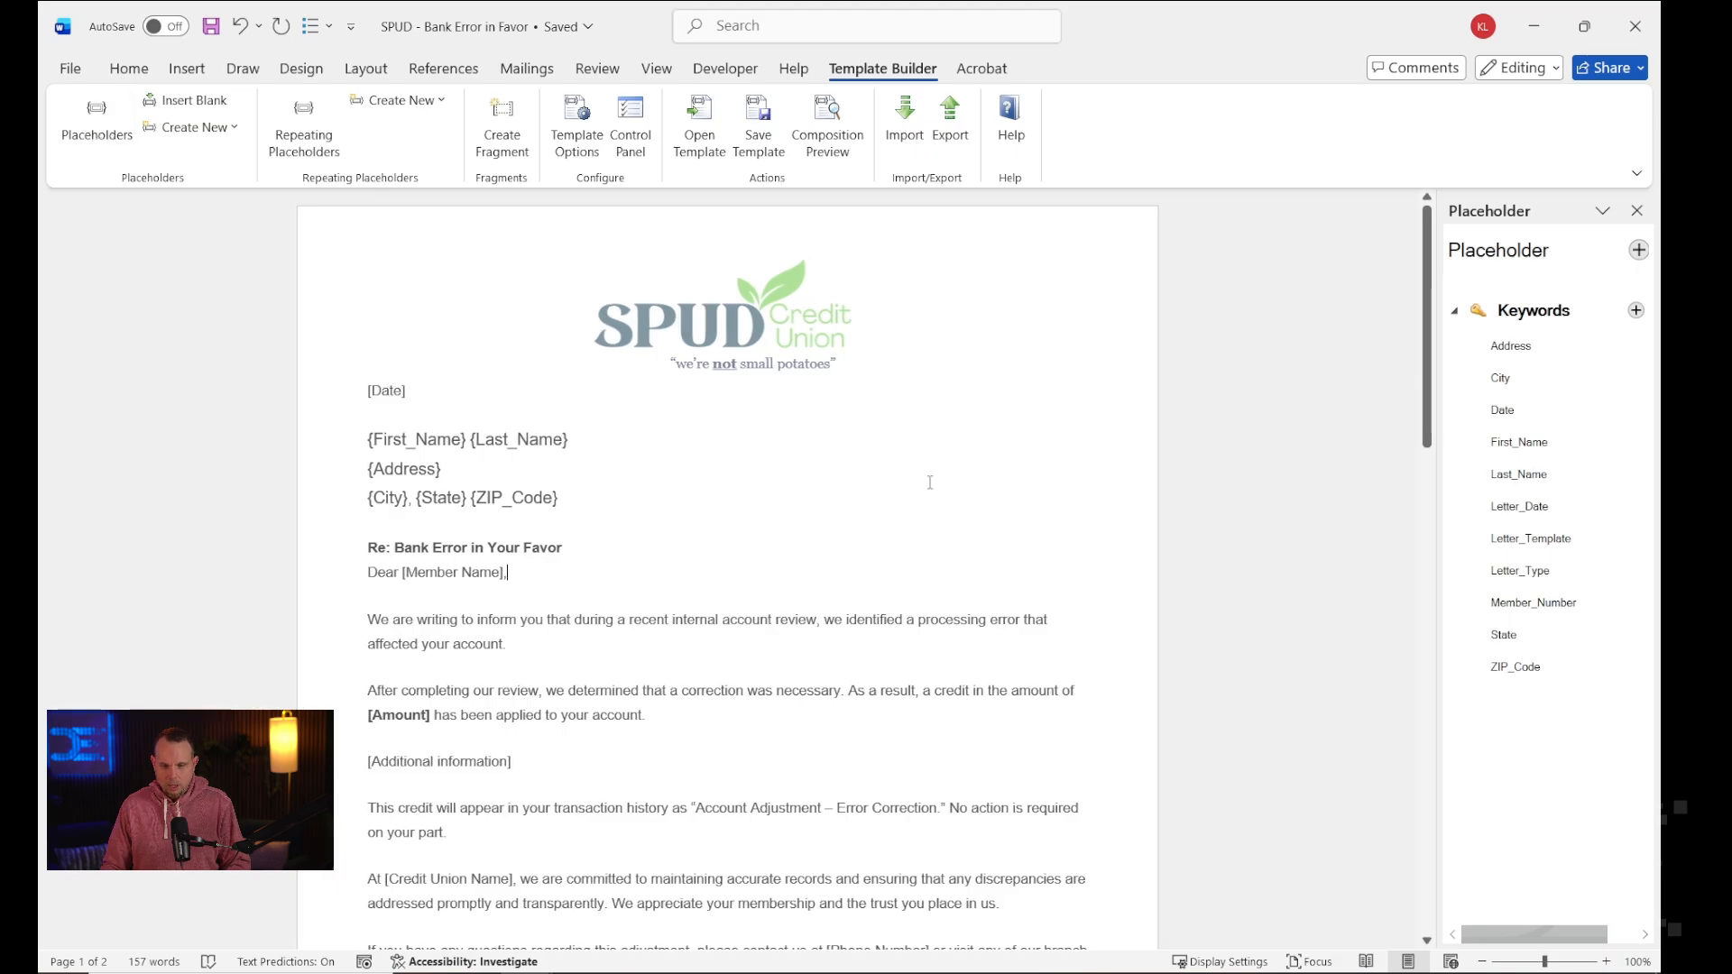
drag(506, 574, 495, 572)
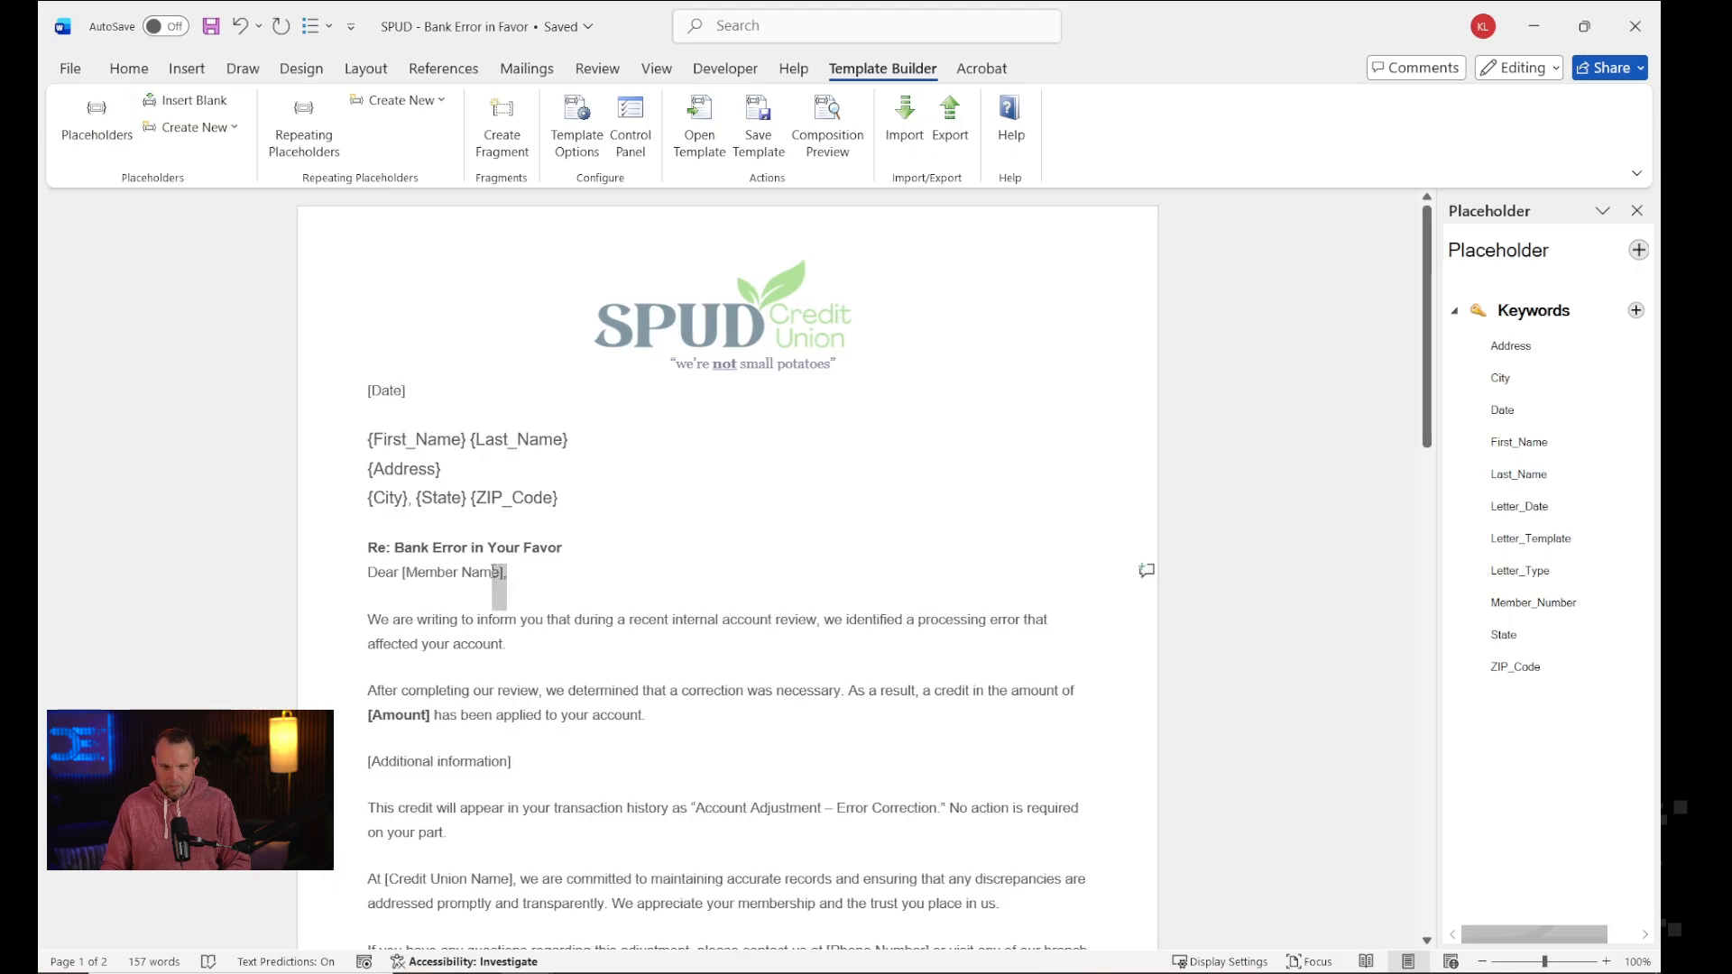
click(628, 442)
drag(641, 442, 408, 441)
key(ctrl+c)
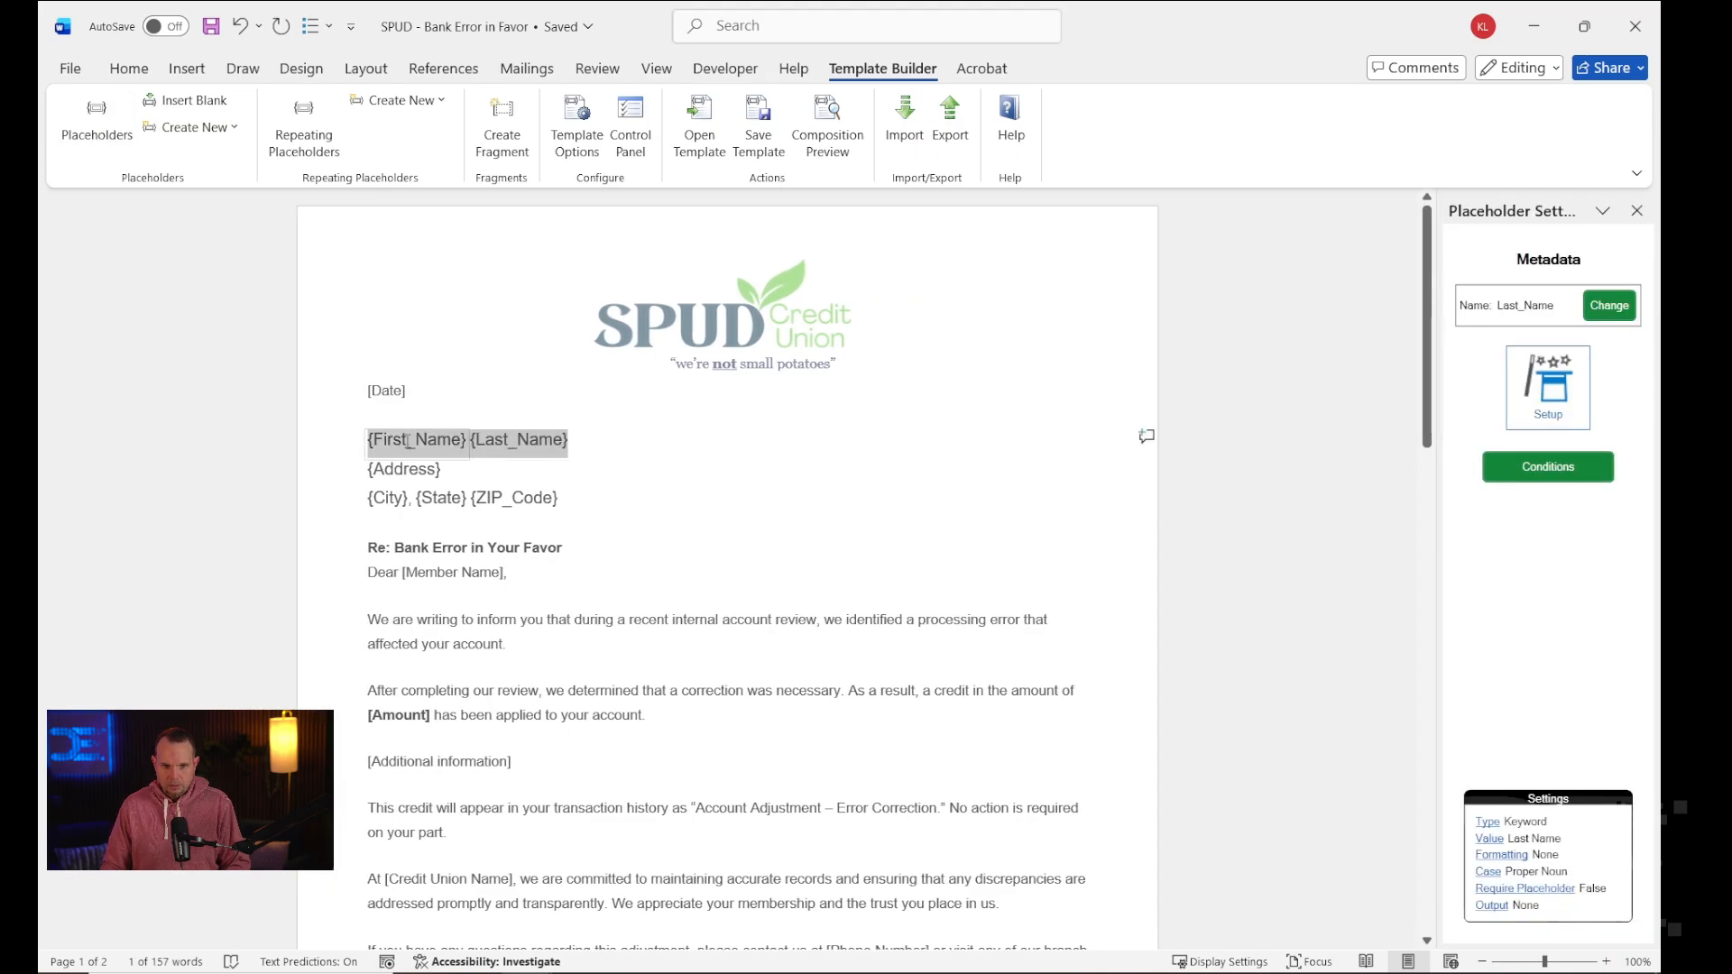
click(521, 575)
drag(521, 575, 435, 571)
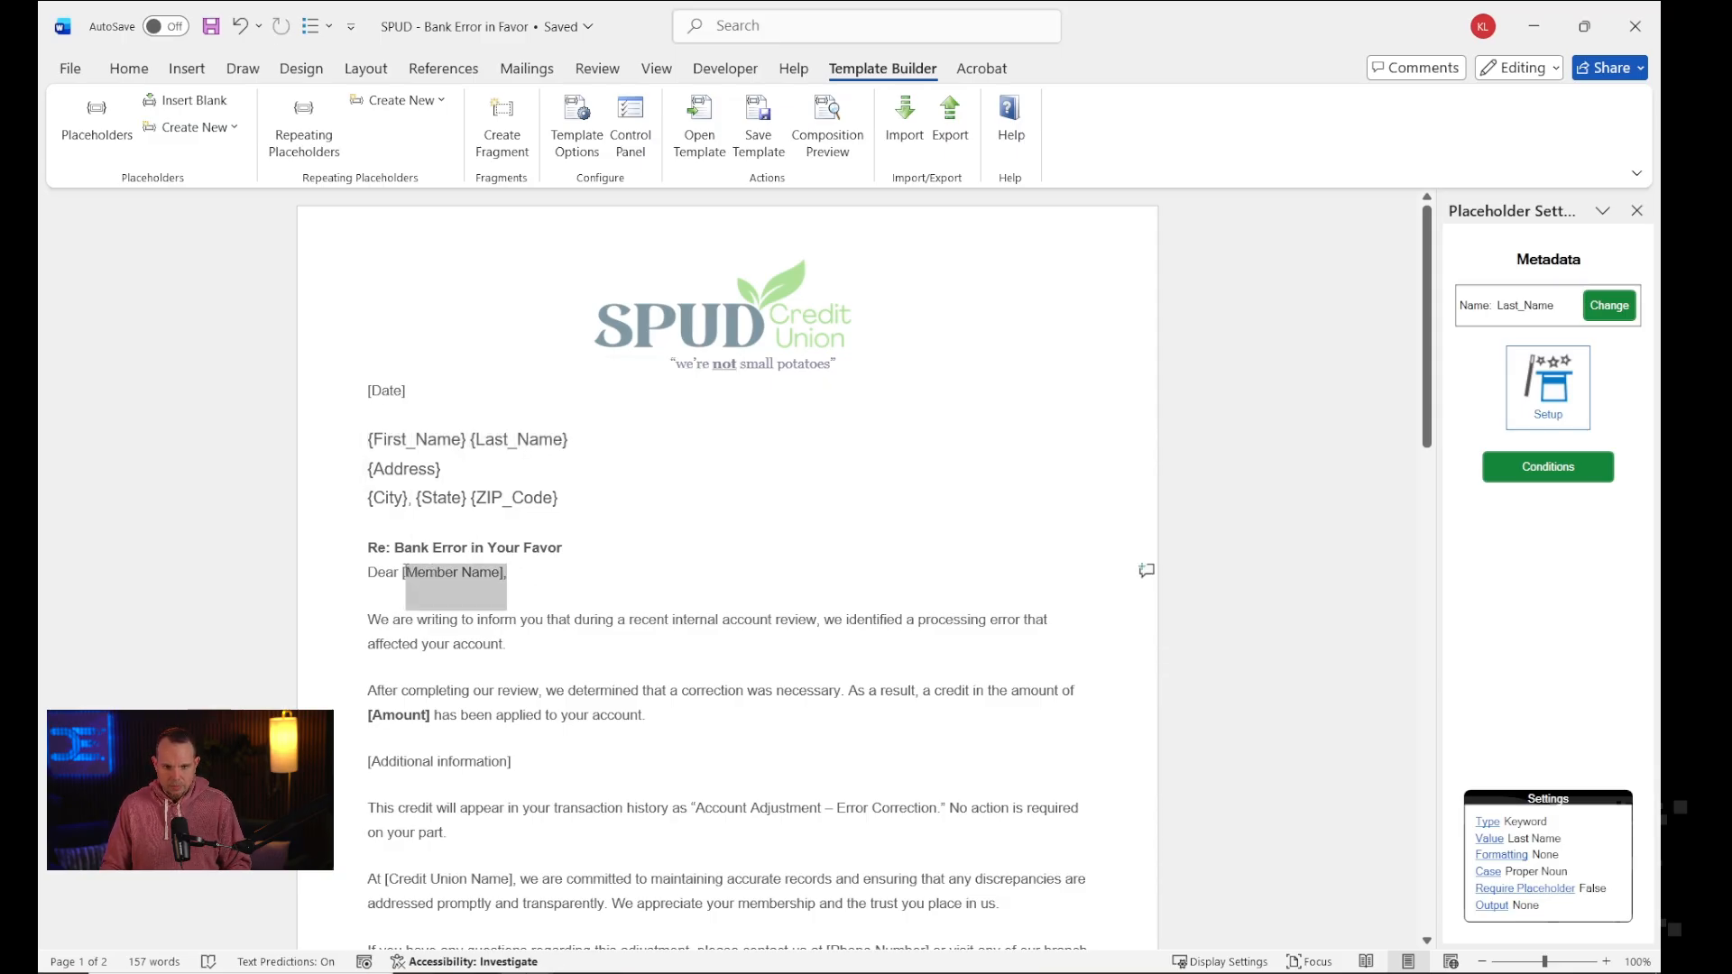
key(ctrl+v)
click(547, 576)
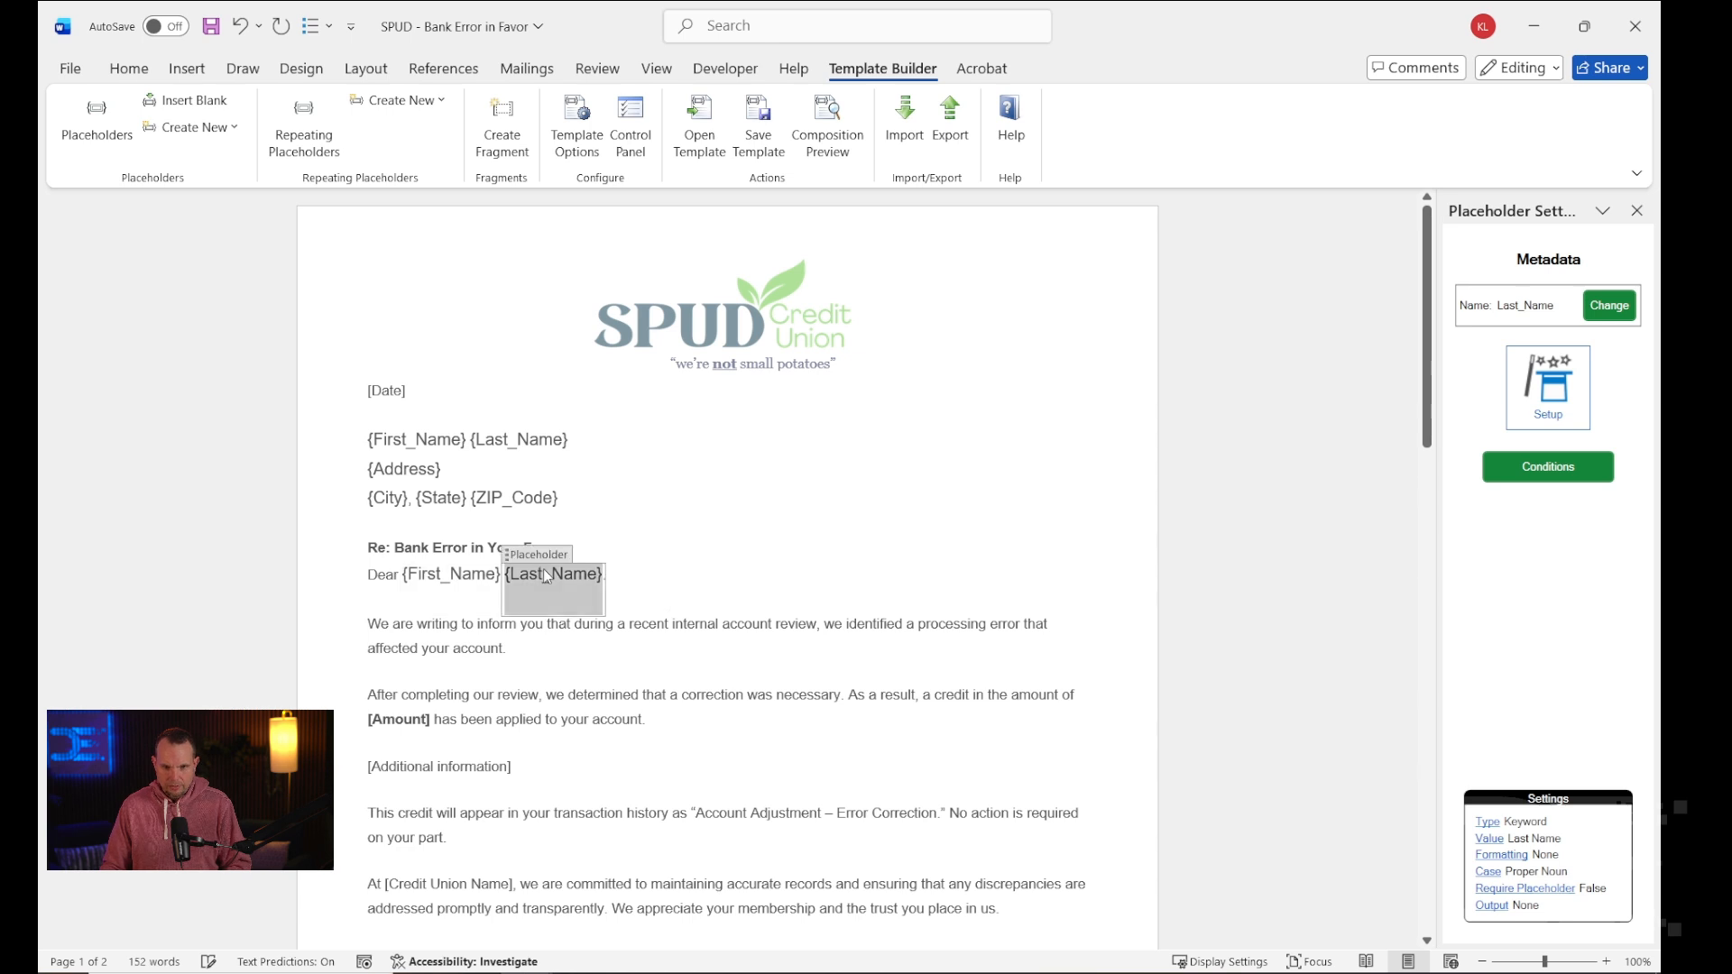
click(706, 561)
Create Unity Form value placeholders for all fields of the SPUD CU - Letter Generation form, keeping the [Additional information] text selected.
scroll(756, 522, down, 3)
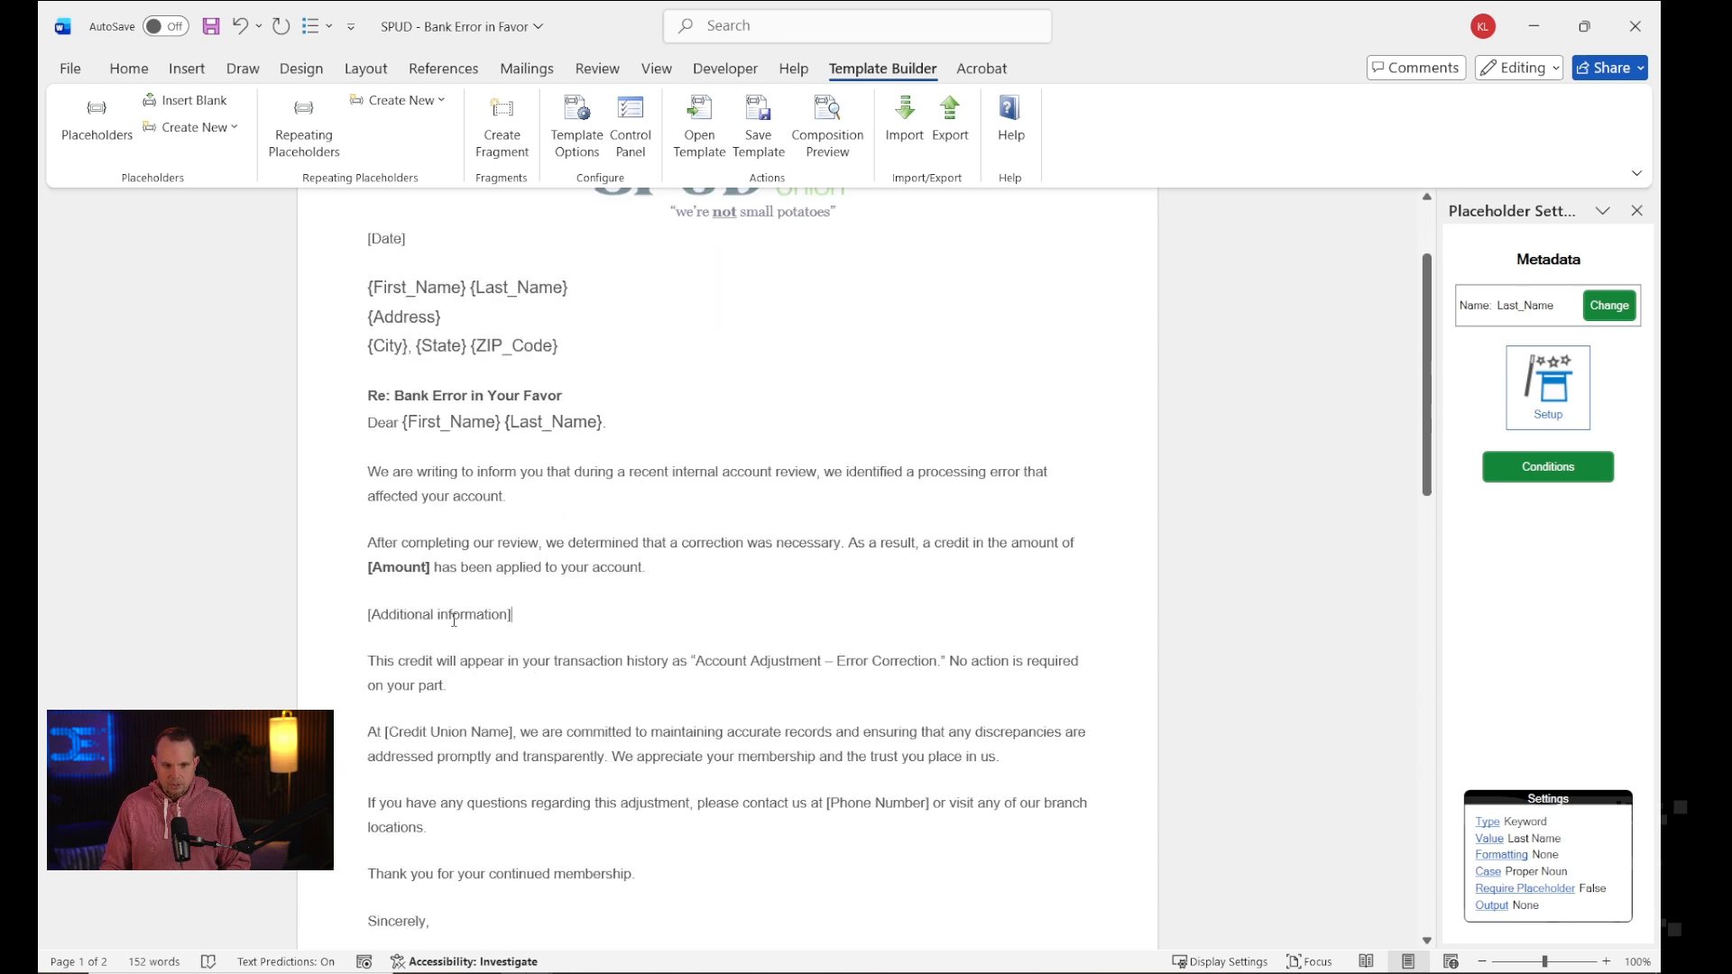
shift+click(371, 617)
shift+click(362, 617)
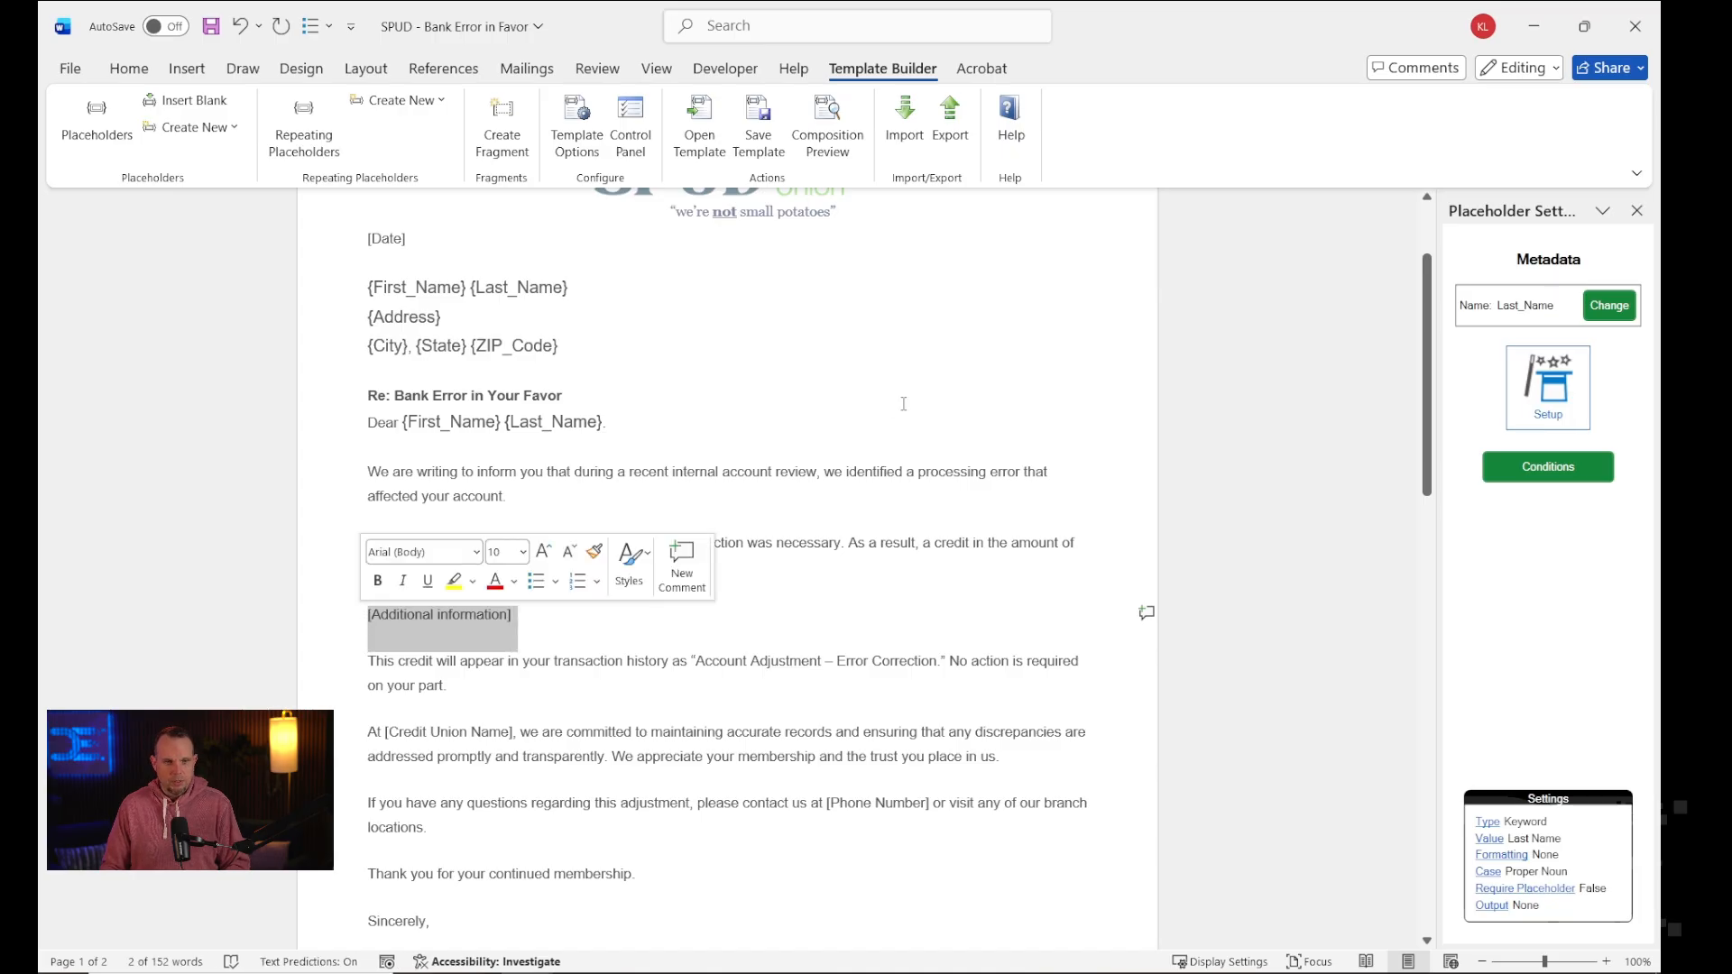
click(97, 118)
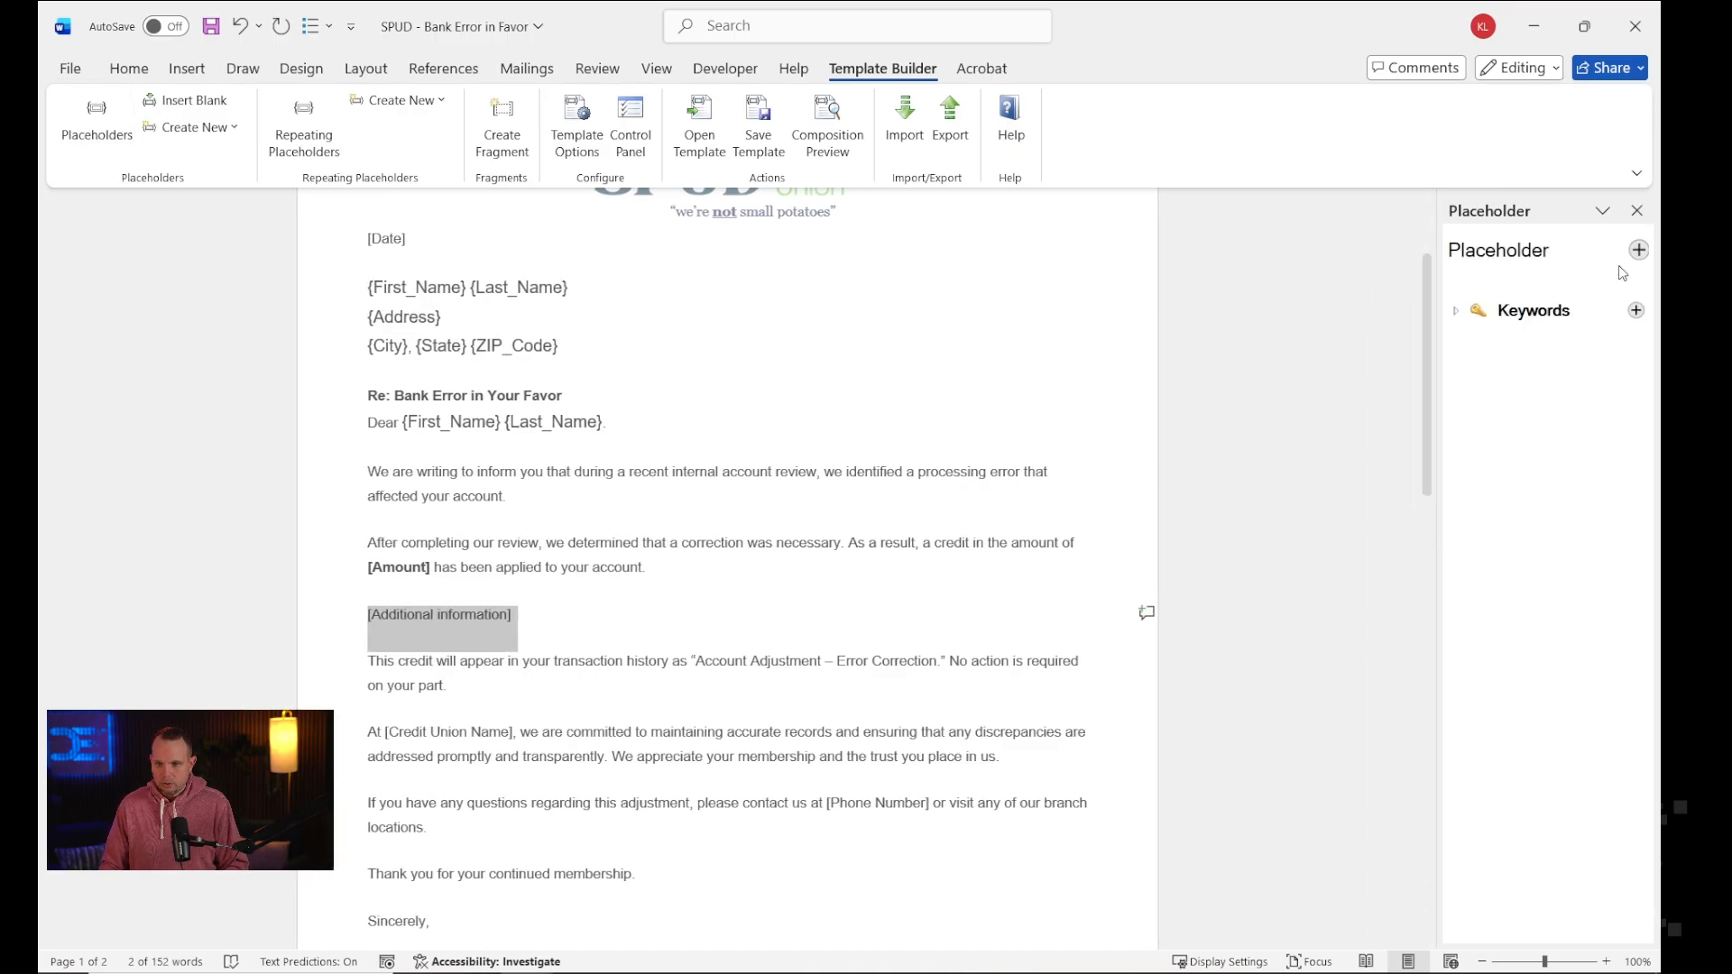
click(1638, 252)
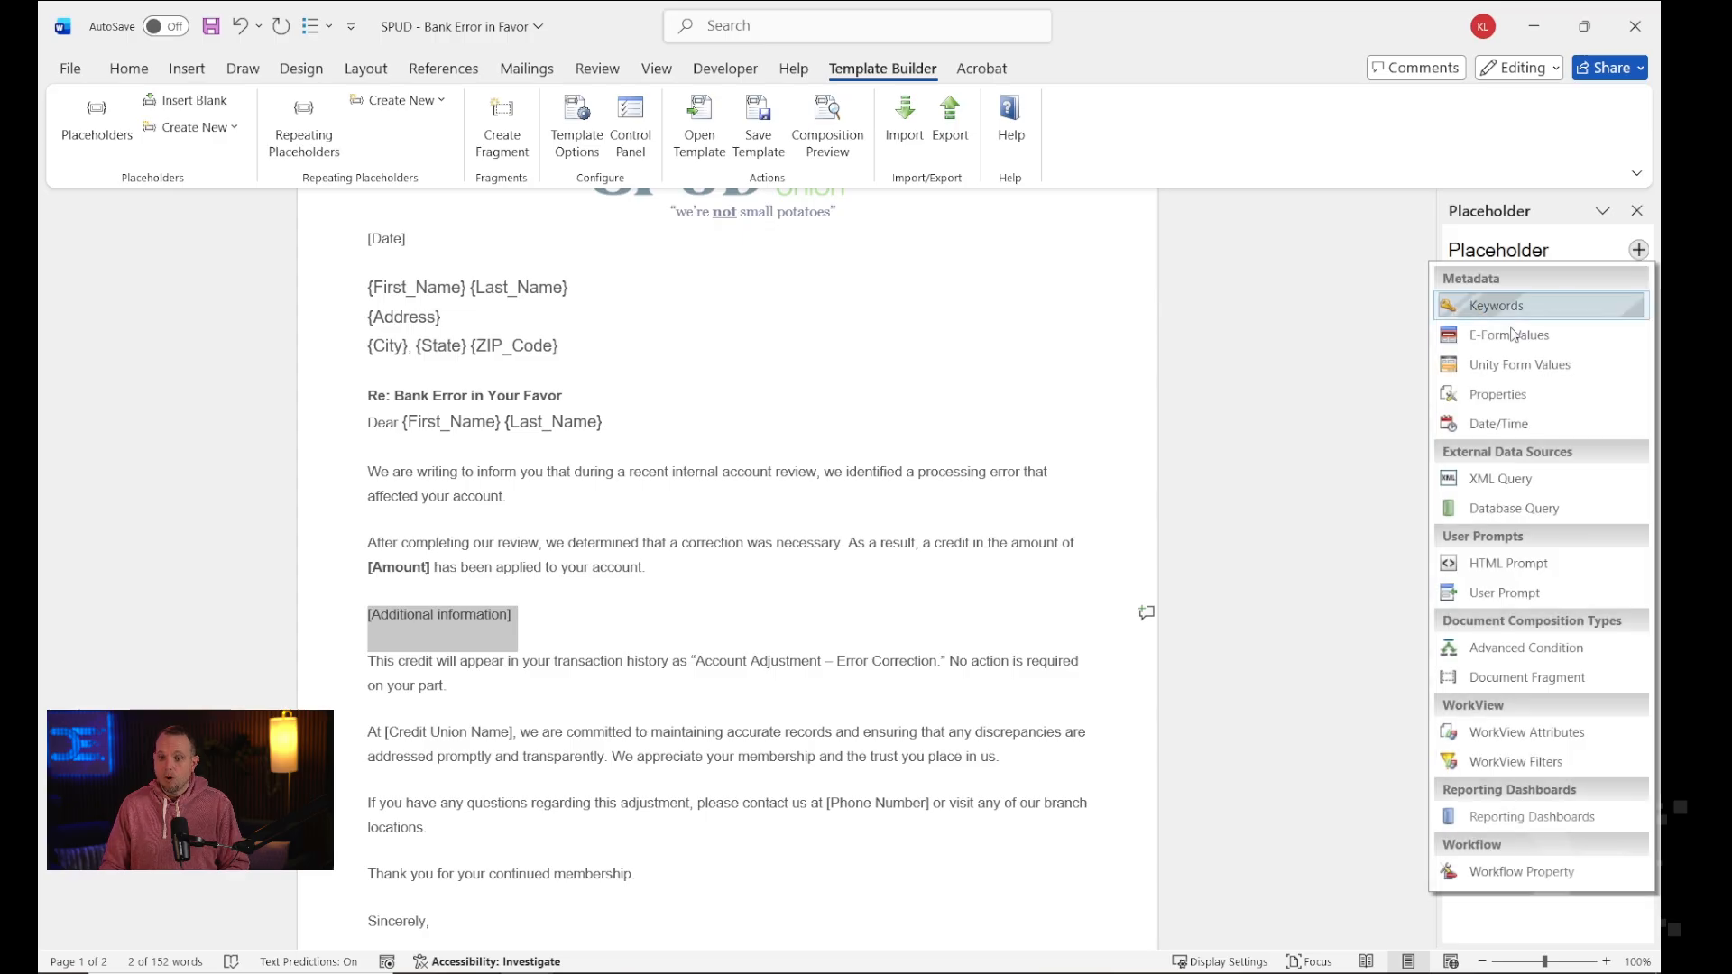
click(1514, 364)
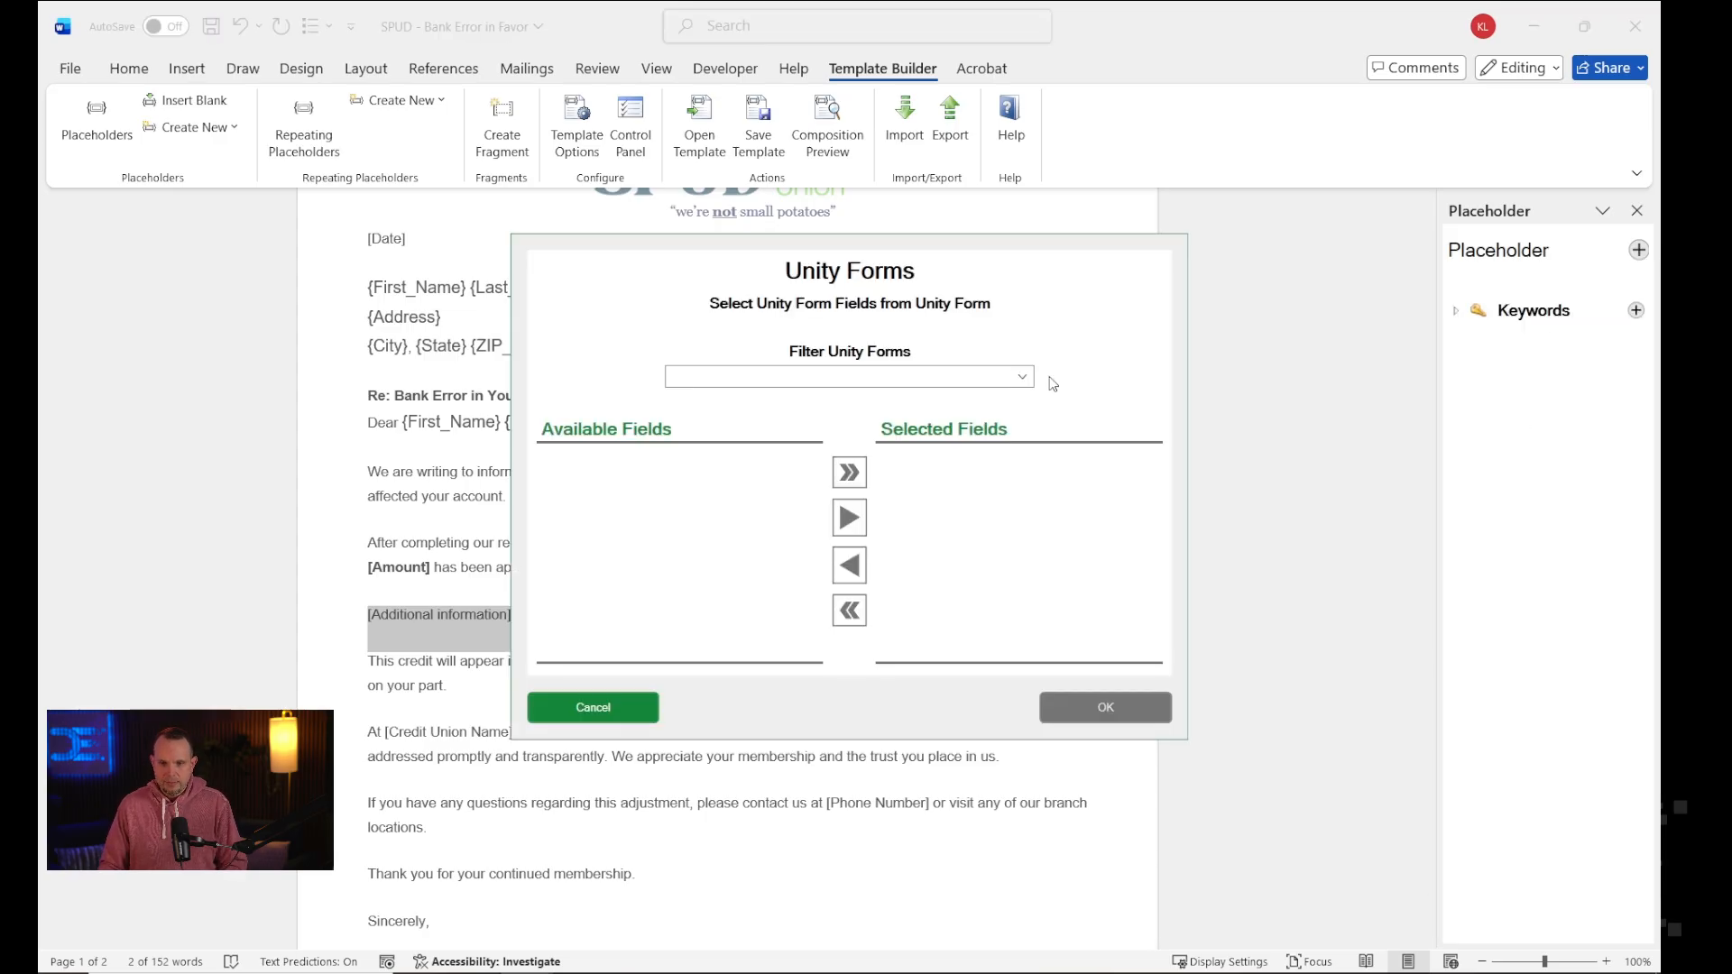
click(971, 376)
scroll(971, 415, down, 2)
scroll(971, 415, down, 8)
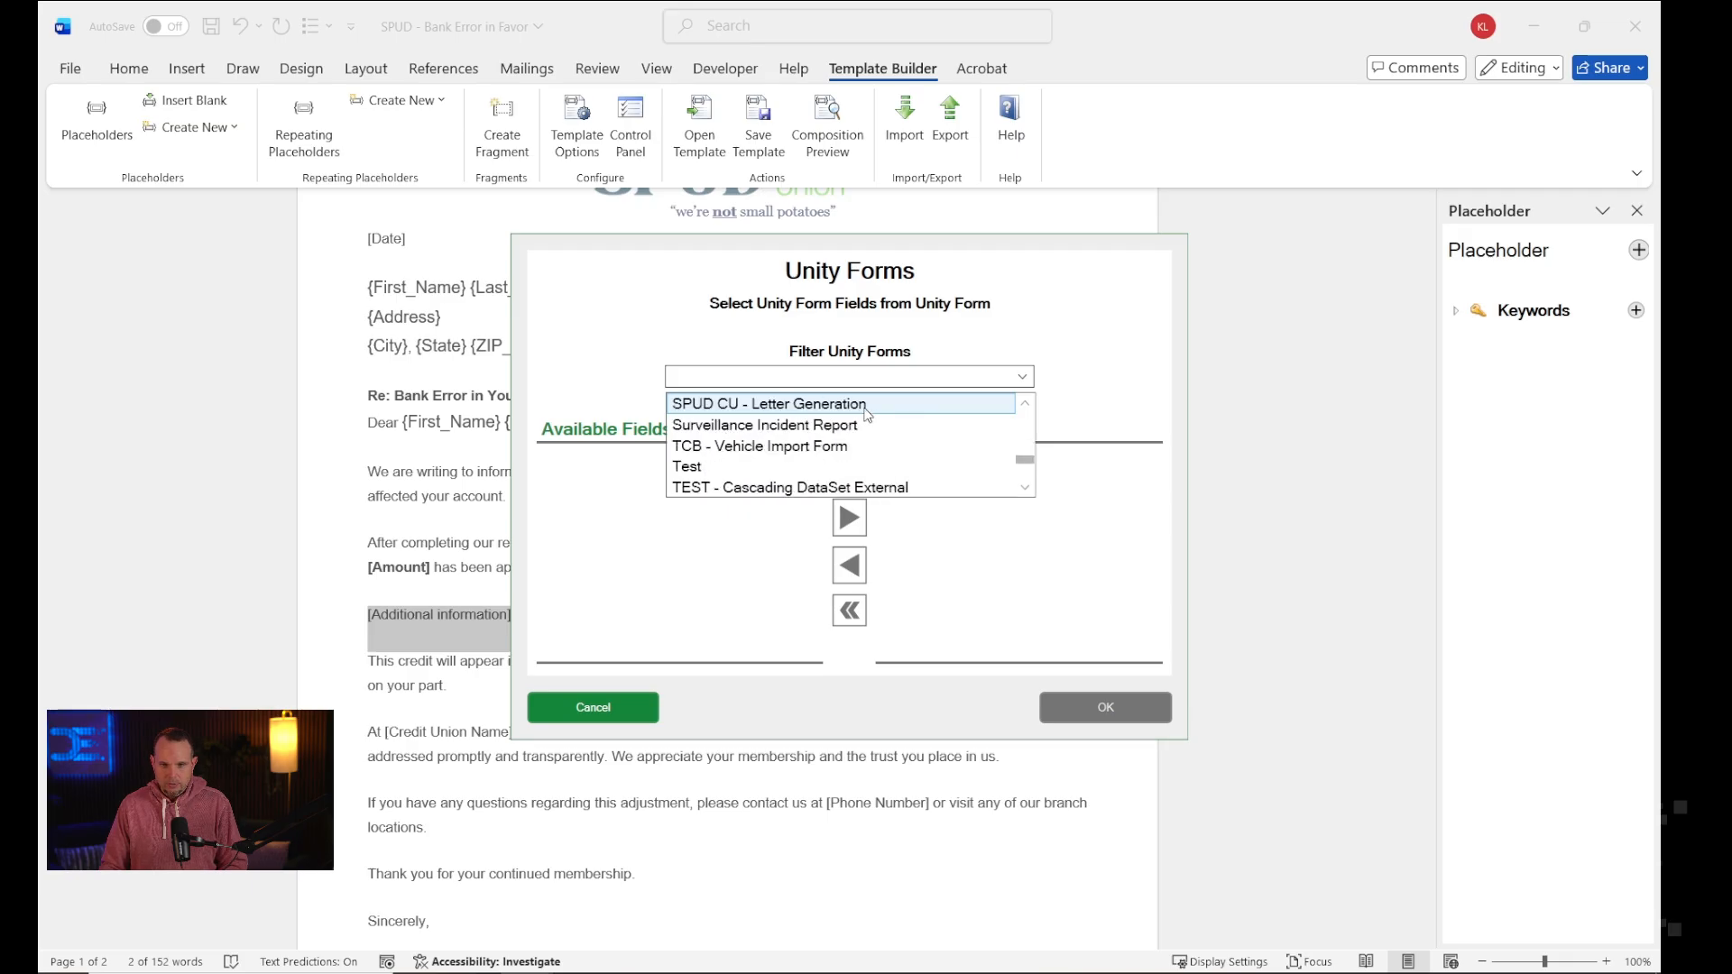
click(866, 408)
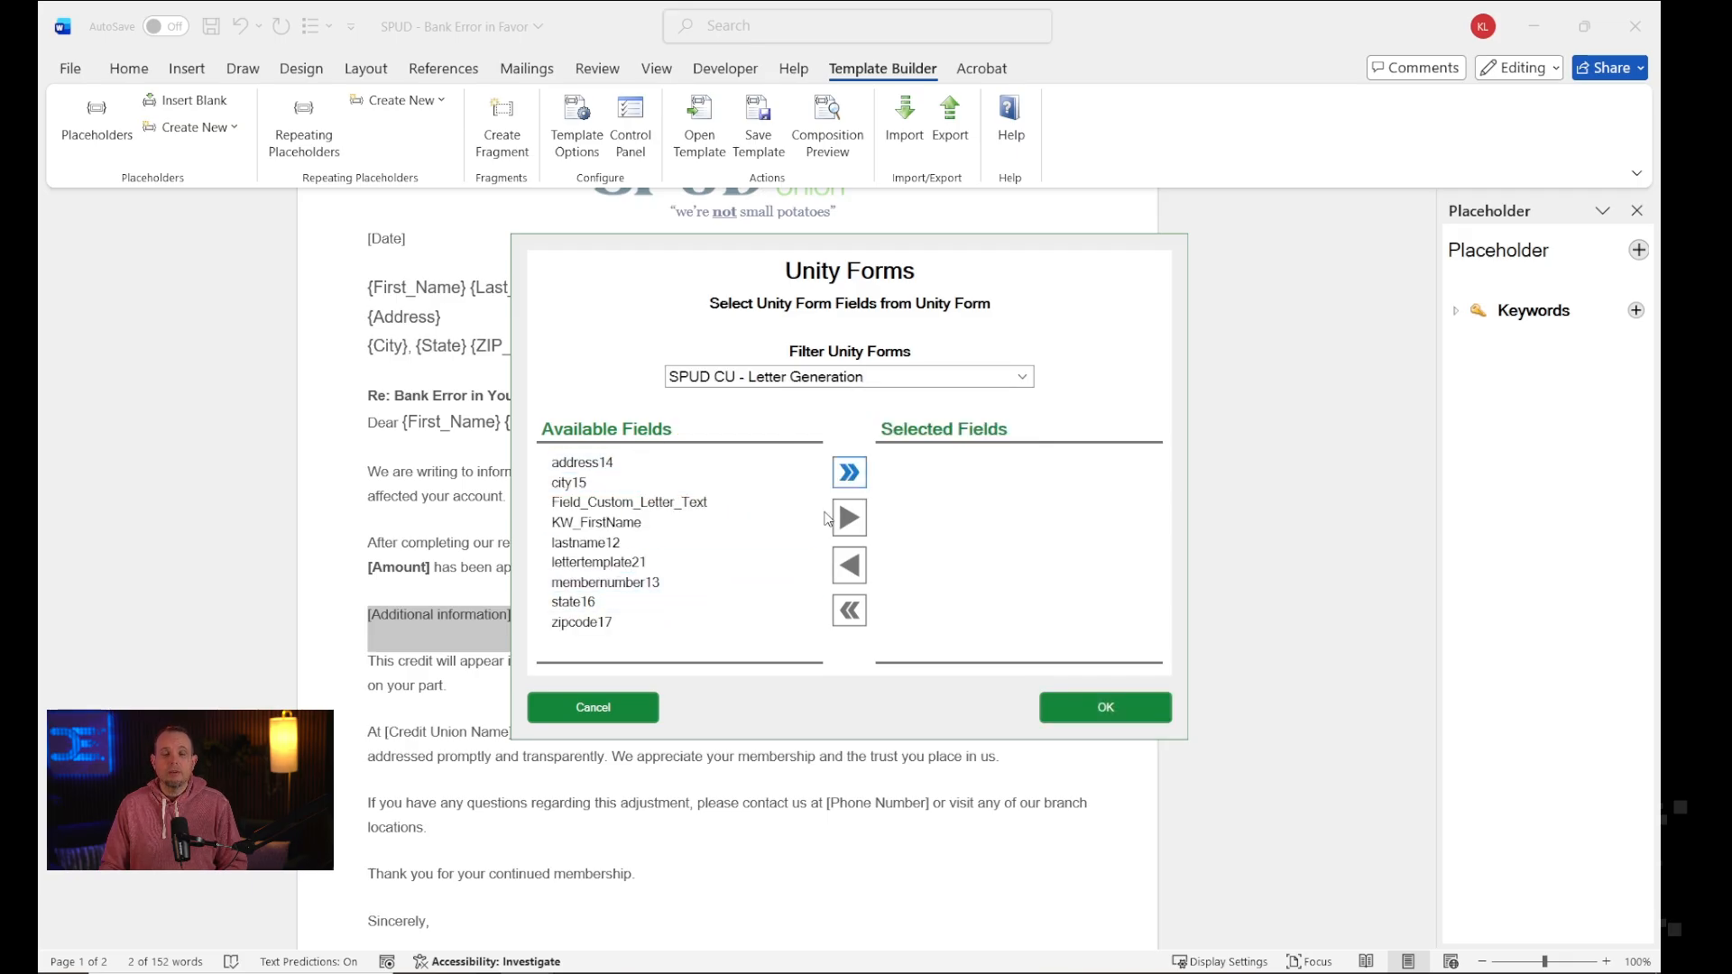
click(849, 475)
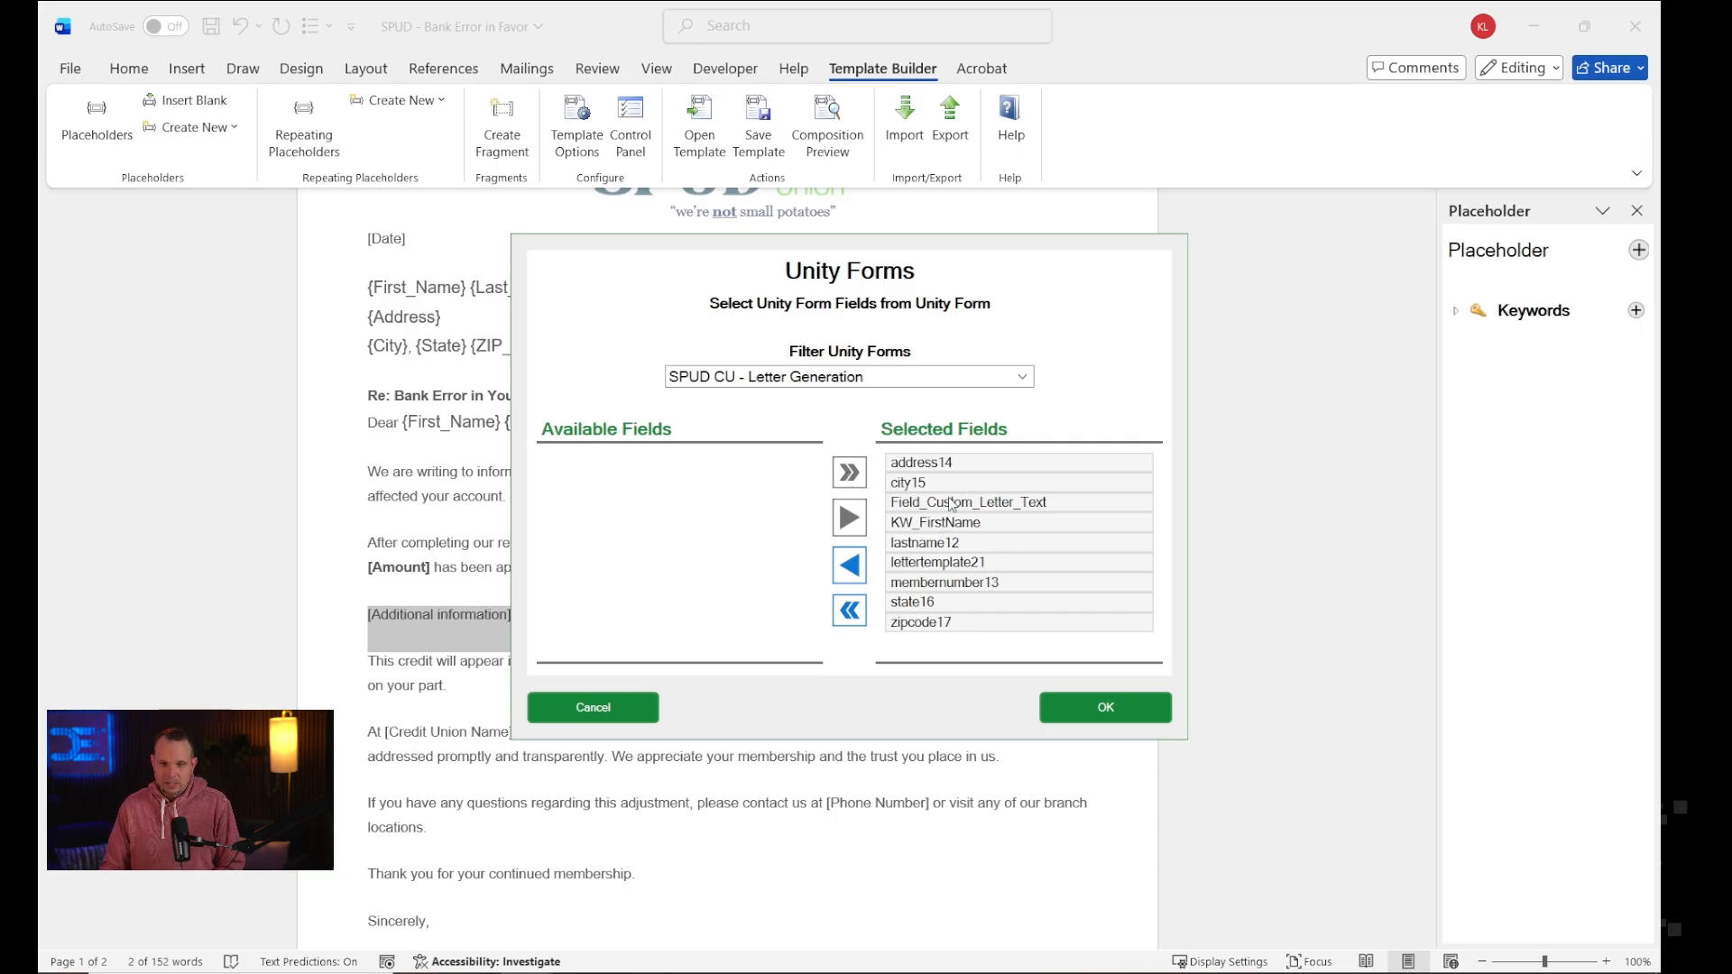
click(1146, 713)
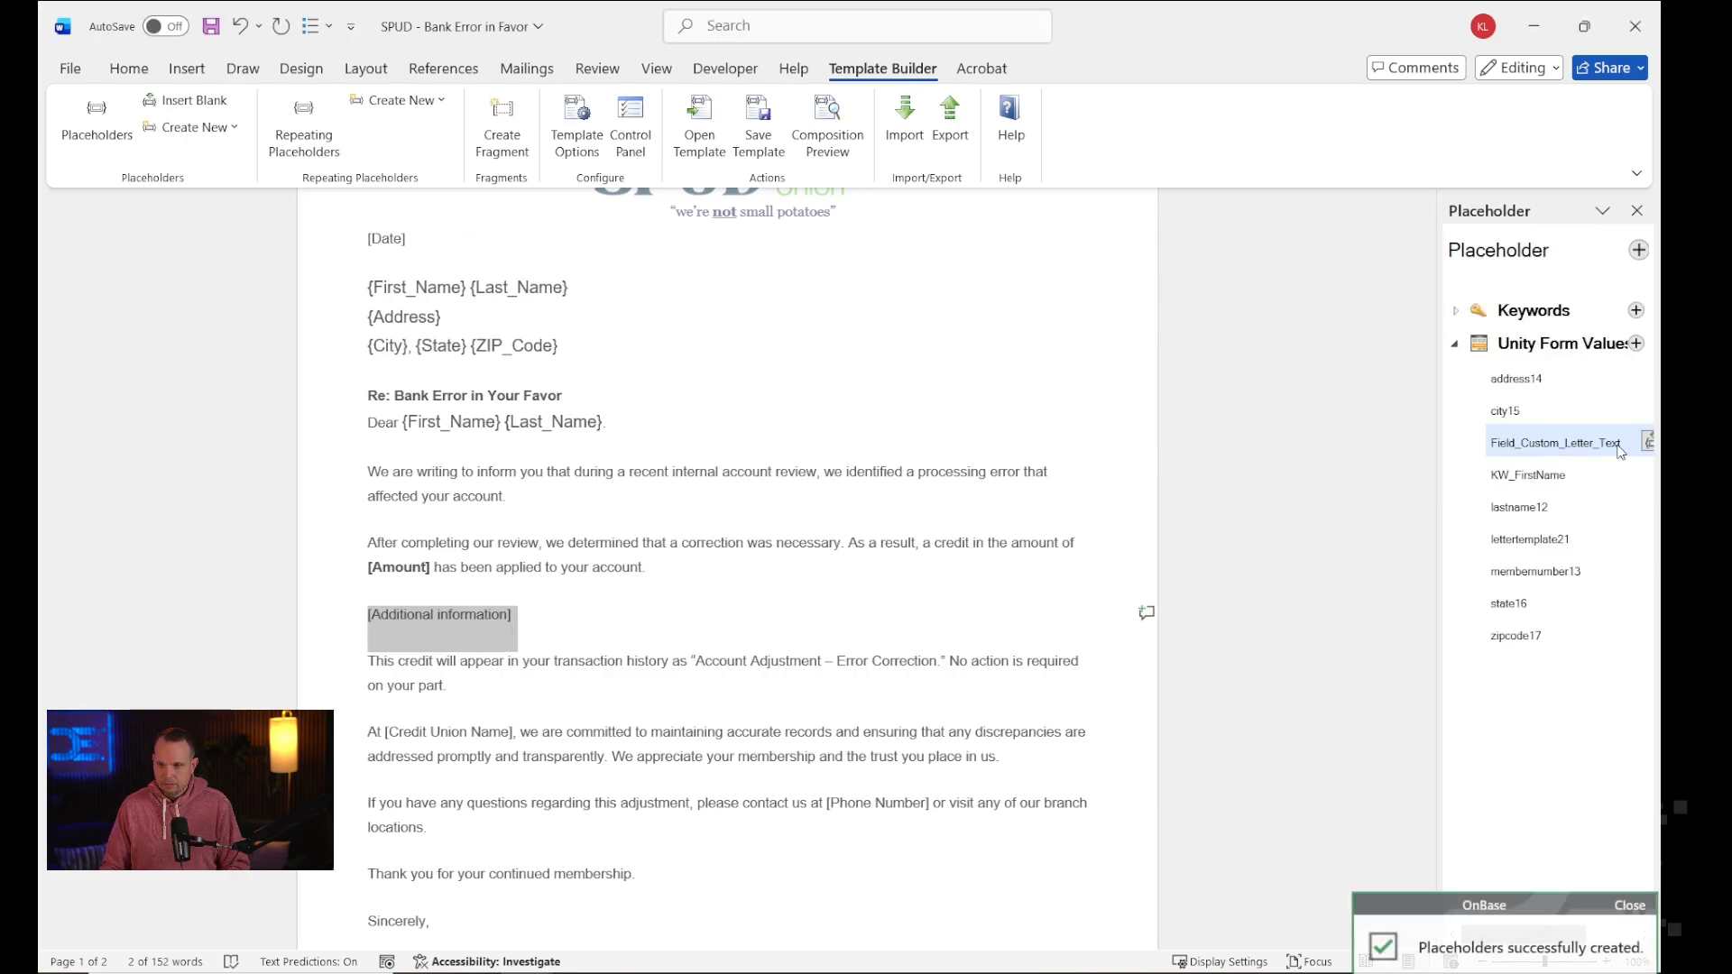
Replace the [Additional information] text with the Field_Custom_Letter_Text placeholder on its own line and set its case correction to Proper Noun.
click(1646, 443)
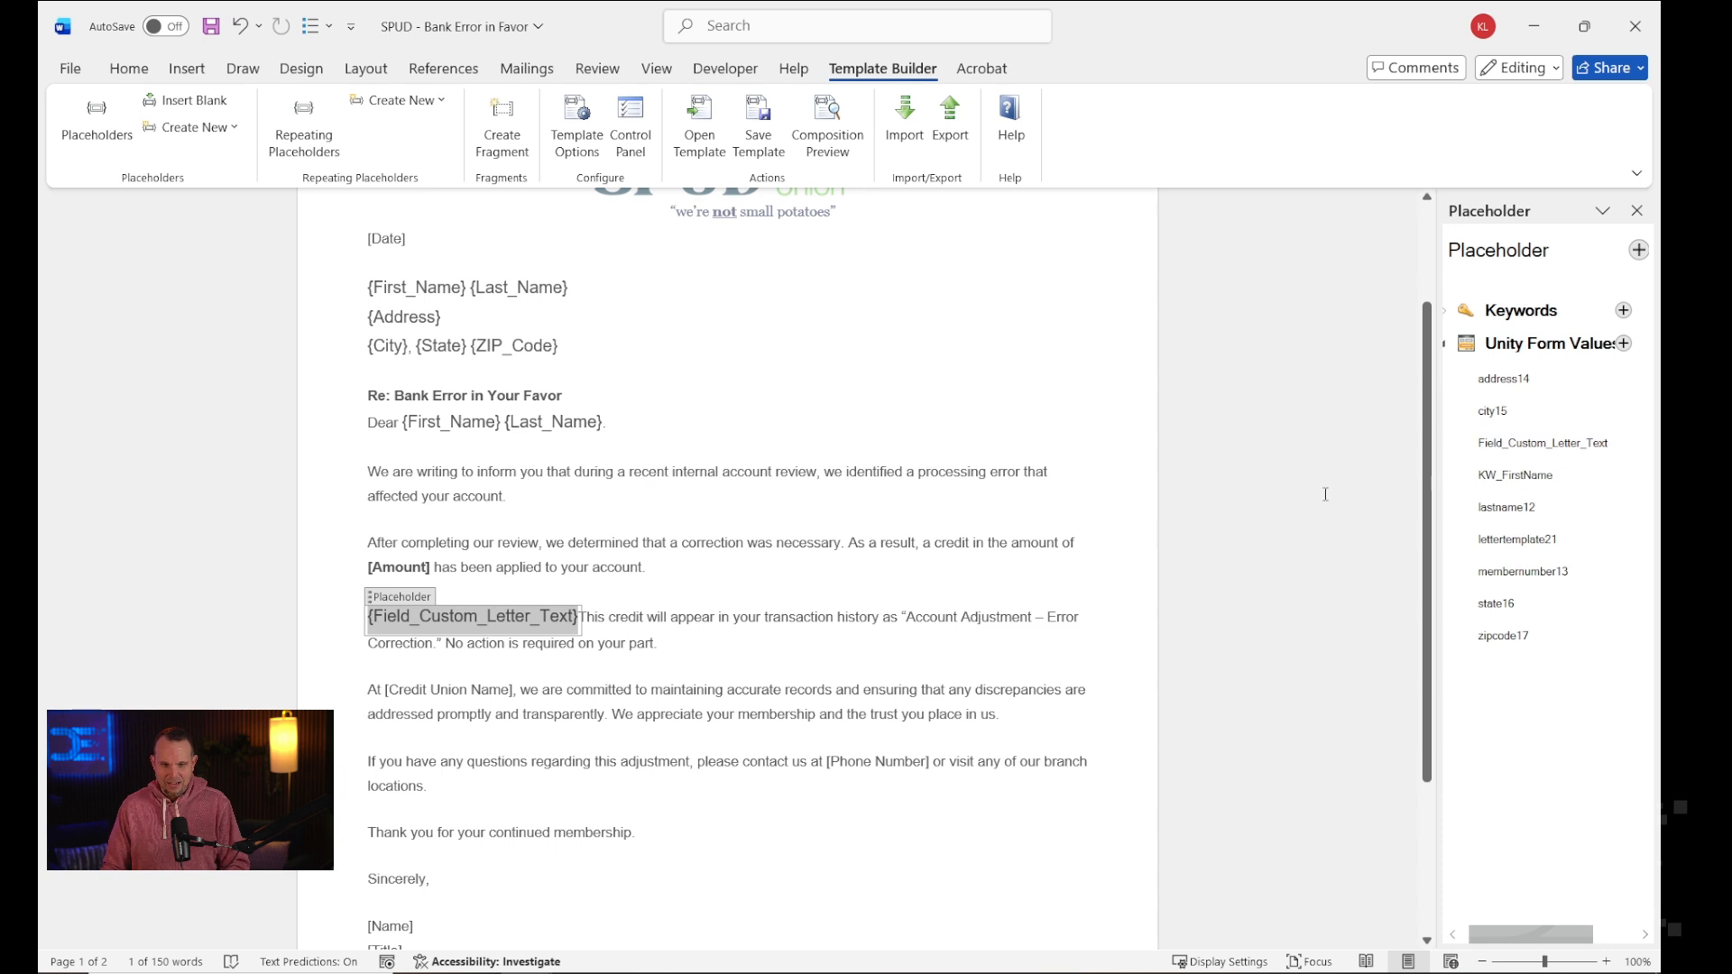
key(Return)
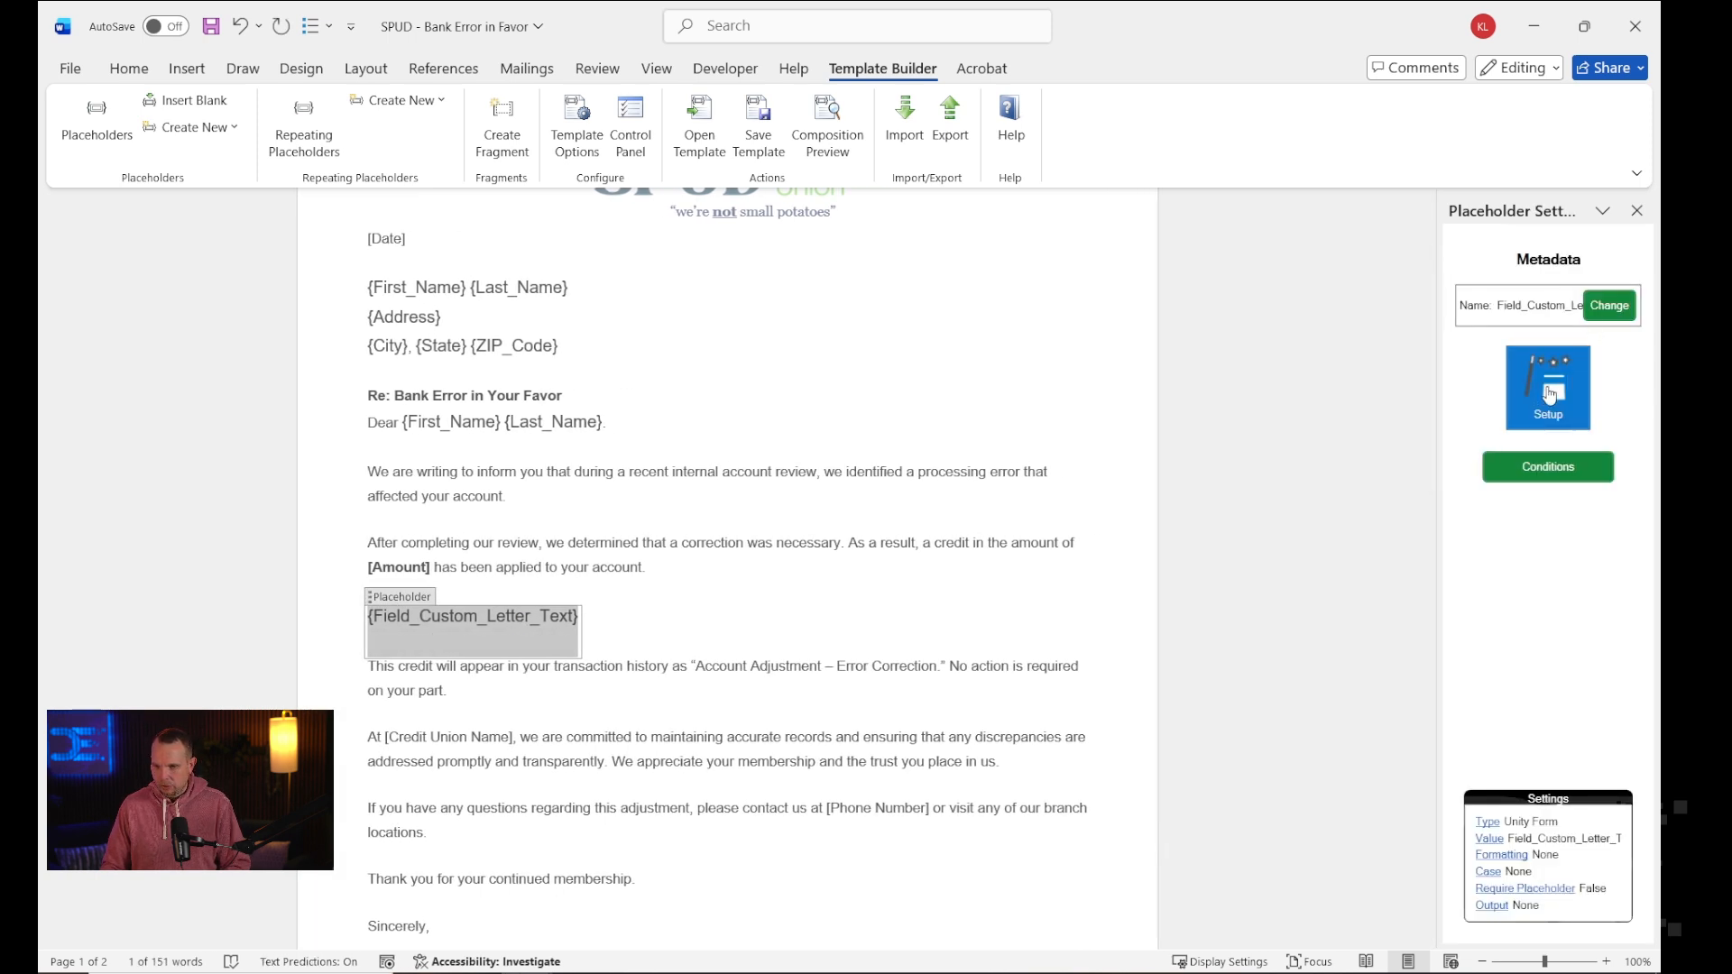
click(1549, 394)
click(1041, 731)
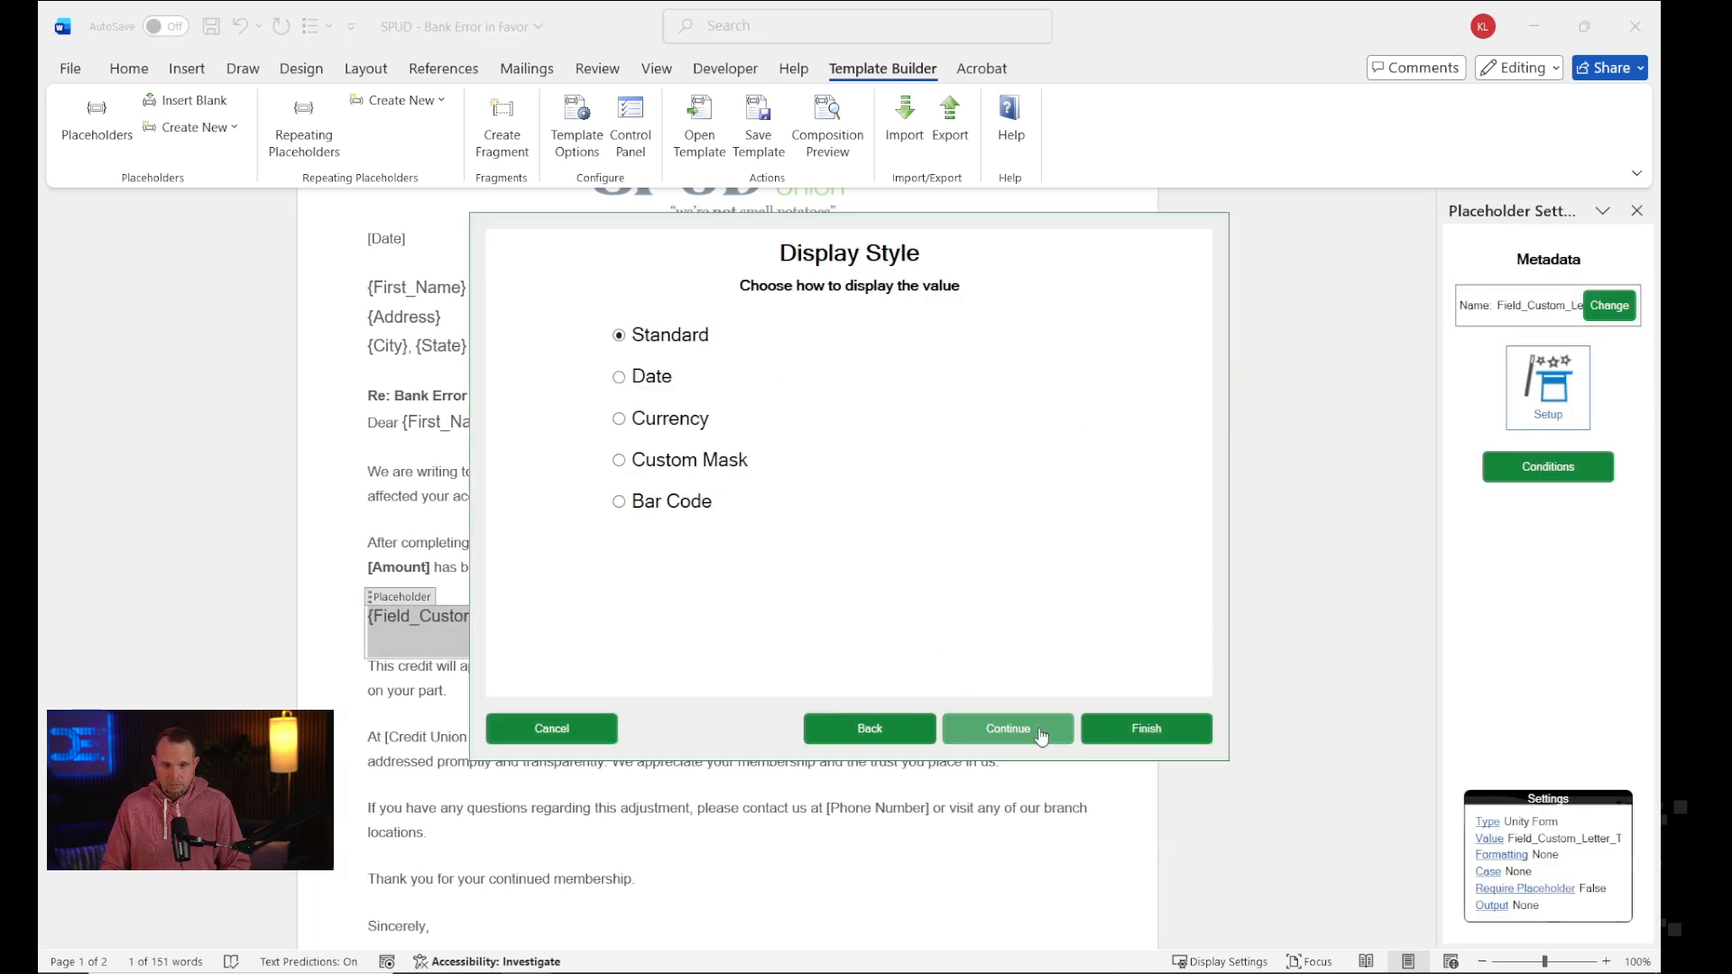
click(1040, 731)
click(848, 460)
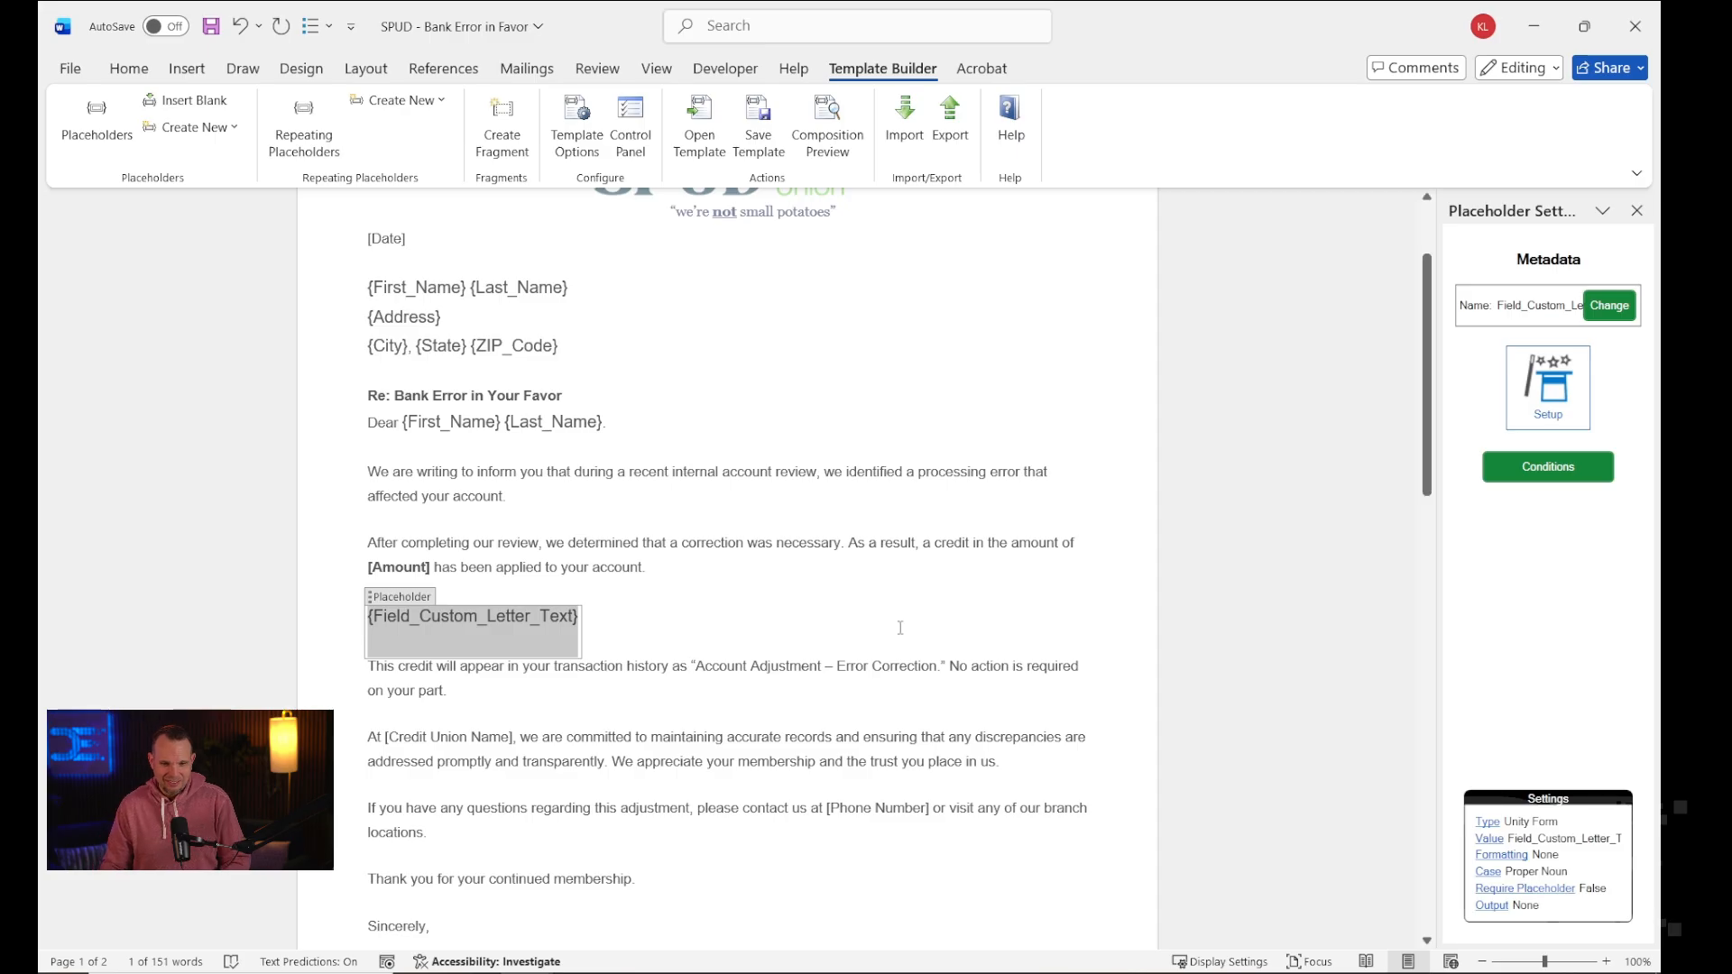
click(832, 721)
Replace the [Credit Union Name] text in the paragraph about maintaining accurate records with "SPUD Credit Union".
scroll(457, 590, down, 1)
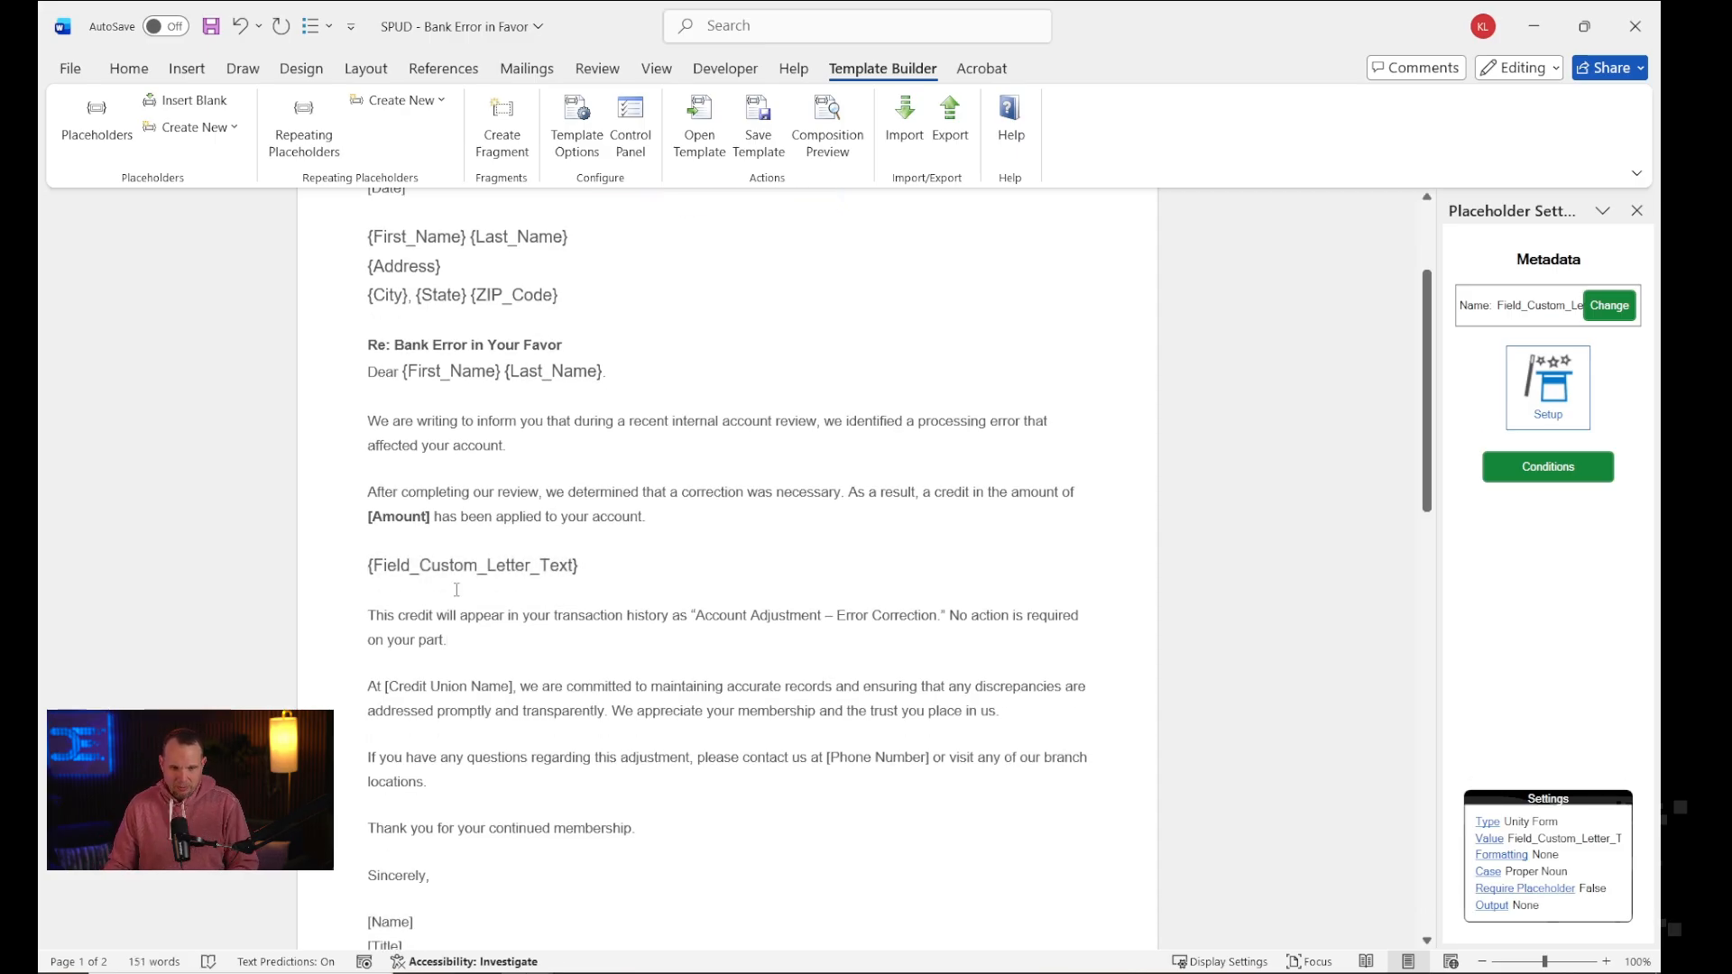
scroll(490, 648, down, 3)
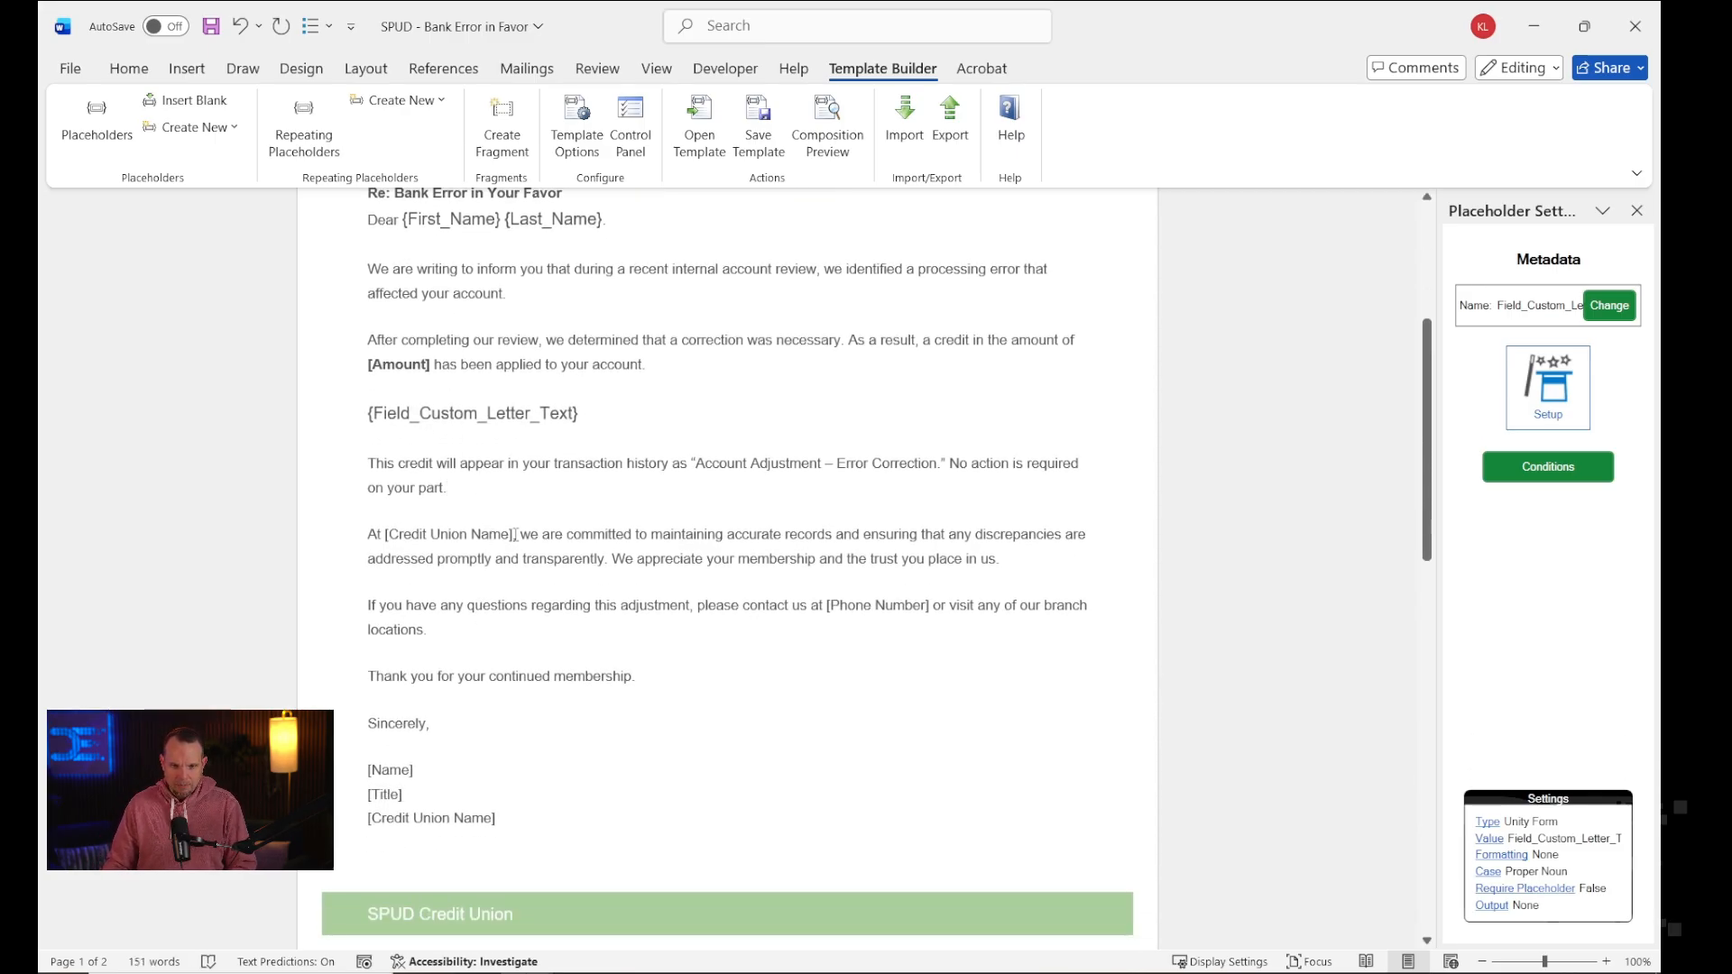
drag(515, 535, 419, 531)
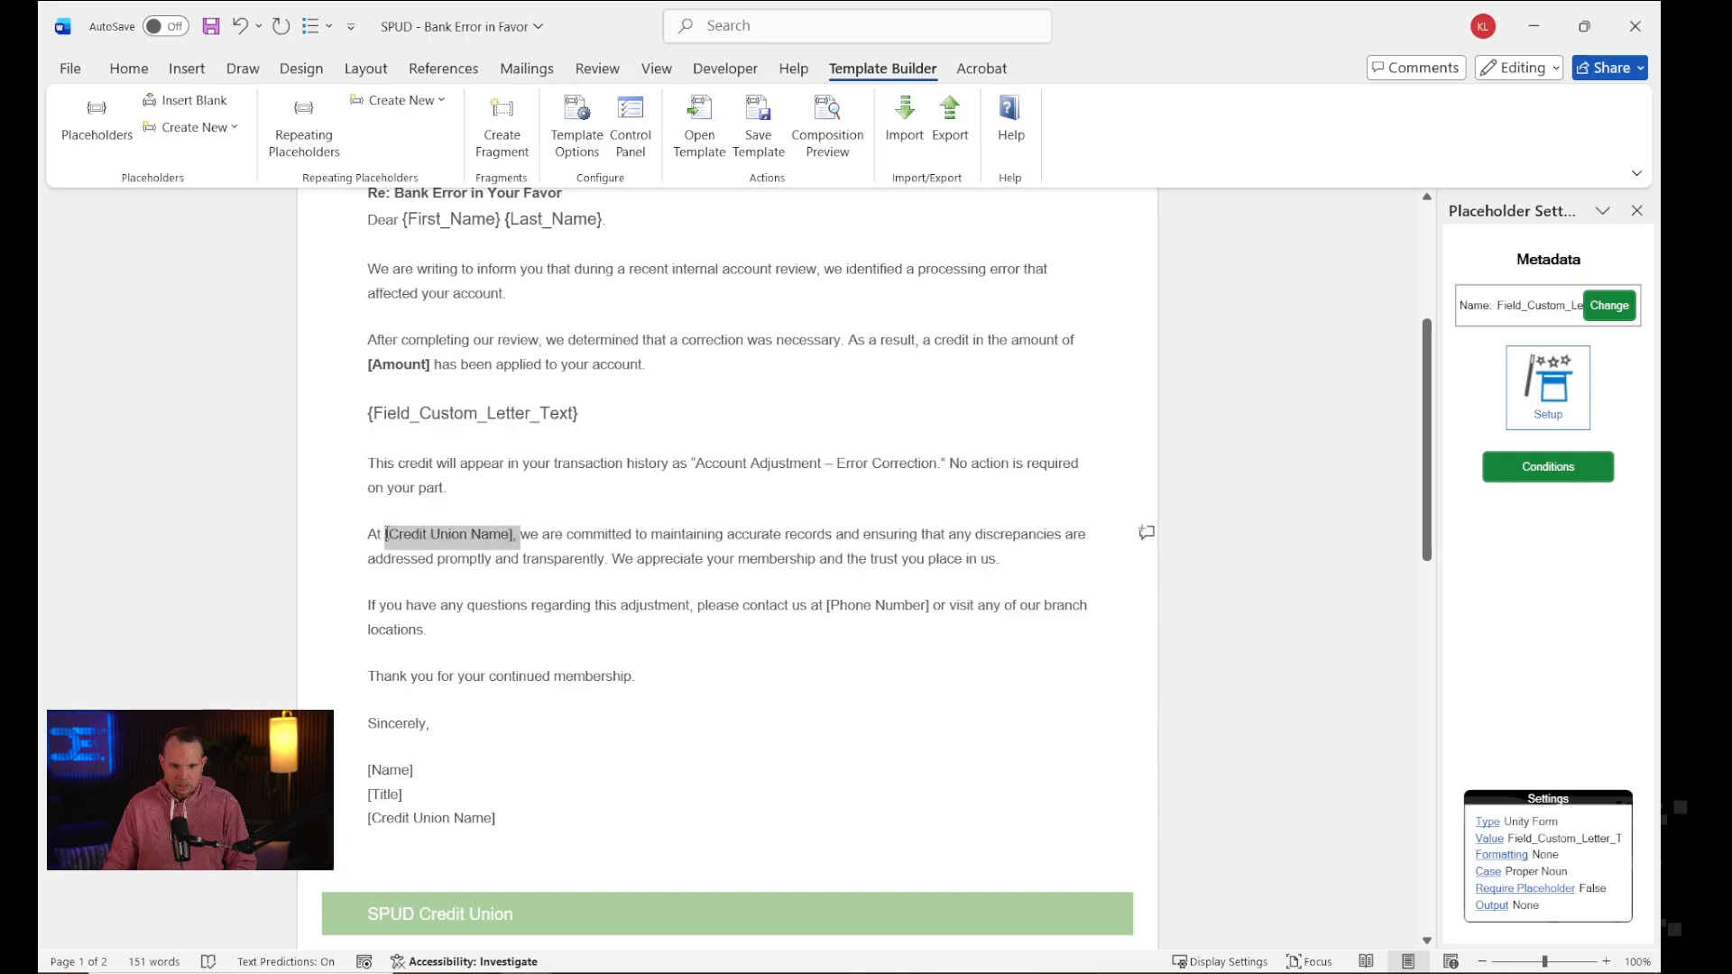
text(SPud)
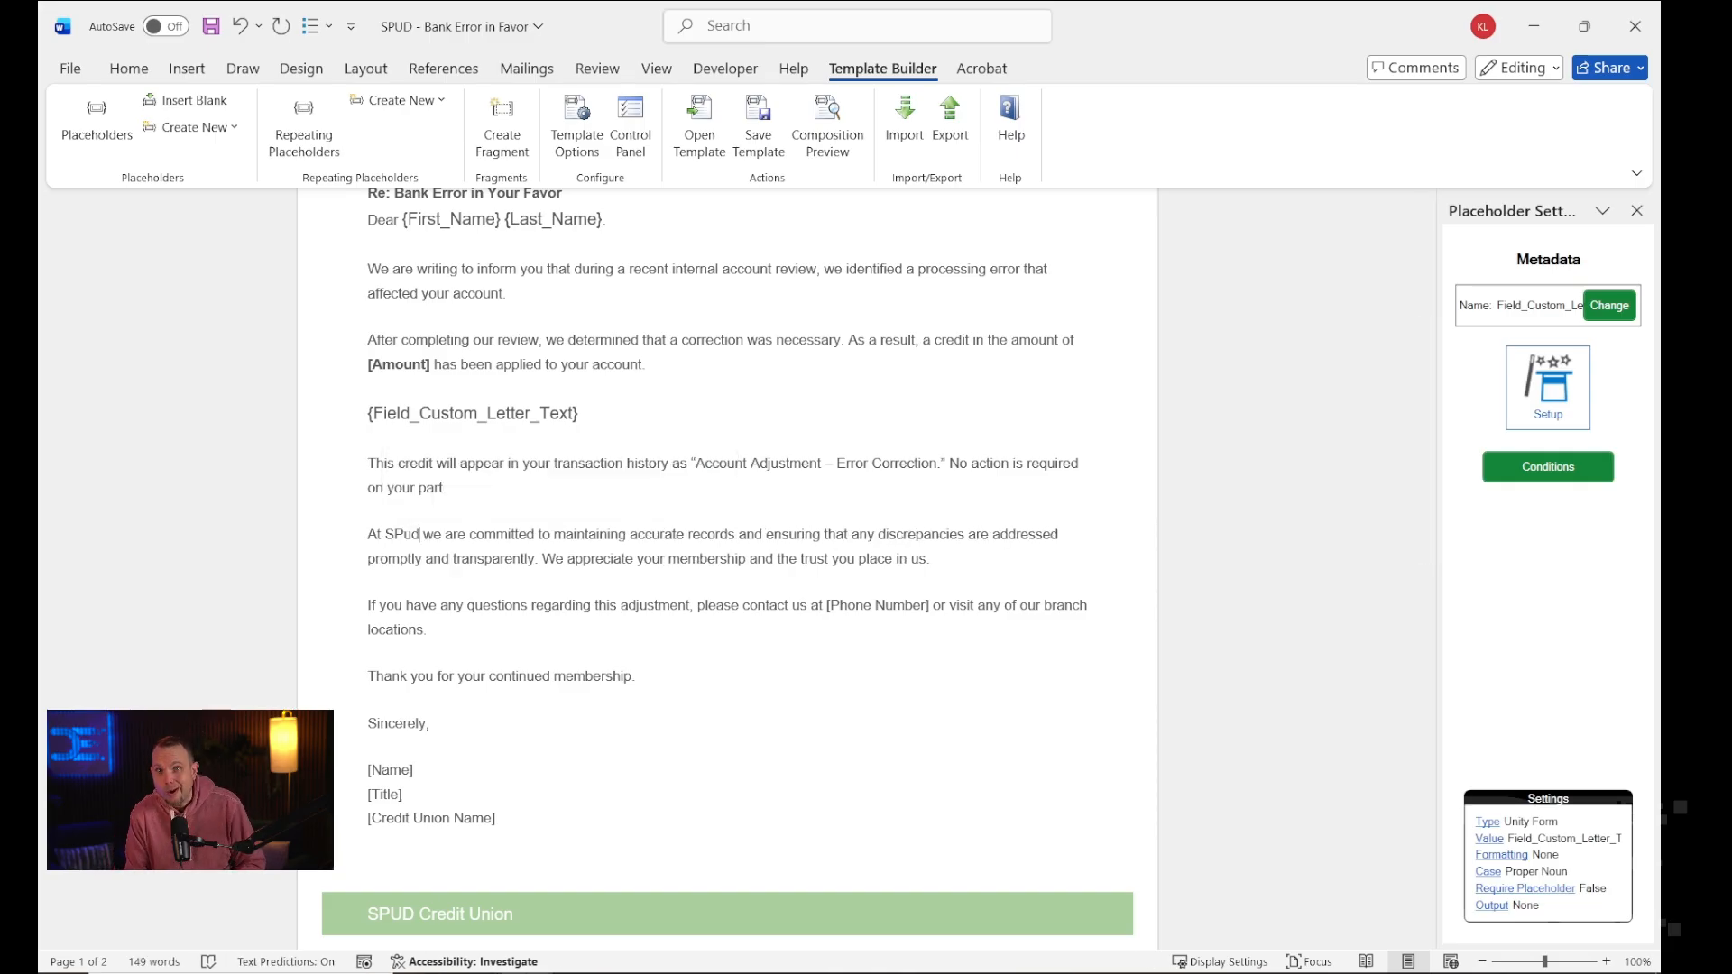
key(BackSpace)
key(BackSpace)
text(UD )
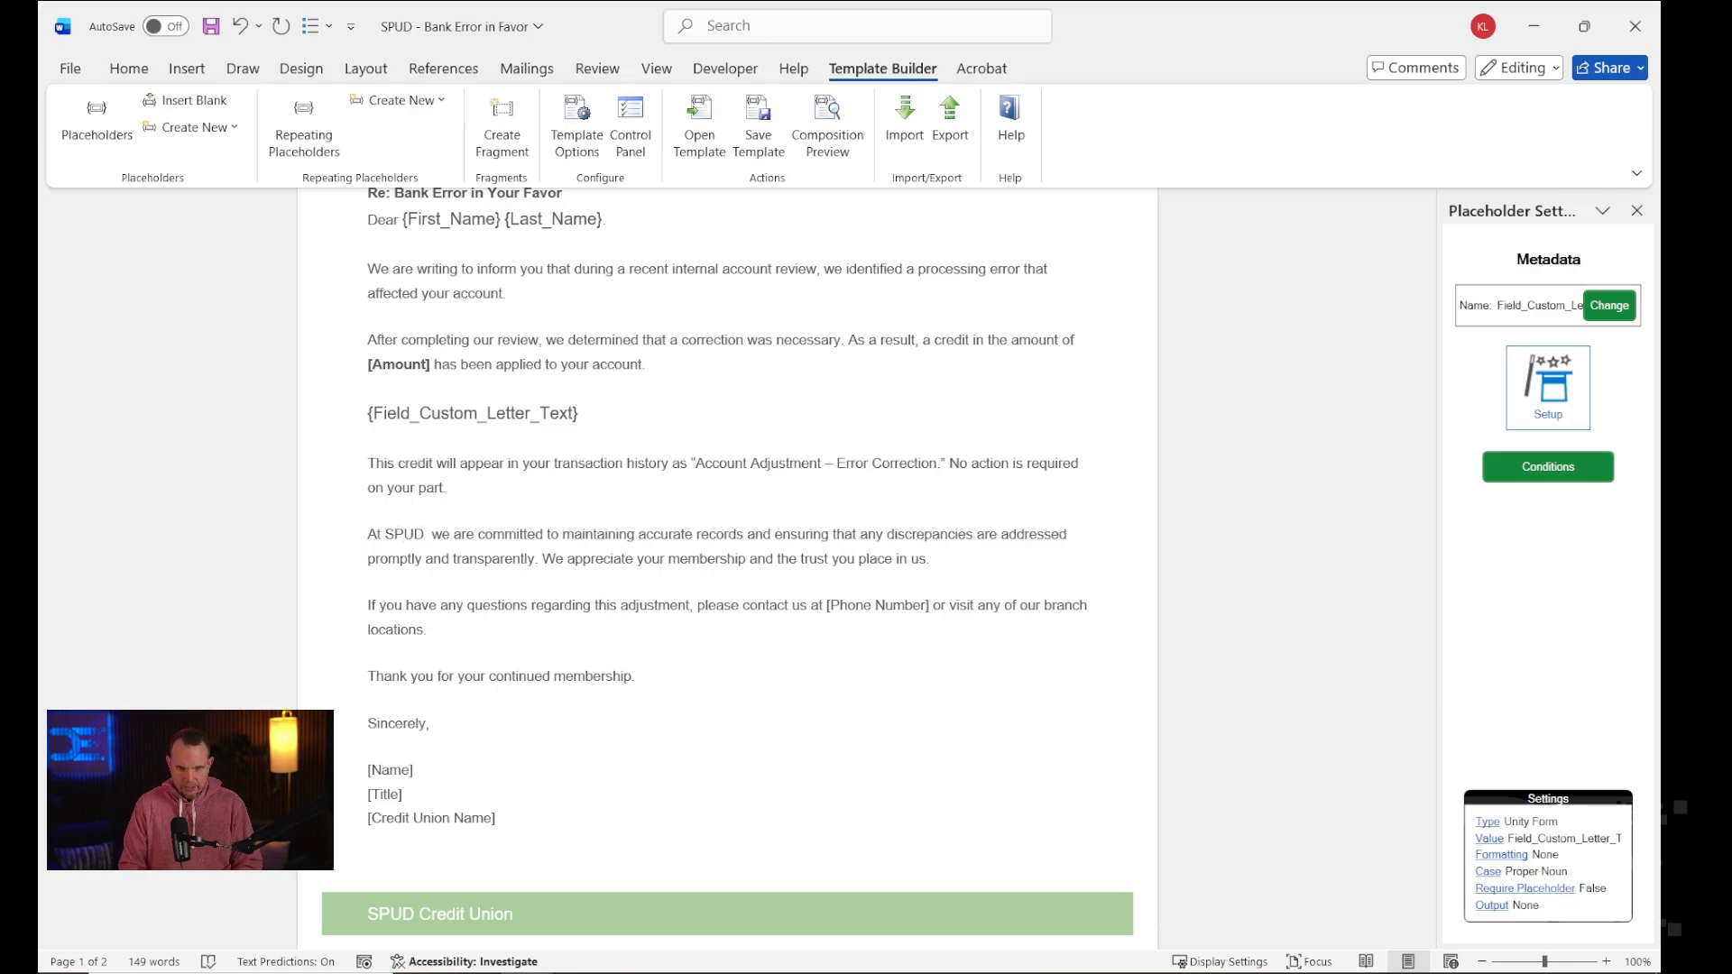
text(Credit Union)
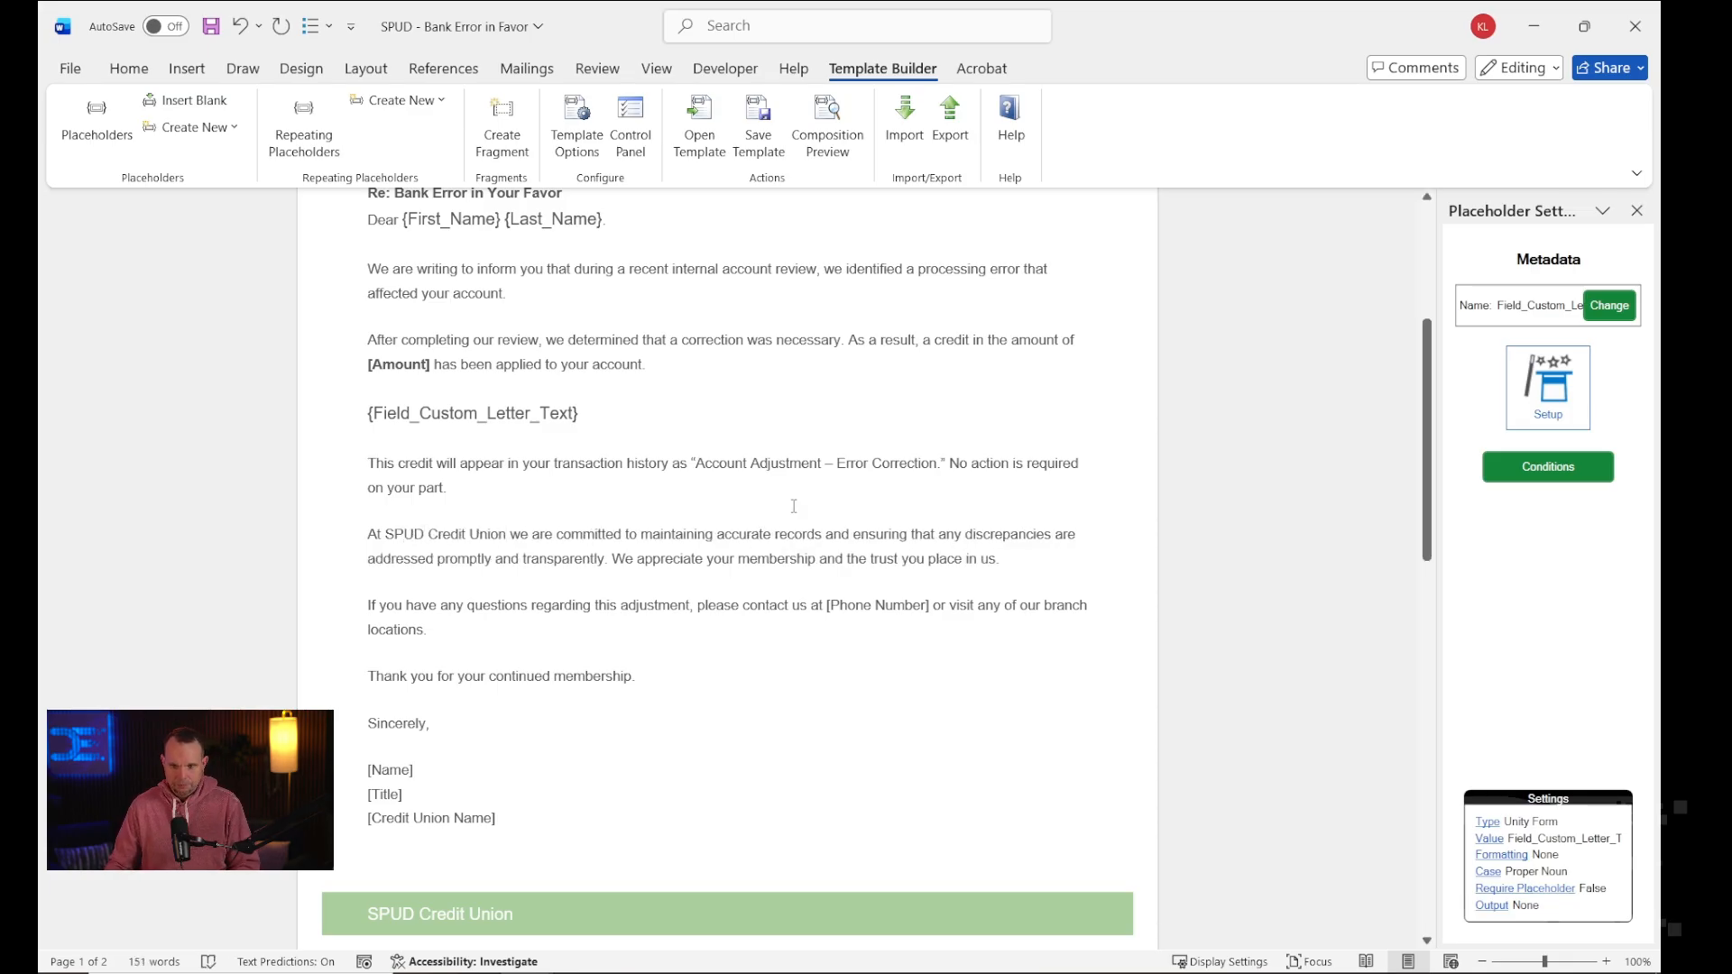
Create Properties placeholders for all available user and document properties.
click(96, 116)
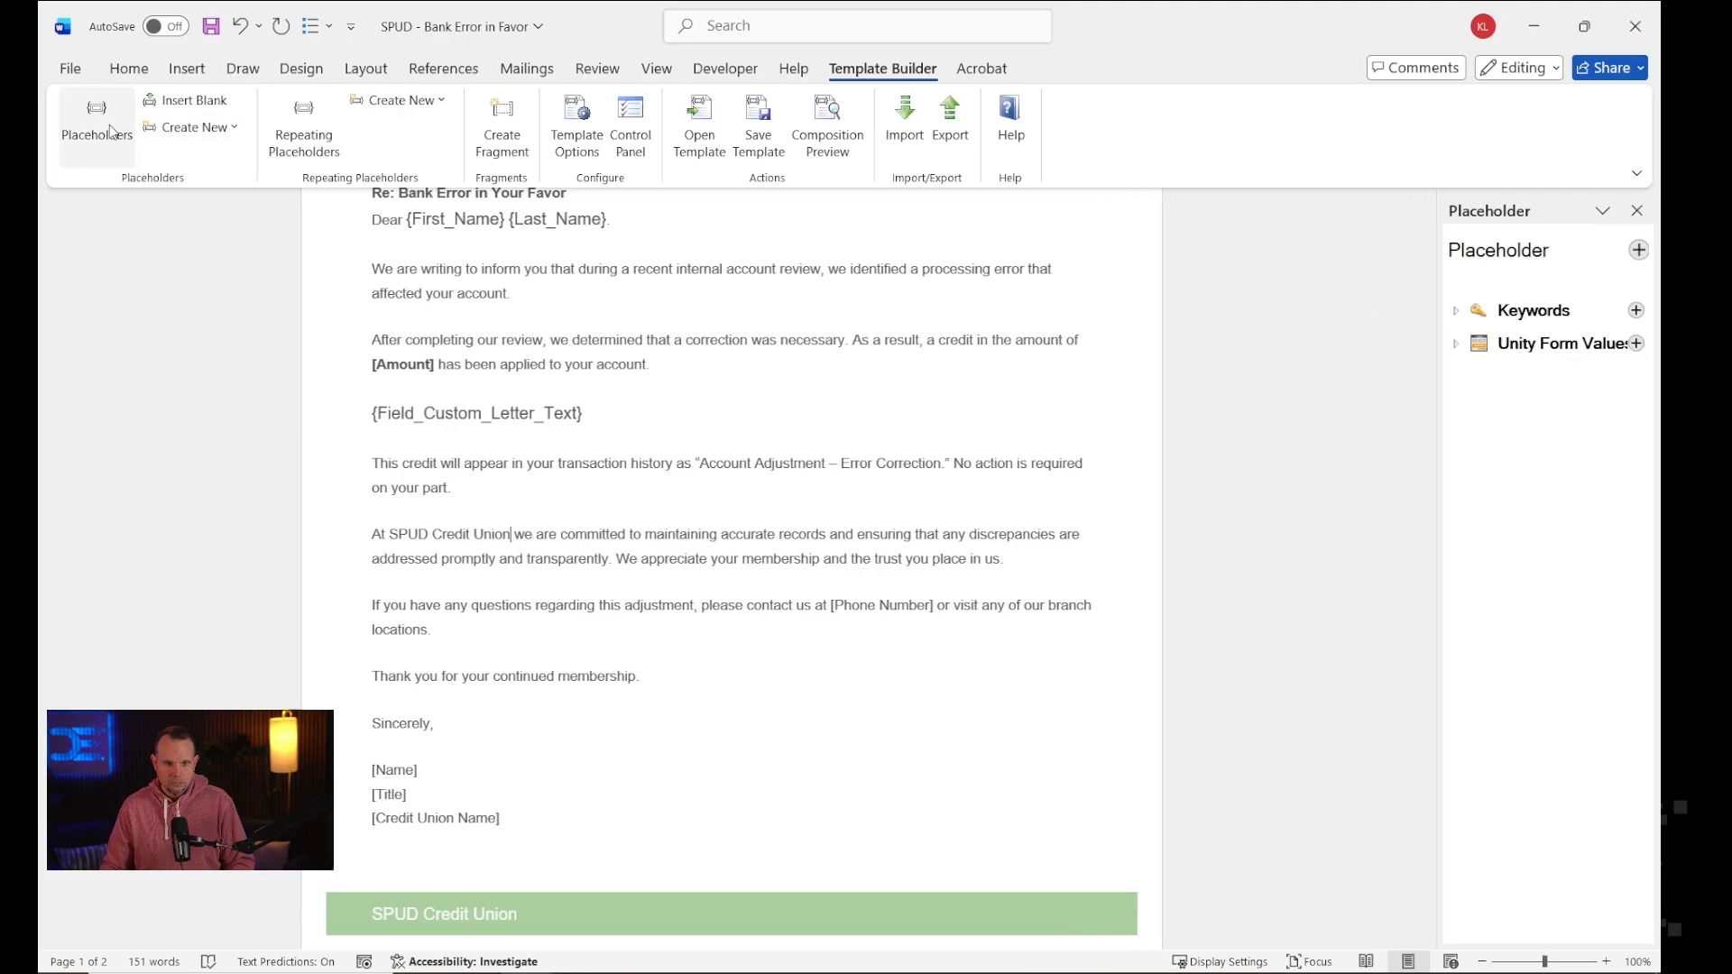
click(1640, 251)
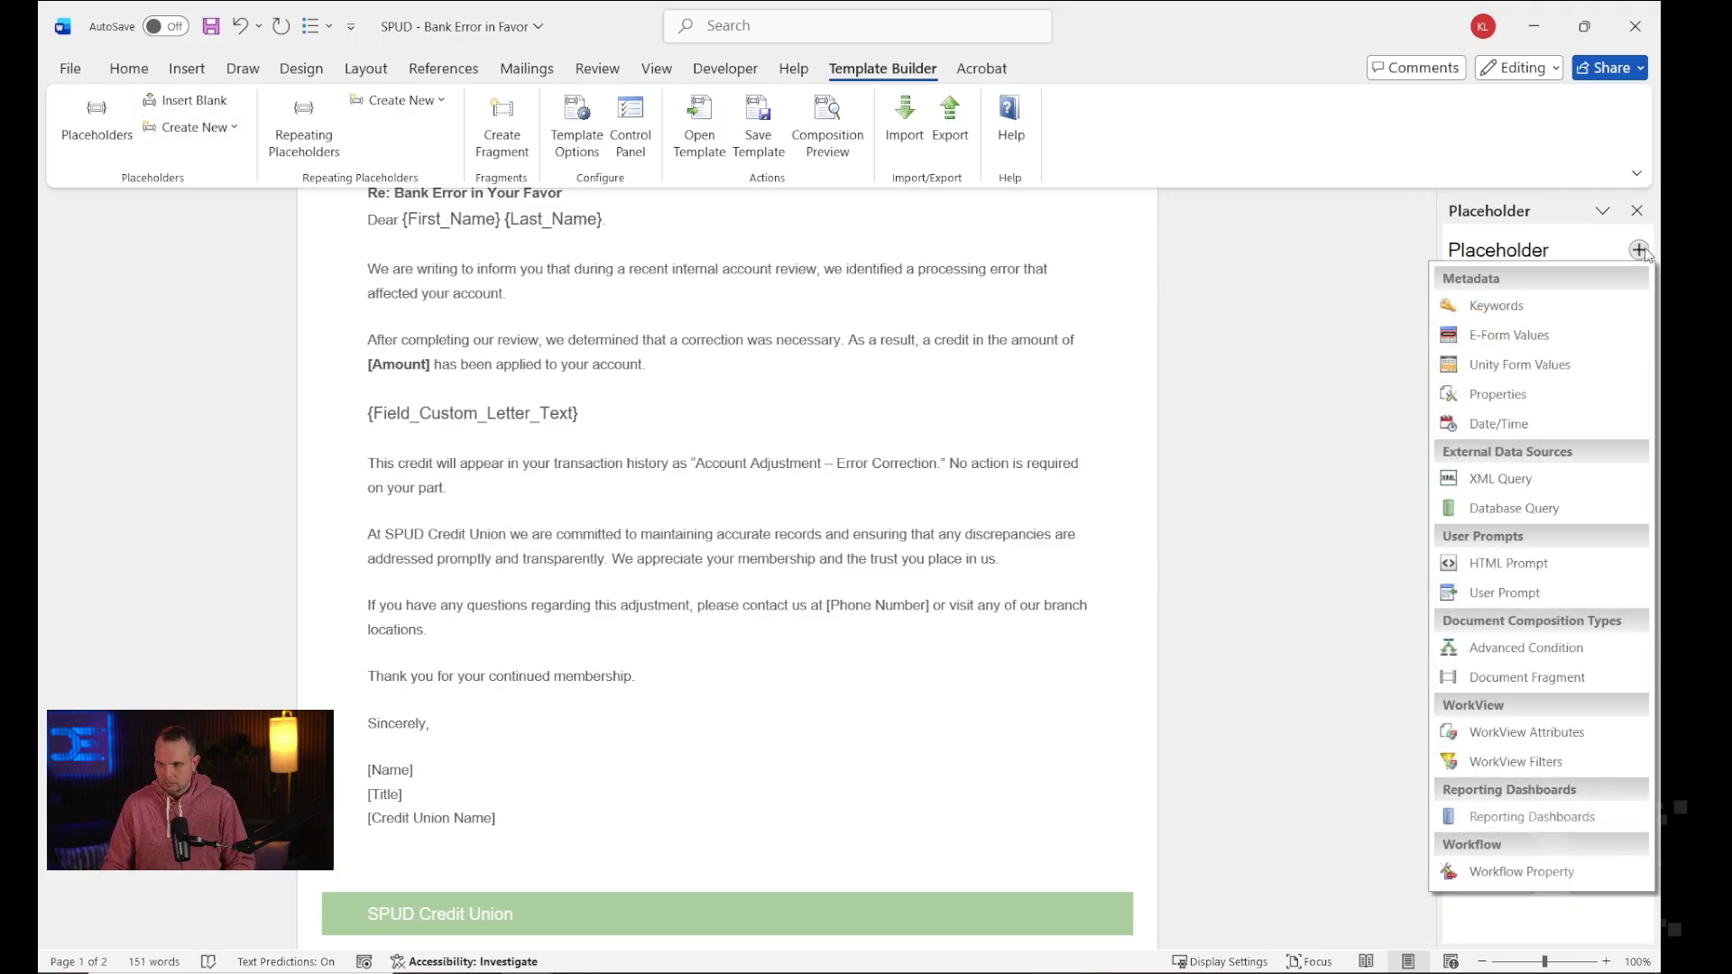
click(1512, 393)
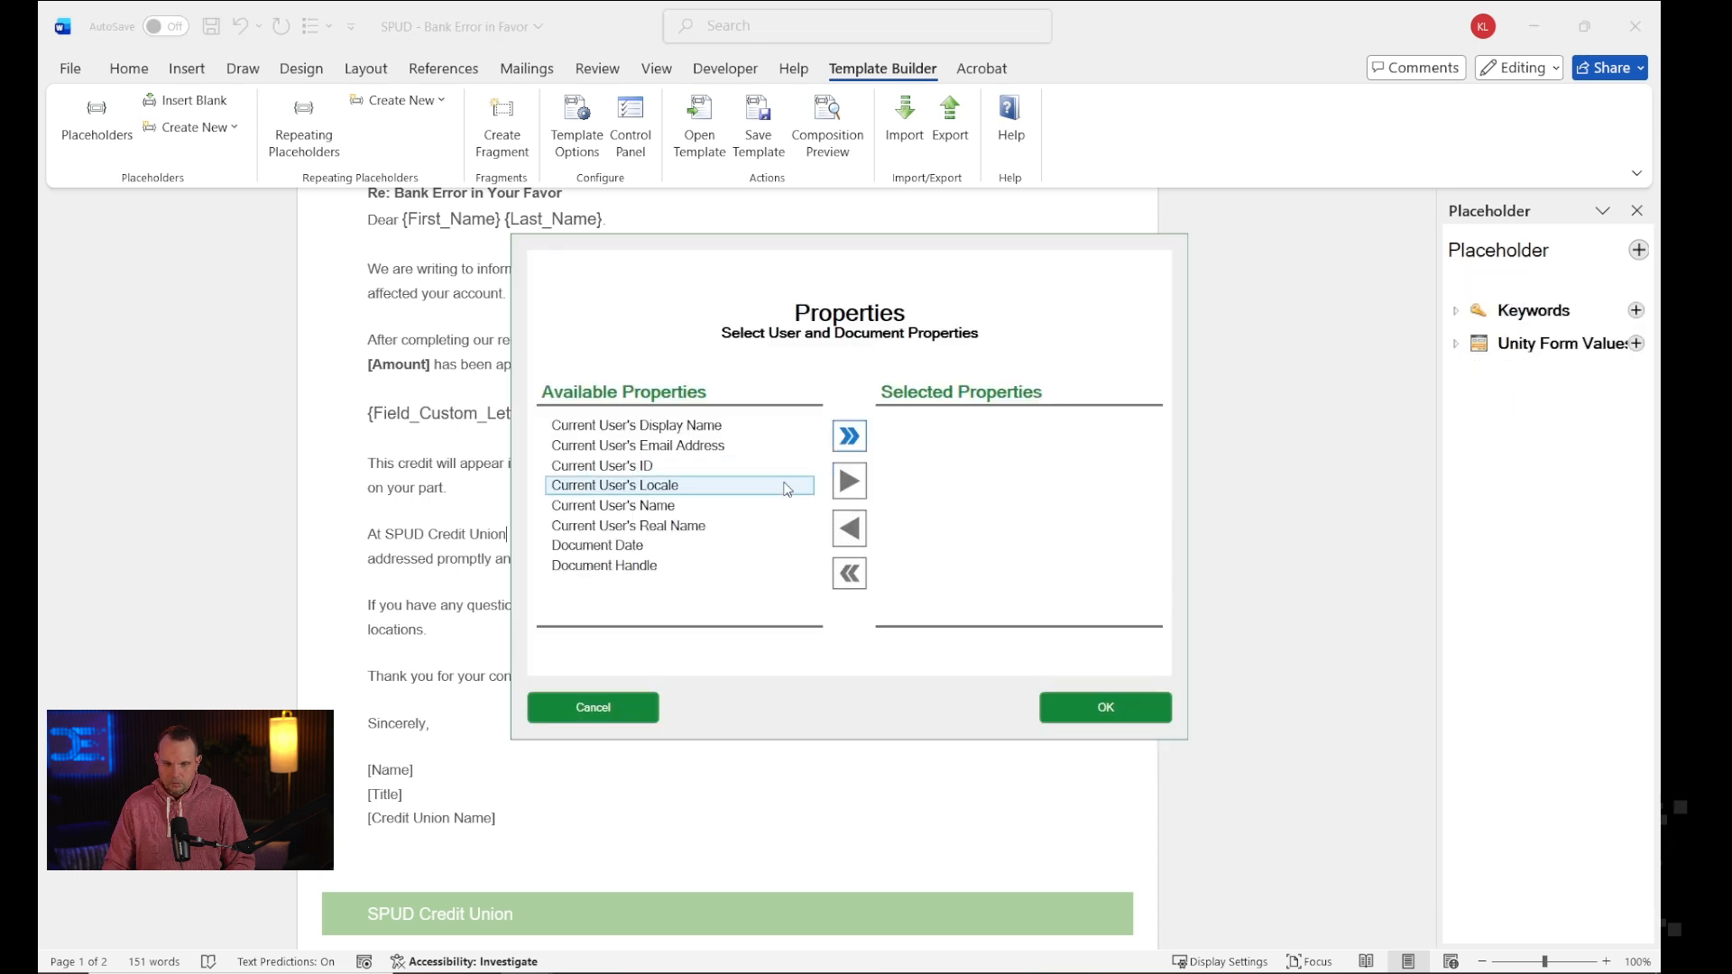
click(690, 526)
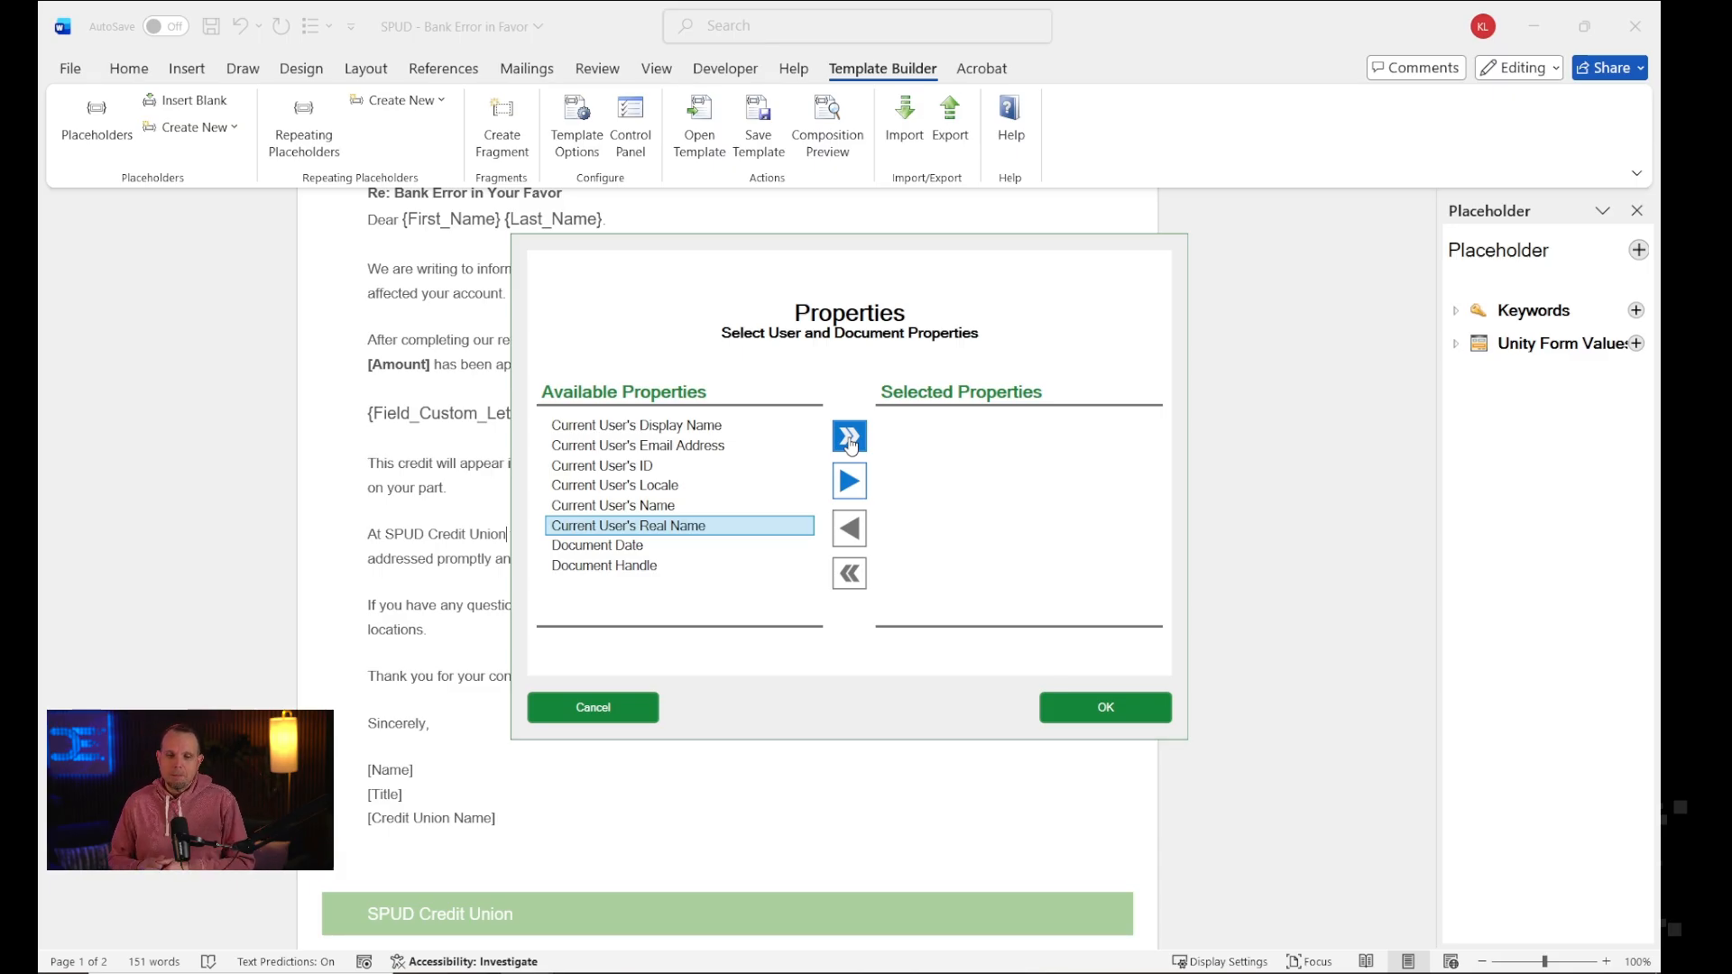
click(849, 438)
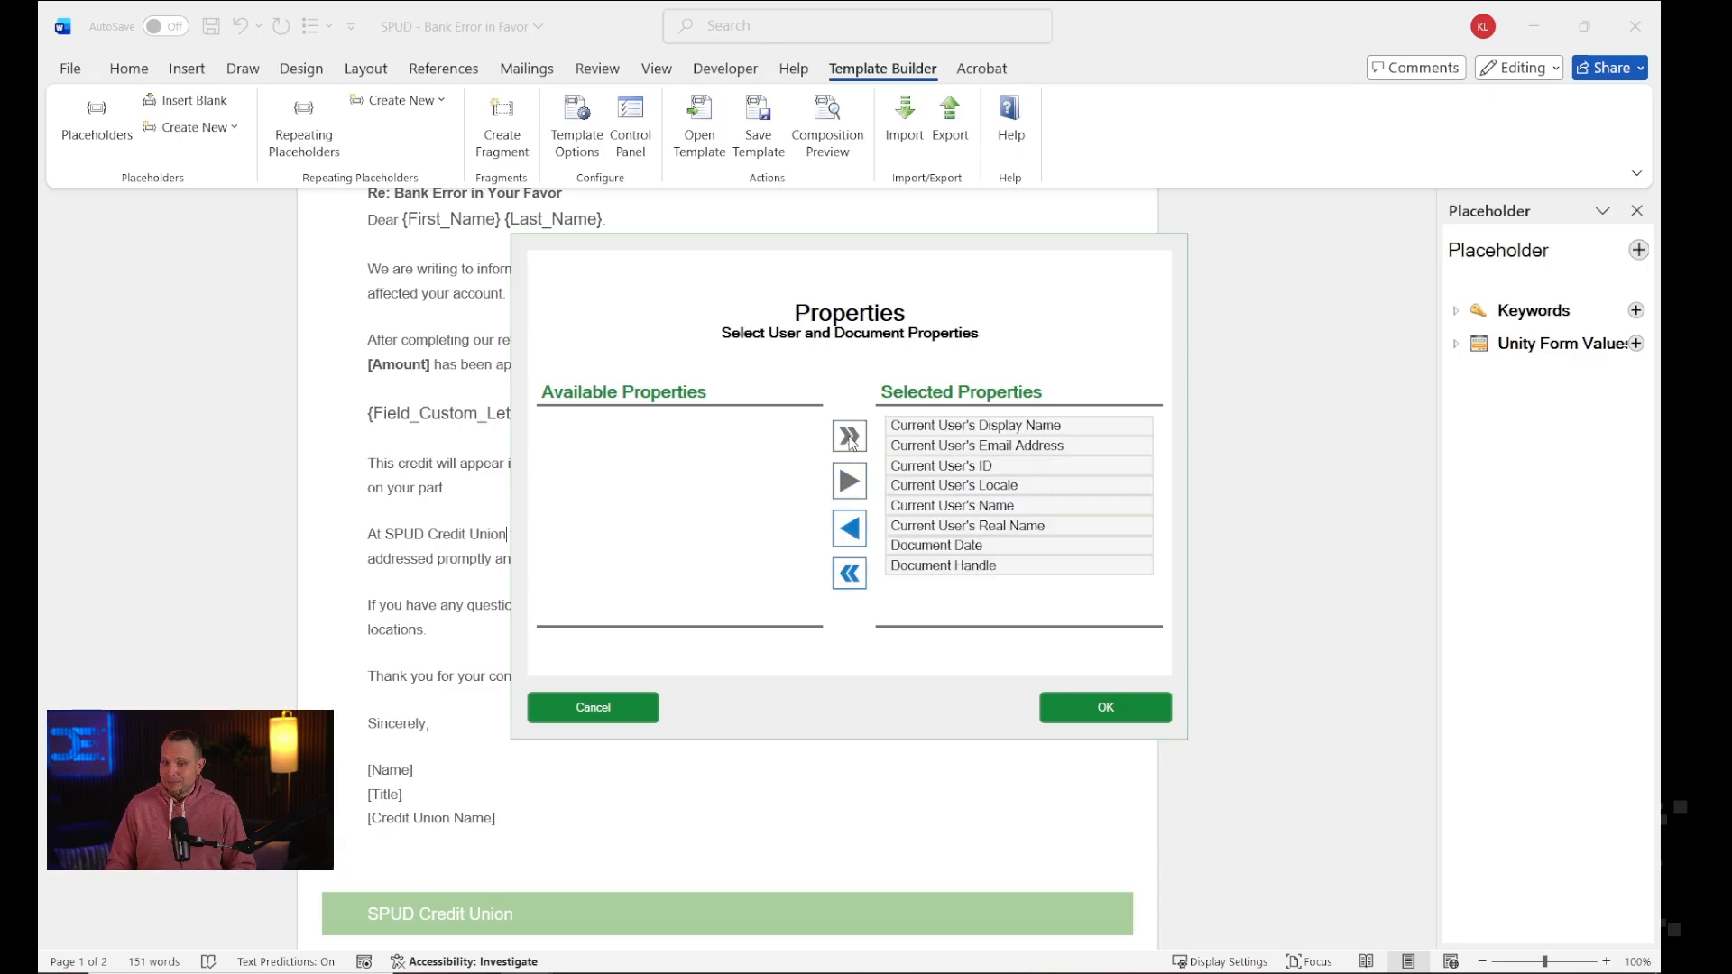
click(1094, 716)
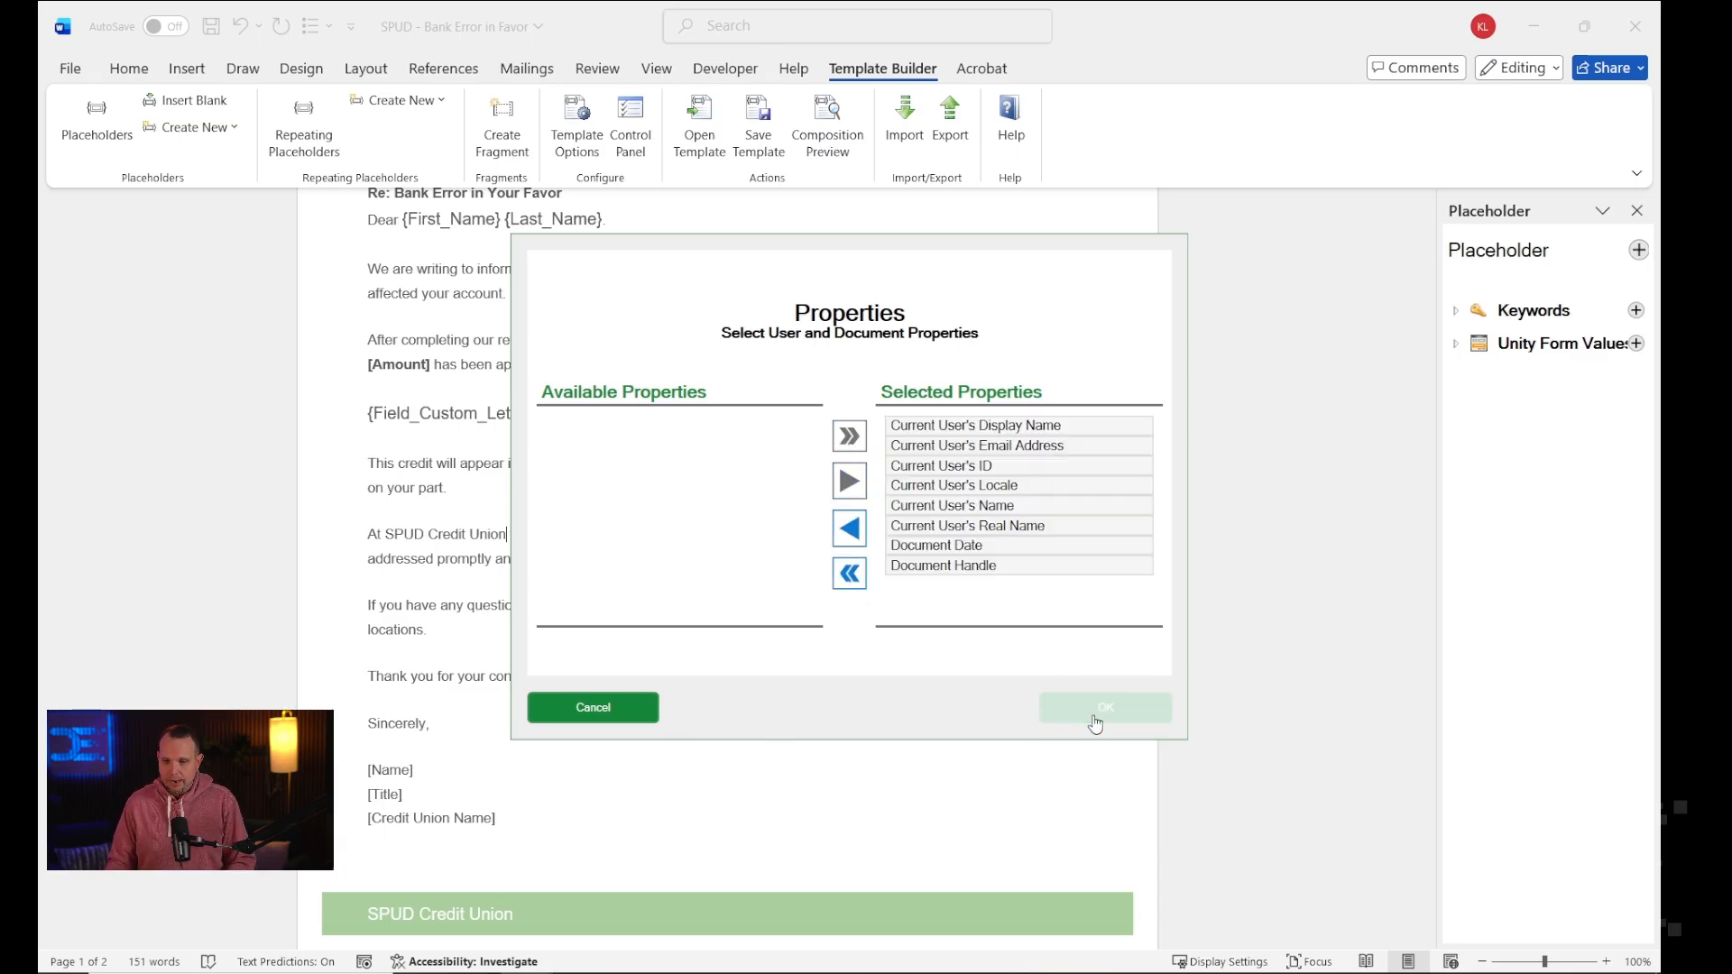
Replace the [Name] text in the signature with the Current_User's_Real_Name placeholder and delete the [Title] and [Credit Union Name] lines below it.
drag(419, 769, 366, 771)
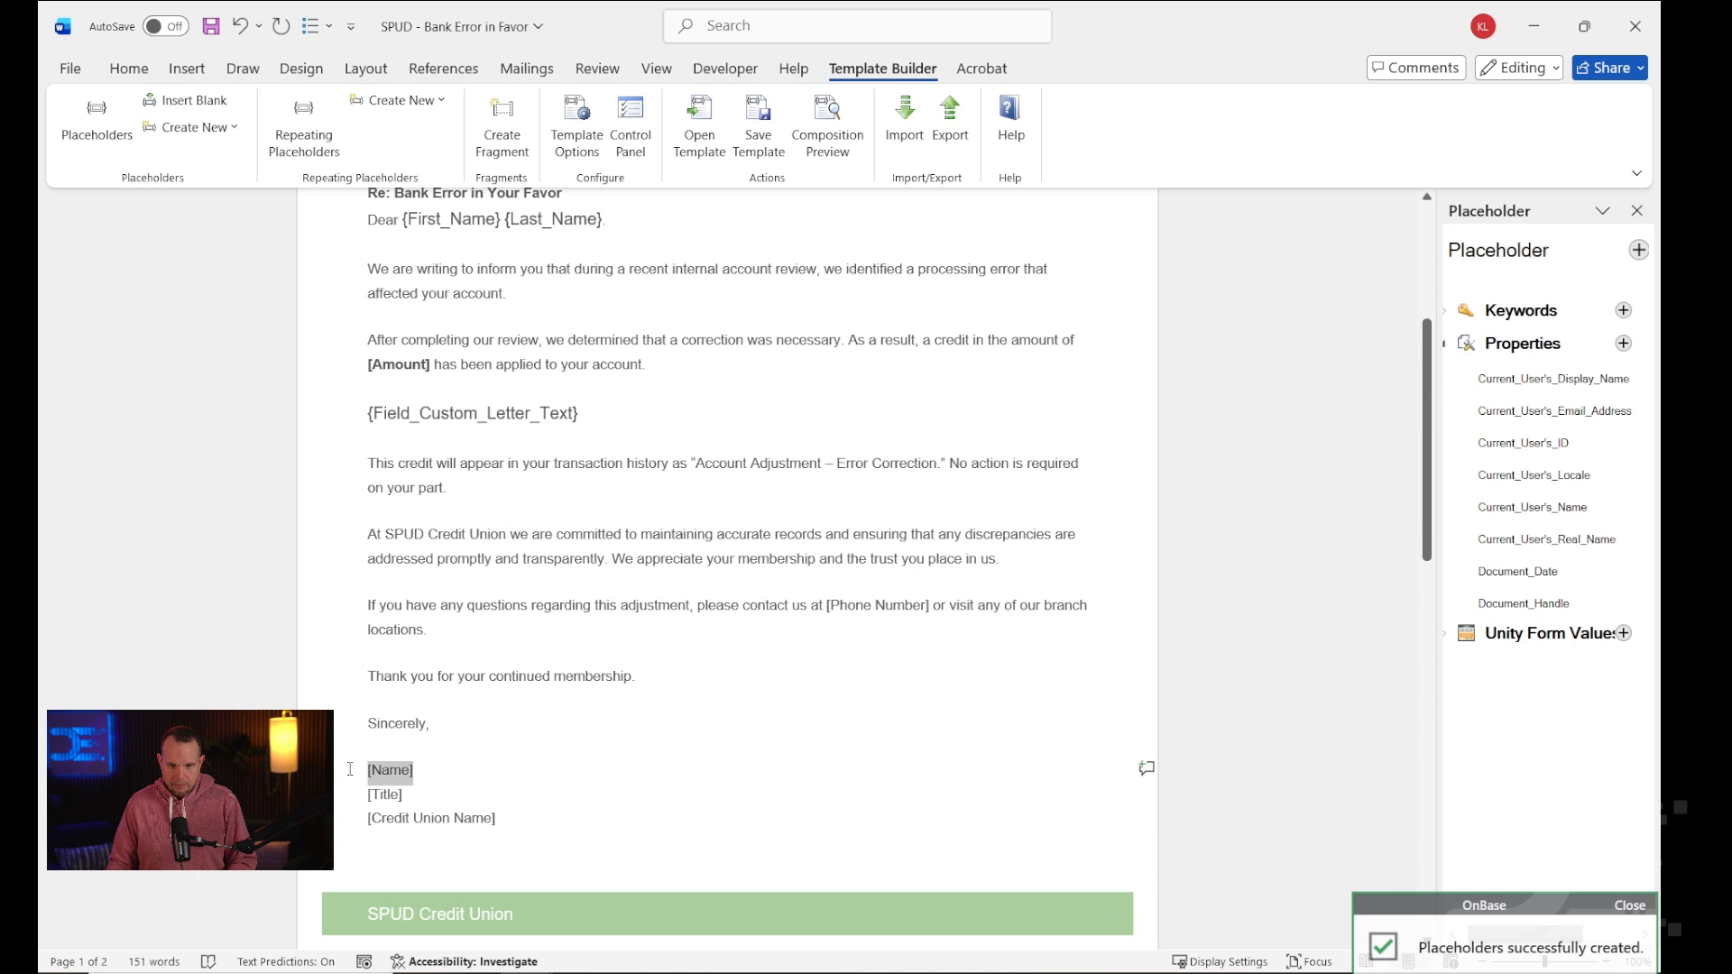
double_click(1619, 546)
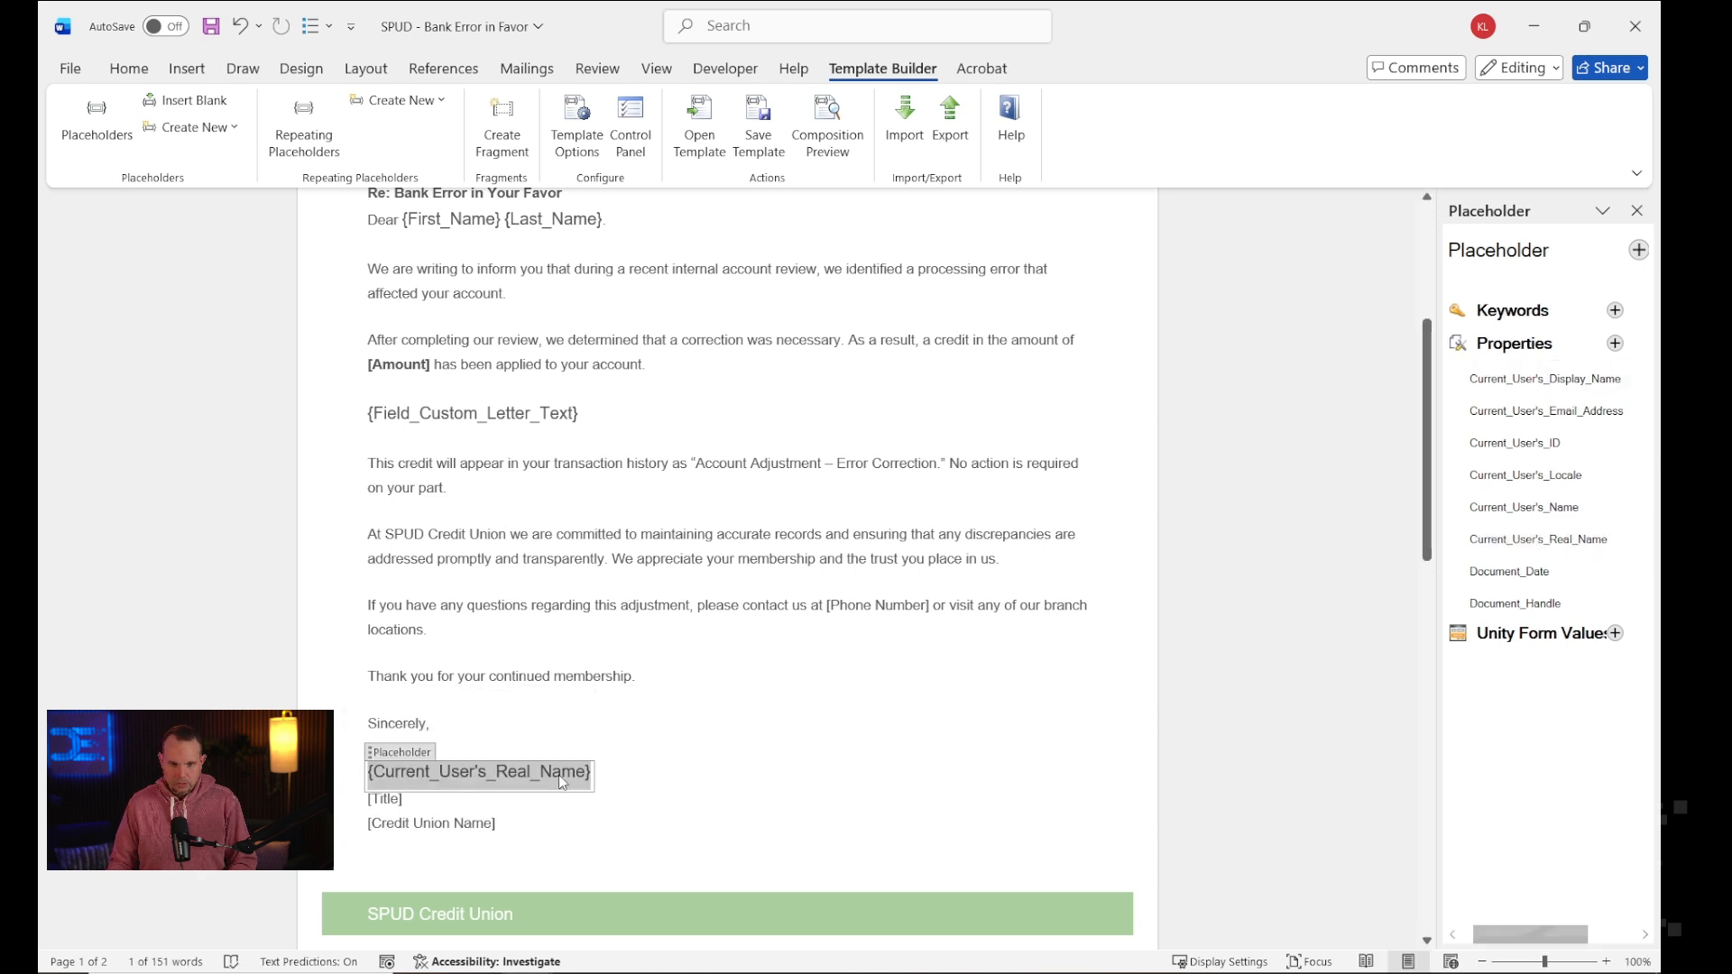
click(375, 812)
drag(367, 800, 496, 822)
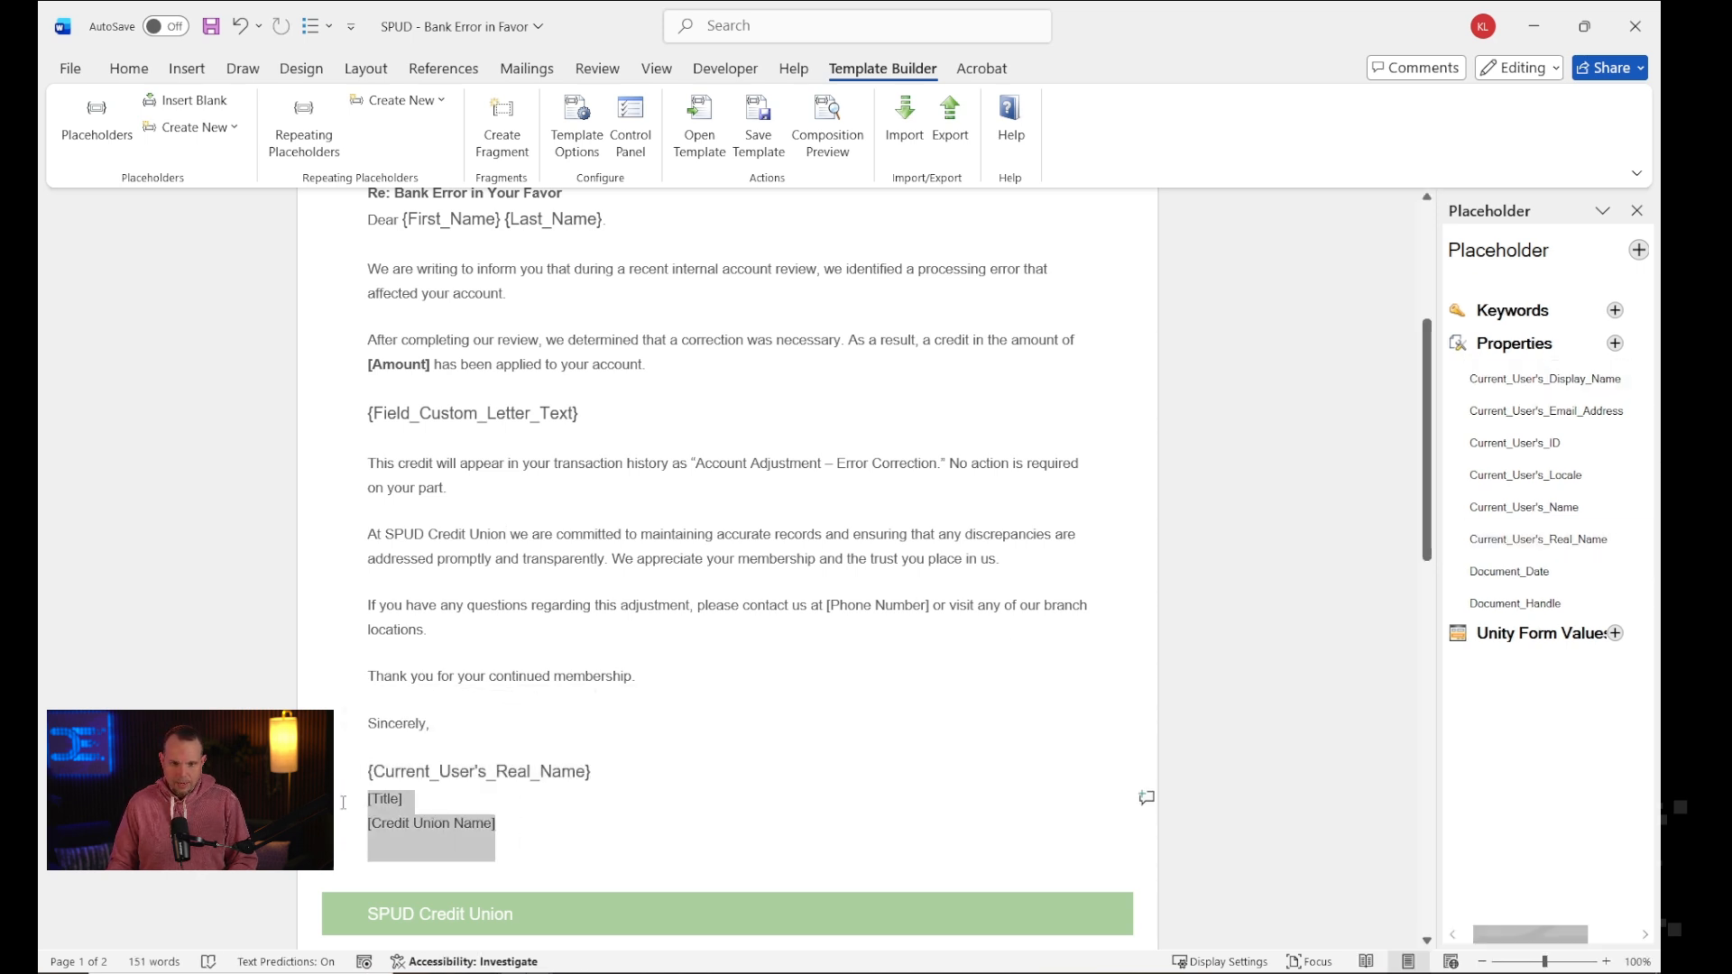
key(Delete)
Save the template and generate a composition preview, reviewing the address, custom letter text and signature.
scroll(660, 717, up, 4)
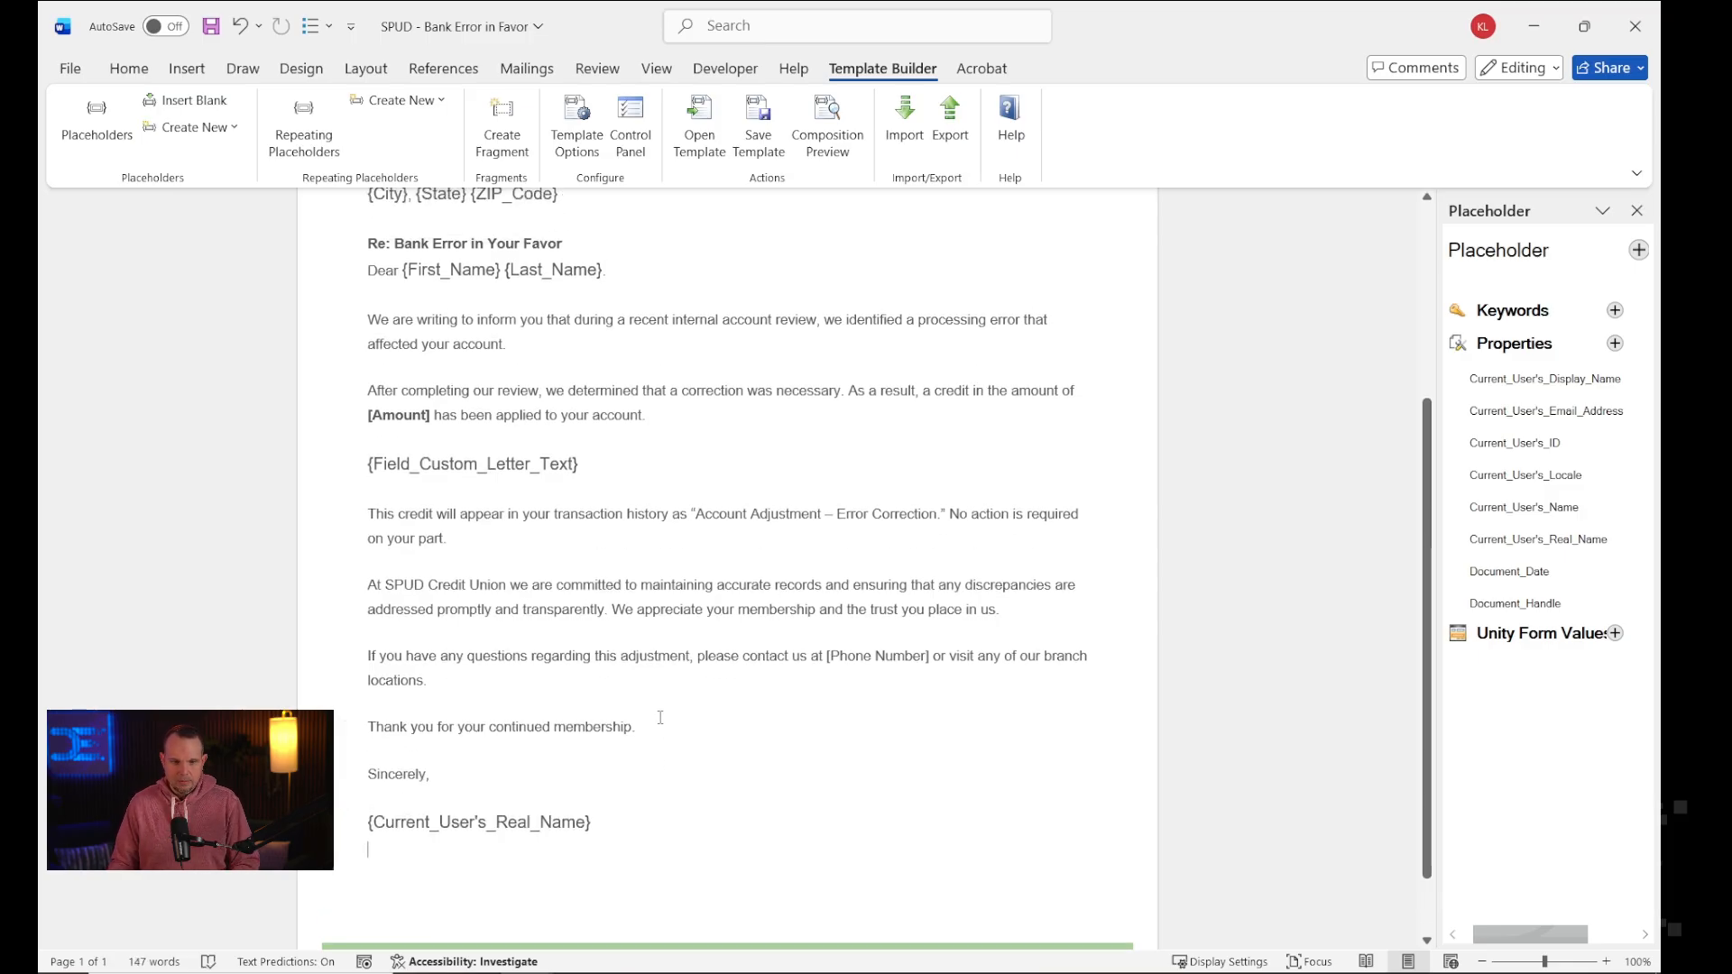
click(748, 124)
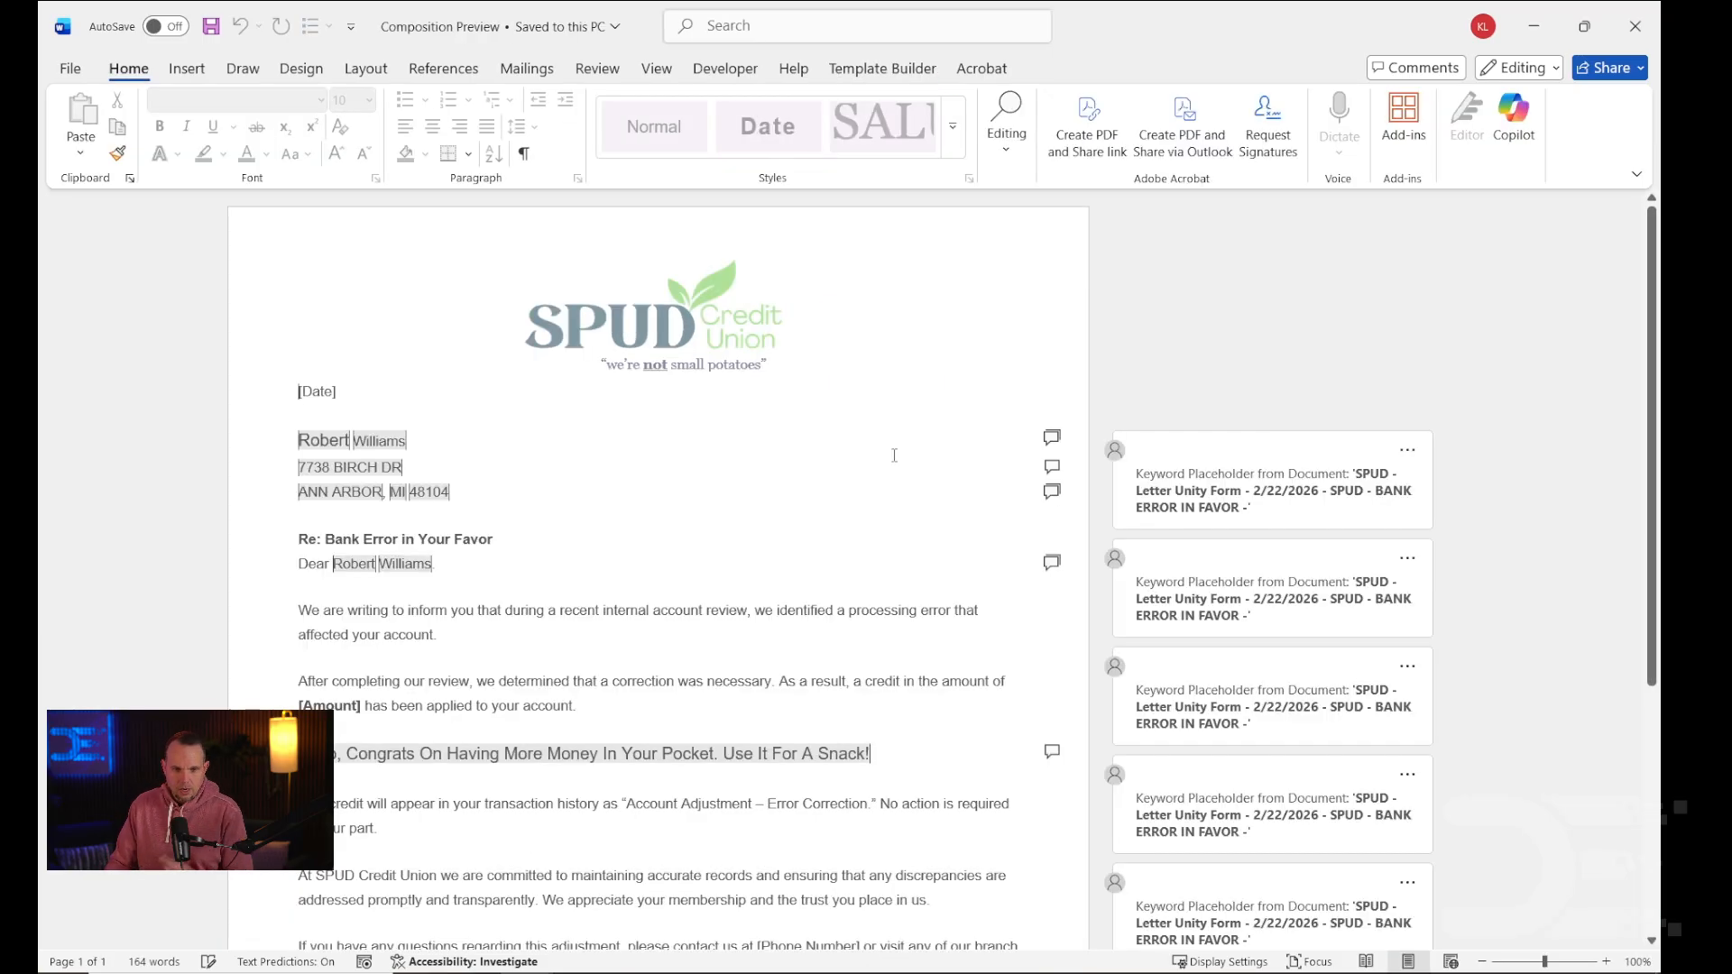
scroll(903, 445, down, 2)
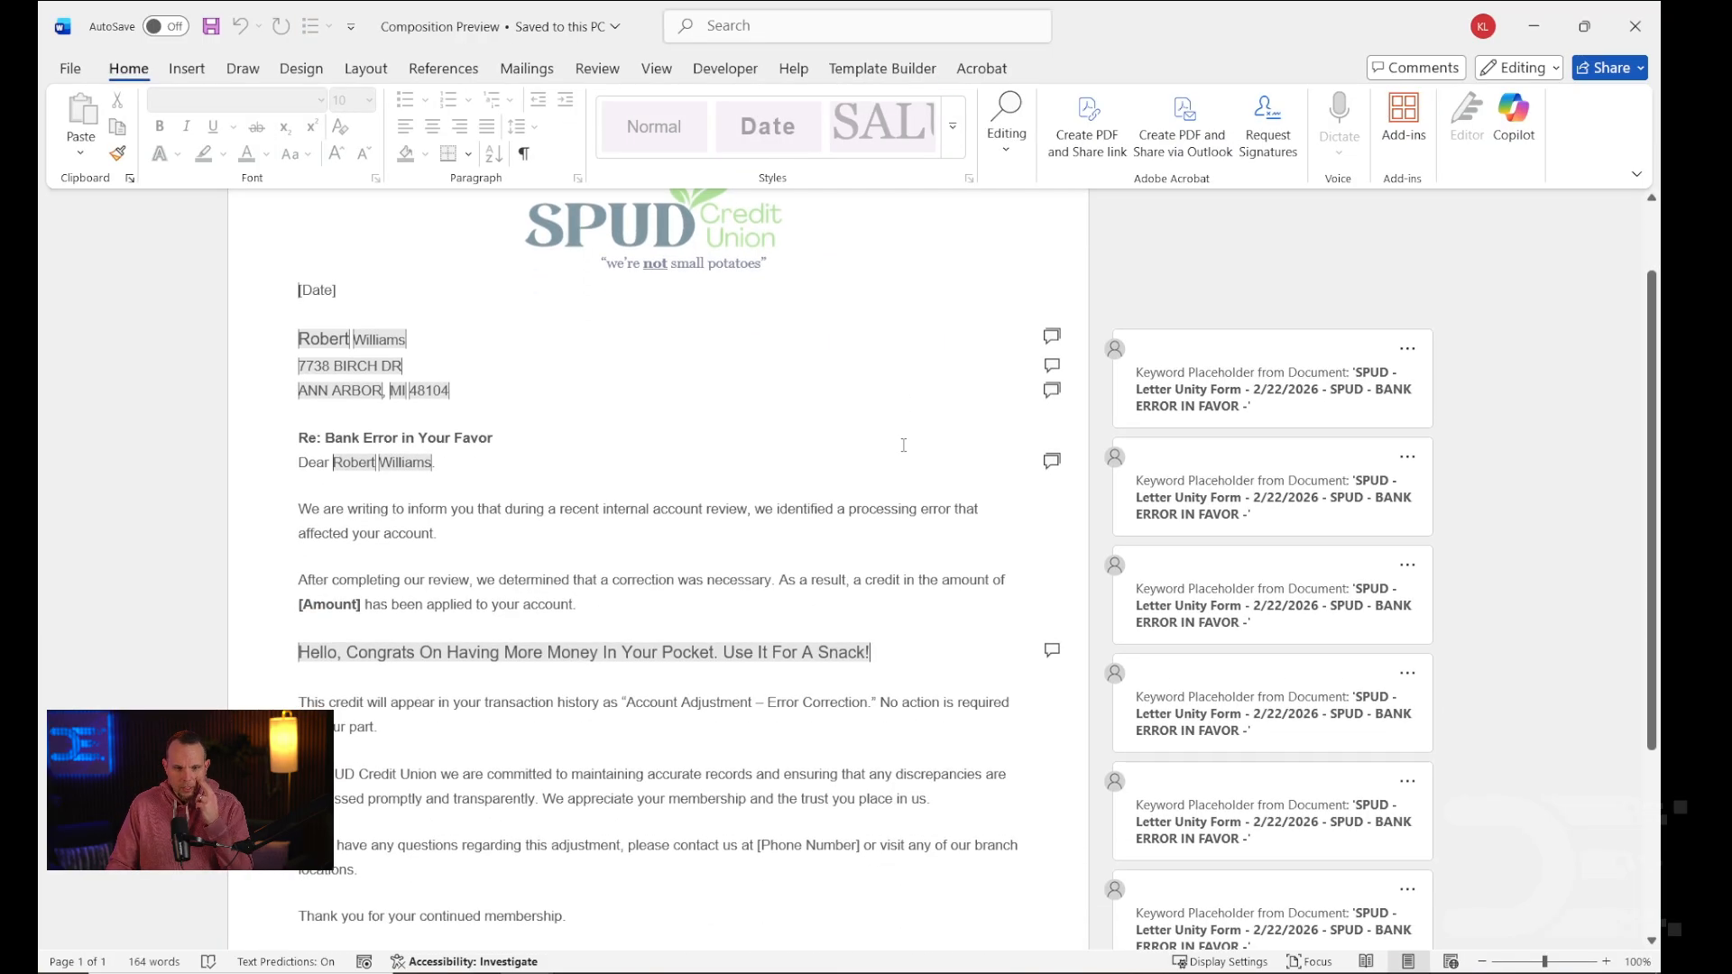
scroll(903, 445, down, 1)
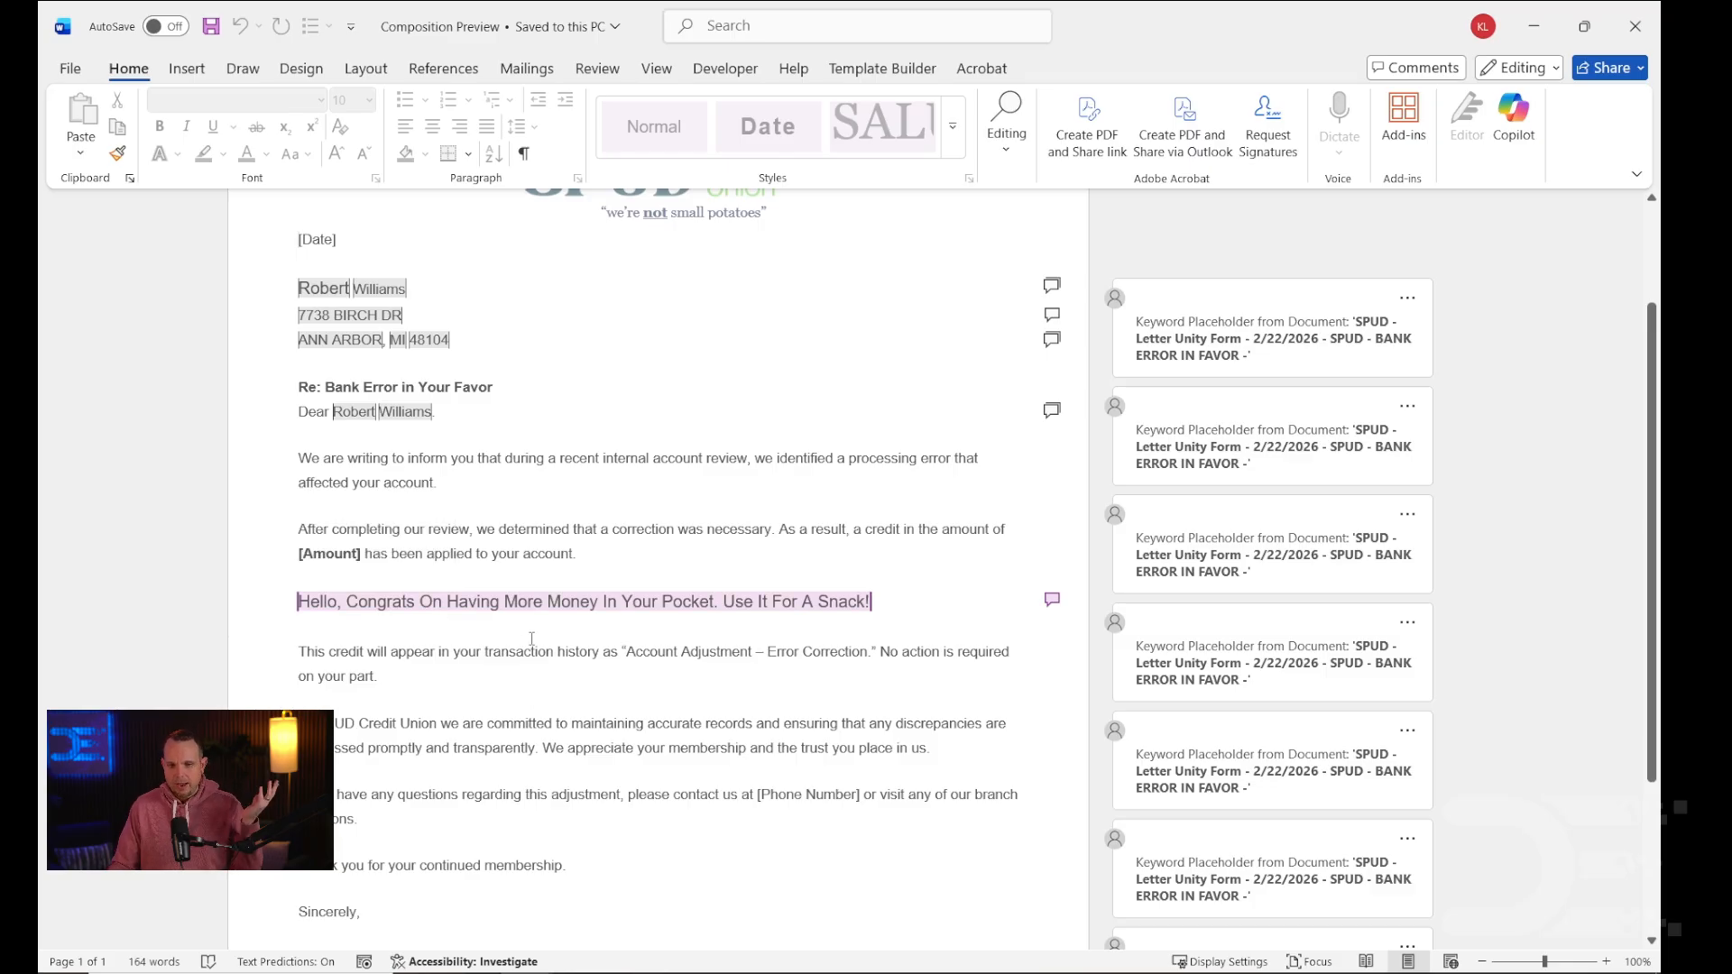
scroll(549, 638, down, 2)
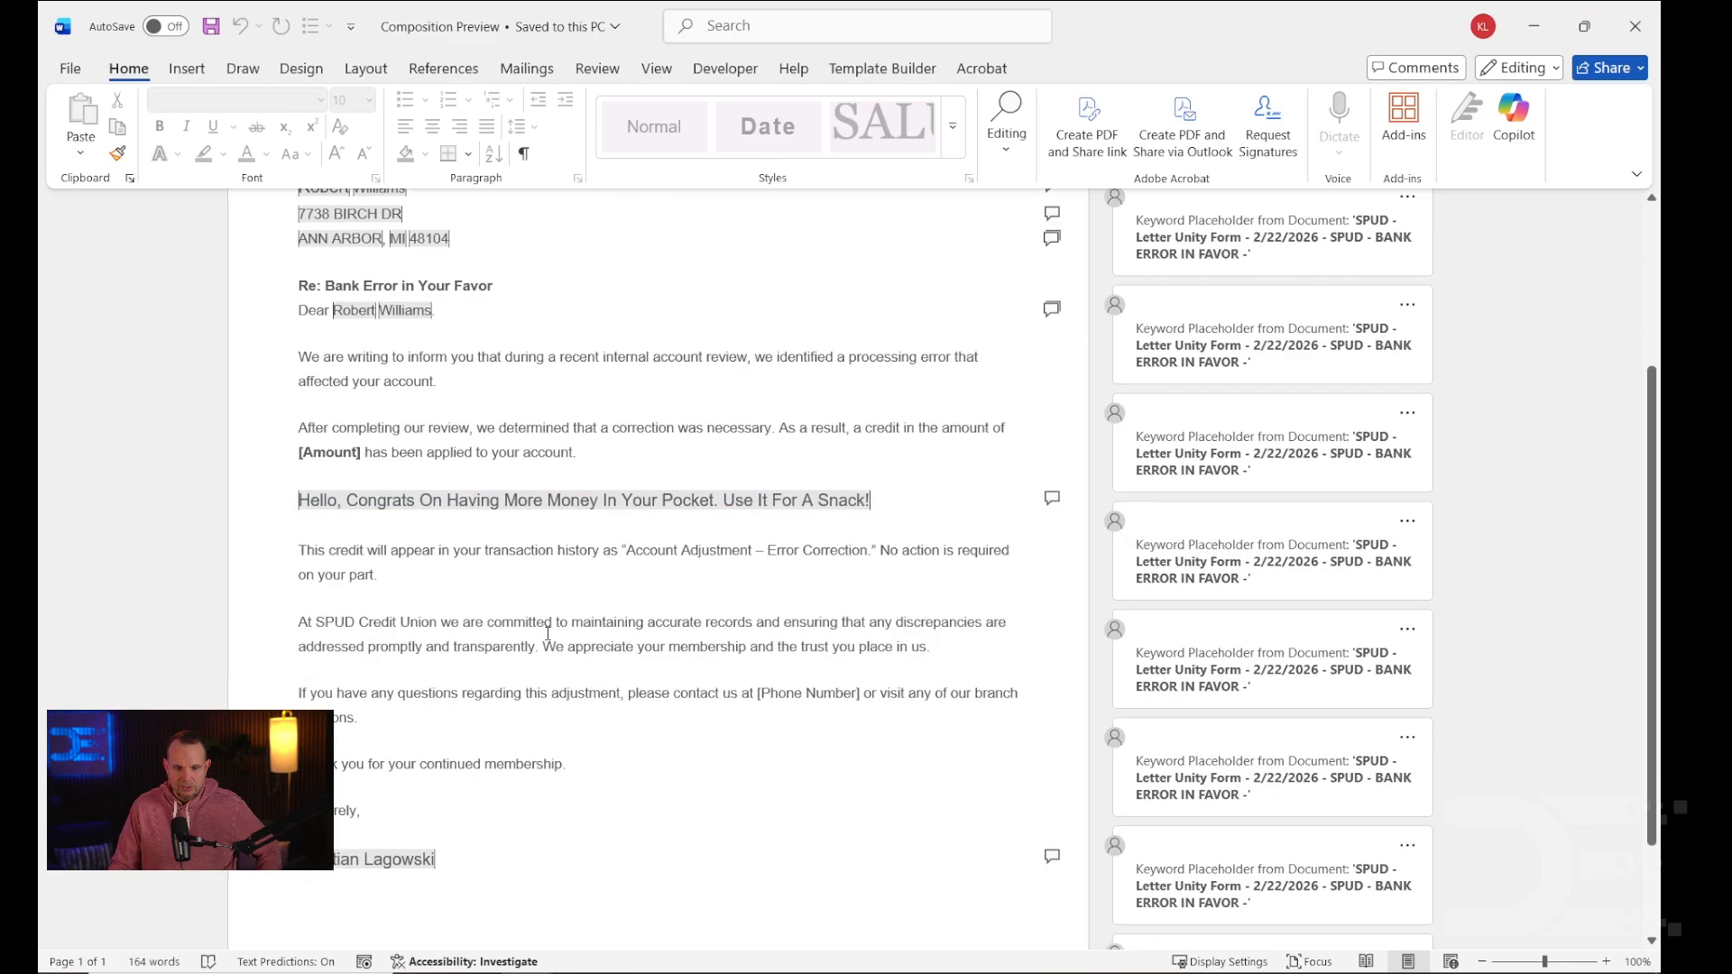
scroll(354, 854, down, 1)
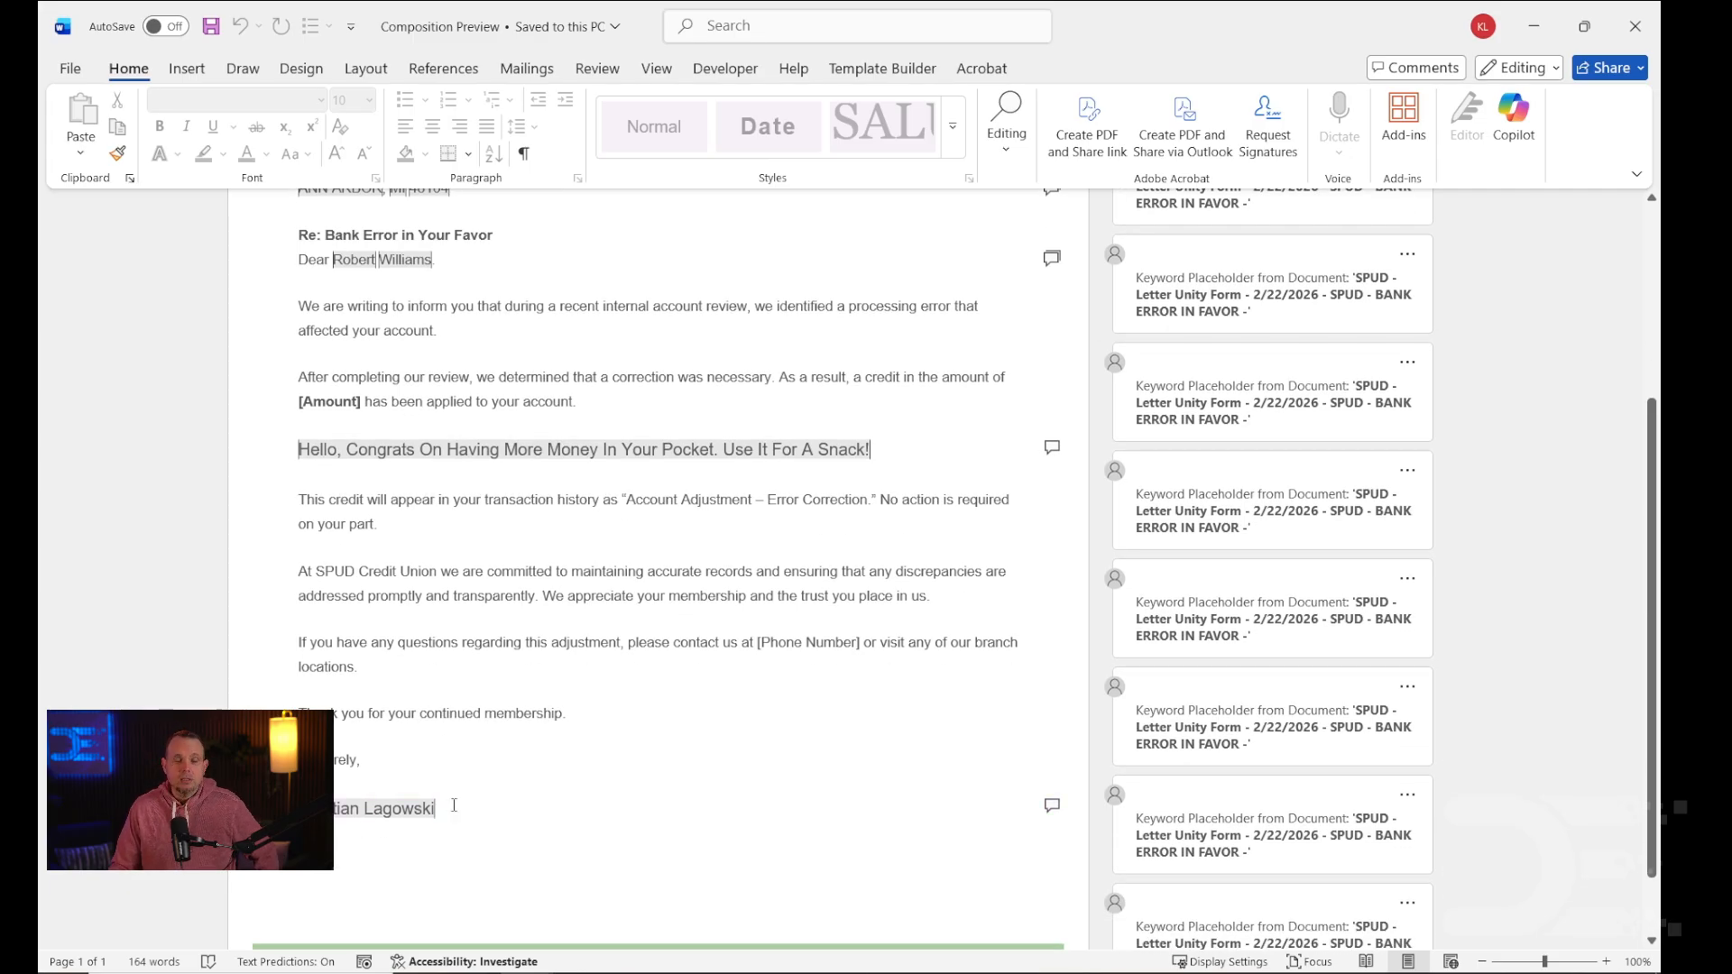
scroll(480, 784, up, 3)
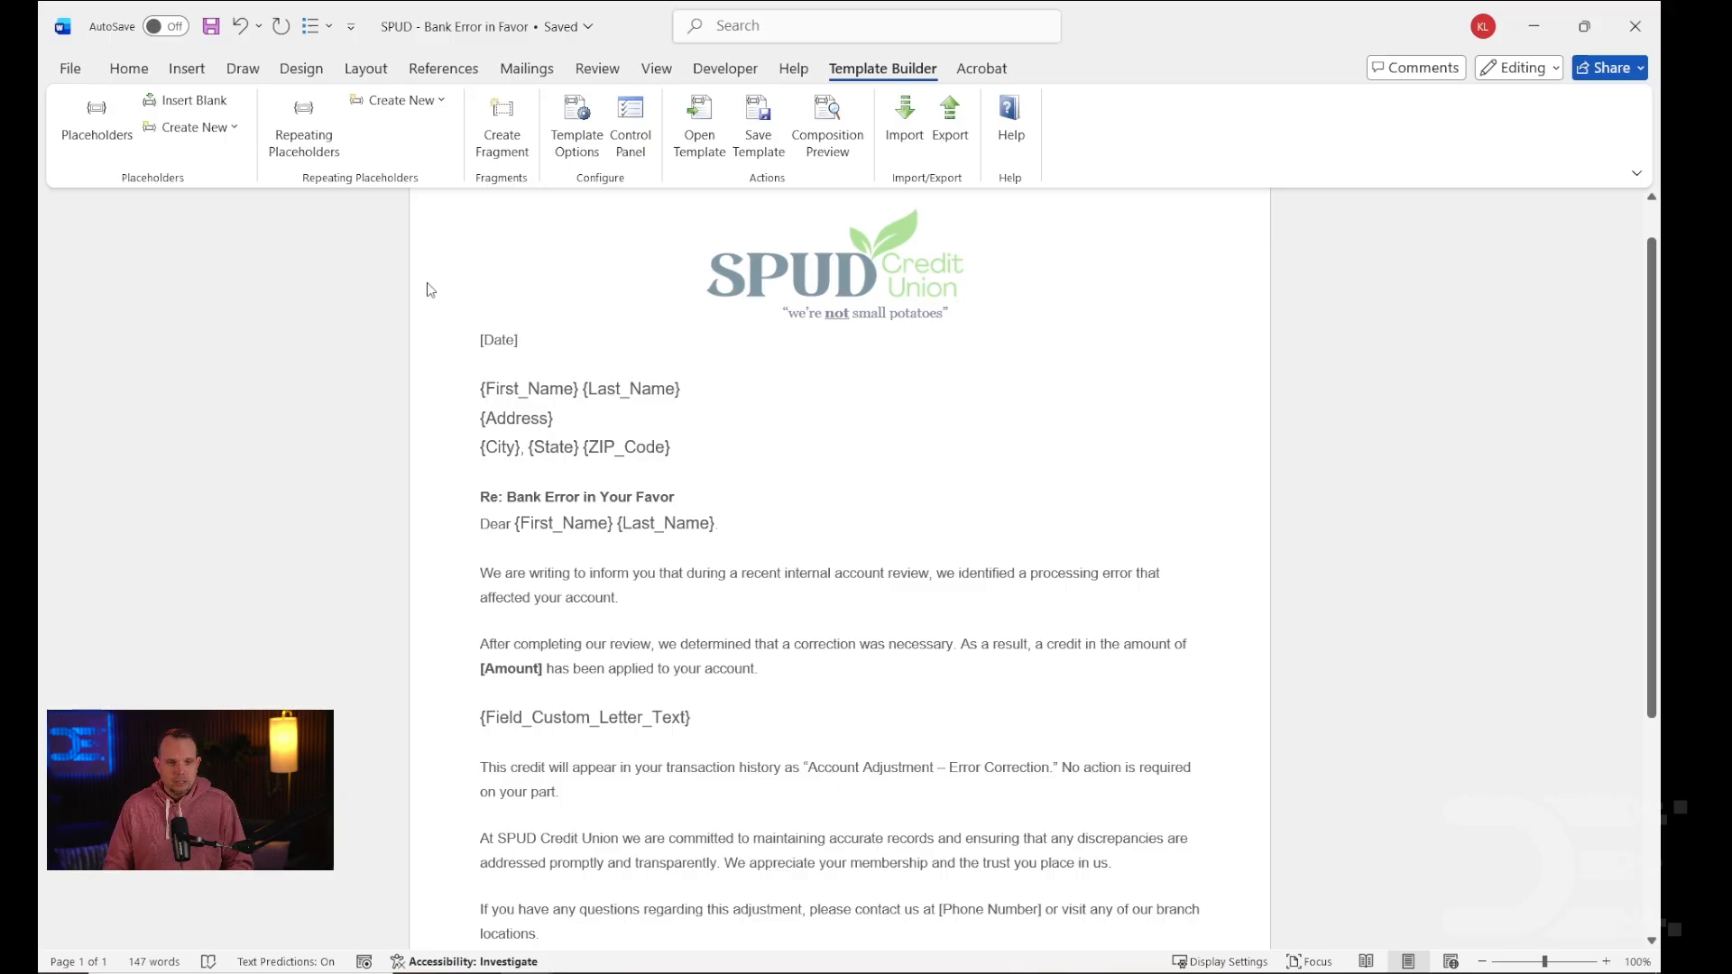
Create a Date/Time placeholder with the Long Date format and replace the [Date] text above the address with it.
click(100, 122)
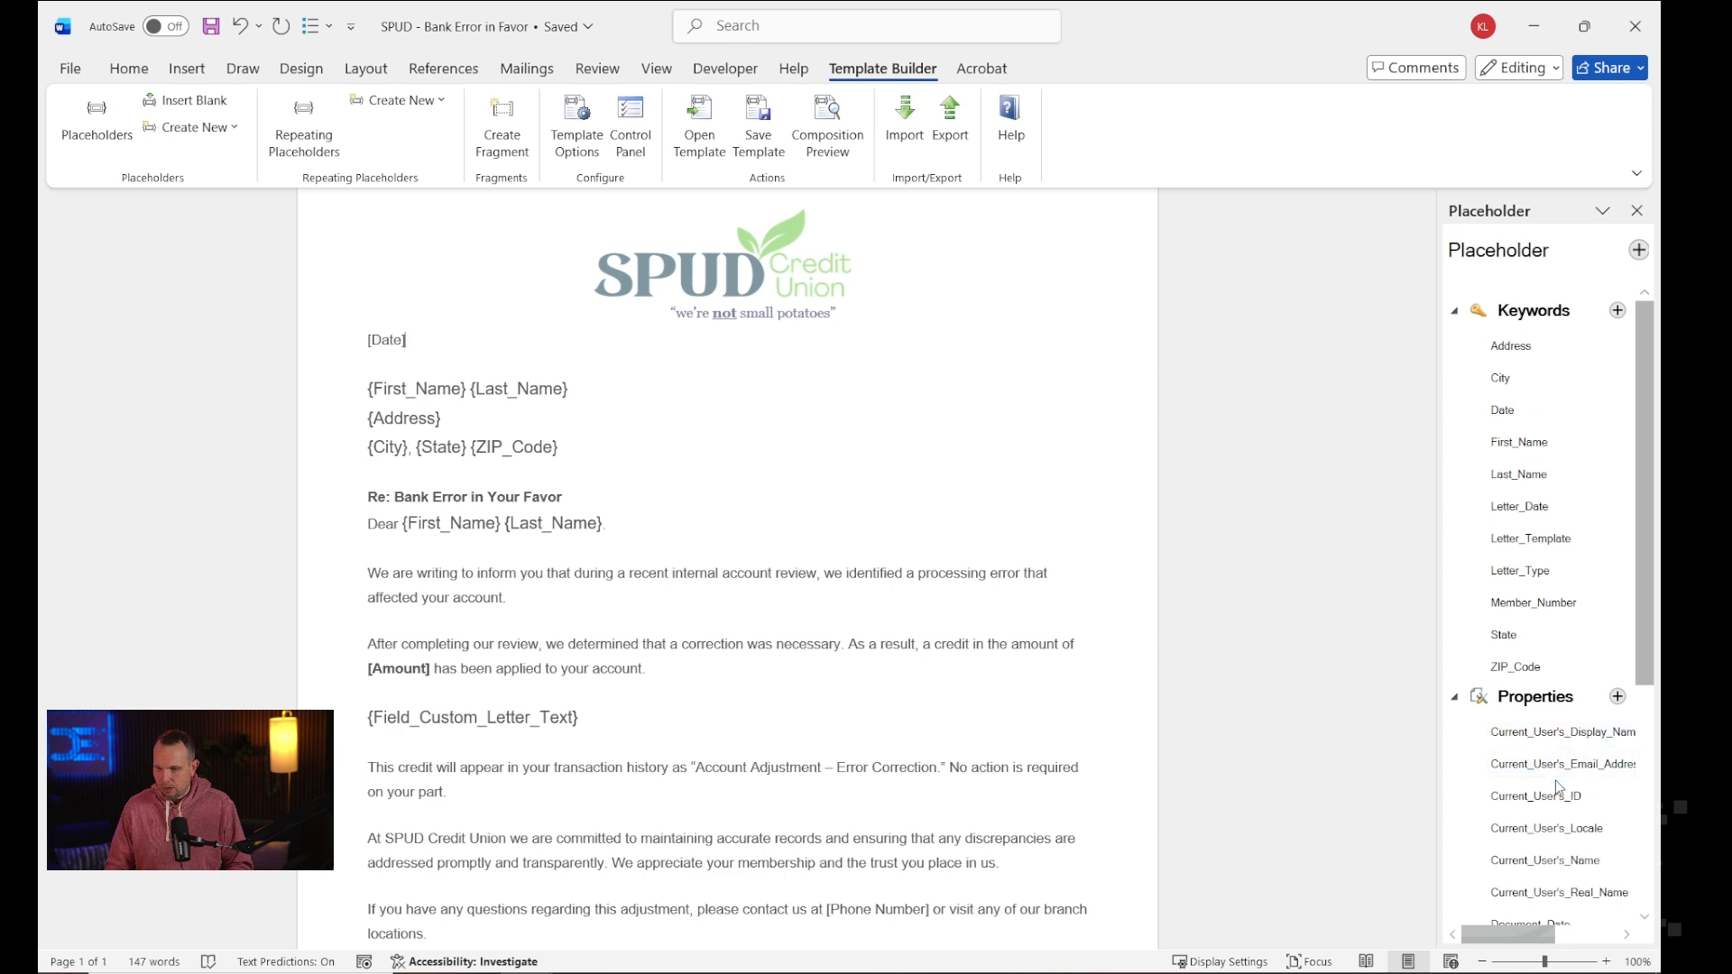
drag(1642, 644, 1646, 745)
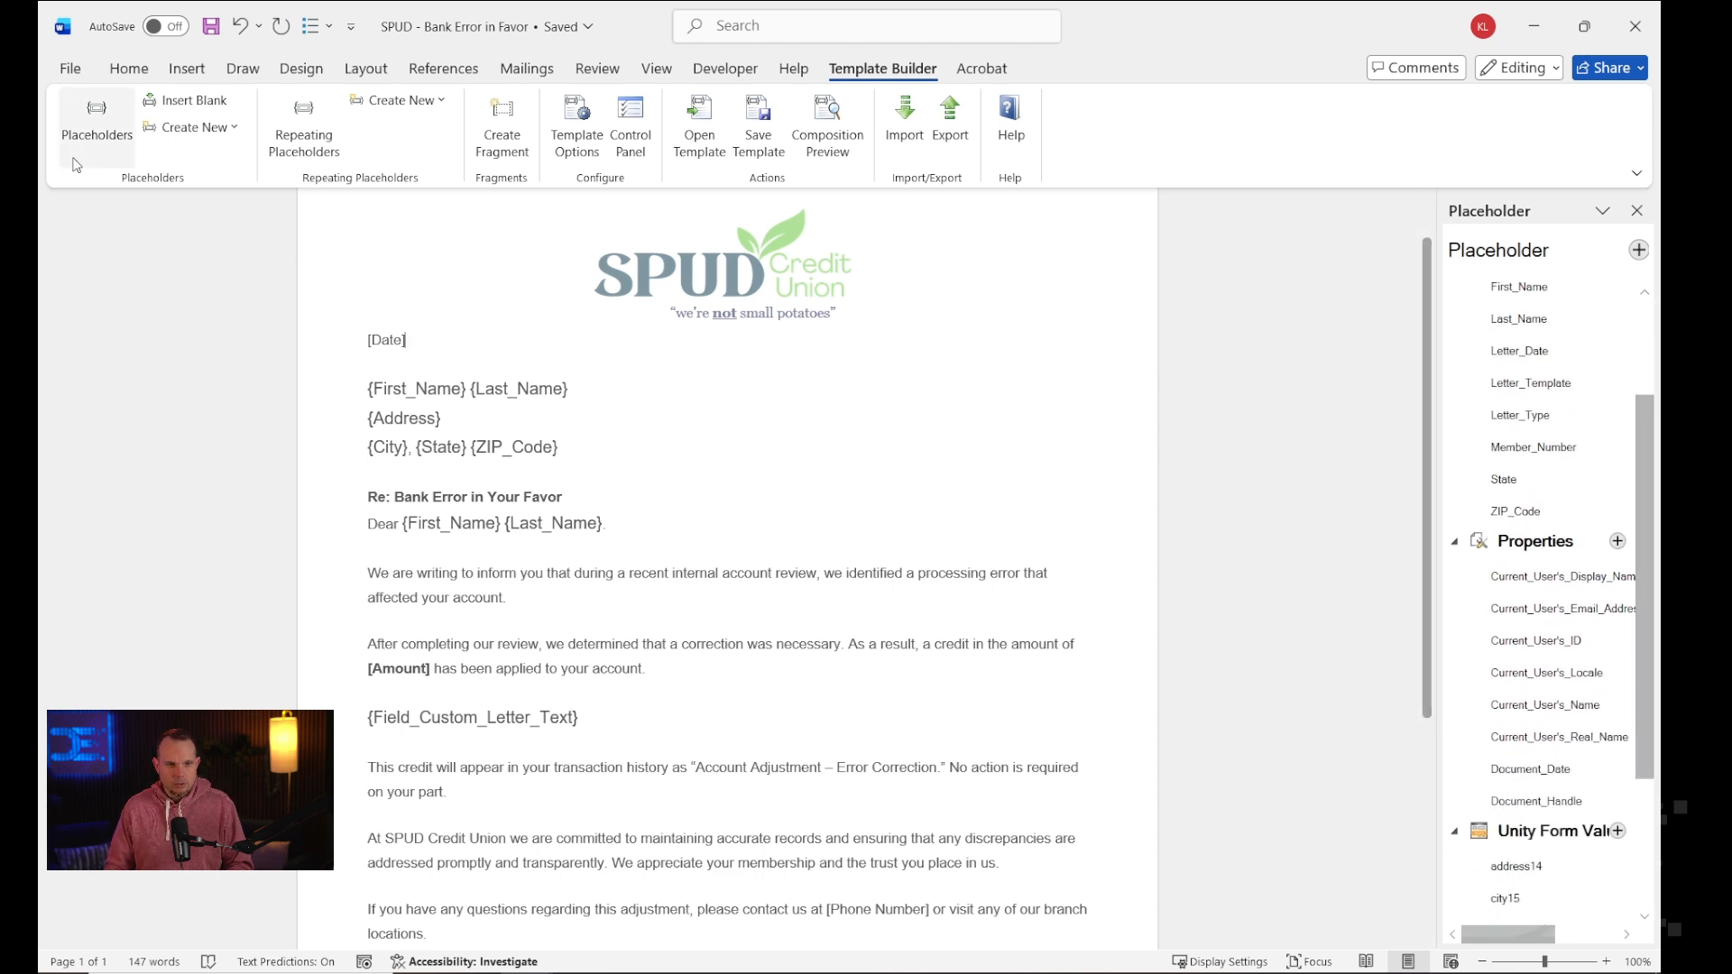
click(1639, 250)
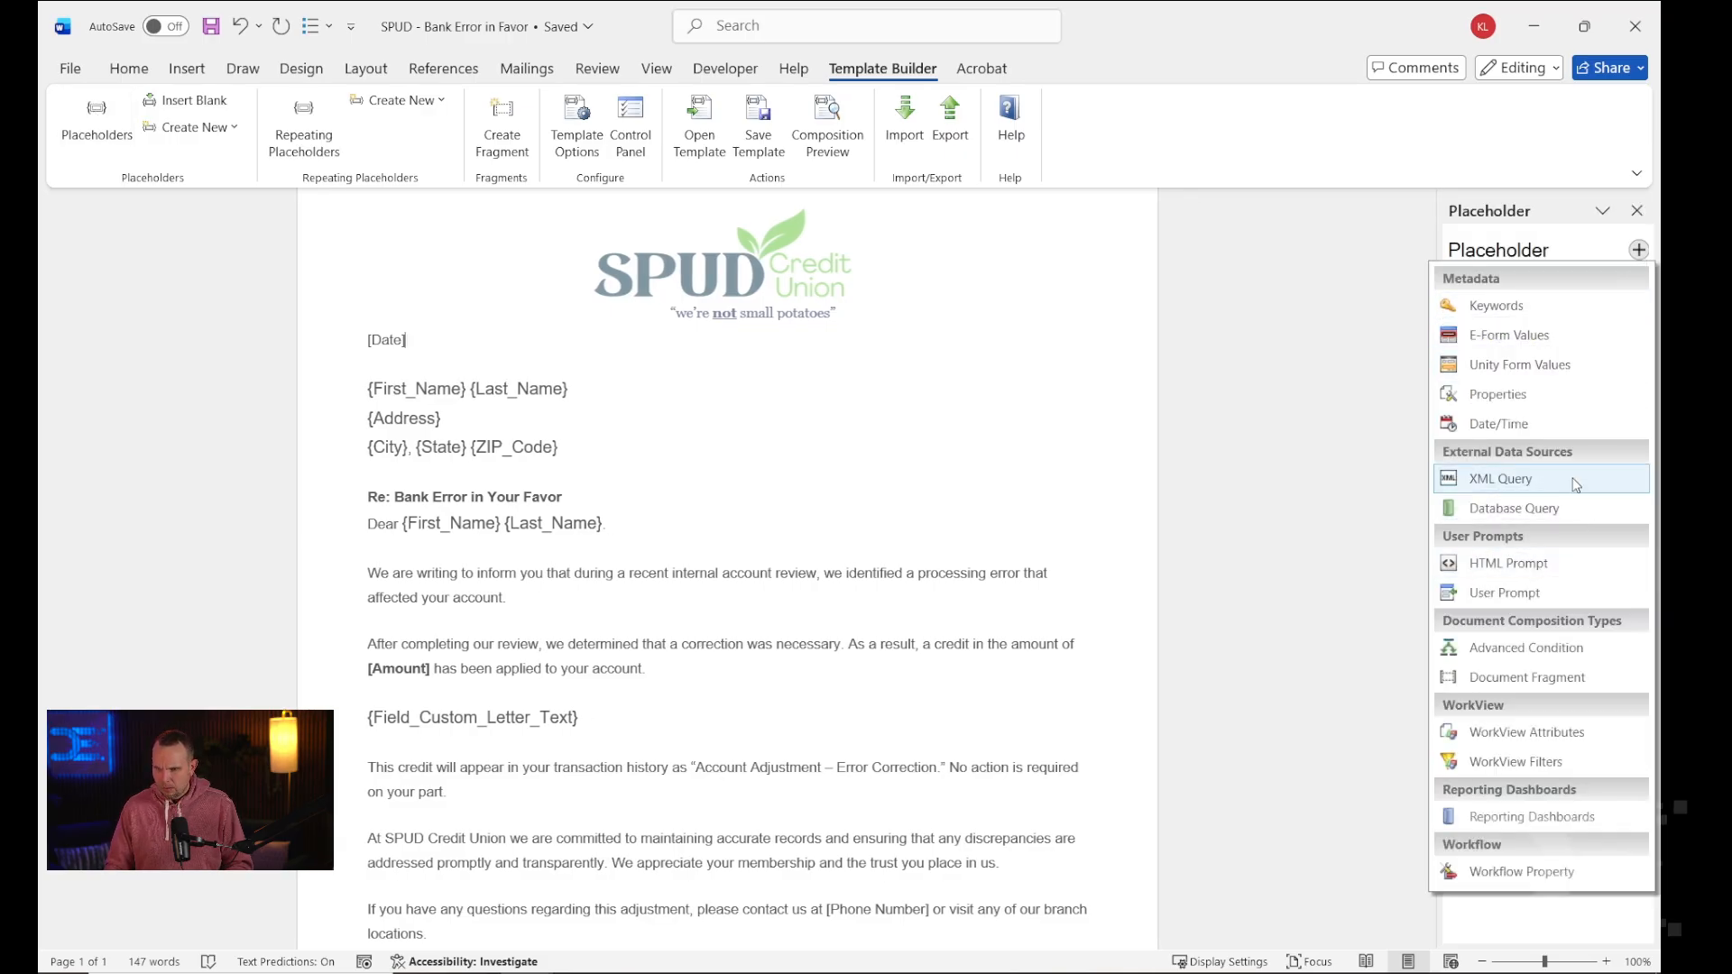
click(1530, 422)
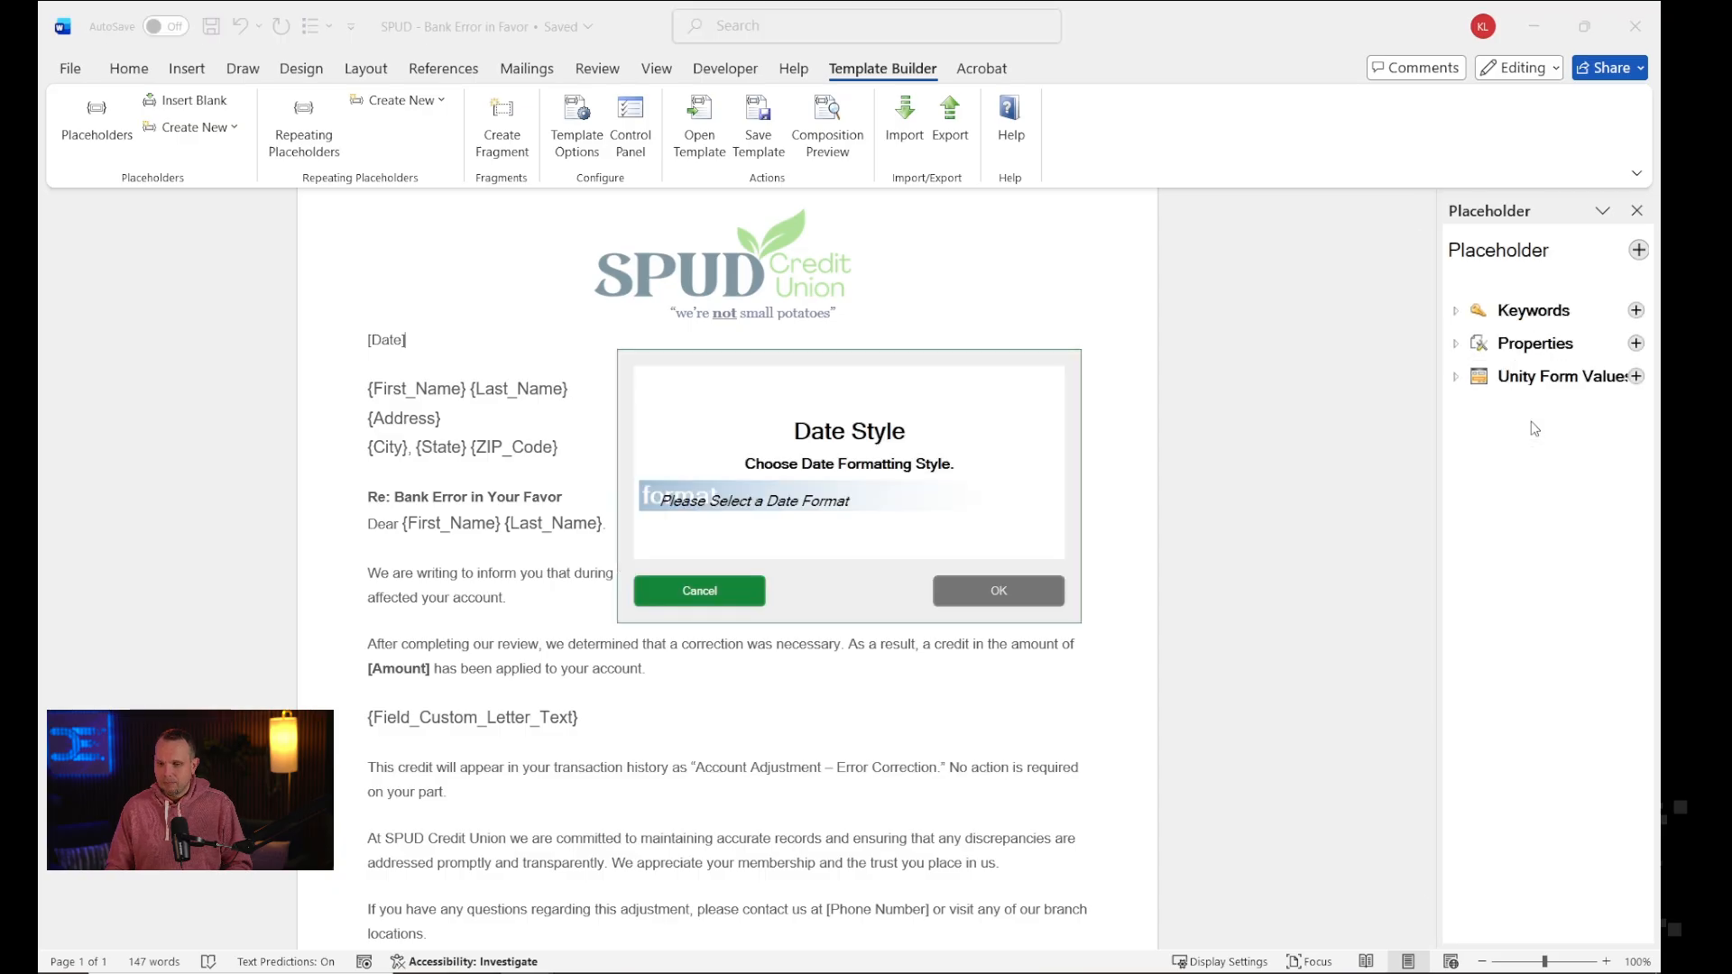
click(754, 502)
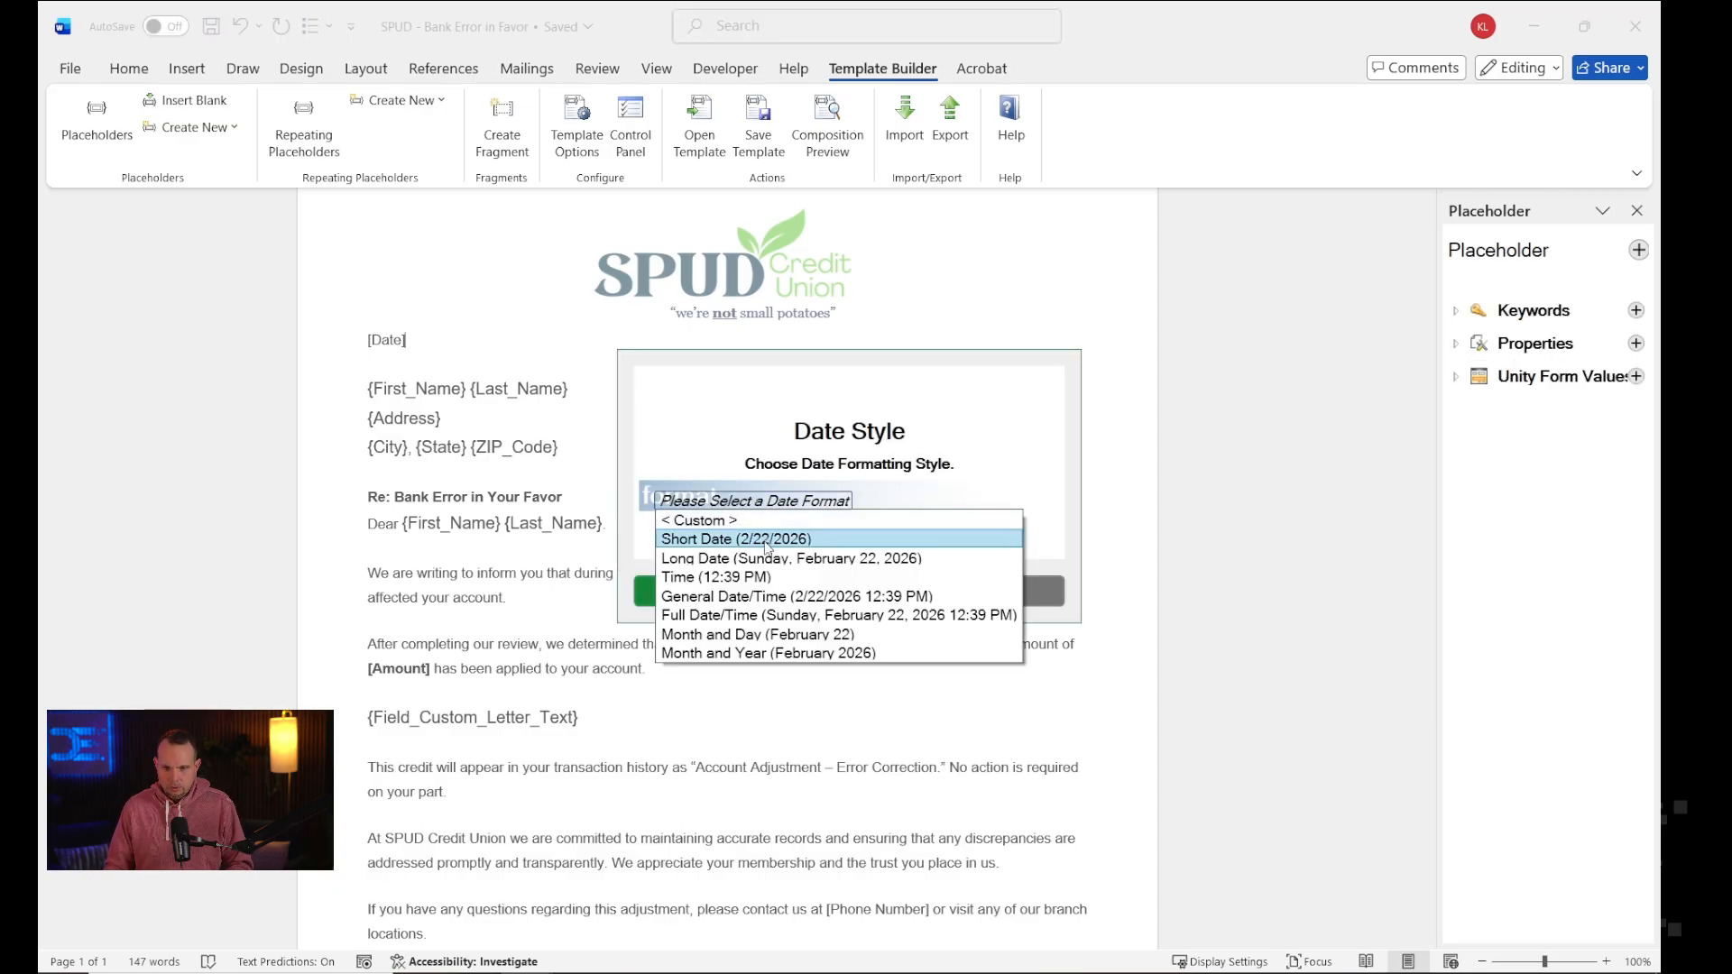
click(767, 558)
click(993, 592)
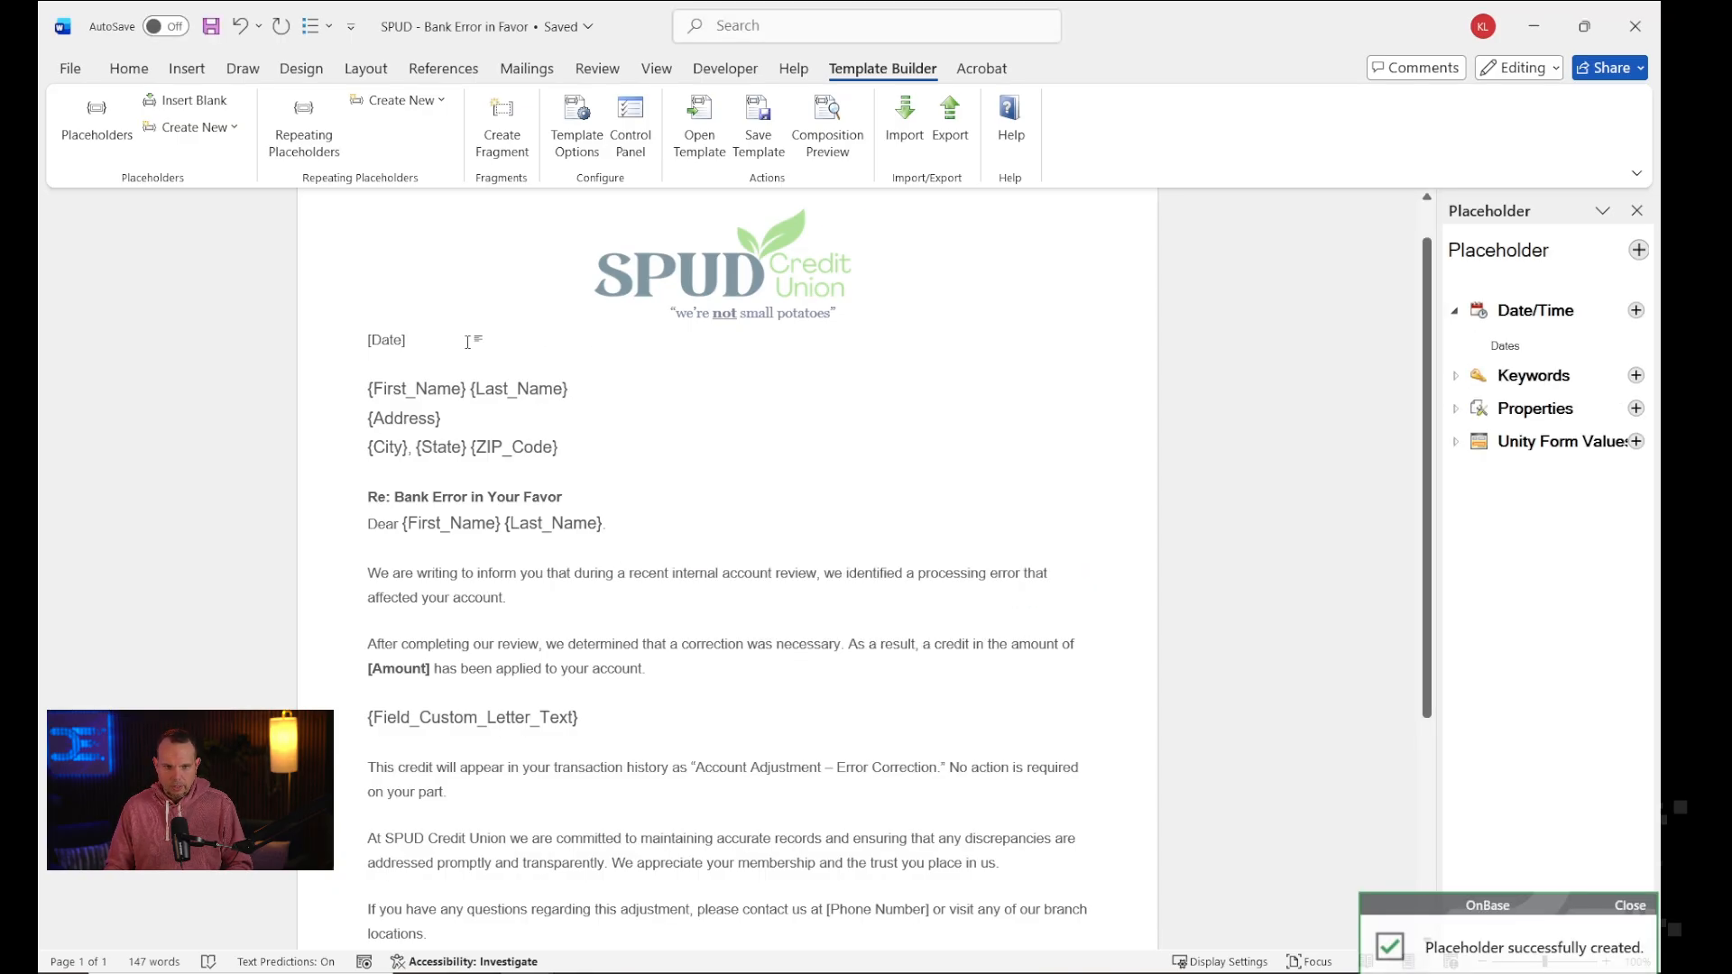
click(338, 341)
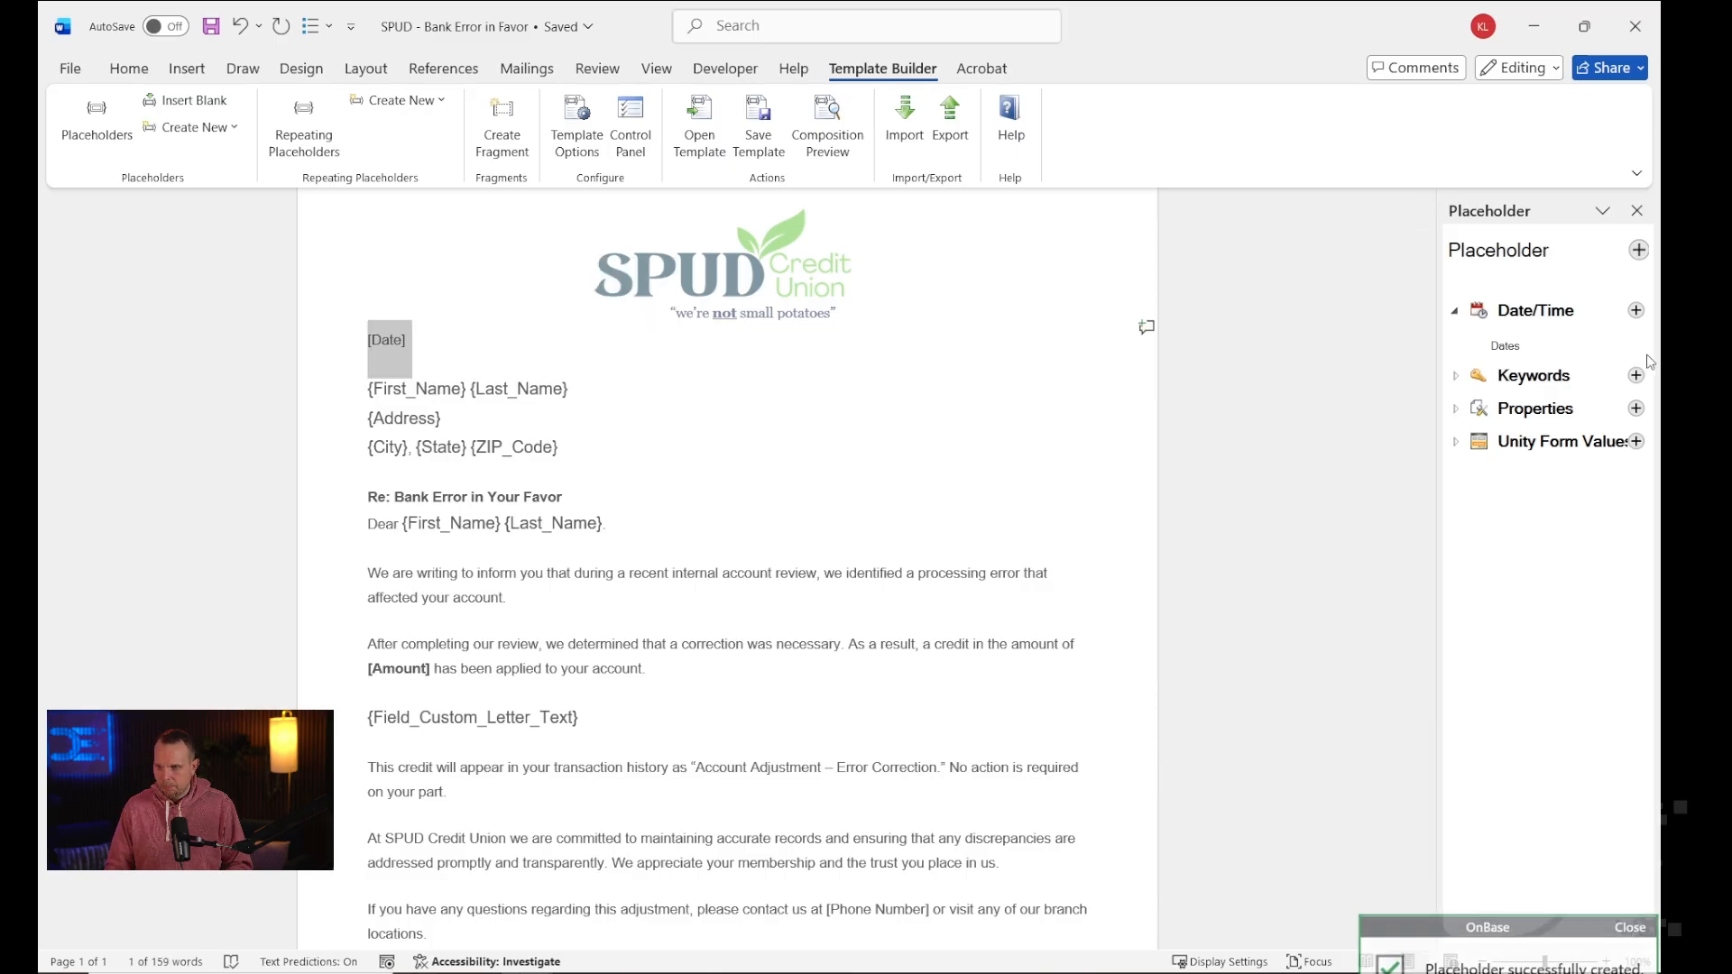
double_click(1505, 345)
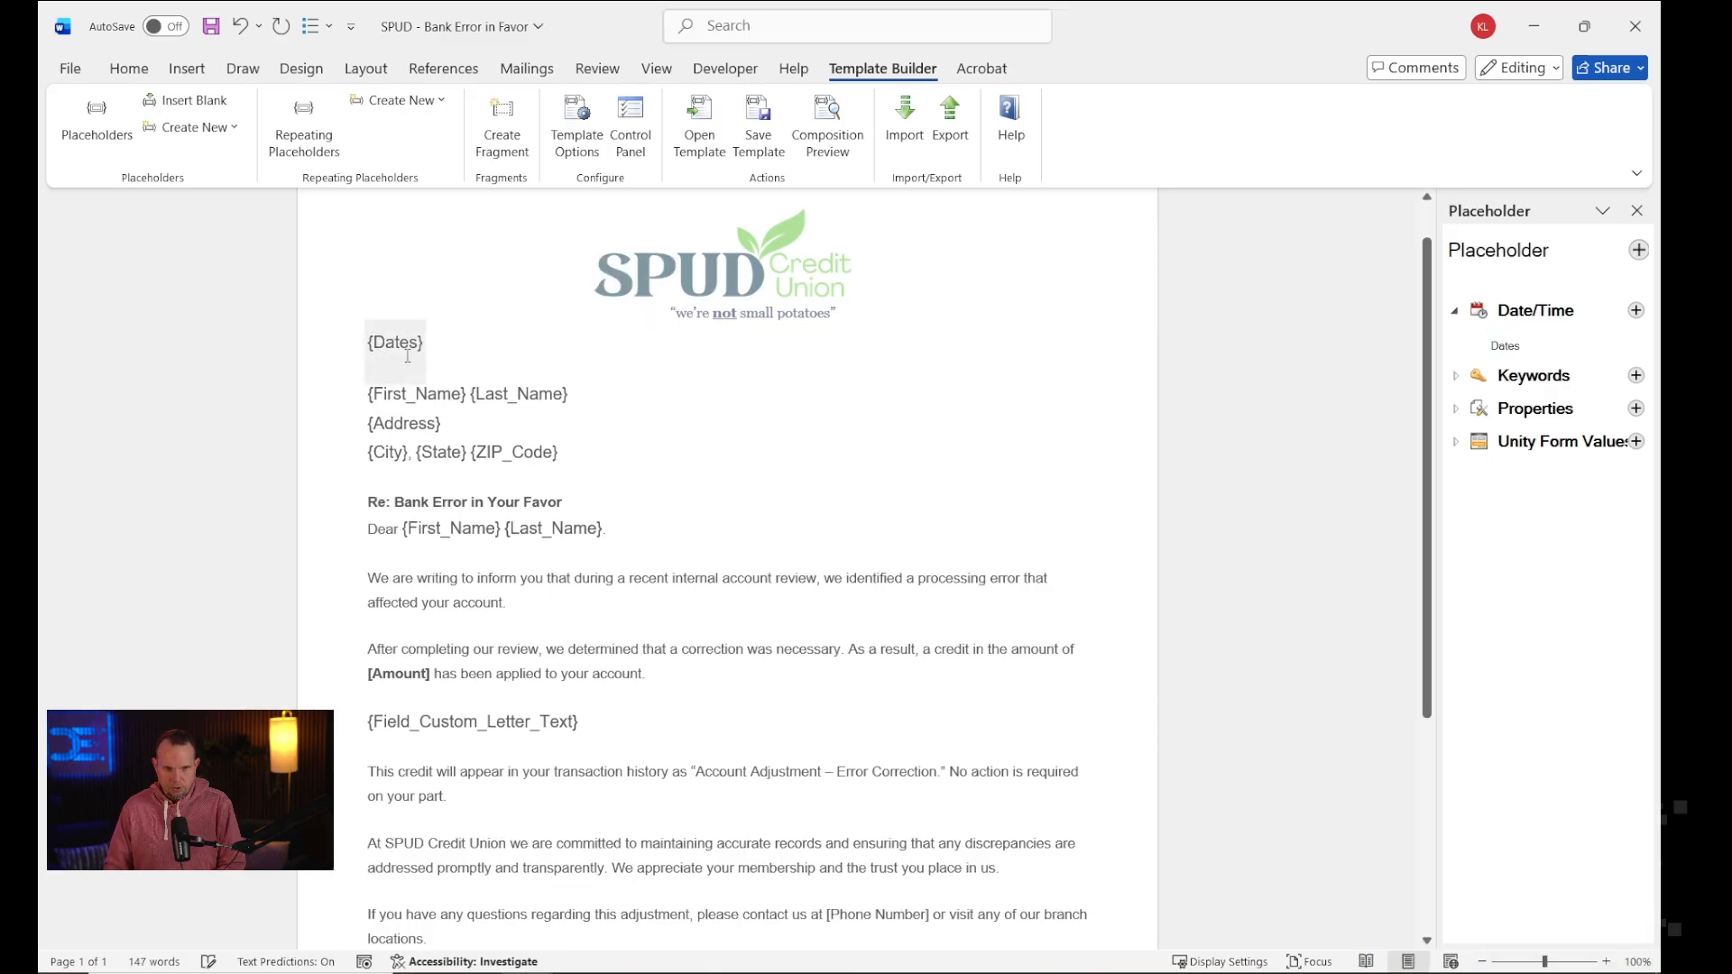
Set the font size of the address block and all other letter text, from the date through the signature, to 10.
drag(367, 394, 563, 451)
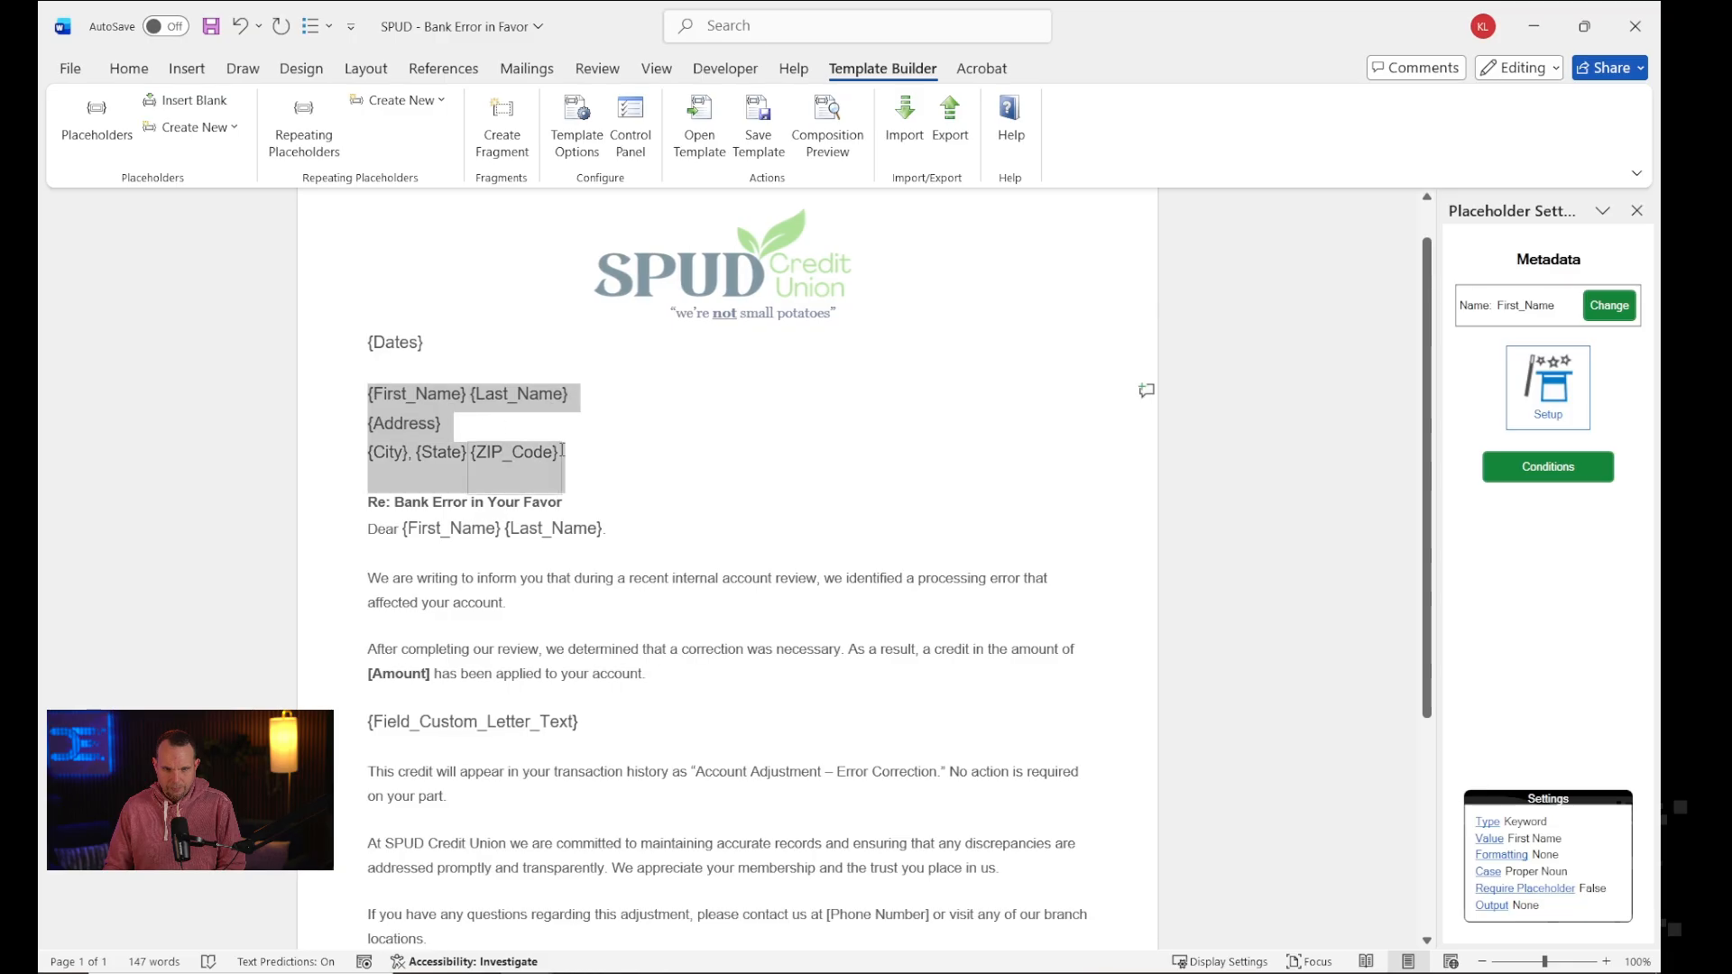
click(129, 69)
click(368, 99)
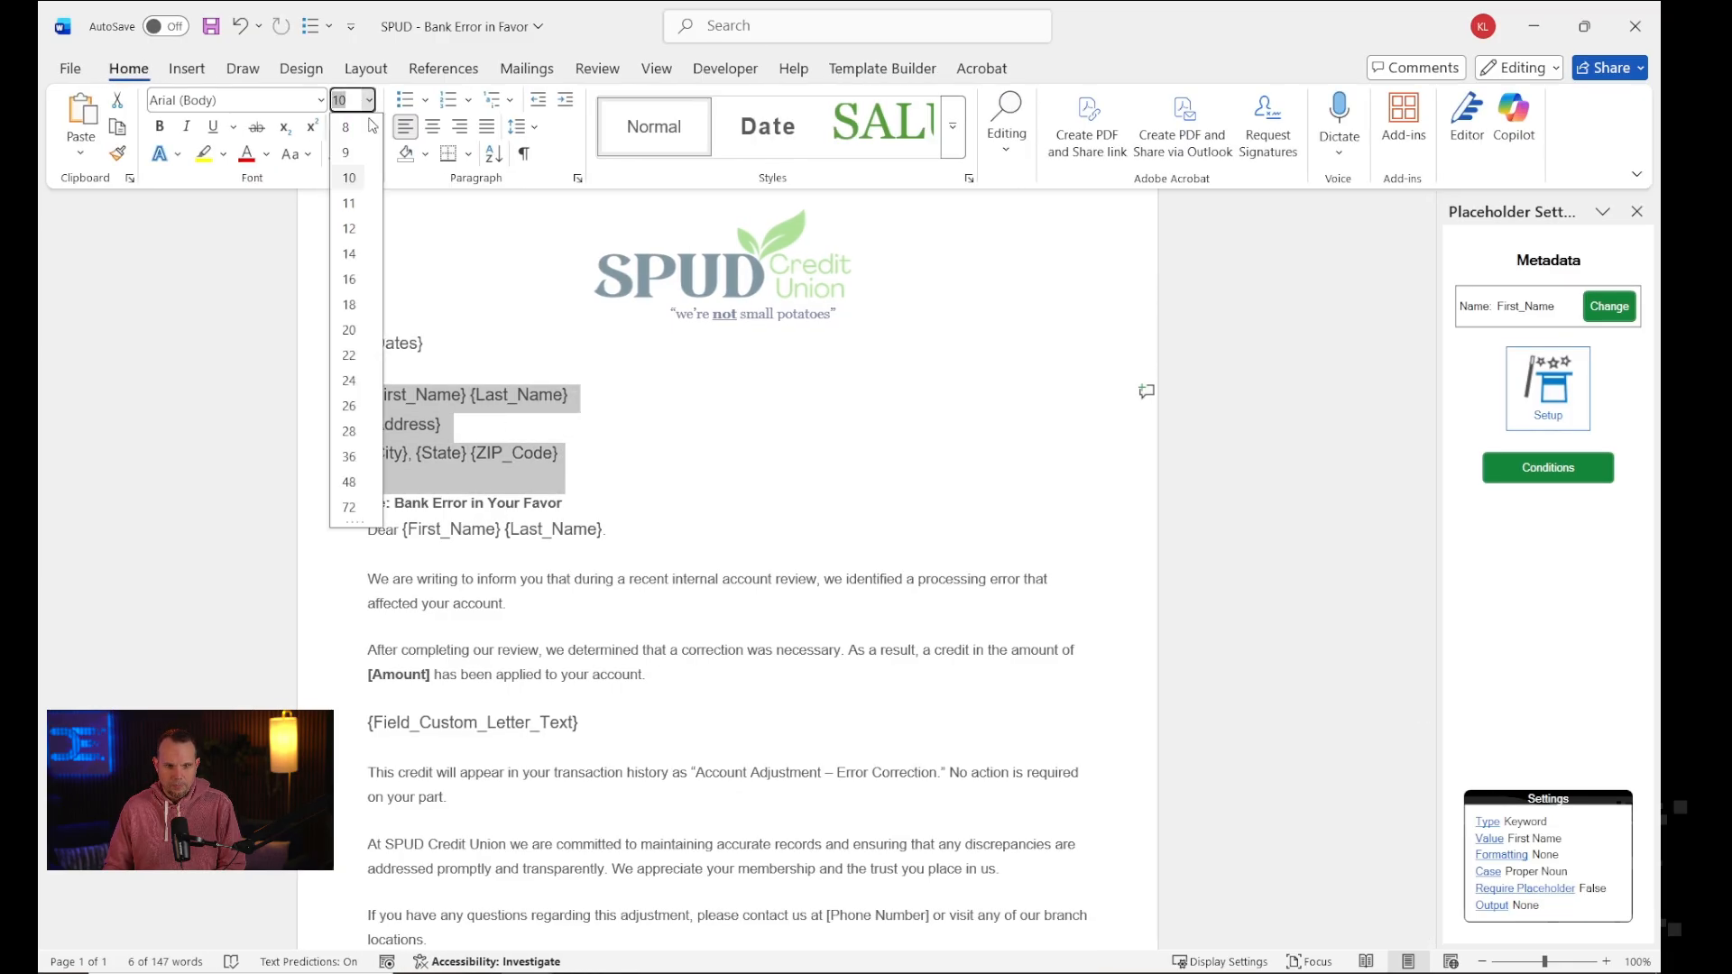
click(349, 178)
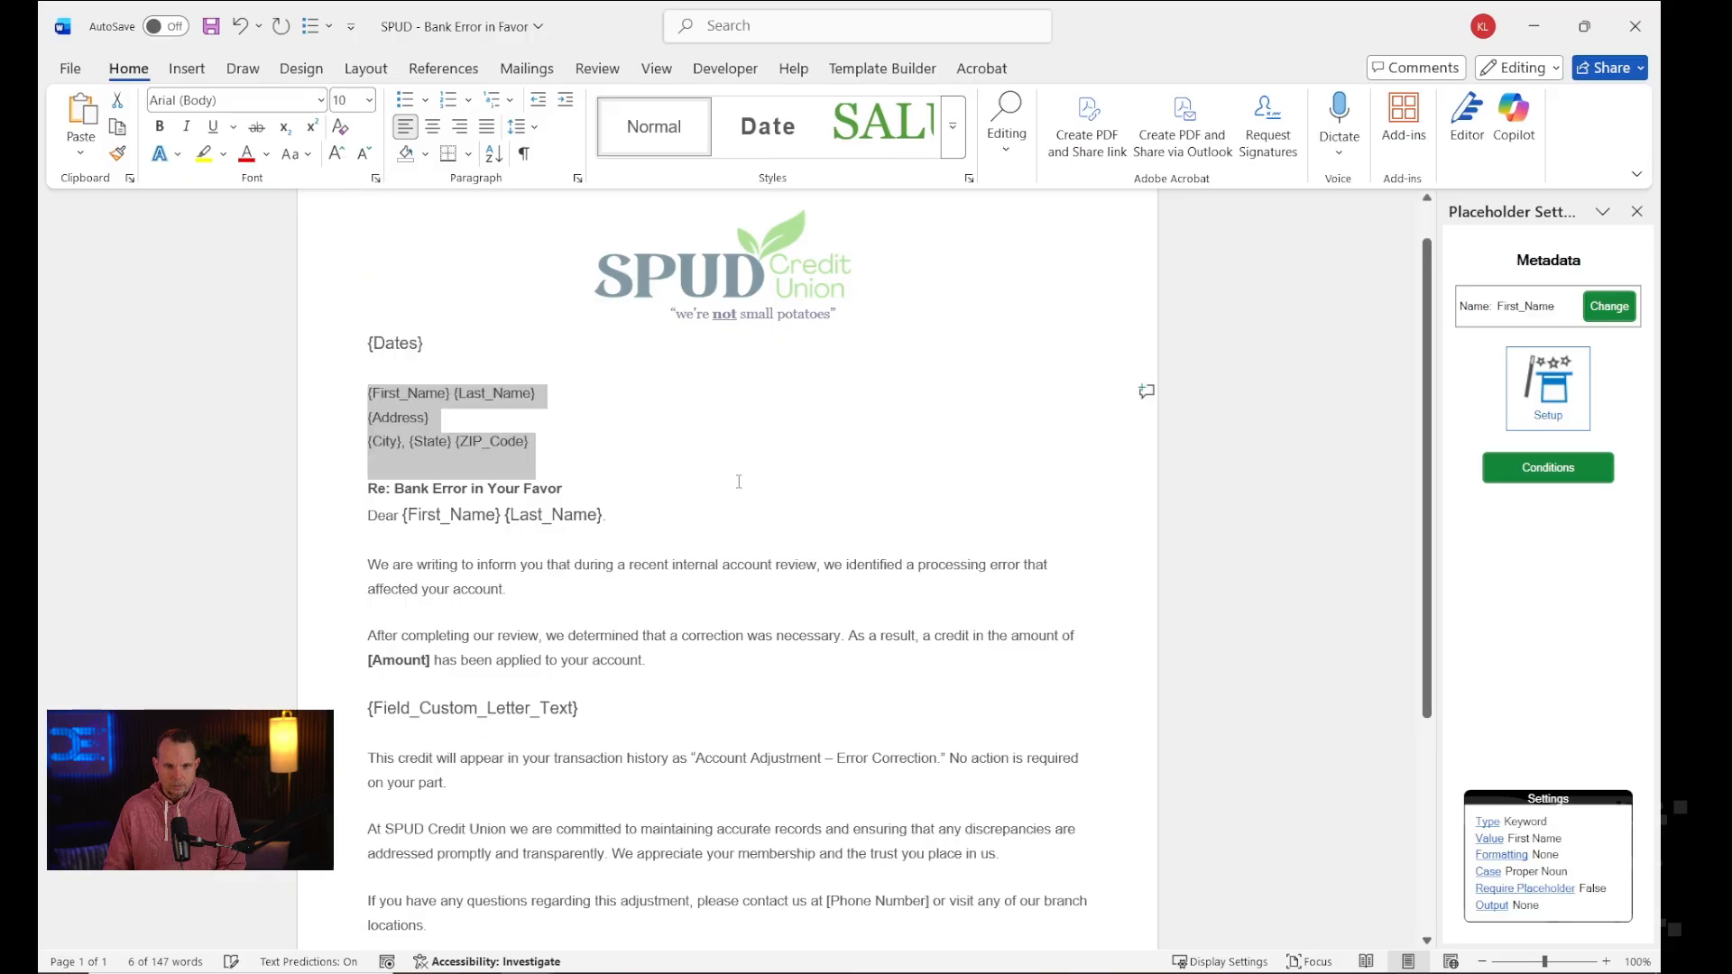
drag(394, 327, 986, 767)
scroll(982, 772, down, 3)
click(368, 99)
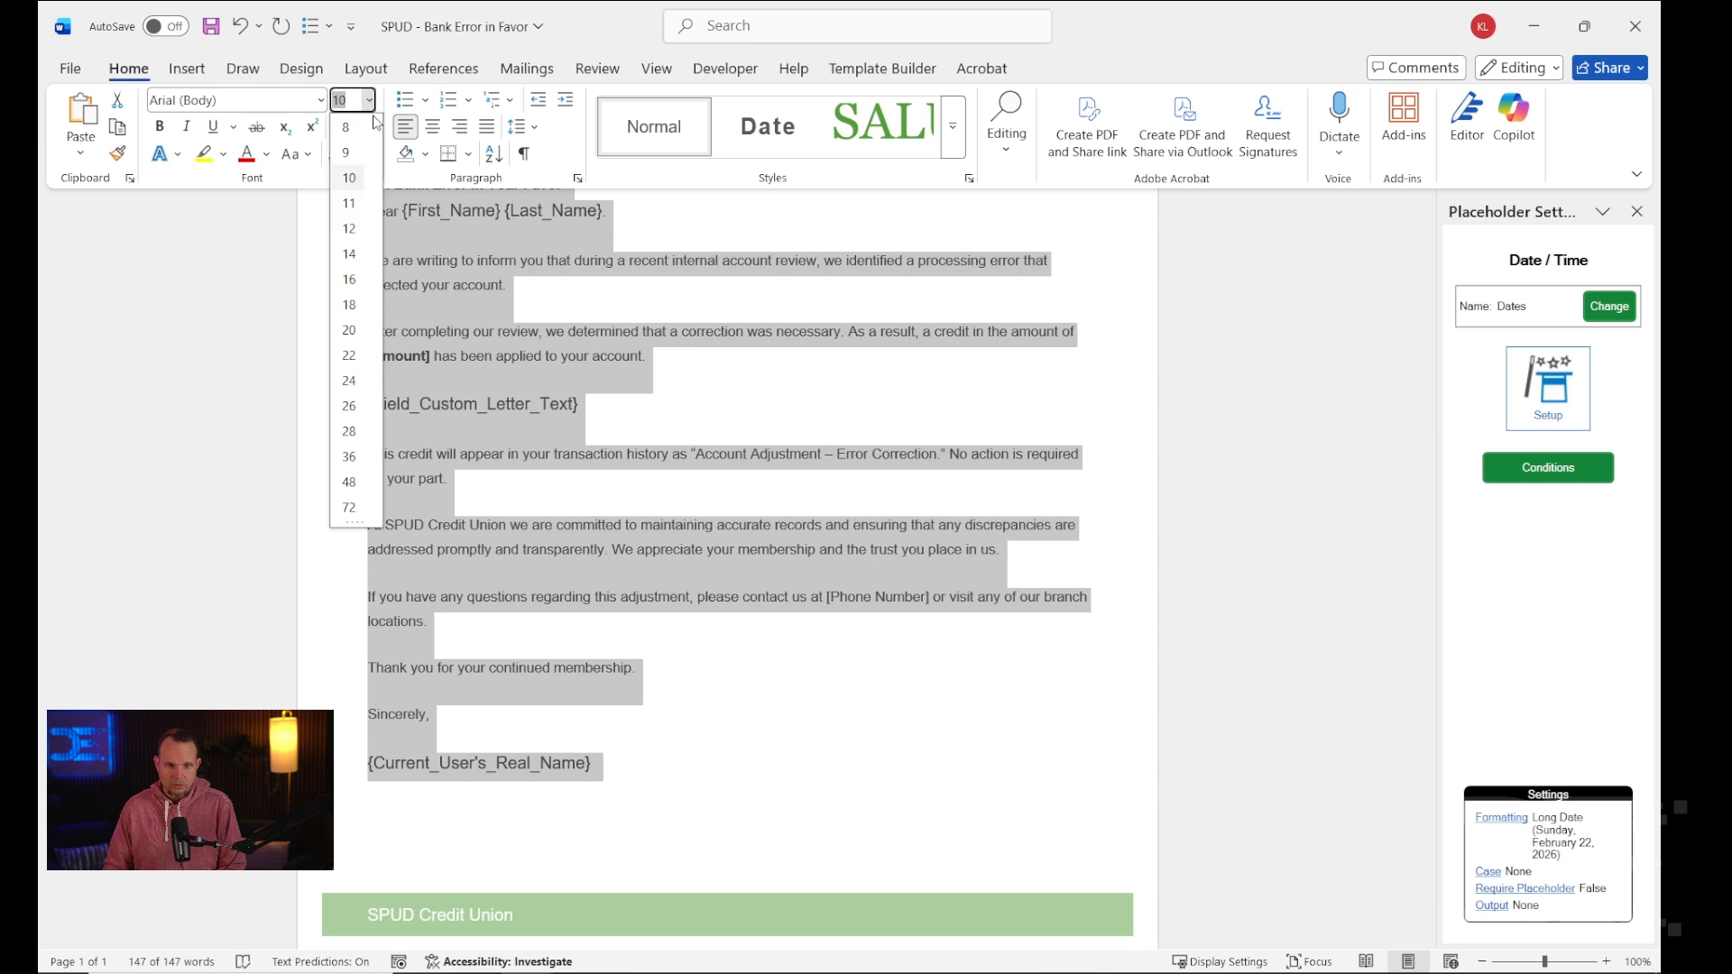
click(350, 177)
click(892, 708)
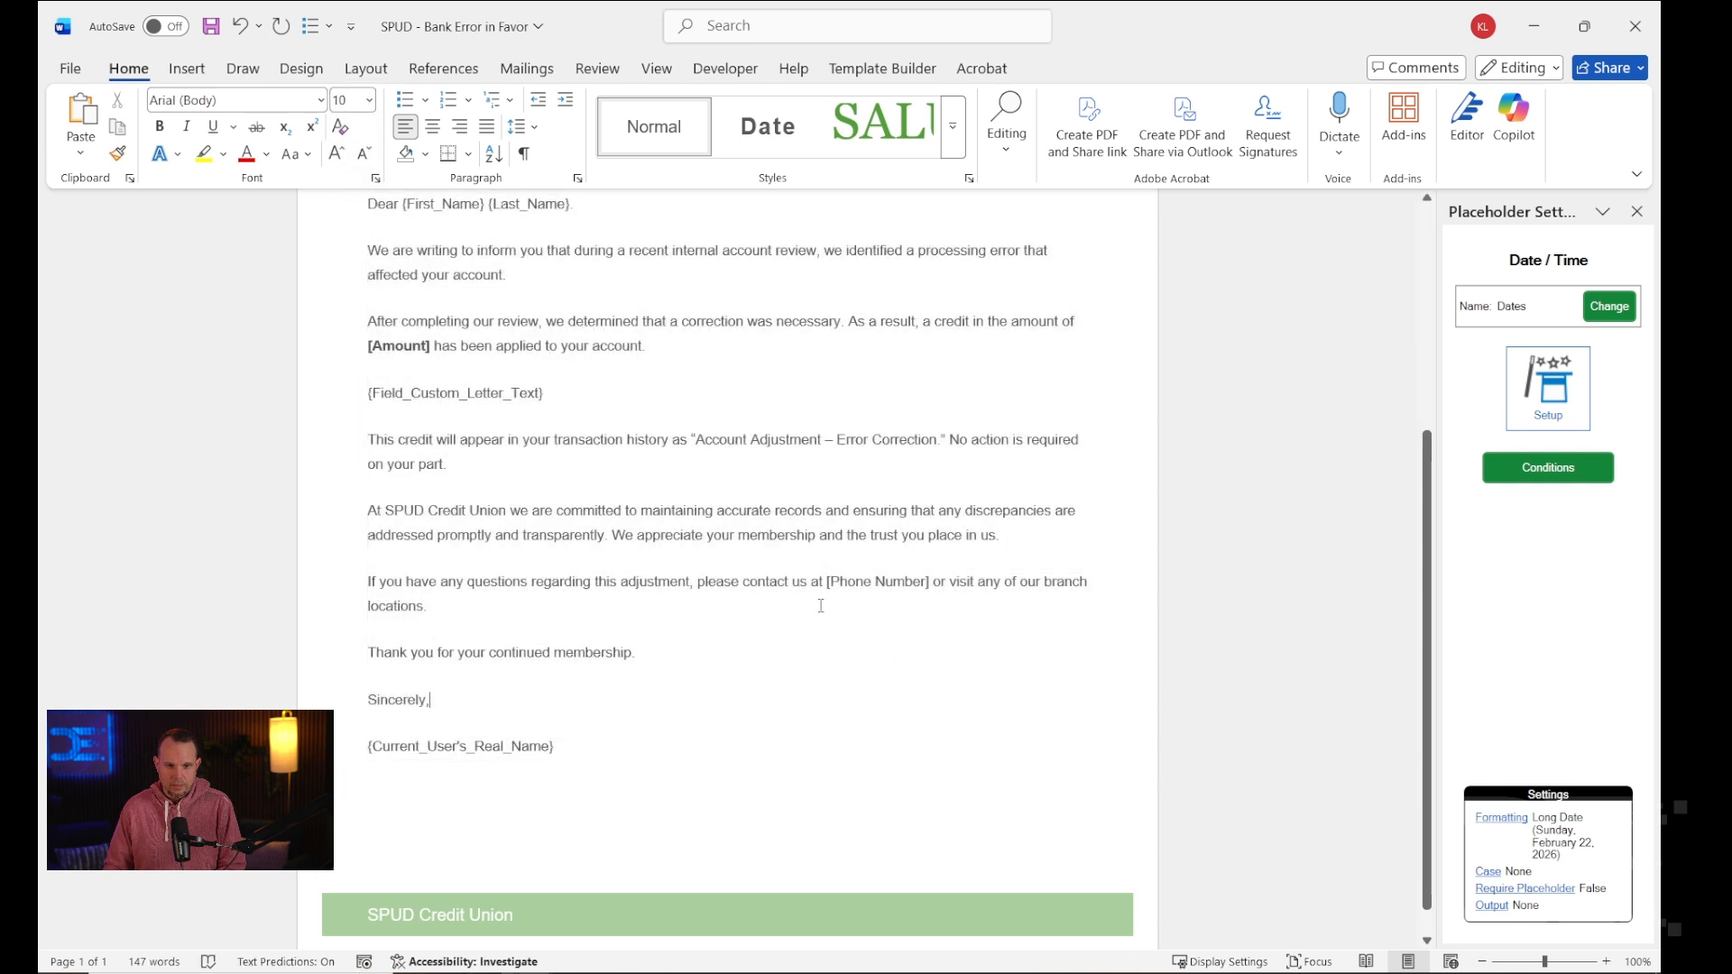
scroll(767, 551, up, 3)
scroll(926, 252, up, 3)
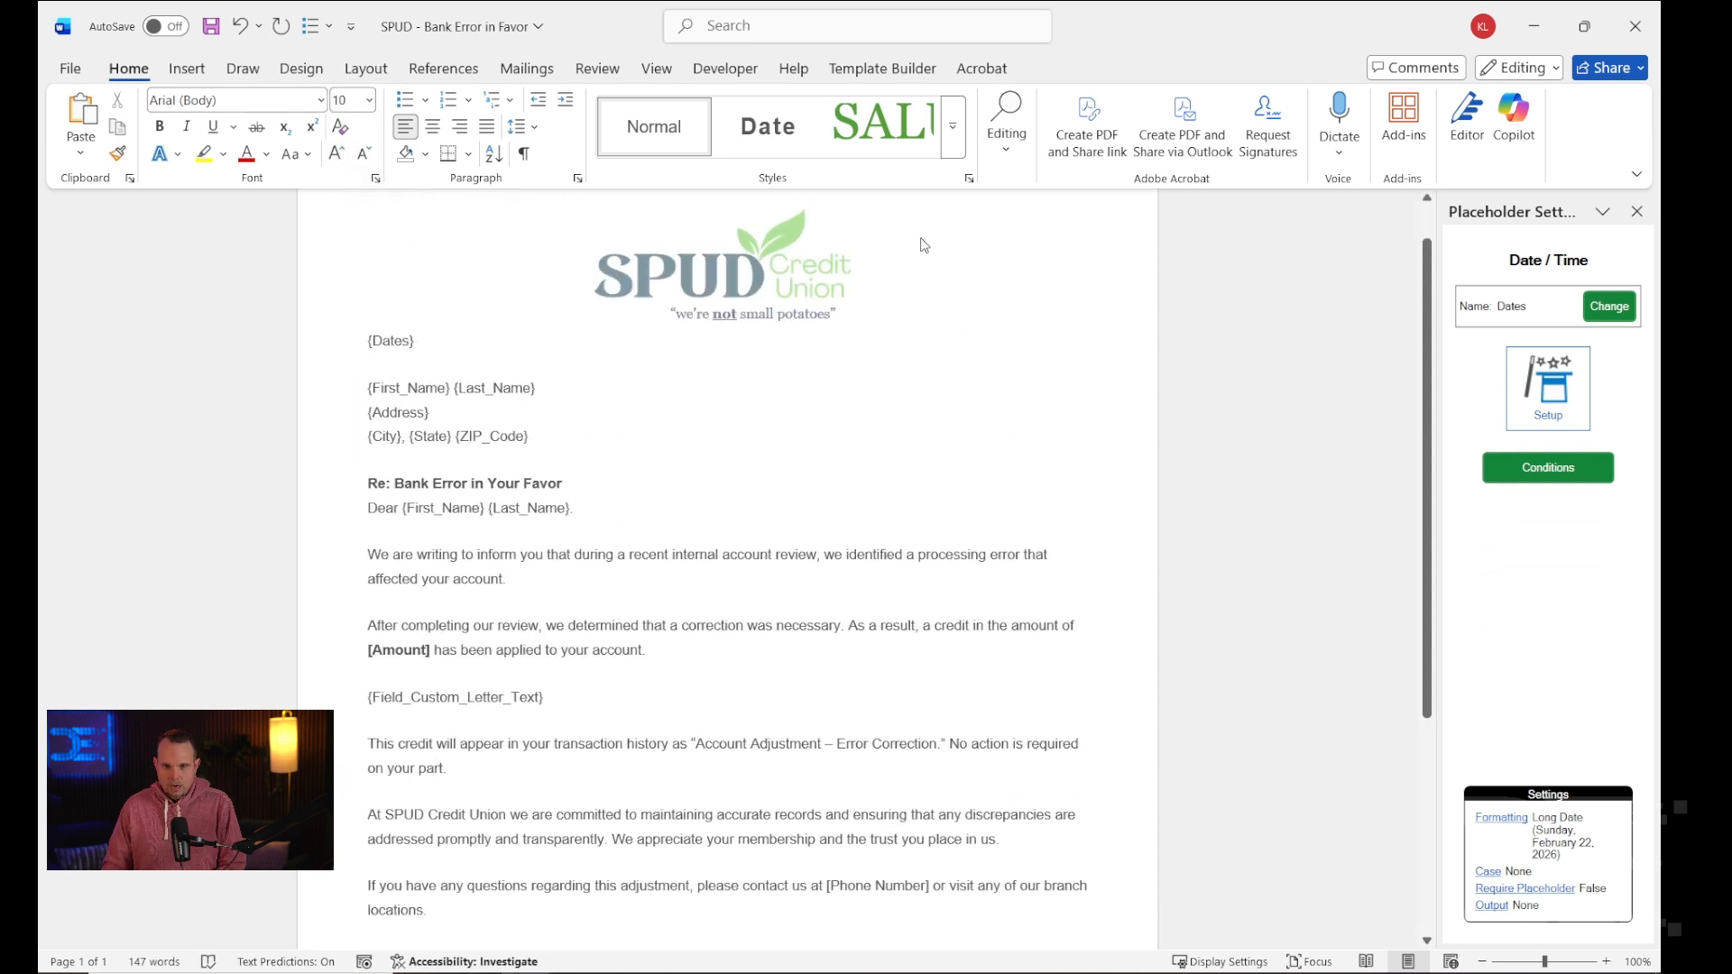
Save the template with its date placeholder and uniform font size, and check the letter in a new composition preview.
click(880, 69)
click(758, 122)
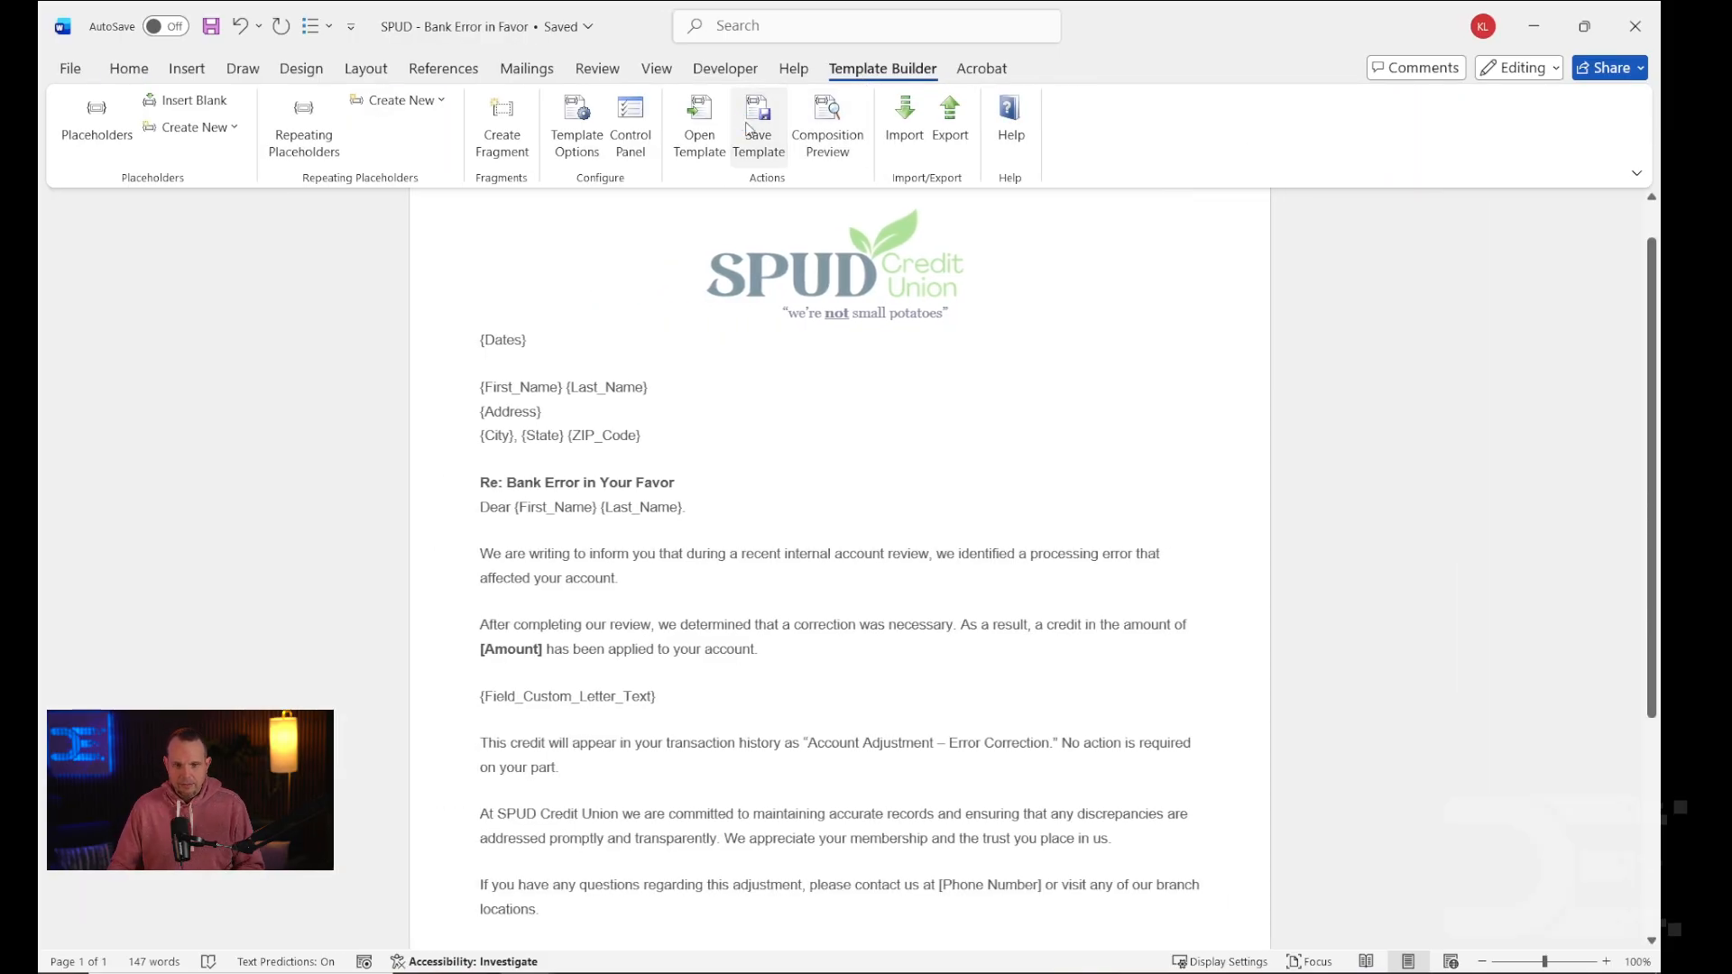
click(824, 144)
click(1018, 624)
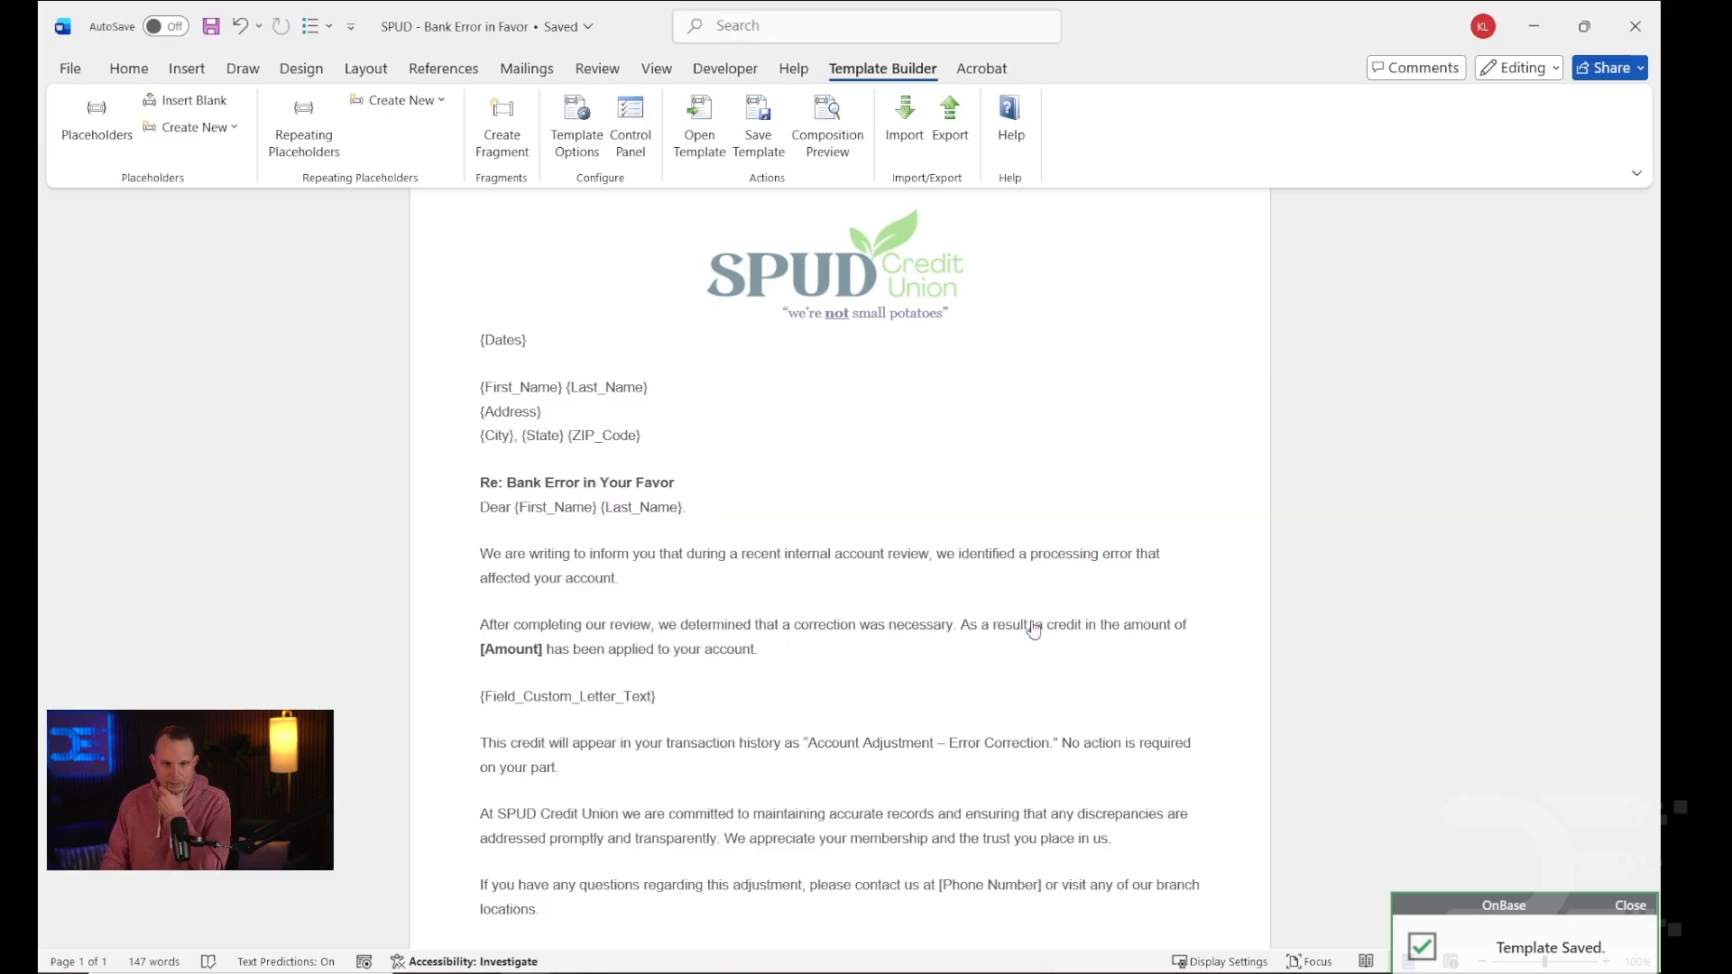
scroll(625, 433, down, 4)
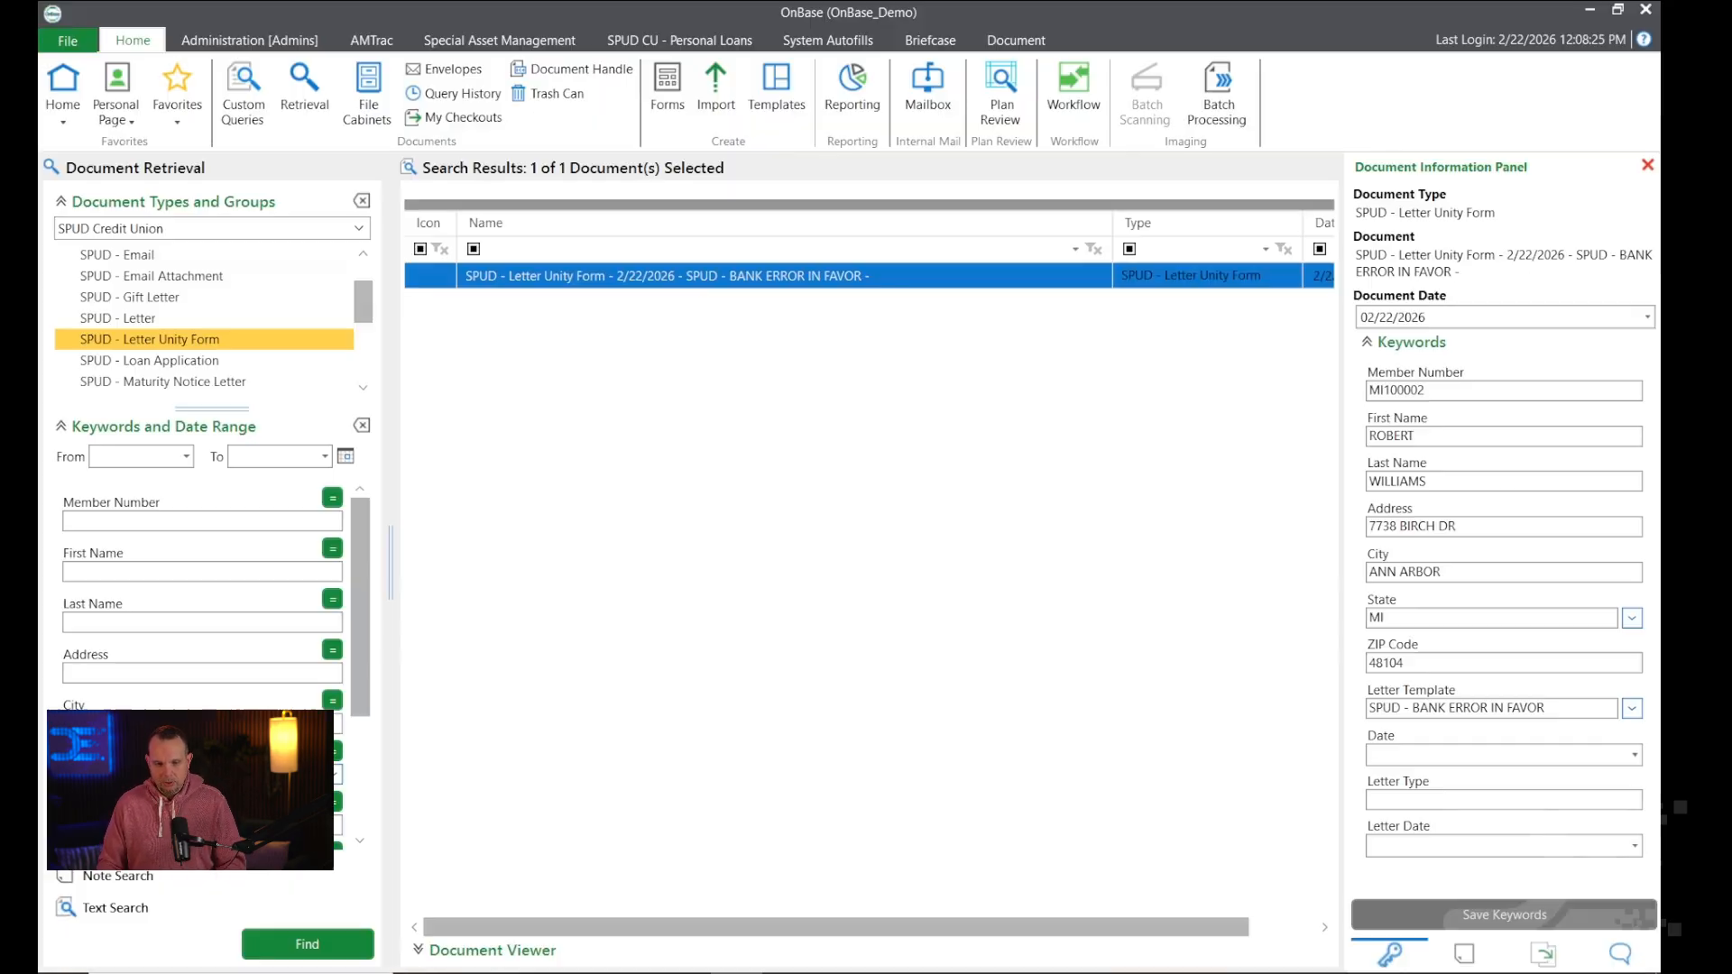
Add a text box between Letter Template and Custom Letter Text in the Letter Properties section of the Letter Generation form design.
click(77, 40)
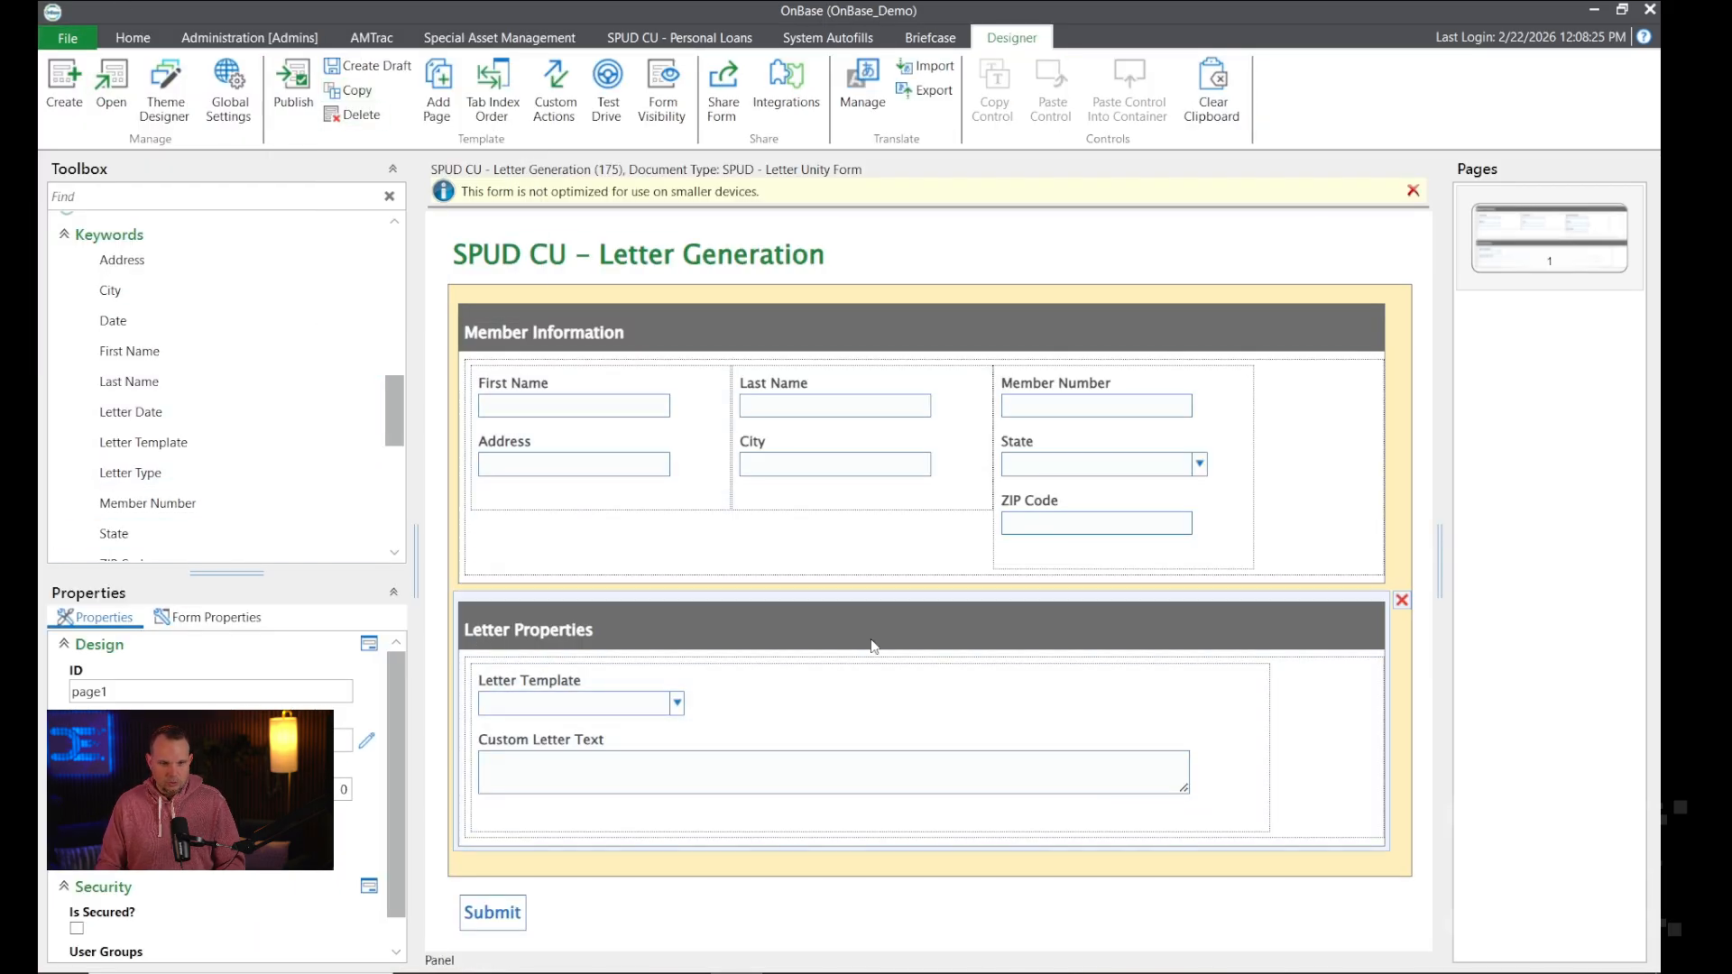
scroll(197, 350, down, 3)
scroll(198, 350, up, 3)
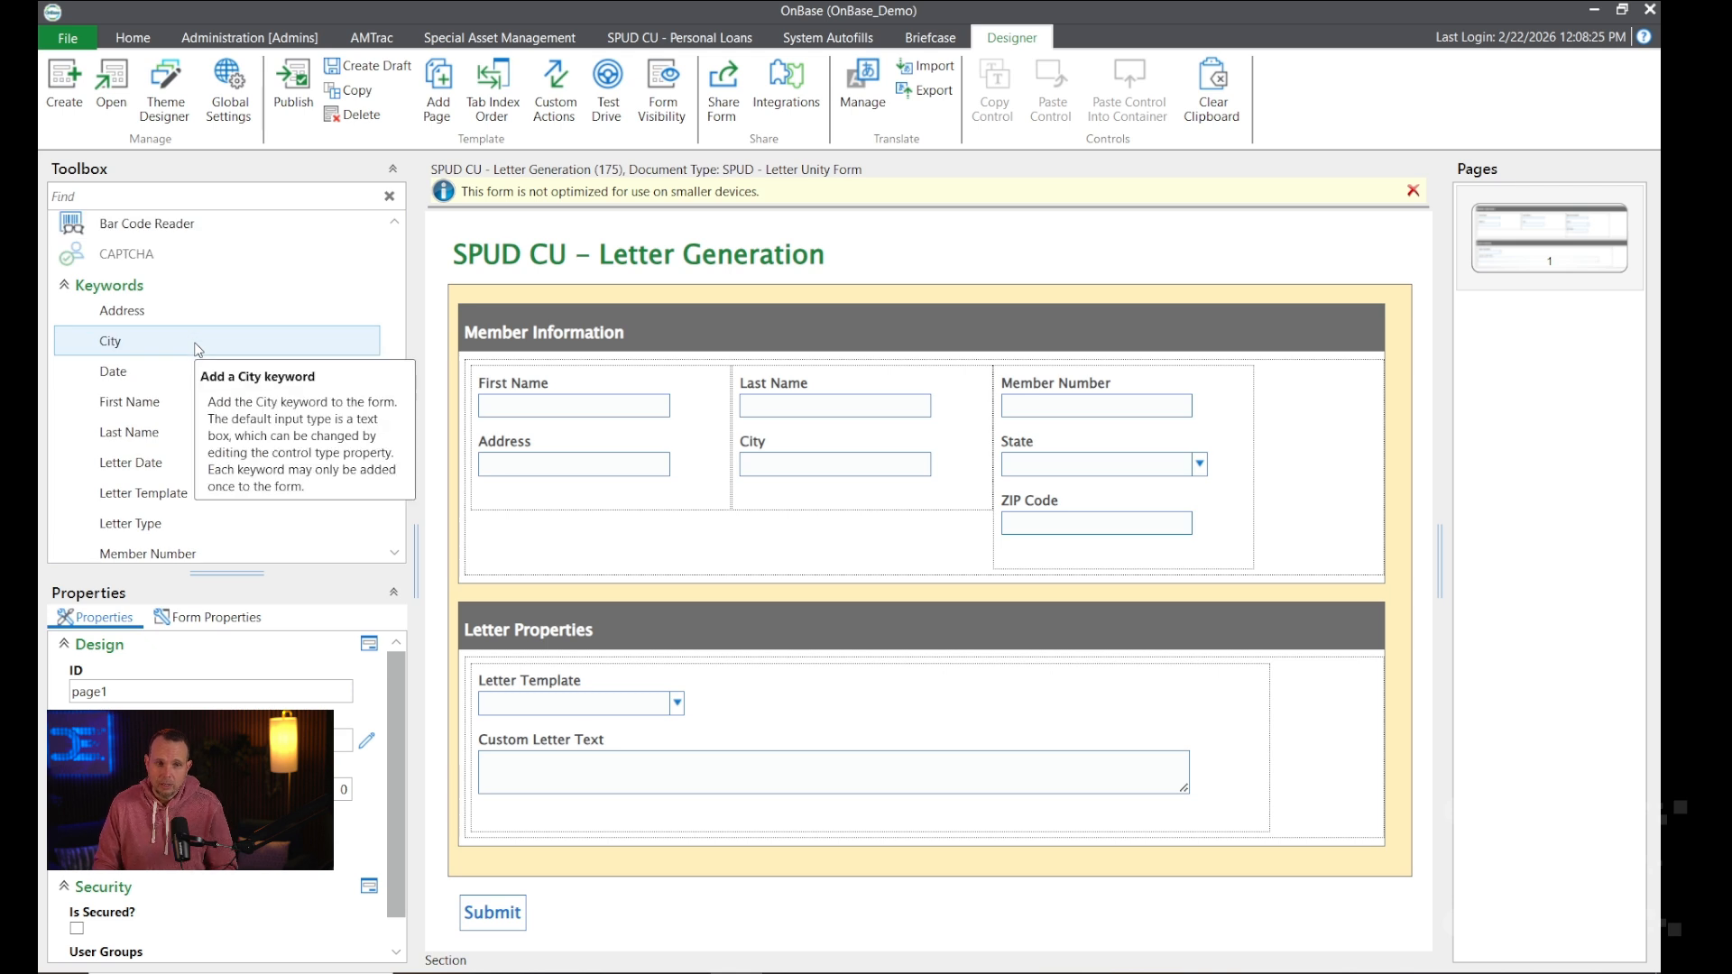
scroll(282, 380, down, 2)
scroll(282, 380, up, 10)
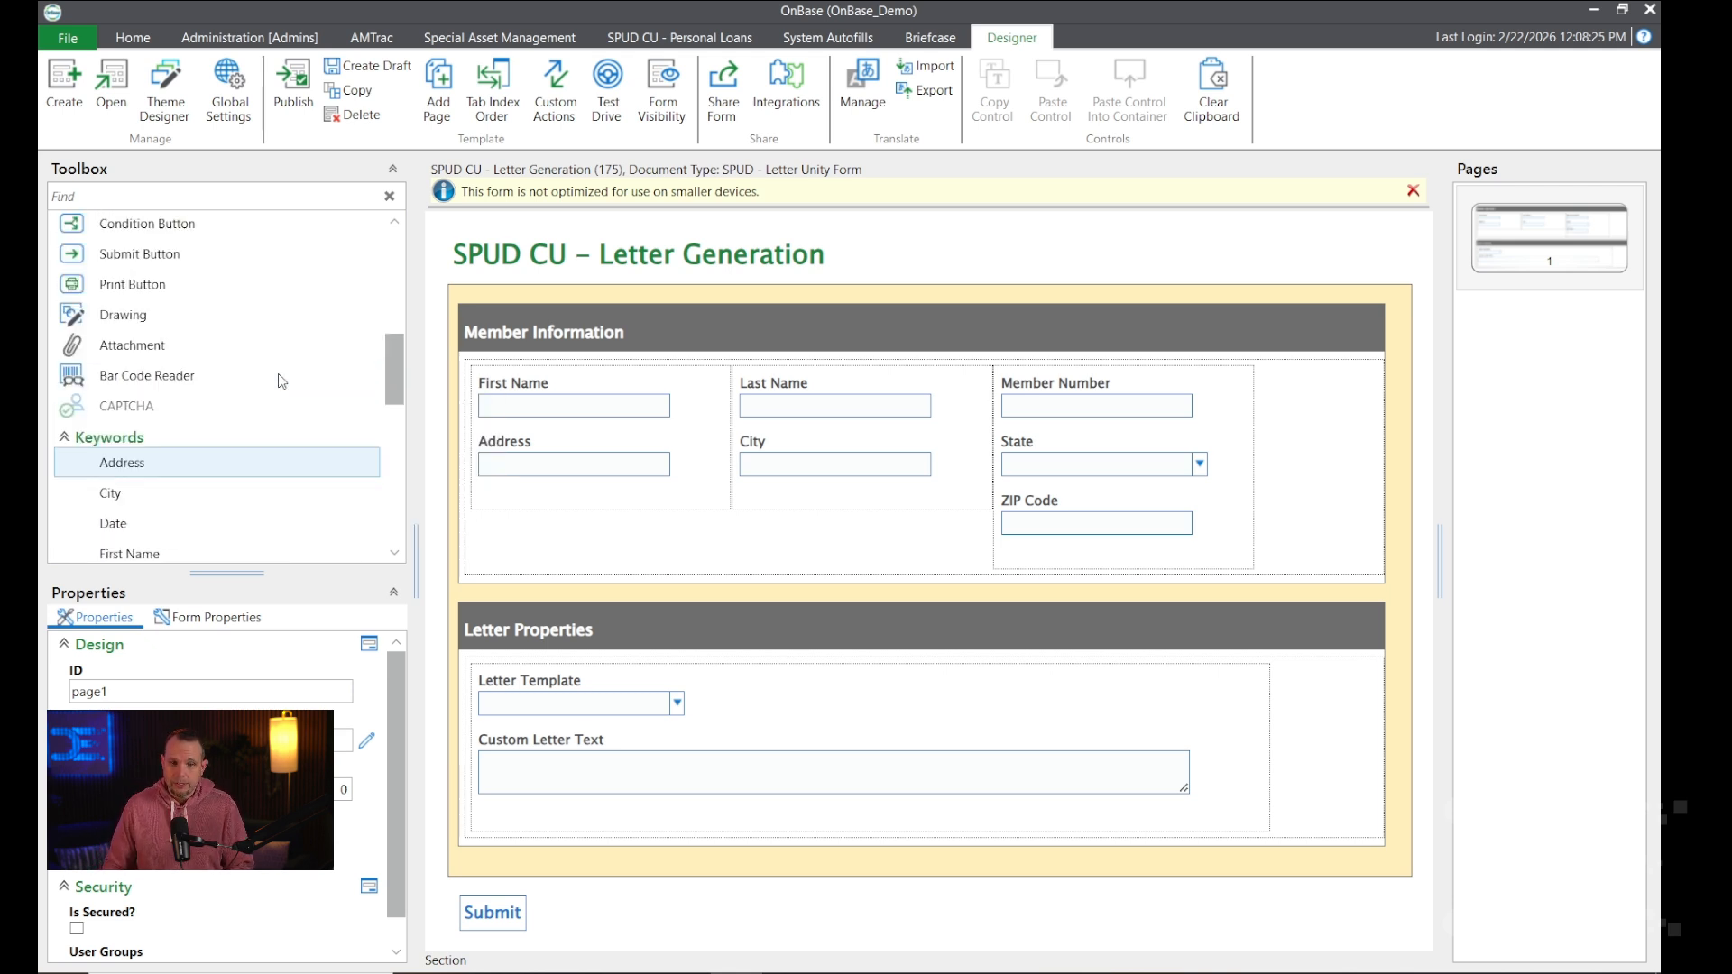
scroll(281, 380, up, 2)
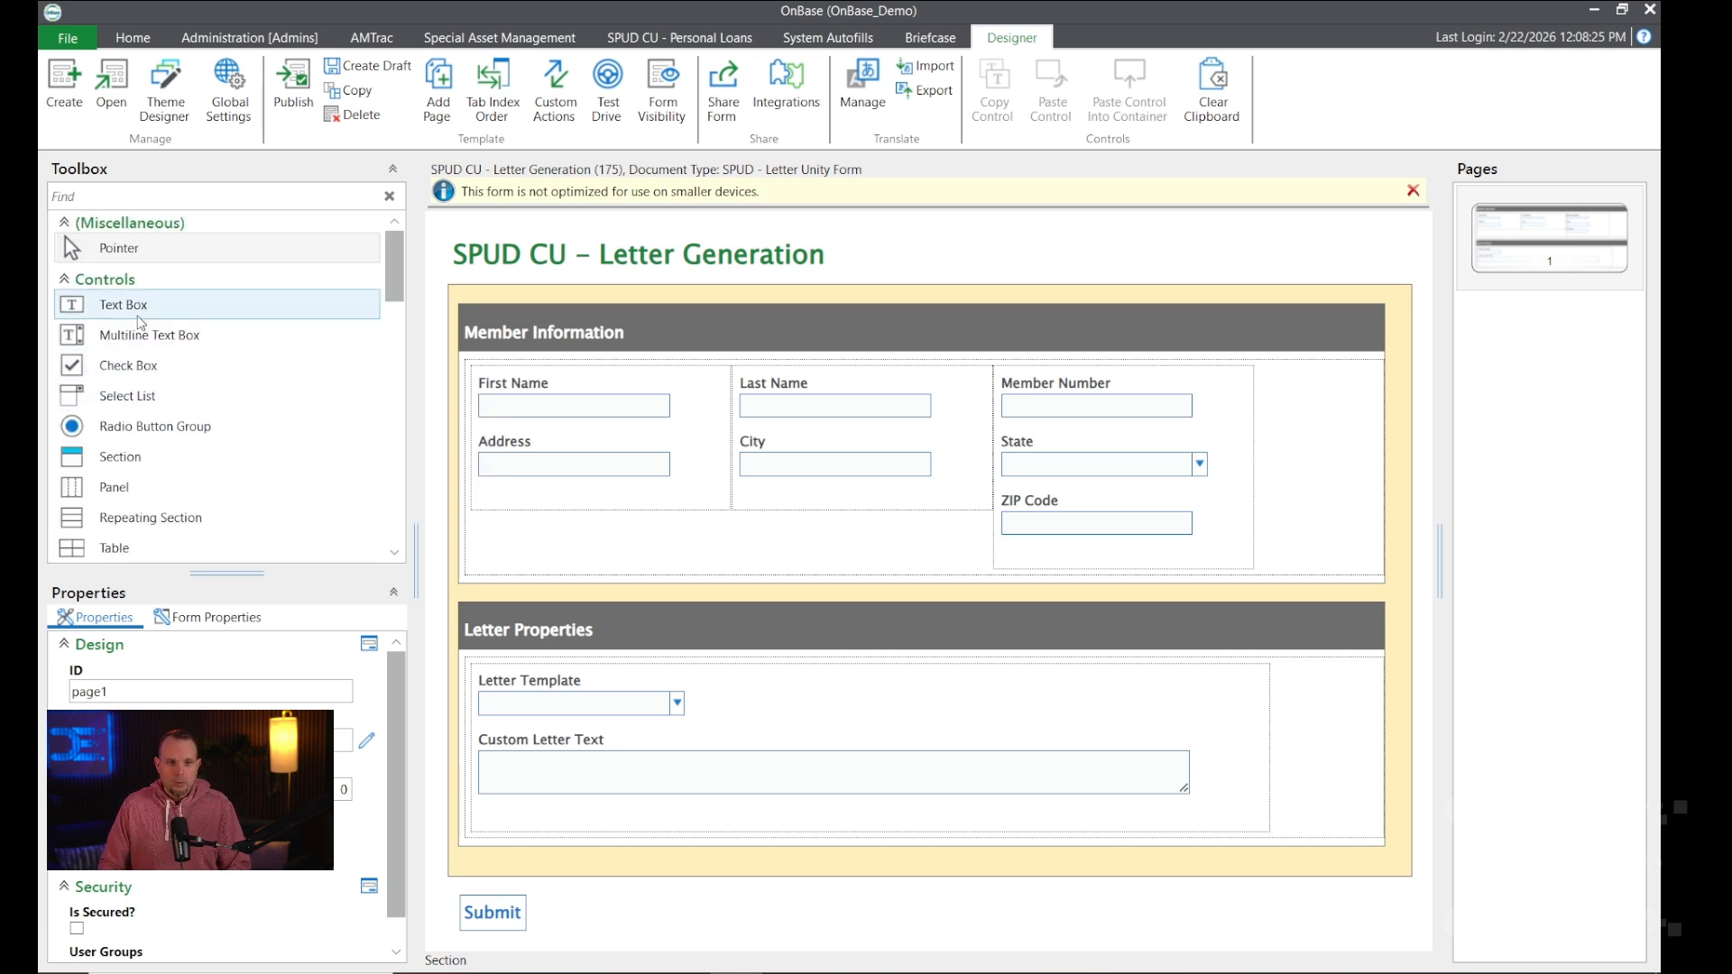
click(123, 304)
drag(506, 481, 893, 820)
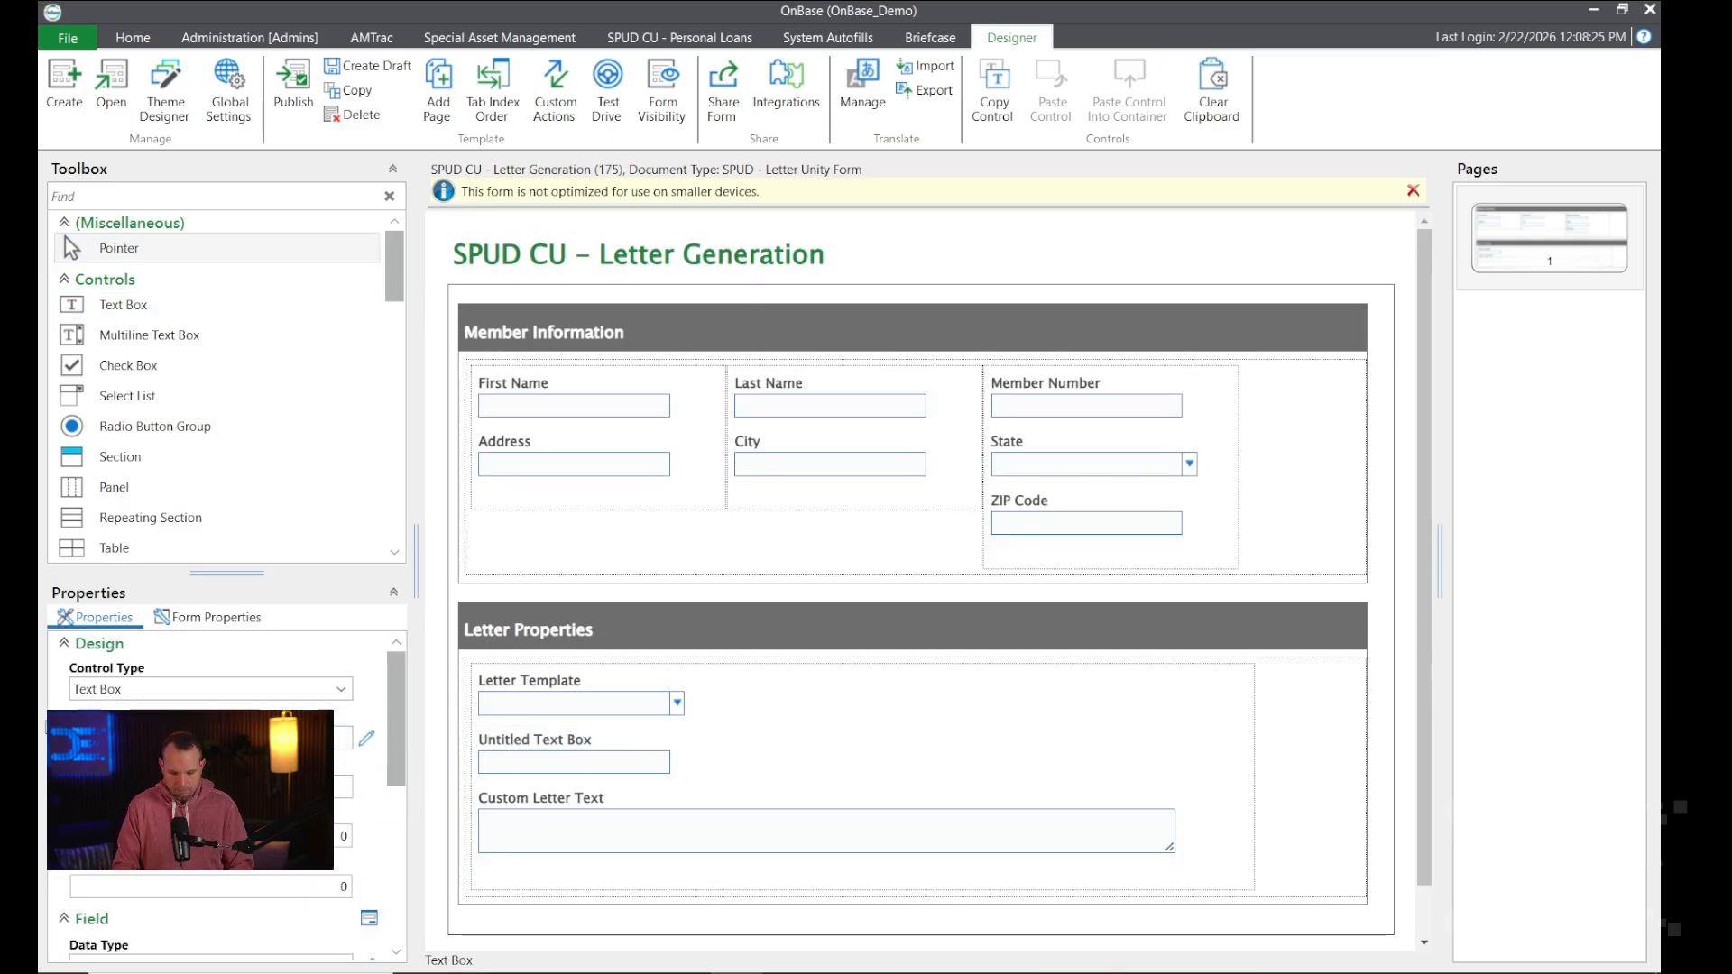
Label the new text box Amount, give it the ID Field_Amount, and publish the form.
drag(346, 784, 43, 777)
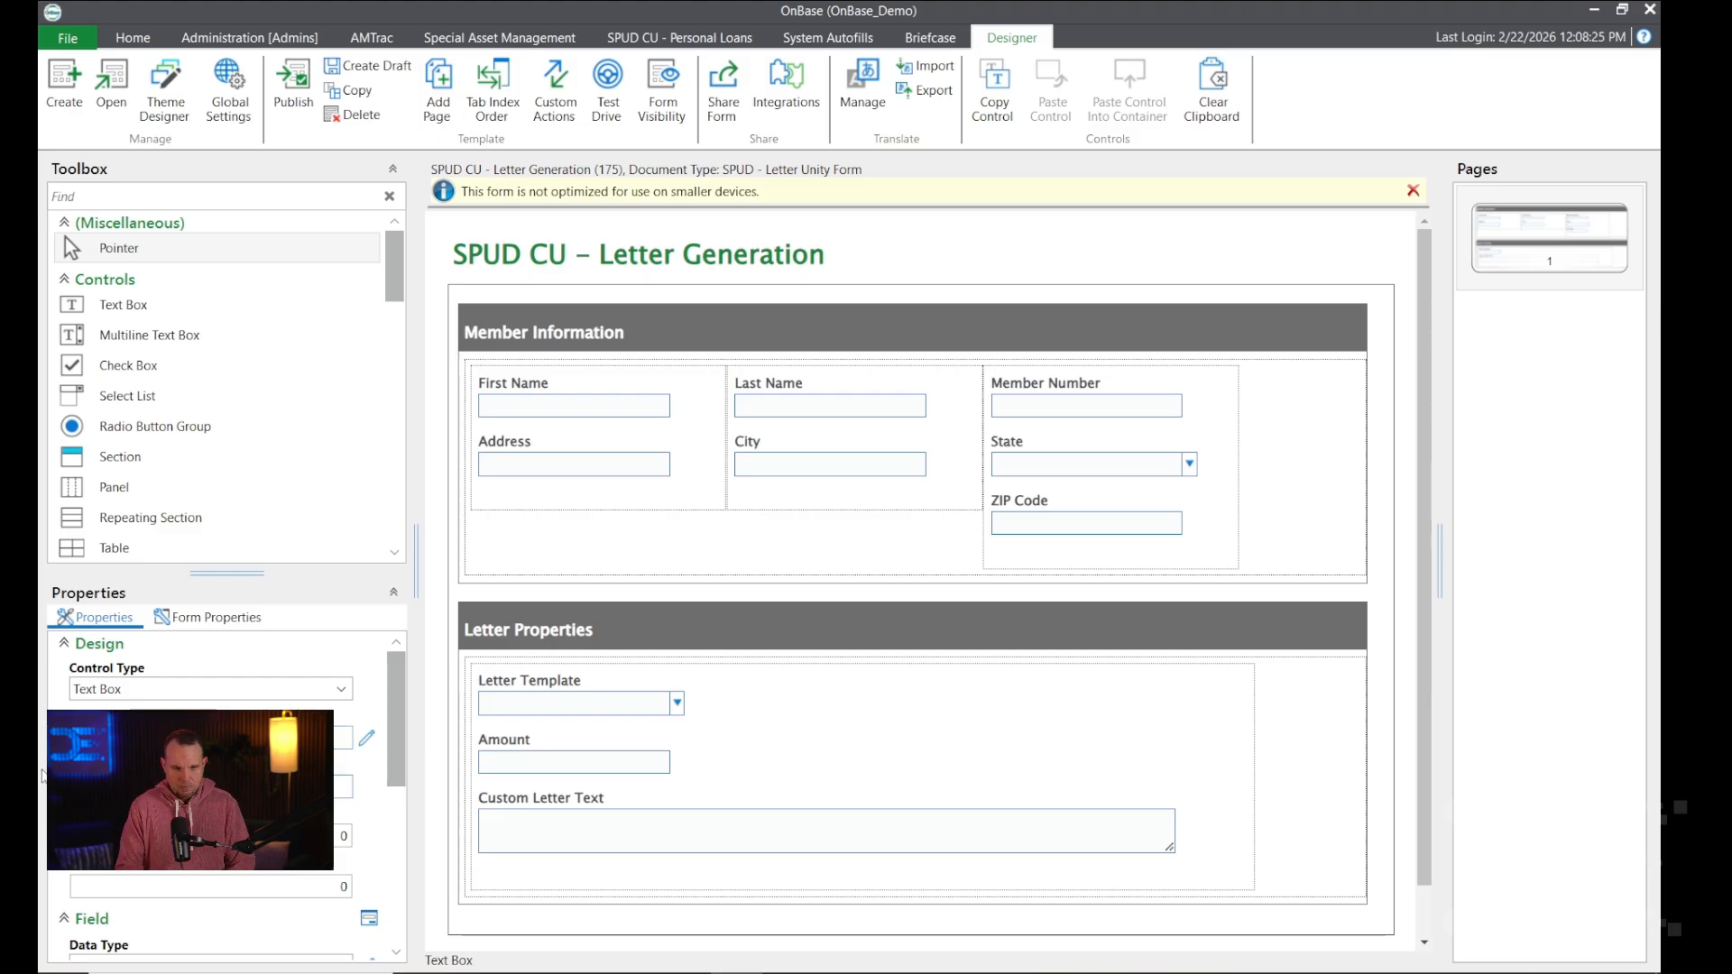
click(293, 81)
click(762, 632)
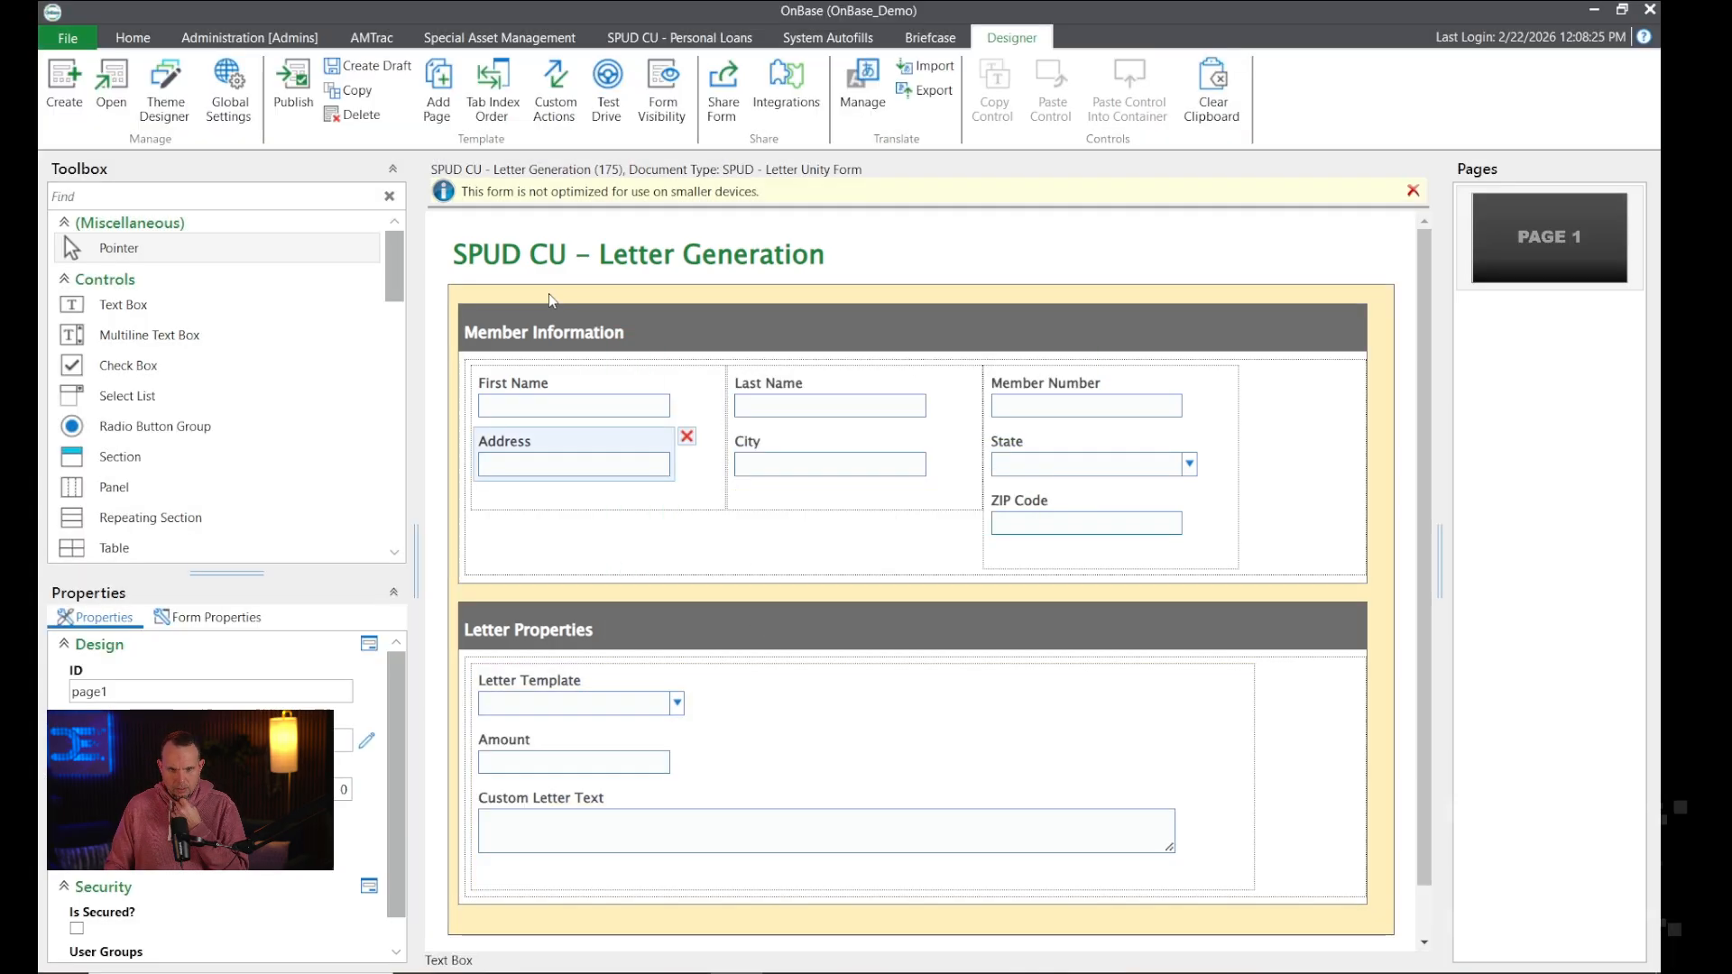
Open a new SPUD CU - Letter Generation form and enter the member number to autofill the member information.
click(136, 38)
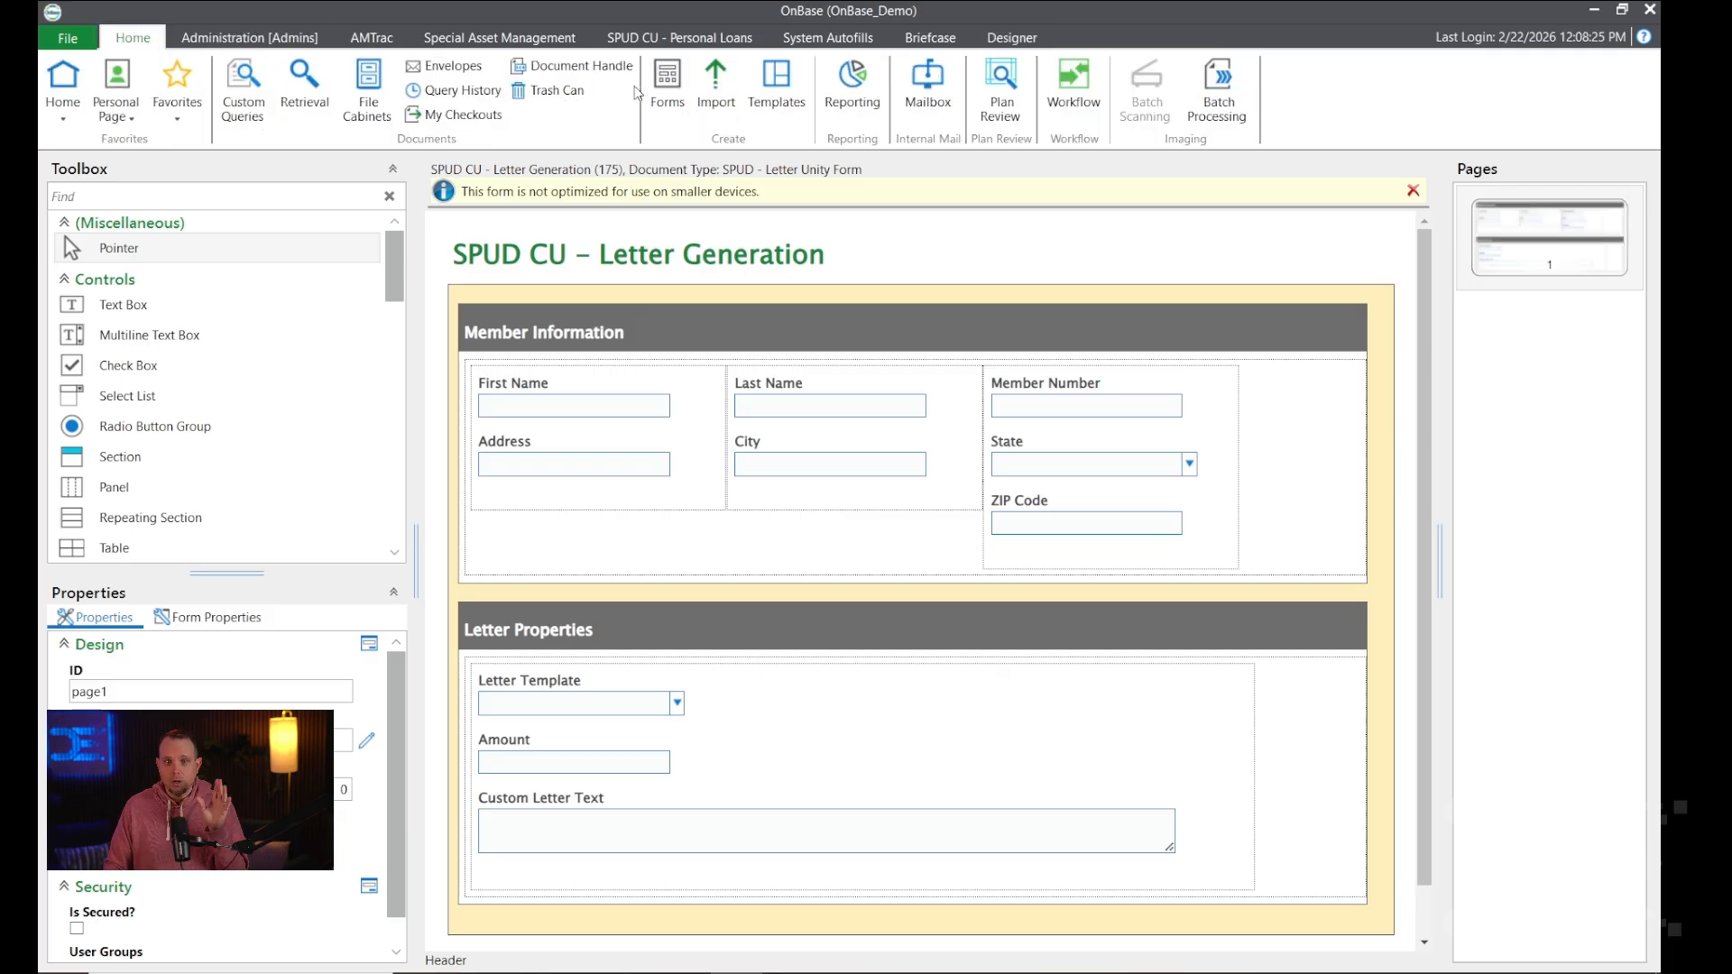
click(669, 87)
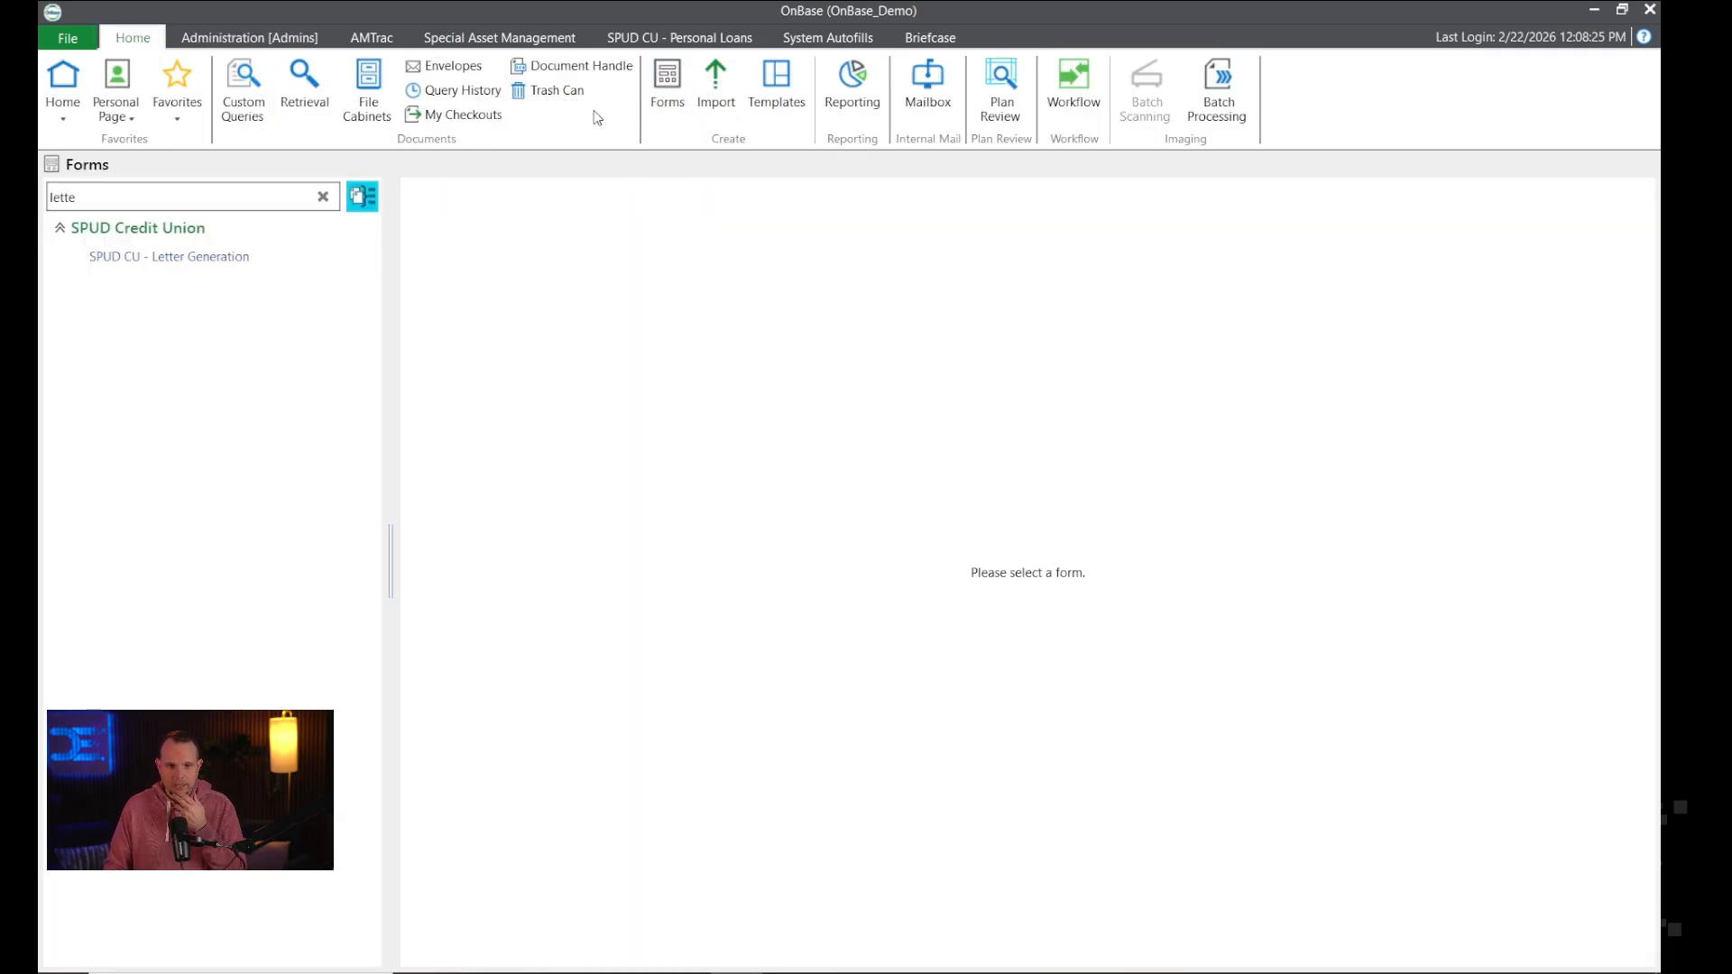
click(226, 259)
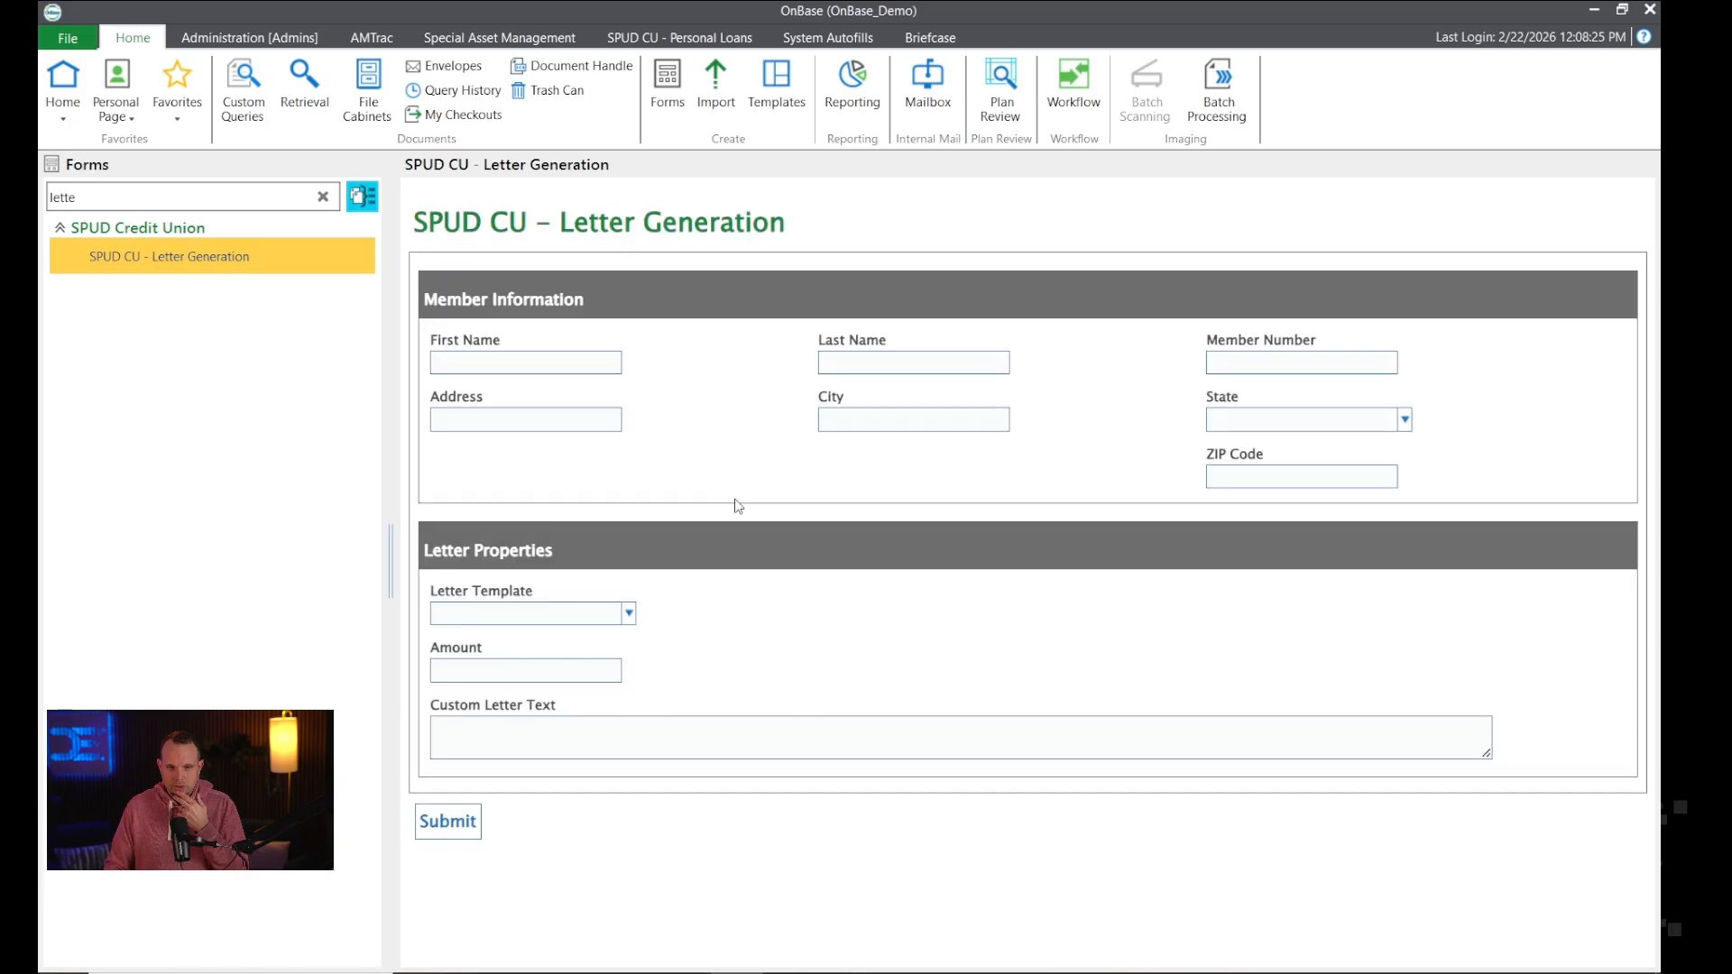
click(1348, 371)
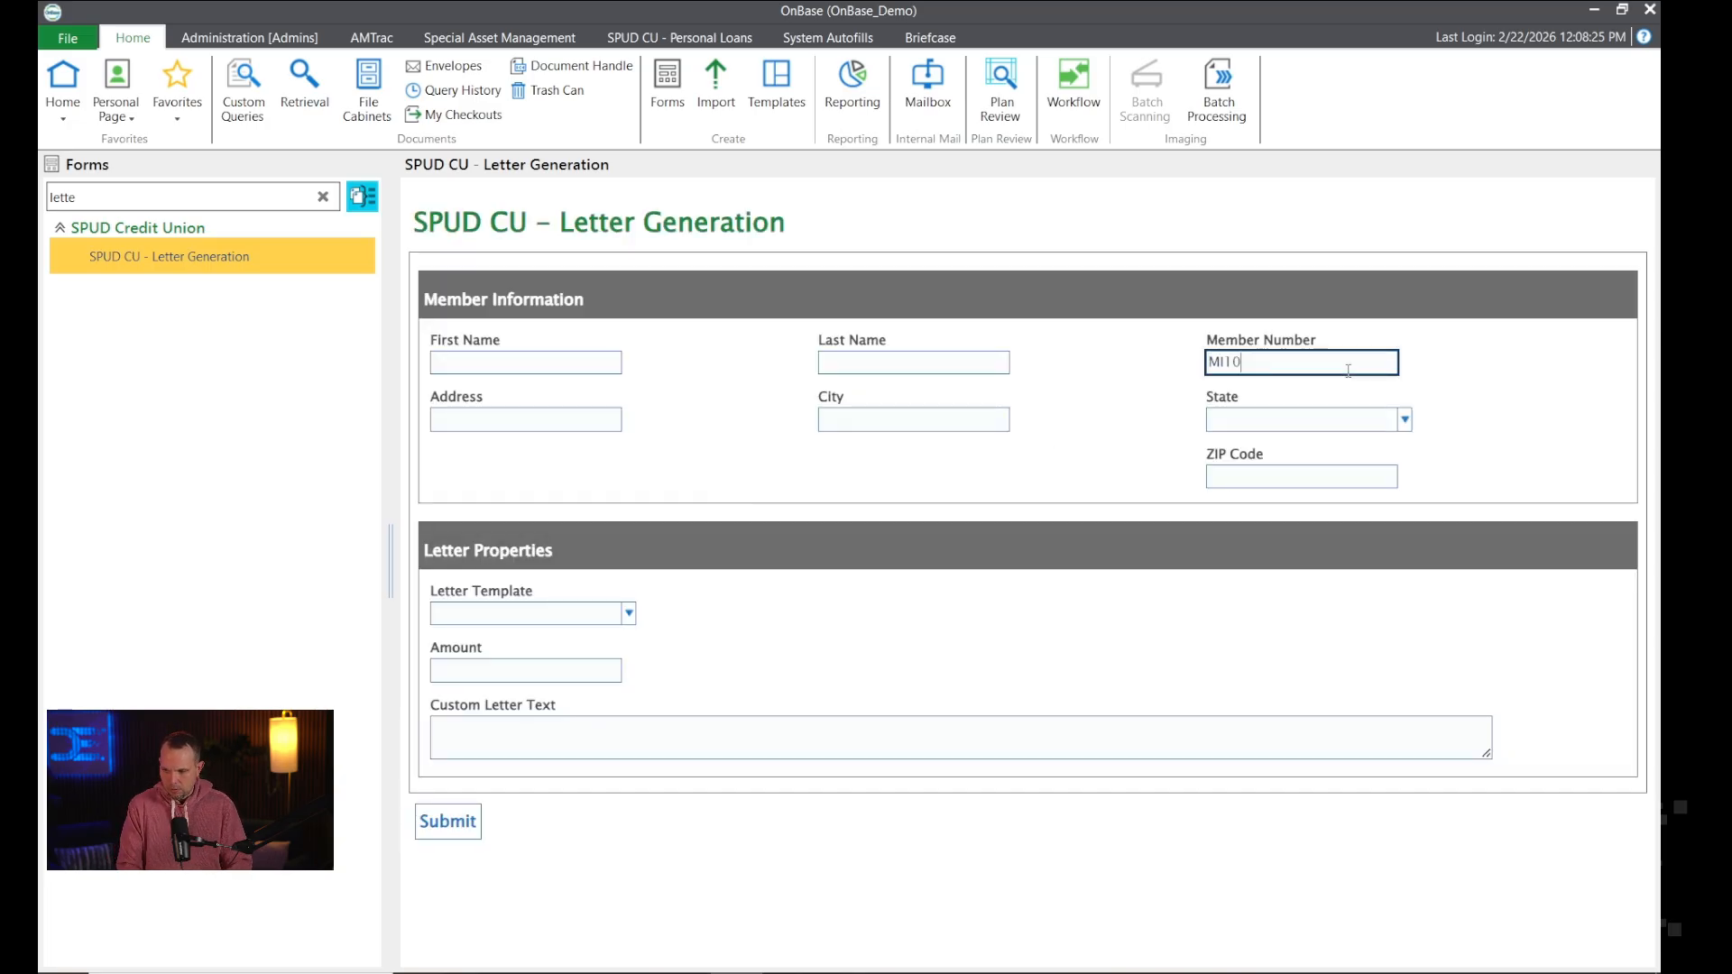
text(MI10000)
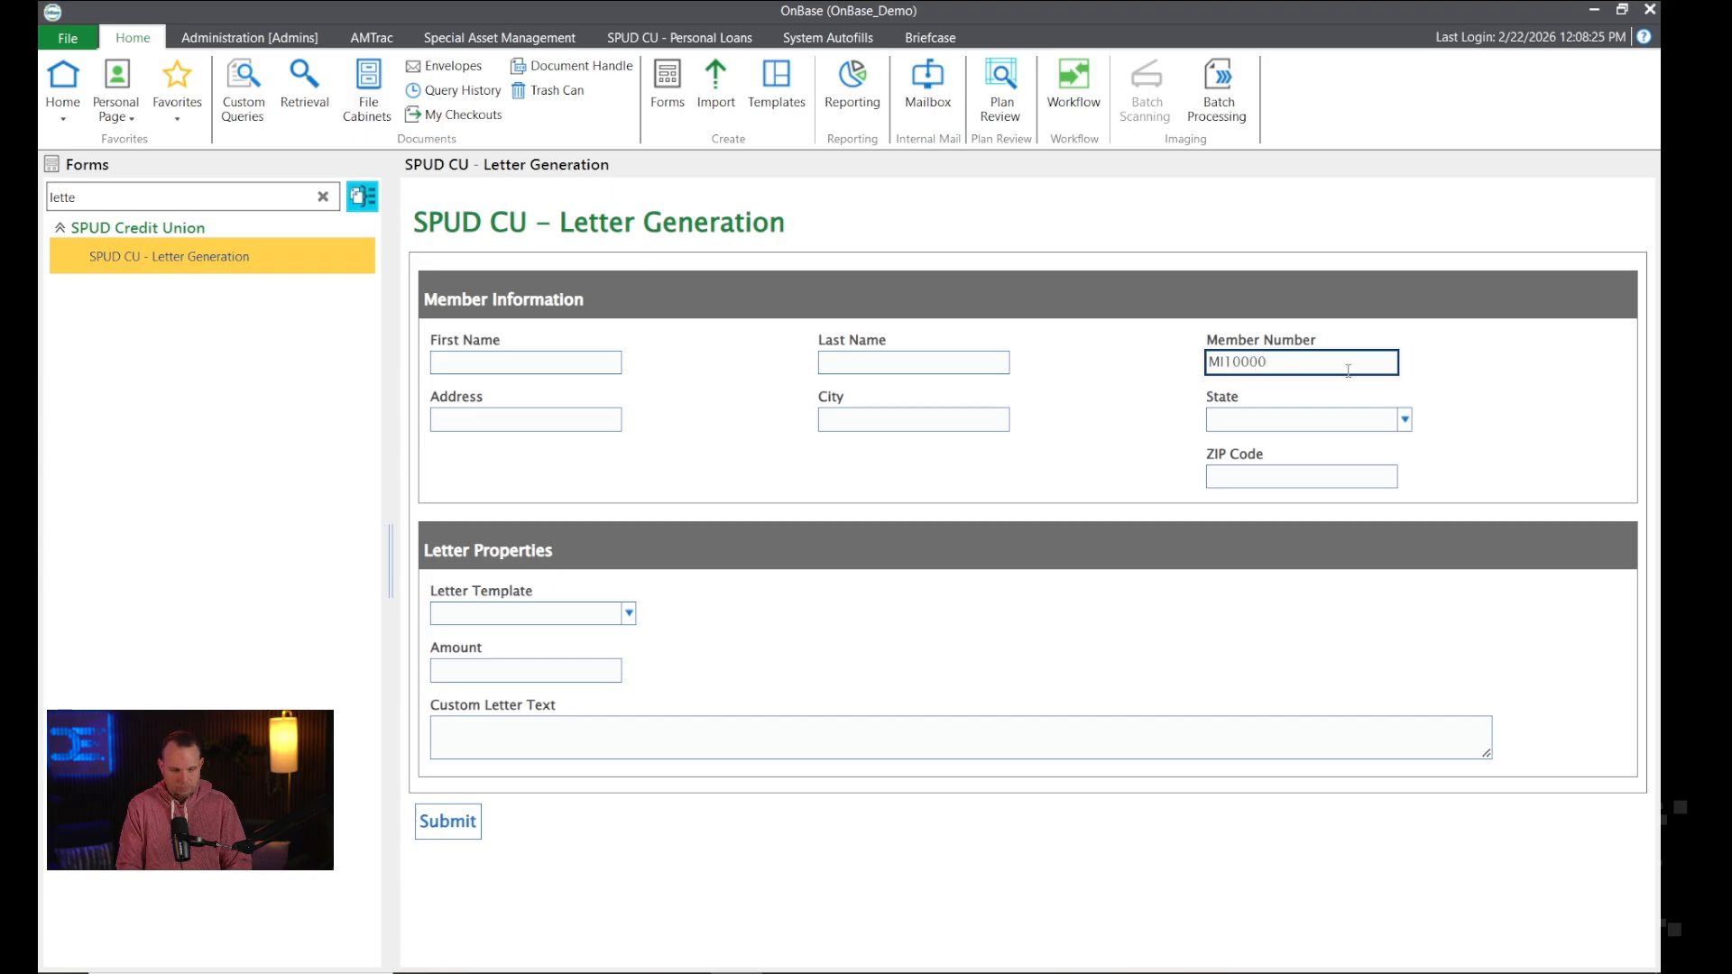
text(3)
key(Tab)
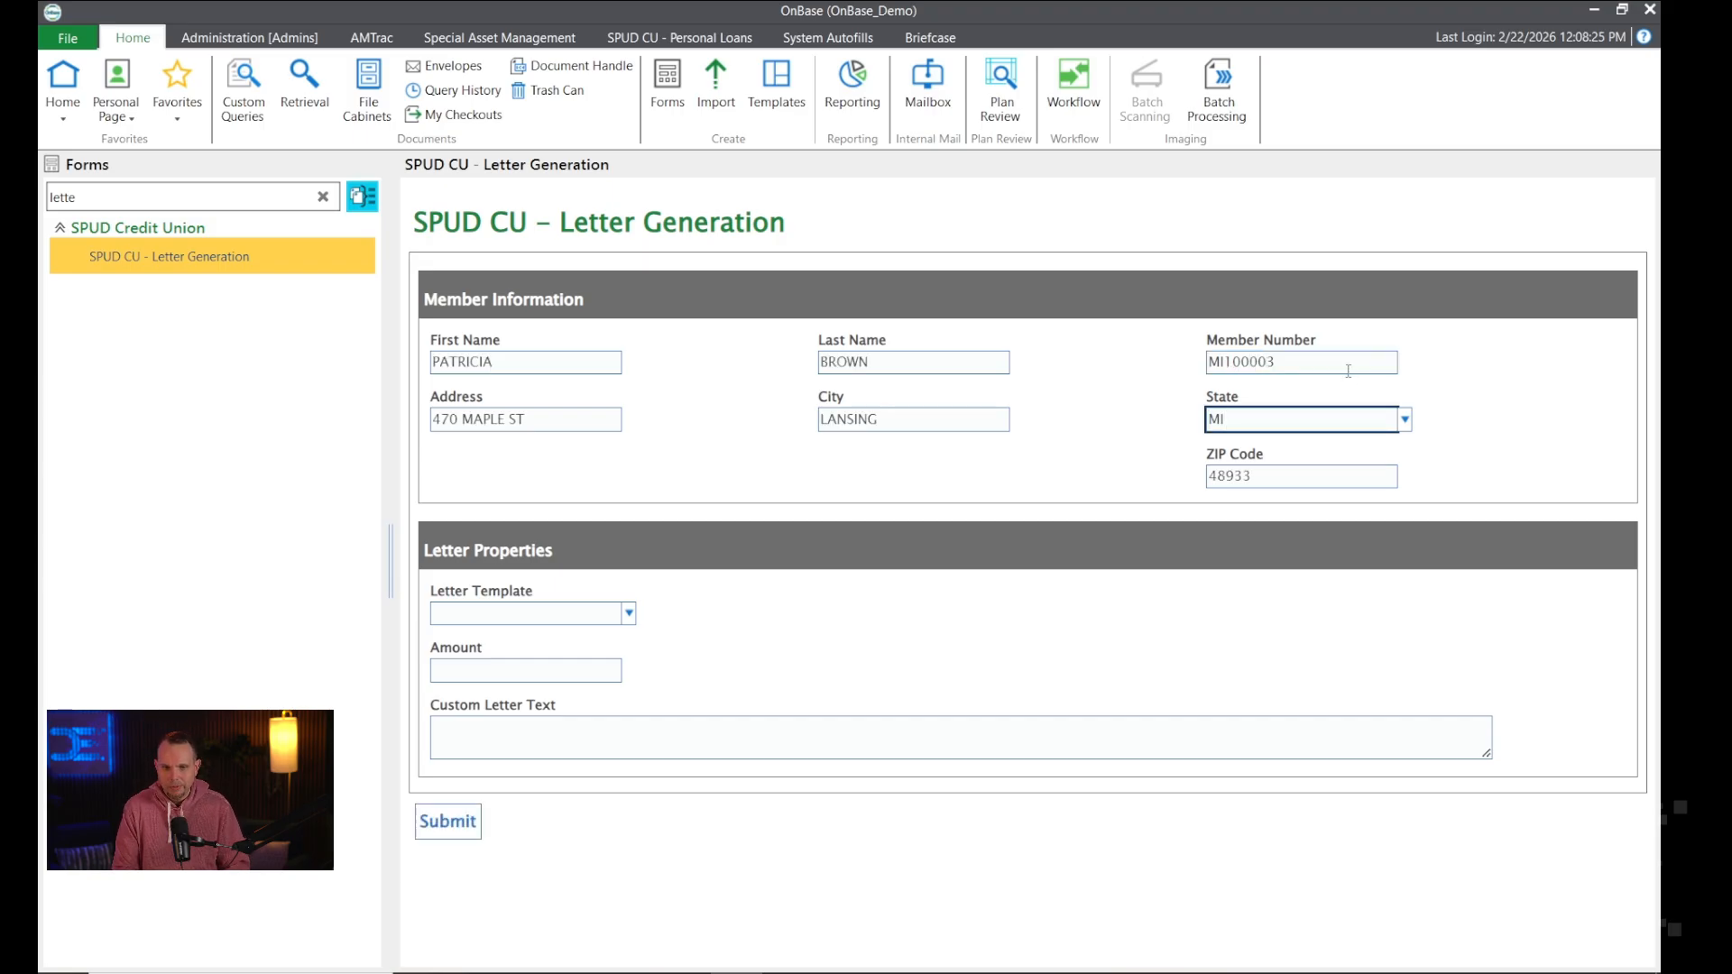
Choose the SPUD - BANK ERROR IN FAVOR letter template and enter 25 as the amount.
click(629, 614)
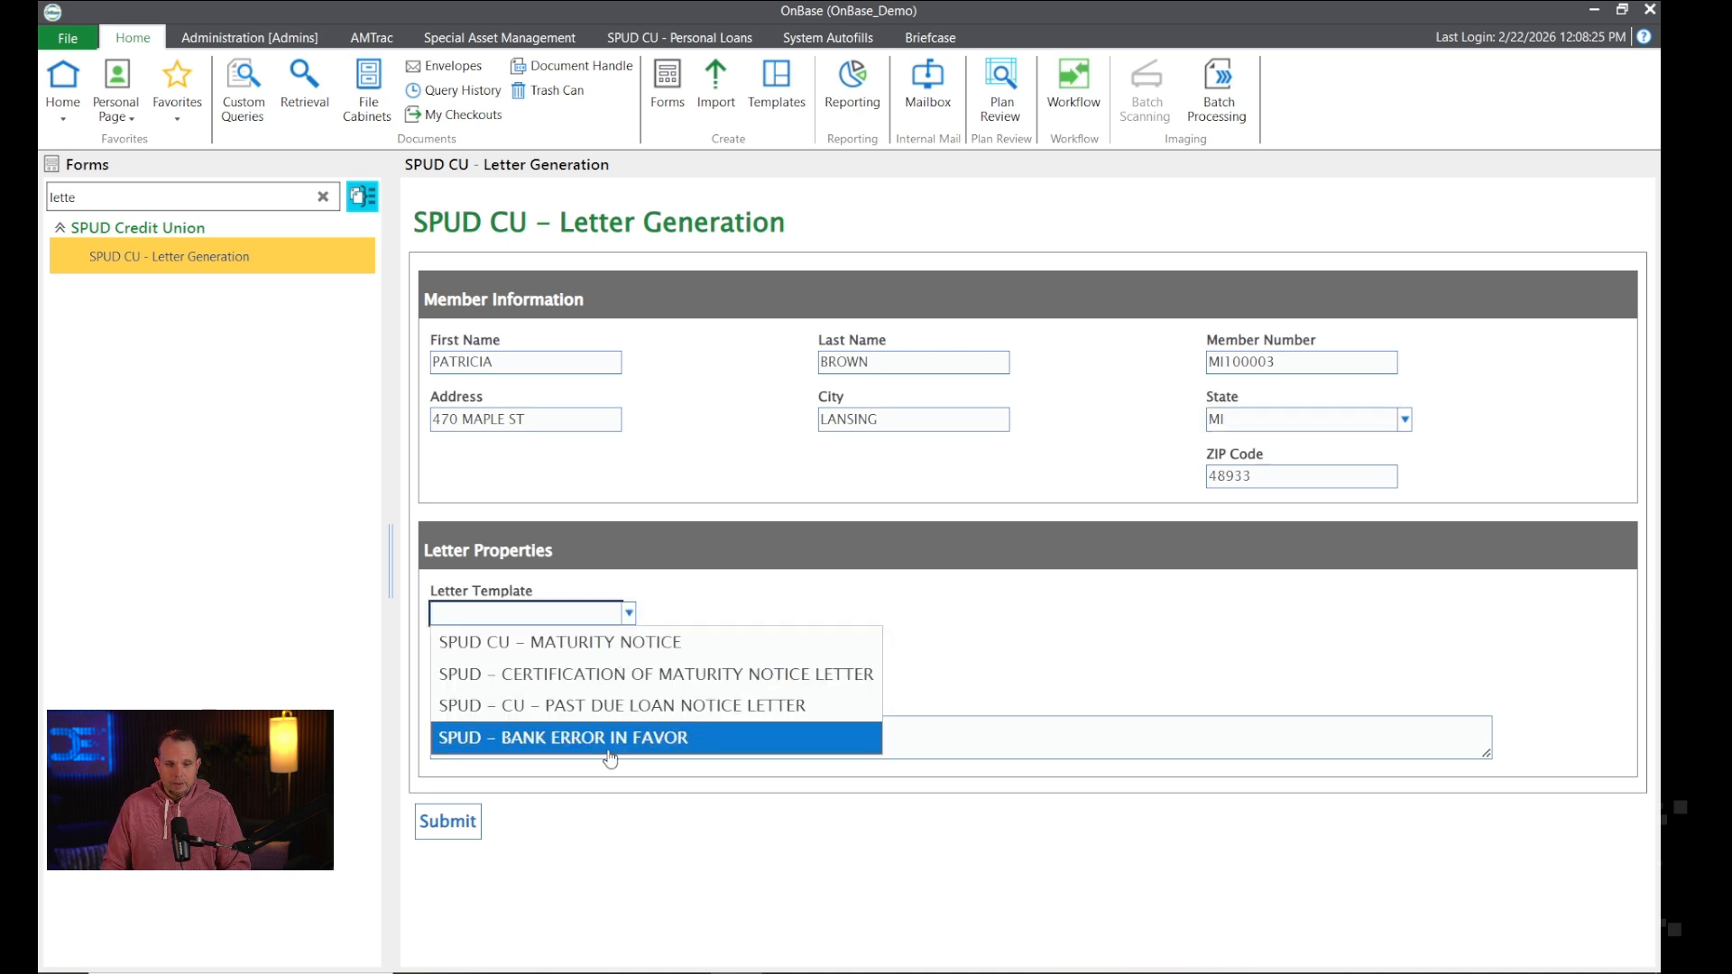
click(605, 738)
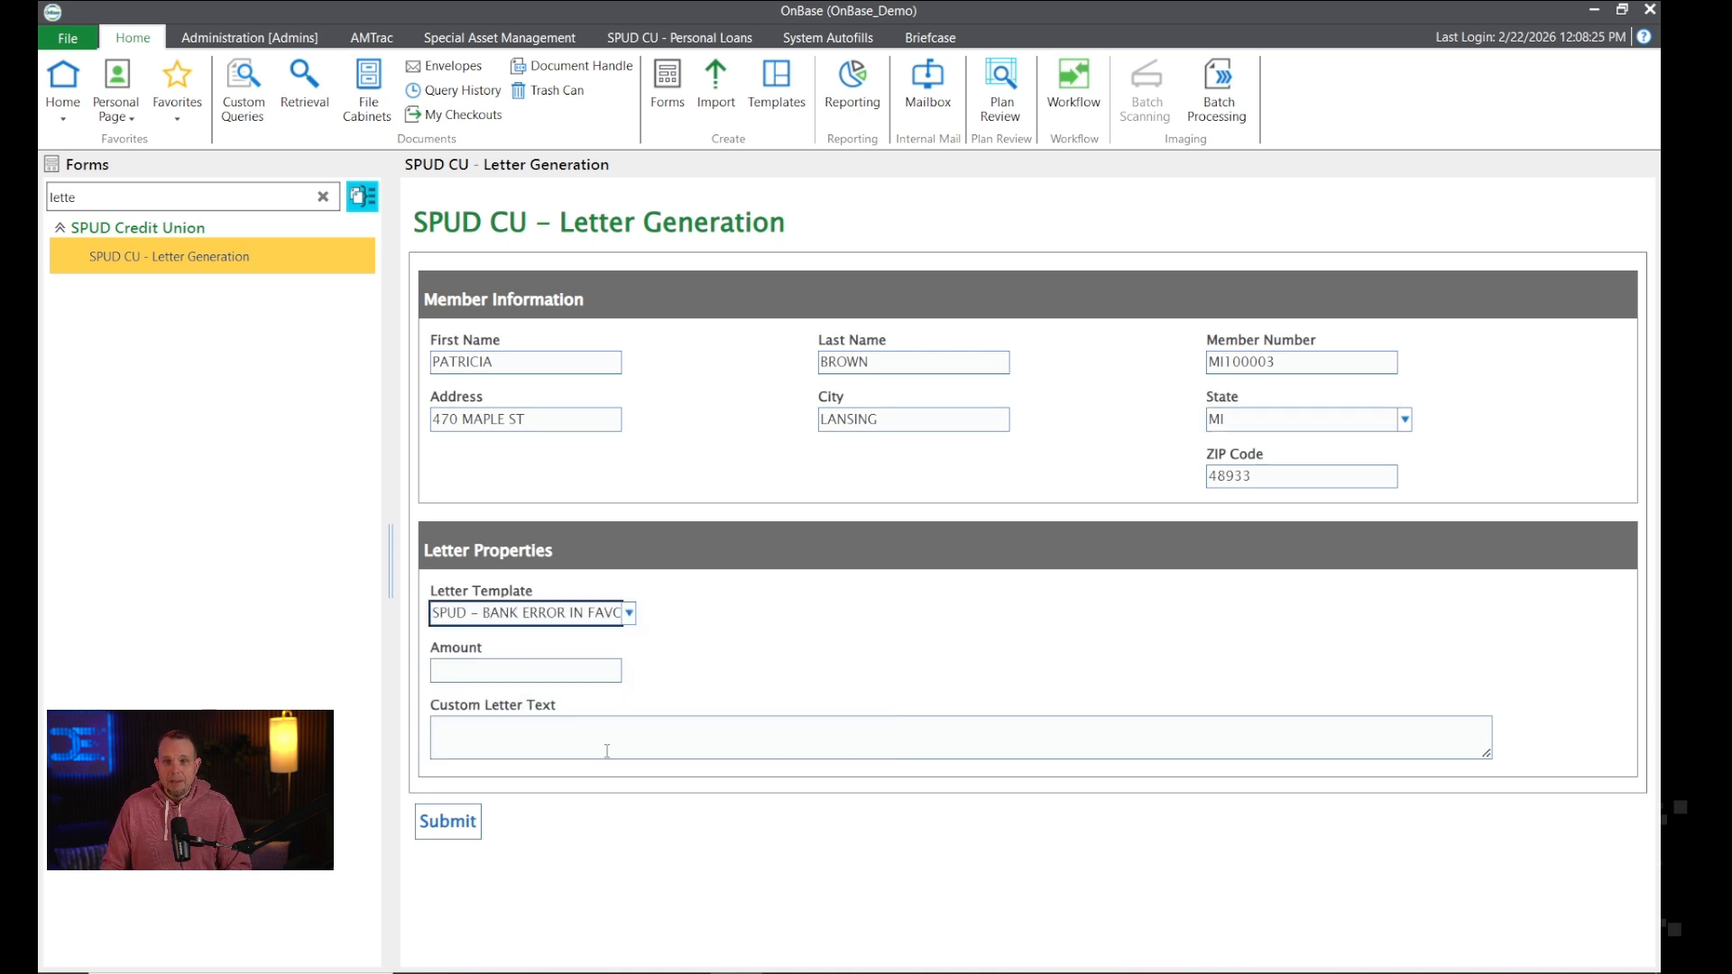
click(580, 672)
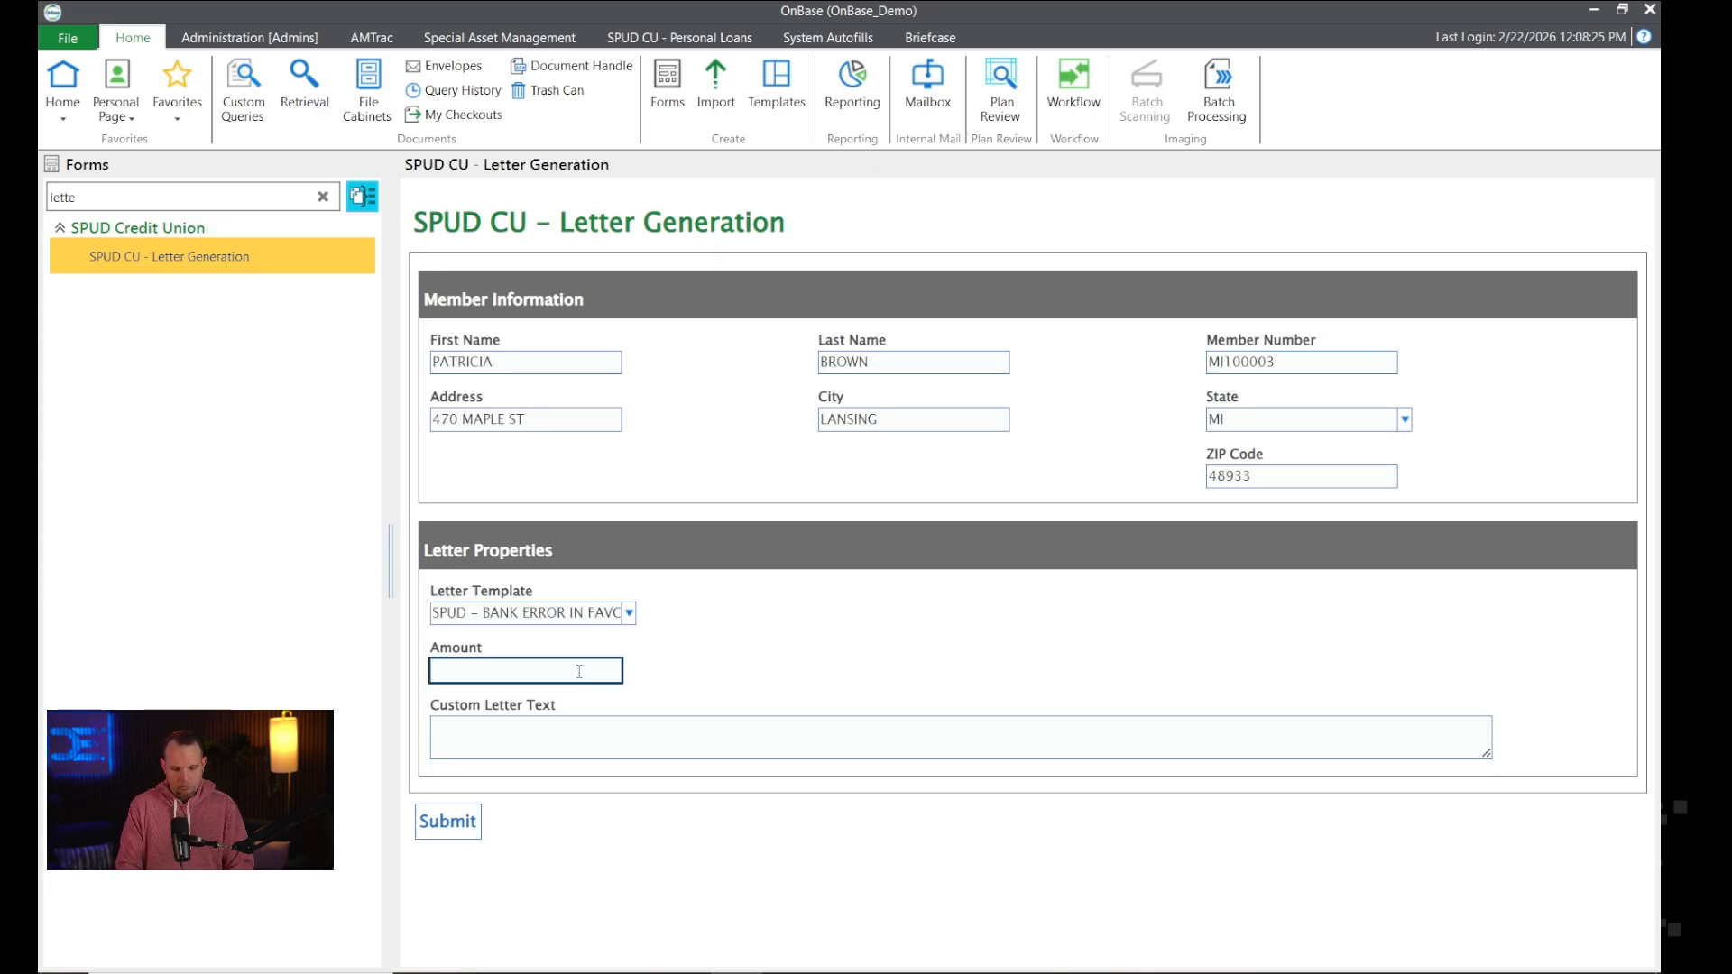
text(25)
key(Tab)
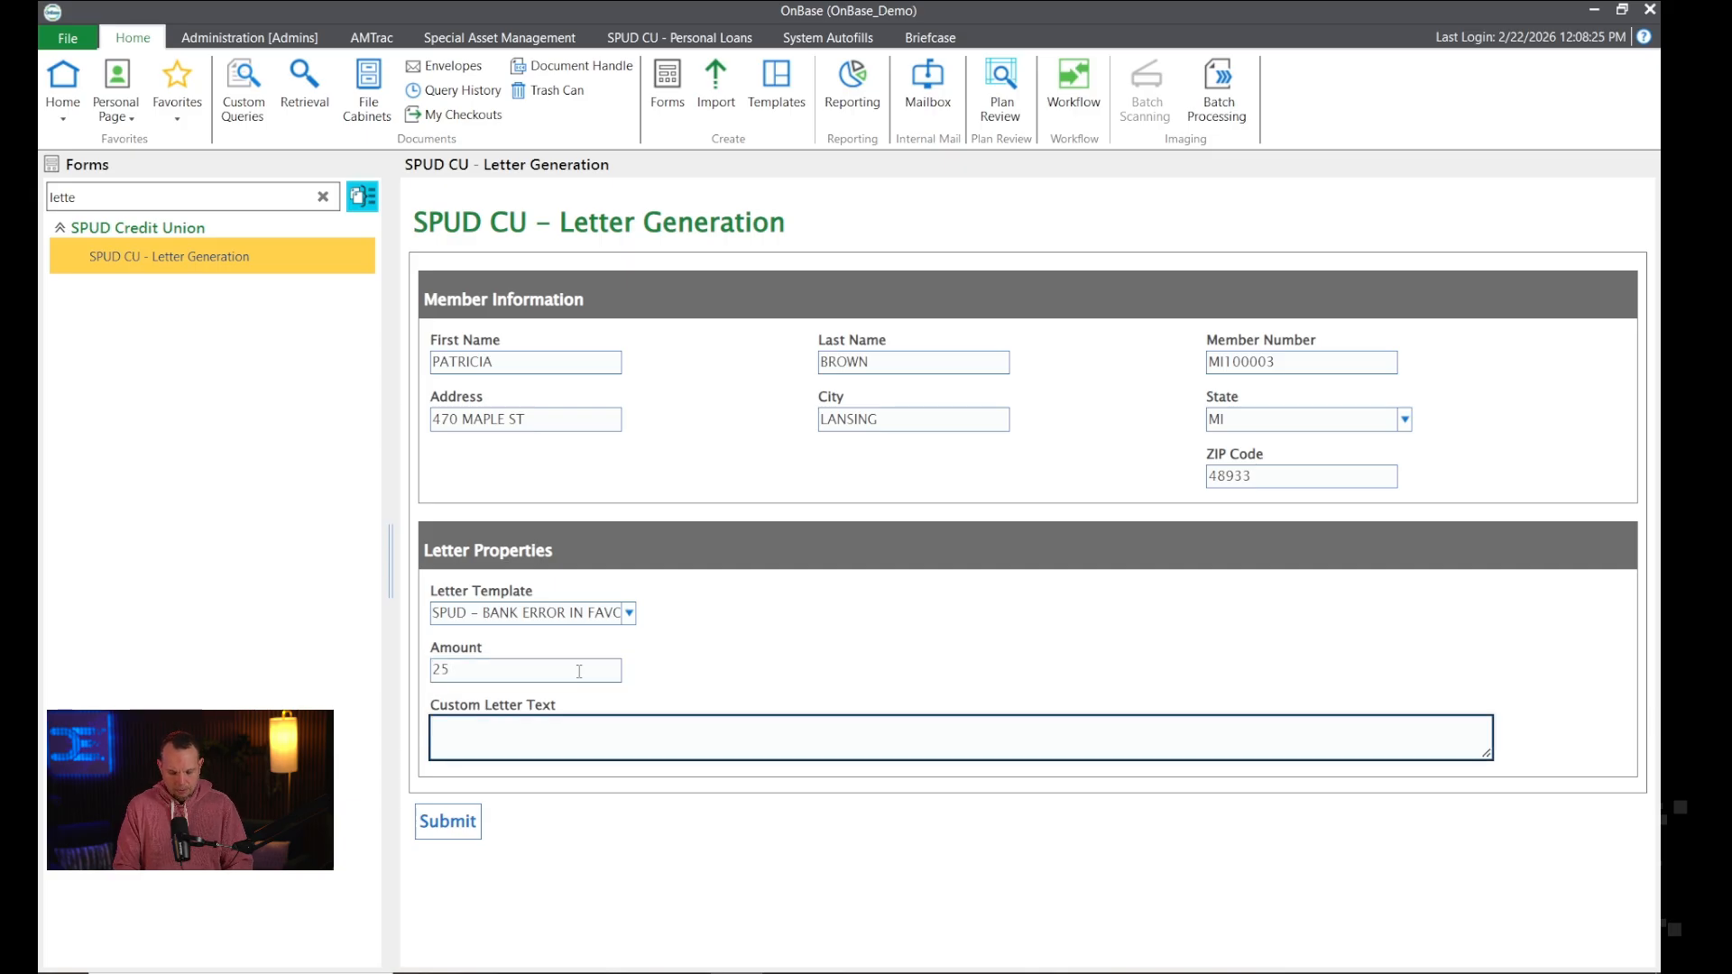
Enter the custom letter text "Congratulations, you now have $25 more dollars in your pocket. Buy some Snacks!!".
text(Congratulatio)
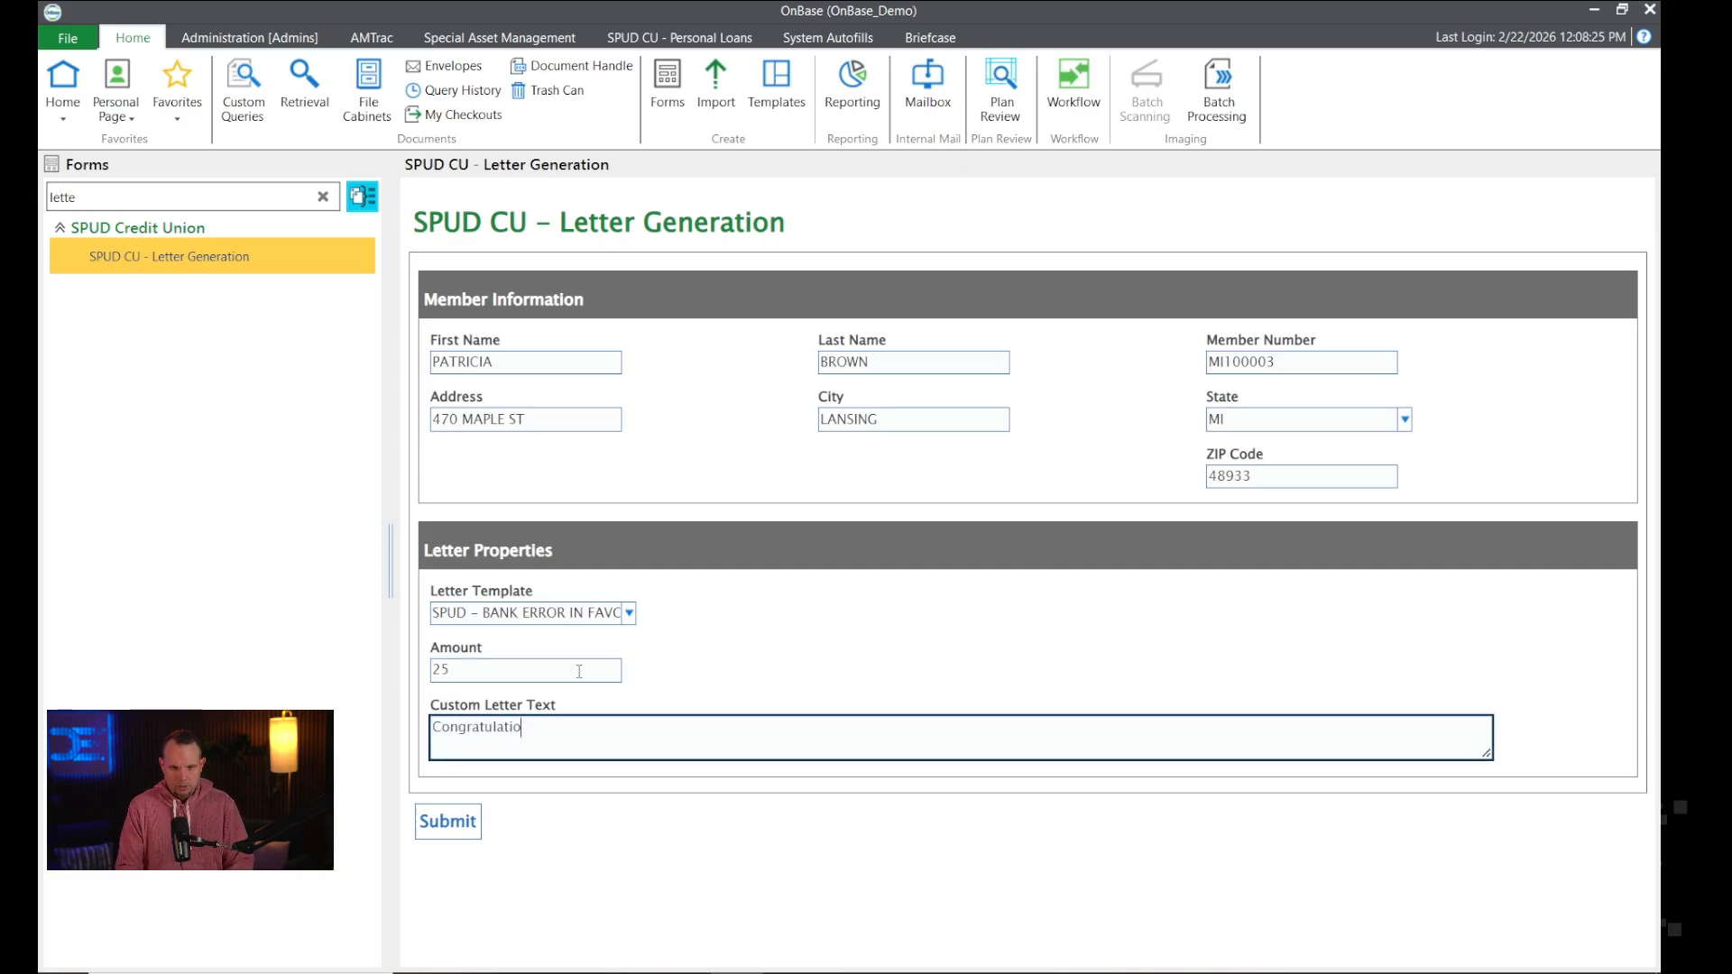
text(ns, you now have $25 more)
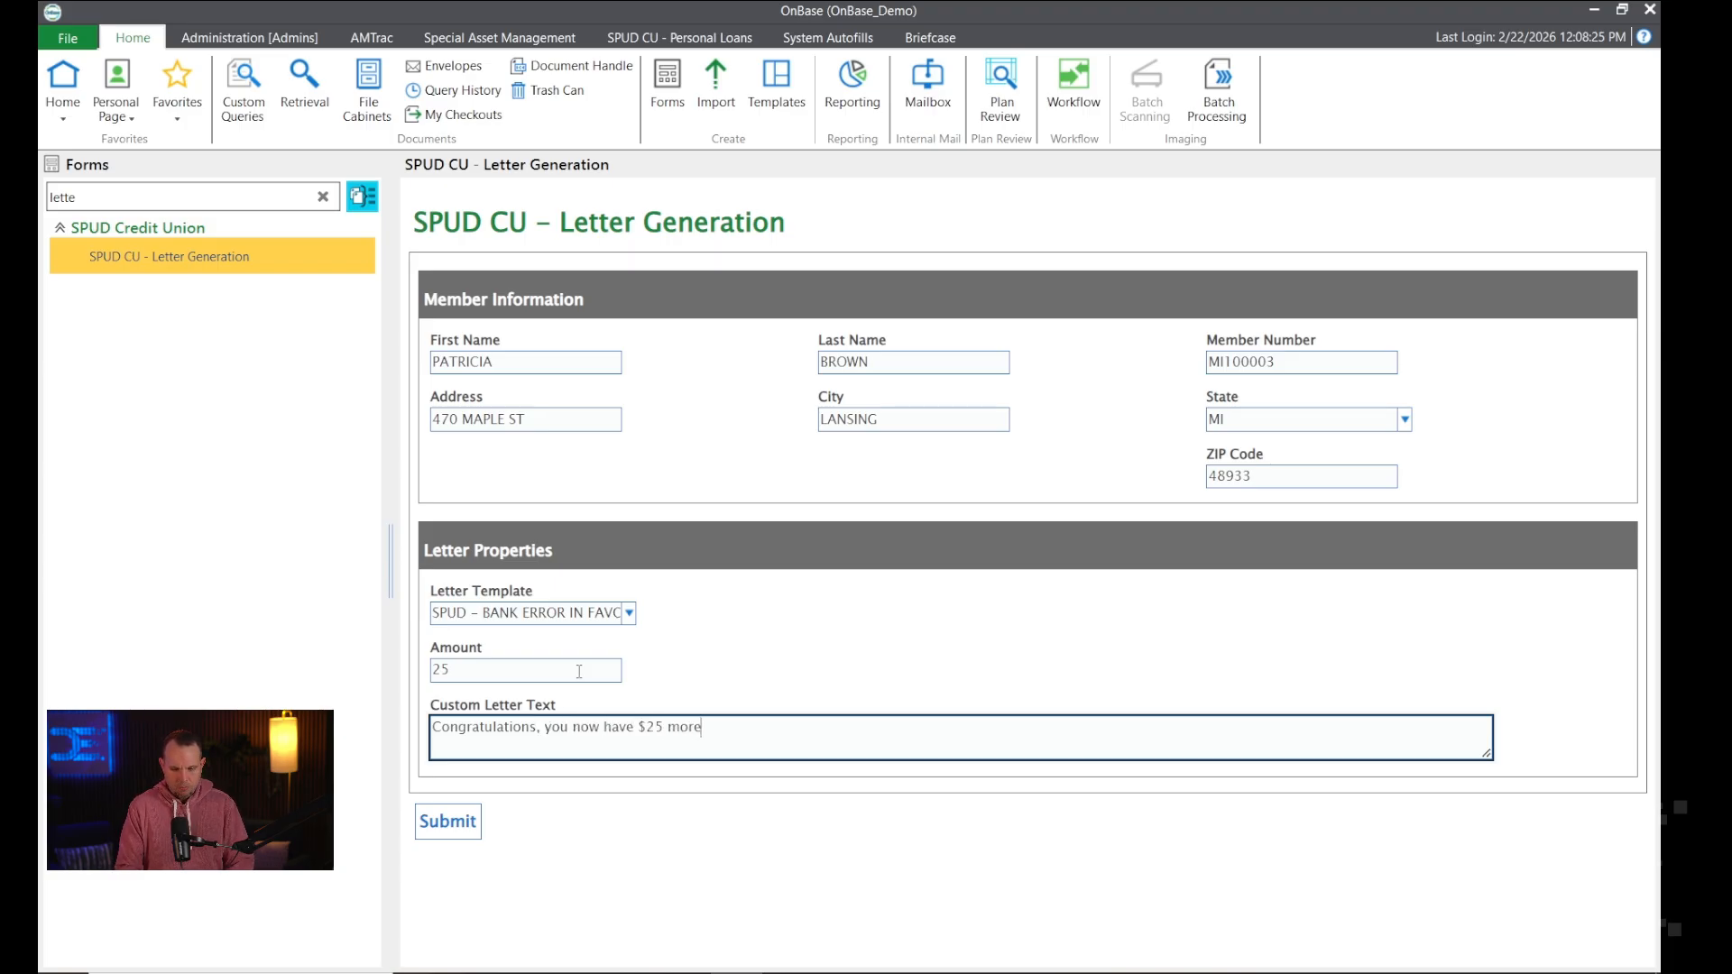
text( dollars in your pocket)
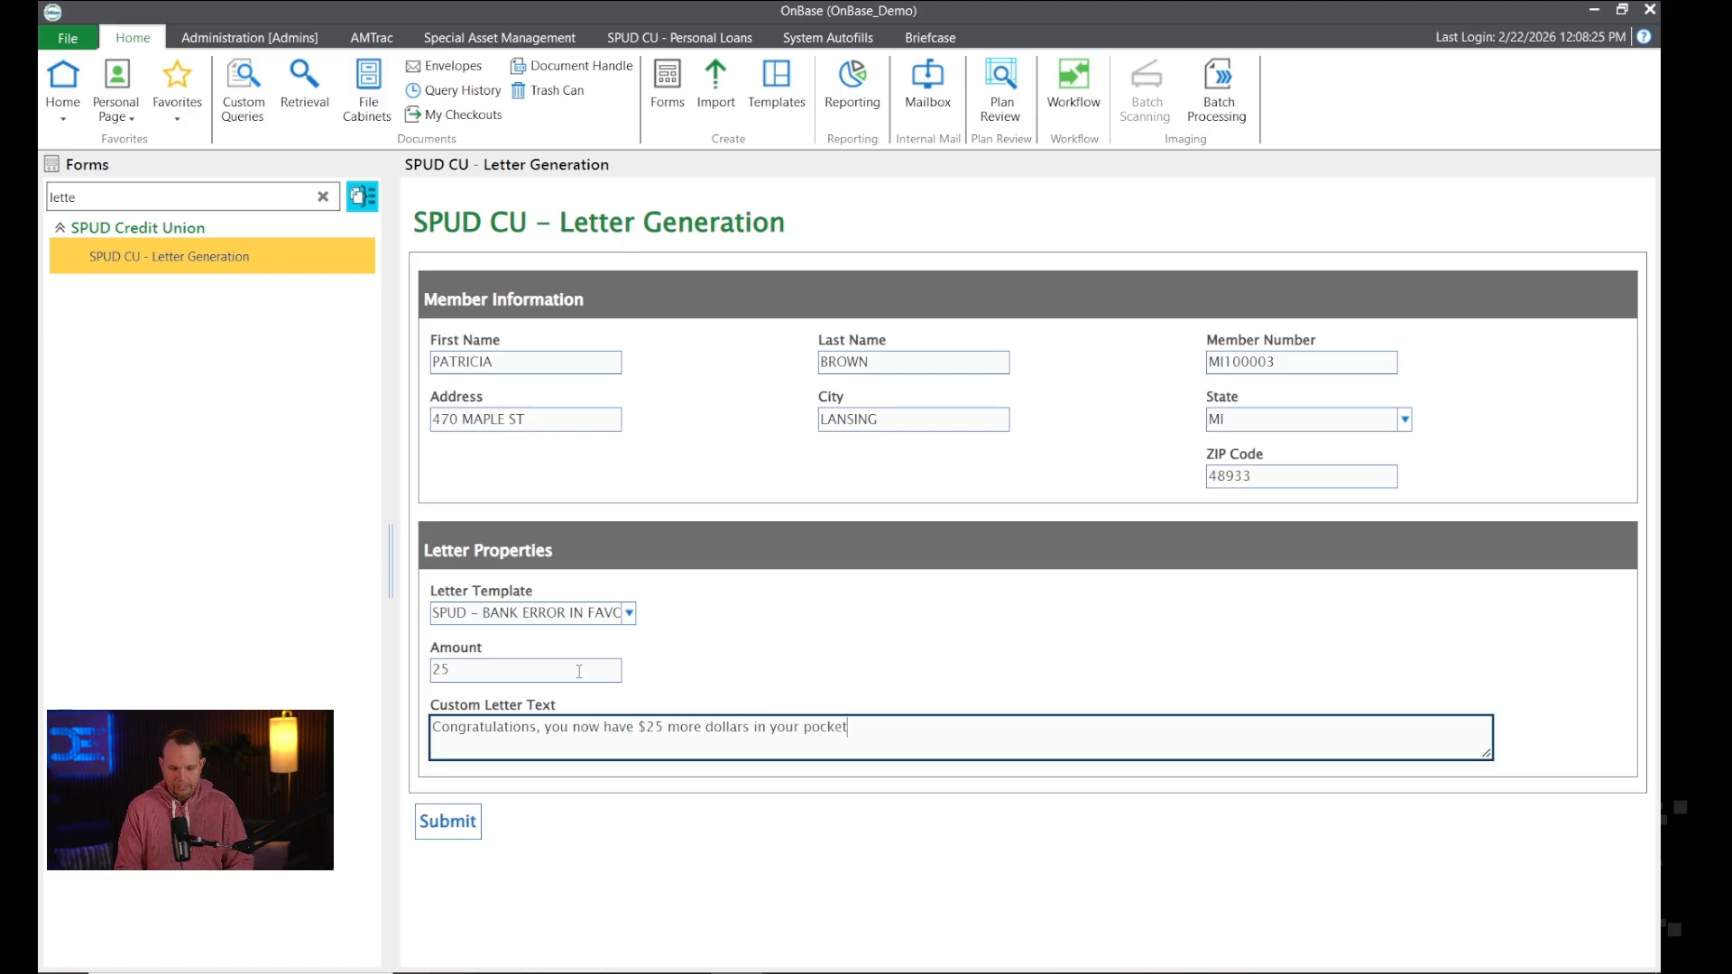
text(. Buy some)
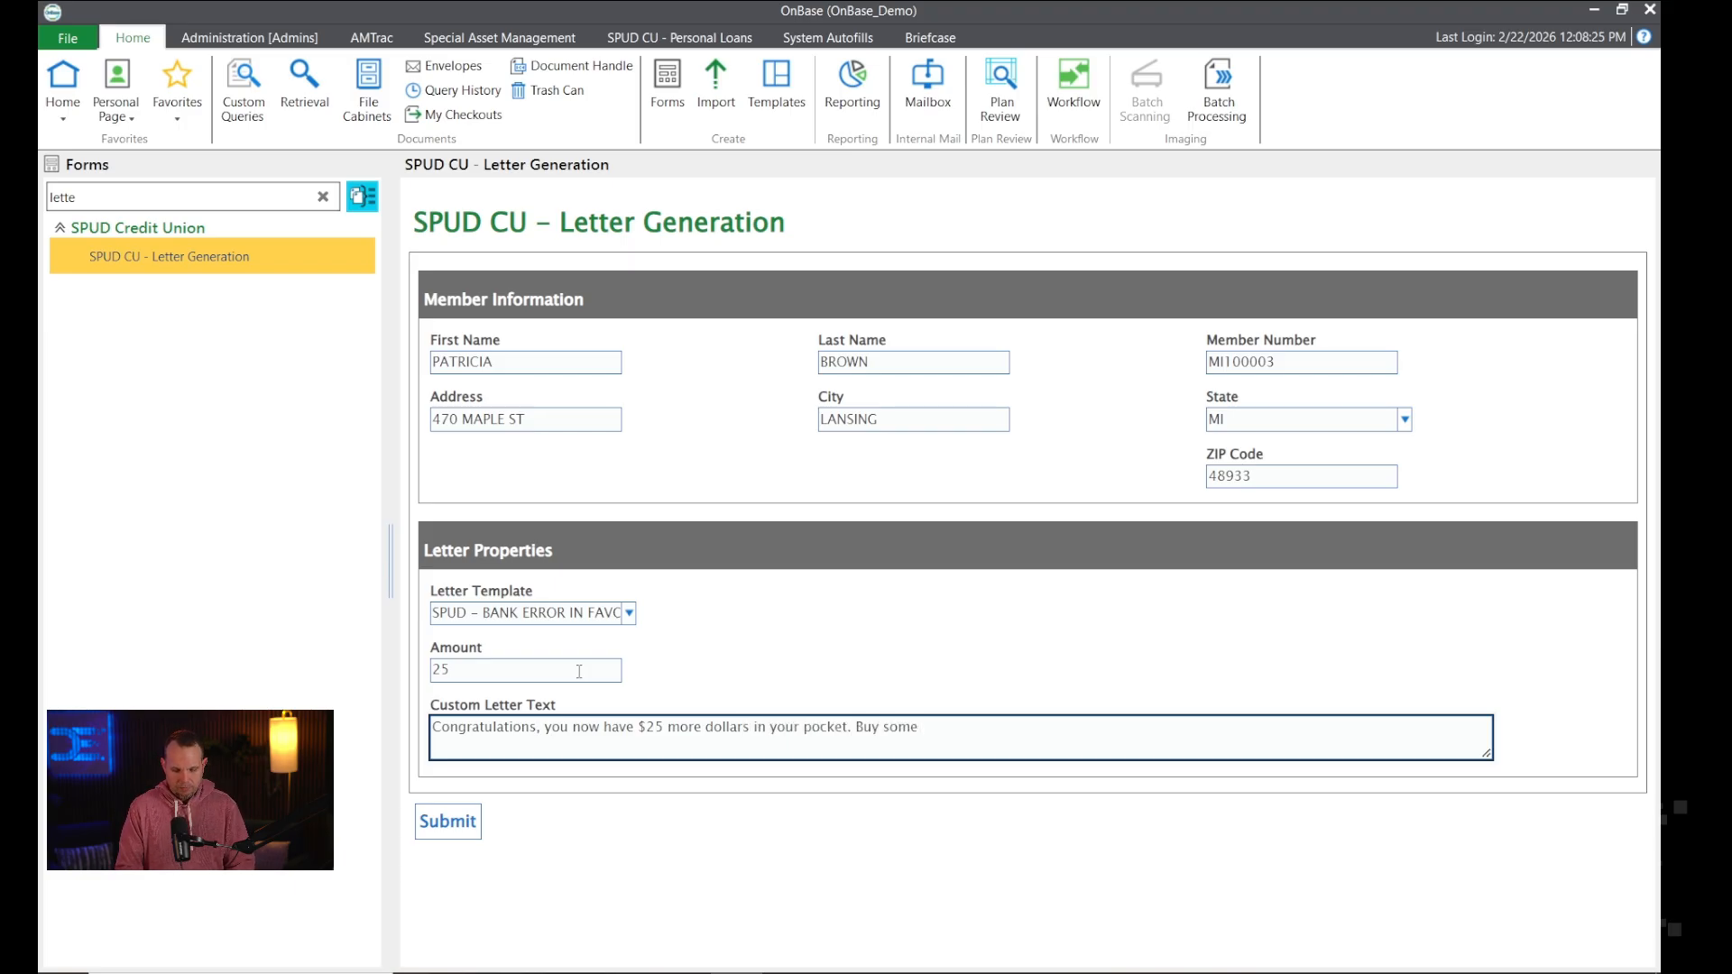
text( Sna)
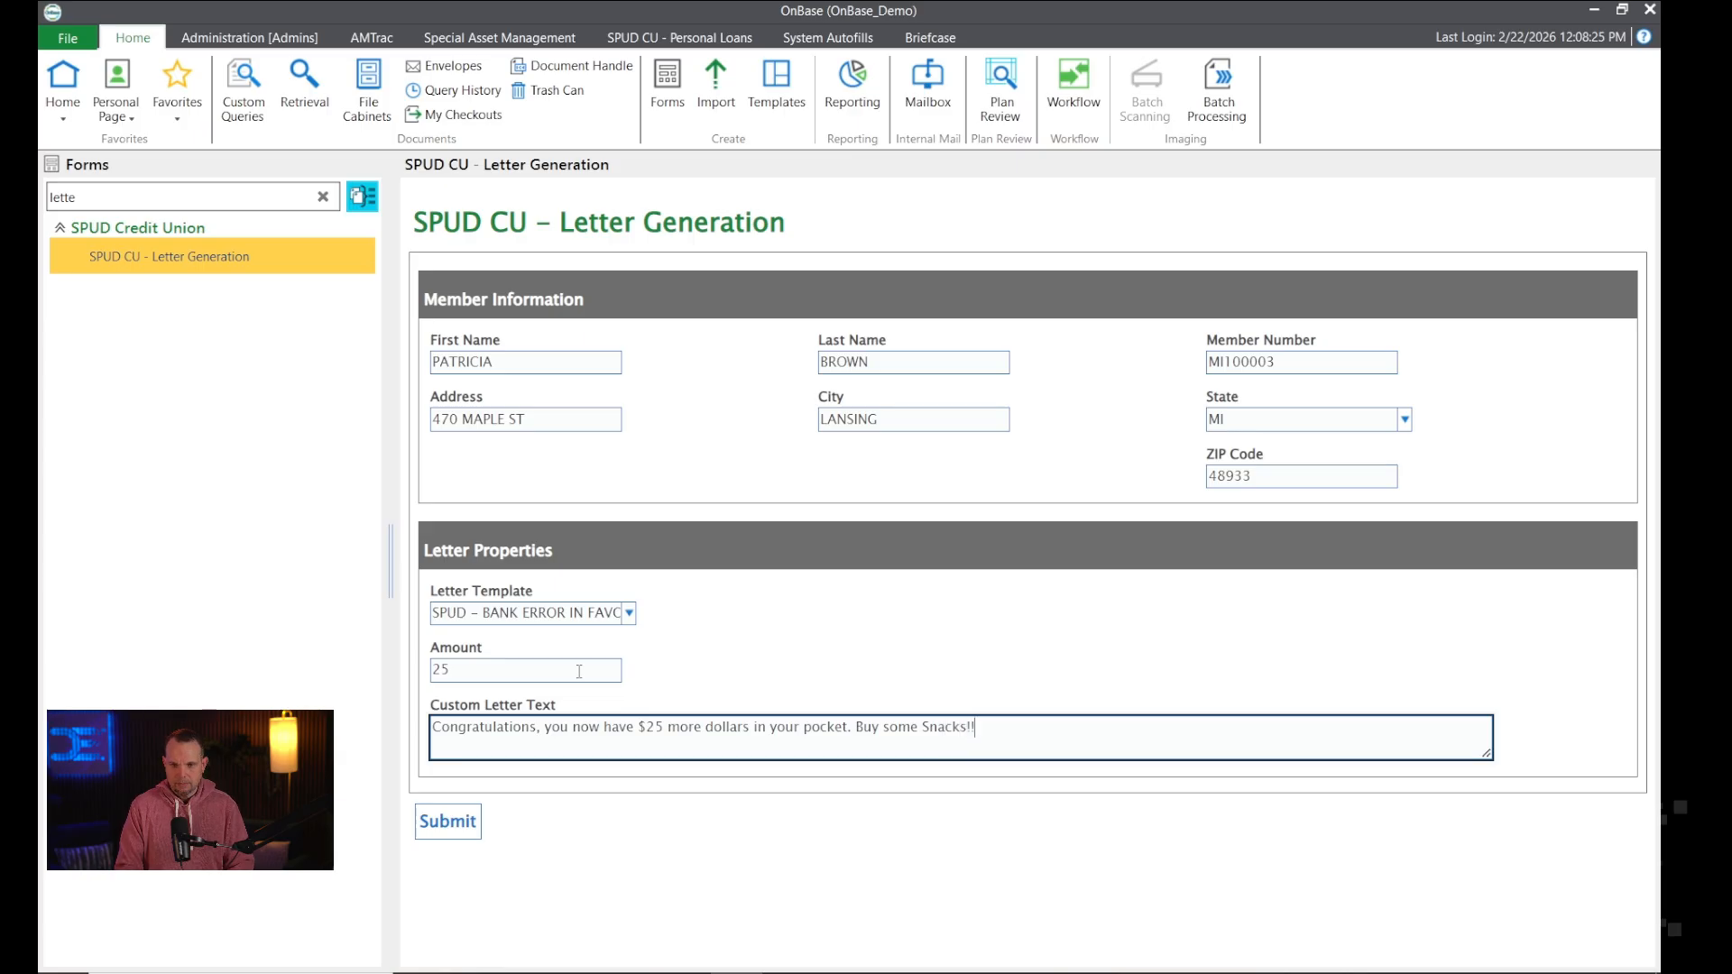
text(cks!!)
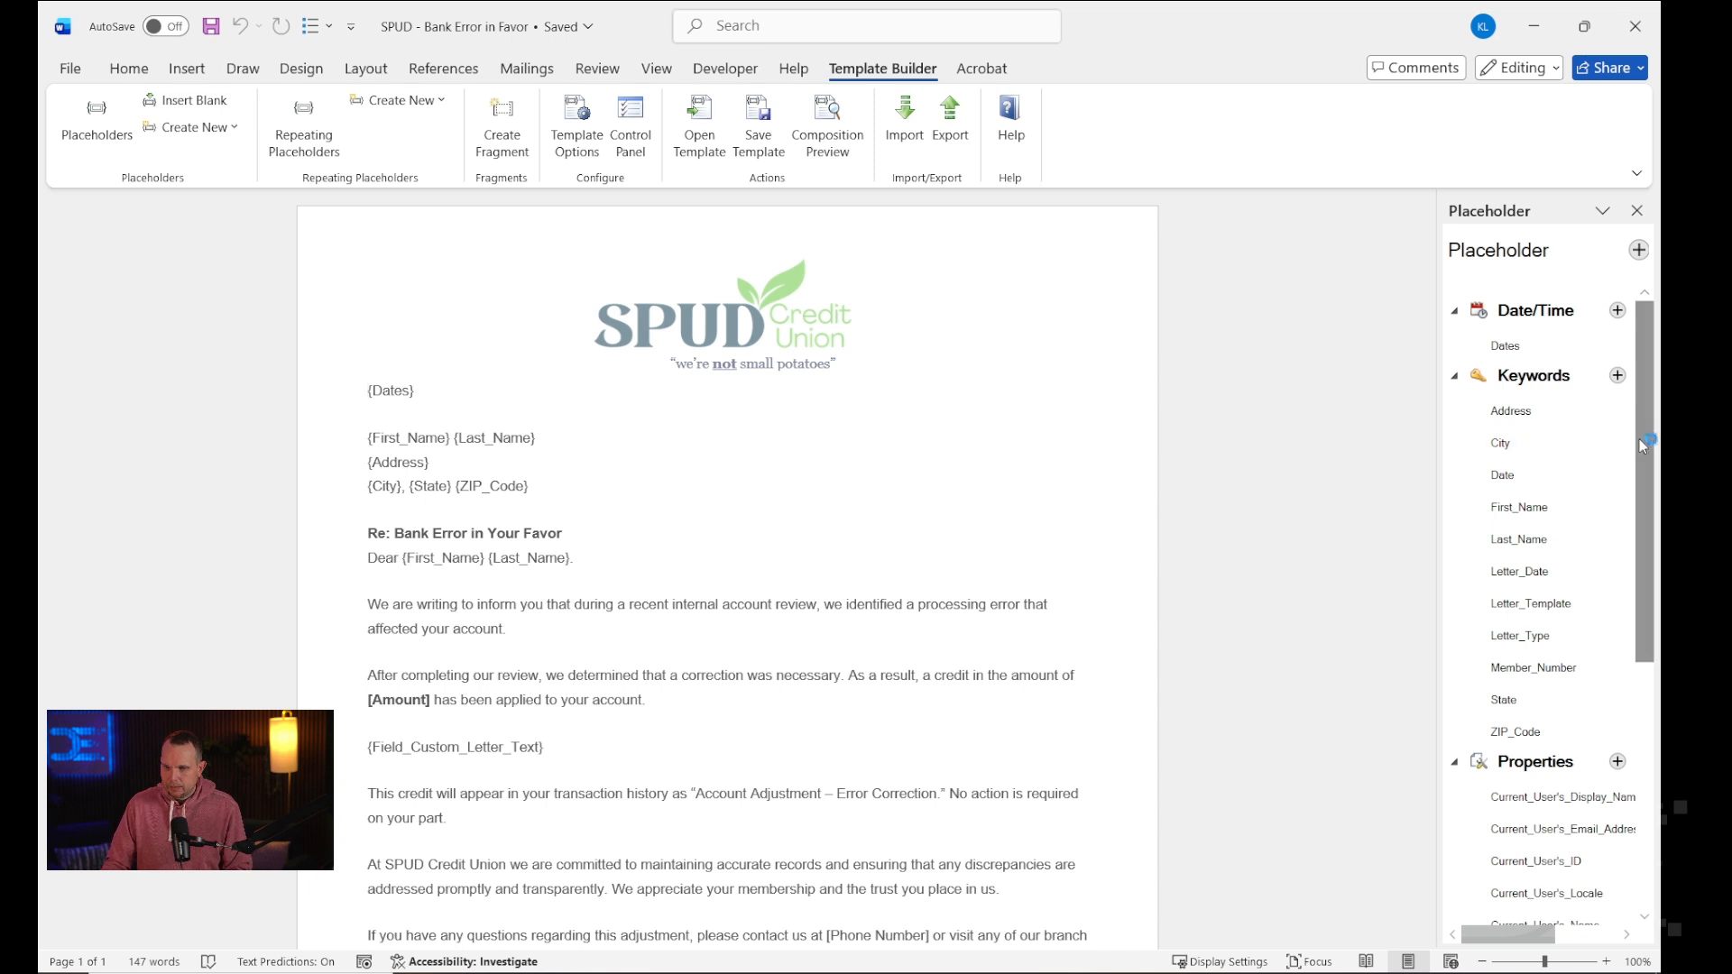
In the Word template, create a Unity Form value placeholder for Field_Amount from the SPUD CU - Letter Generation form.
drag(1643, 442, 1638, 687)
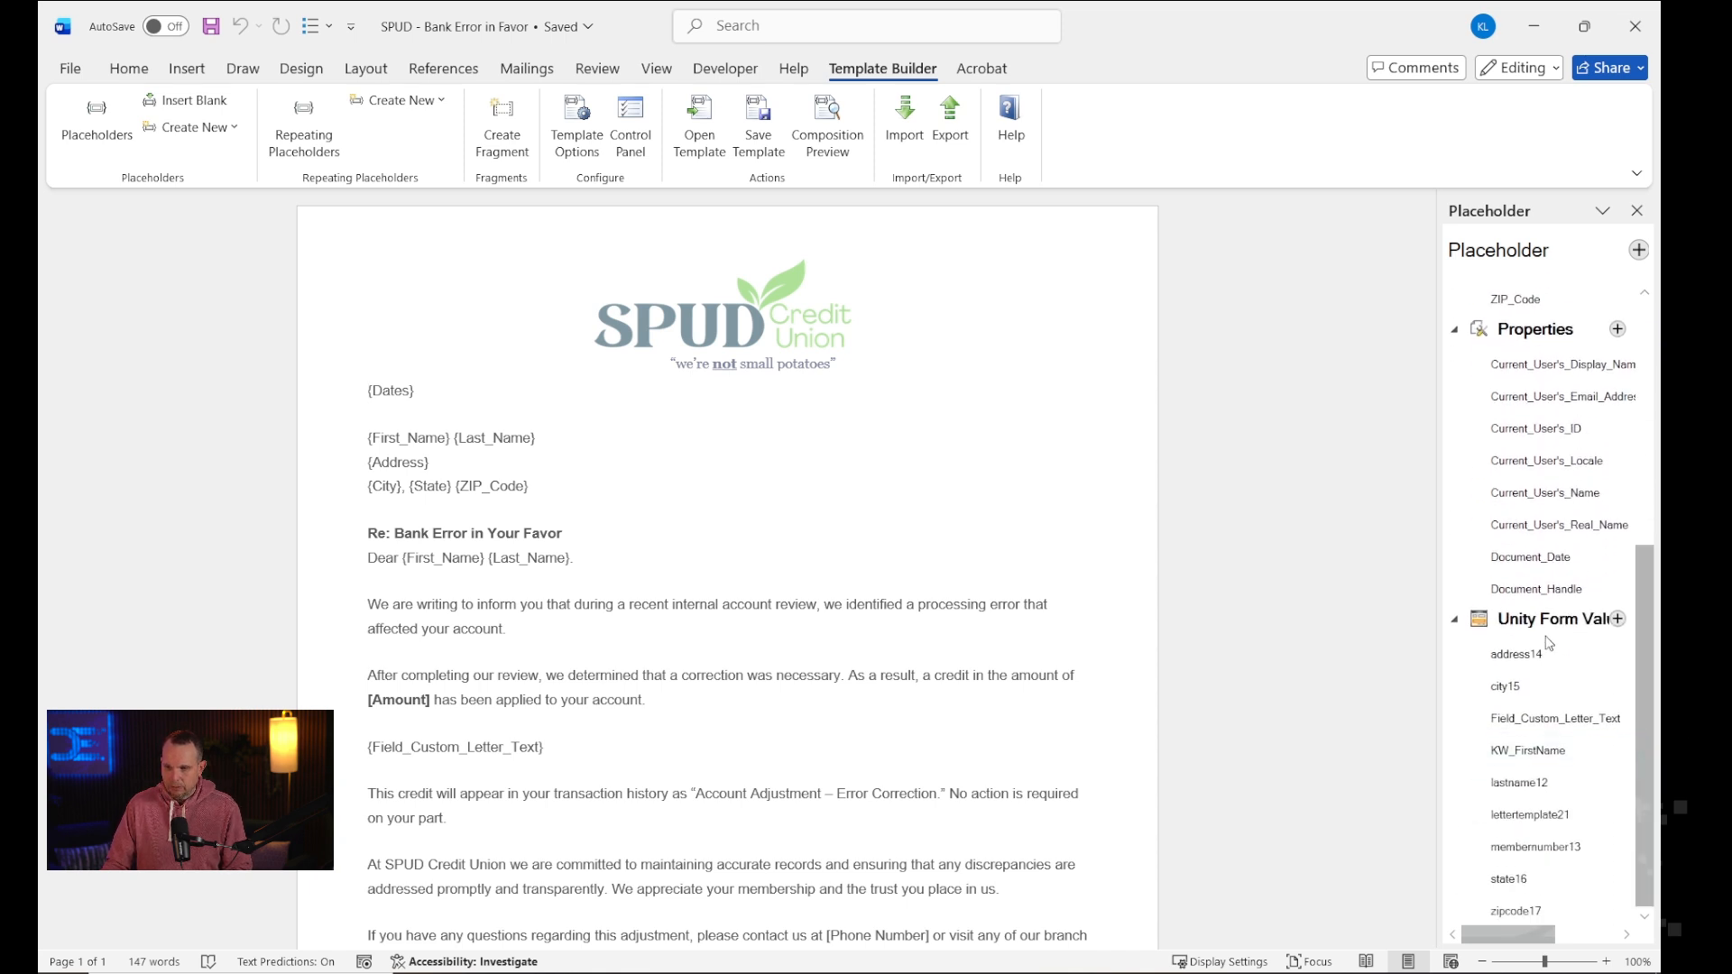
click(1618, 619)
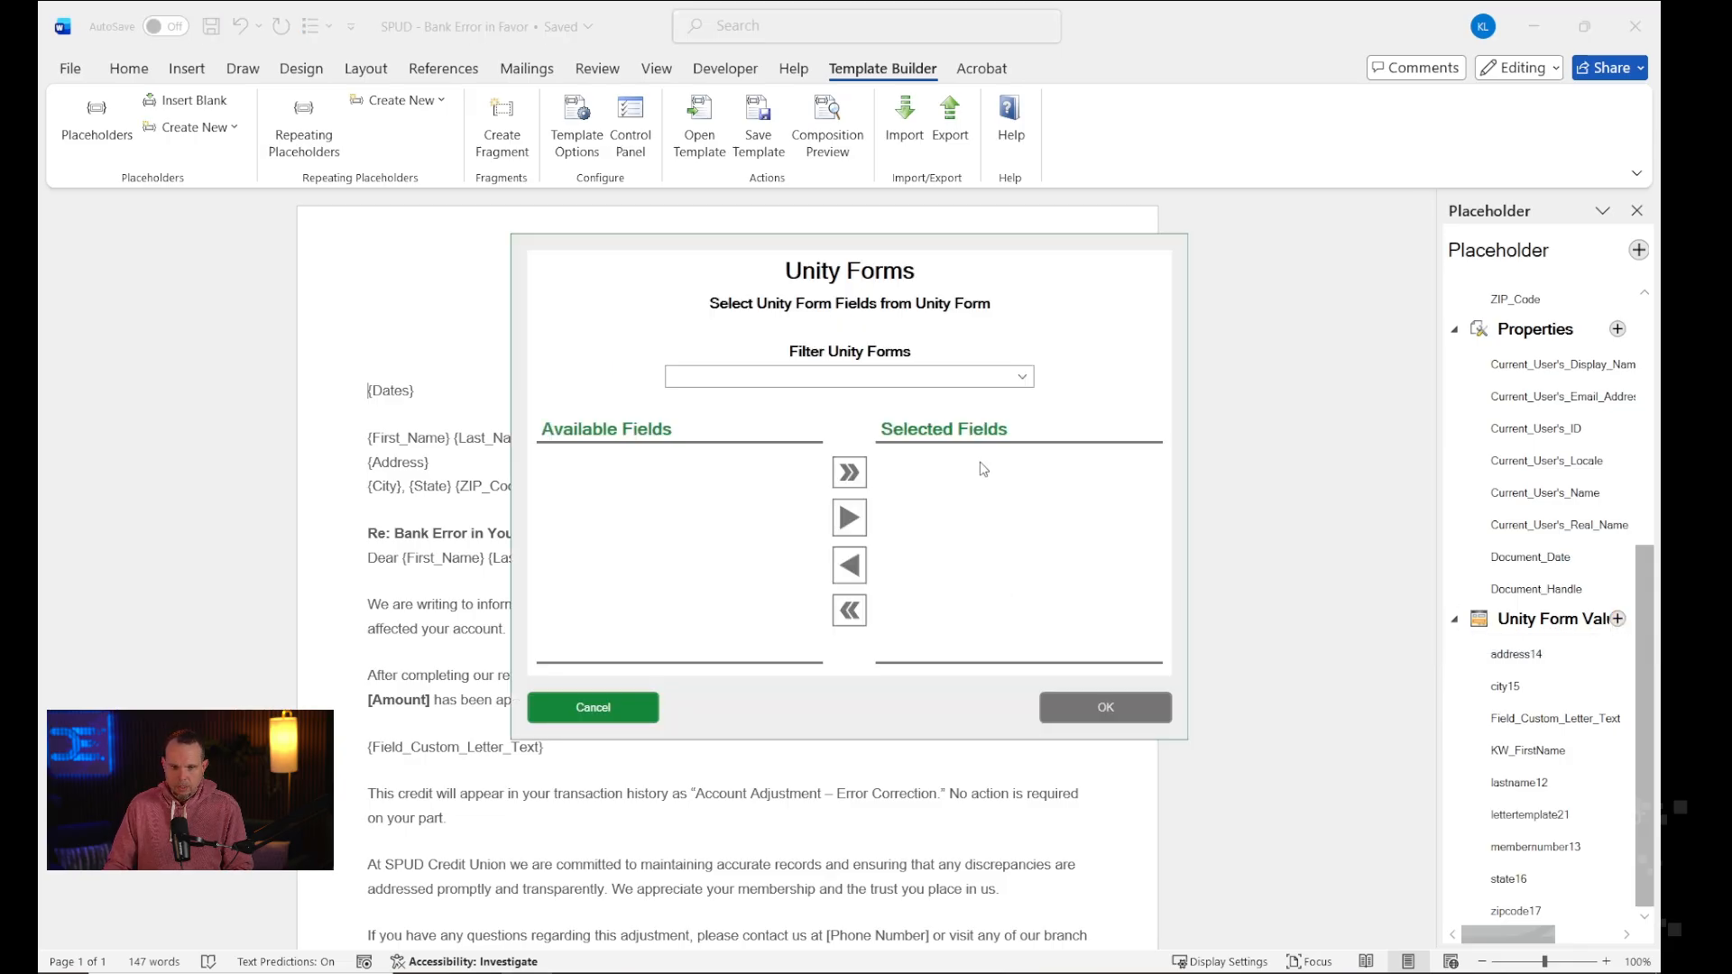
click(1033, 379)
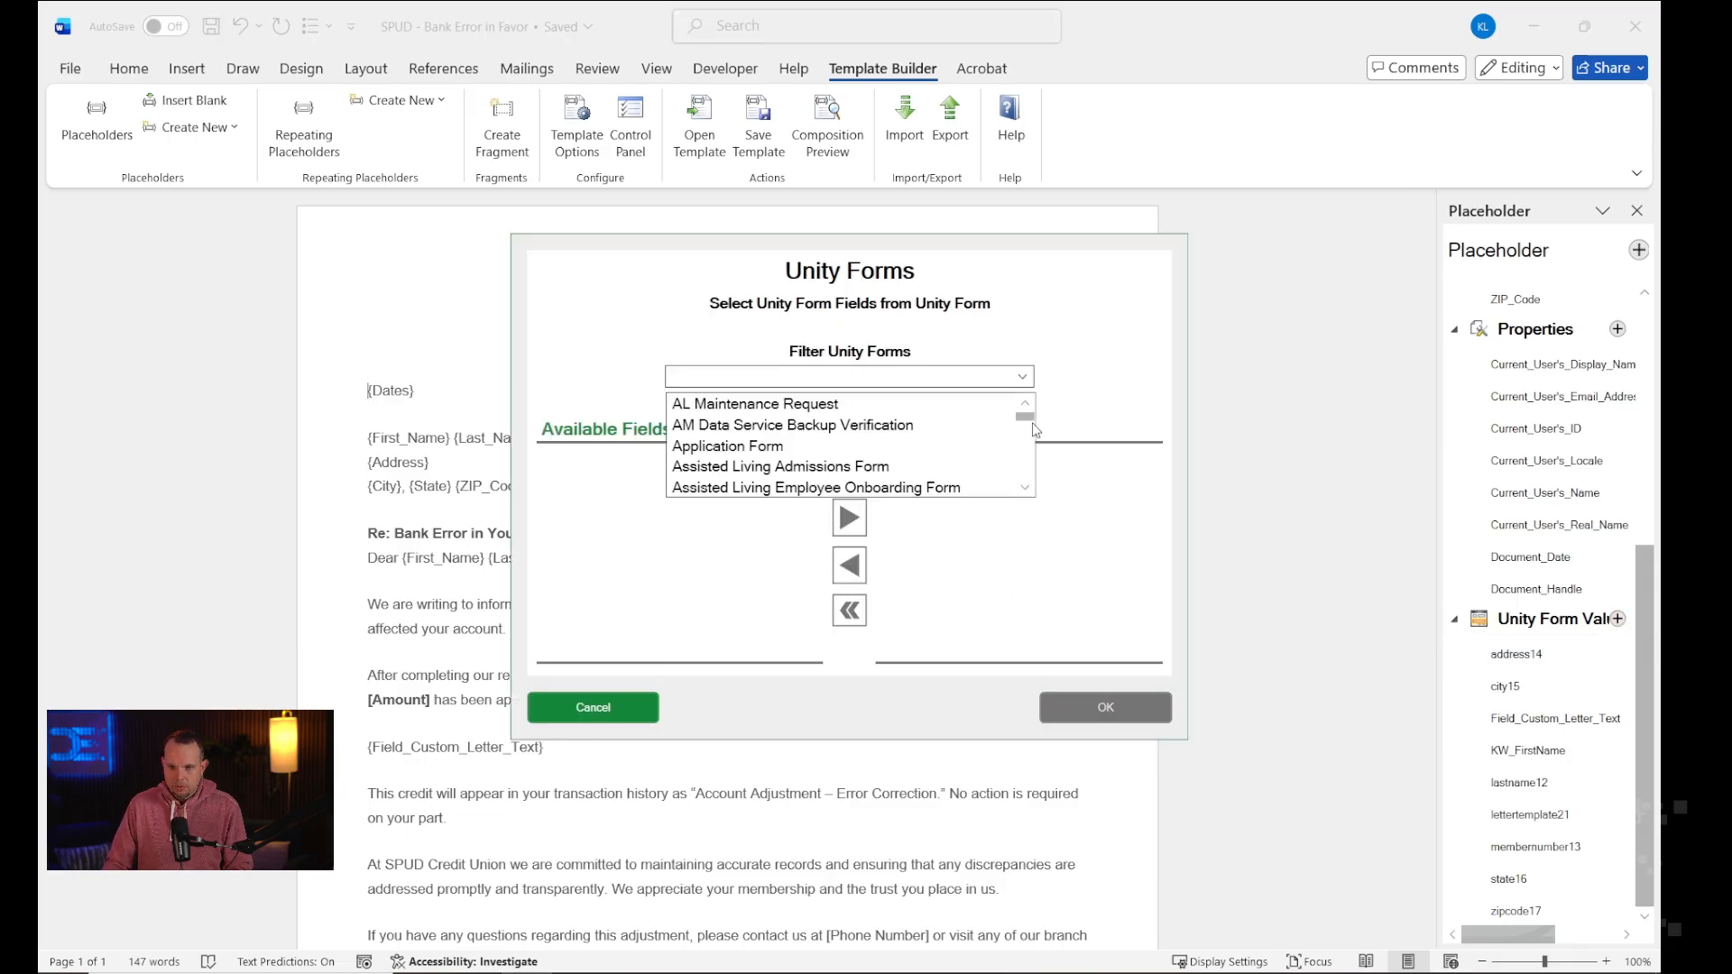
scroll(1035, 436, down, 4)
scroll(926, 453, down, 9)
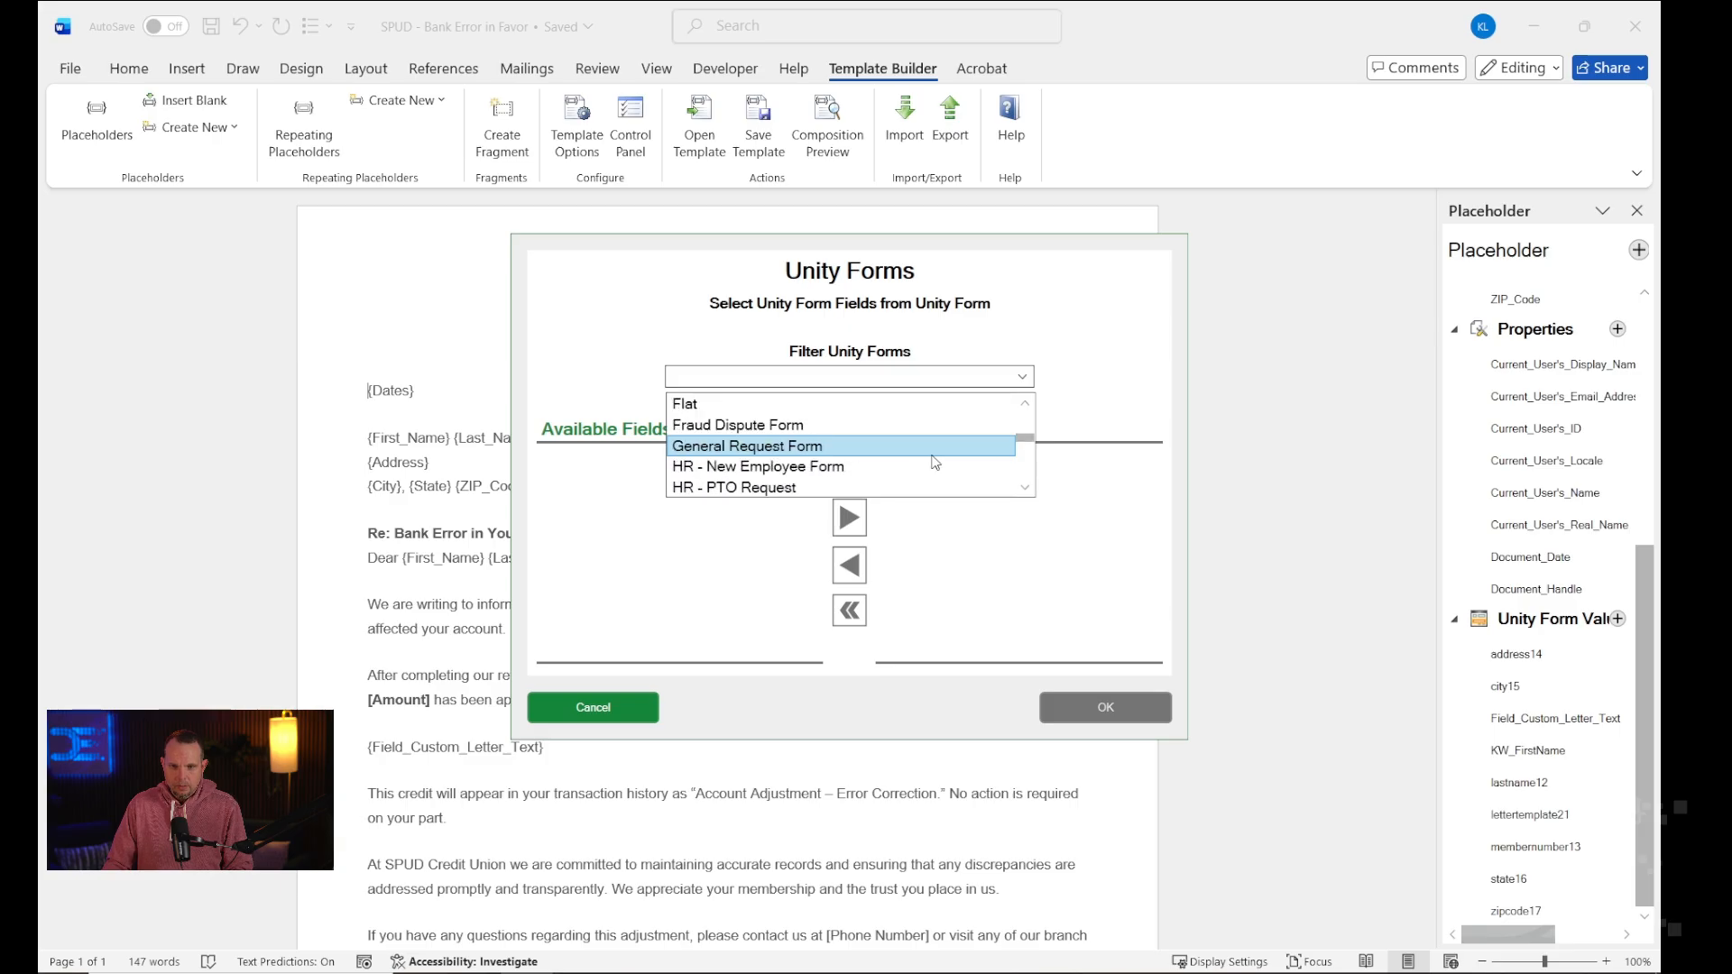
scroll(922, 450, down, 8)
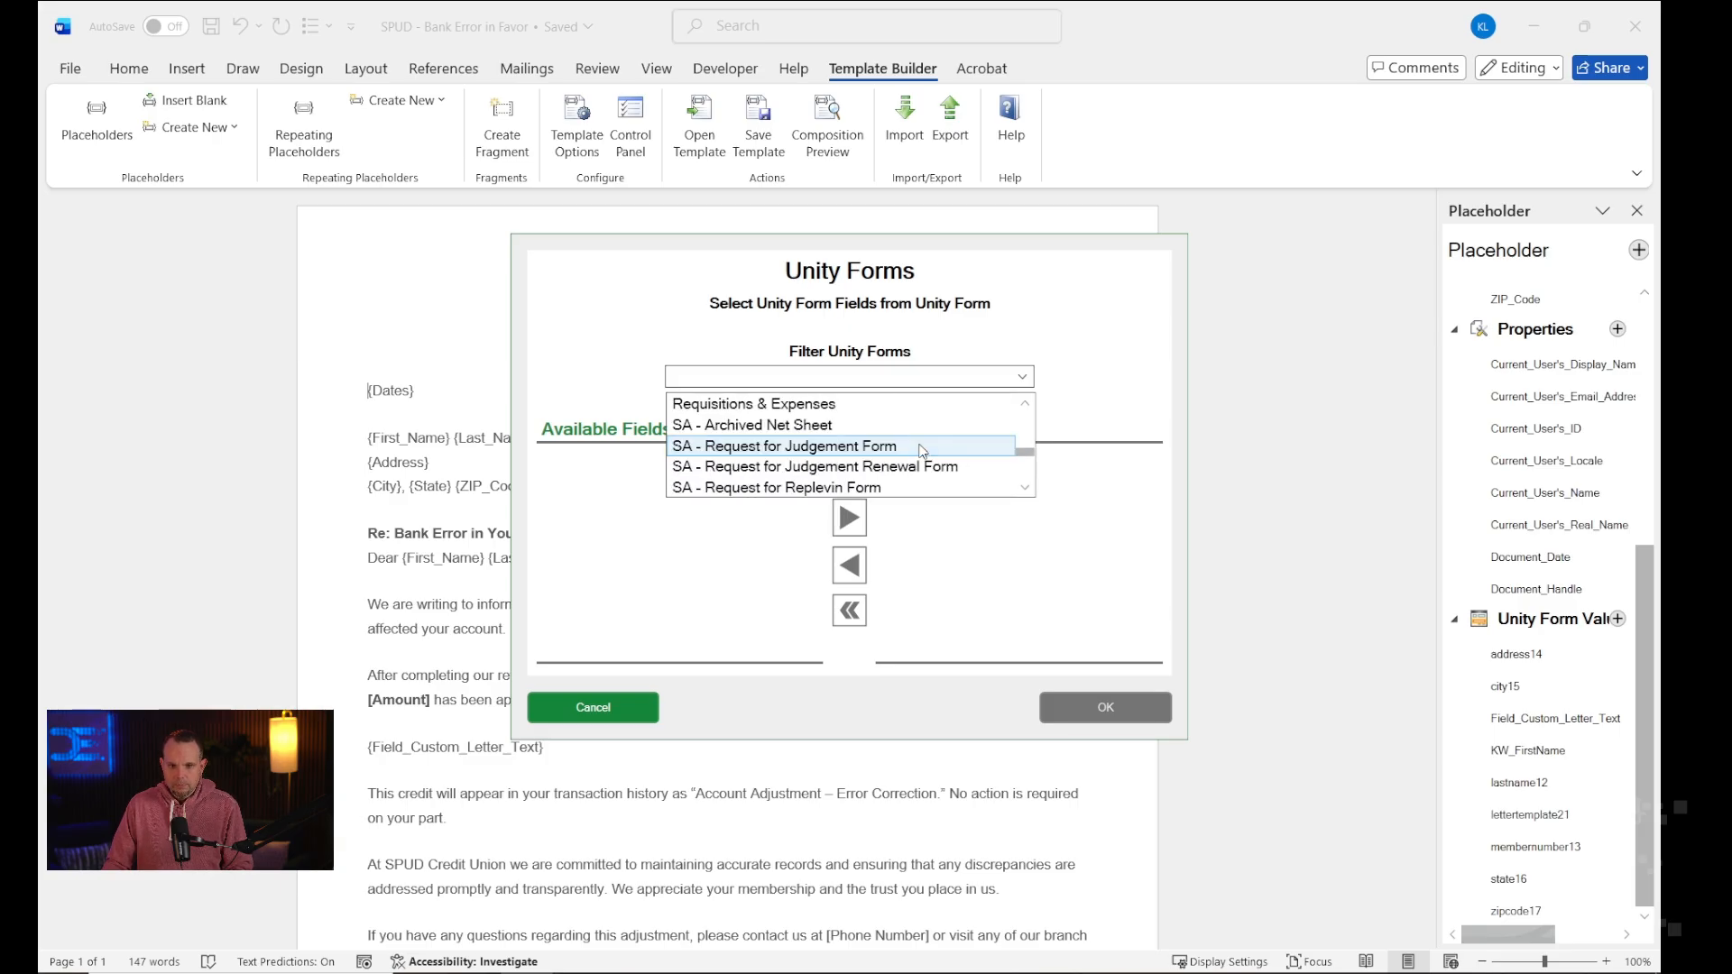
click(826, 465)
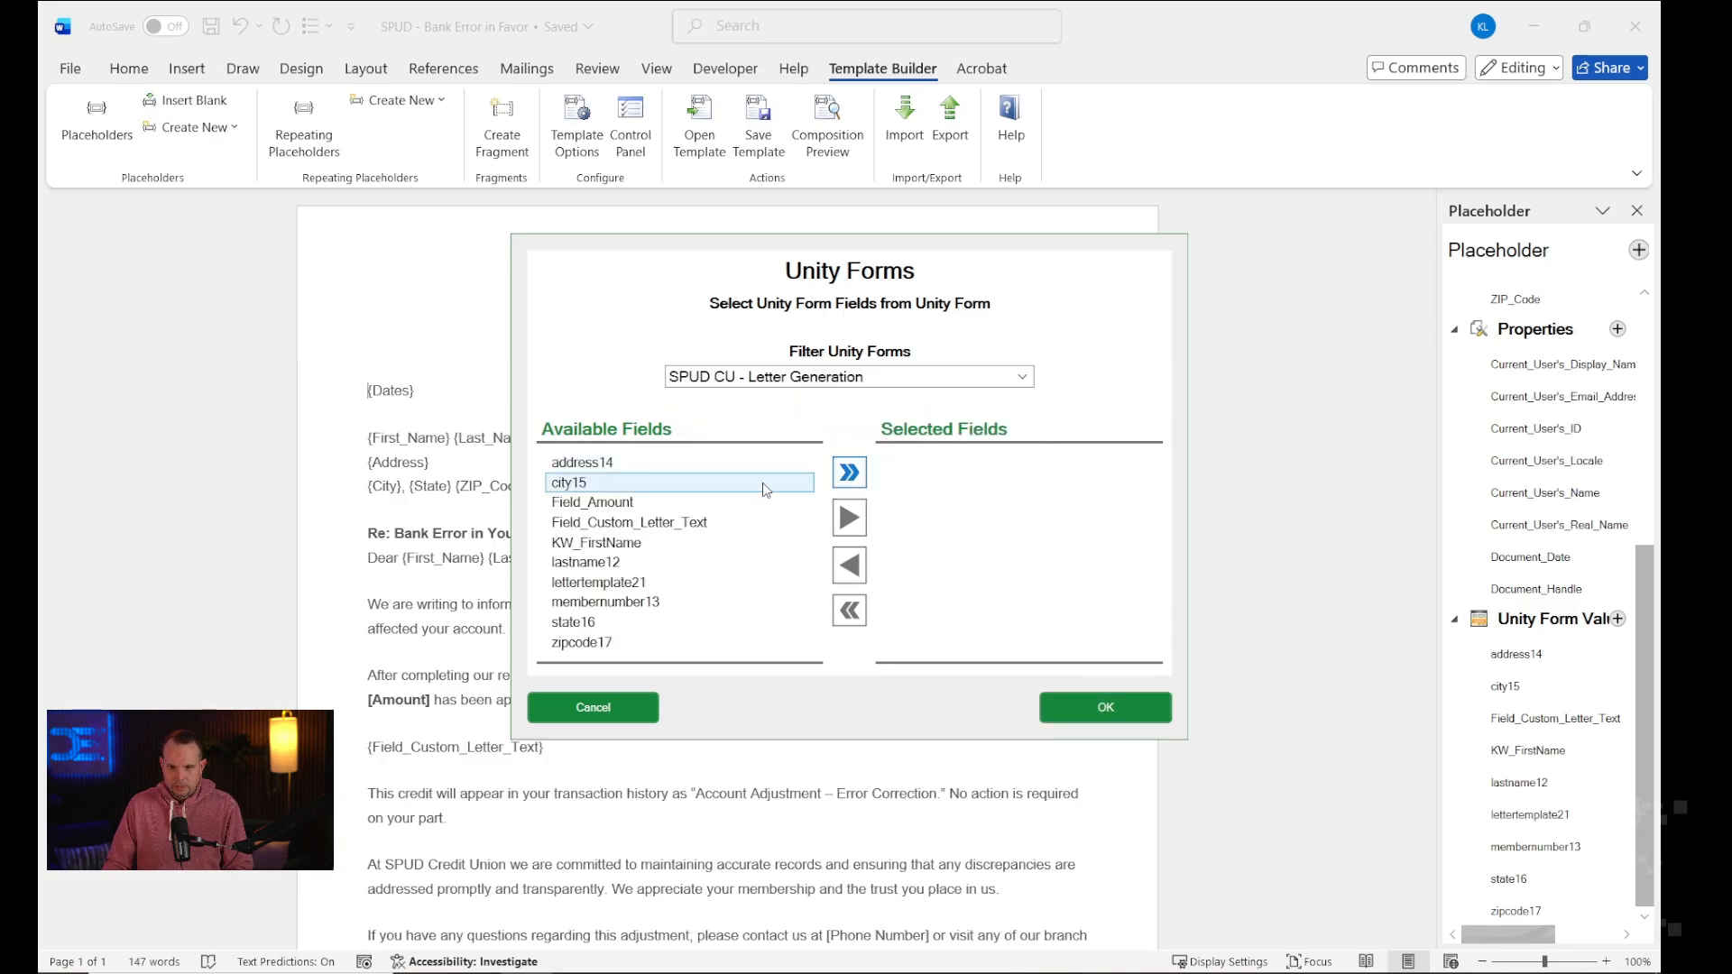
click(680, 503)
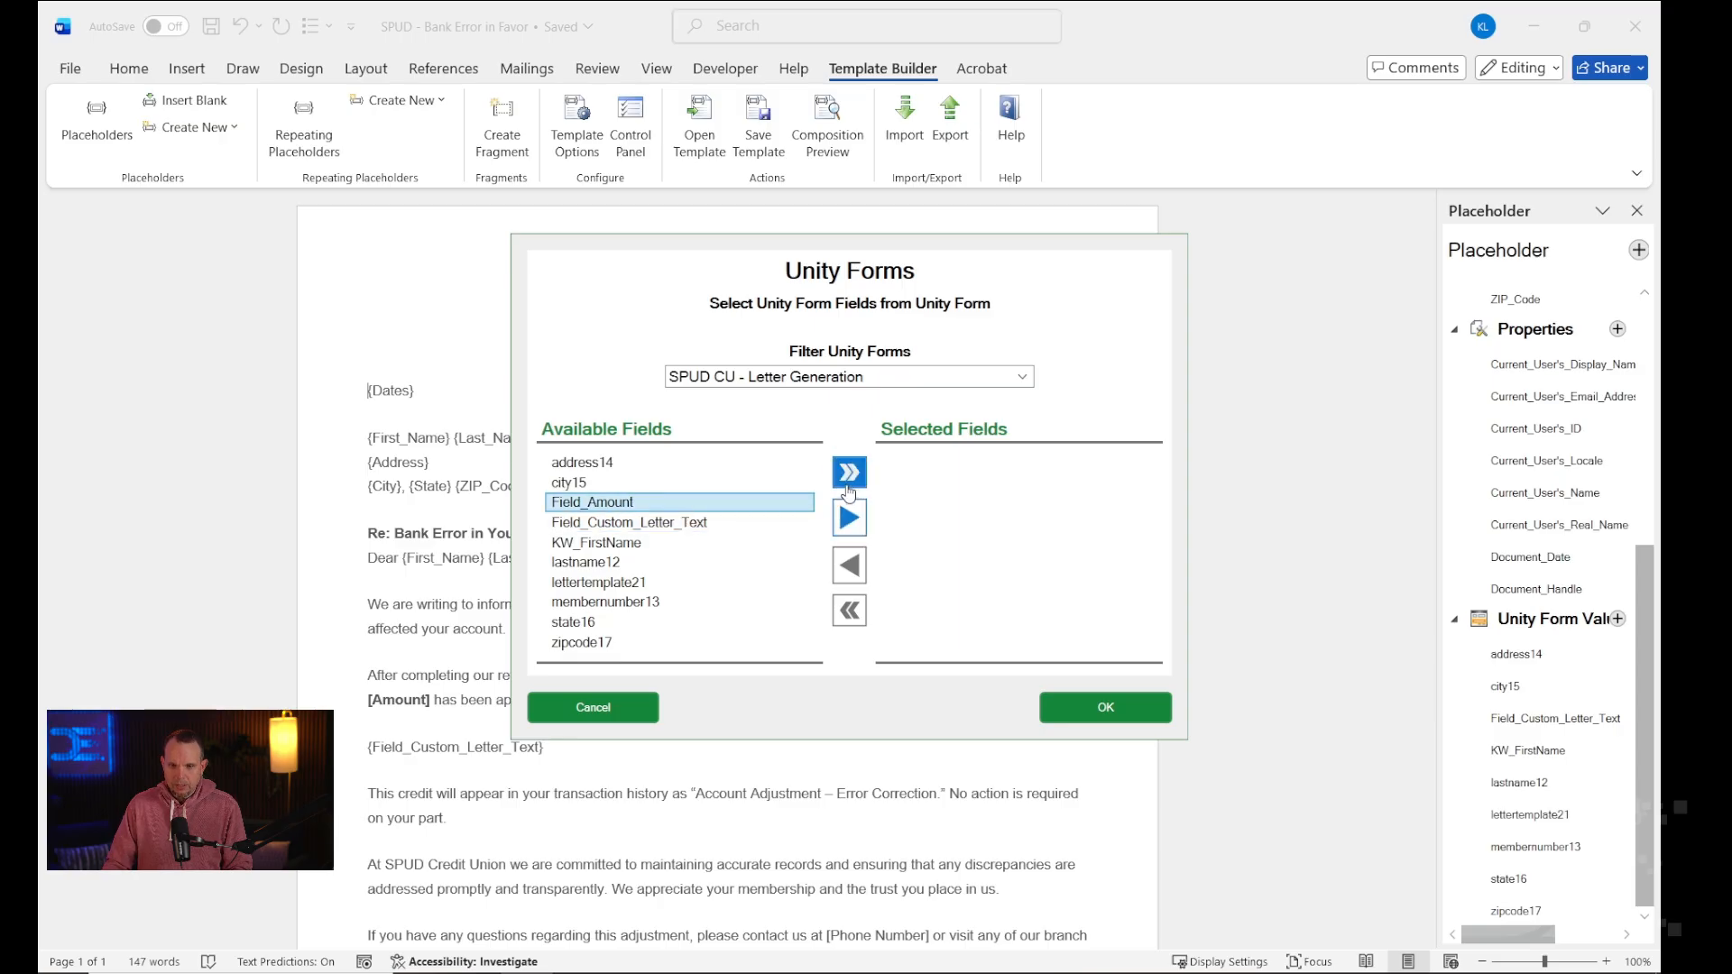
click(851, 518)
click(1069, 700)
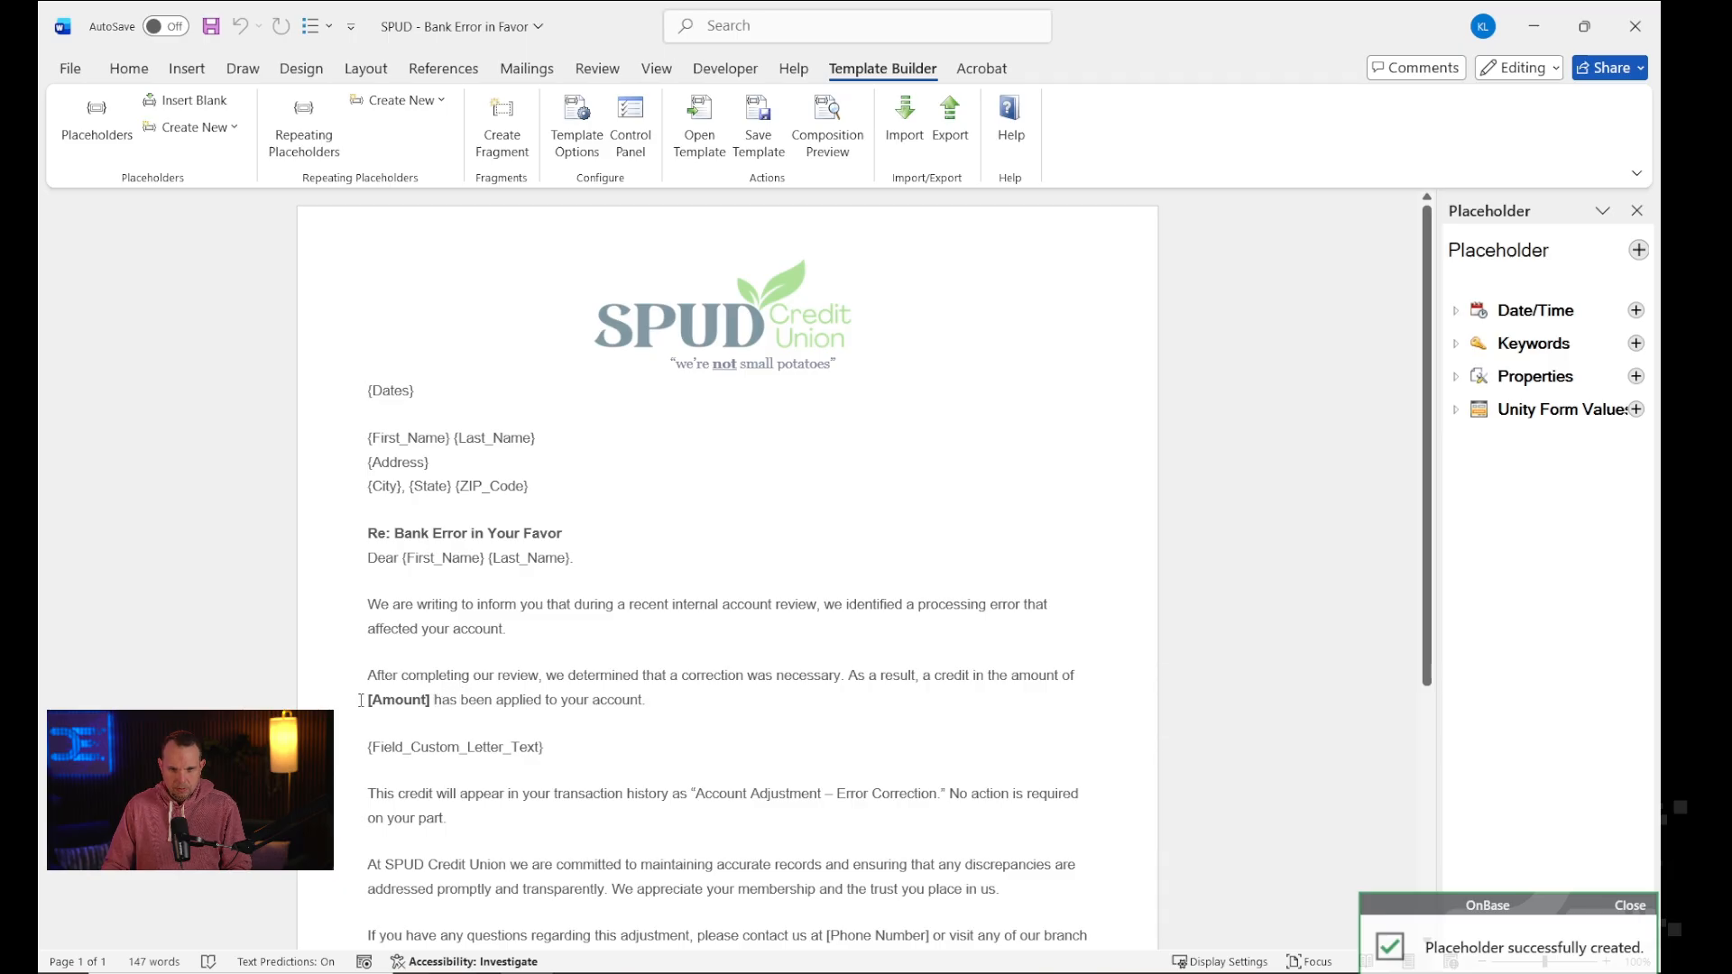
Replace the [Amount] text in the letter's second paragraph with the Field_Amount placeholder.
drag(366, 700, 433, 713)
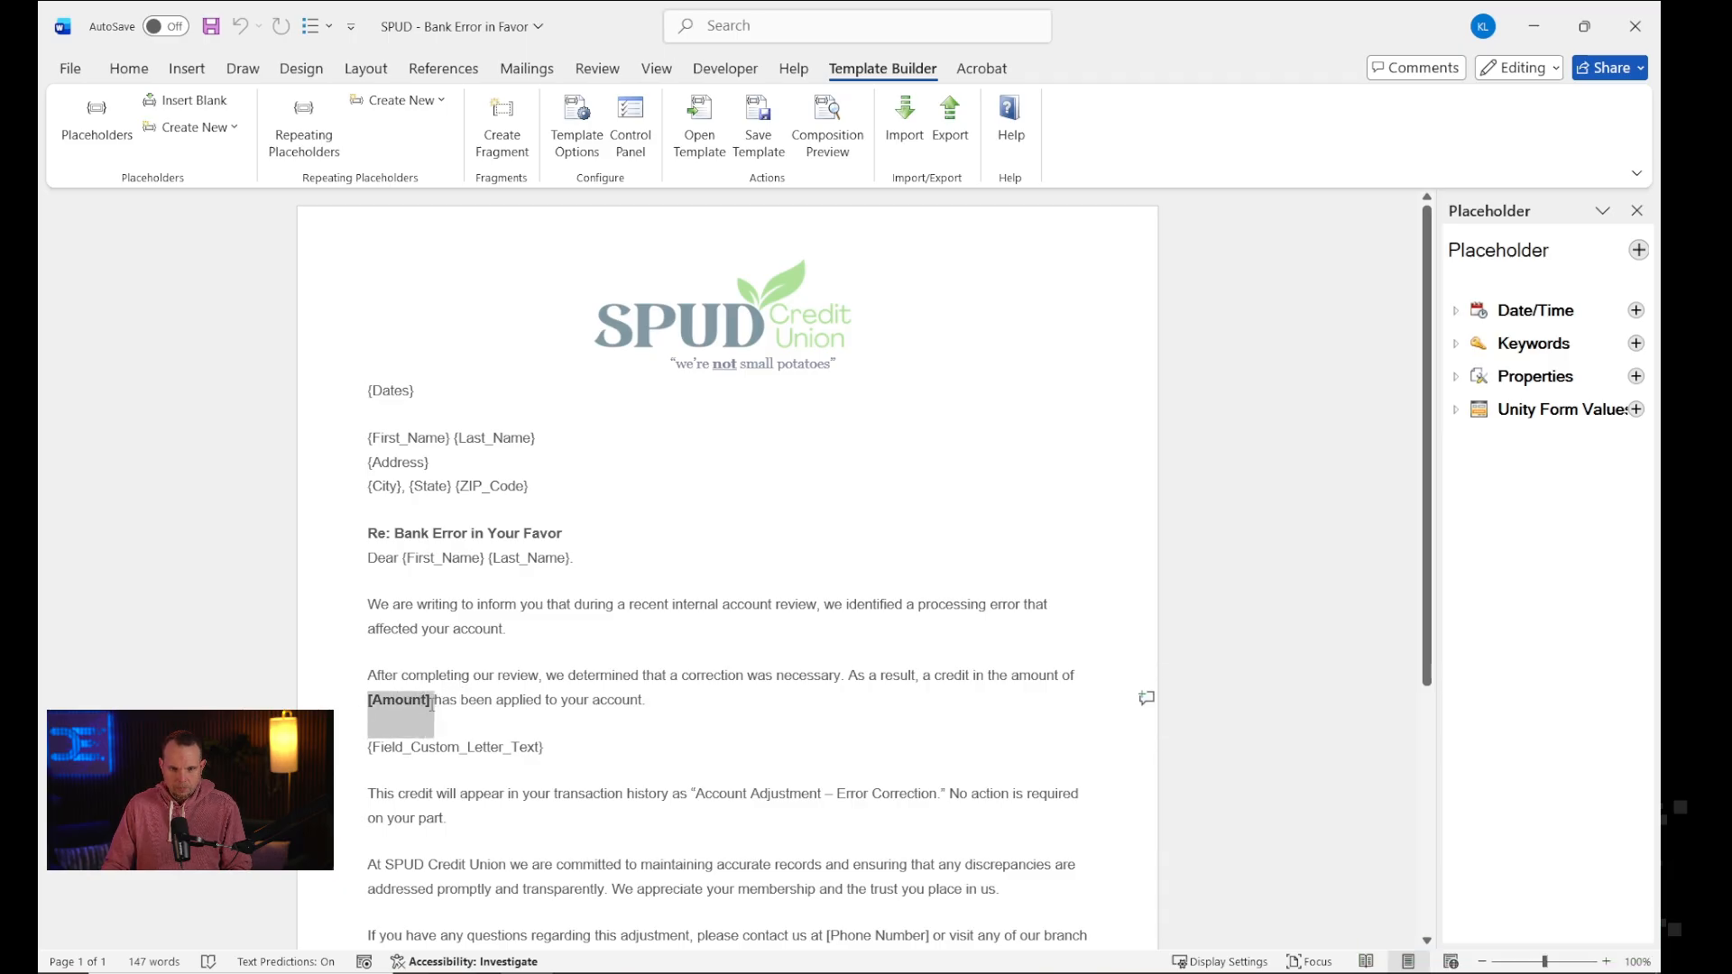
click(1455, 409)
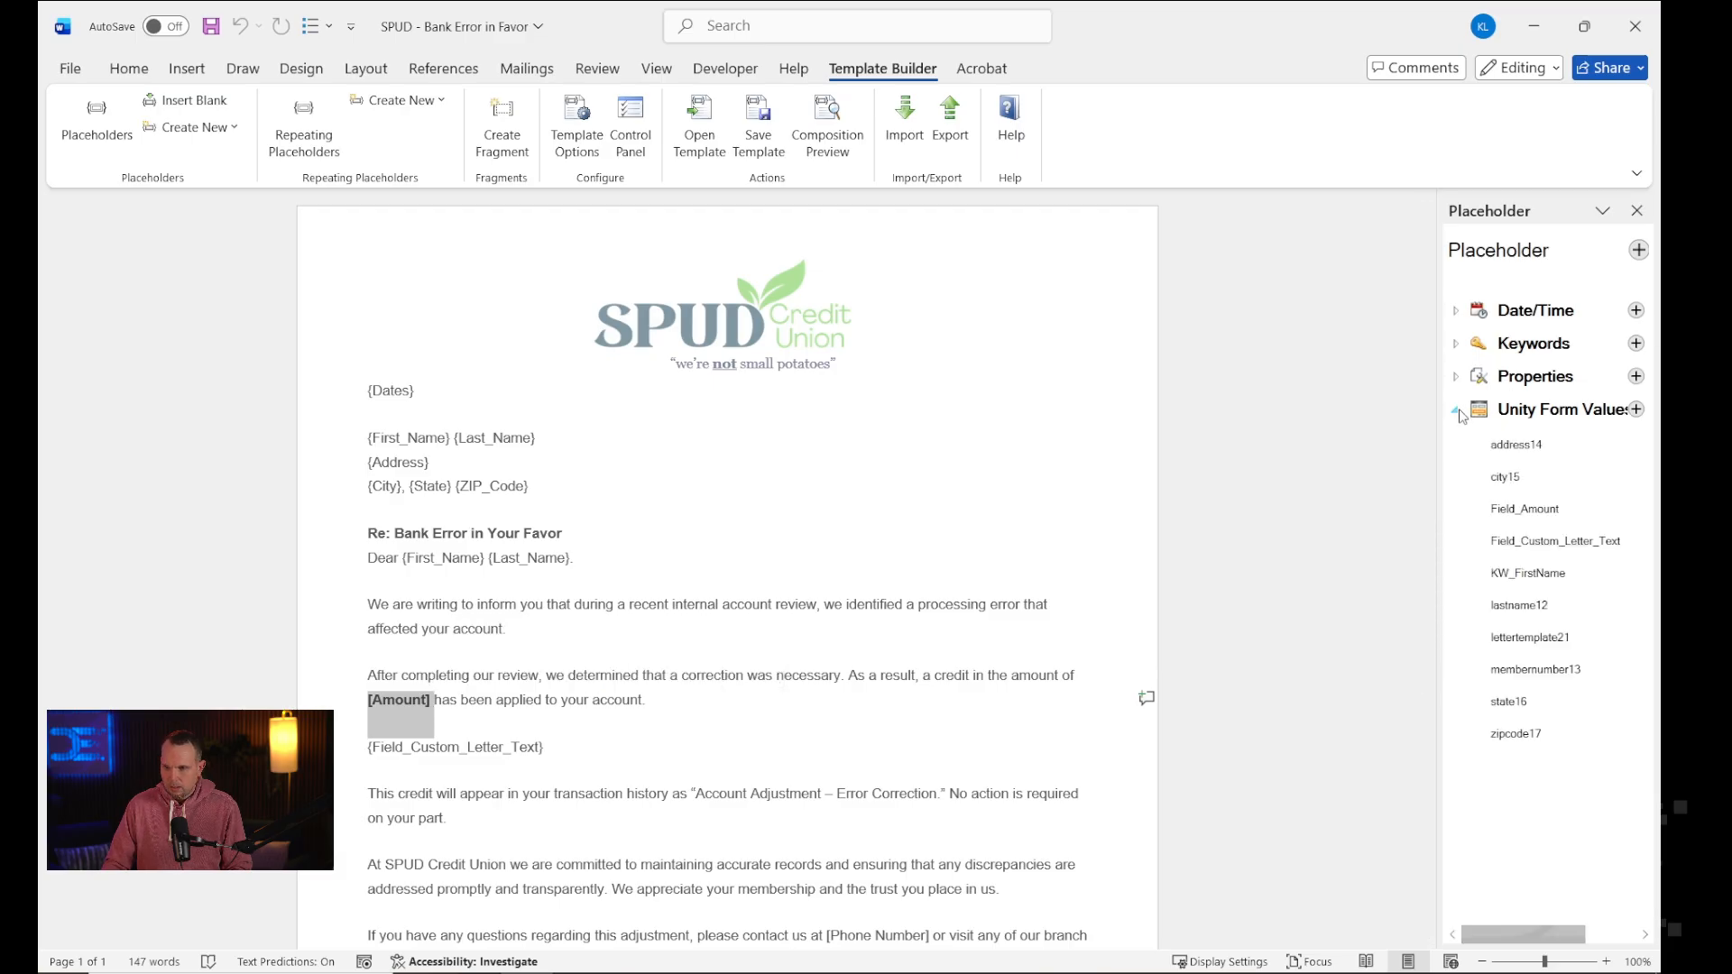
mouse_move(1534, 514)
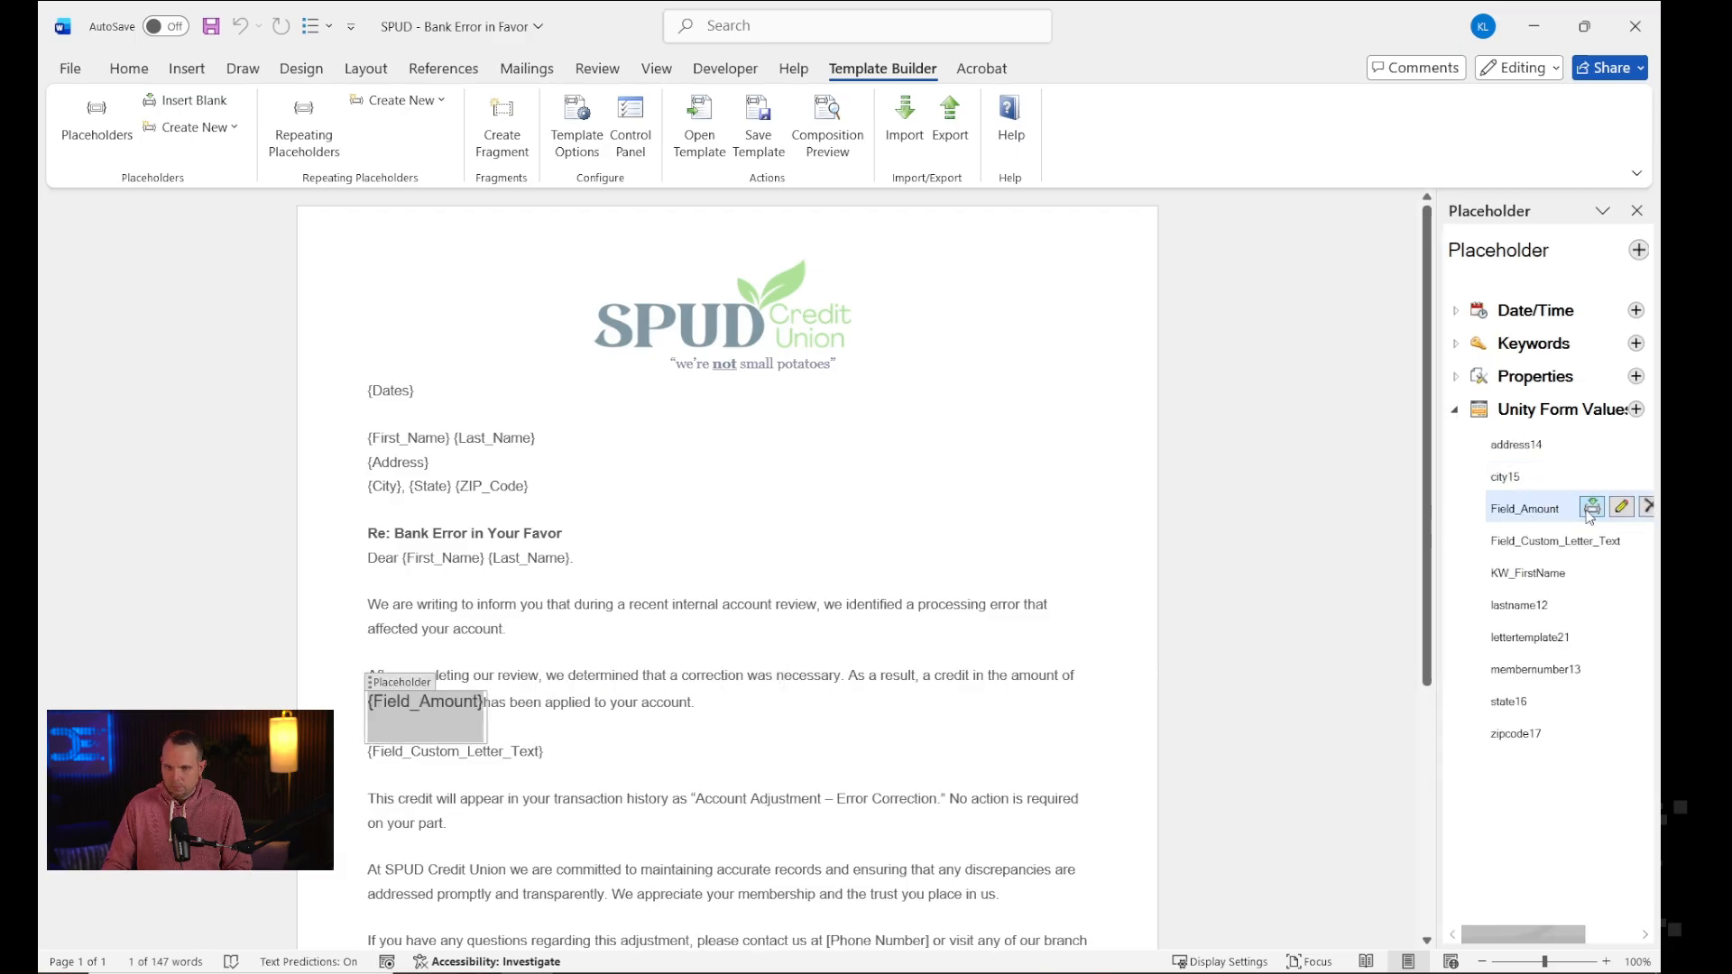
click(1592, 509)
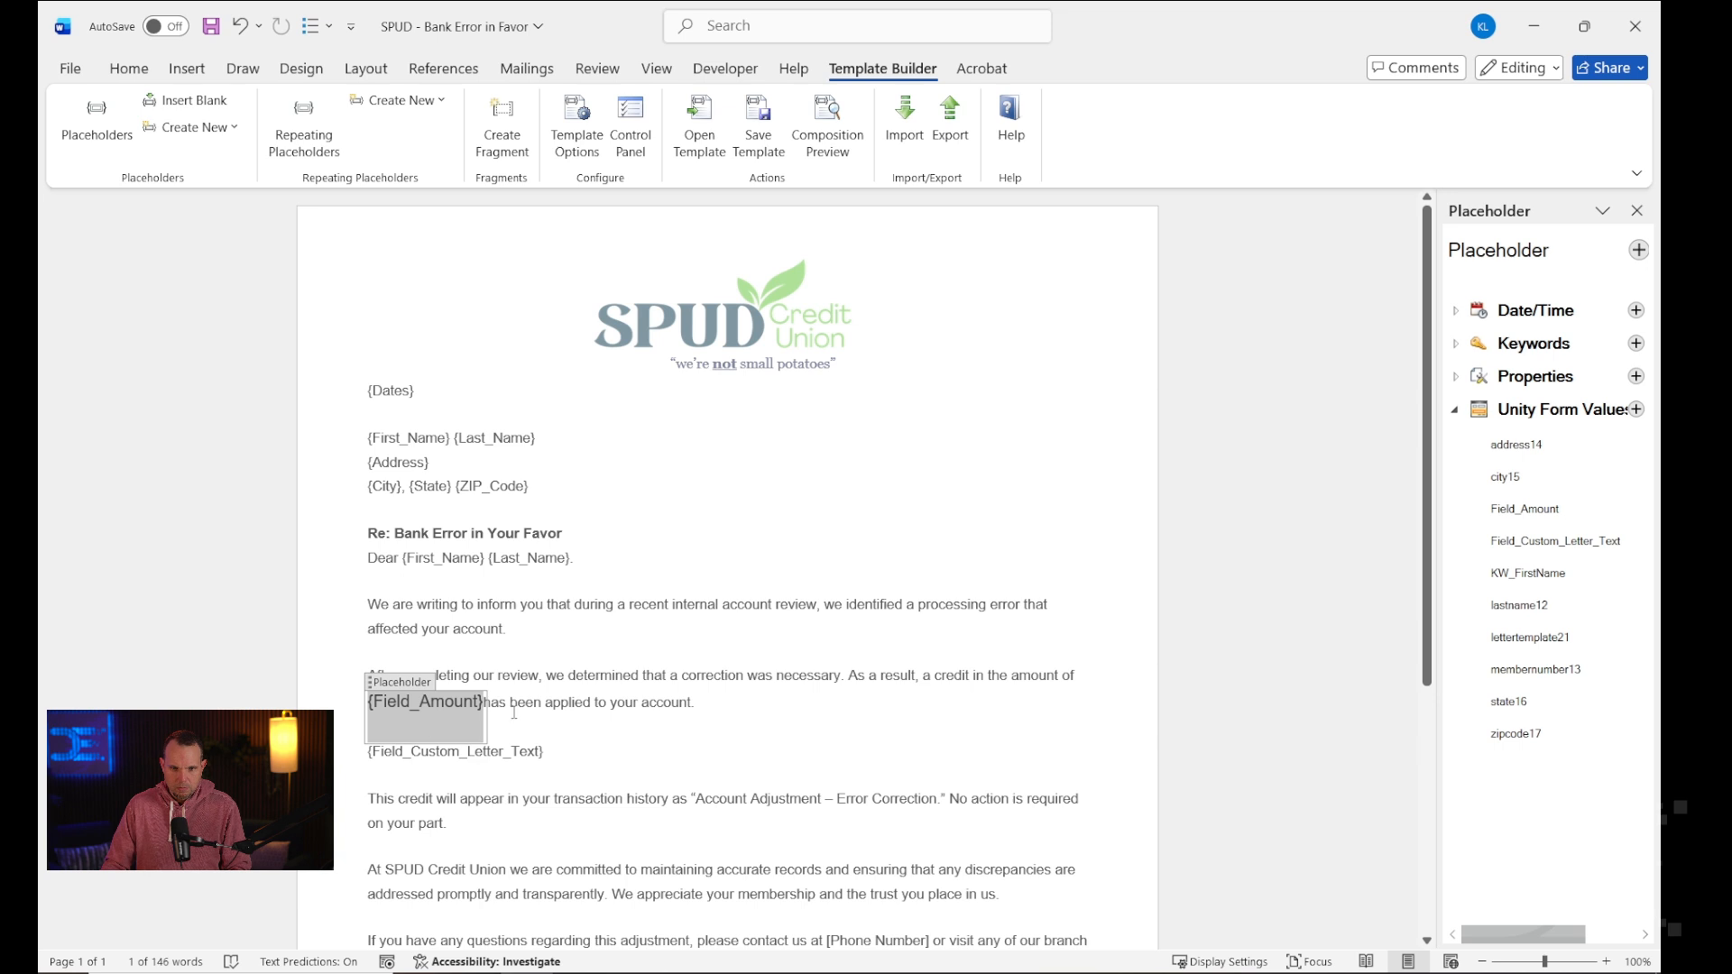
Insert a space between the Field_Amount placeholder and "has been applied to your account" in the letter's second paragraph.
key(Right)
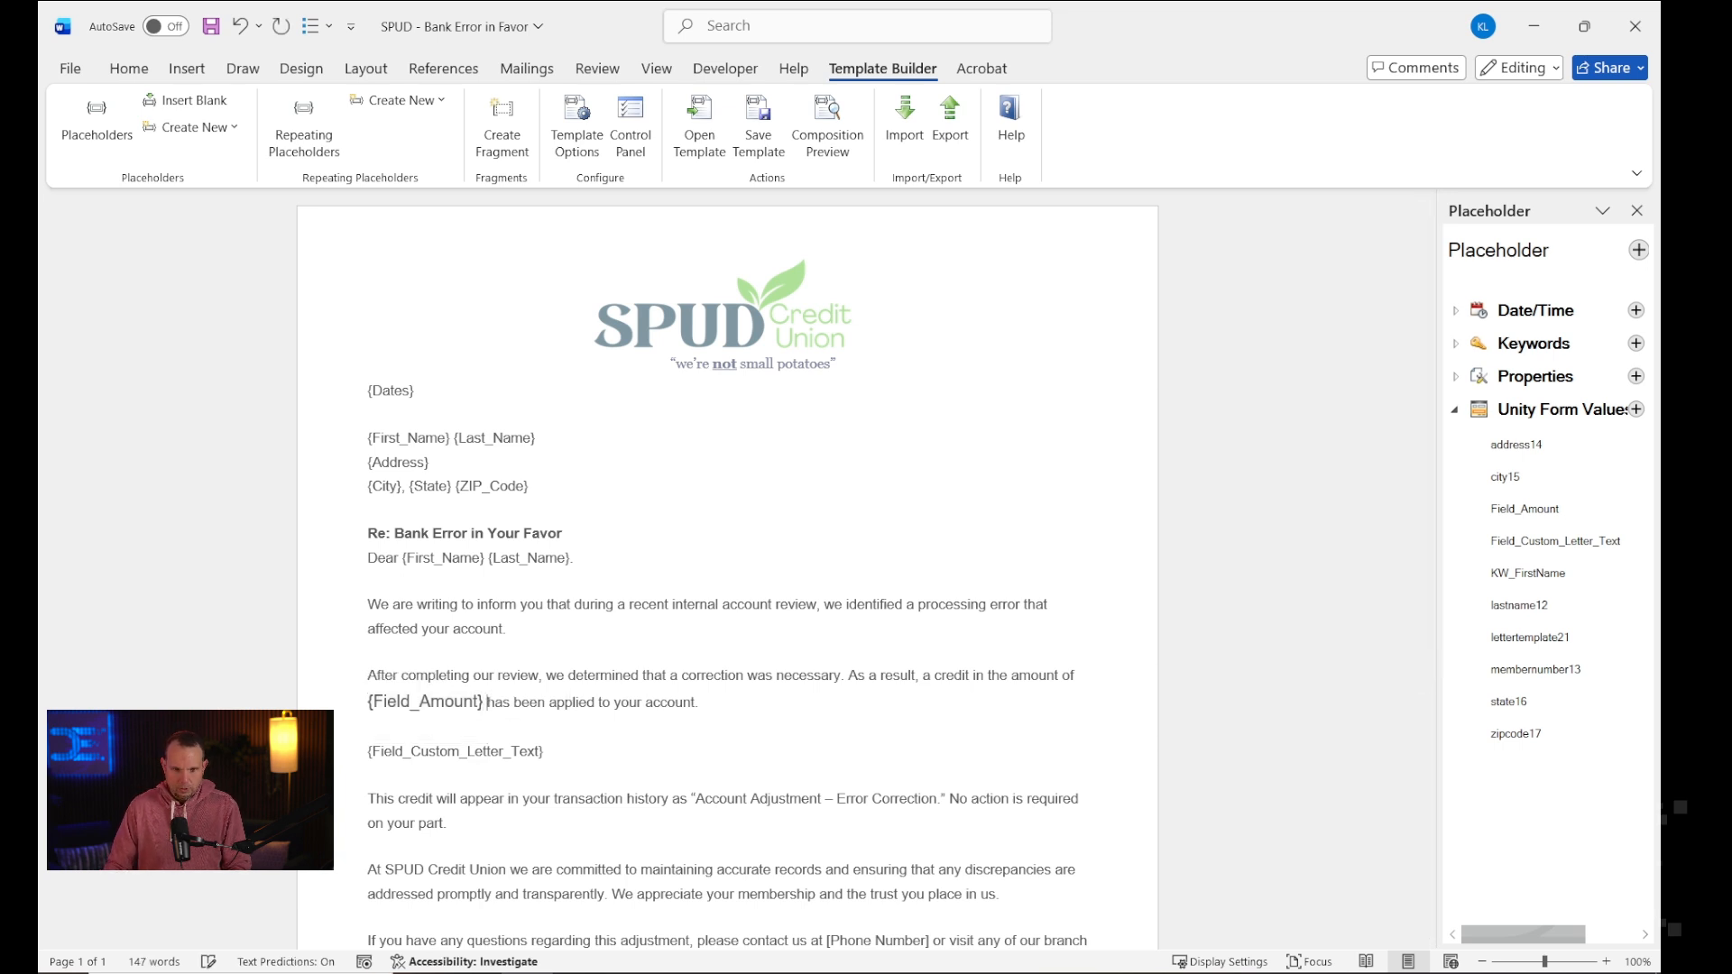
click(479, 706)
click(491, 709)
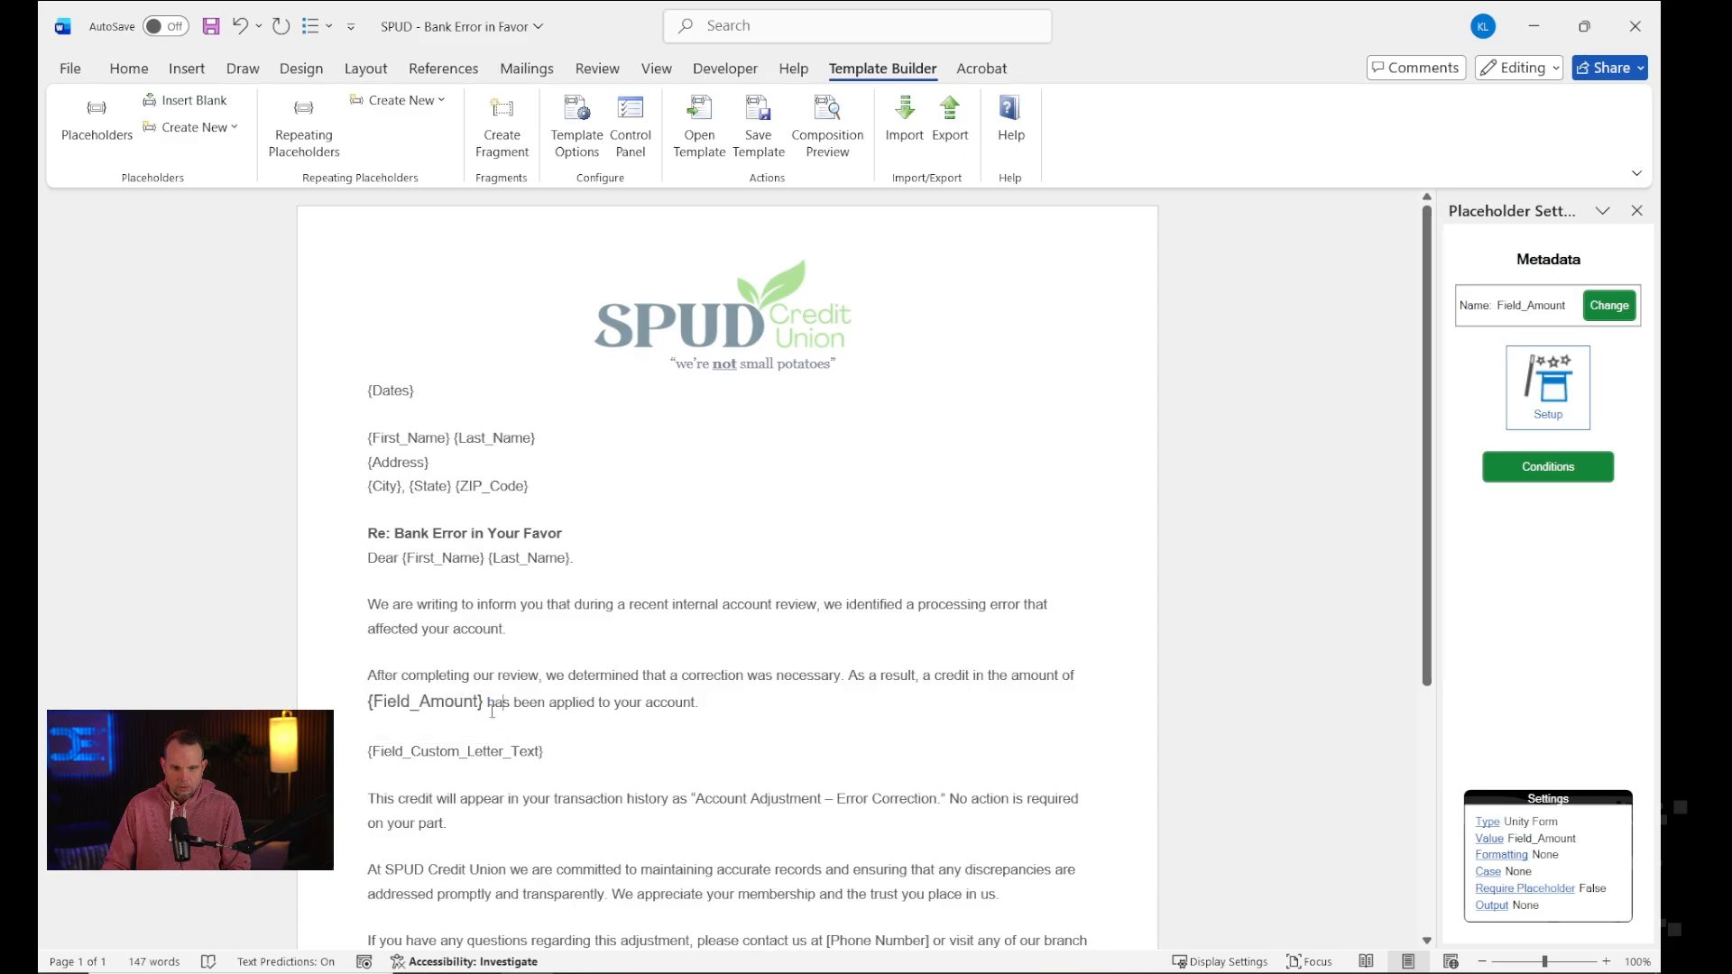
Format the Field_Amount placeholder as bold Arial (Body) at size 10.
click(446, 707)
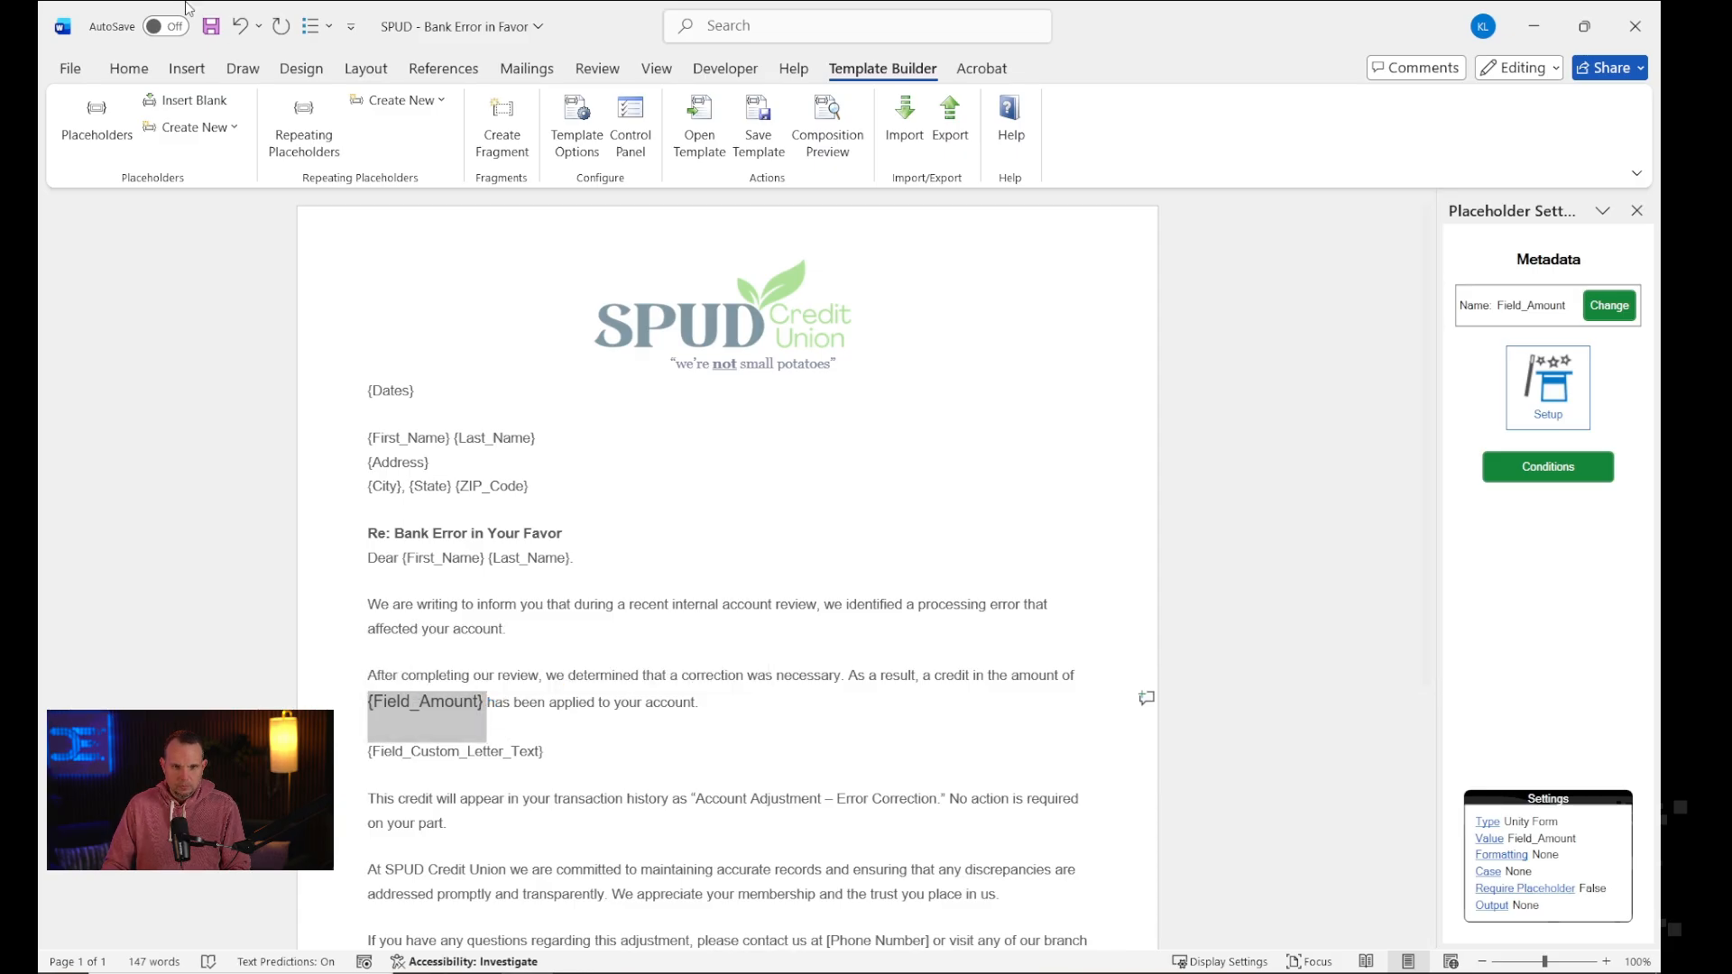
click(128, 68)
click(160, 131)
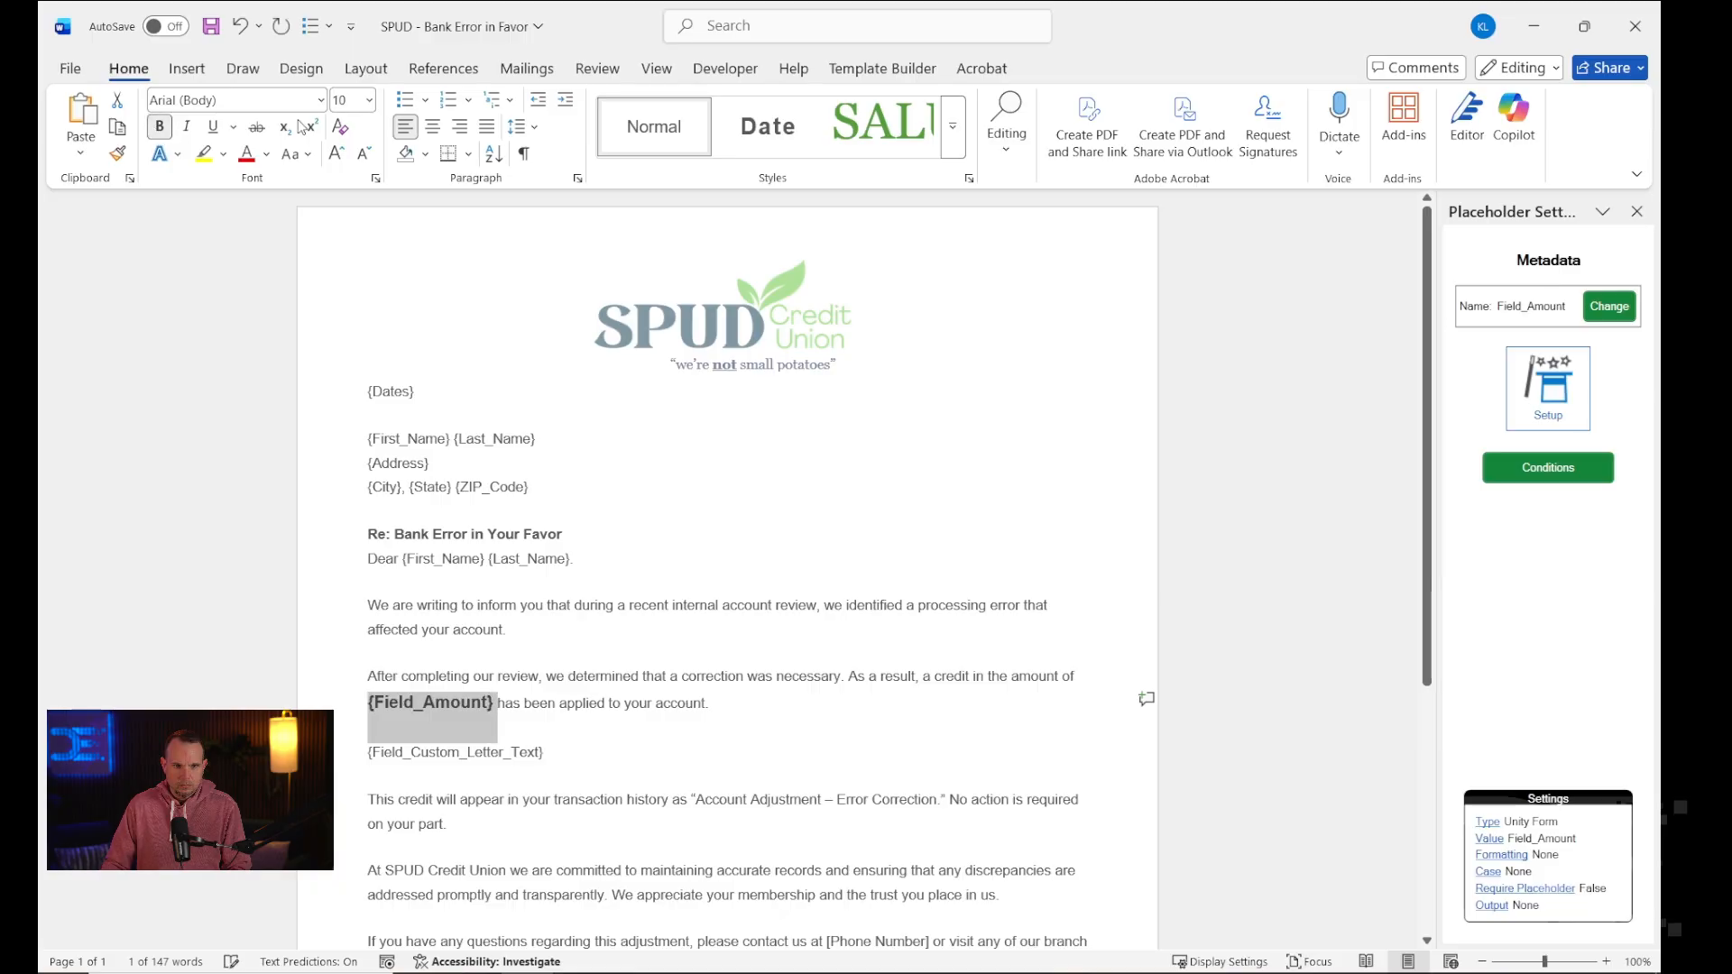
click(321, 101)
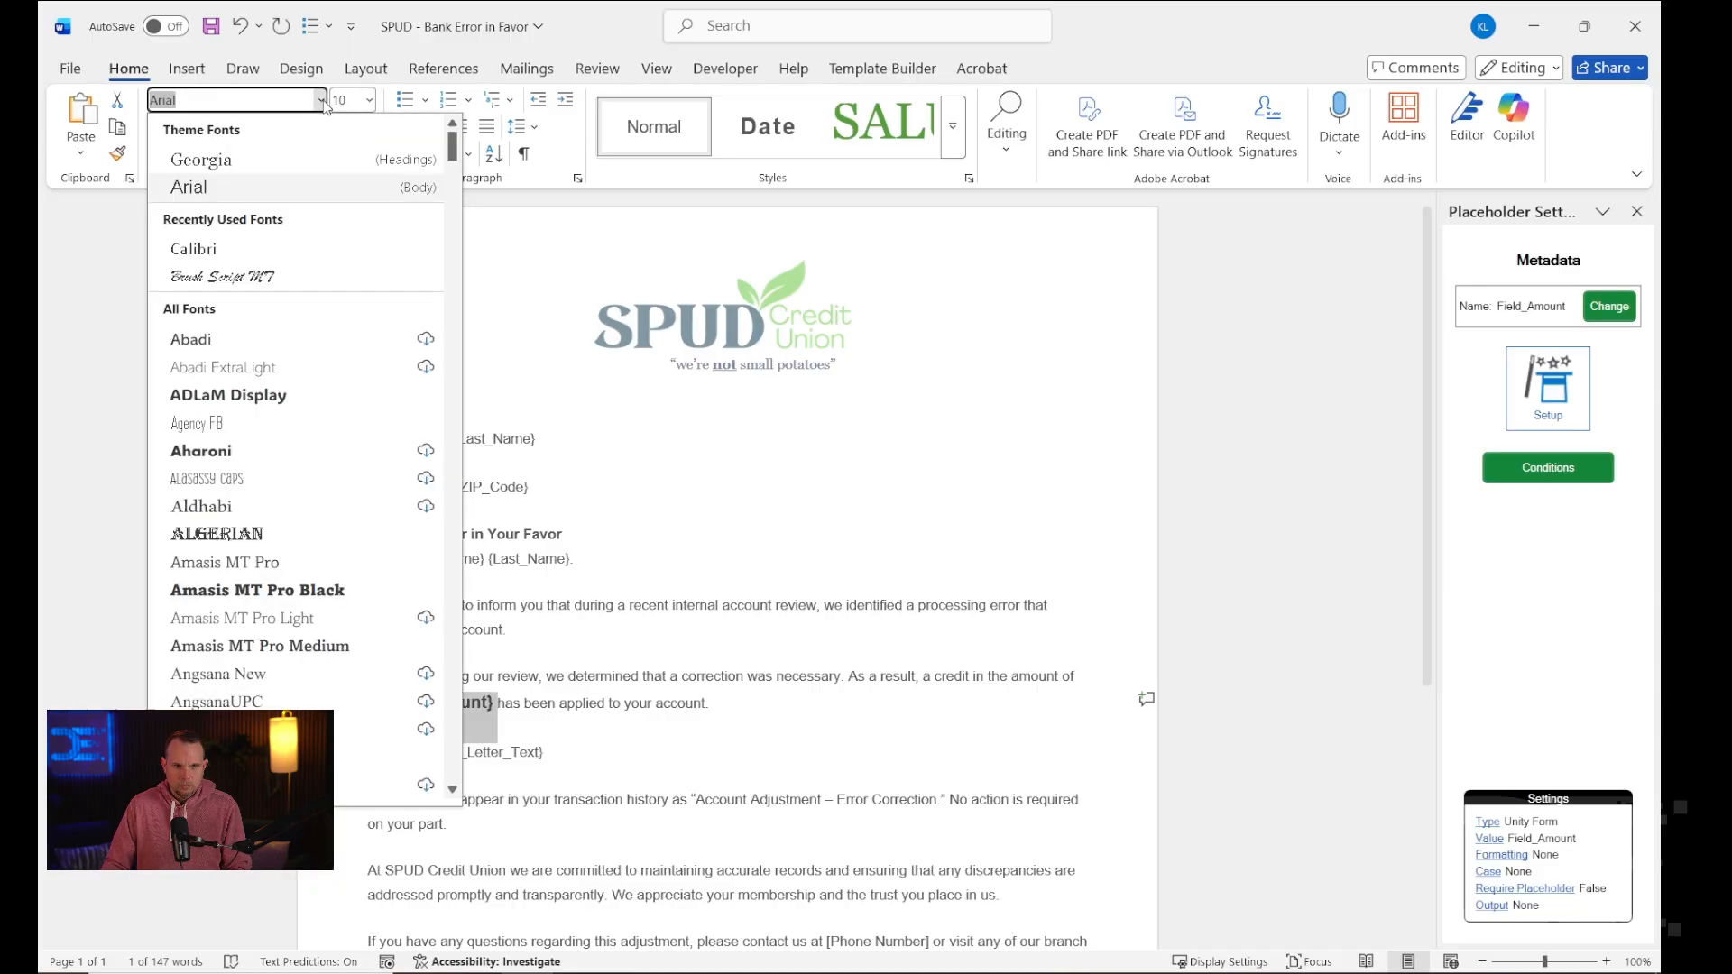
click(234, 185)
click(369, 100)
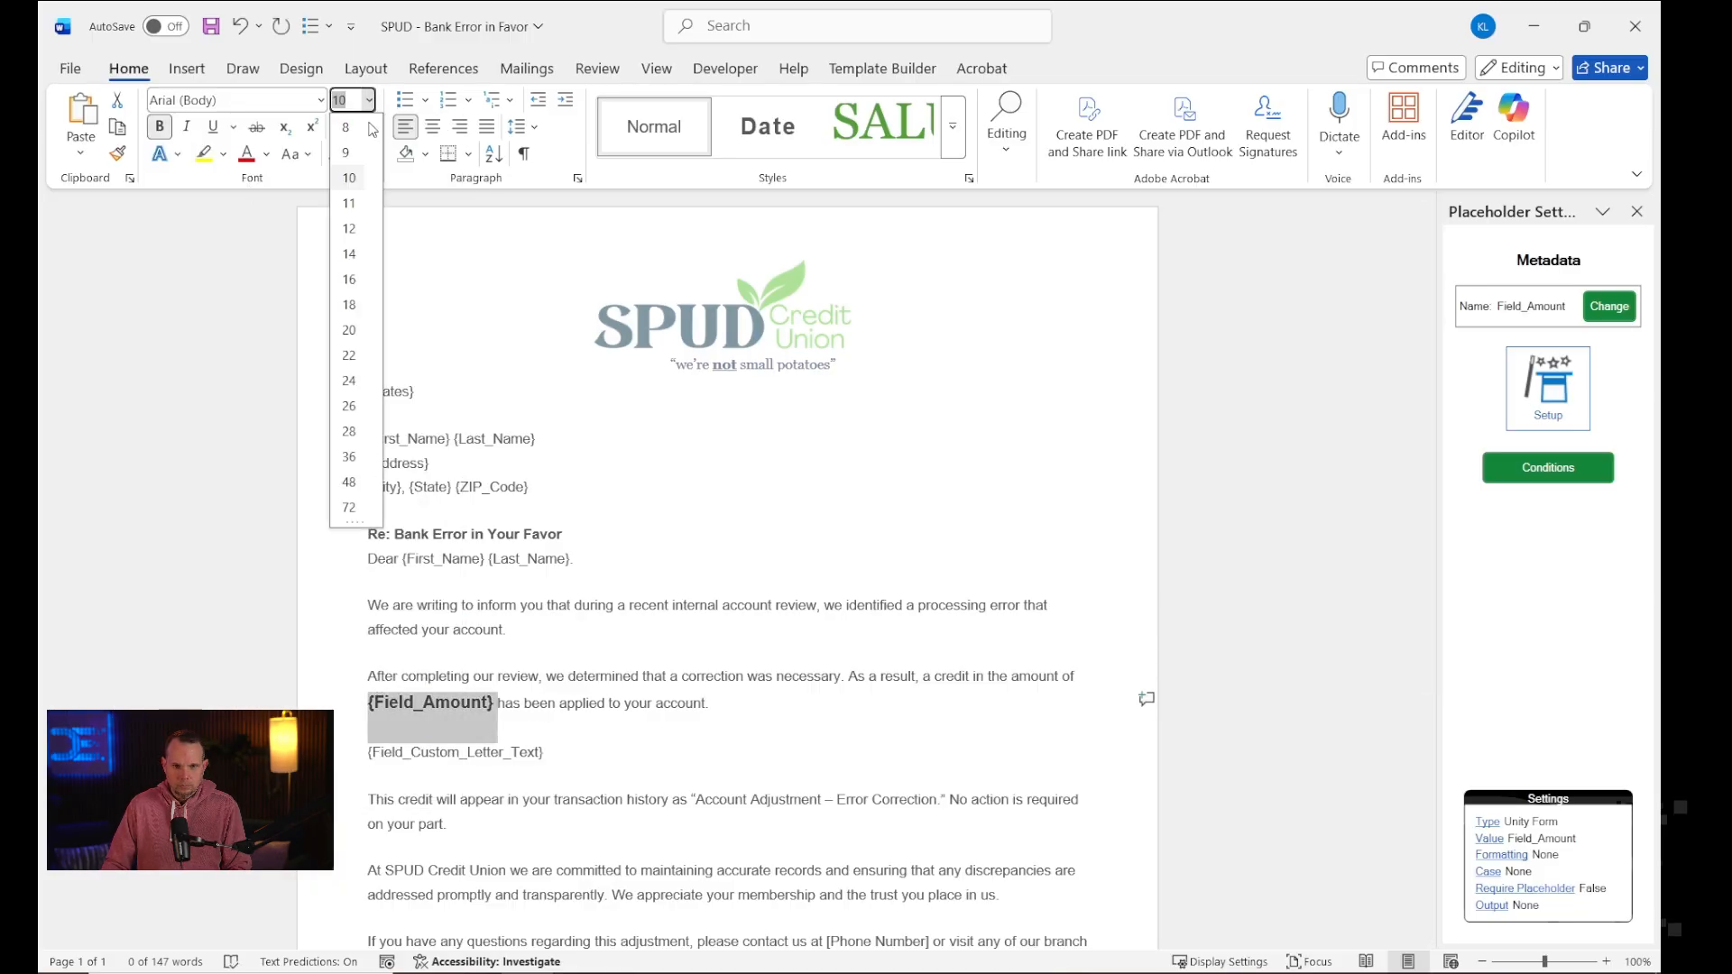
click(346, 167)
click(763, 514)
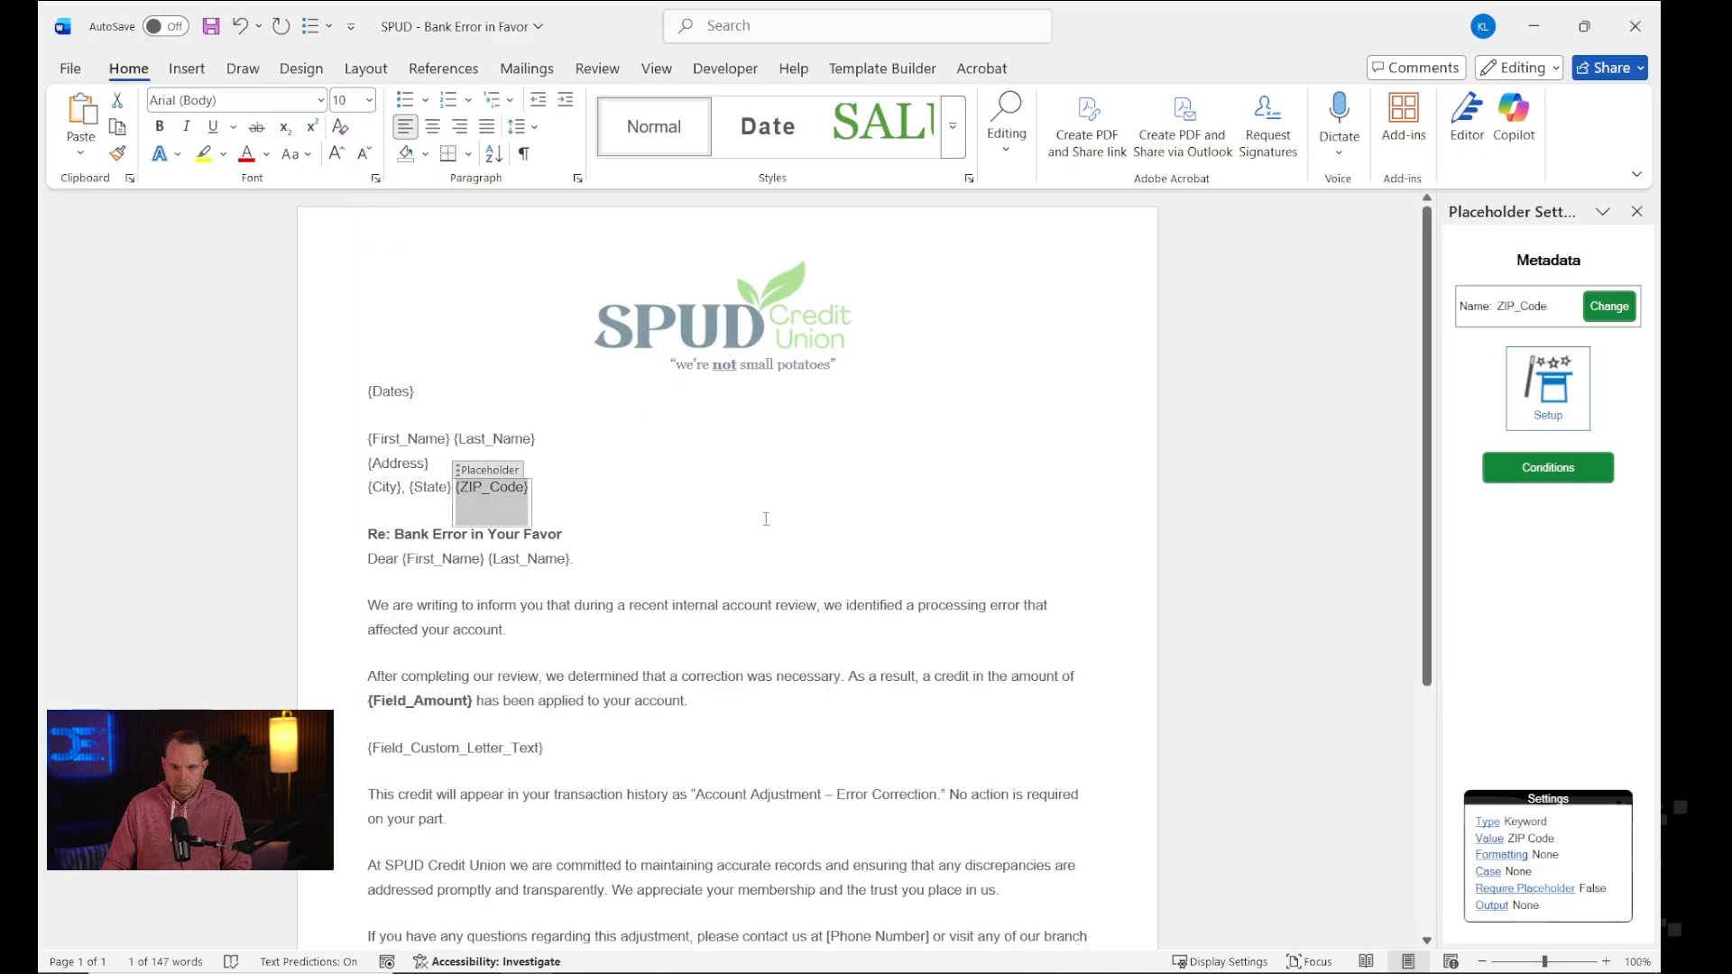
Save the template, compose a preview from the SPUD - Letter Unity Form document, and review the filled-in letter.
click(871, 70)
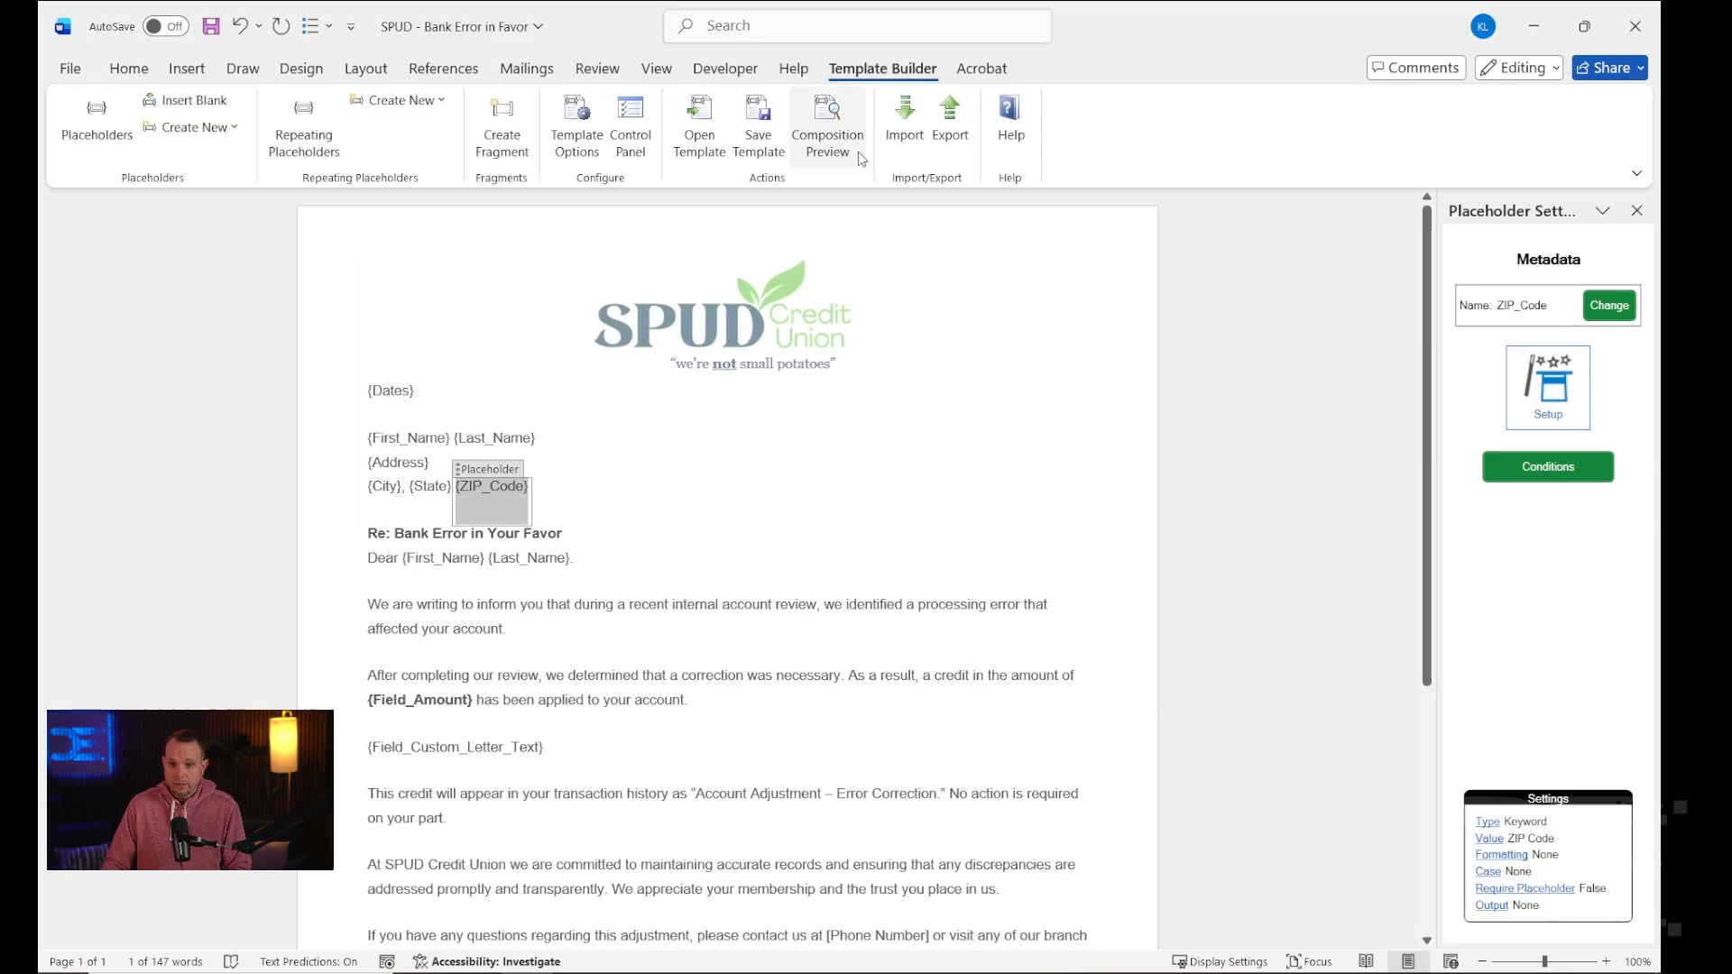
click(758, 136)
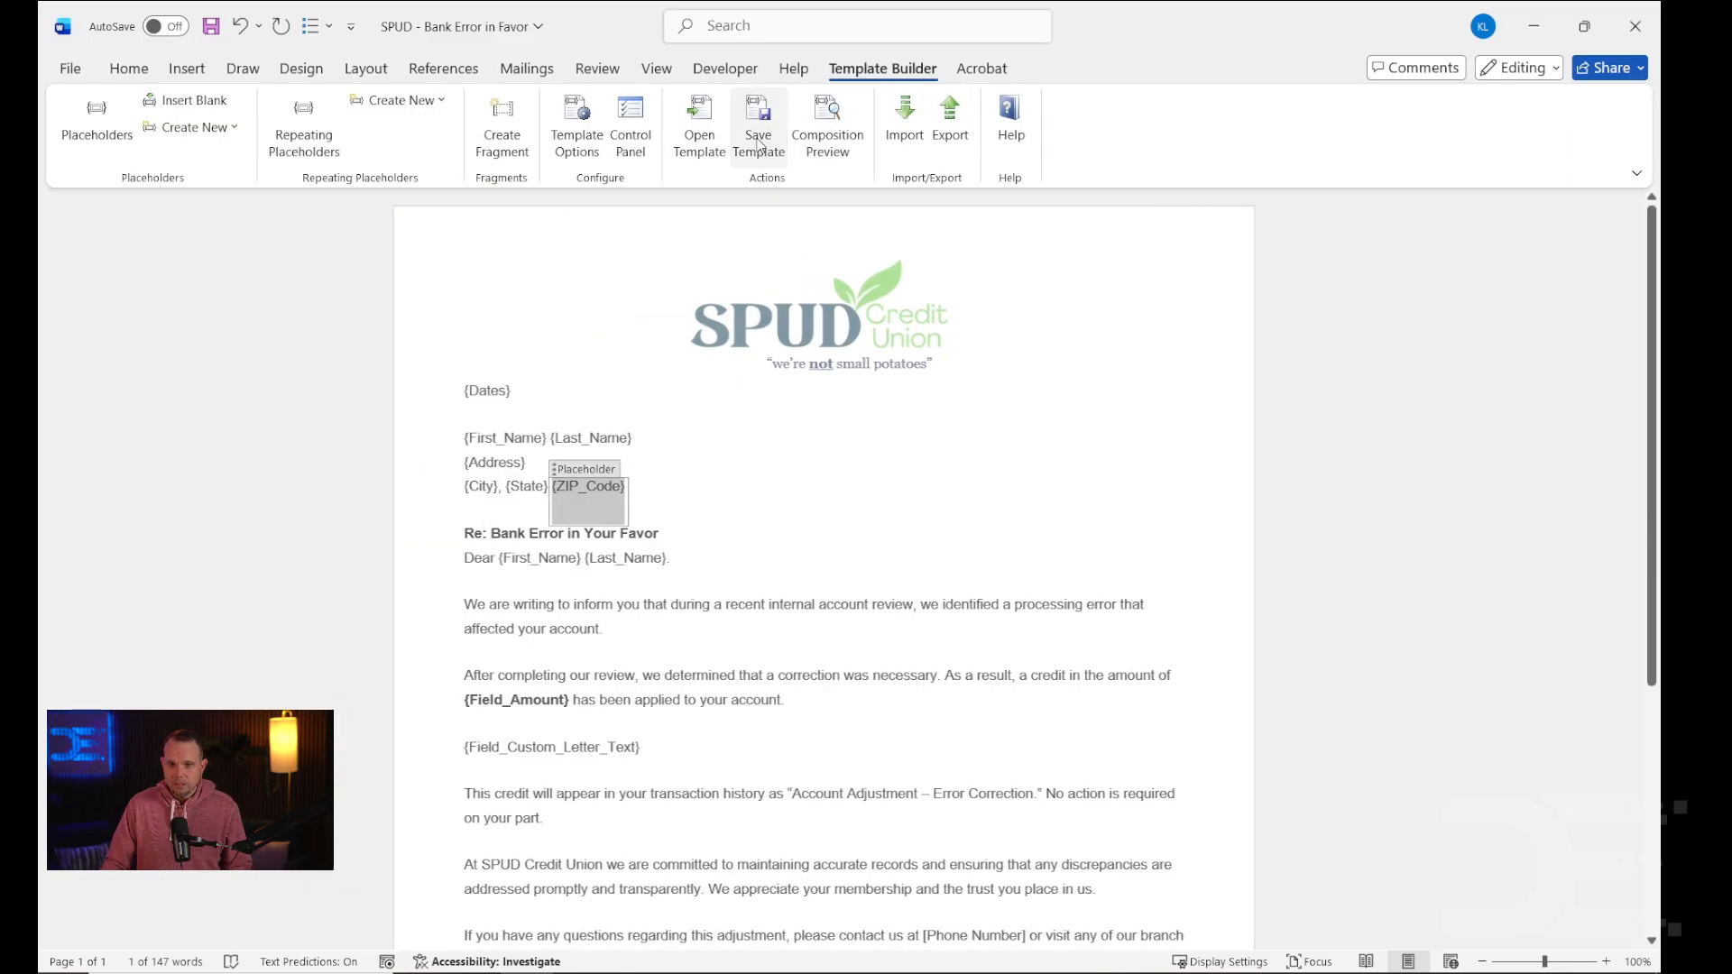
click(840, 137)
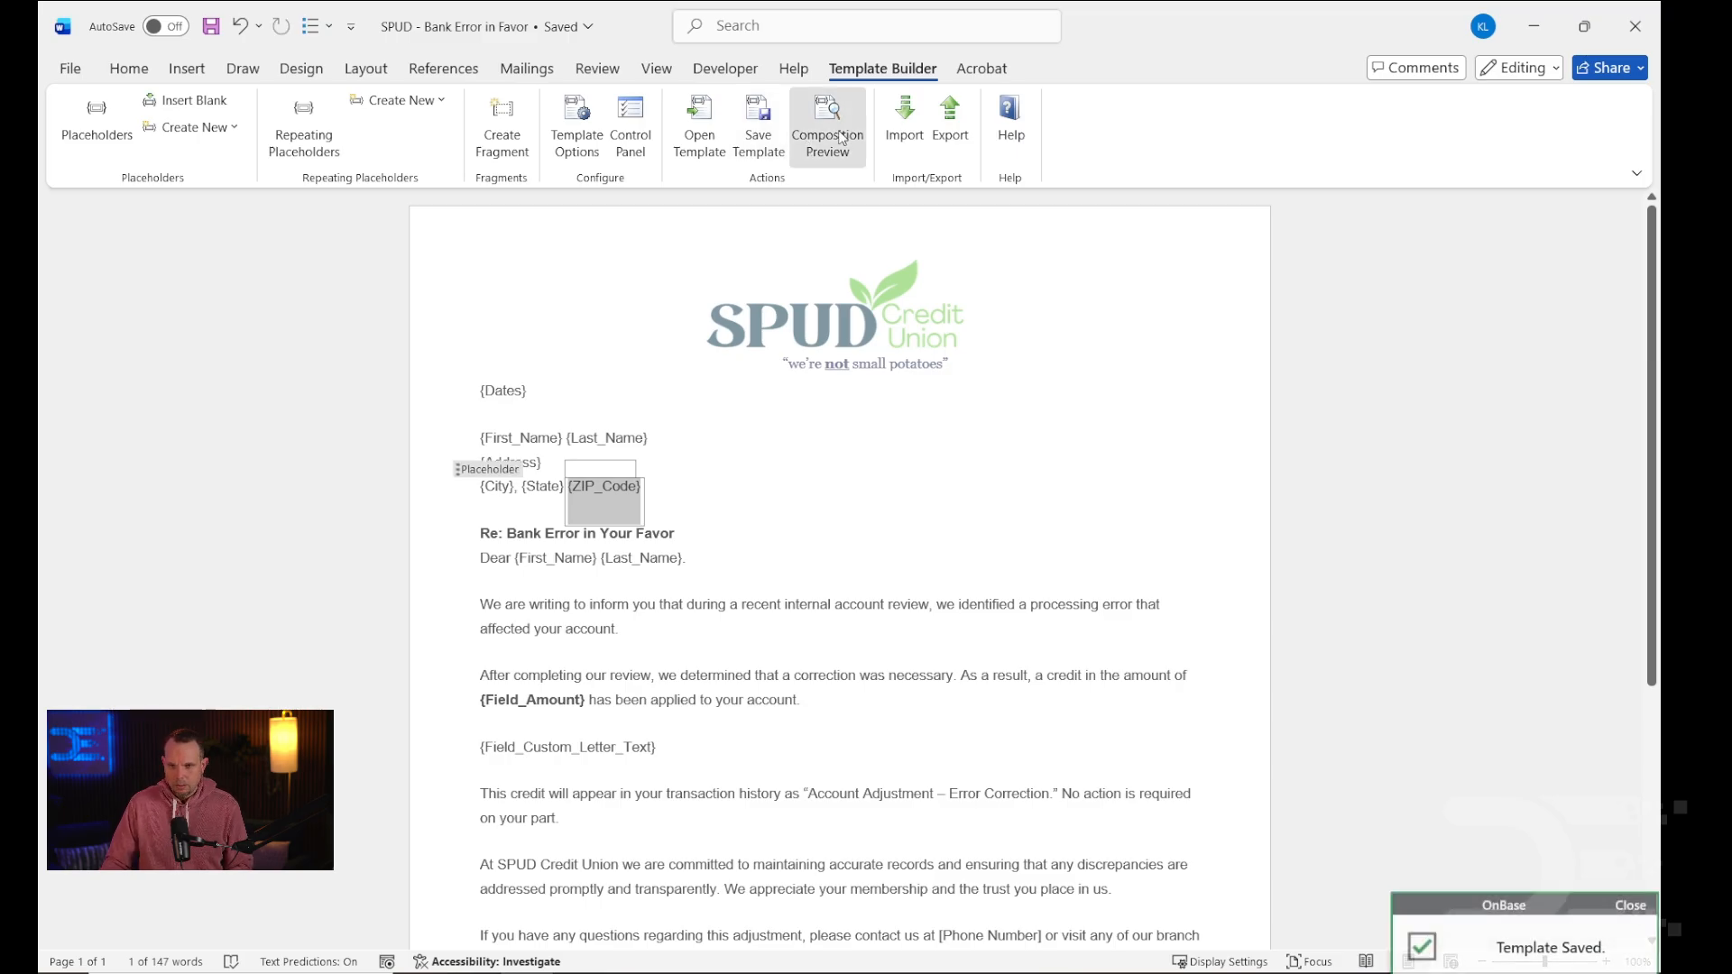
scroll(837, 505, down, 2)
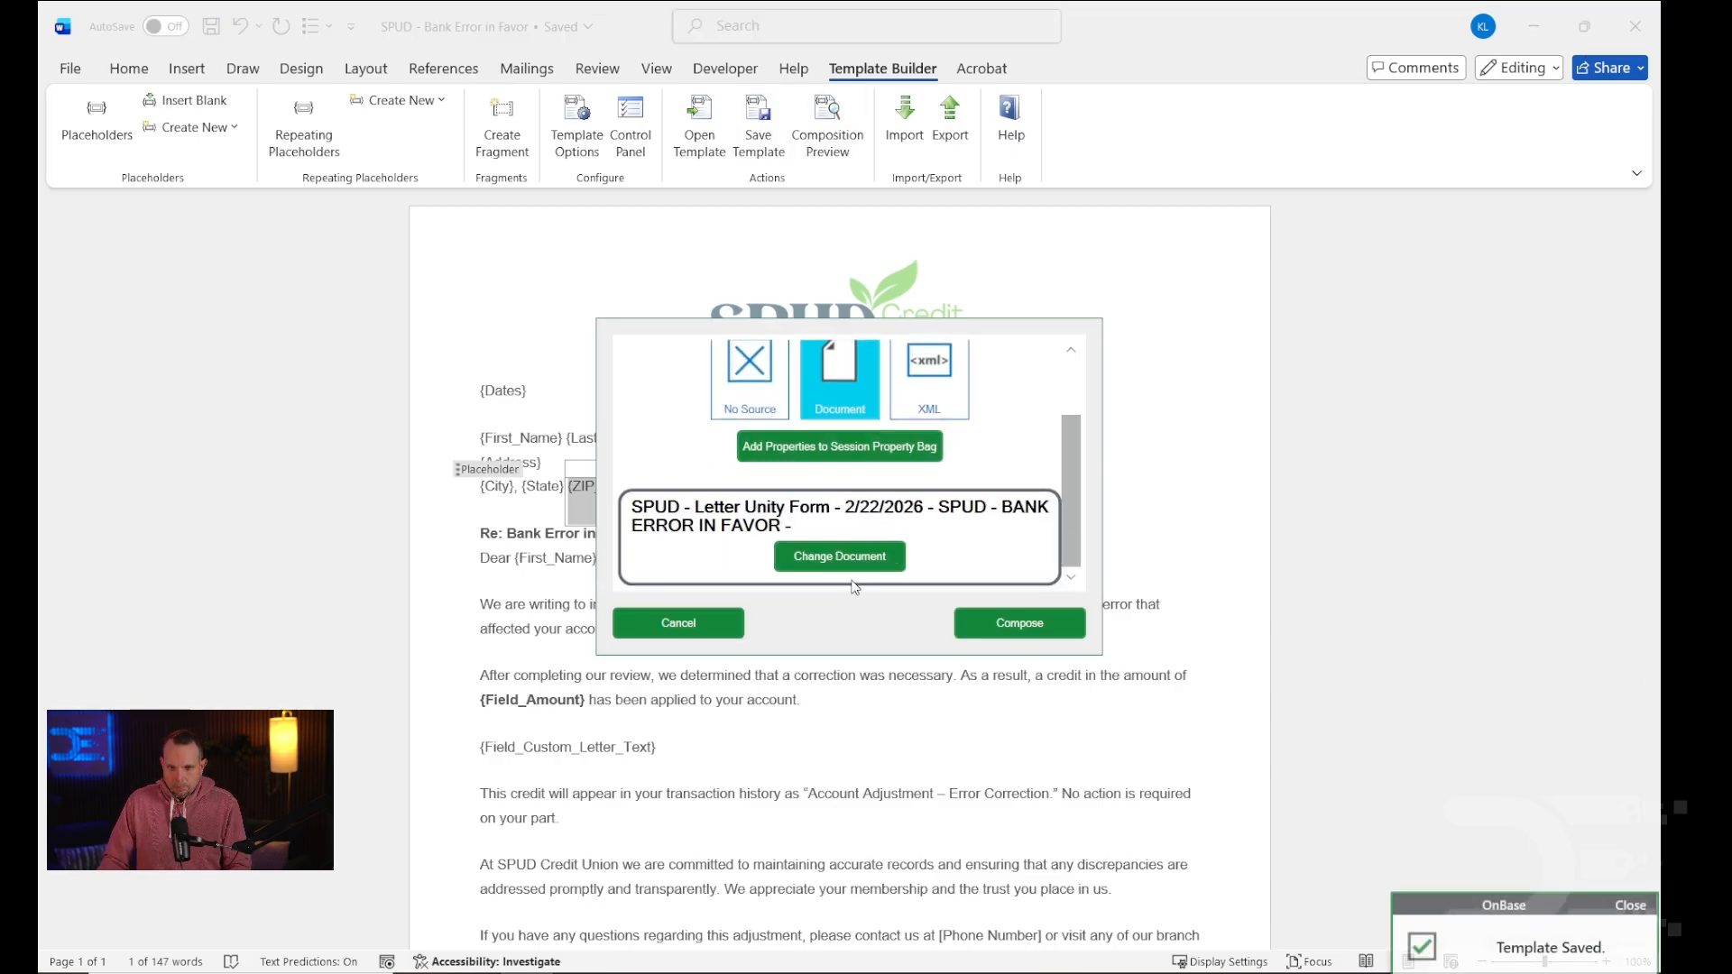
click(1024, 623)
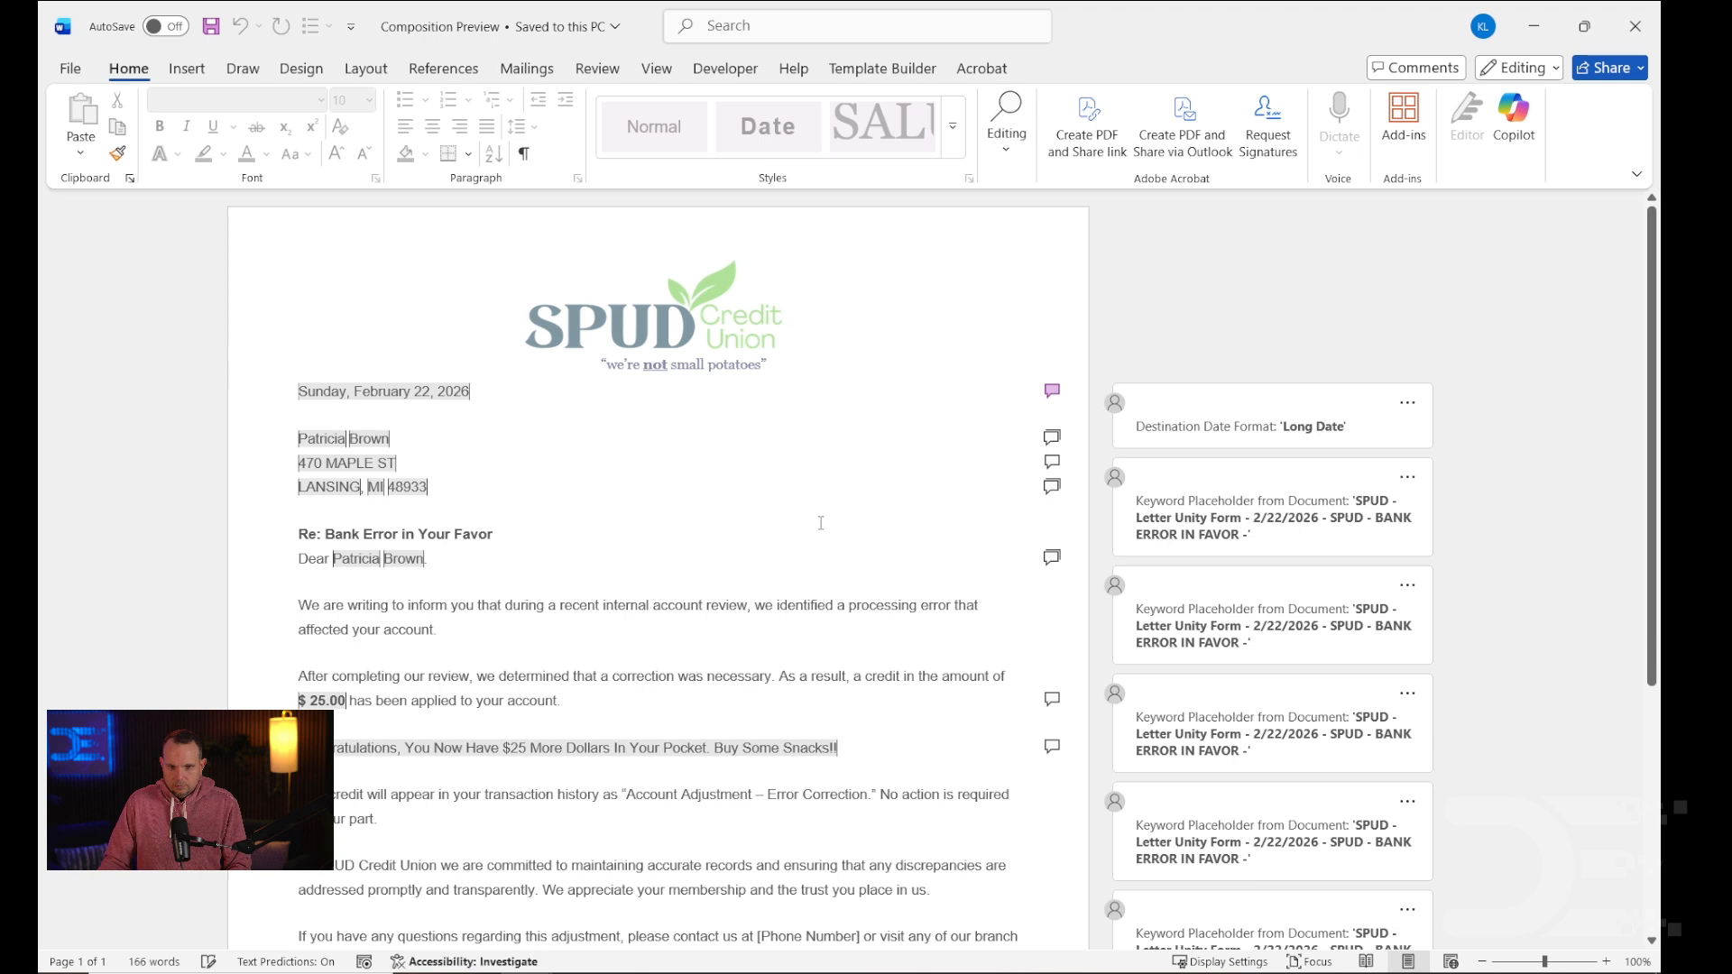
scroll(831, 522, down, 3)
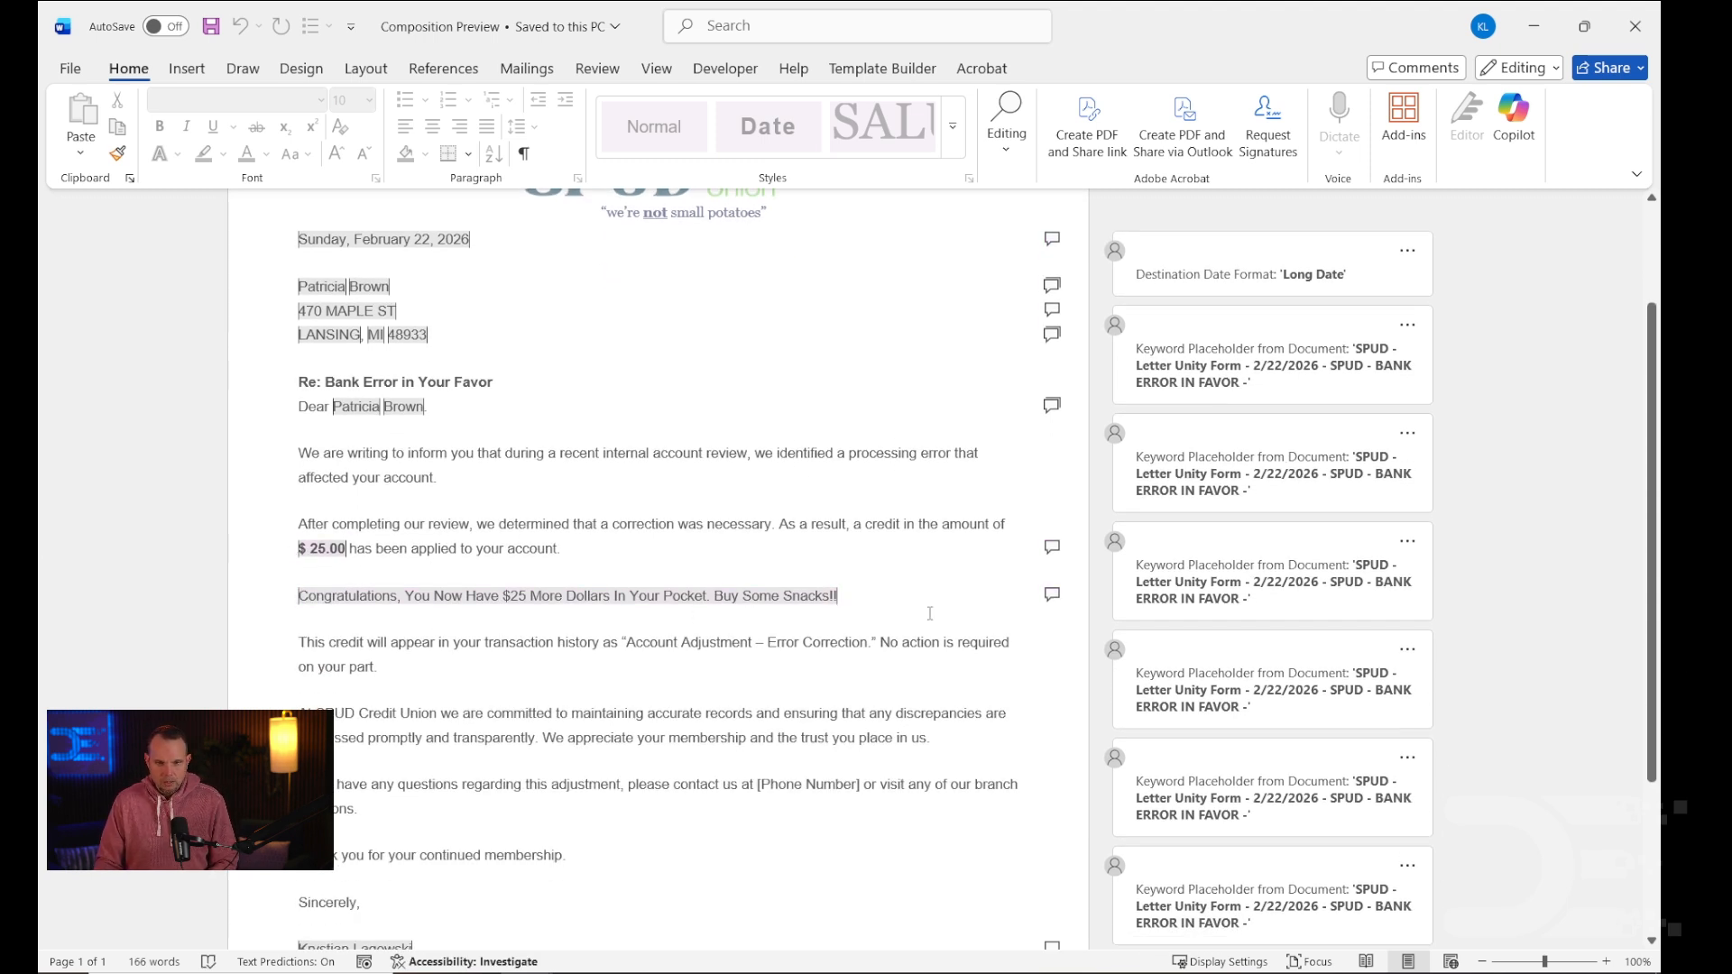
scroll(747, 578, down, 3)
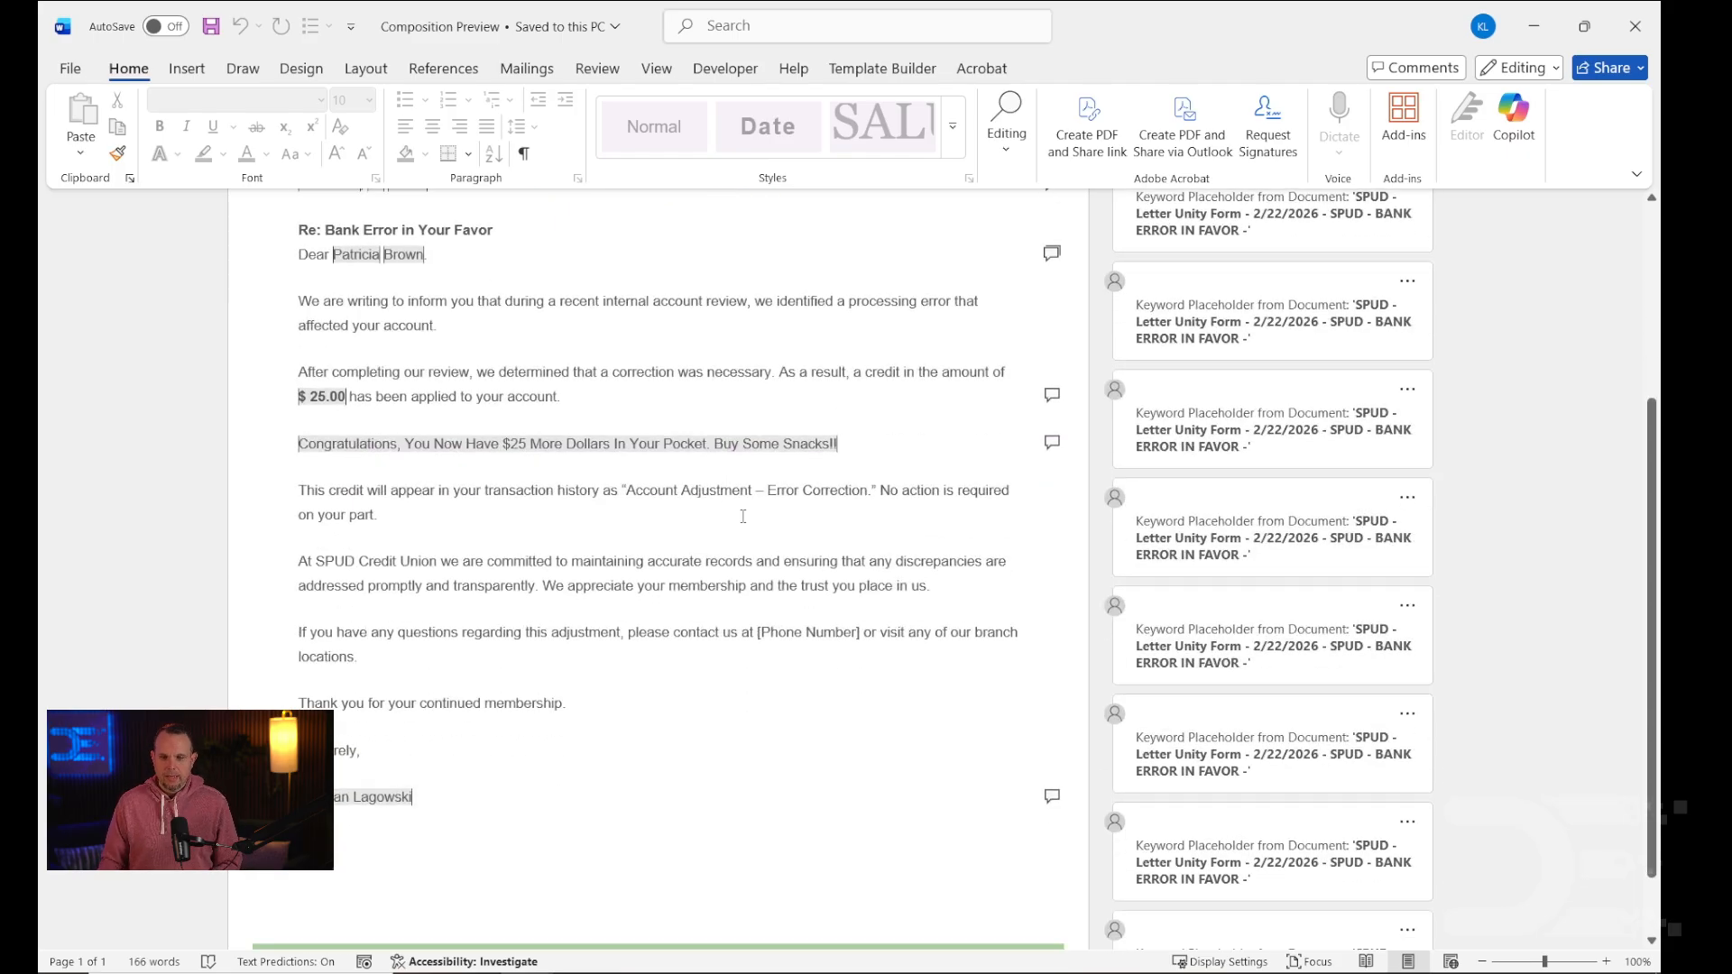
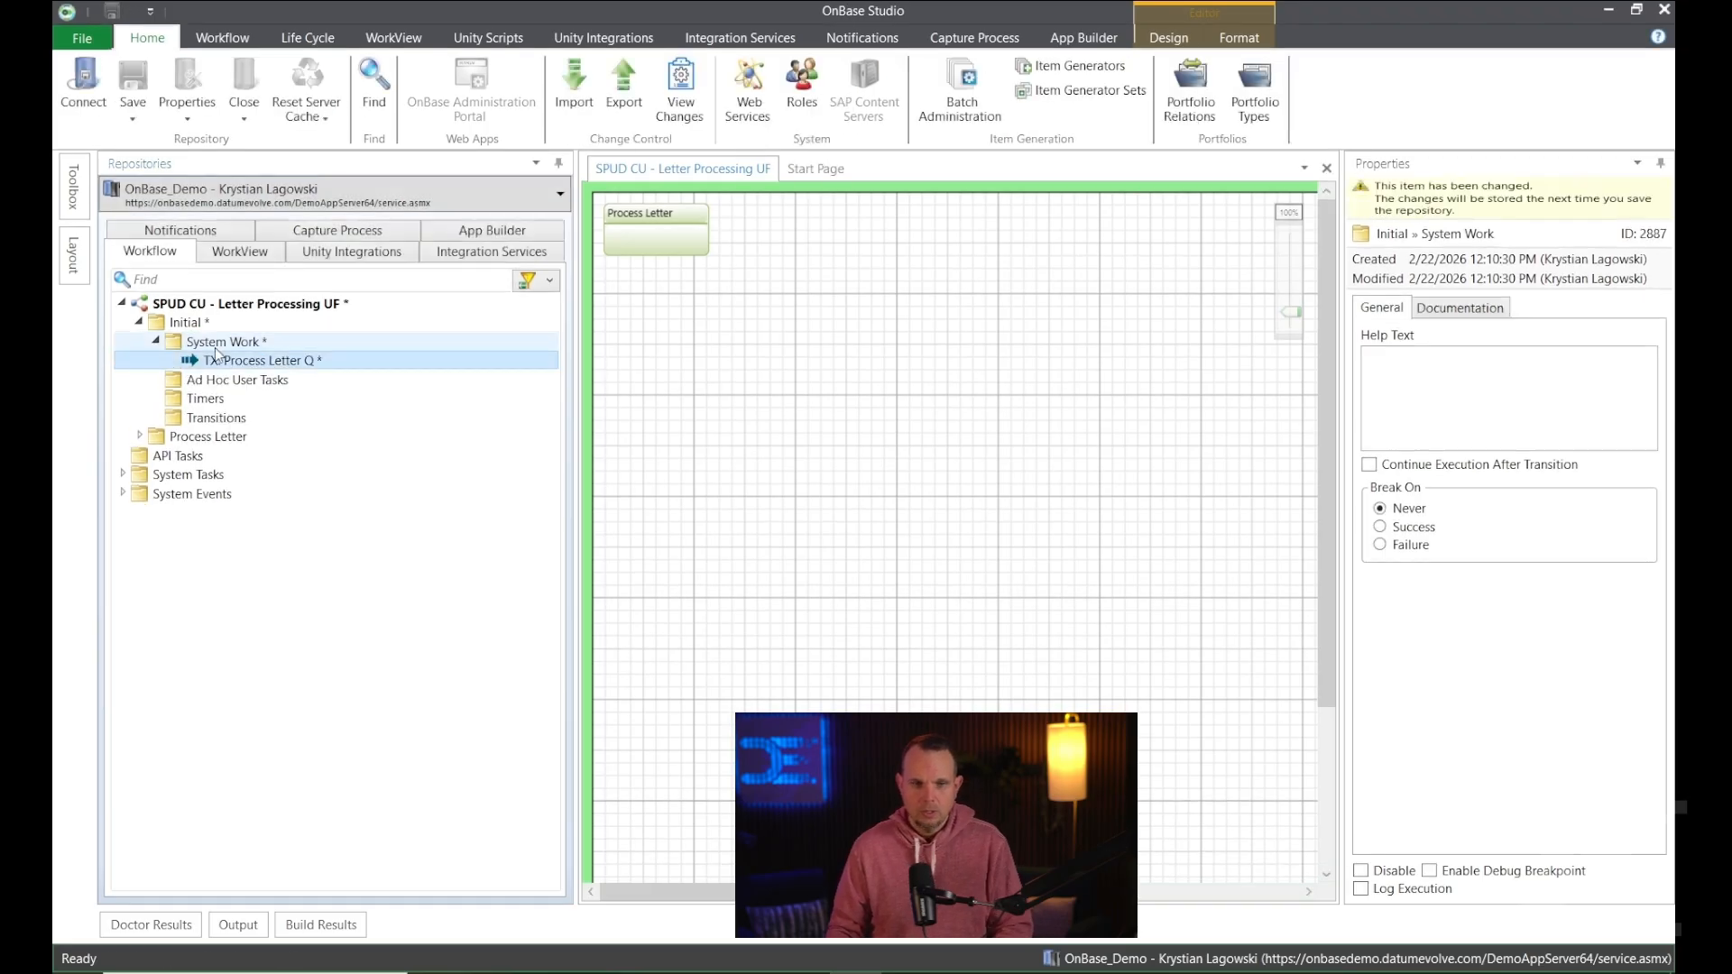
In OnBase Studio, make TX: Process Letter Q a Transition Item action with Process Letter as the destination queue.
text(tra)
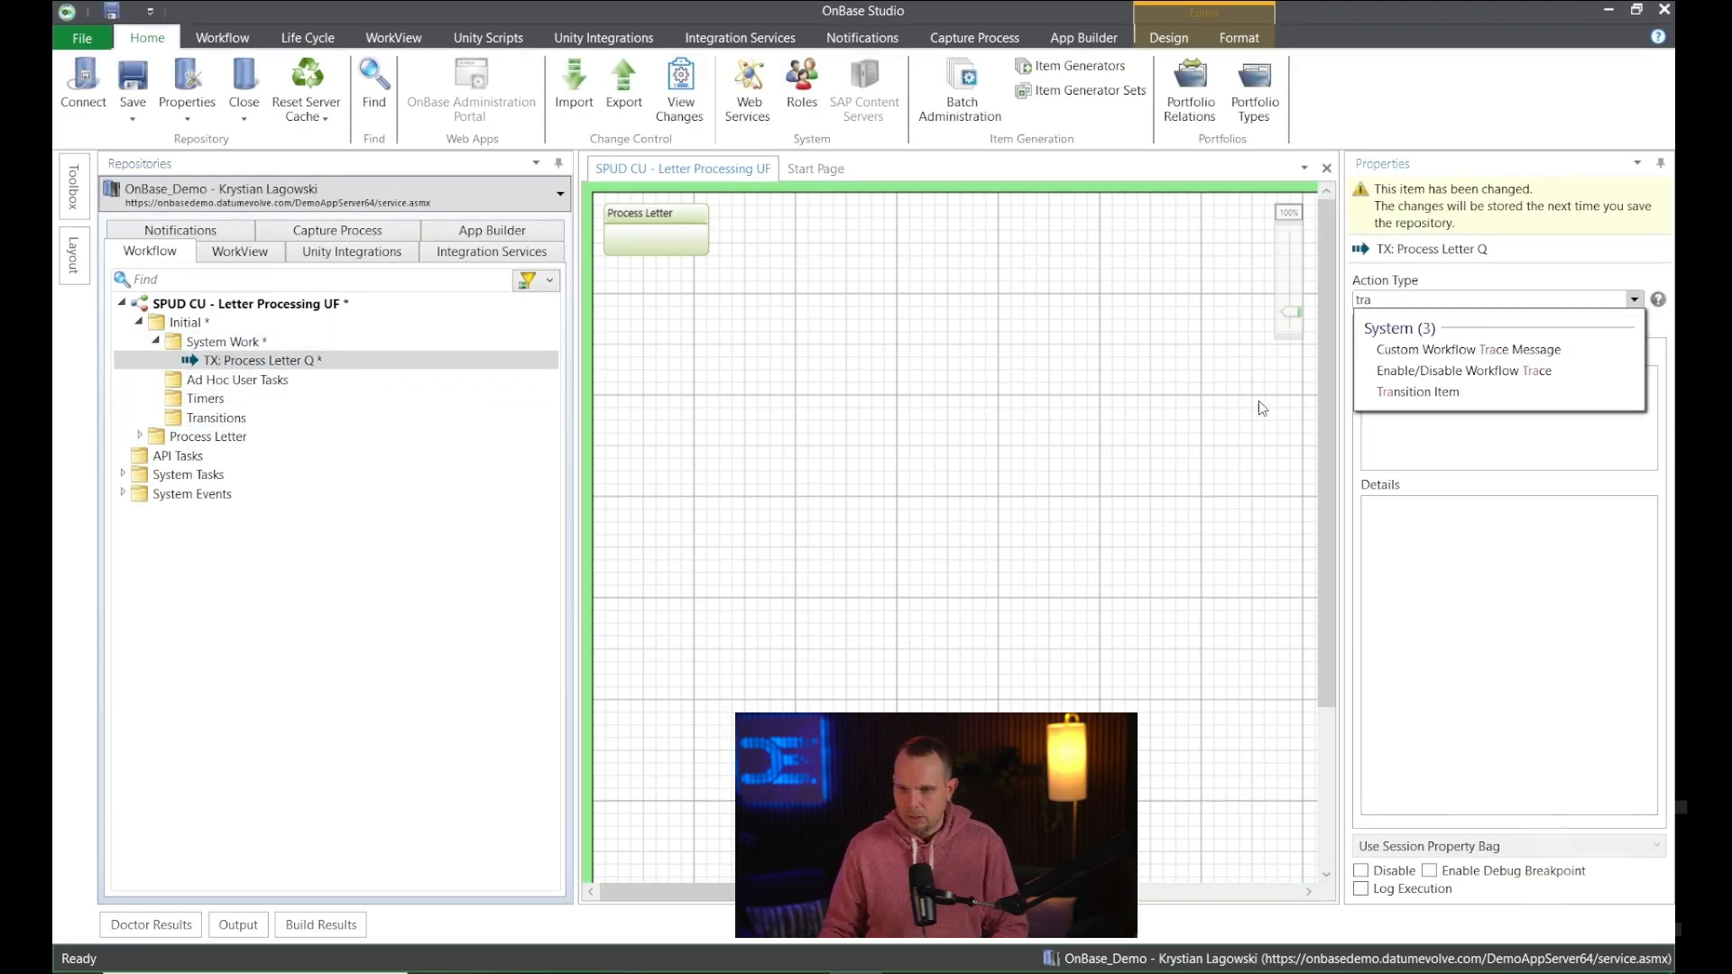
click(1417, 392)
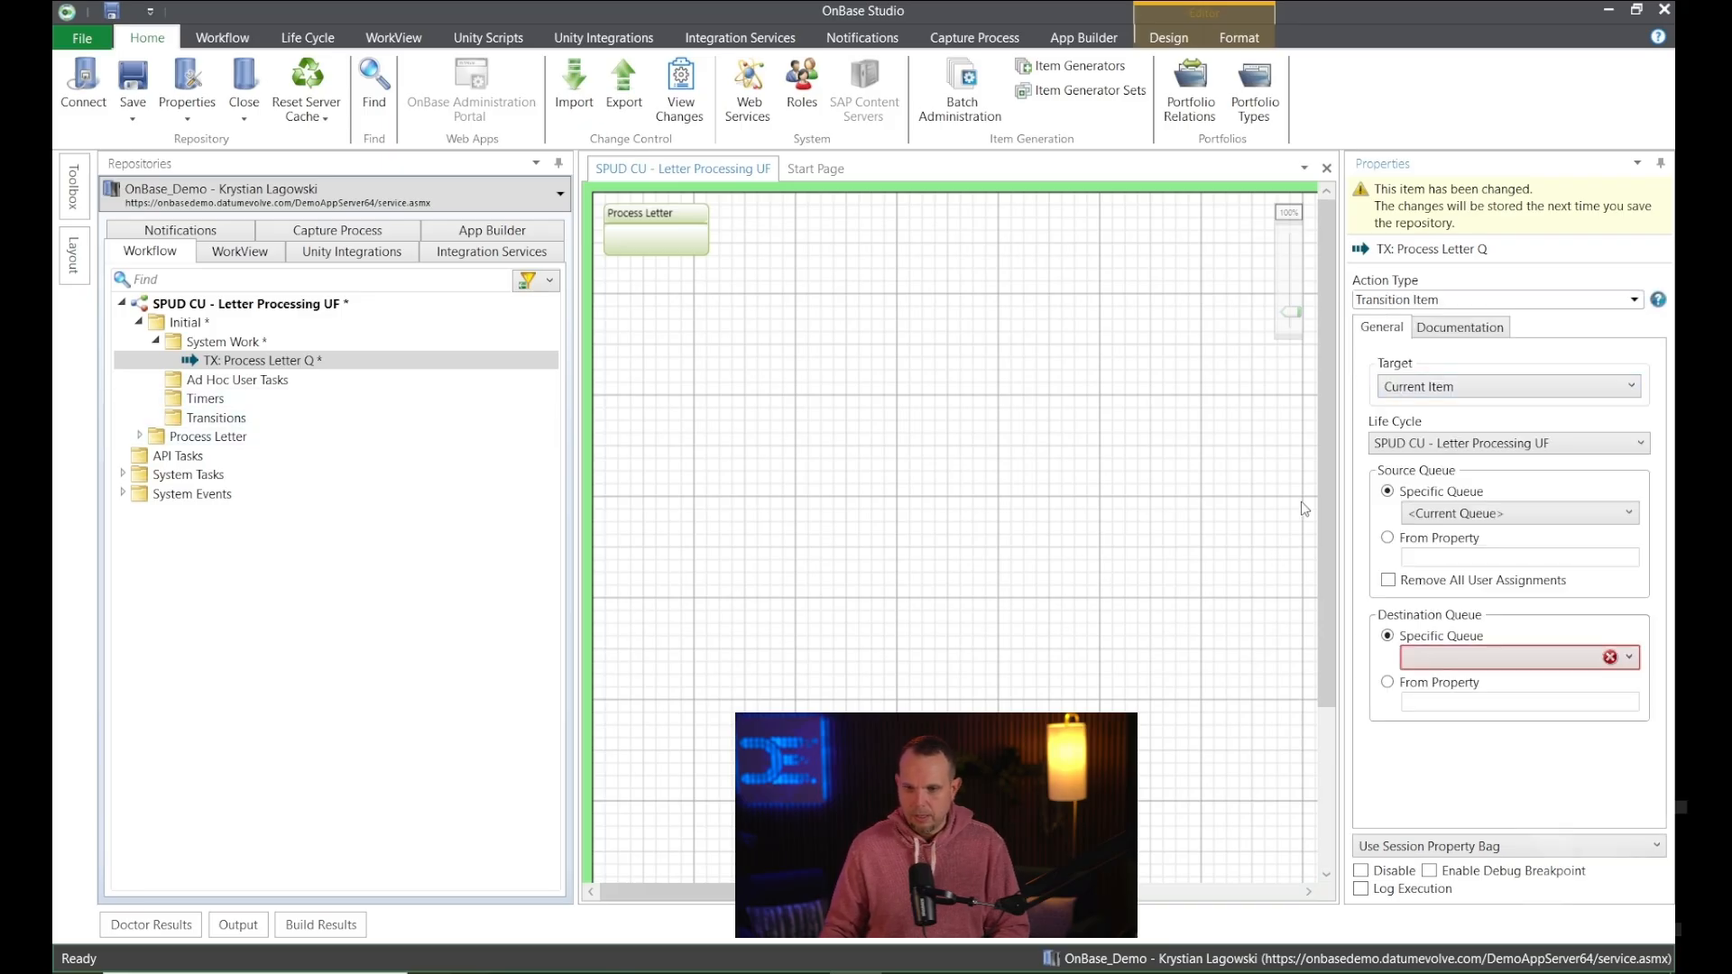
click(1456, 661)
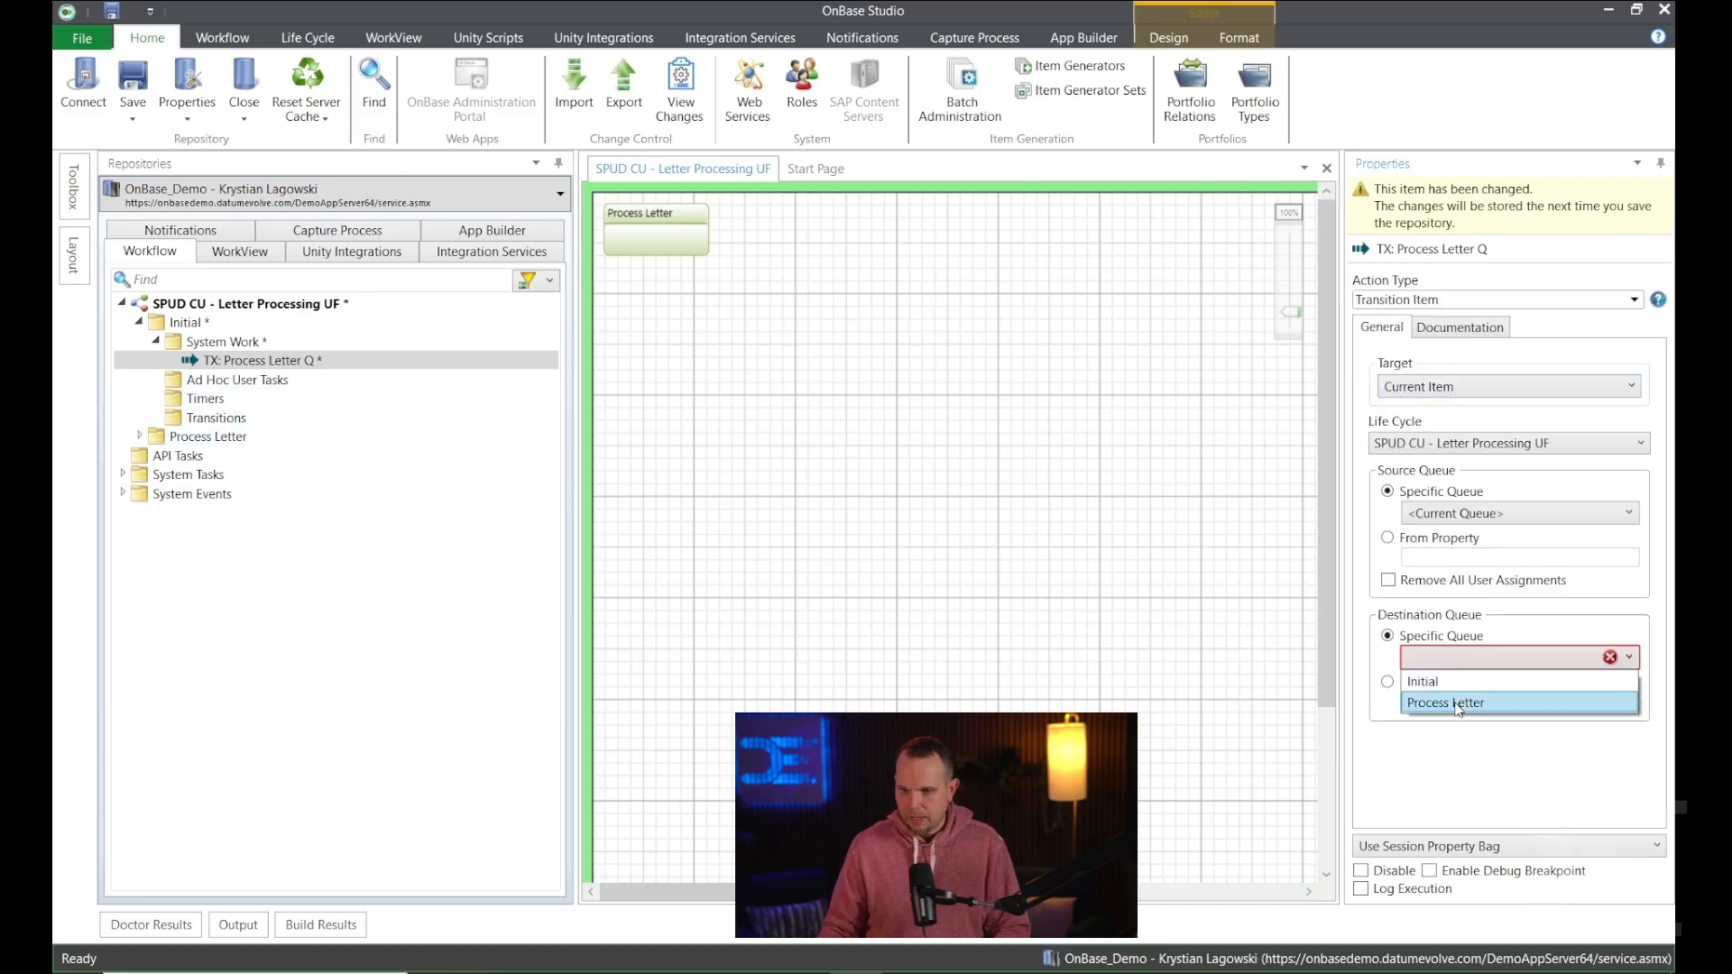
click(1455, 700)
Start a new ad hoc user task in the Process Letter queue and name it Generate Letter.
click(140, 436)
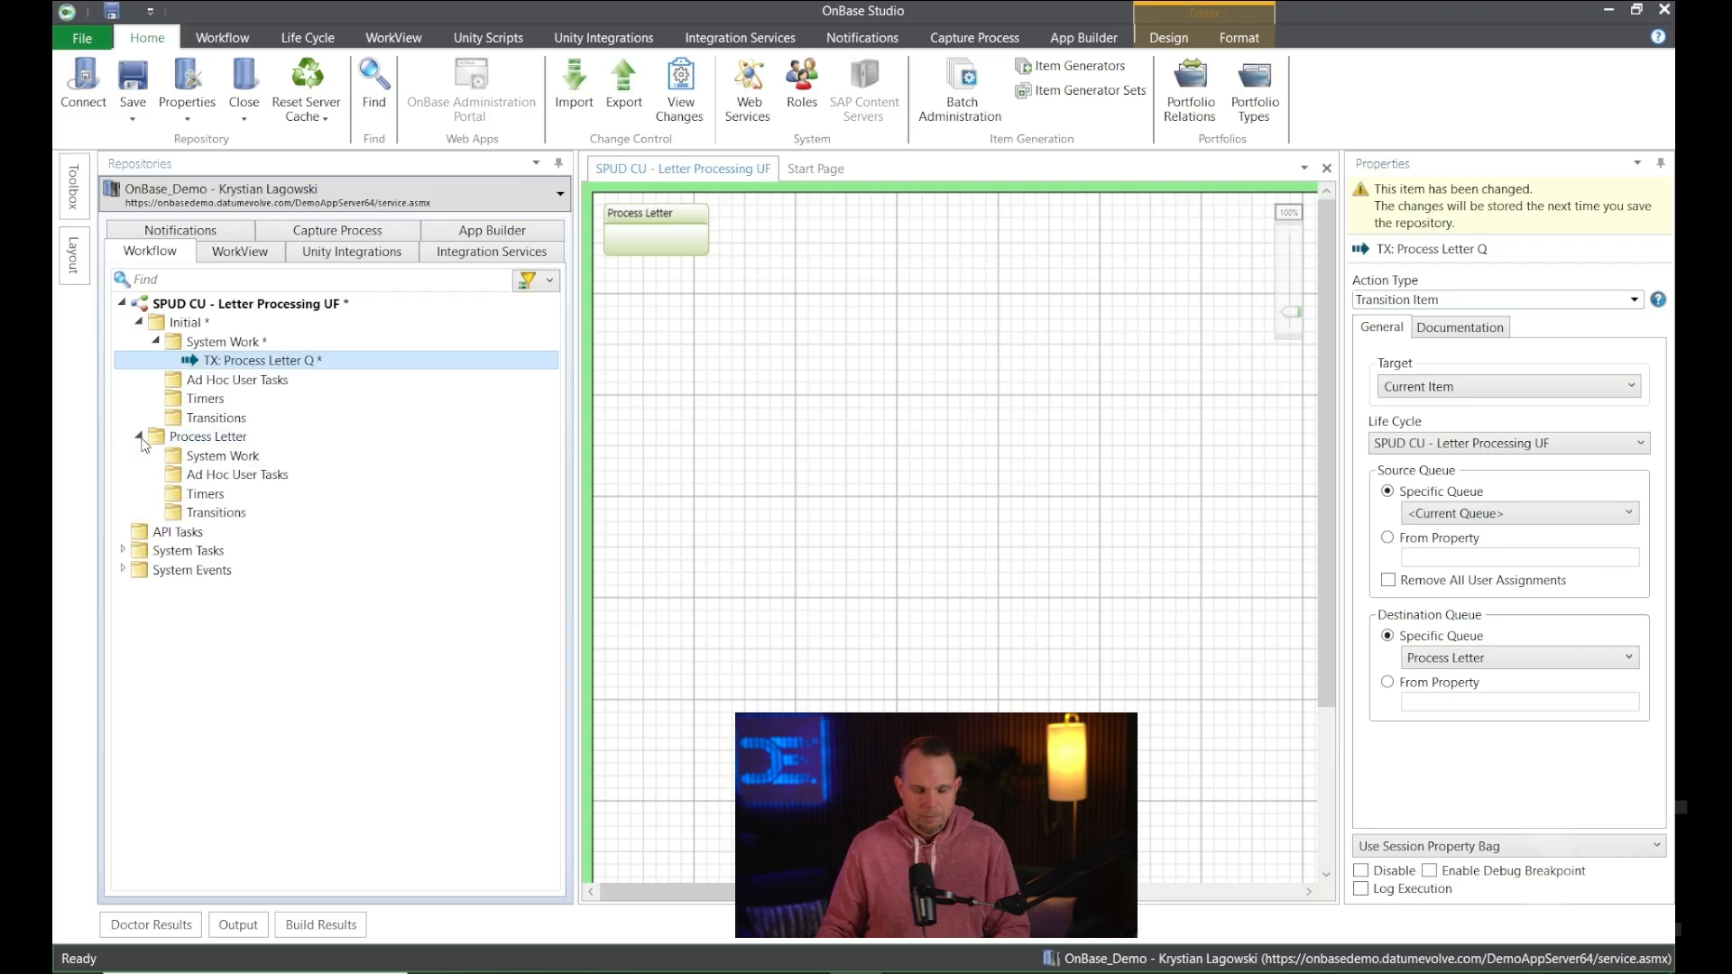
click(192, 478)
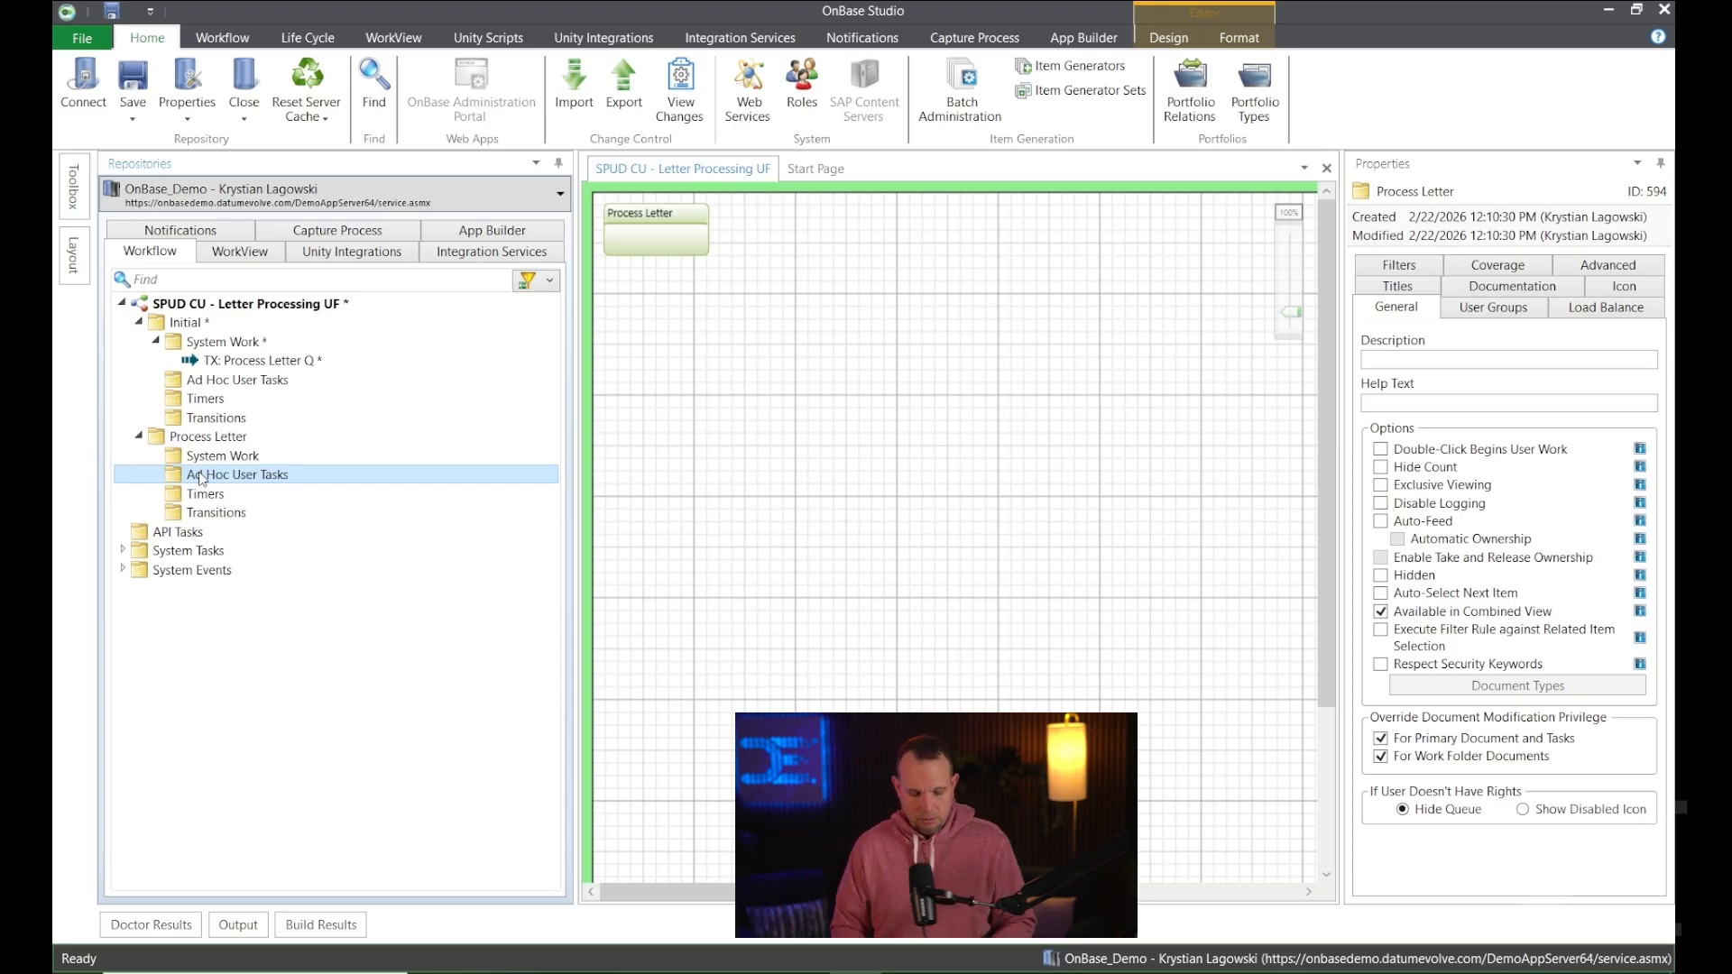
double_click(200, 479)
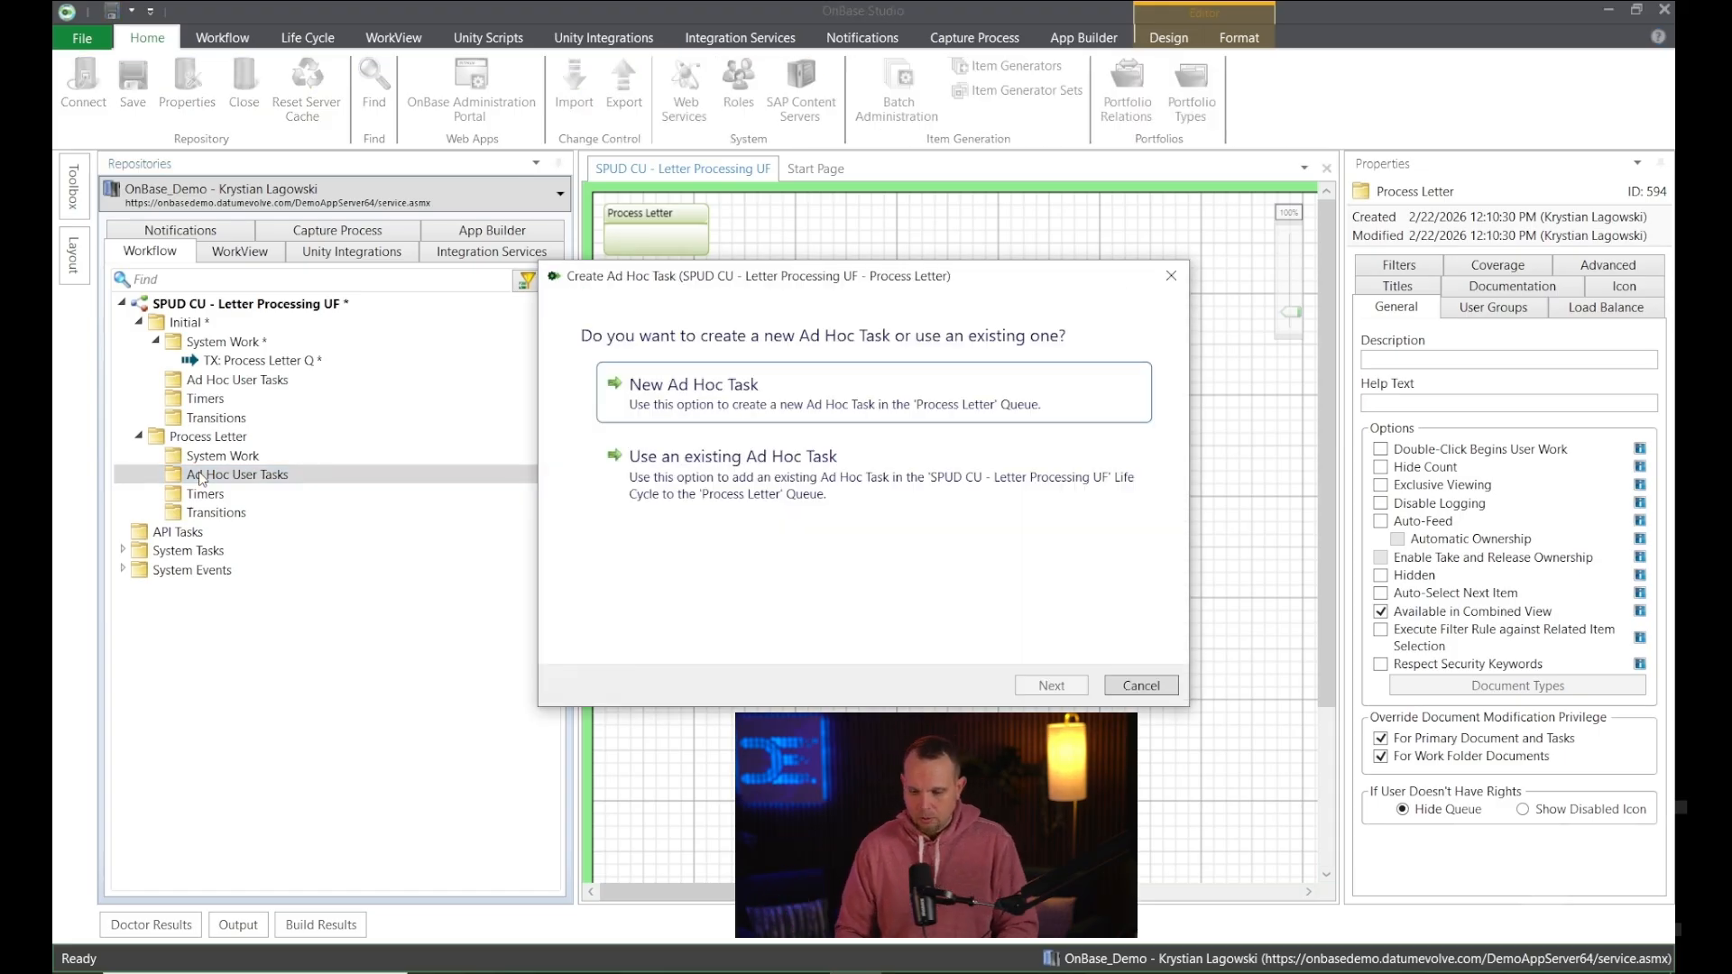
key(Return)
text(G)
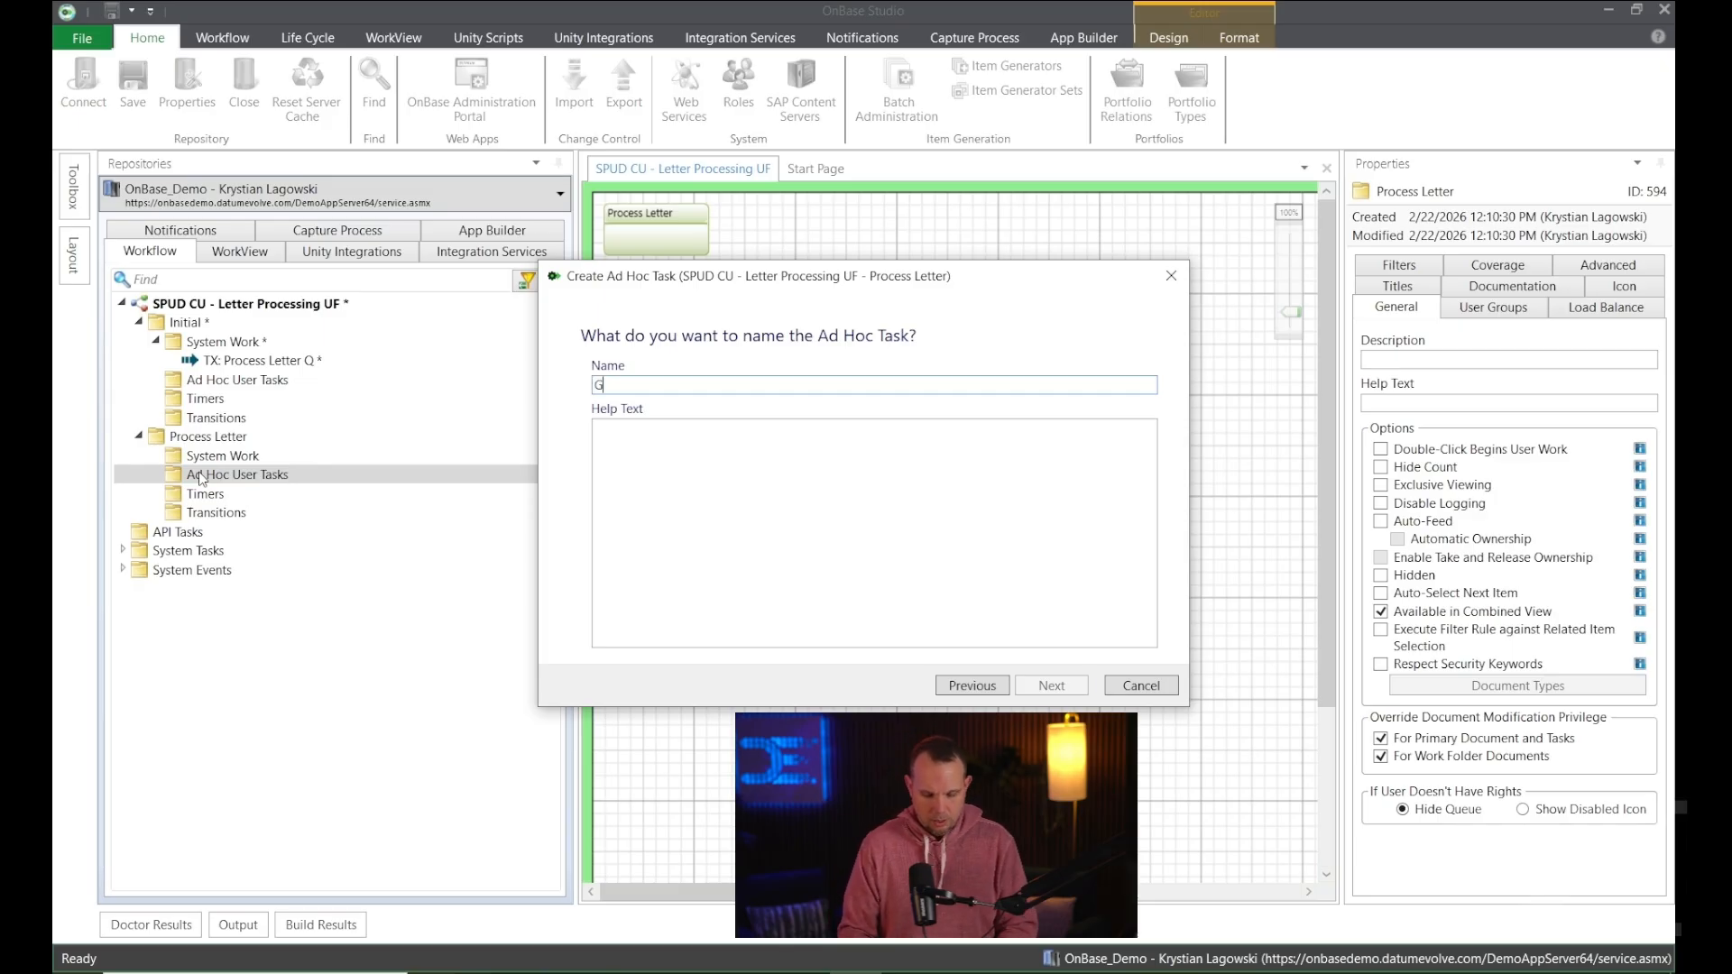
text(enerate L)
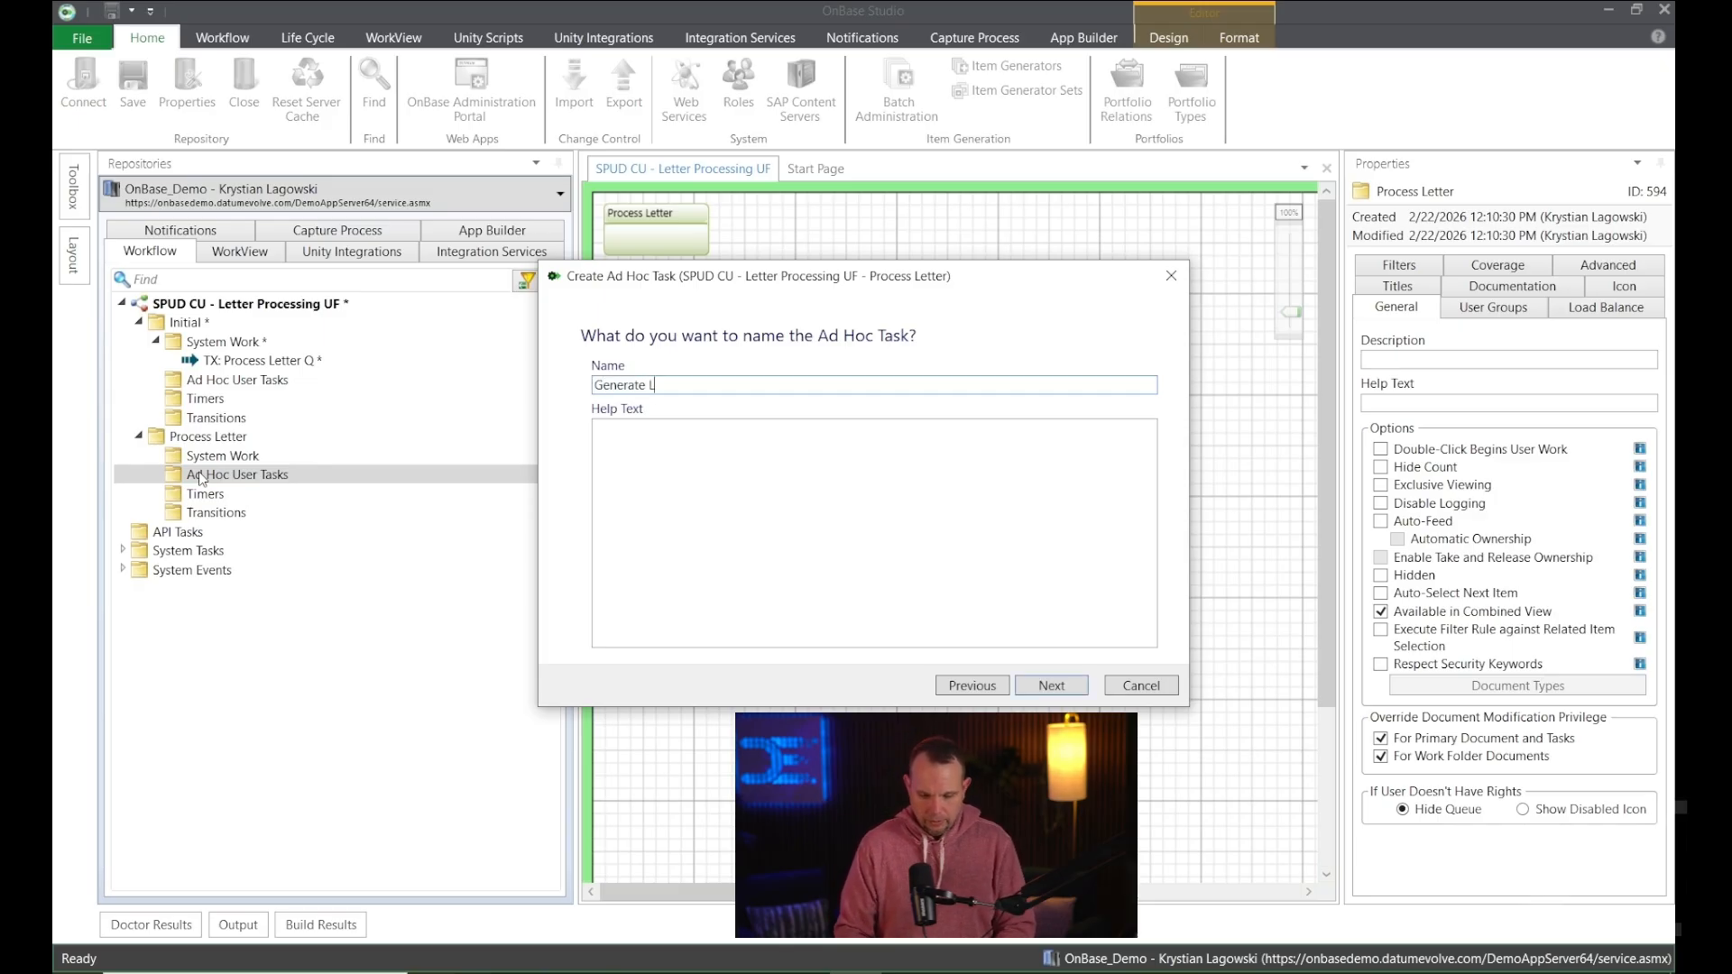
text(etter)
key(Return)
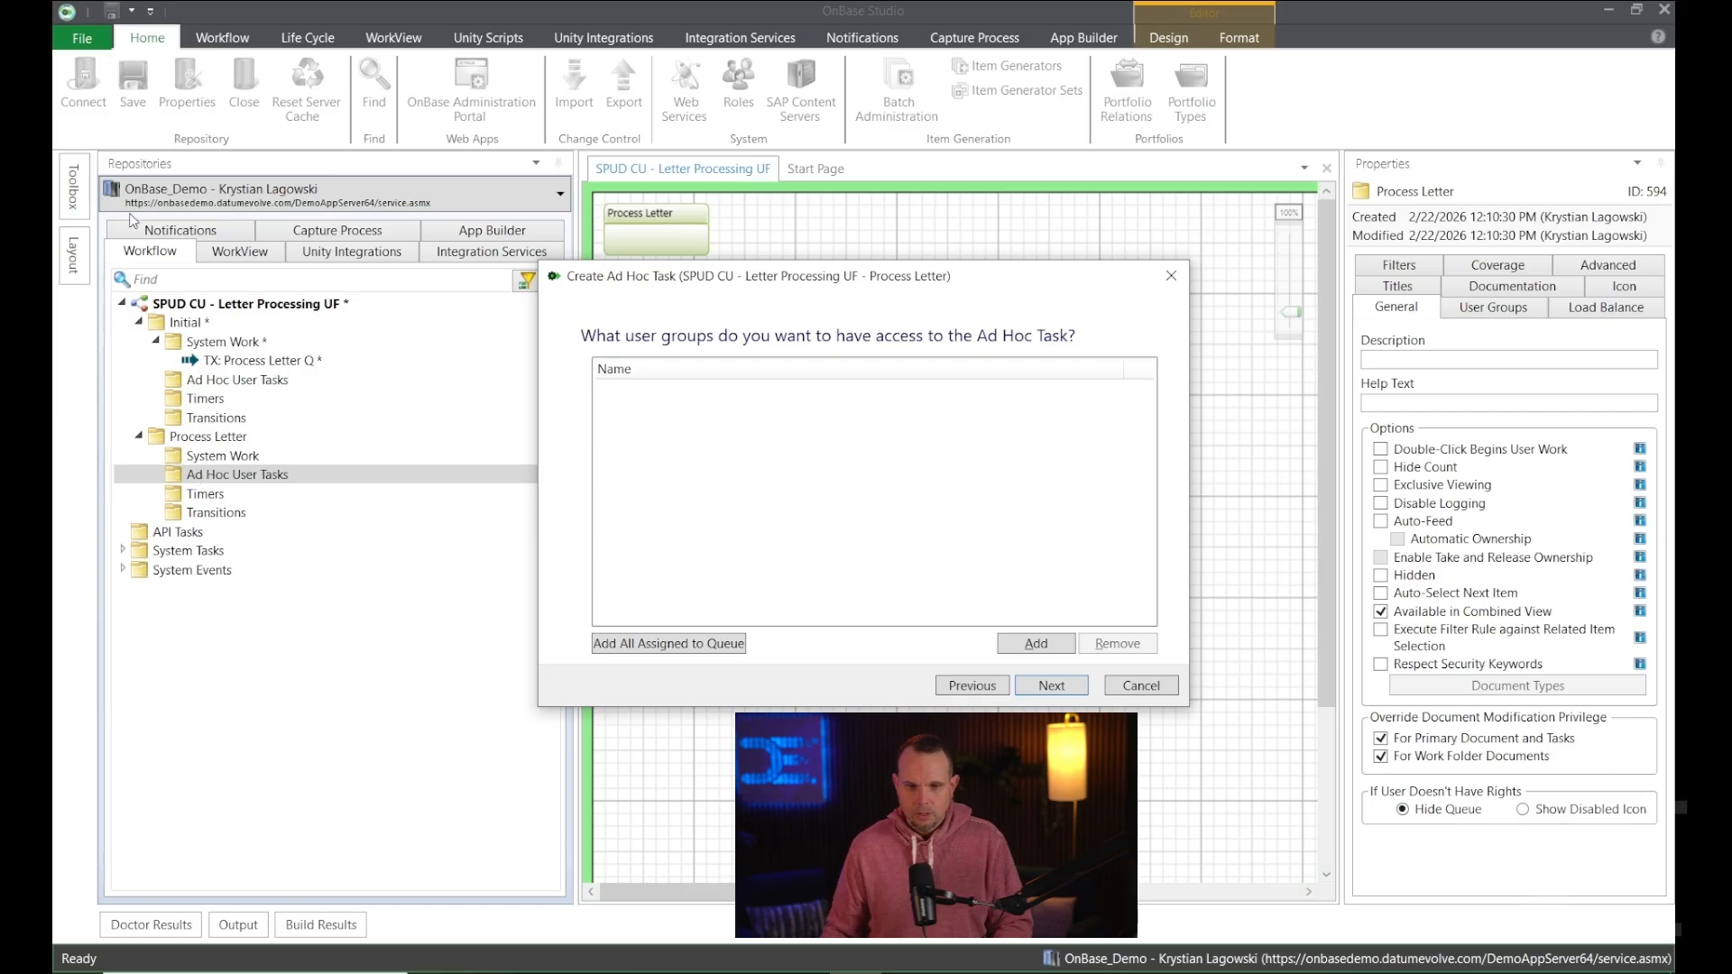
Give all user groups assigned to the queue access to the ad hoc task and finish creating it.
click(689, 643)
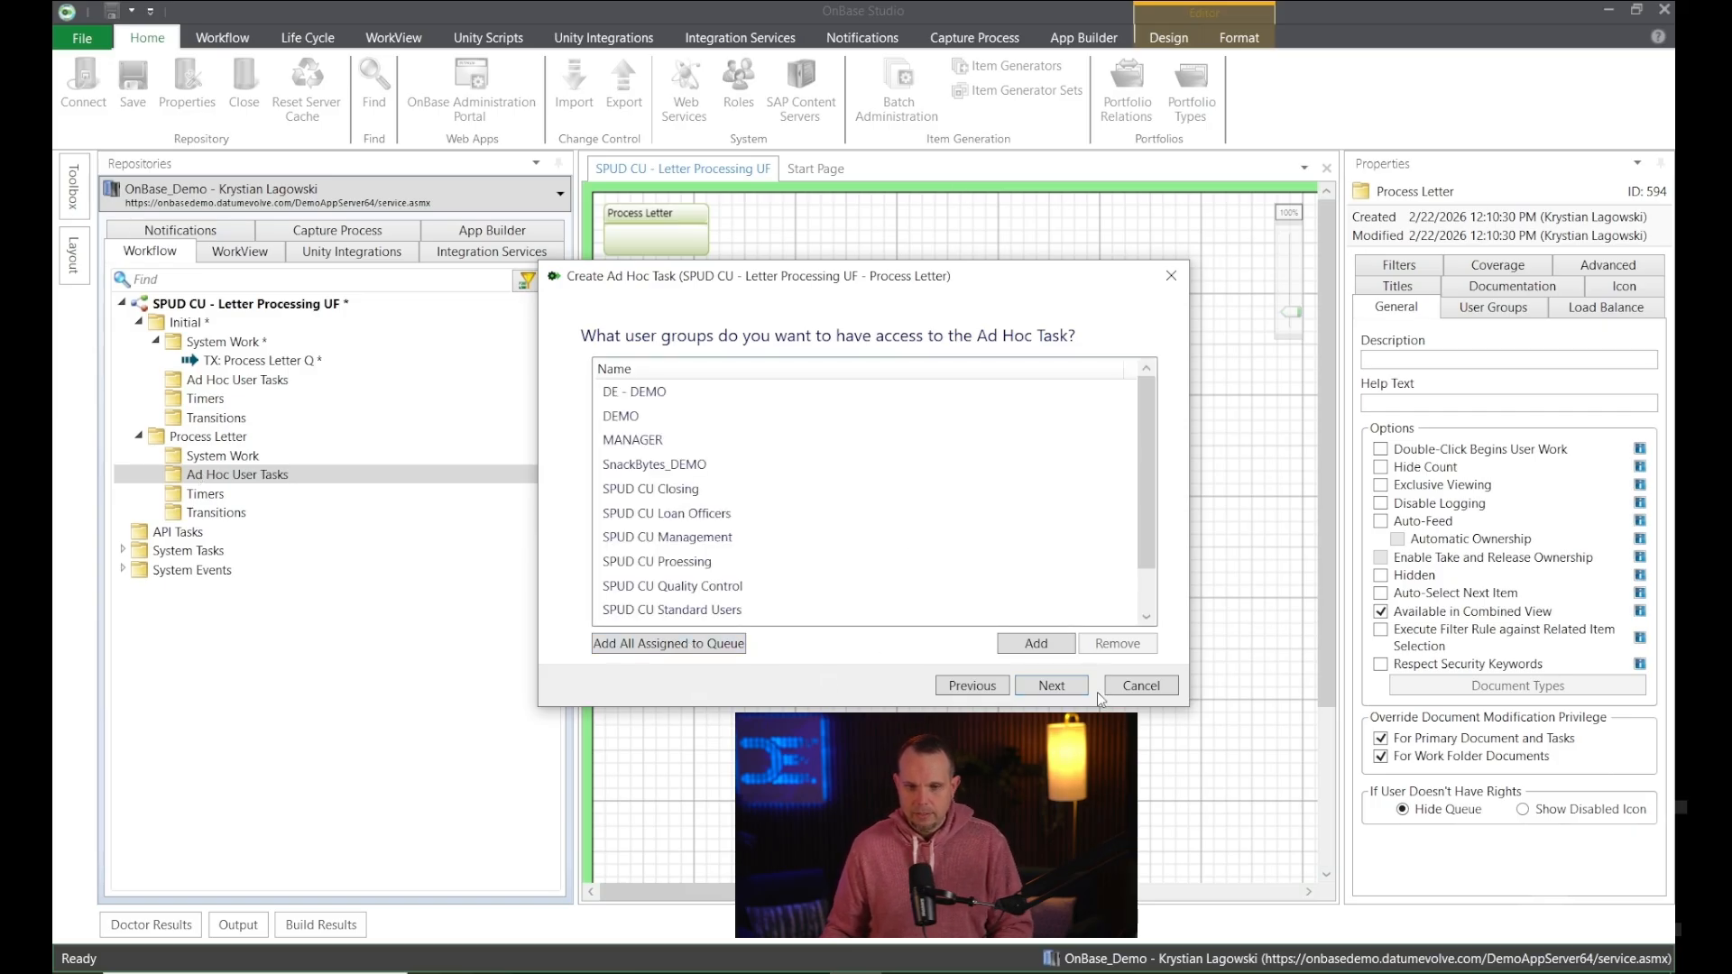
click(1052, 686)
click(1080, 688)
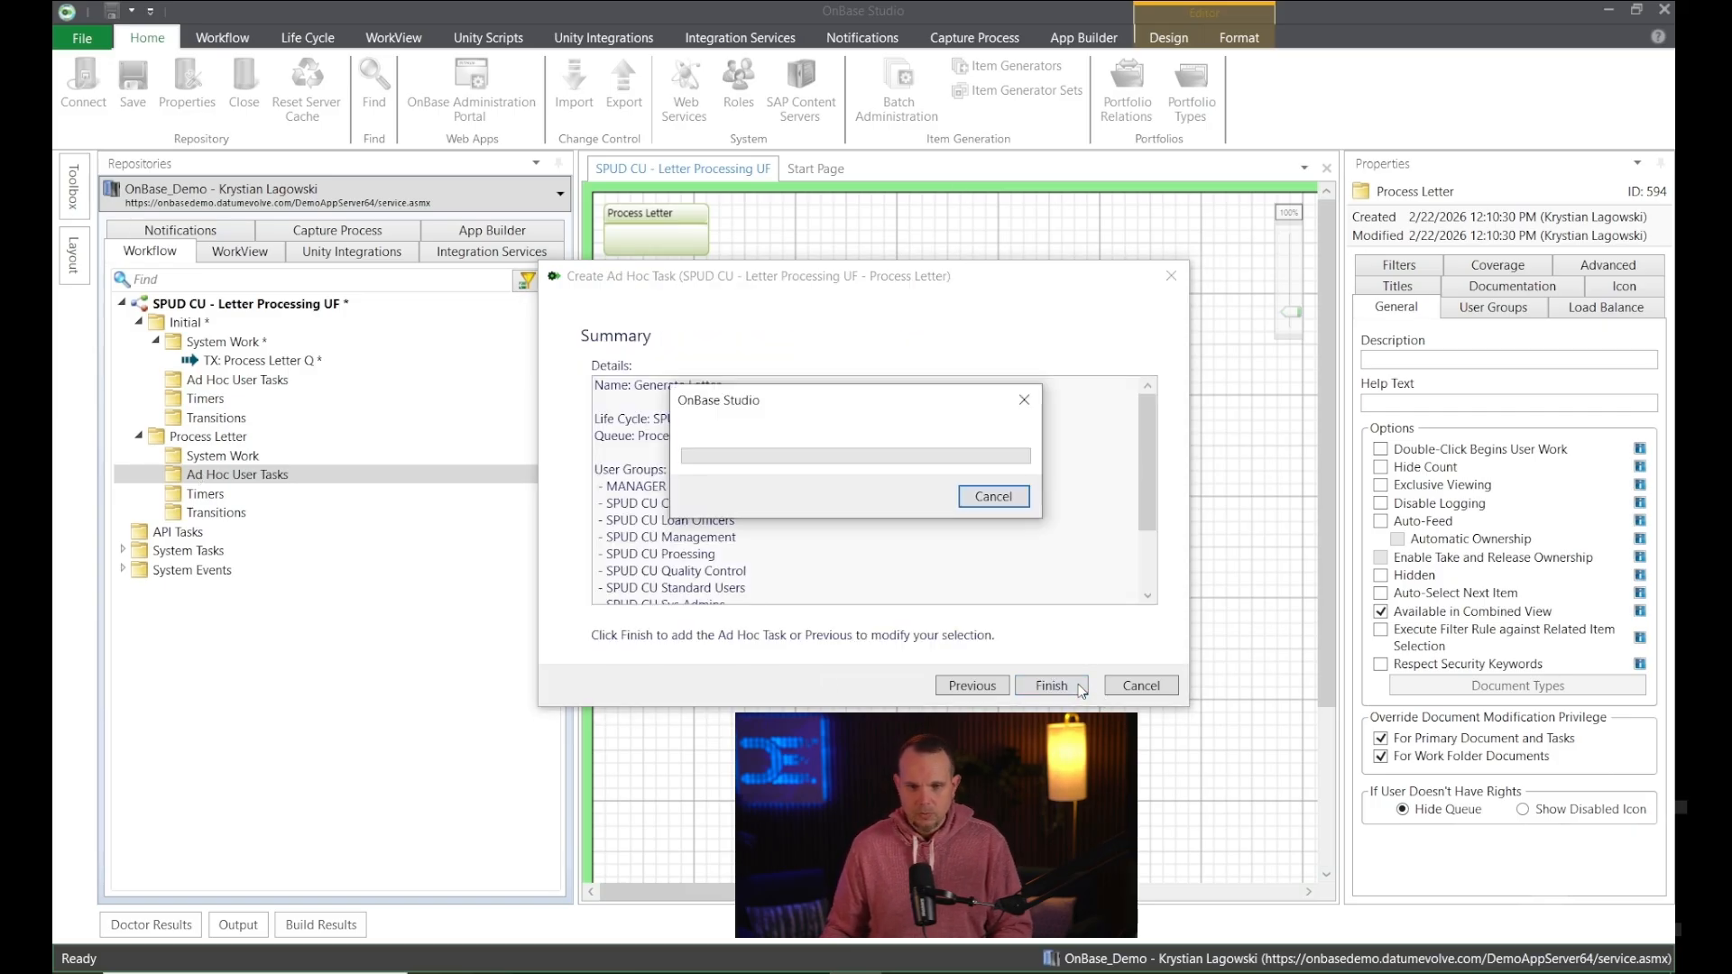
Set the propLetterTemplate action's value under Generate Letter to the Letter Template keyword, using the scoped property bag.
click(222, 499)
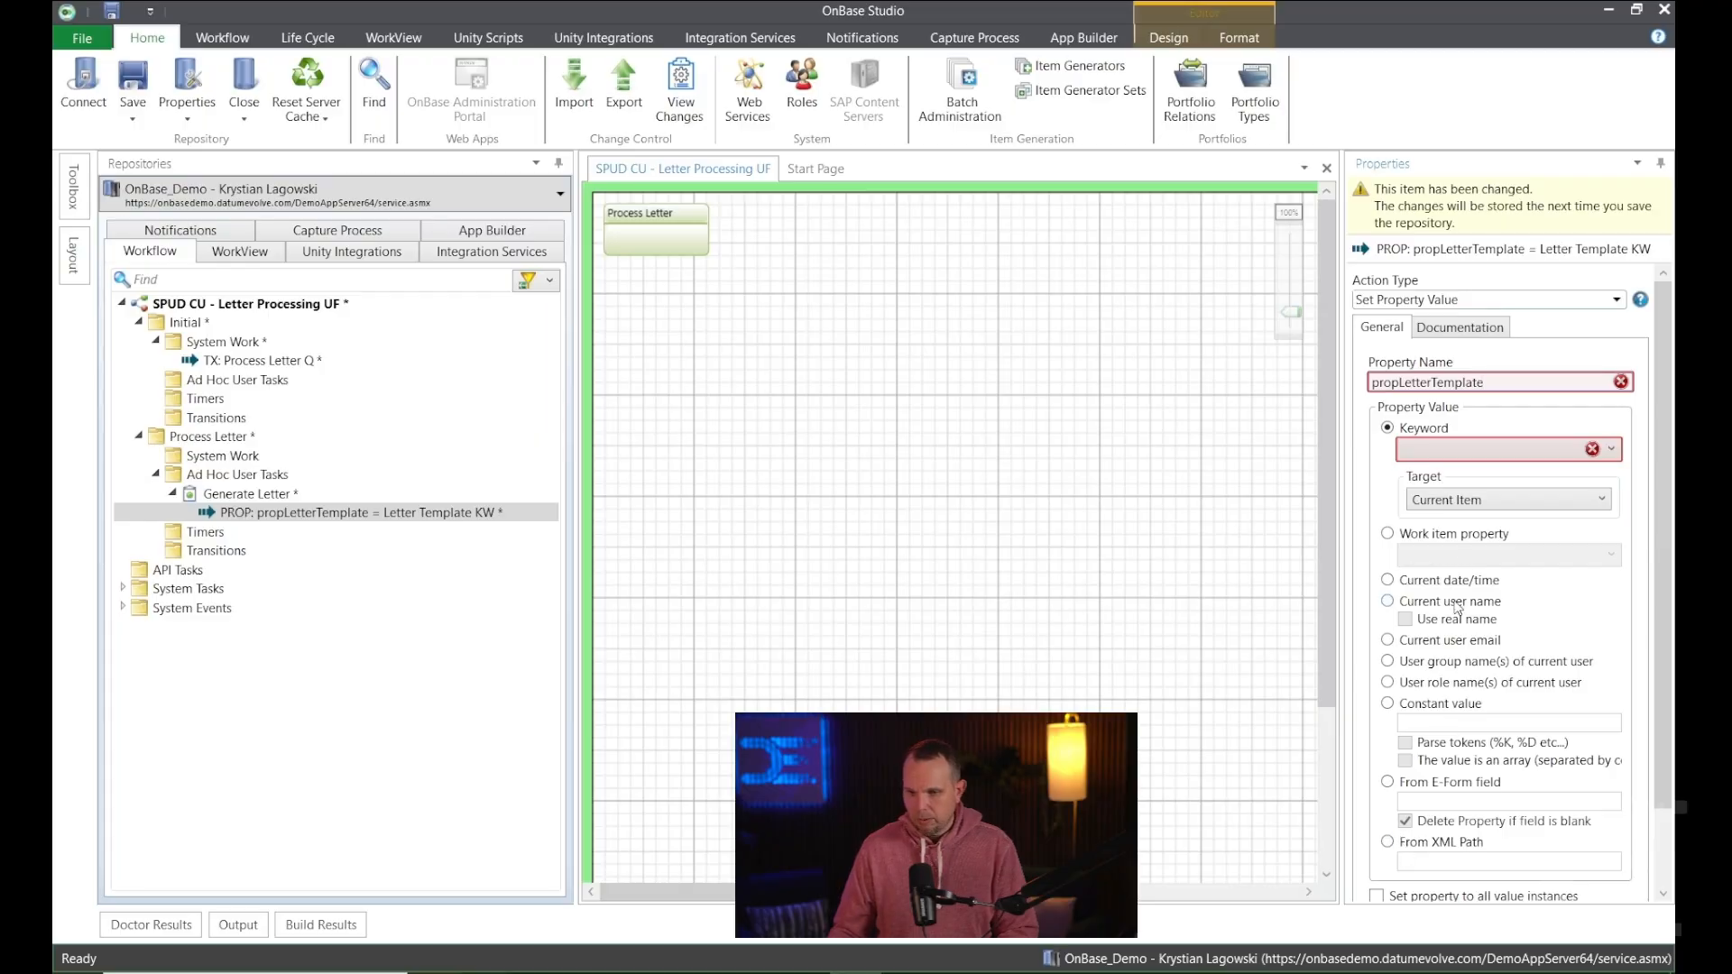
click(1461, 451)
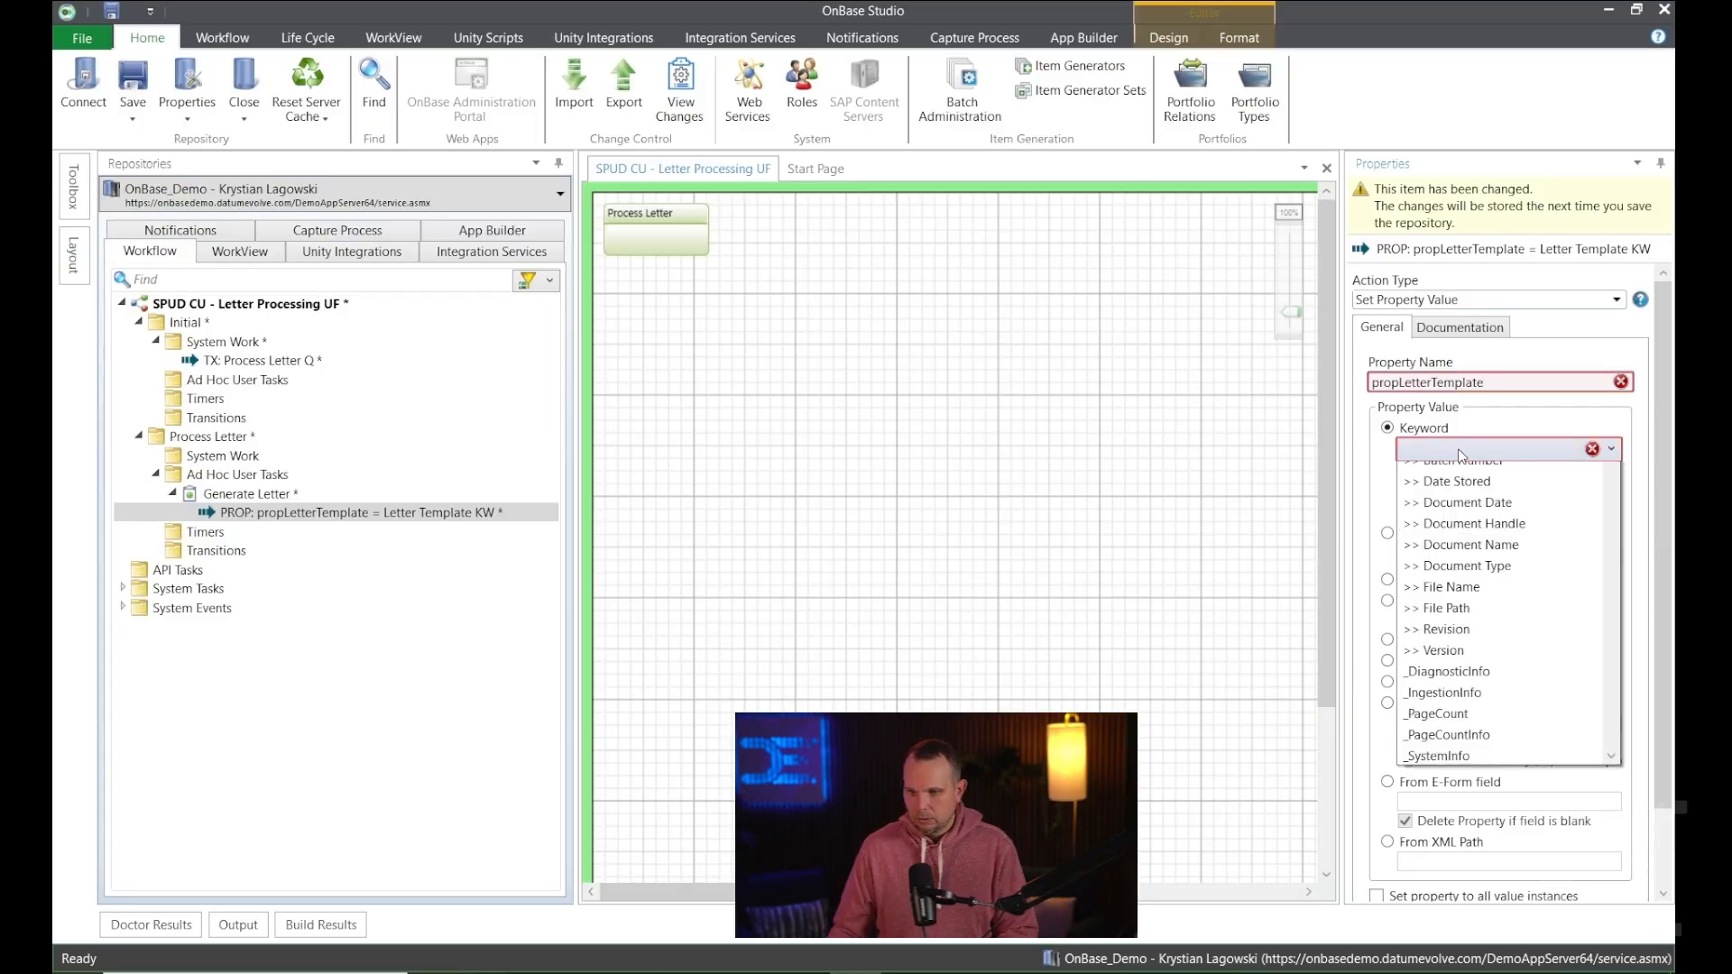
scroll(1464, 455, down, 2)
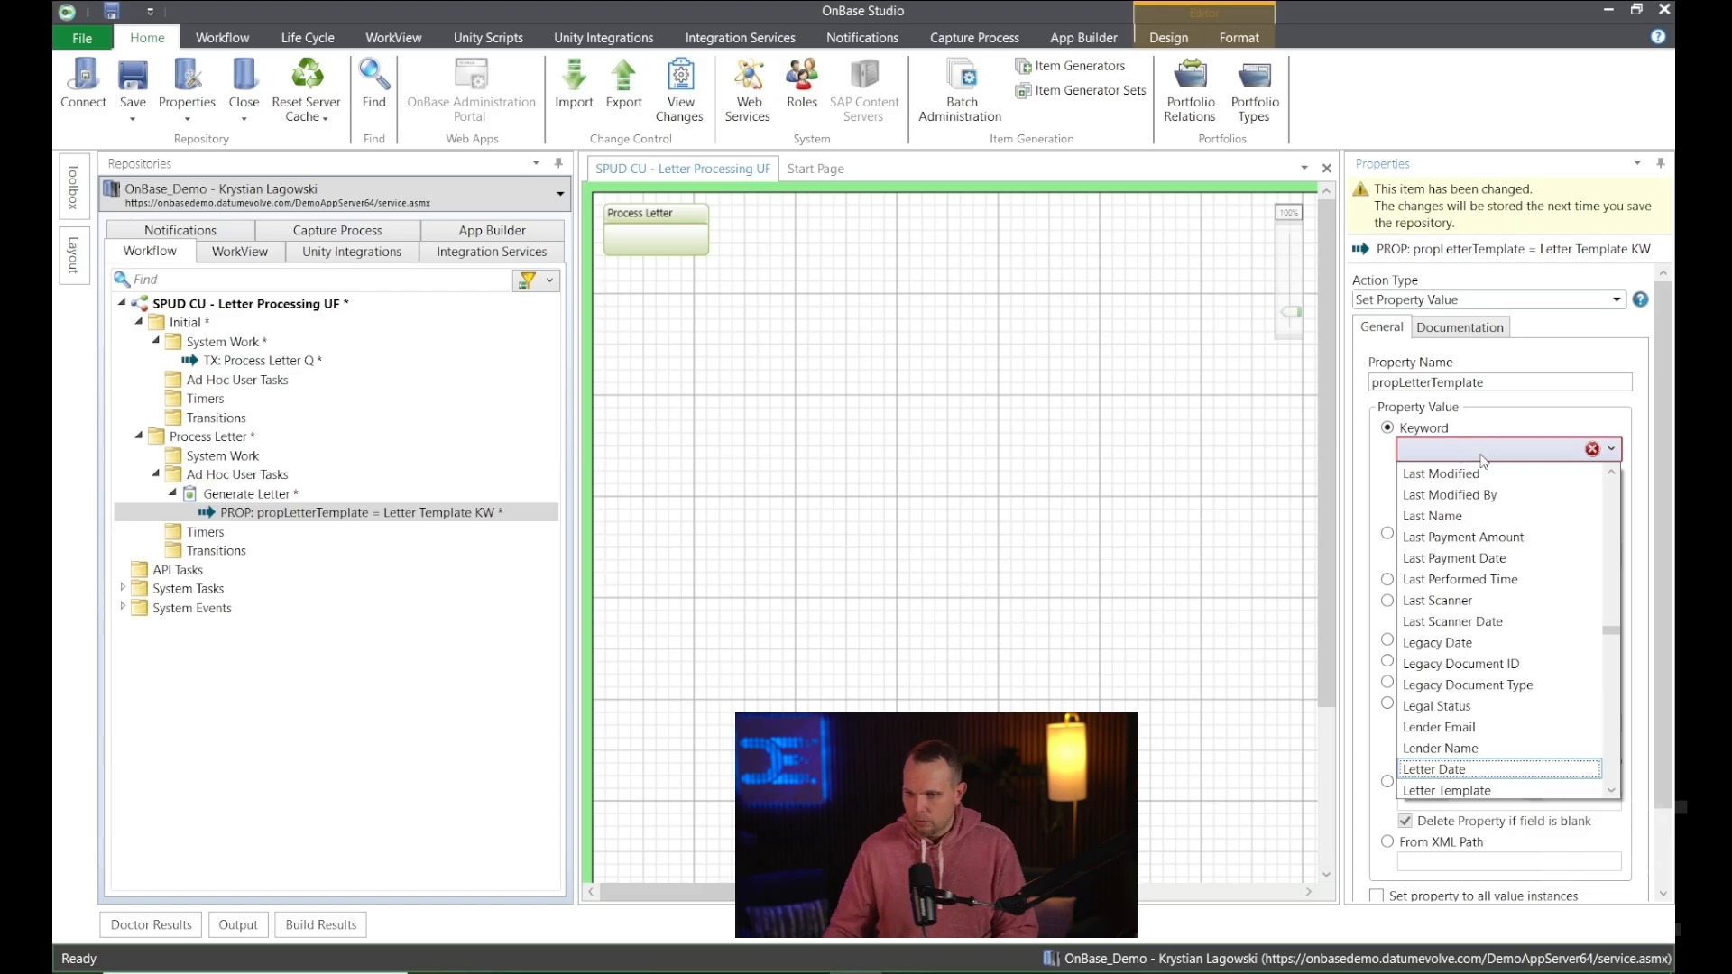
scroll(1472, 738, down, 1)
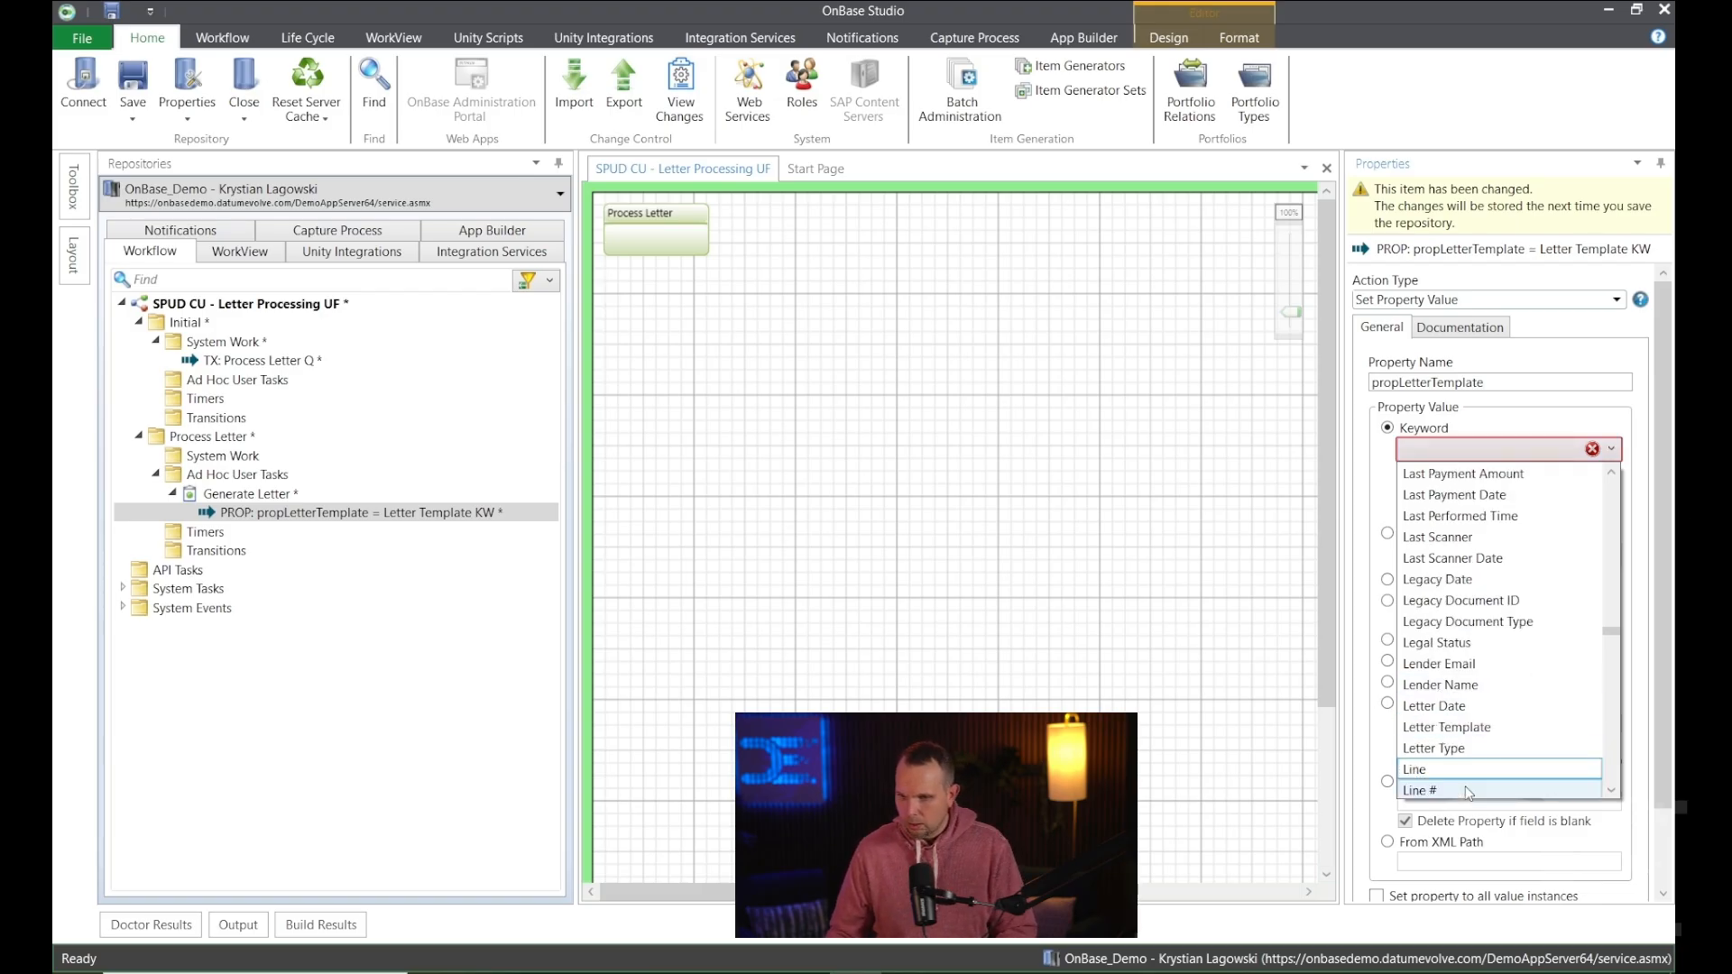
click(1471, 729)
scroll(1560, 561, down, 1)
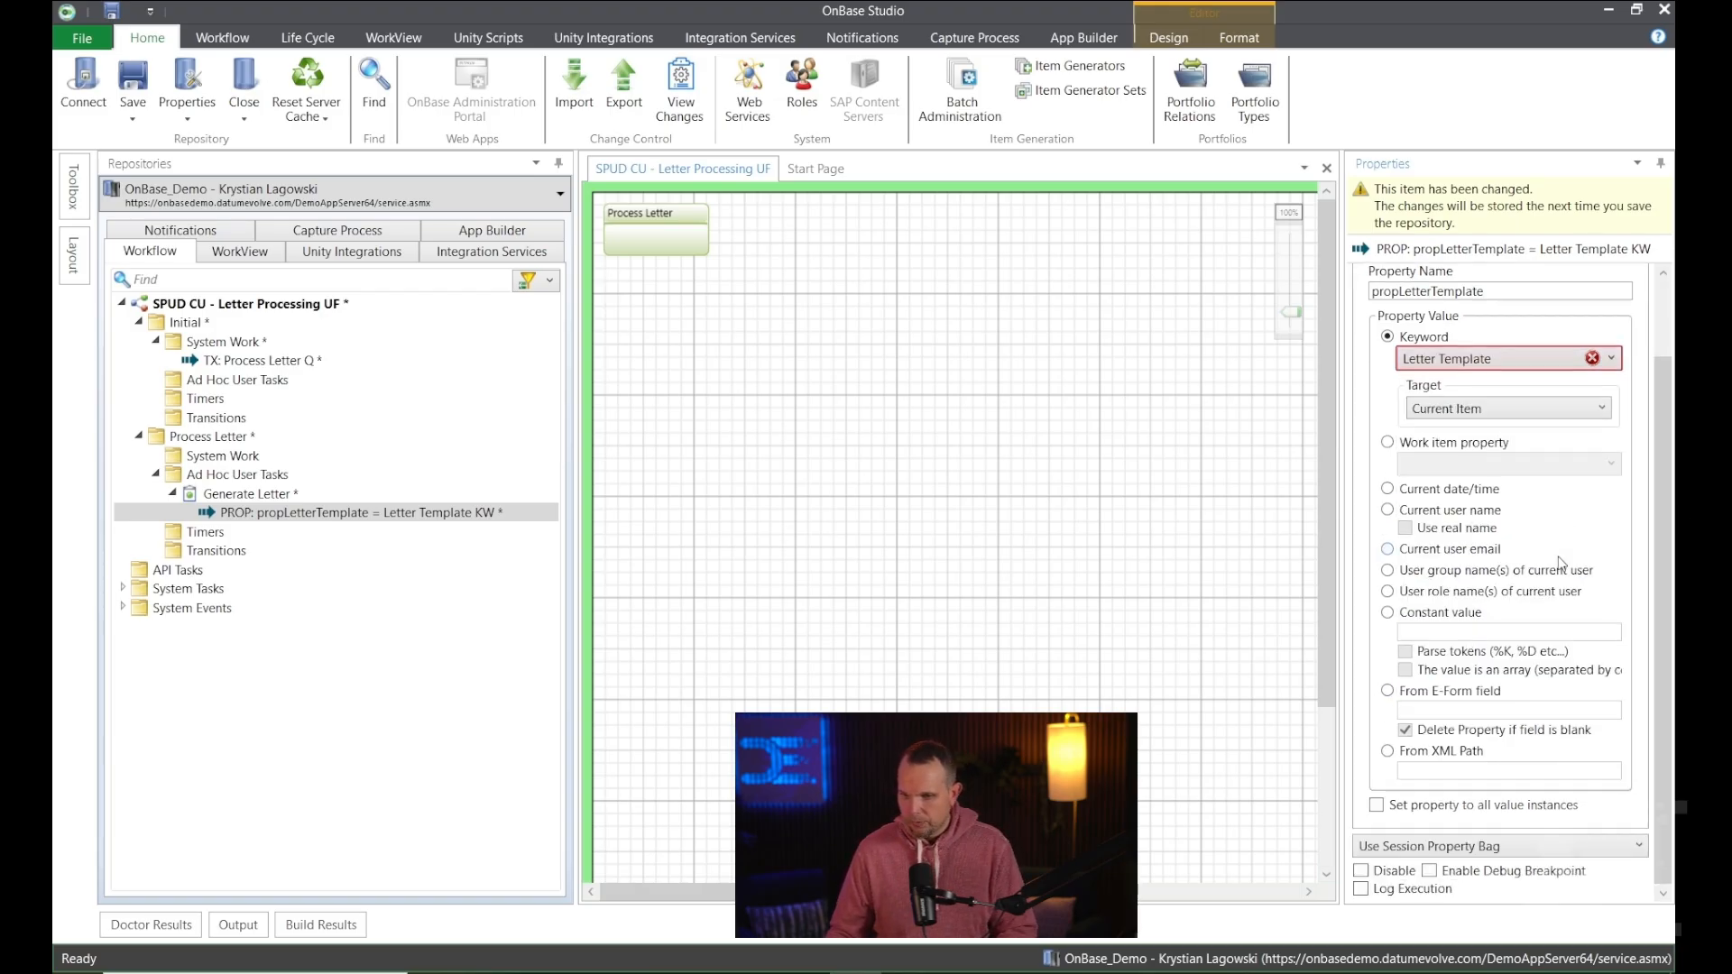
click(1449, 846)
click(1435, 756)
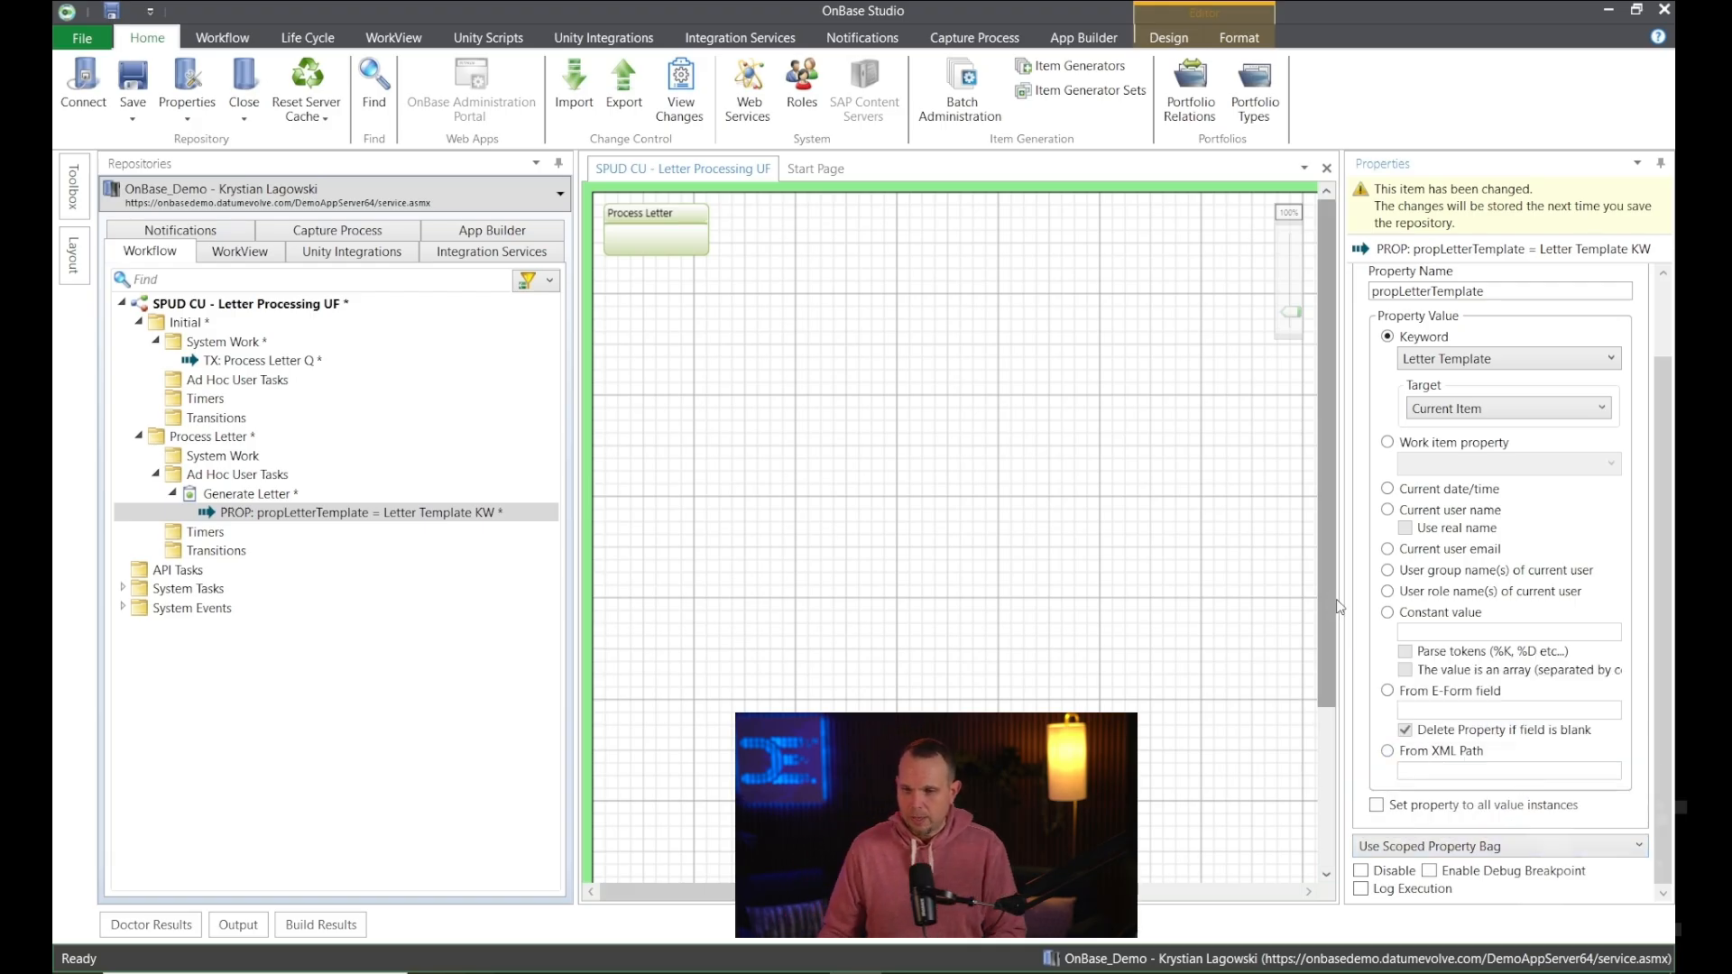
Add an action named "DOC: Create Letter" to the Generate Letter task.
click(248, 494)
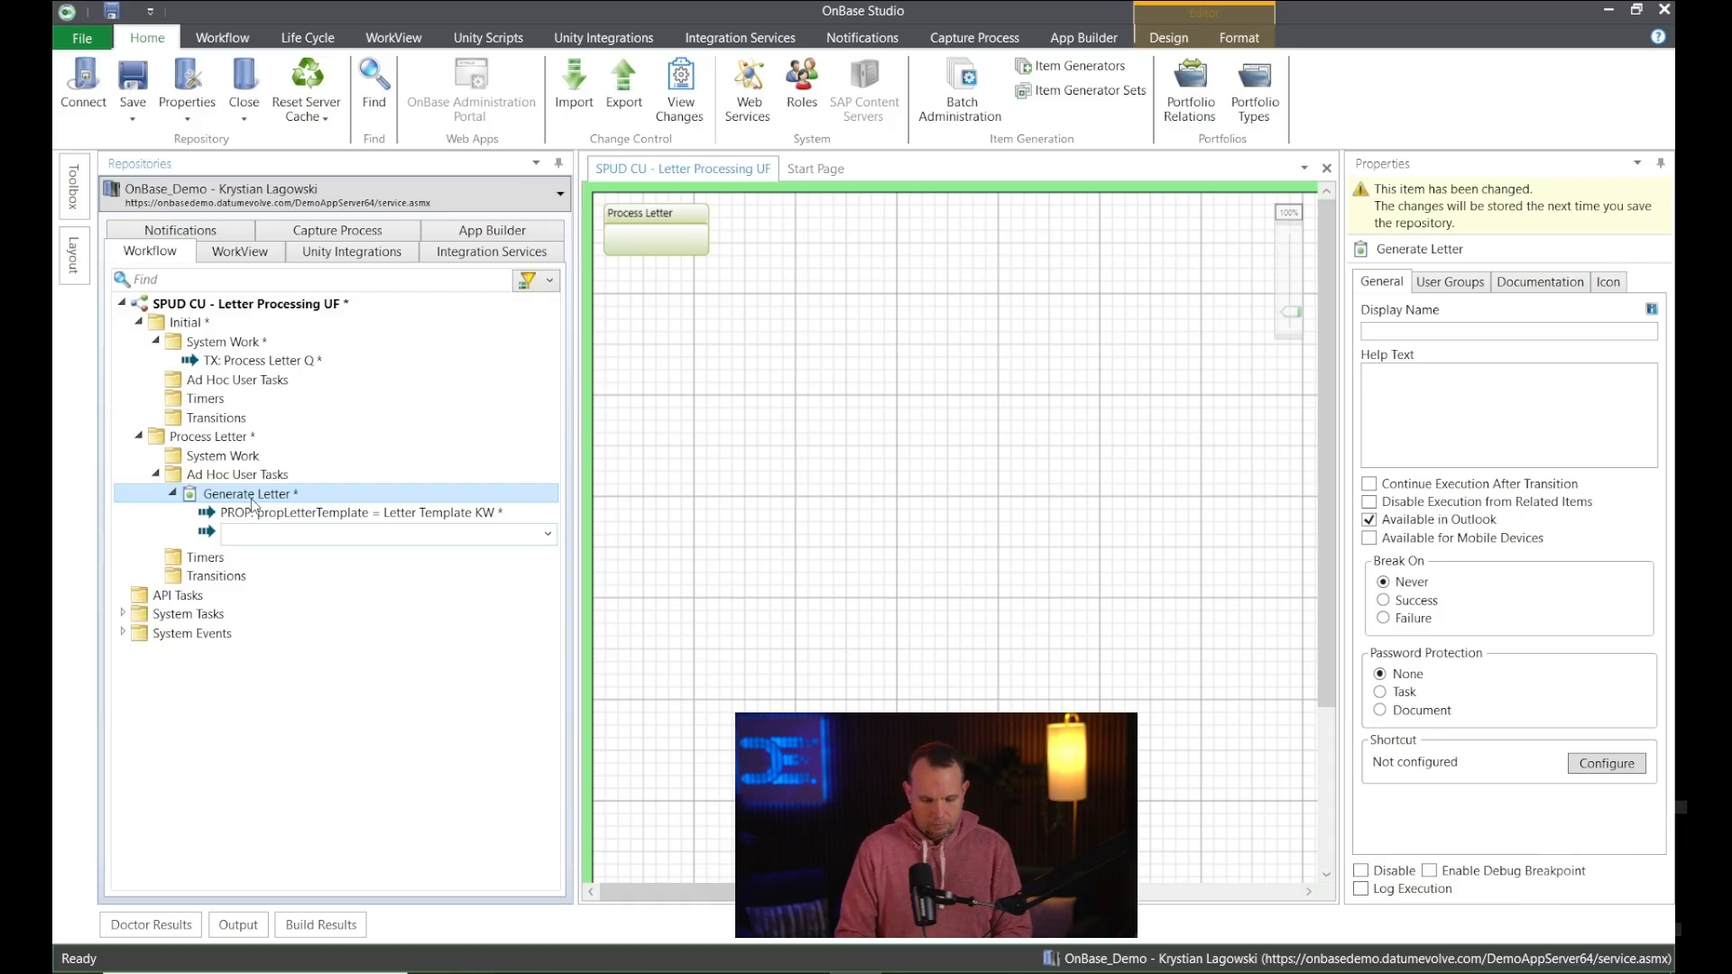
text(DOC: Create Let)
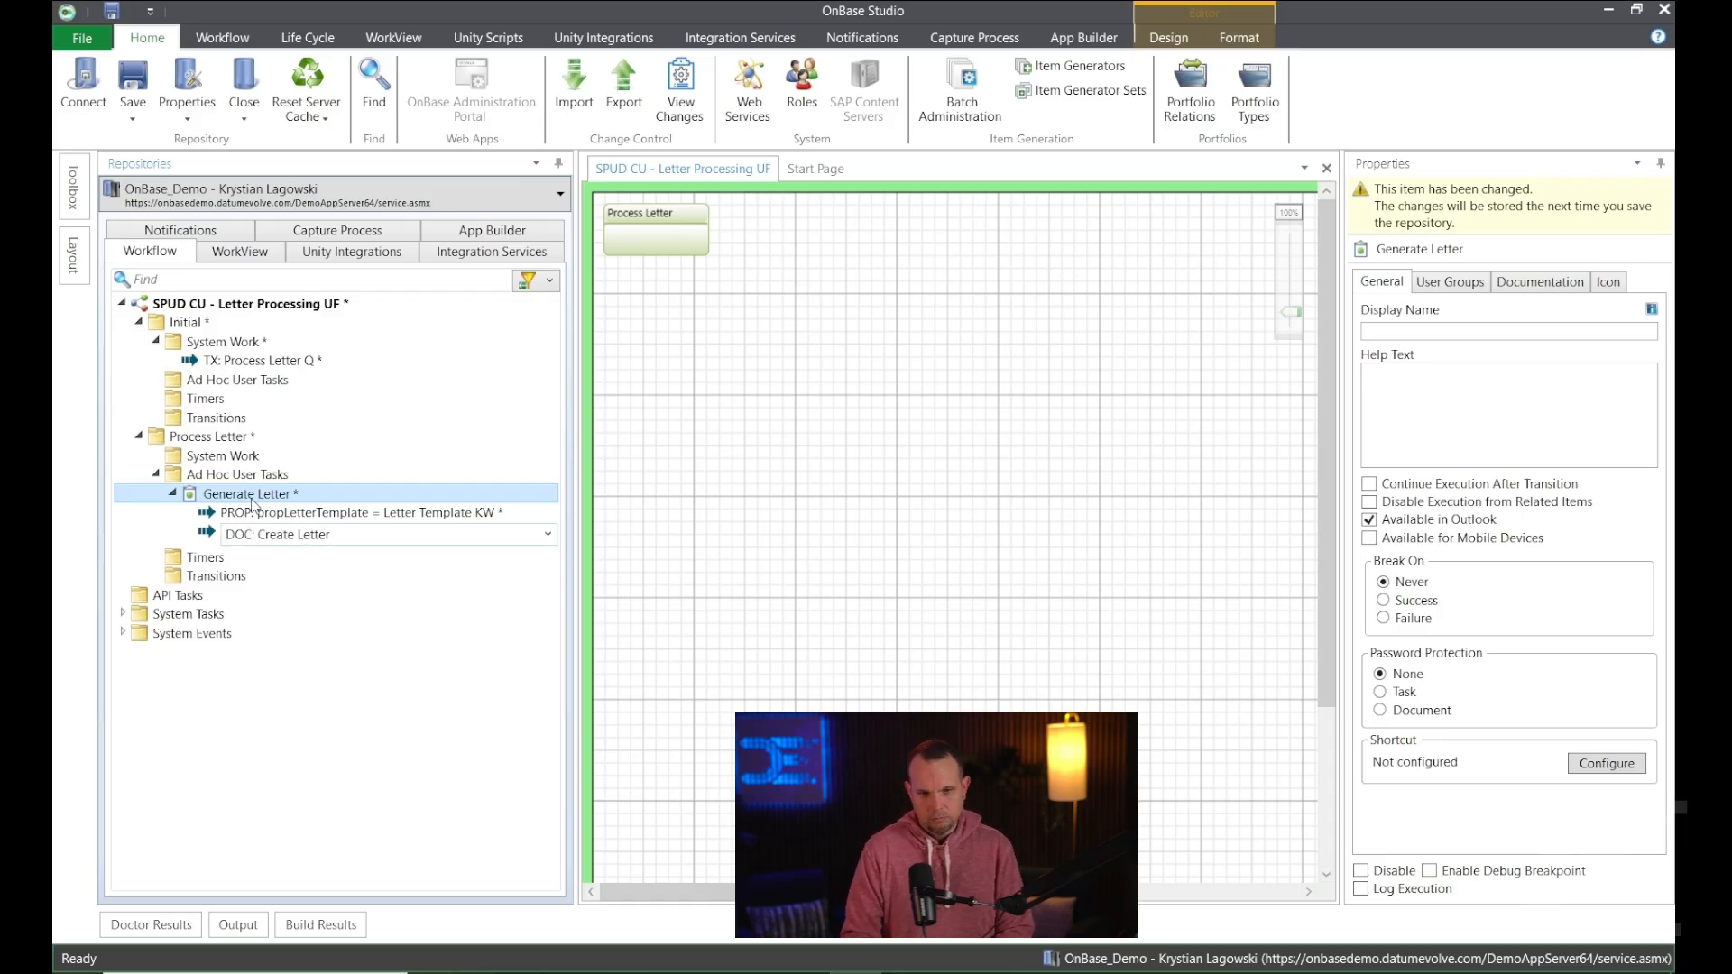
text(ter)
key(Return)
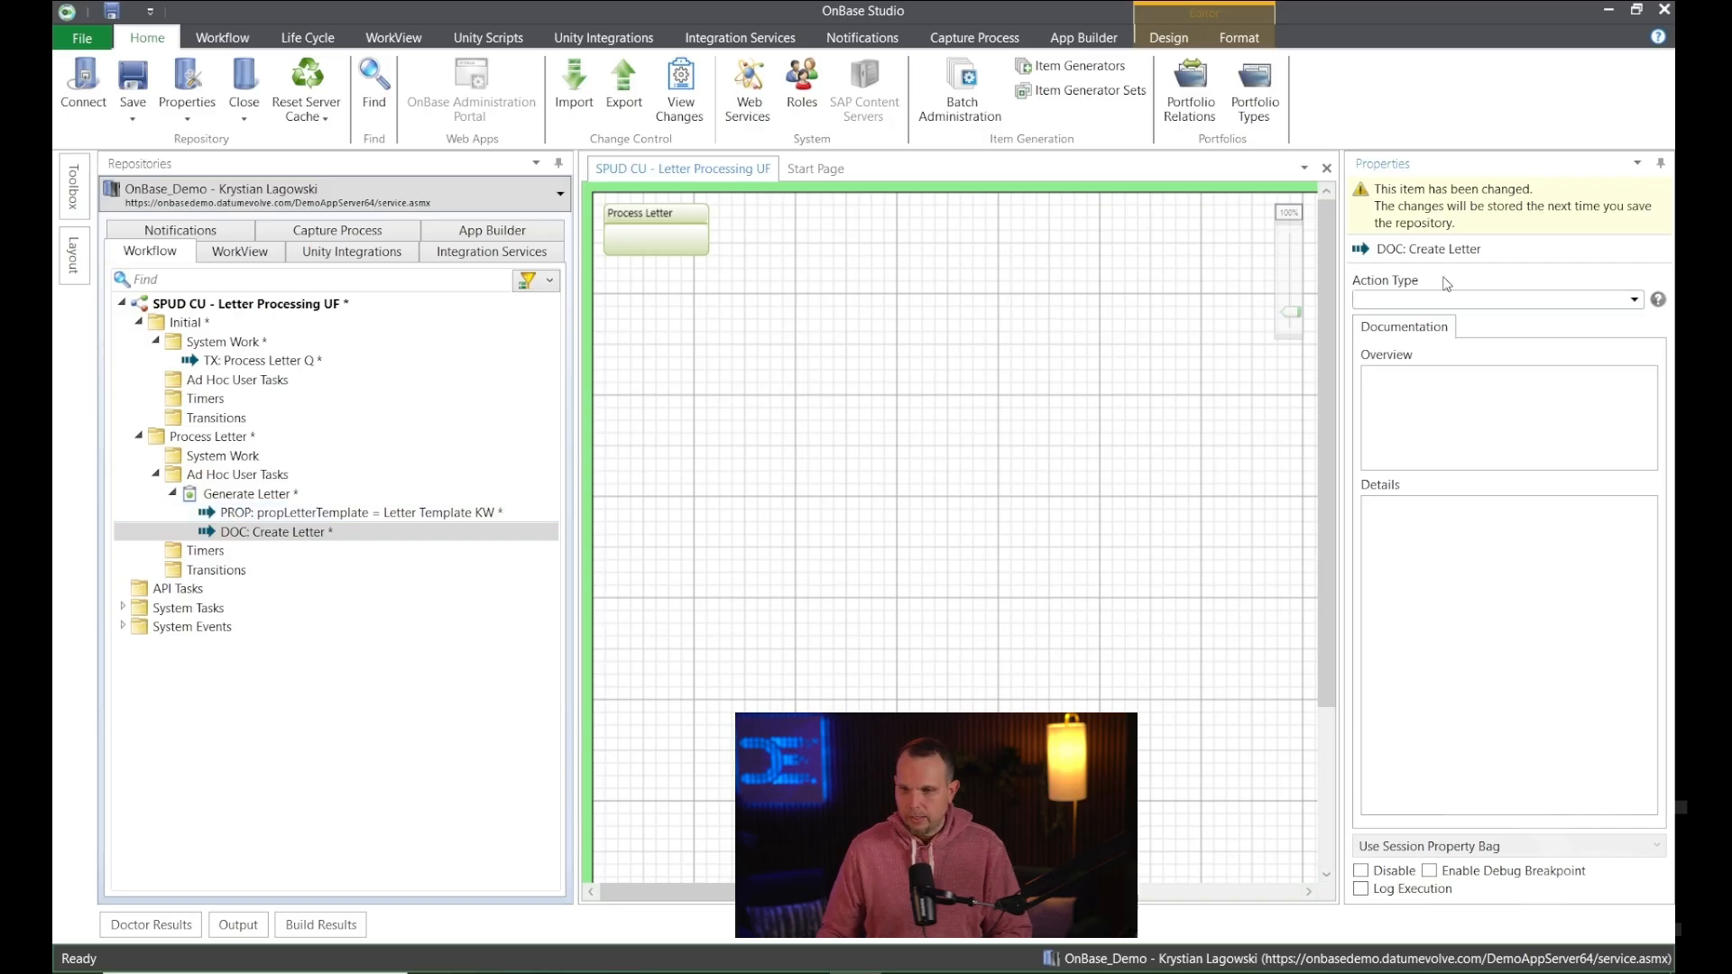
Set the action type of DOC: Create Letter to Compose Document.
text(create)
text(comp)
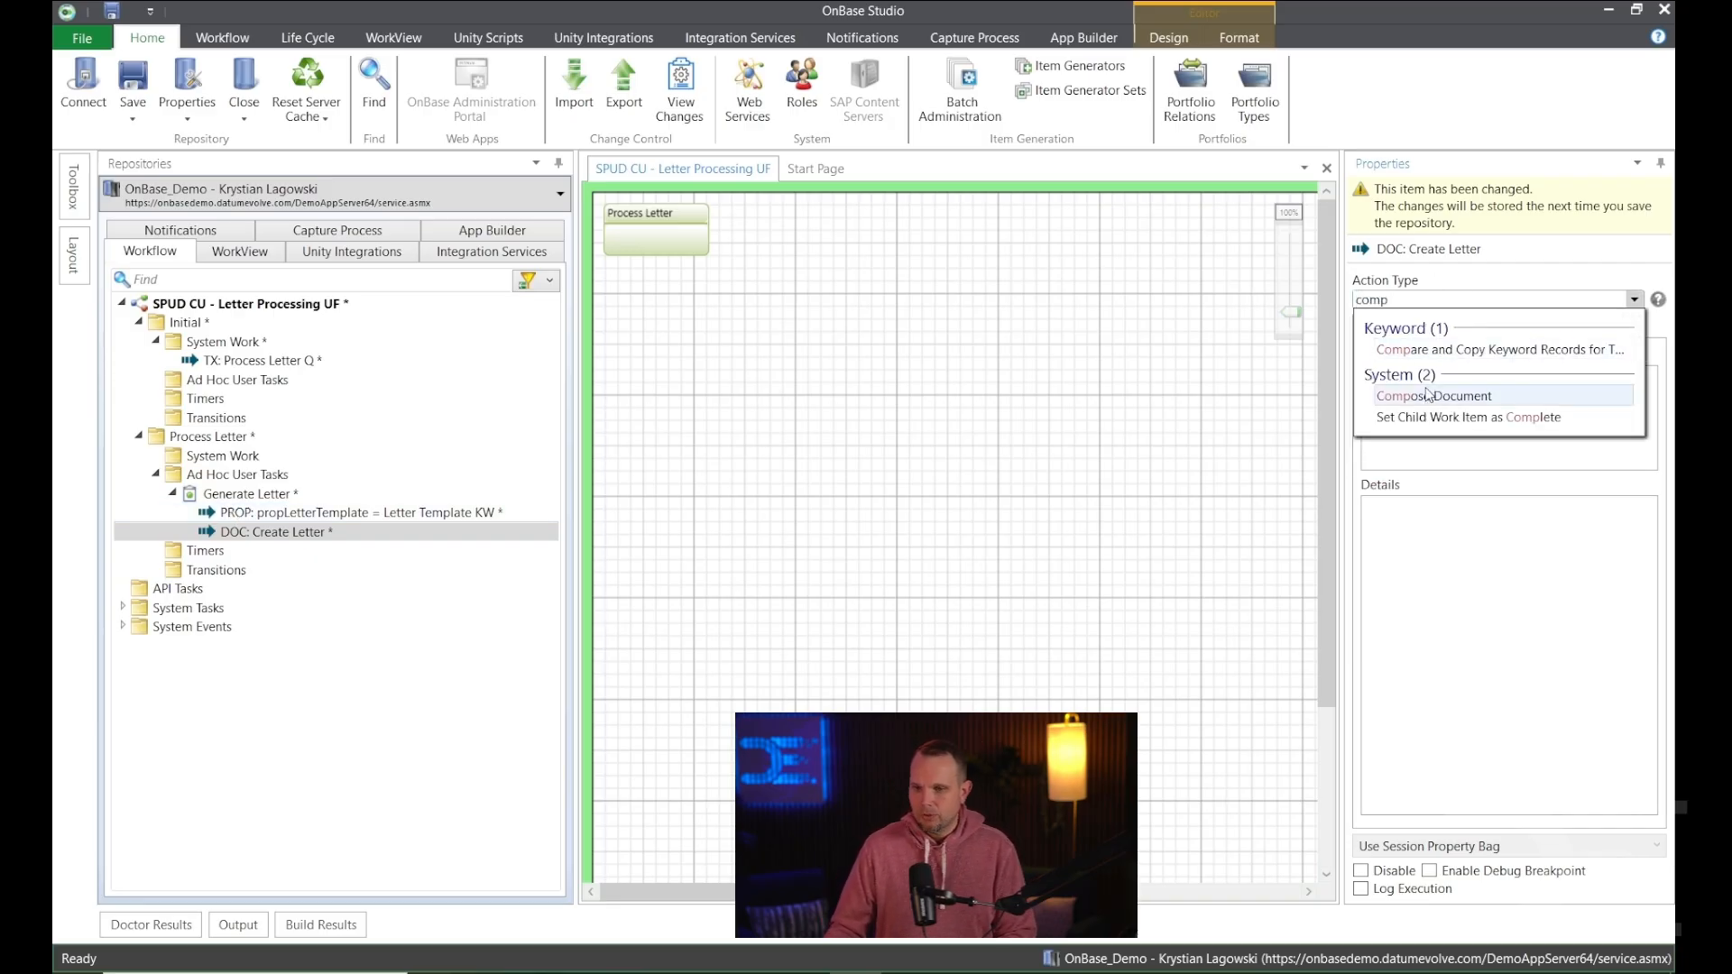
click(1430, 397)
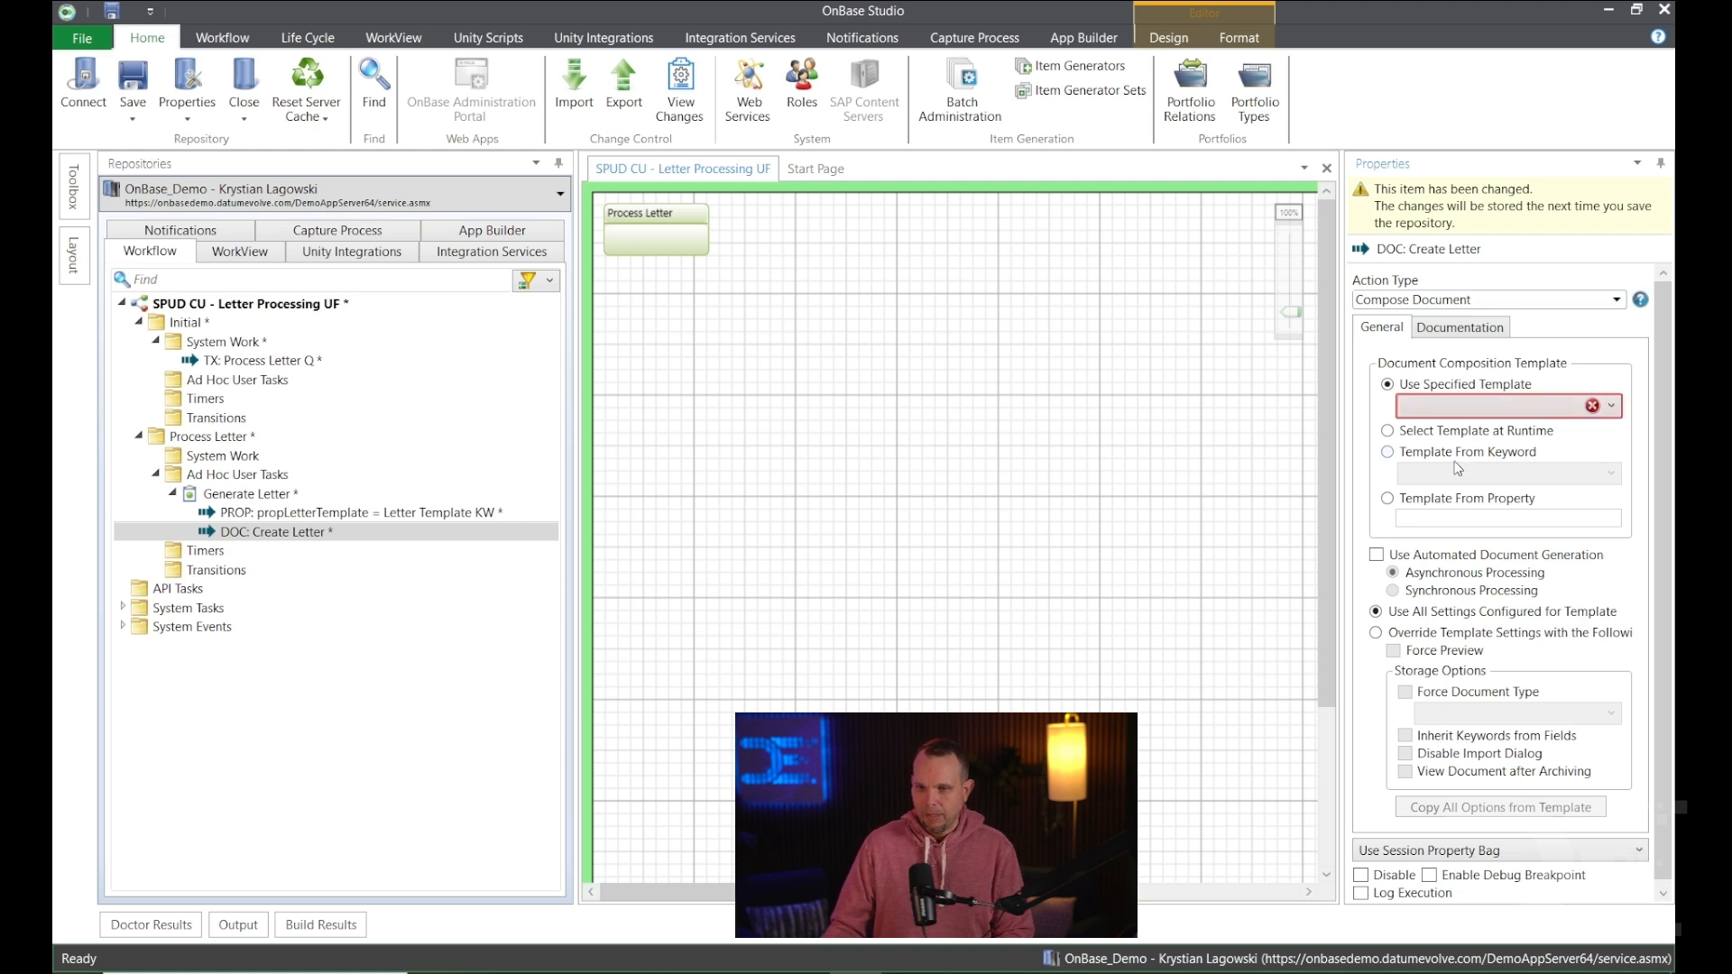
click(1388, 453)
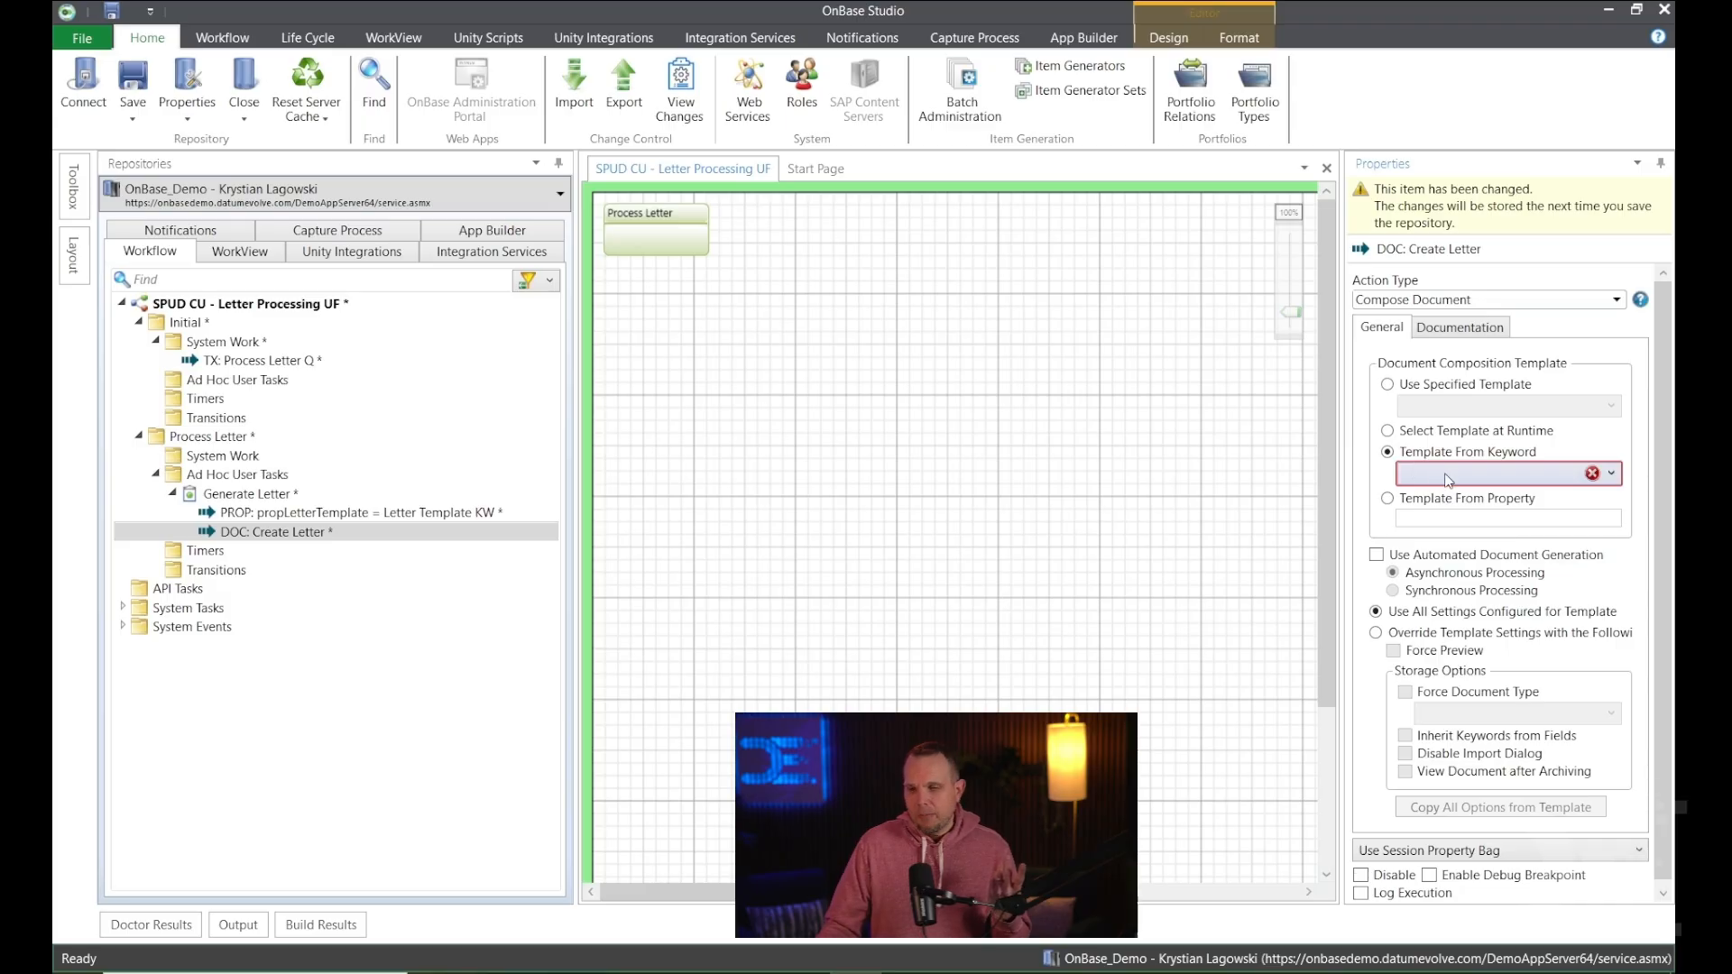
click(1448, 479)
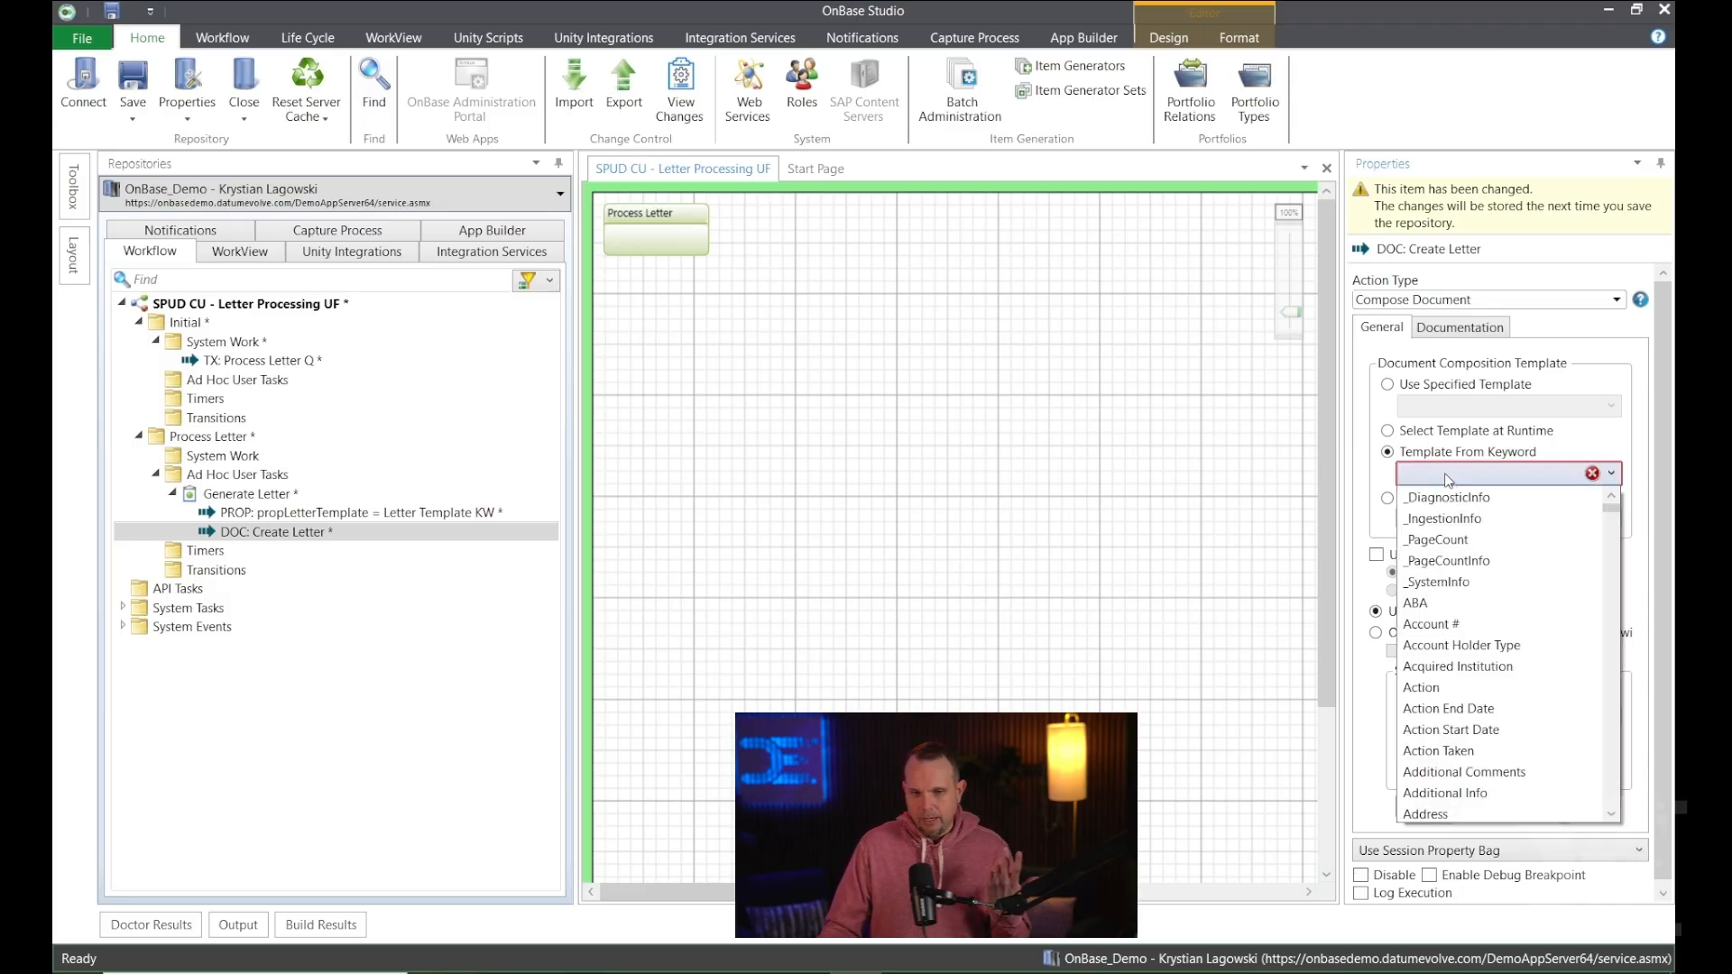
click(1446, 449)
Make DOC: Create Letter take its composition template from the property propLetterTemplate, copying the name from the PROP action.
click(1444, 499)
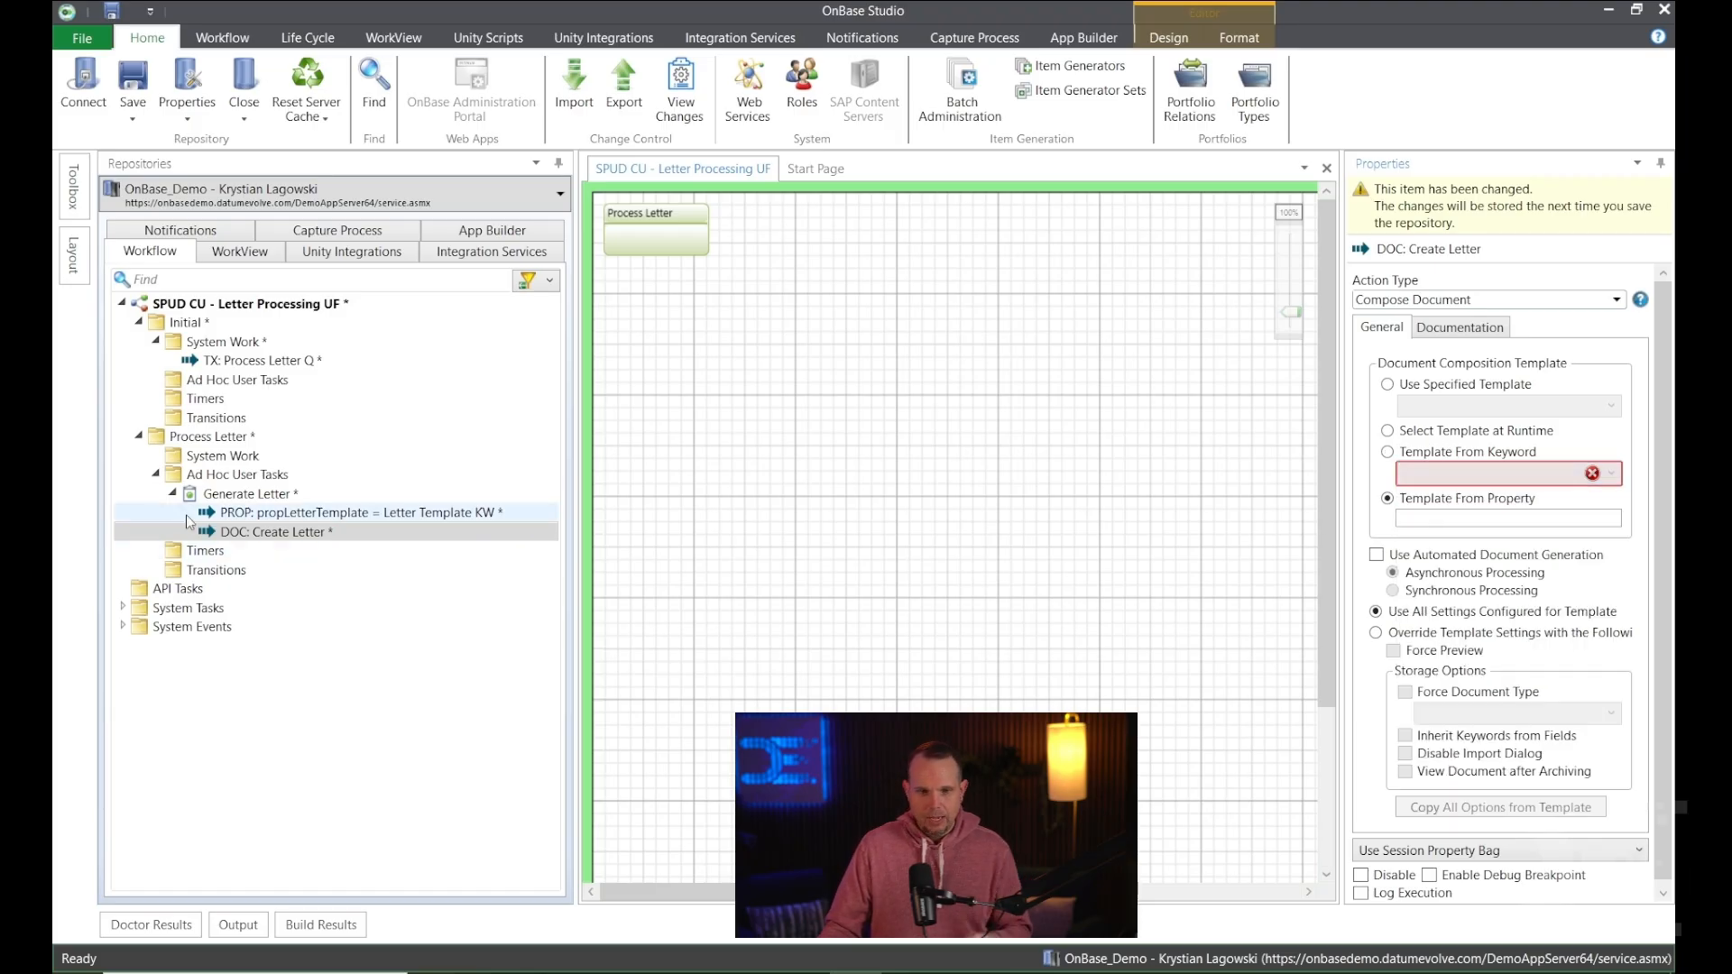
click(271, 512)
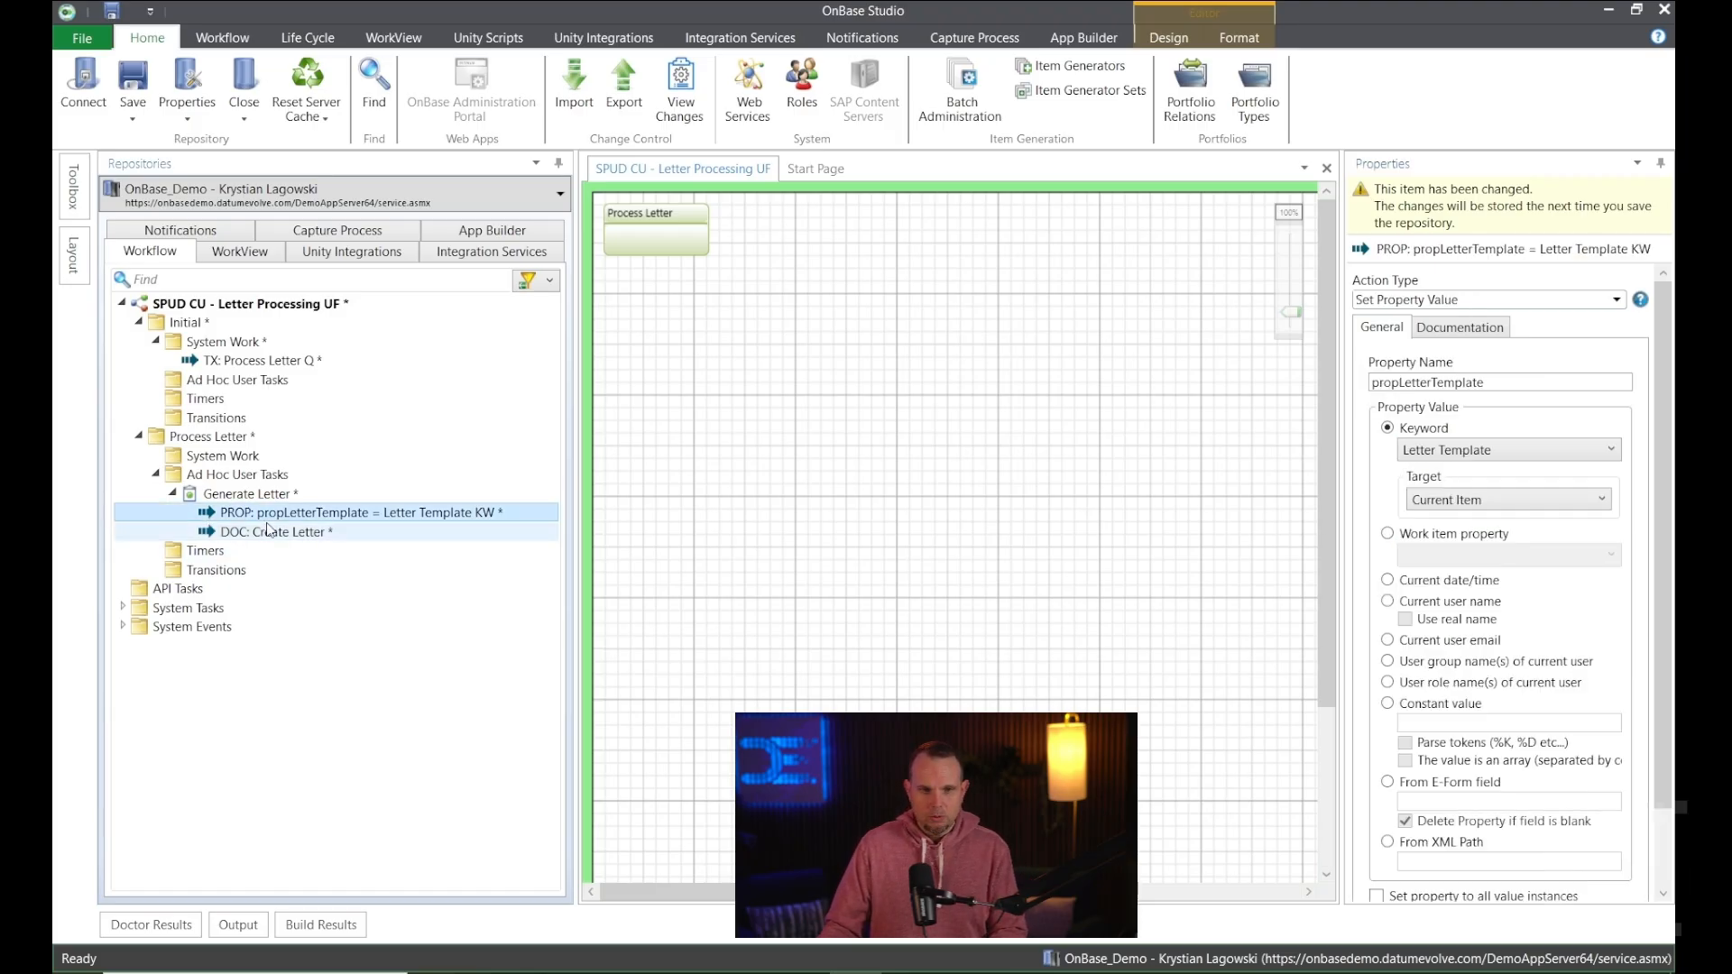
double_click(1523, 377)
key(ctrl+c)
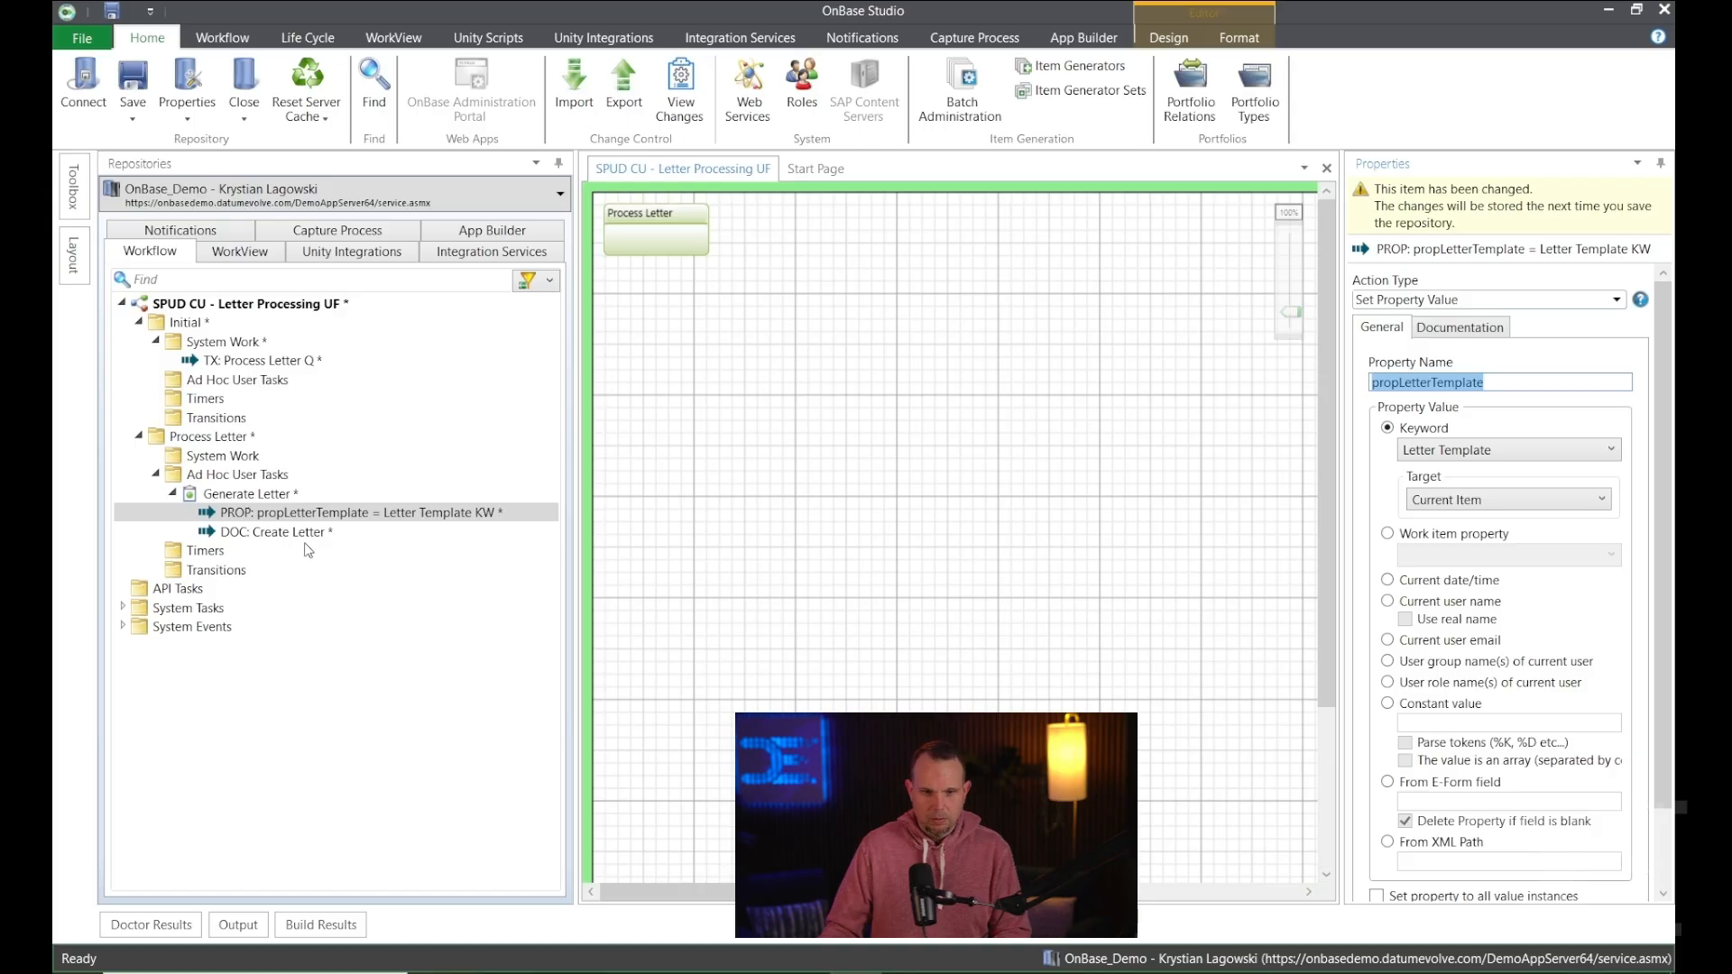
click(280, 531)
click(1461, 518)
key(ctrl+v)
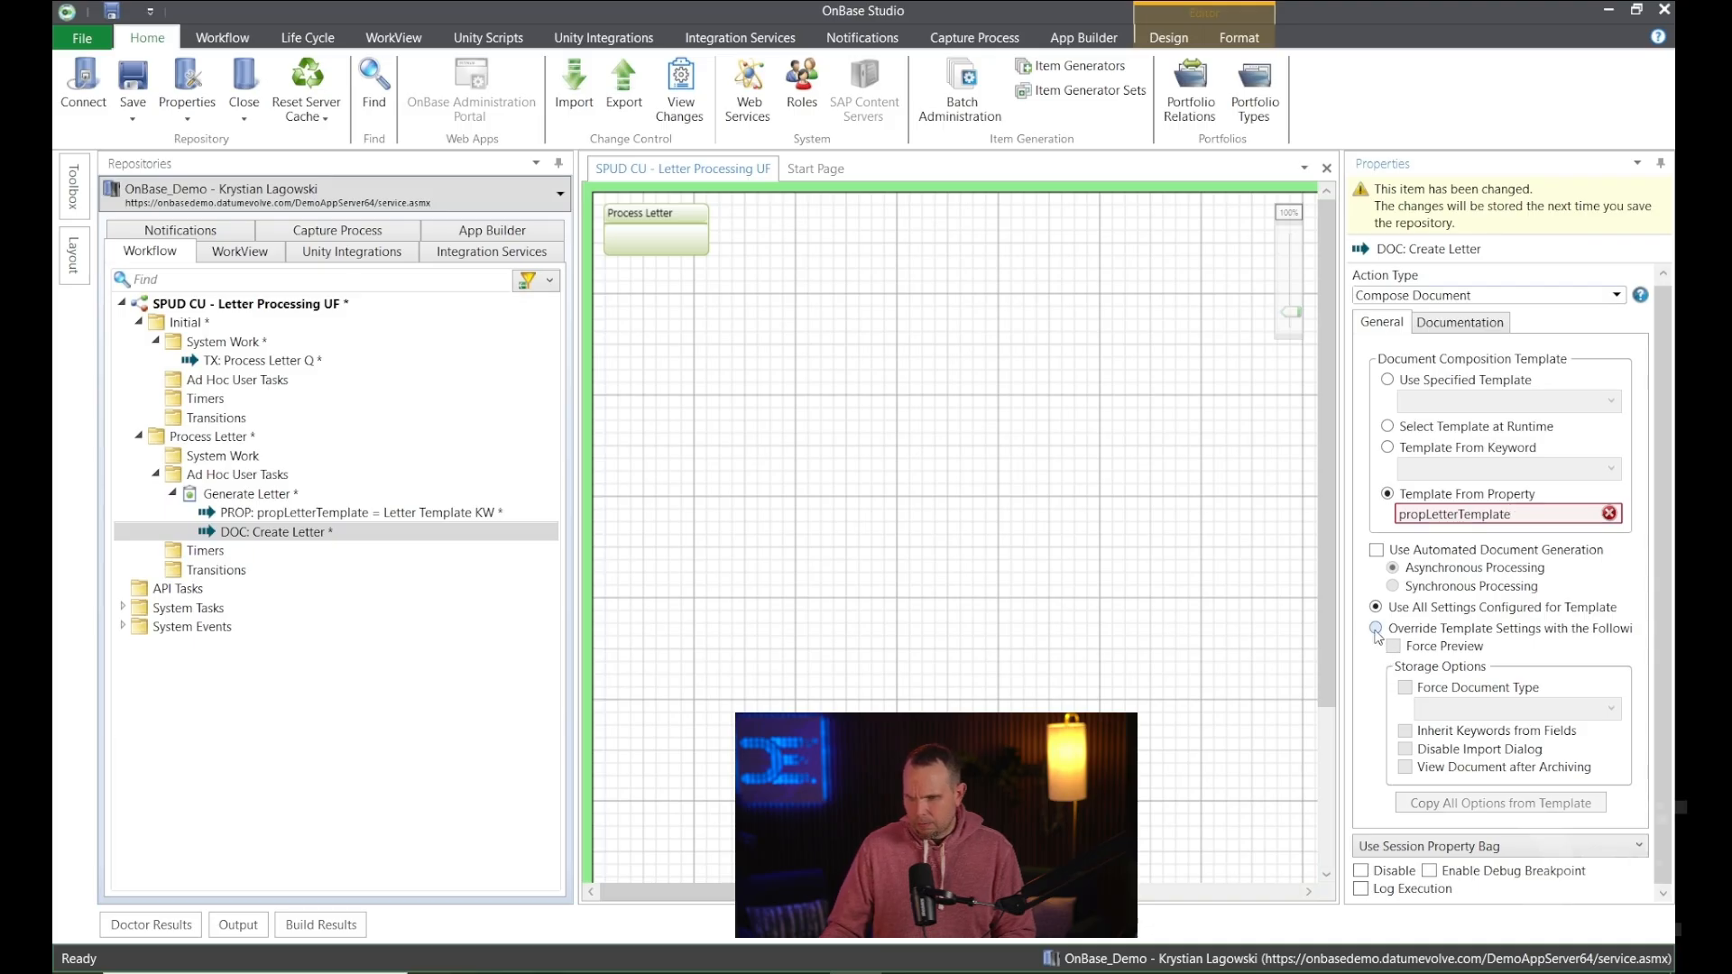
Override the template settings with Force Preview, forced document type SPUD - Letter, Inherit Keywords from Fields, Disable Import Dialog and View Document after Archiving.
click(1376, 629)
click(1395, 647)
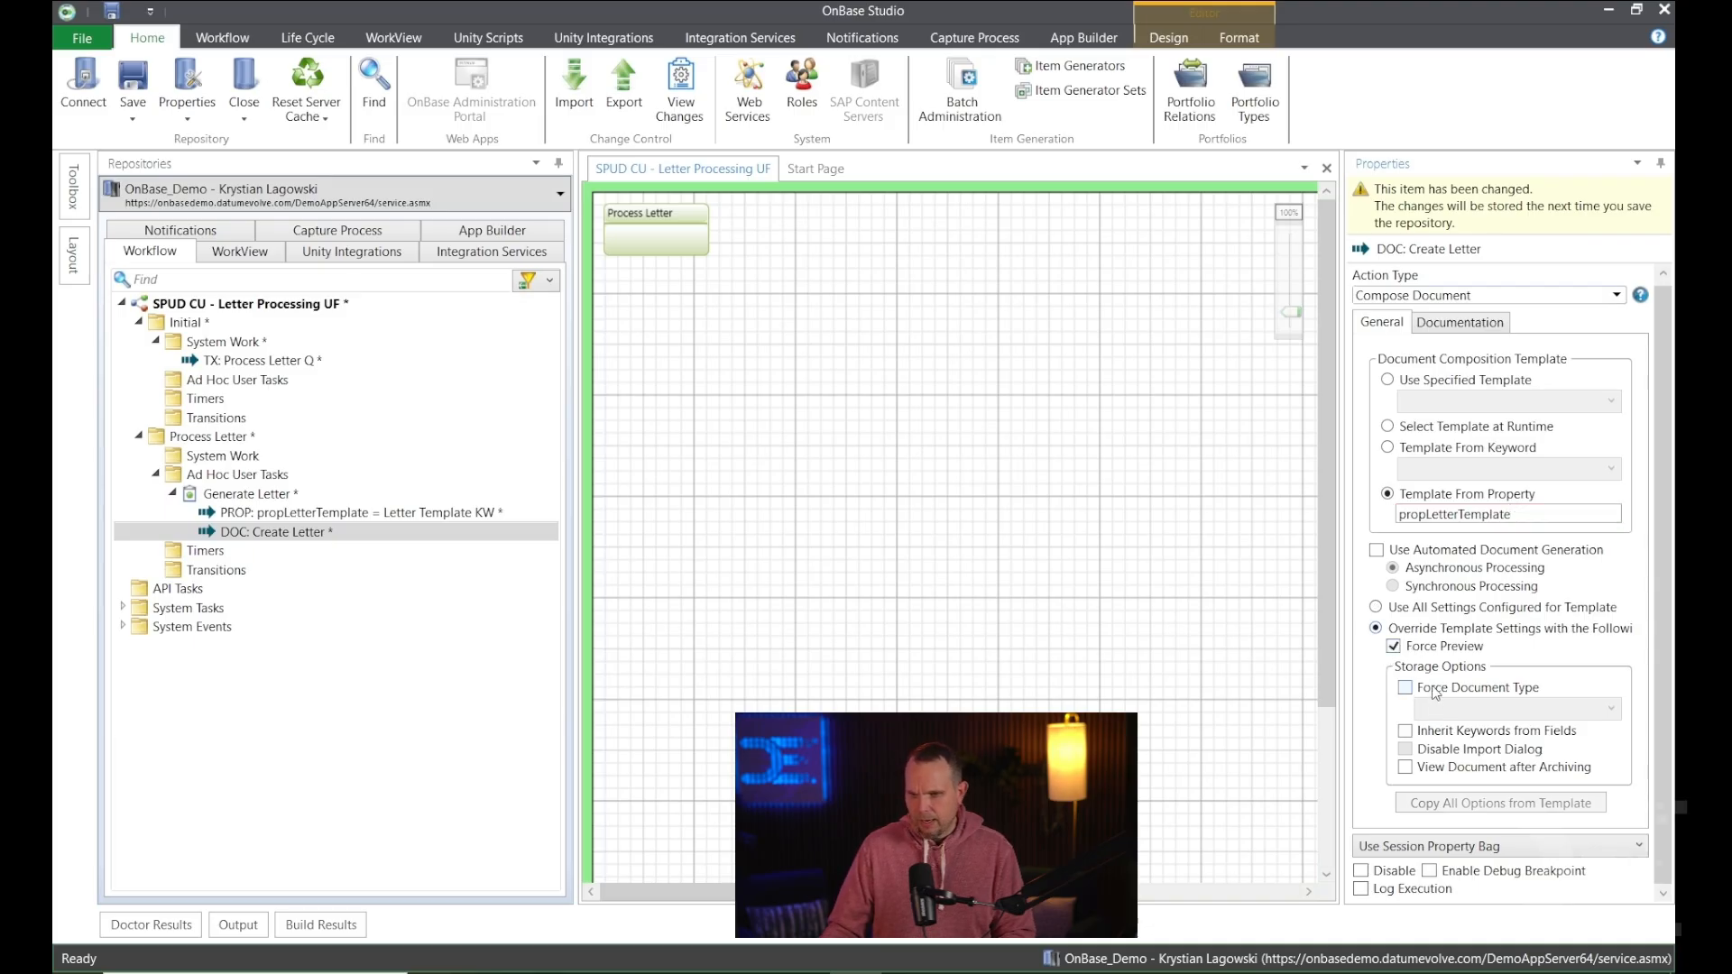
click(1404, 688)
click(1552, 709)
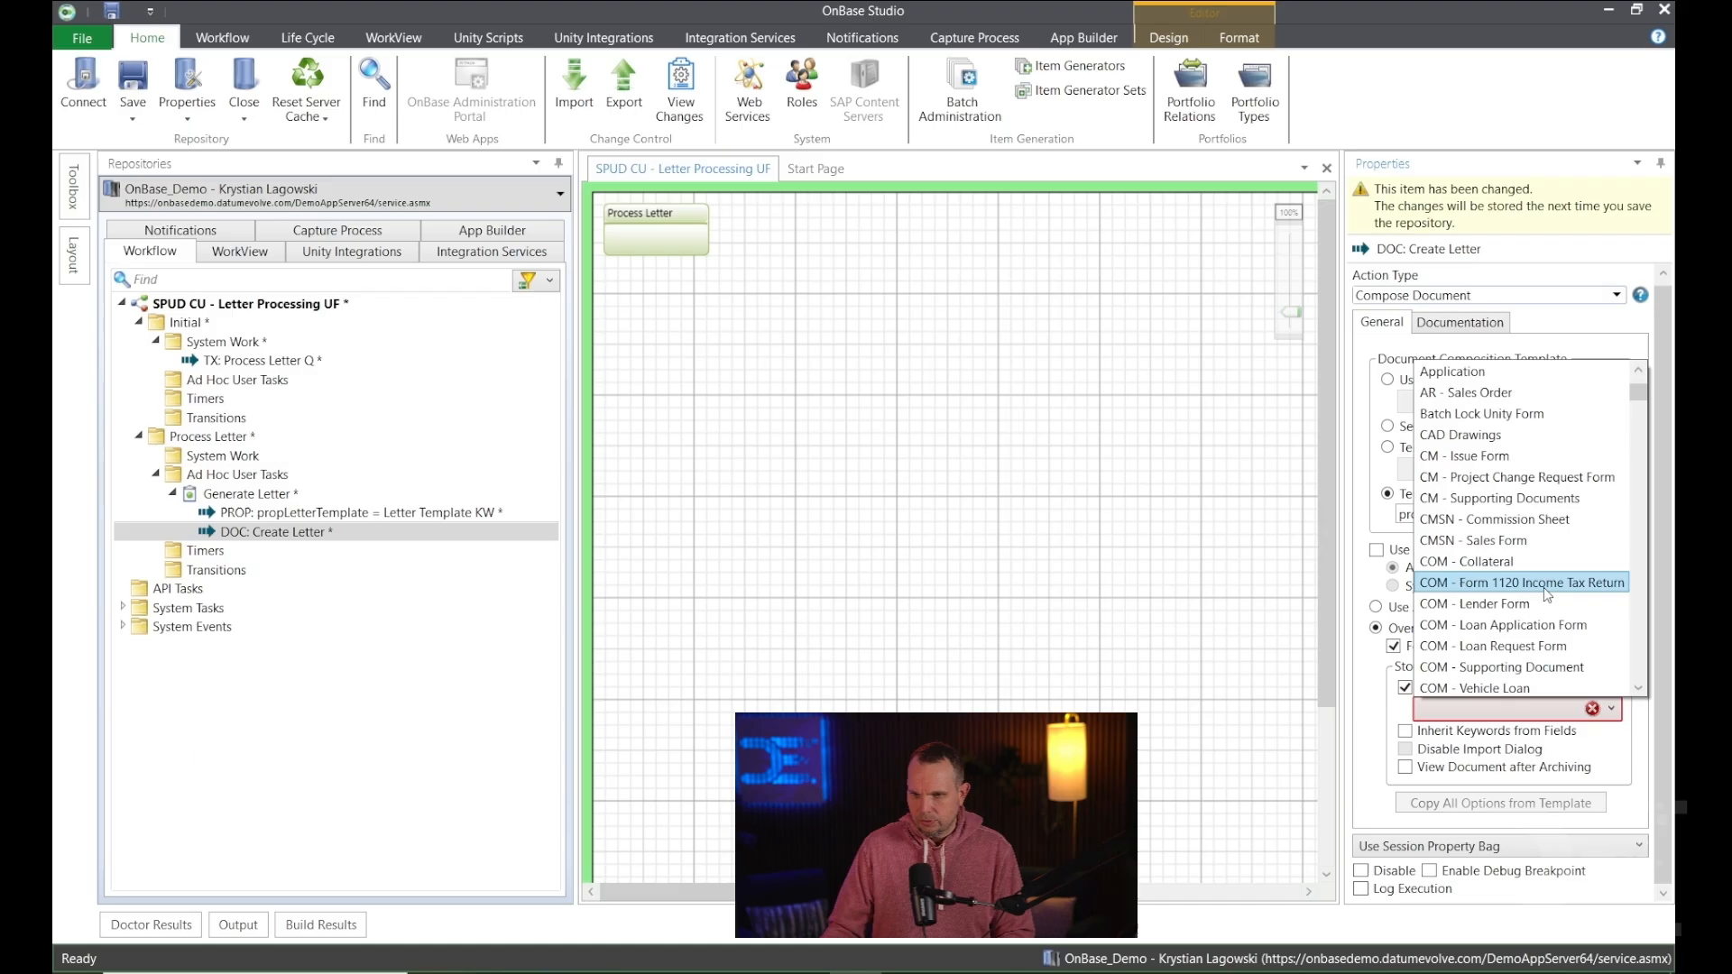
scroll(1548, 596, down, 4)
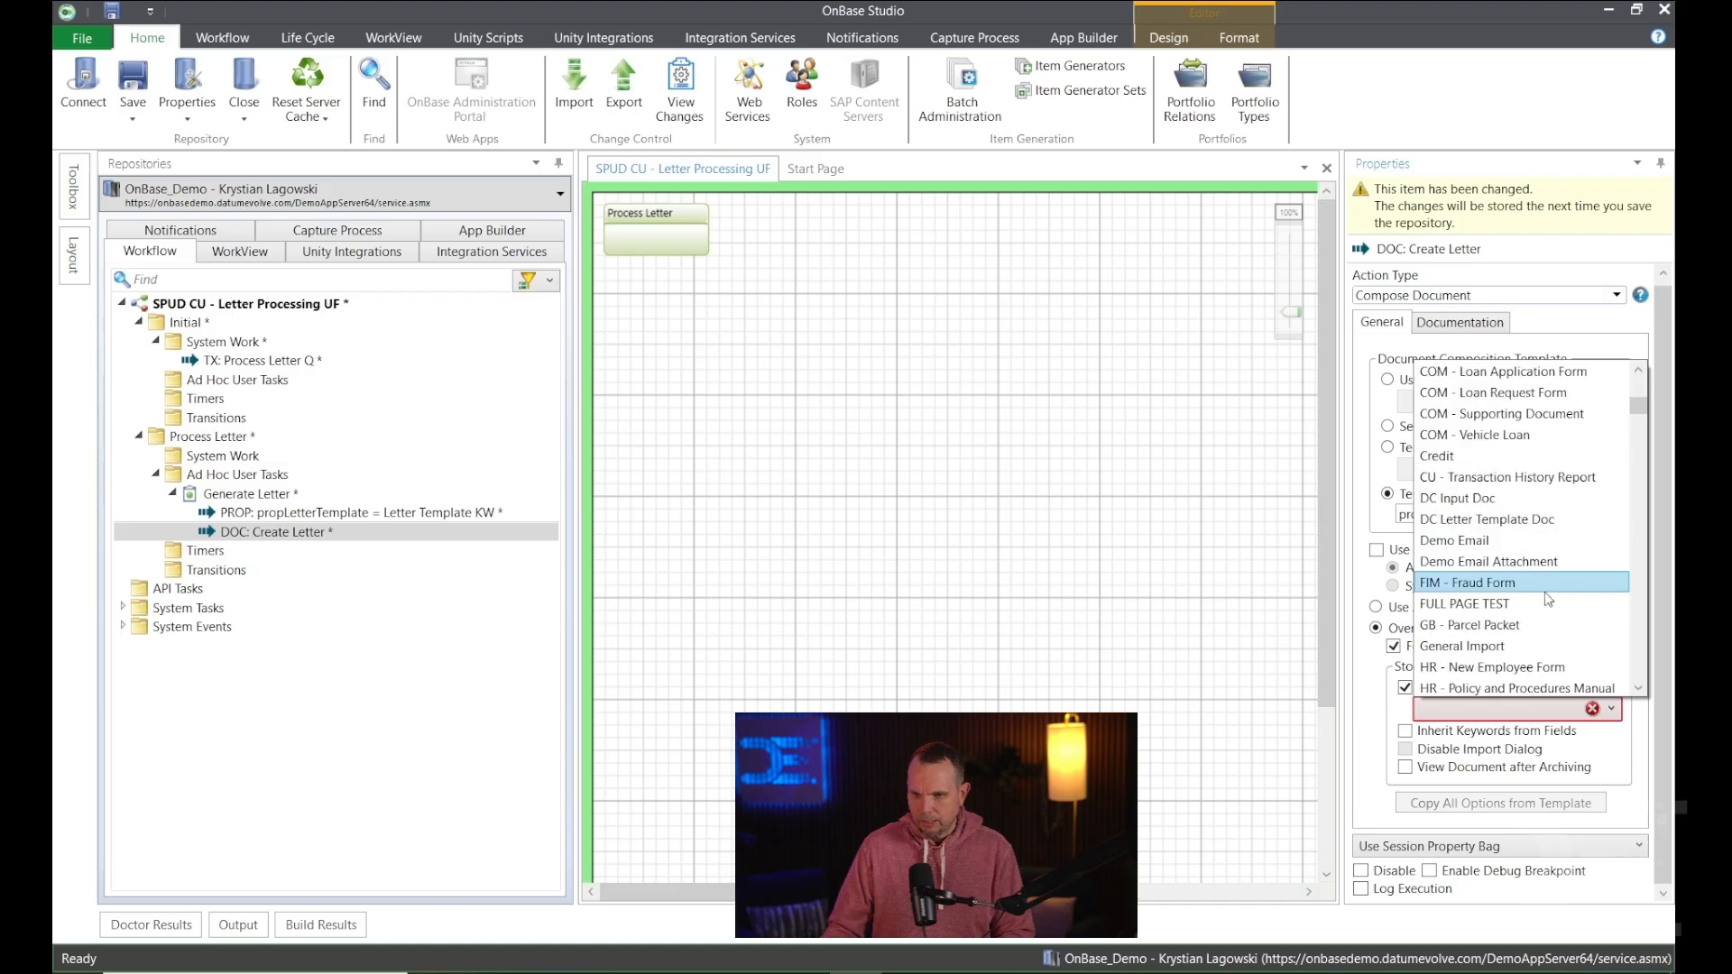
scroll(1546, 598, down, 15)
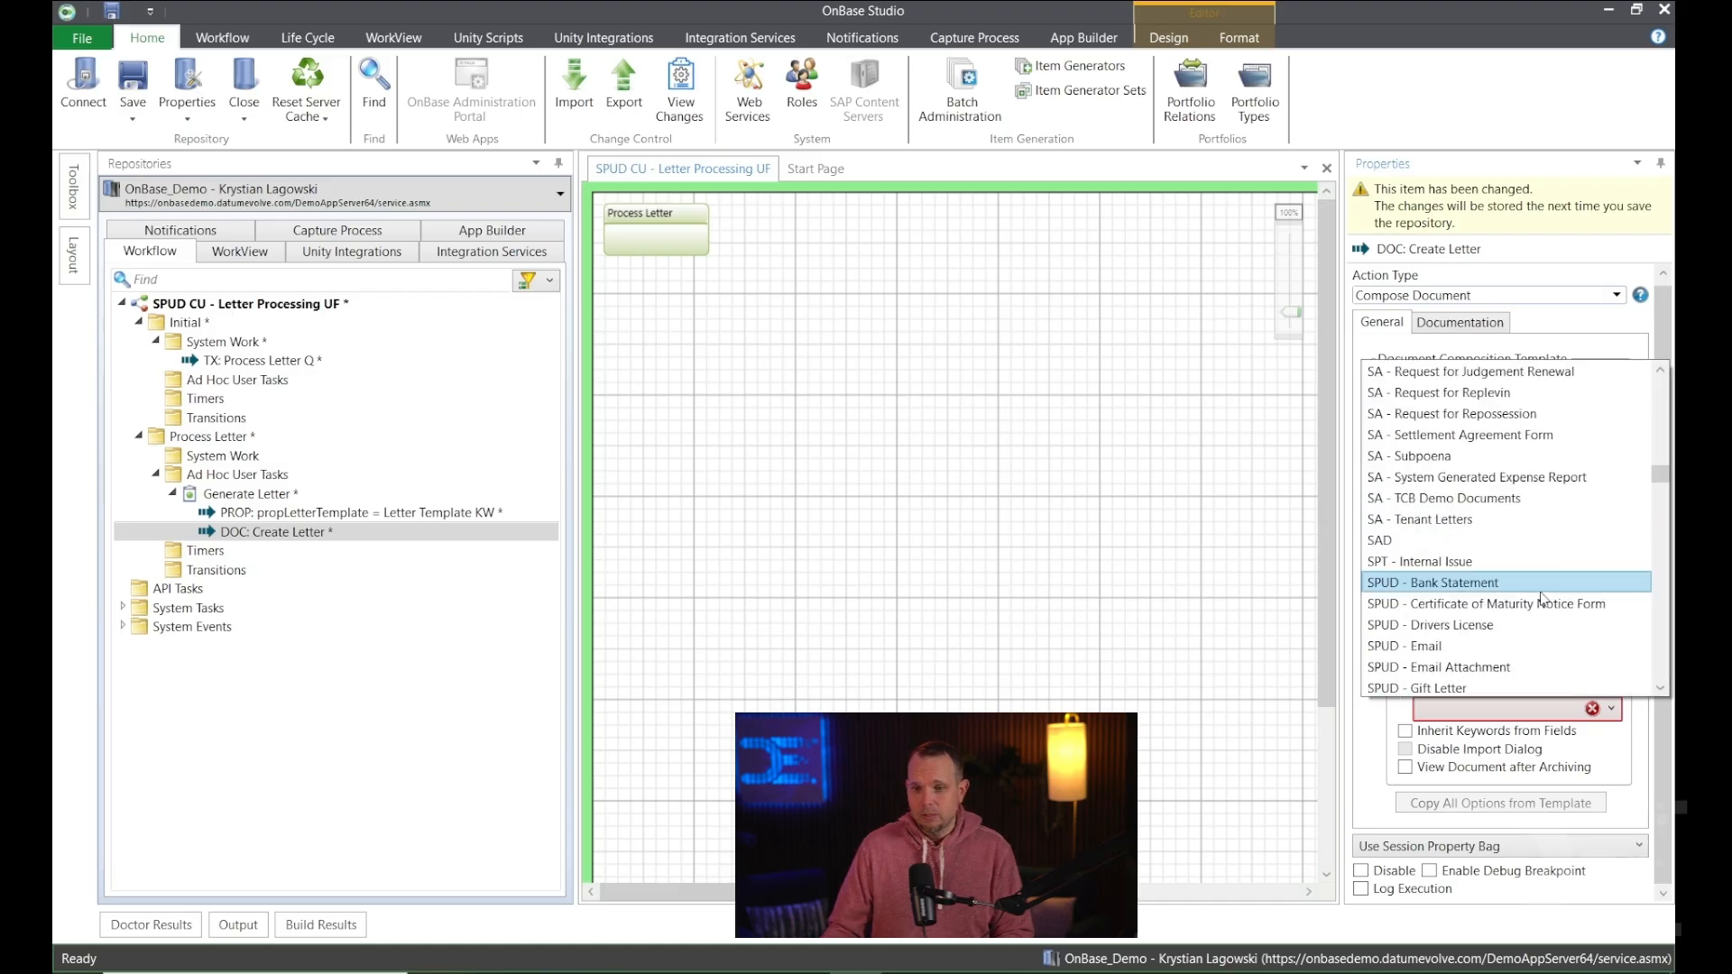
click(1527, 667)
click(1404, 731)
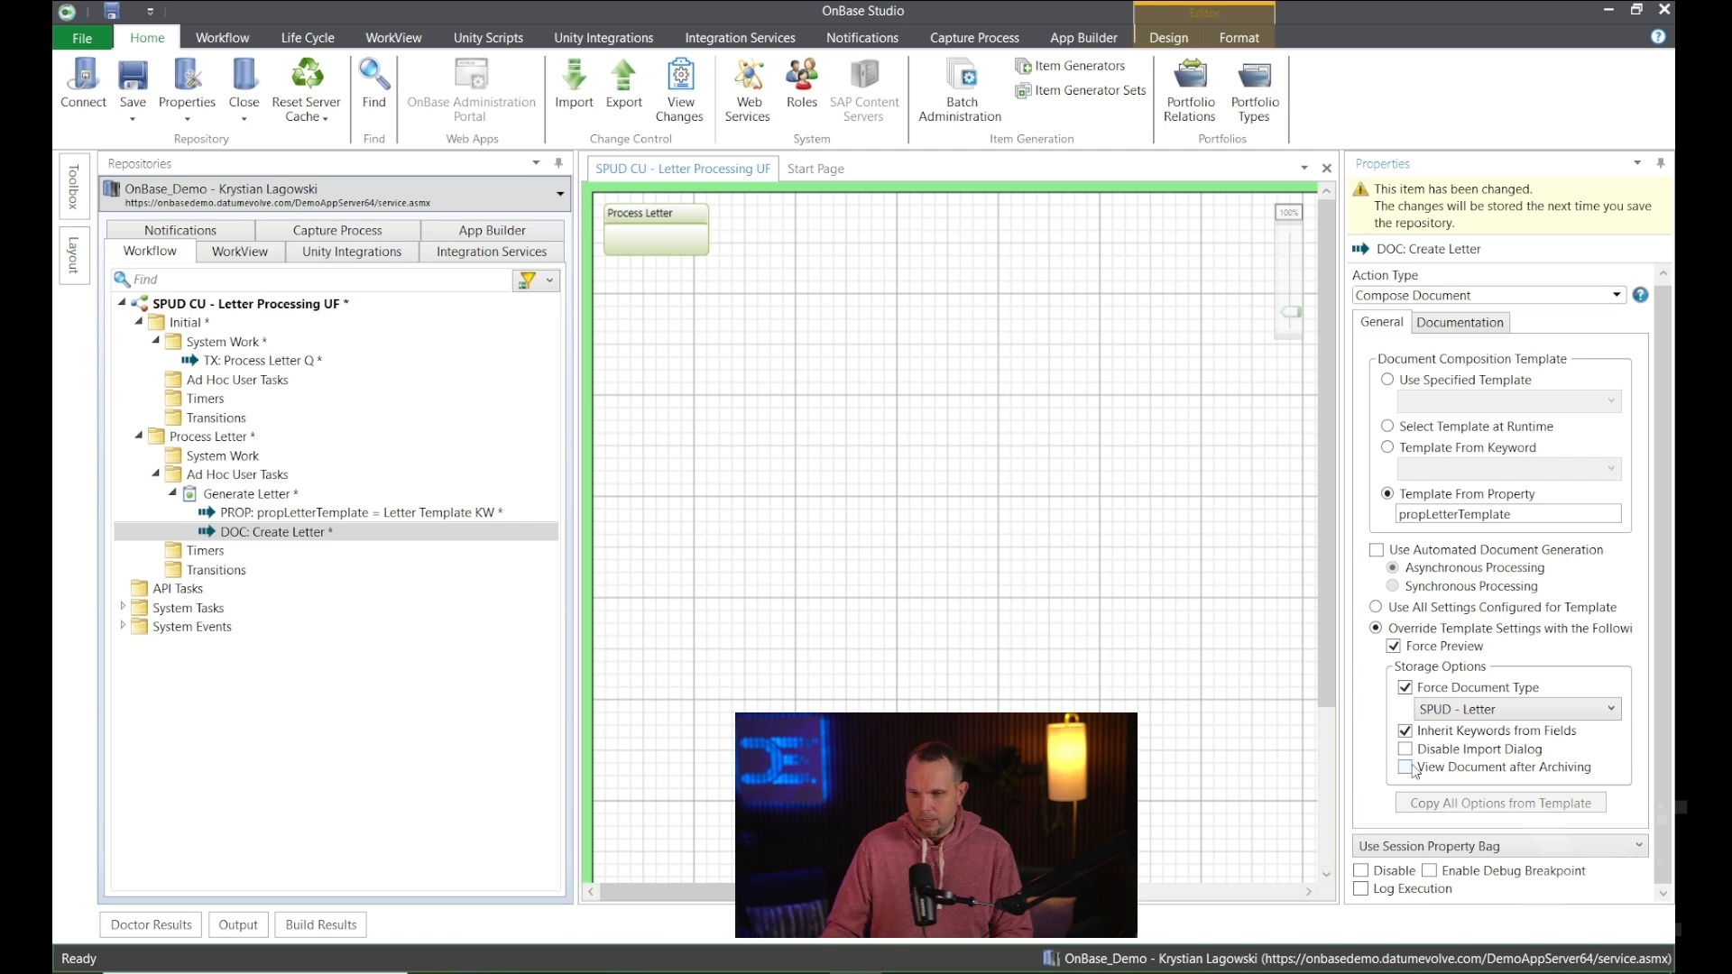
click(1405, 769)
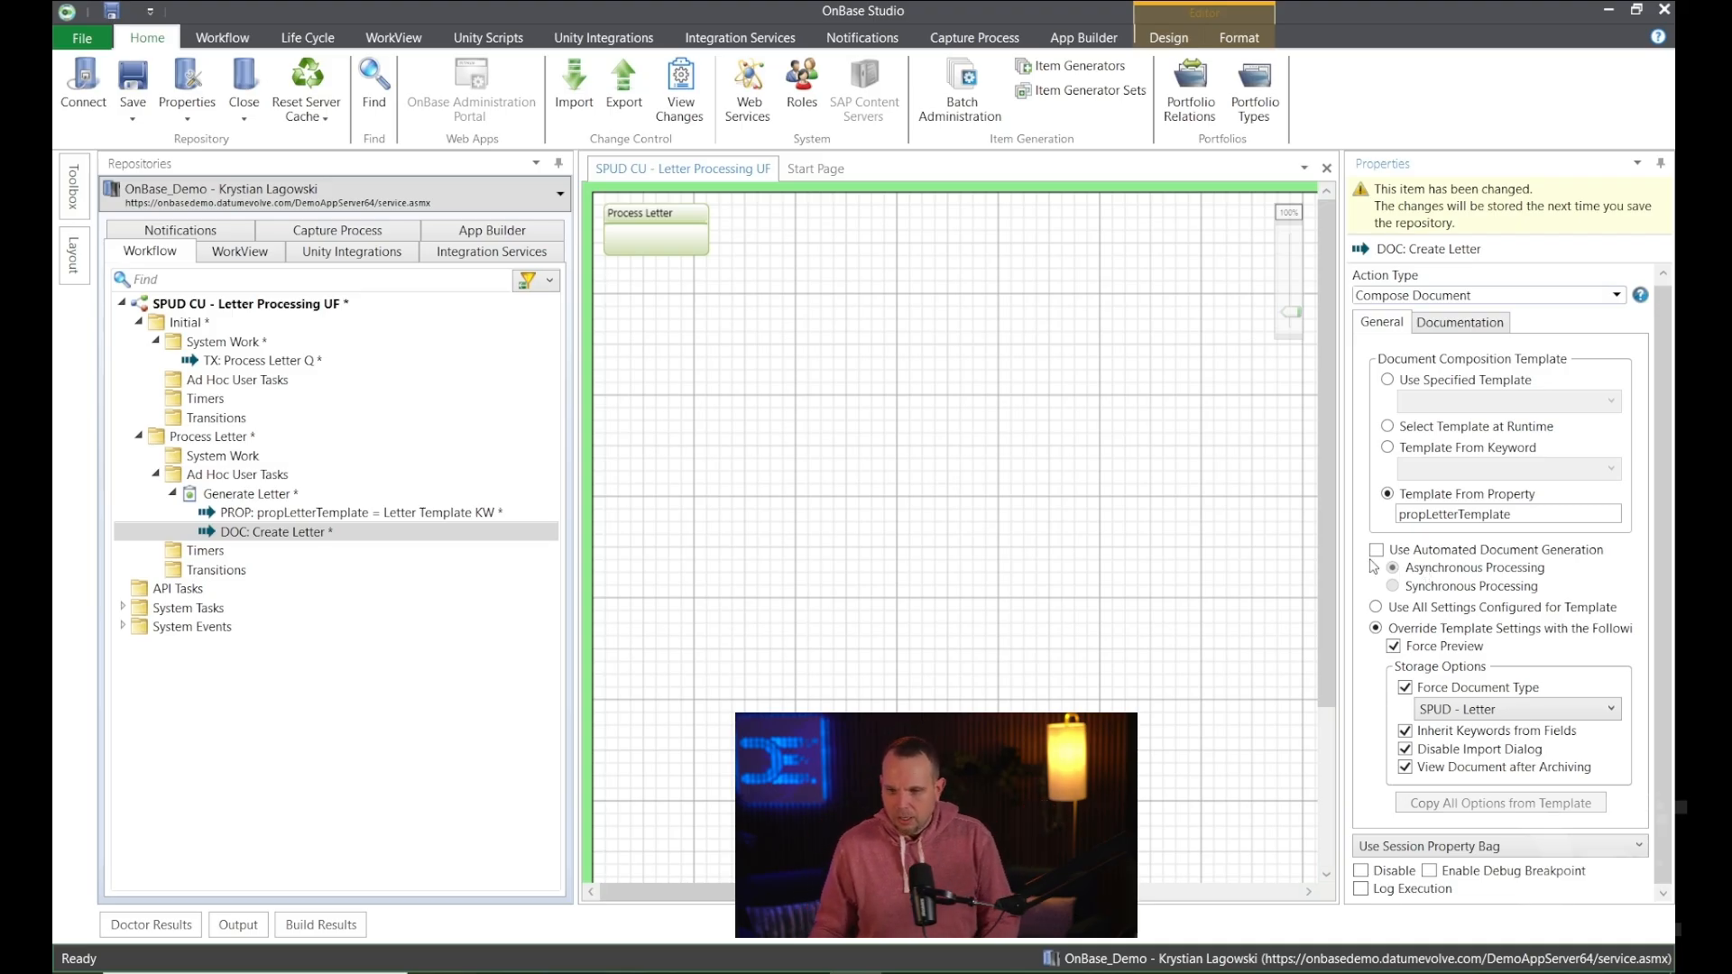
Save the workflow configuration to the repository and reset the server cache.
click(237, 530)
key(ctrl+s)
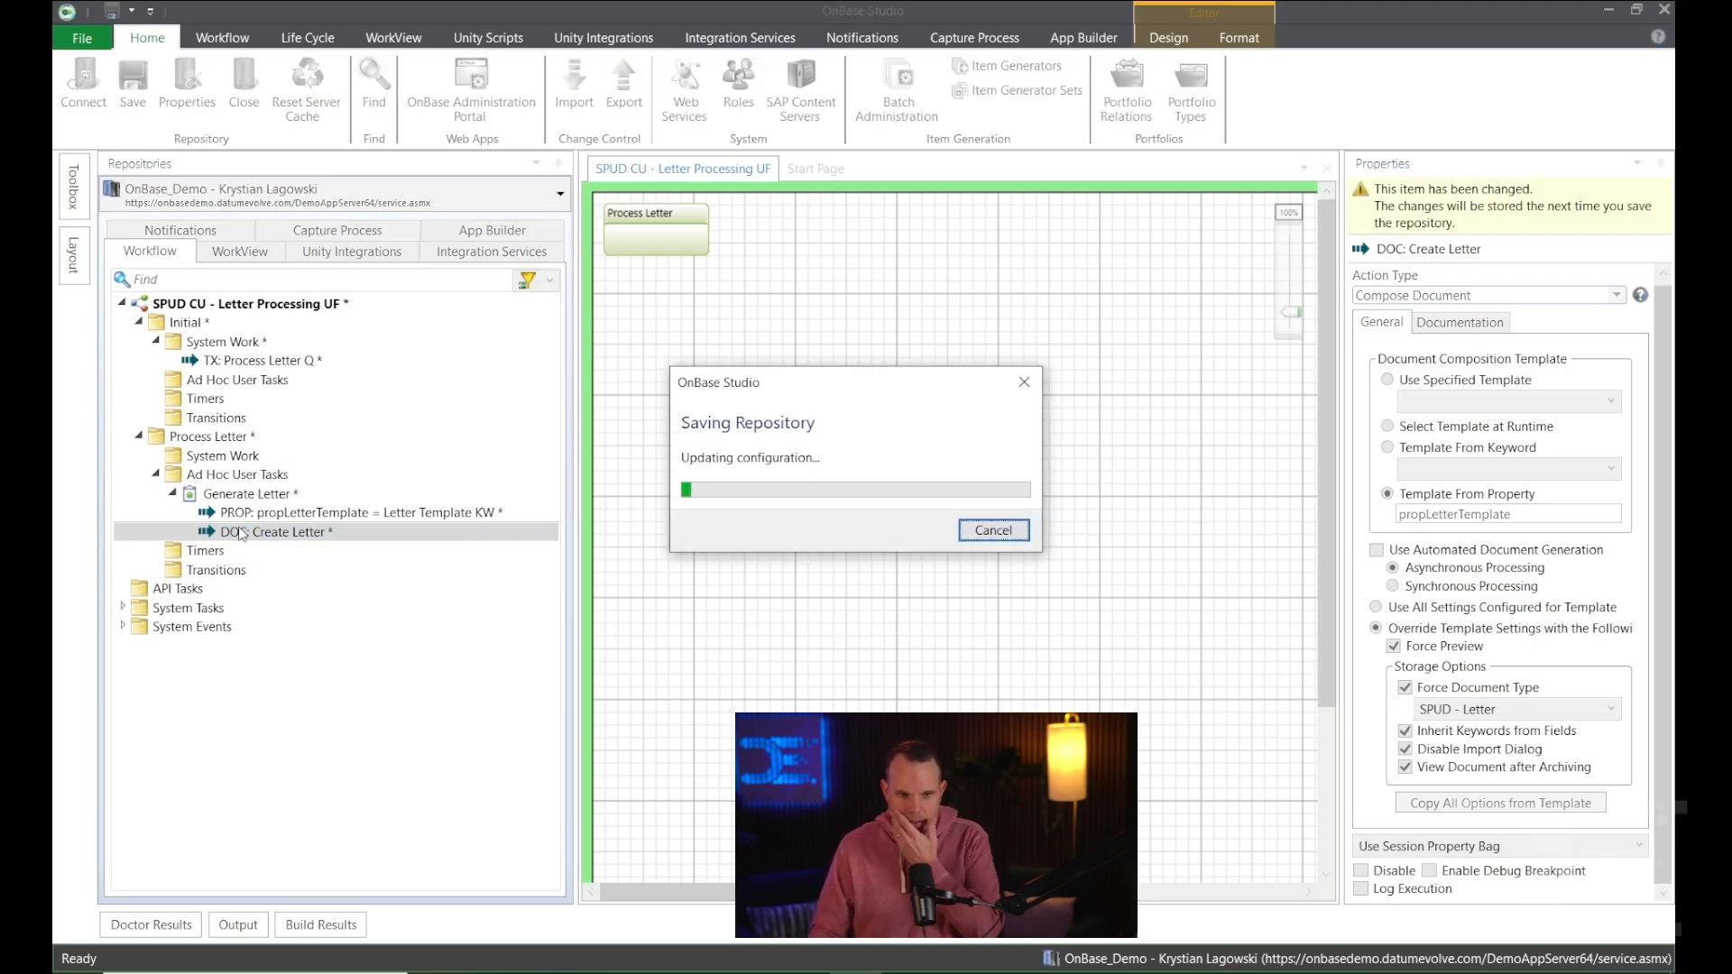
key(Up)
key(Up)
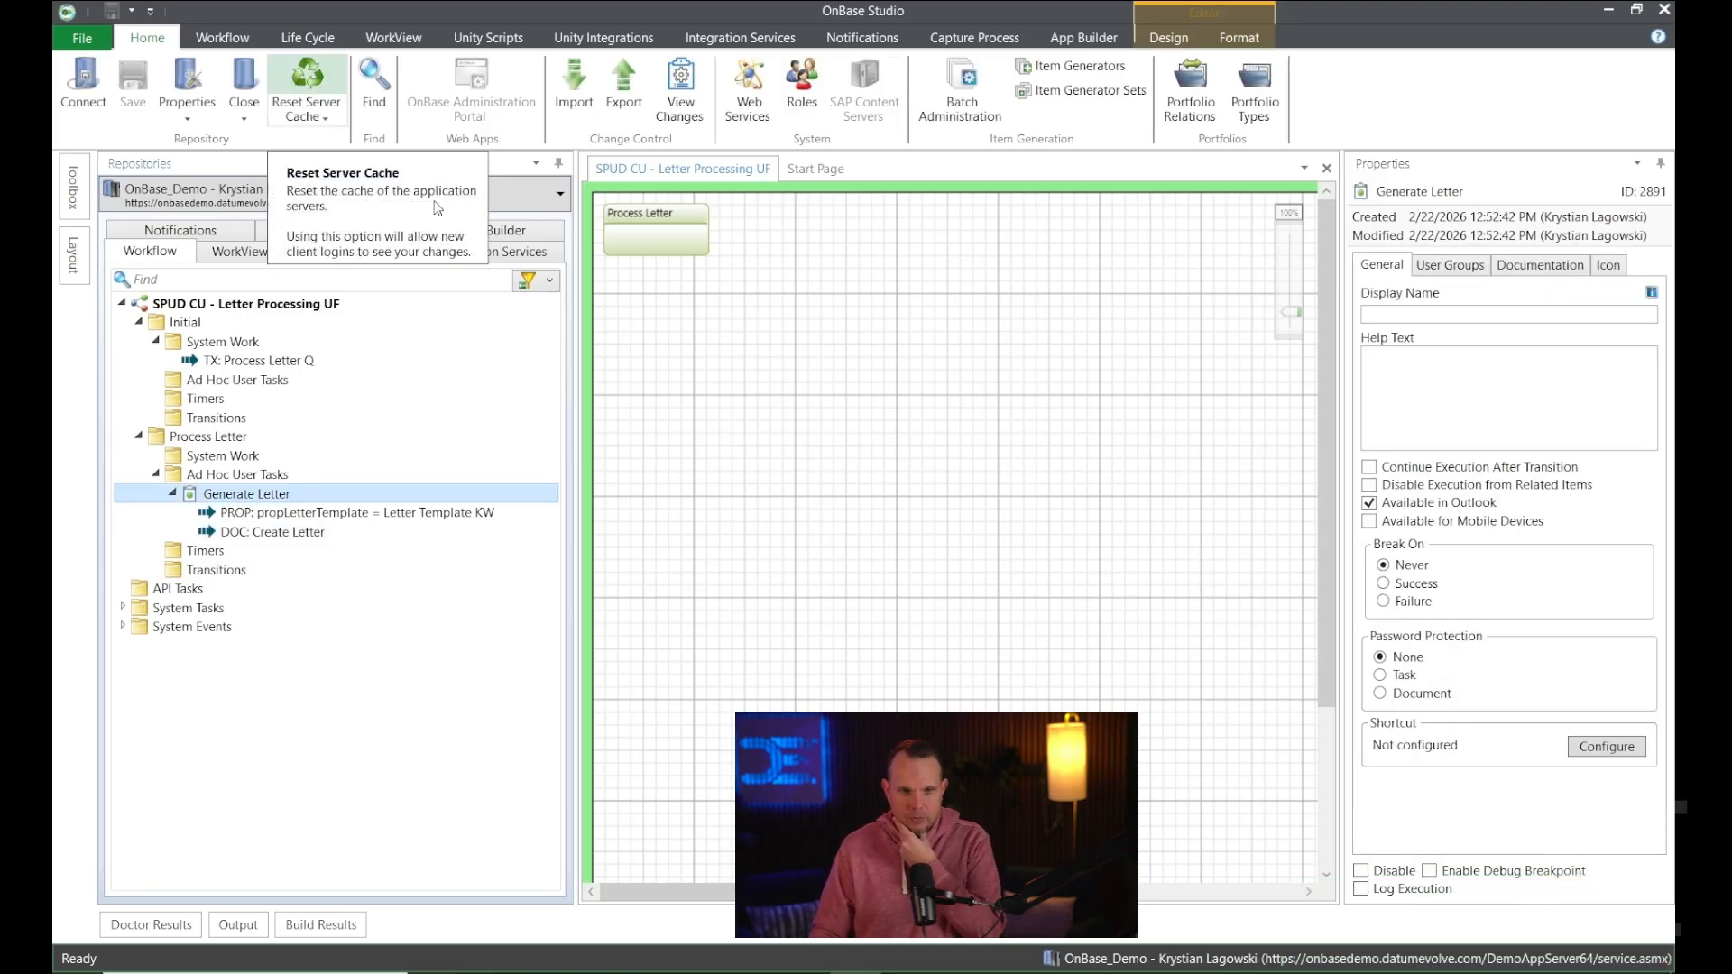
click(307, 95)
click(911, 528)
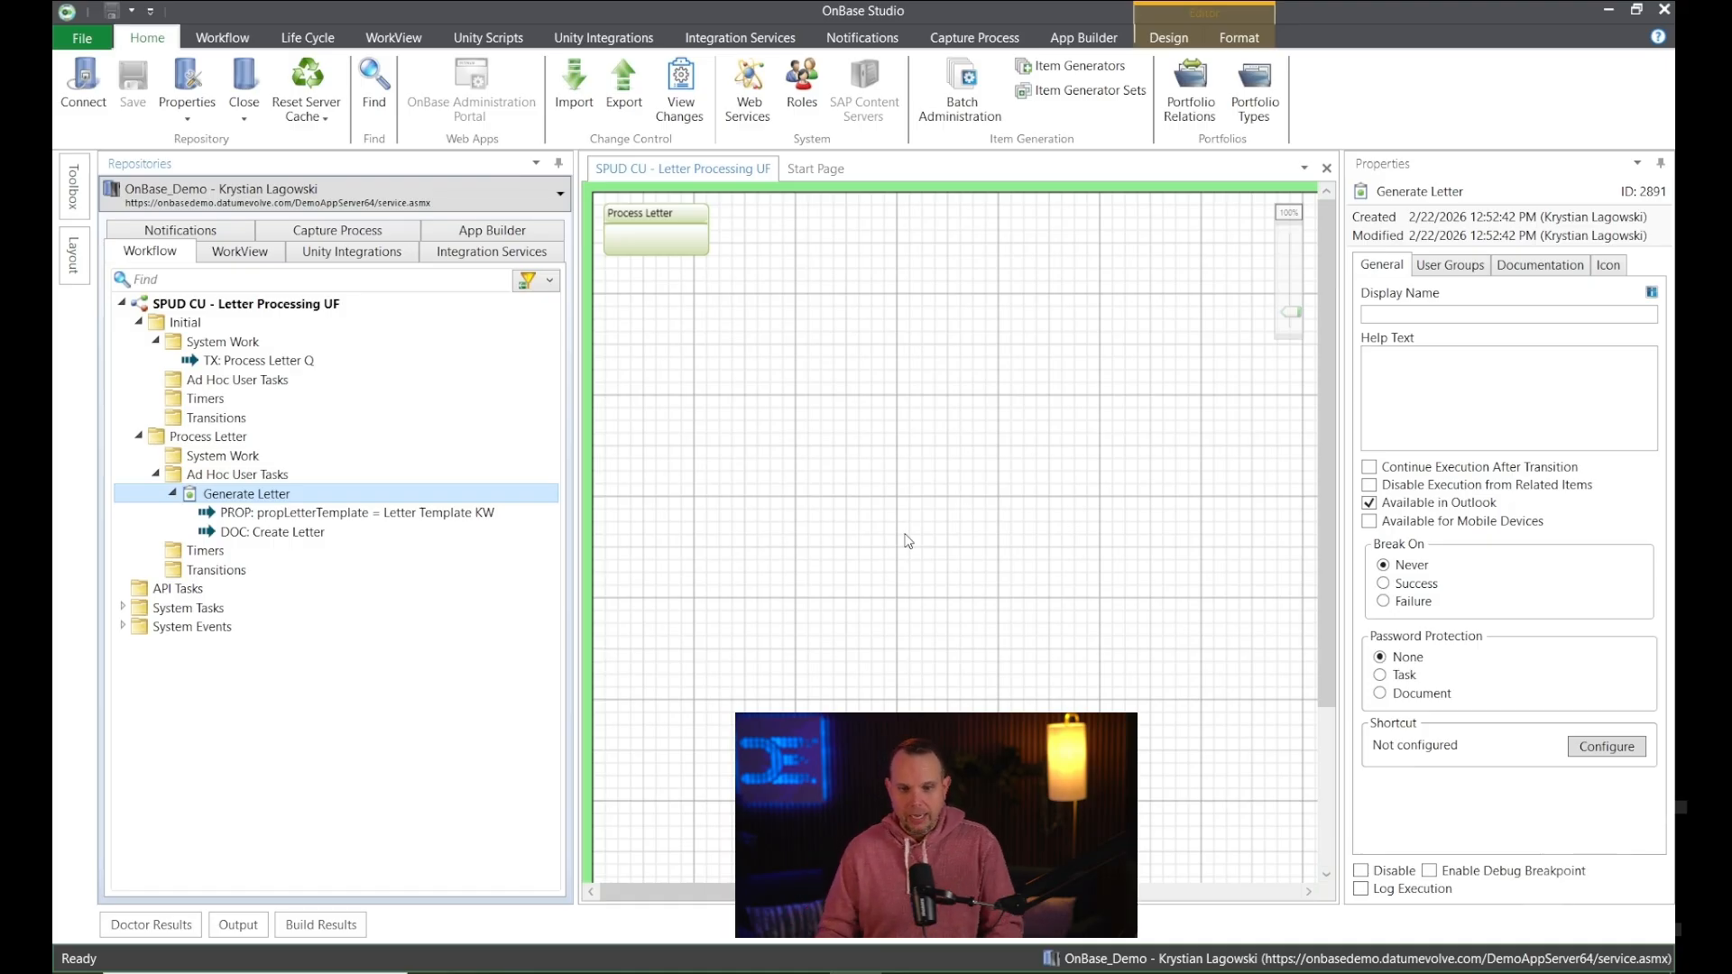
Switch to the OnBase client and open a new SPUD CU - Letter Generation form.
click(652, 972)
click(692, 97)
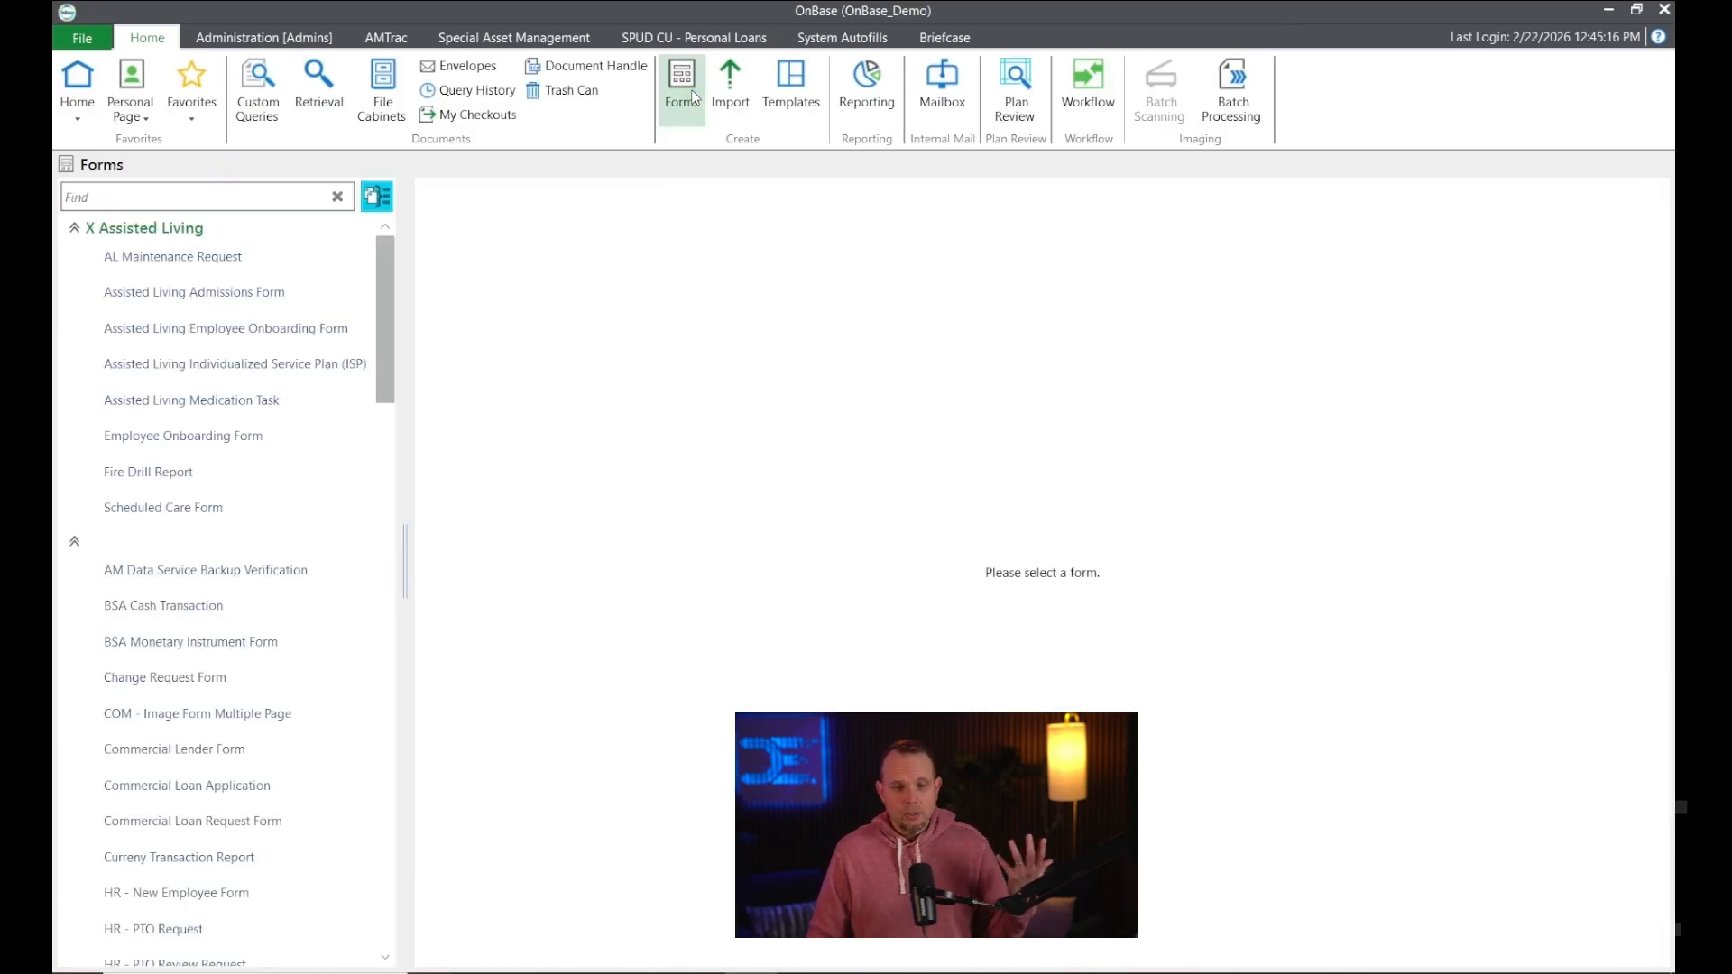
click(231, 194)
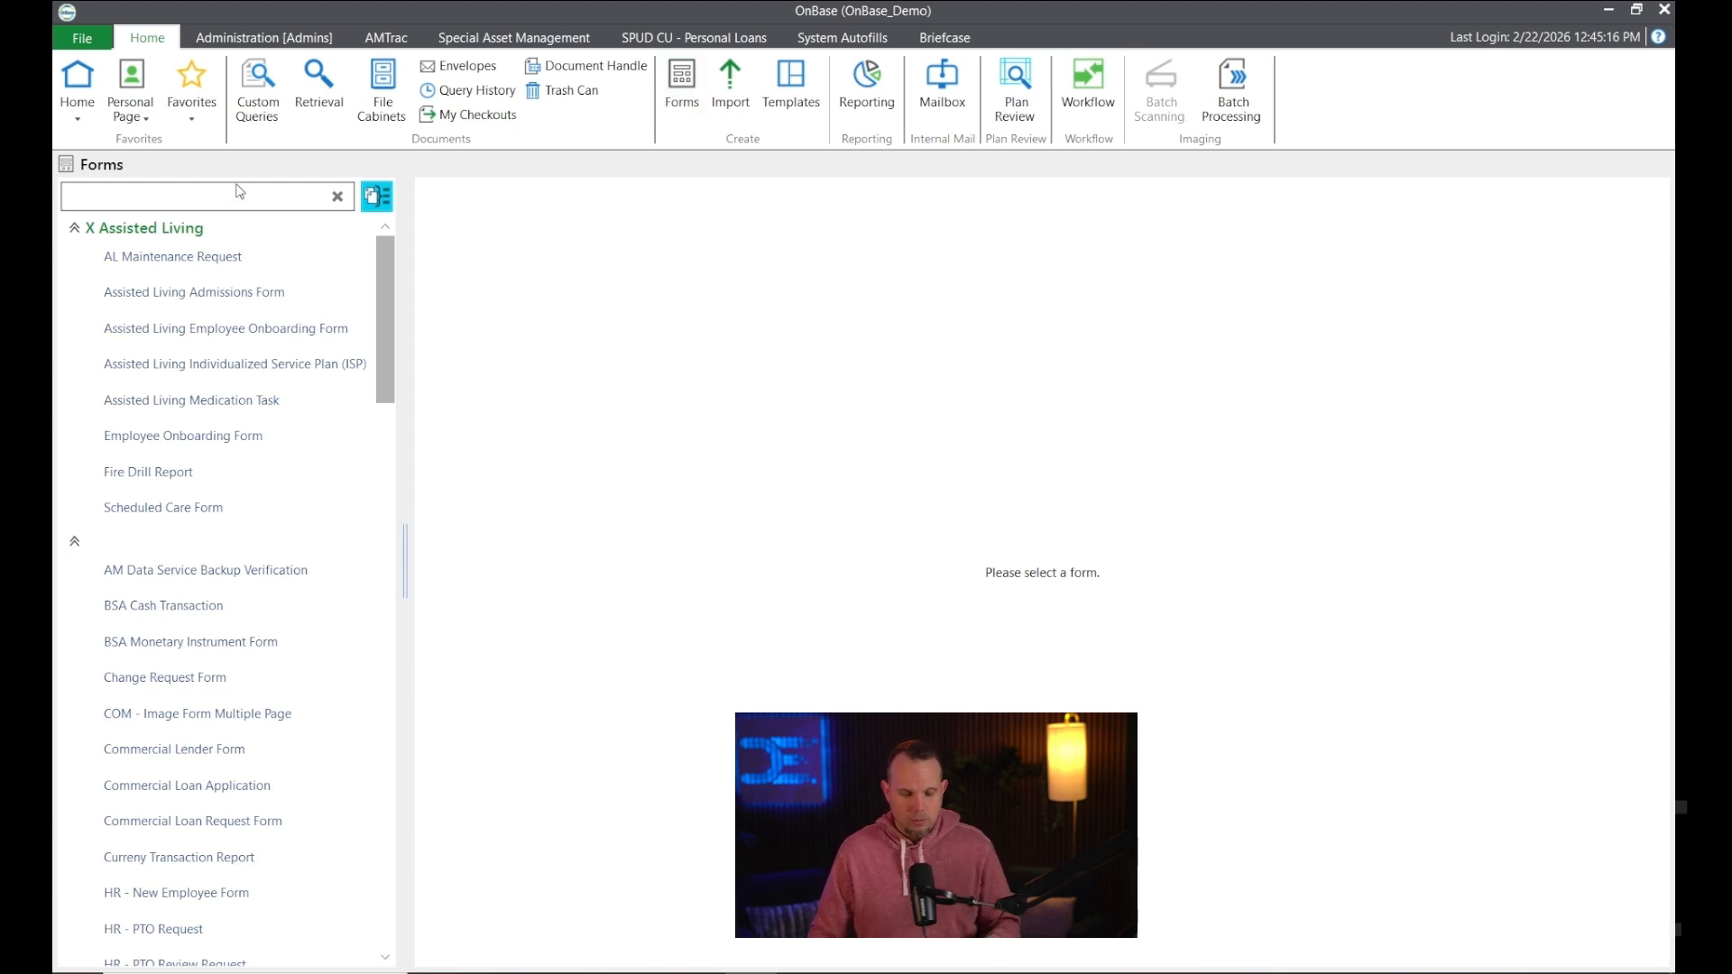
text(Lette)
click(181, 262)
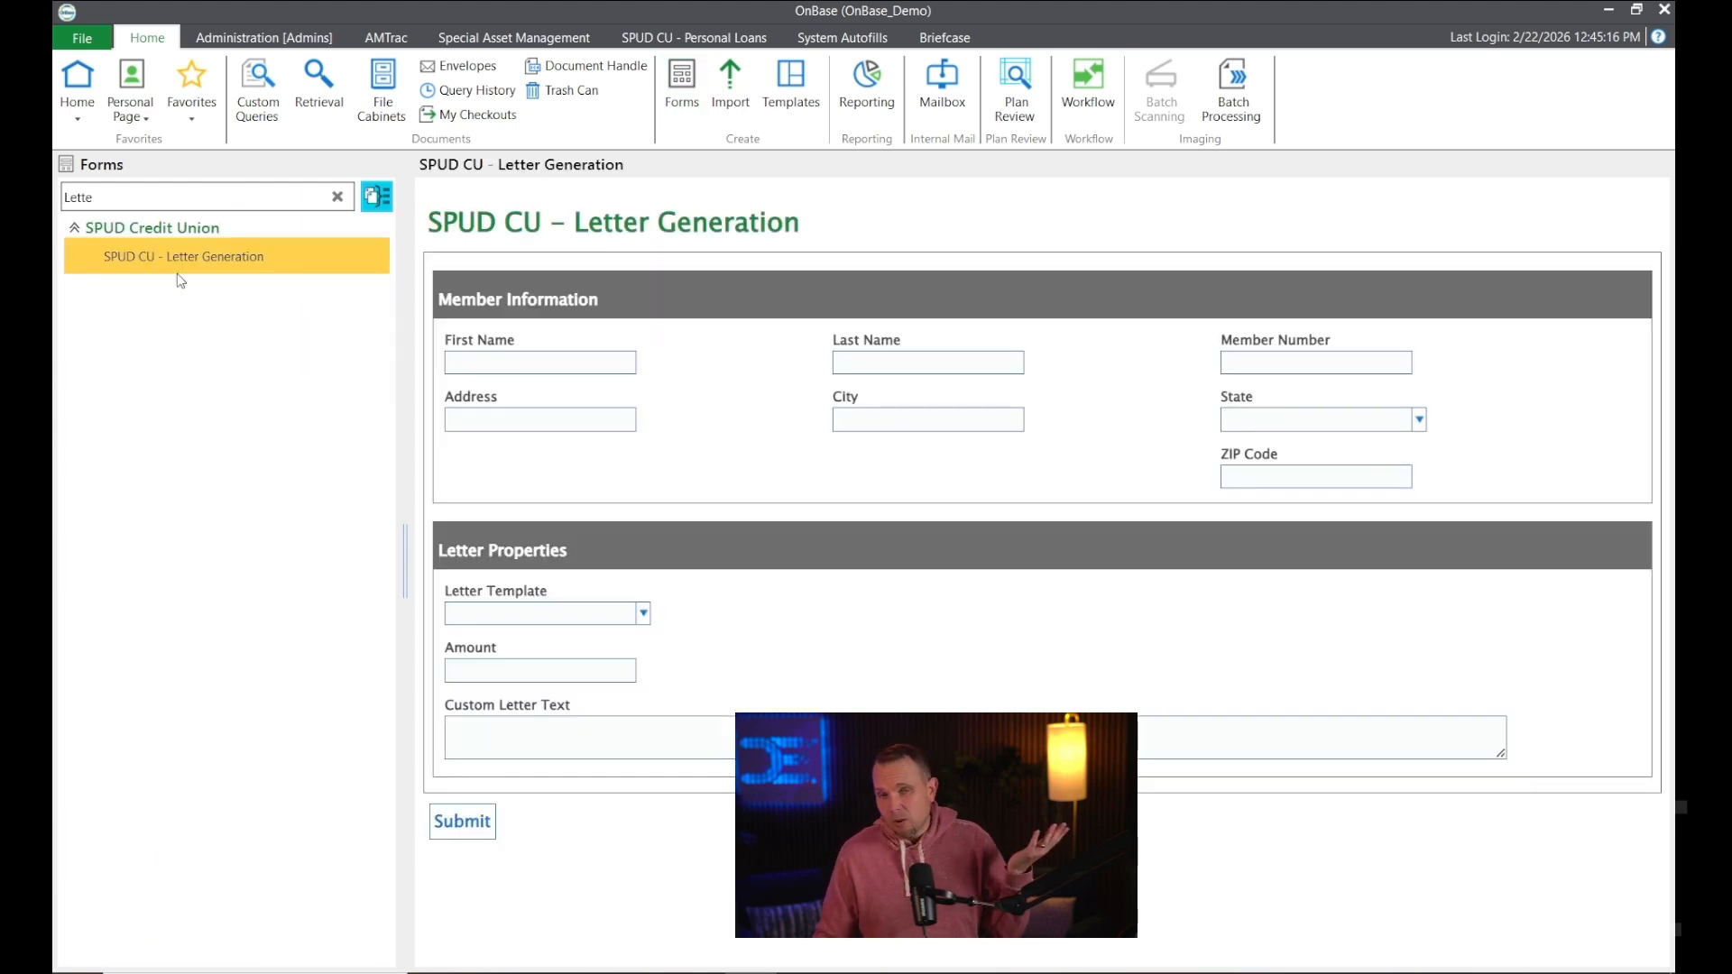
Enter the member number on the form so the remaining member information fills in automatically.
click(1353, 363)
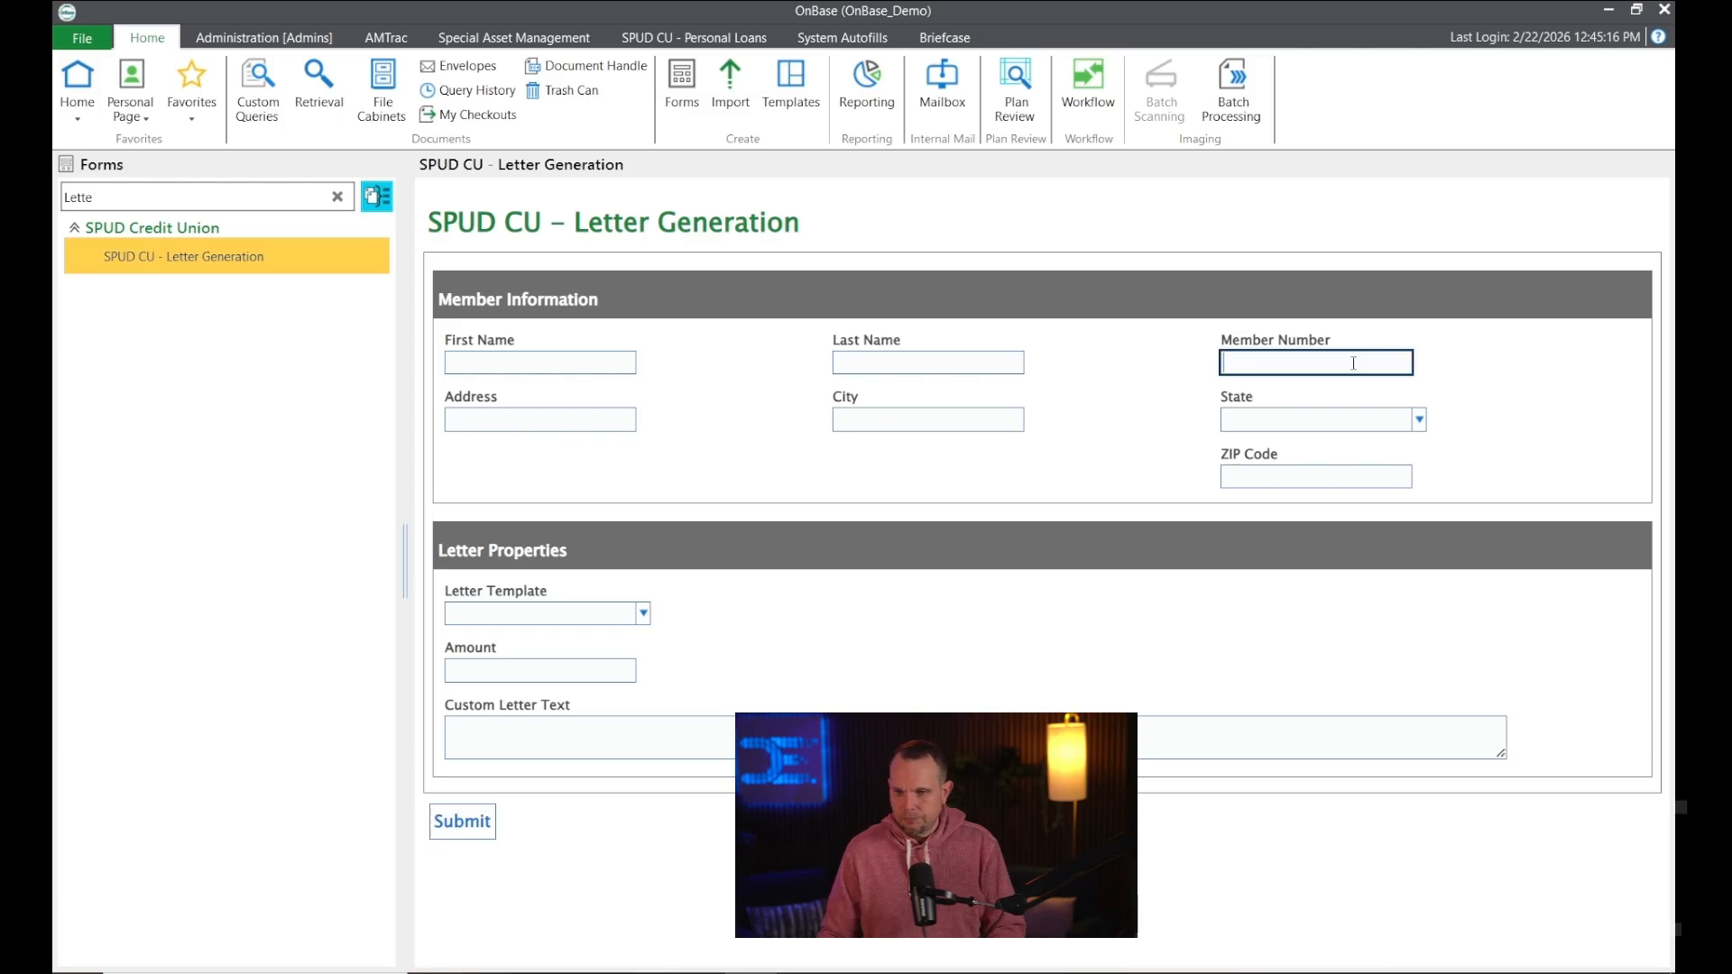
text(MI)
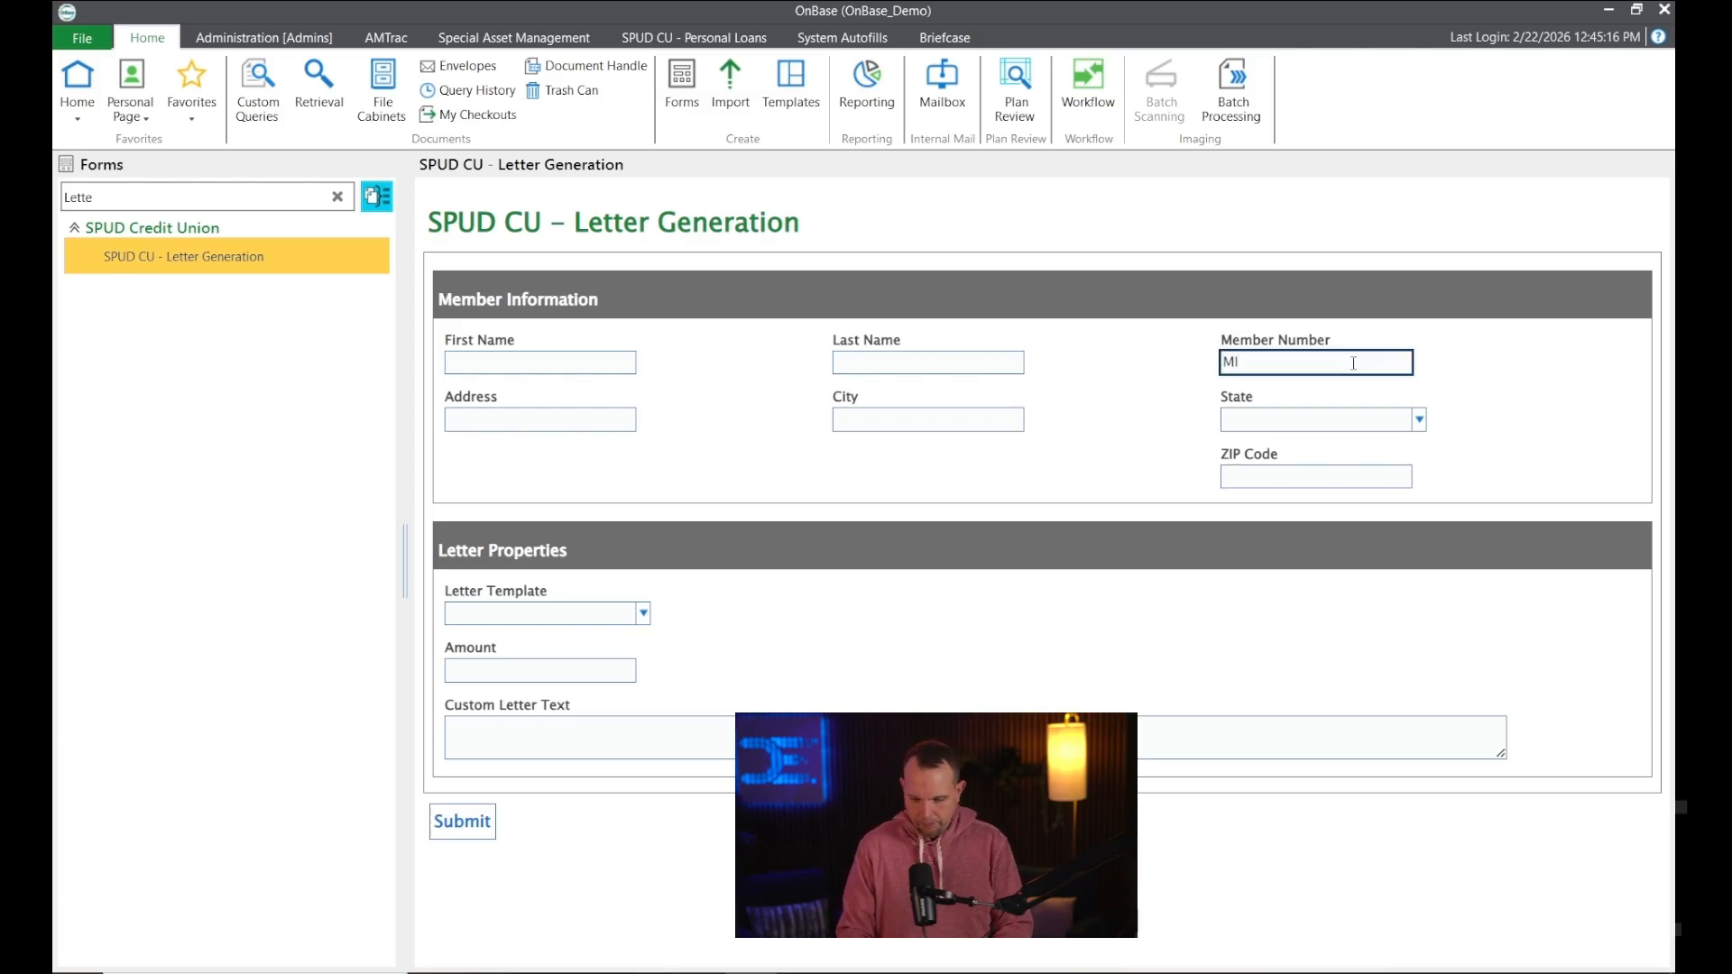
text(10004)
key(Tab)
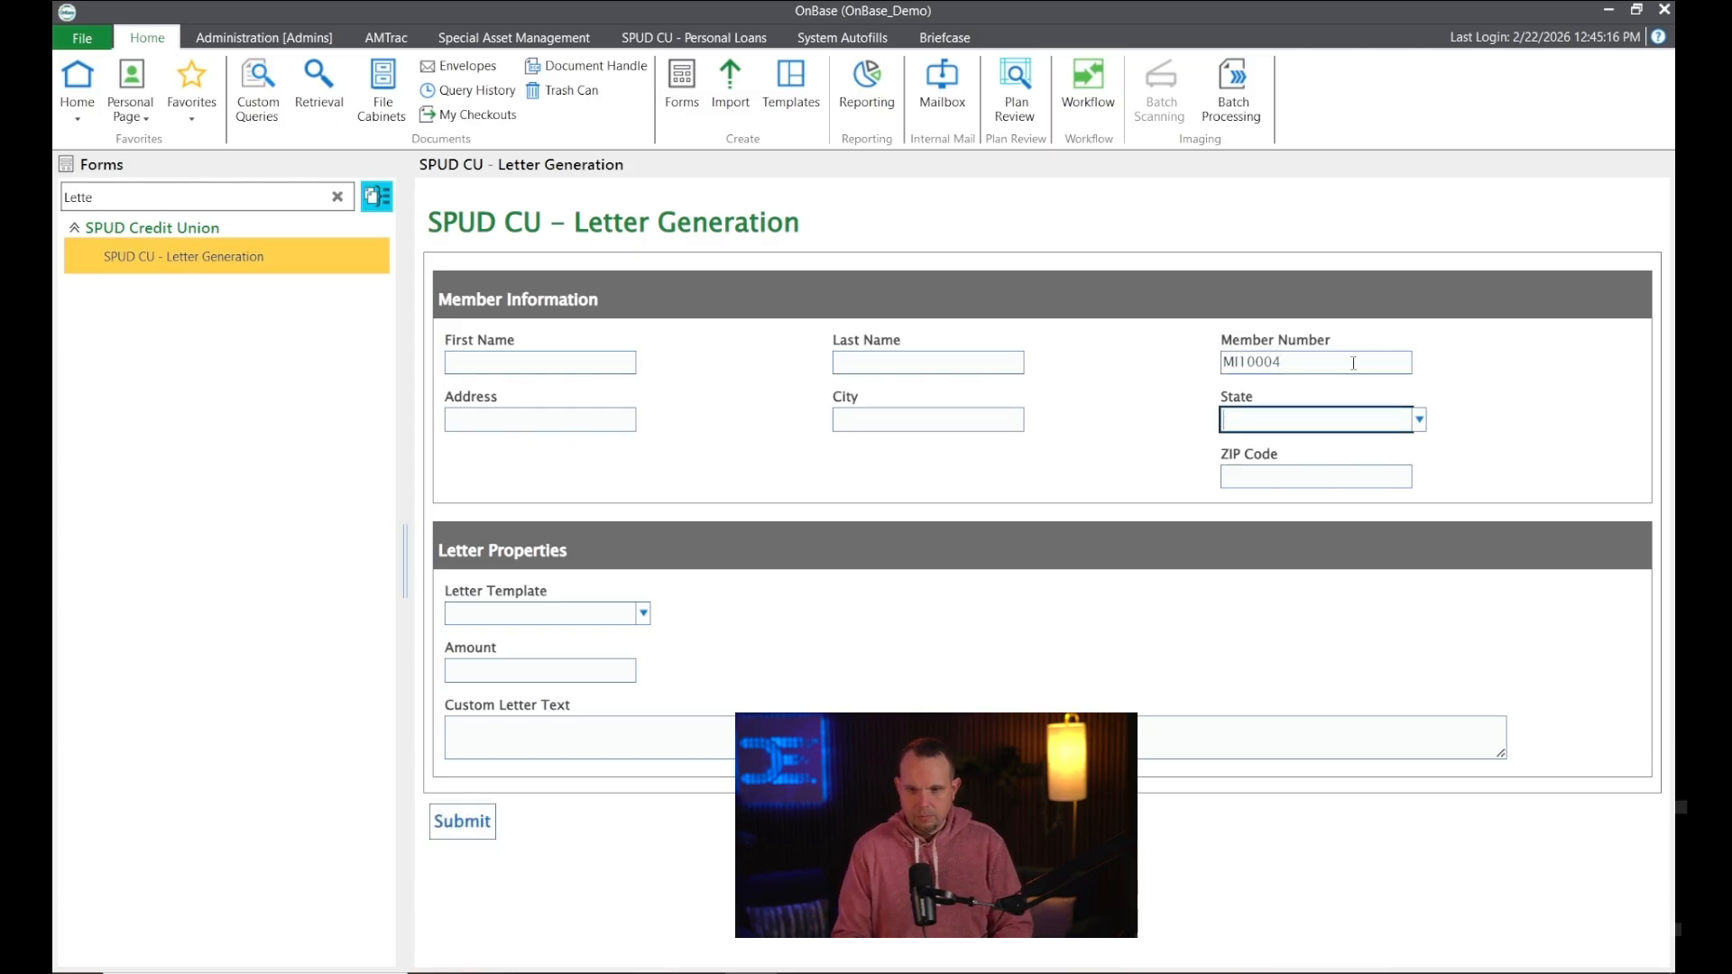
click(1278, 361)
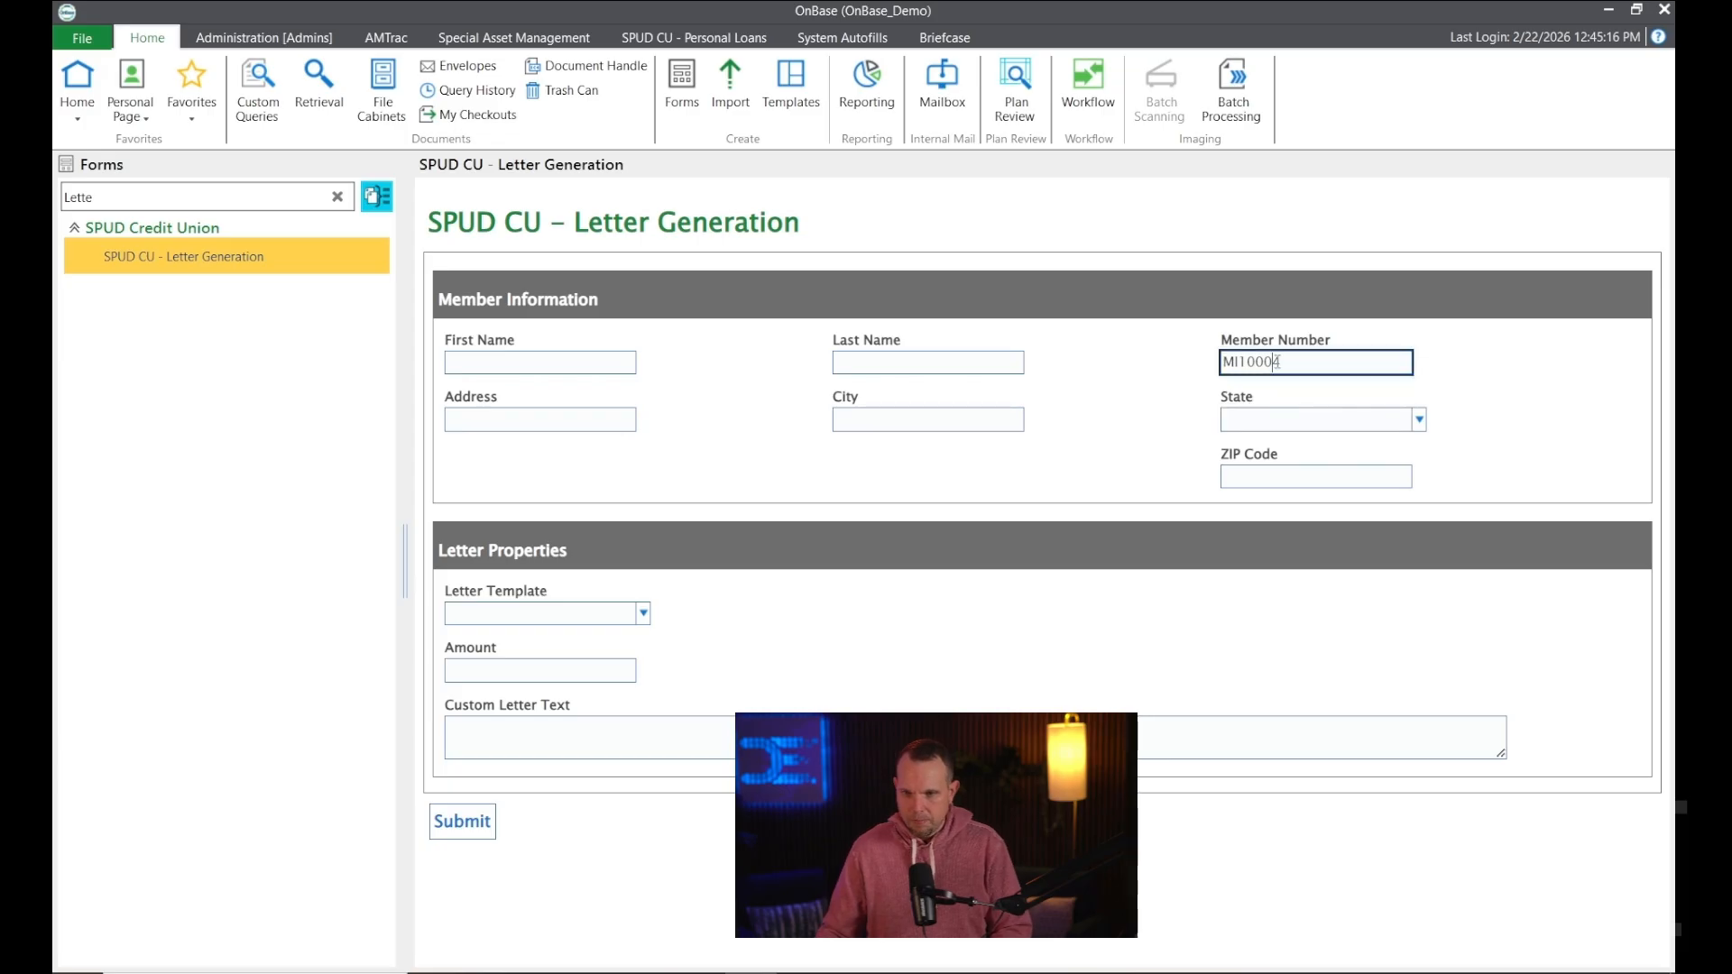
key(Tab)
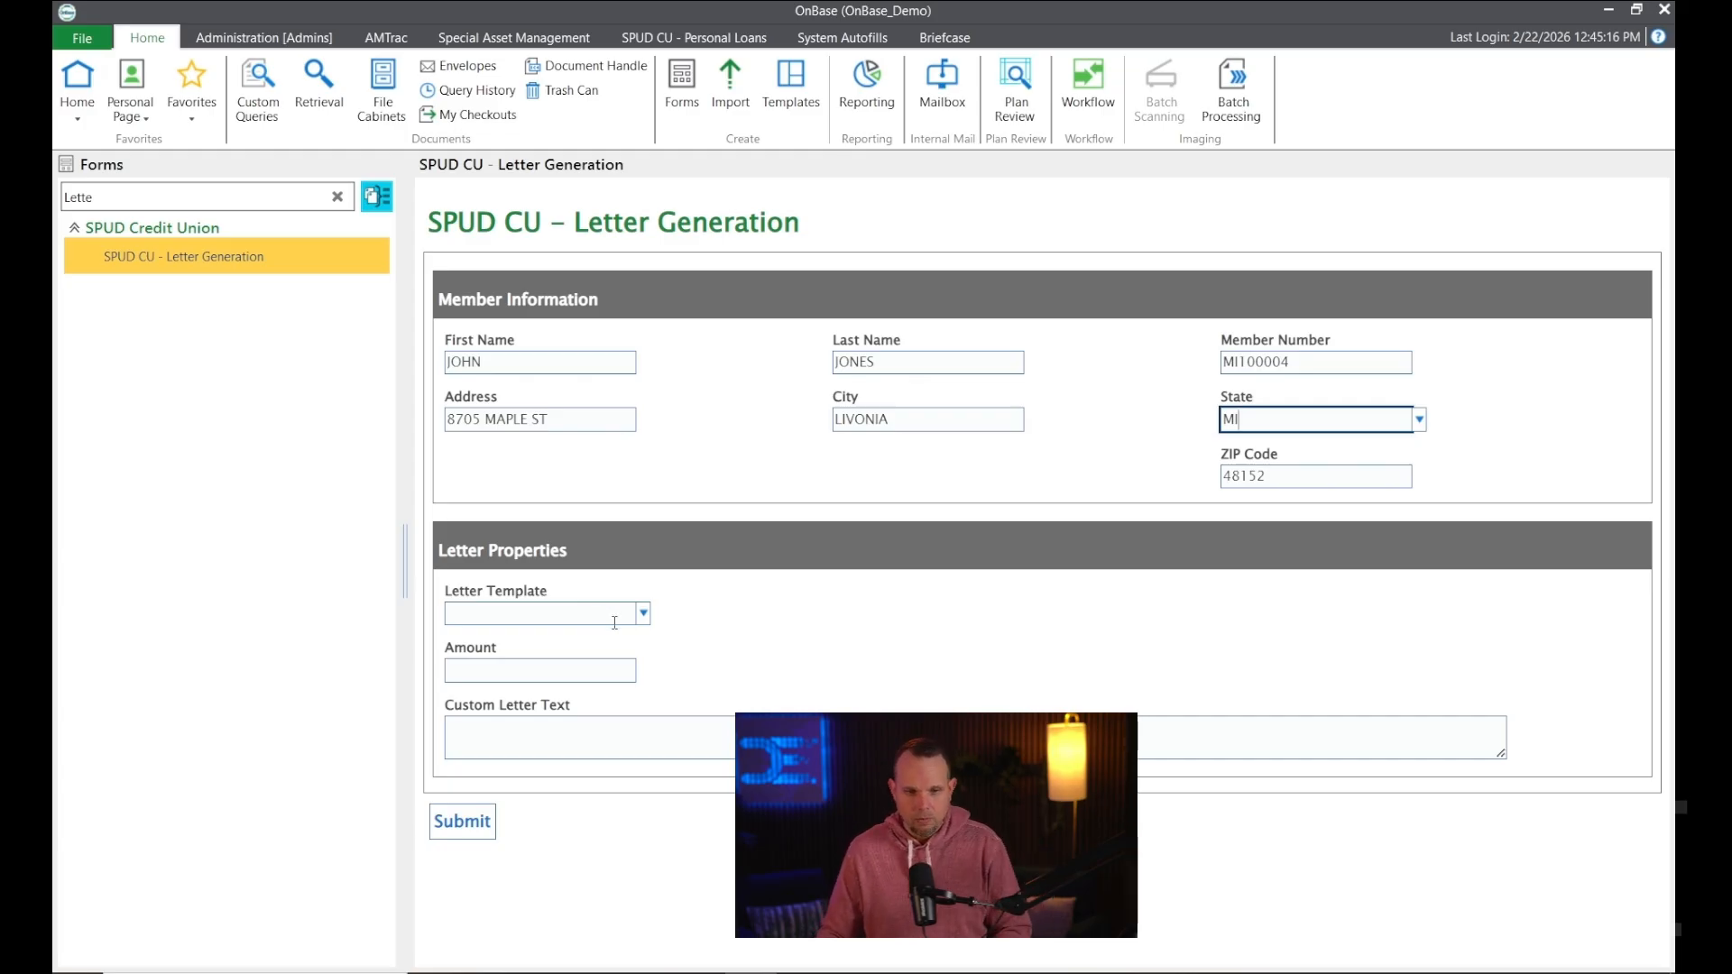
Choose the SPUD - Bank Error in Favor letter template and set the amount to 50.
click(642, 615)
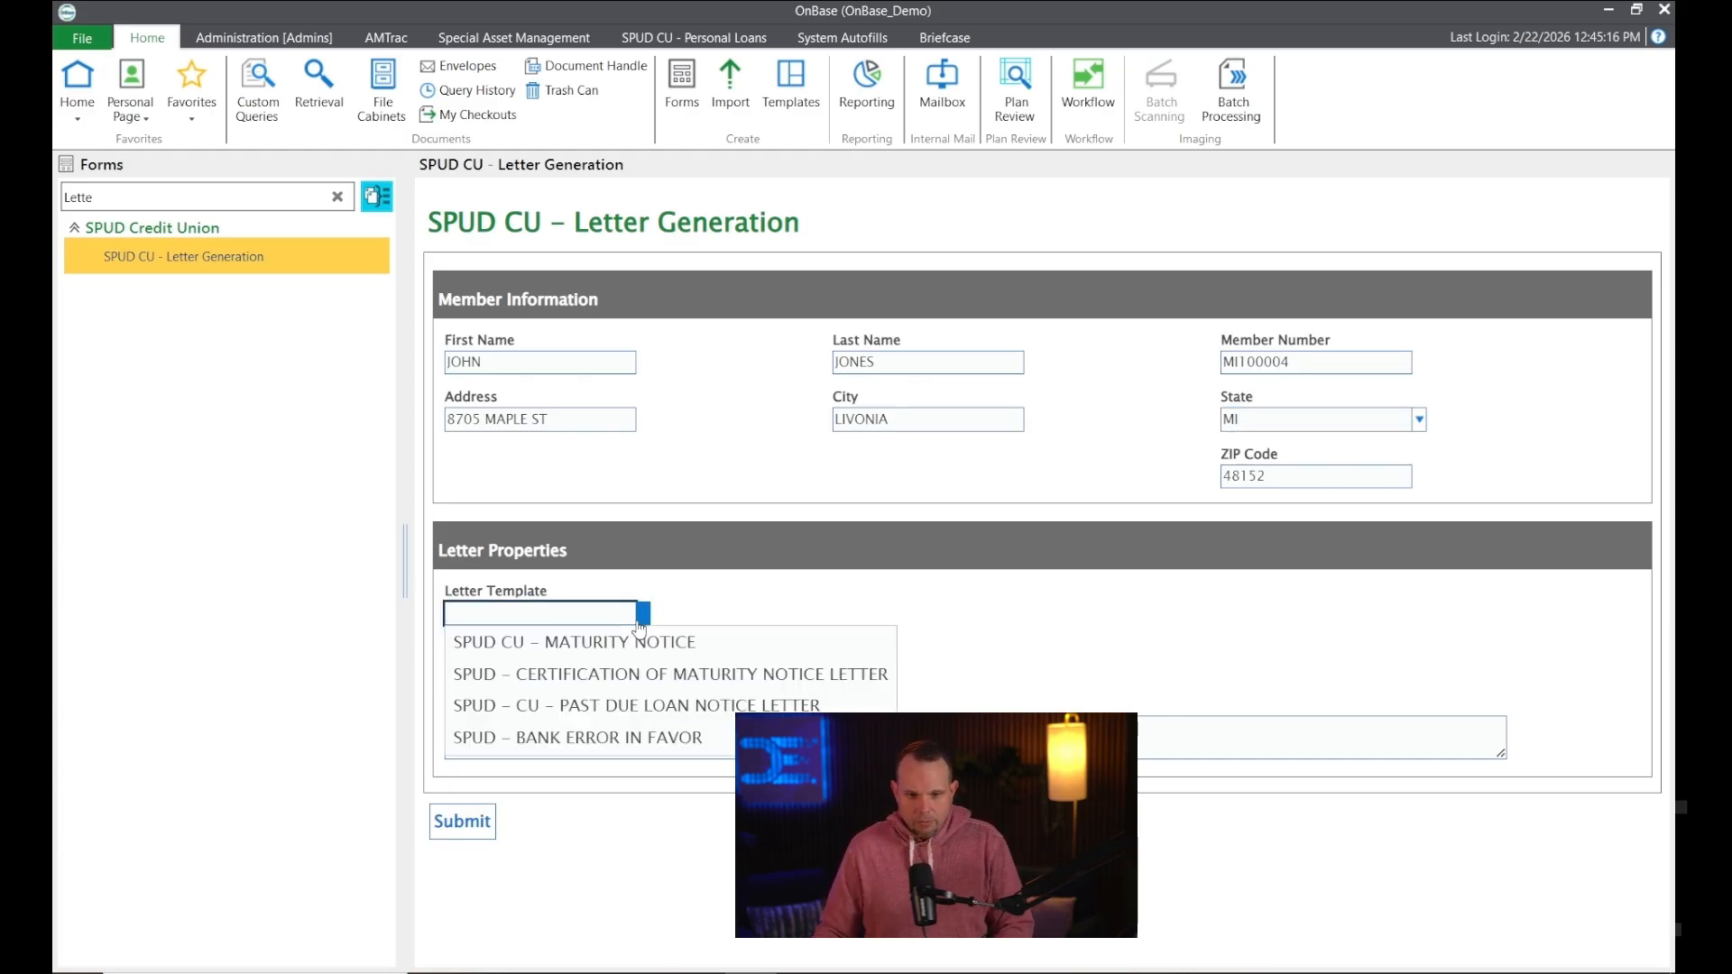
click(631, 740)
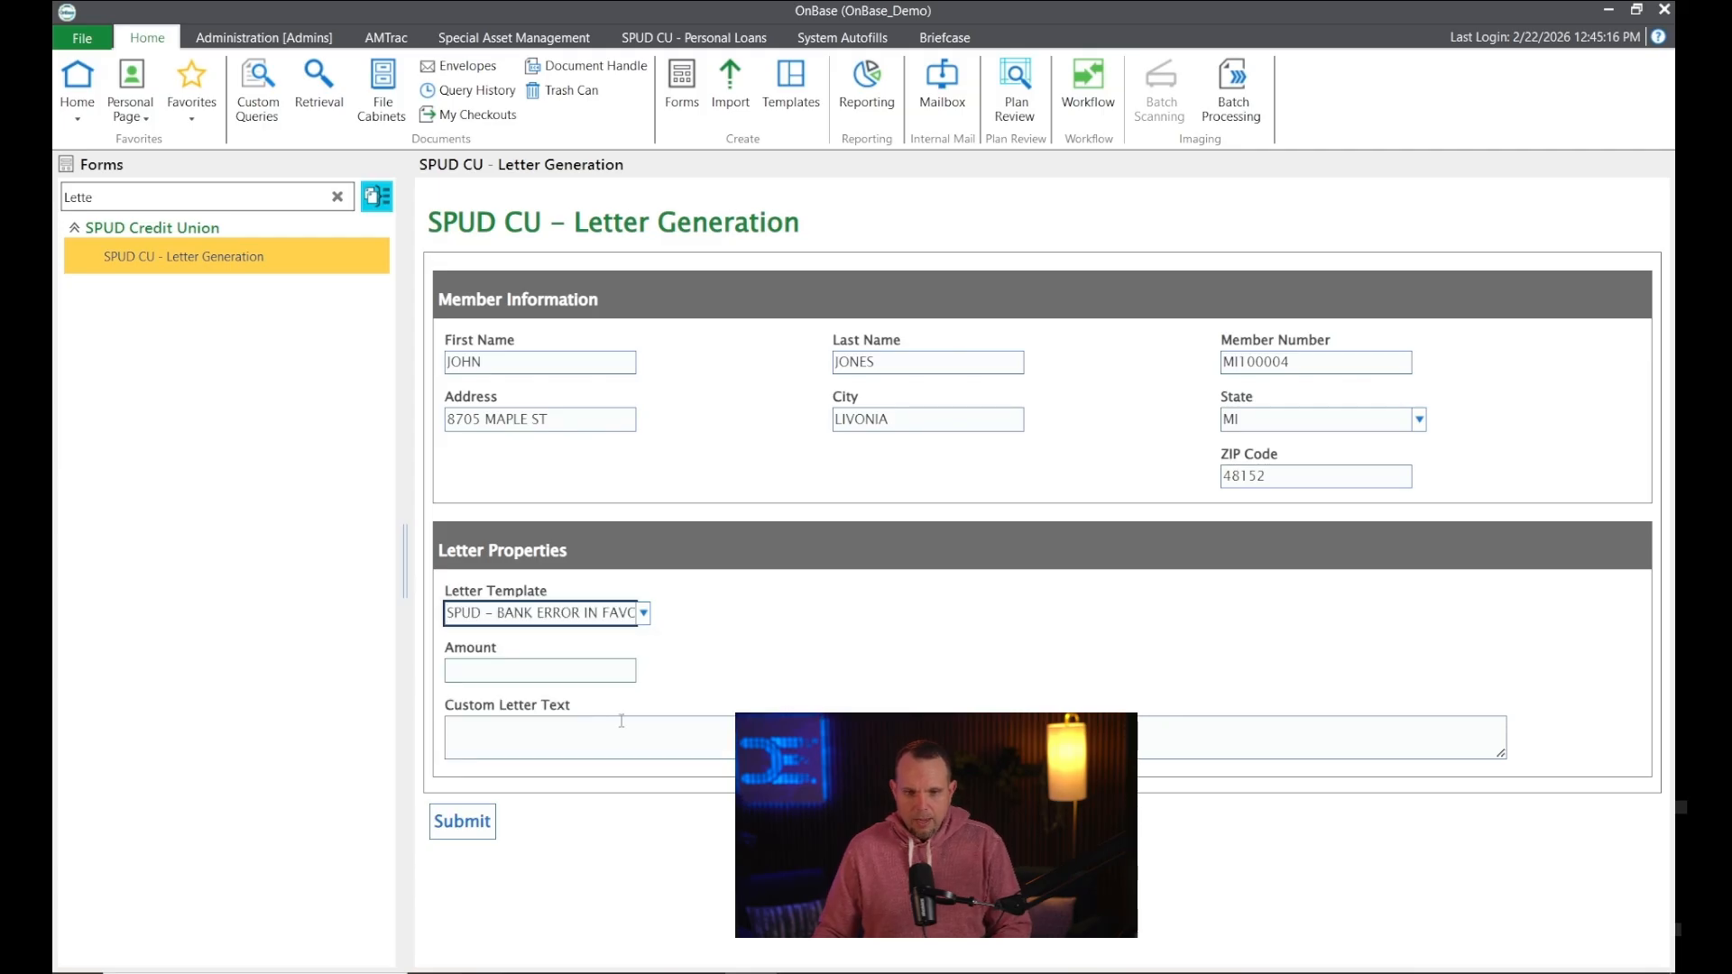
click(580, 670)
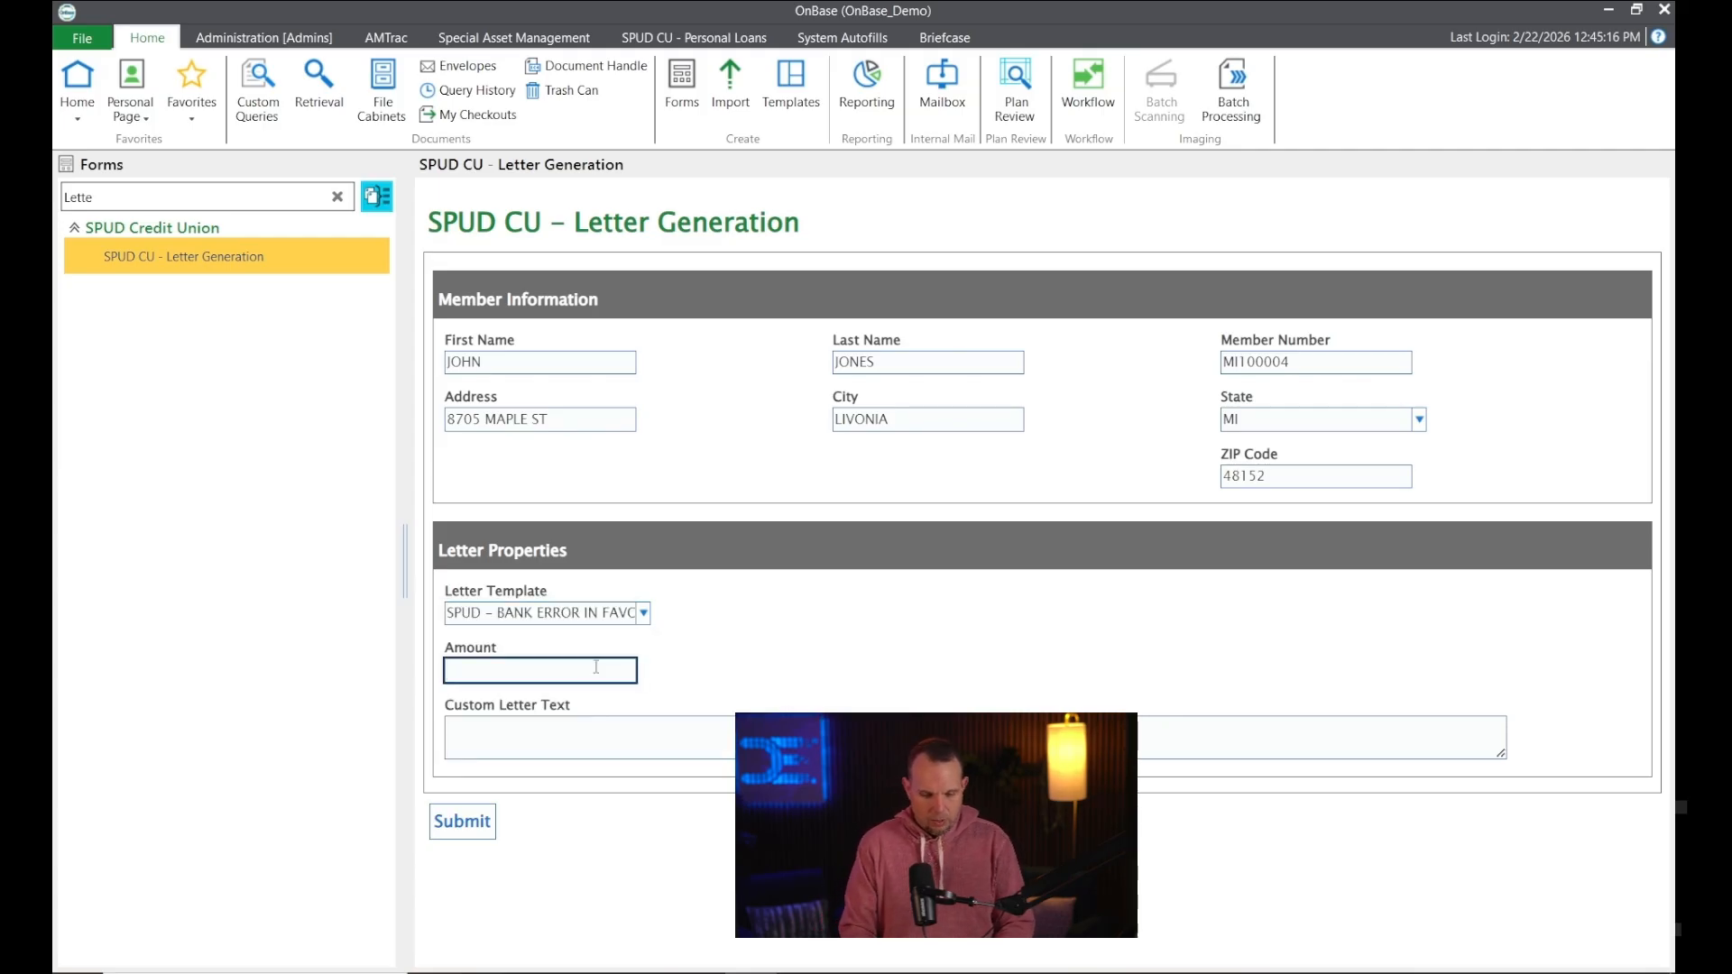
text(50)
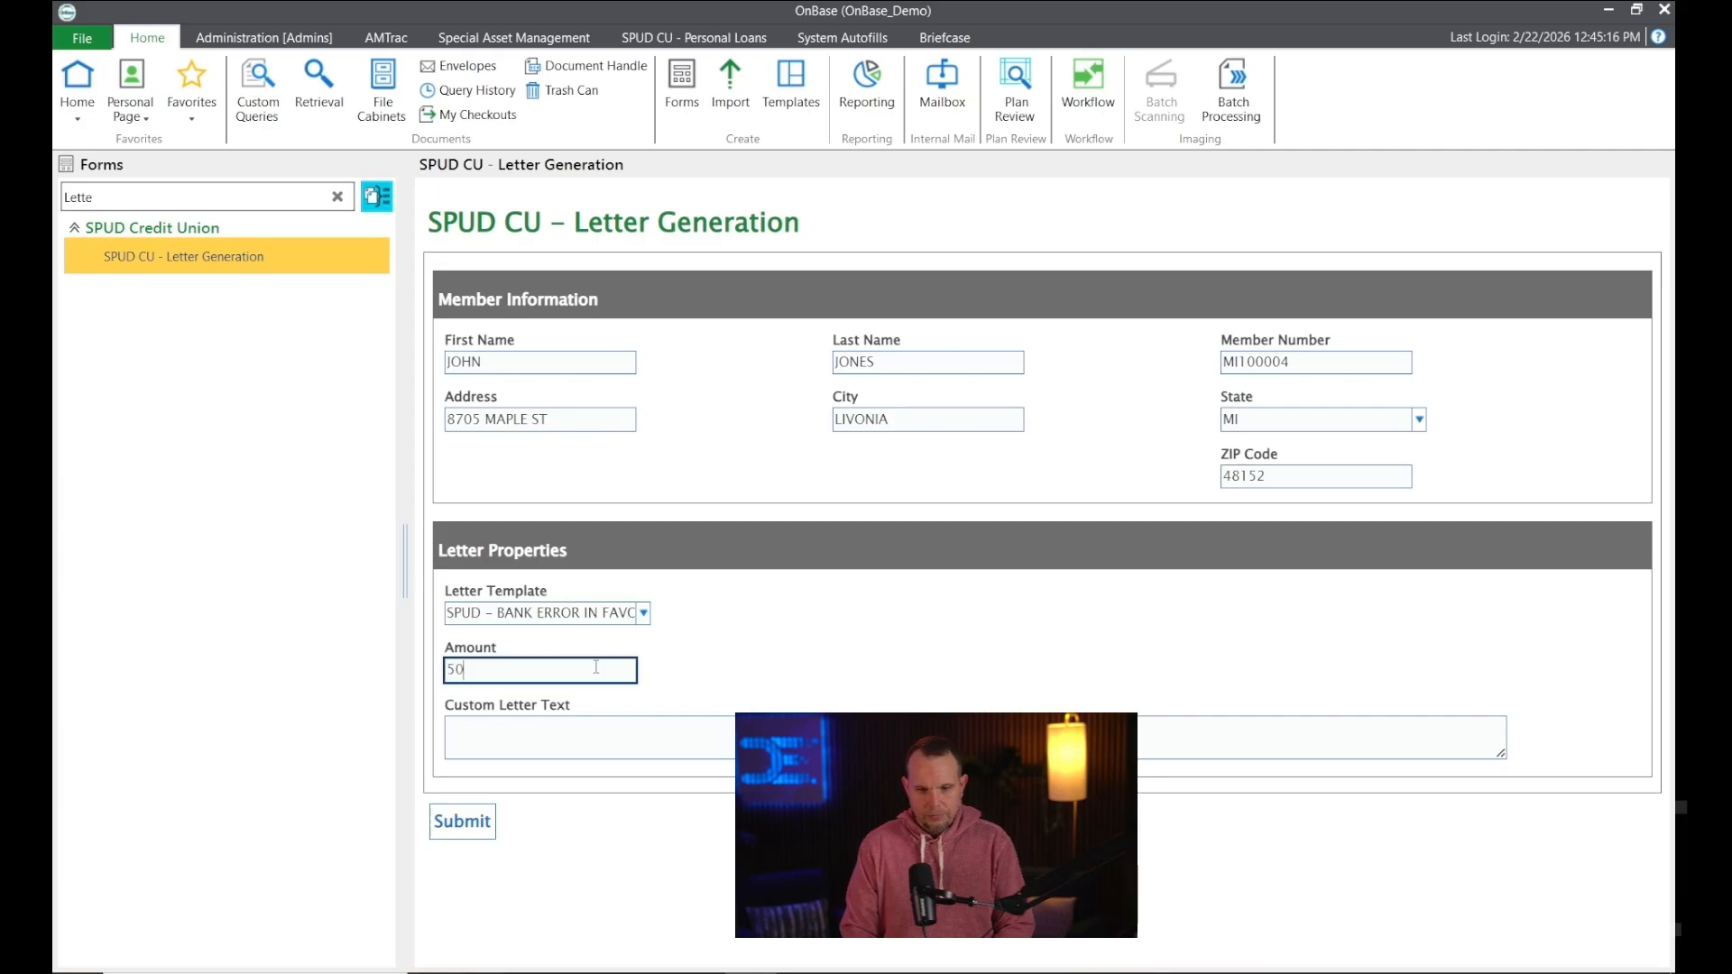
key(Tab)
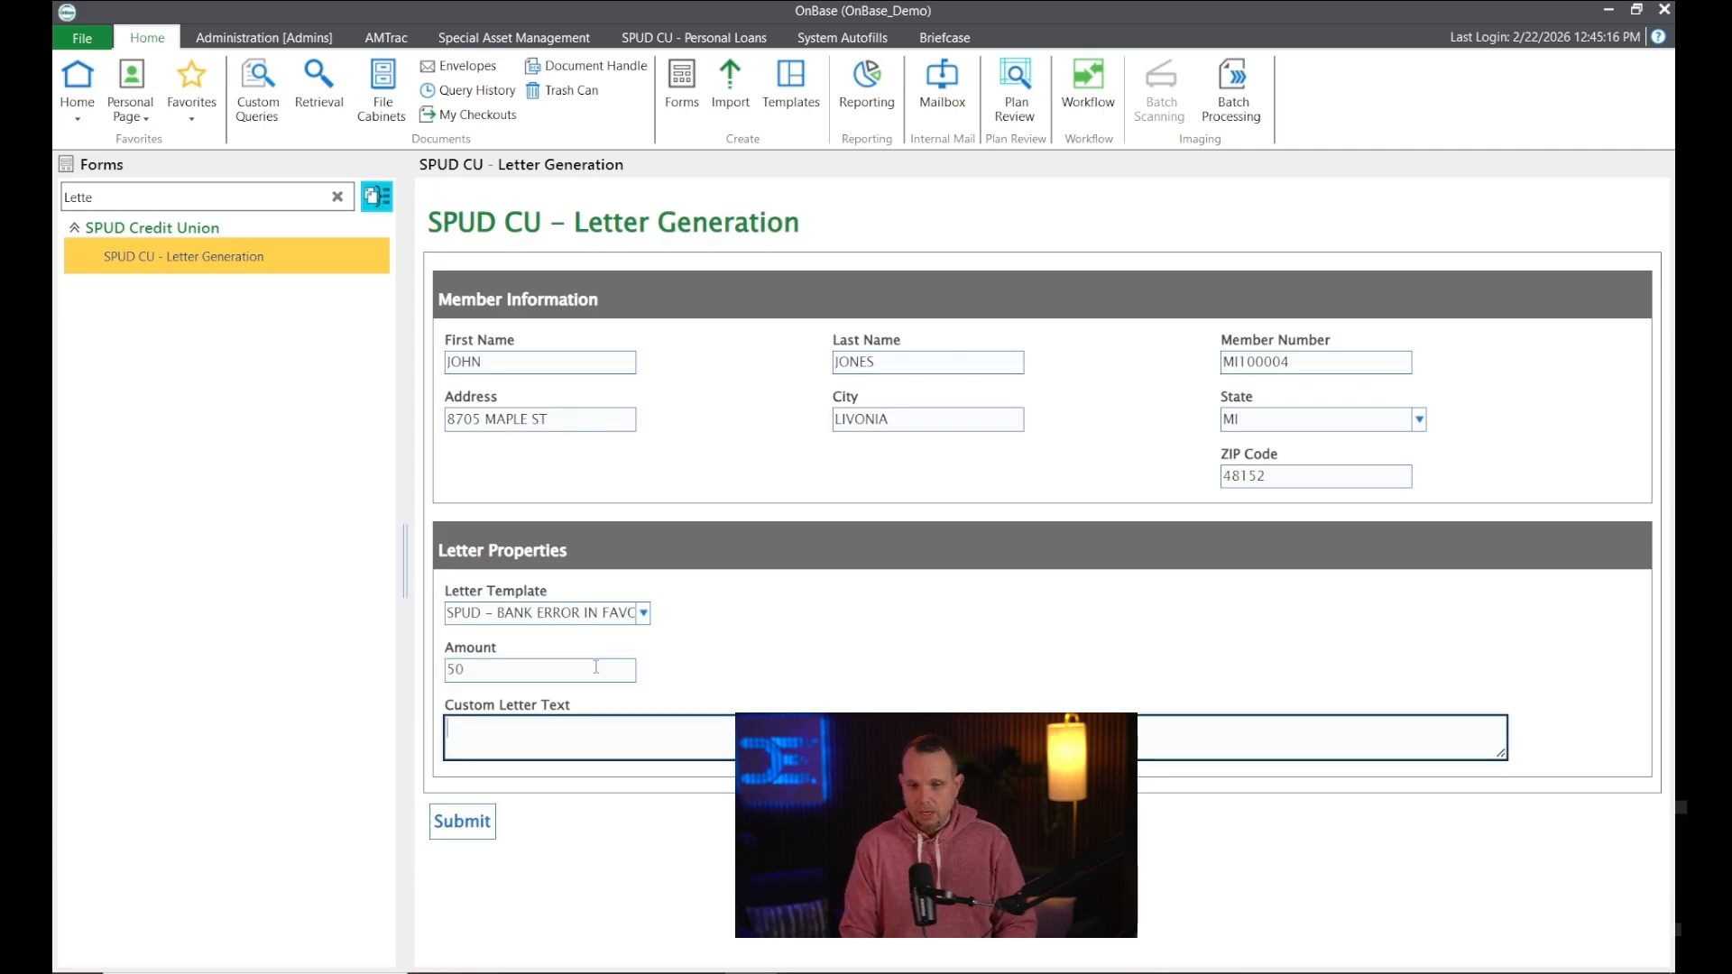
Enter custom letter text beginning "Congratulations on an extra $50 in your", submit the form and decline creating another one.
text(Congratu)
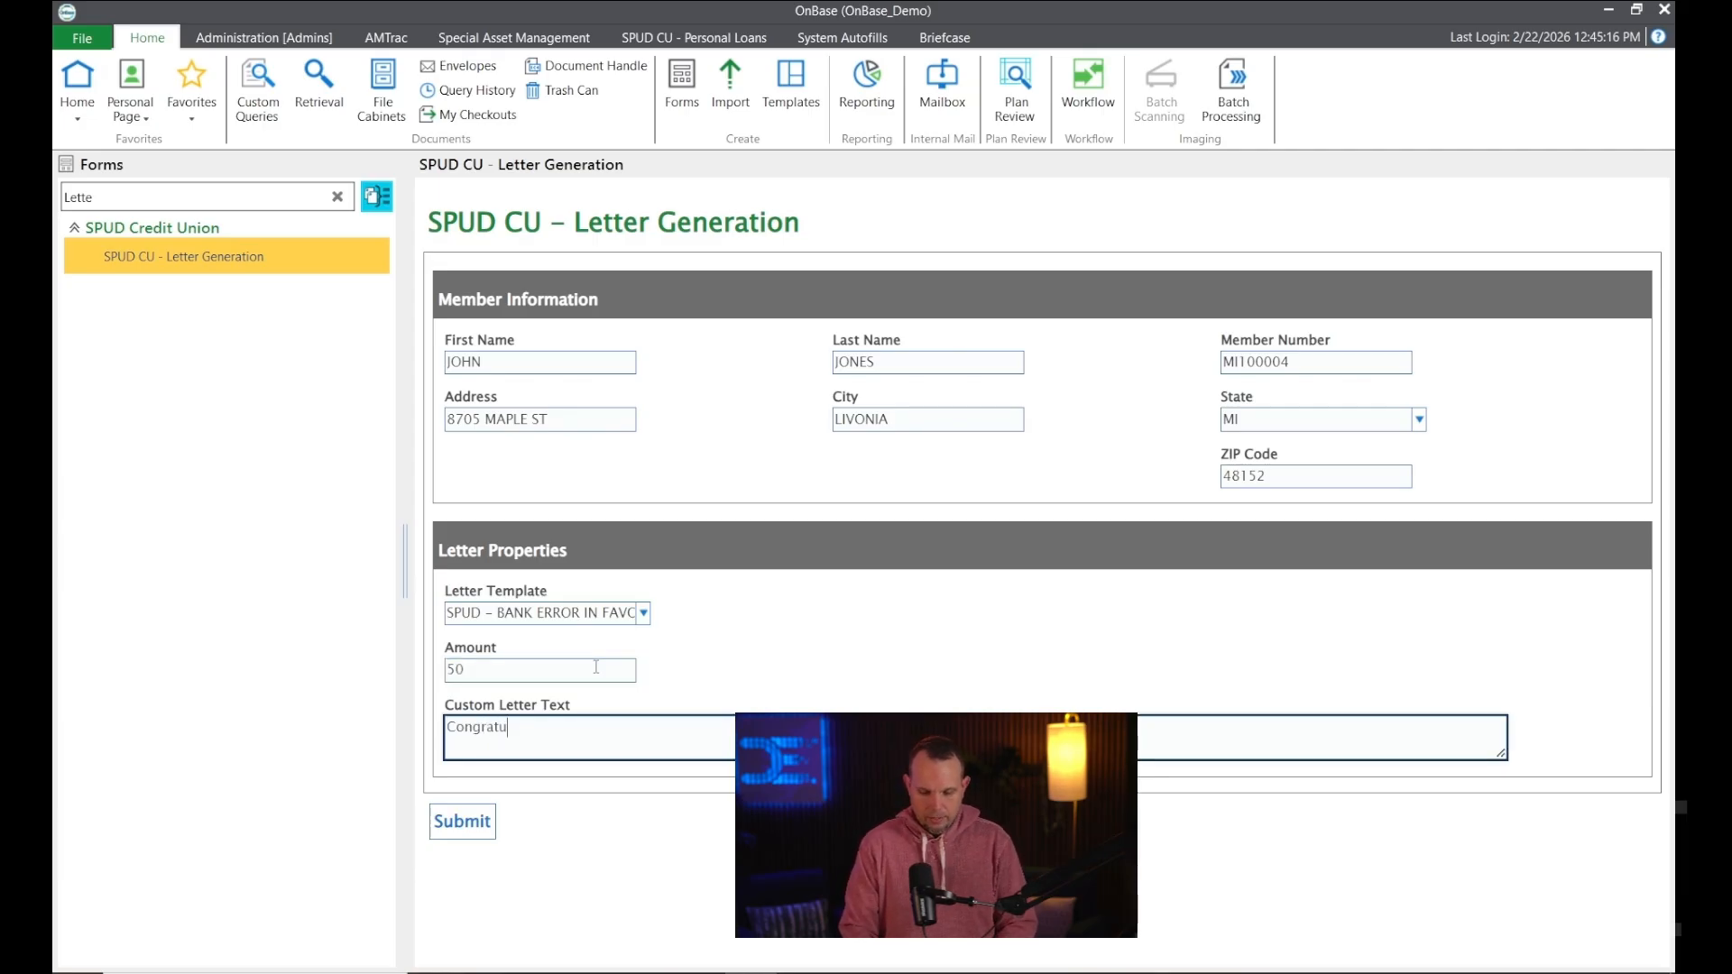
text(lations on an extra)
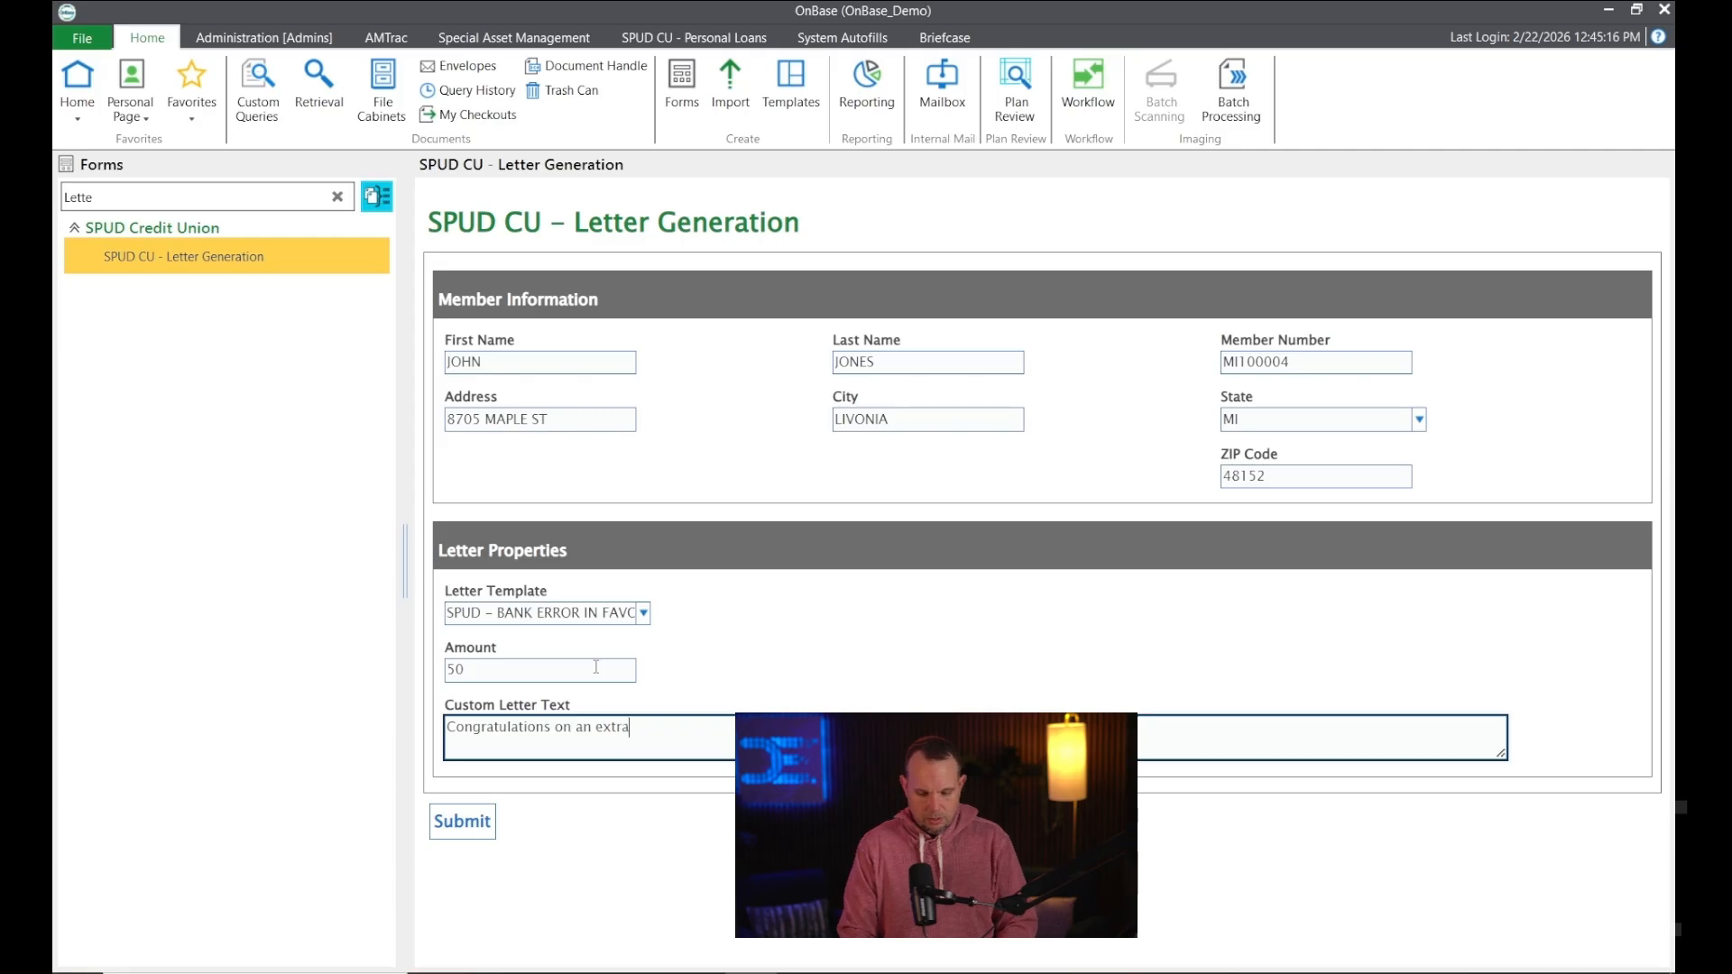
text($50 in your poc)
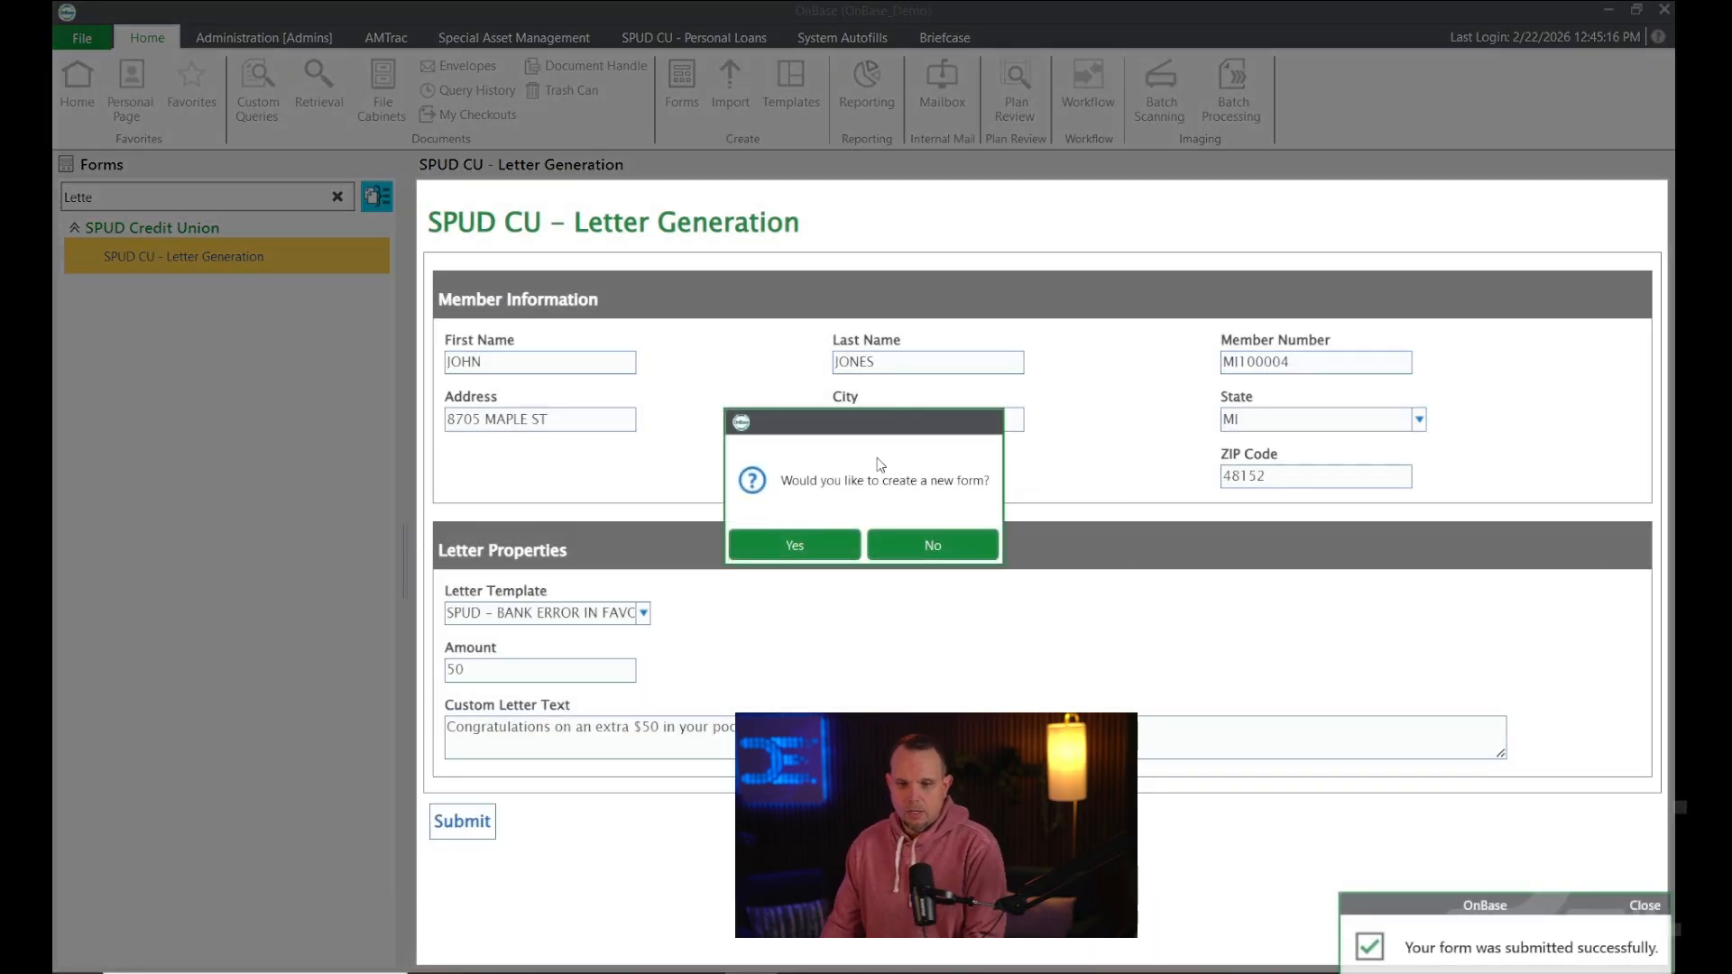
click(933, 545)
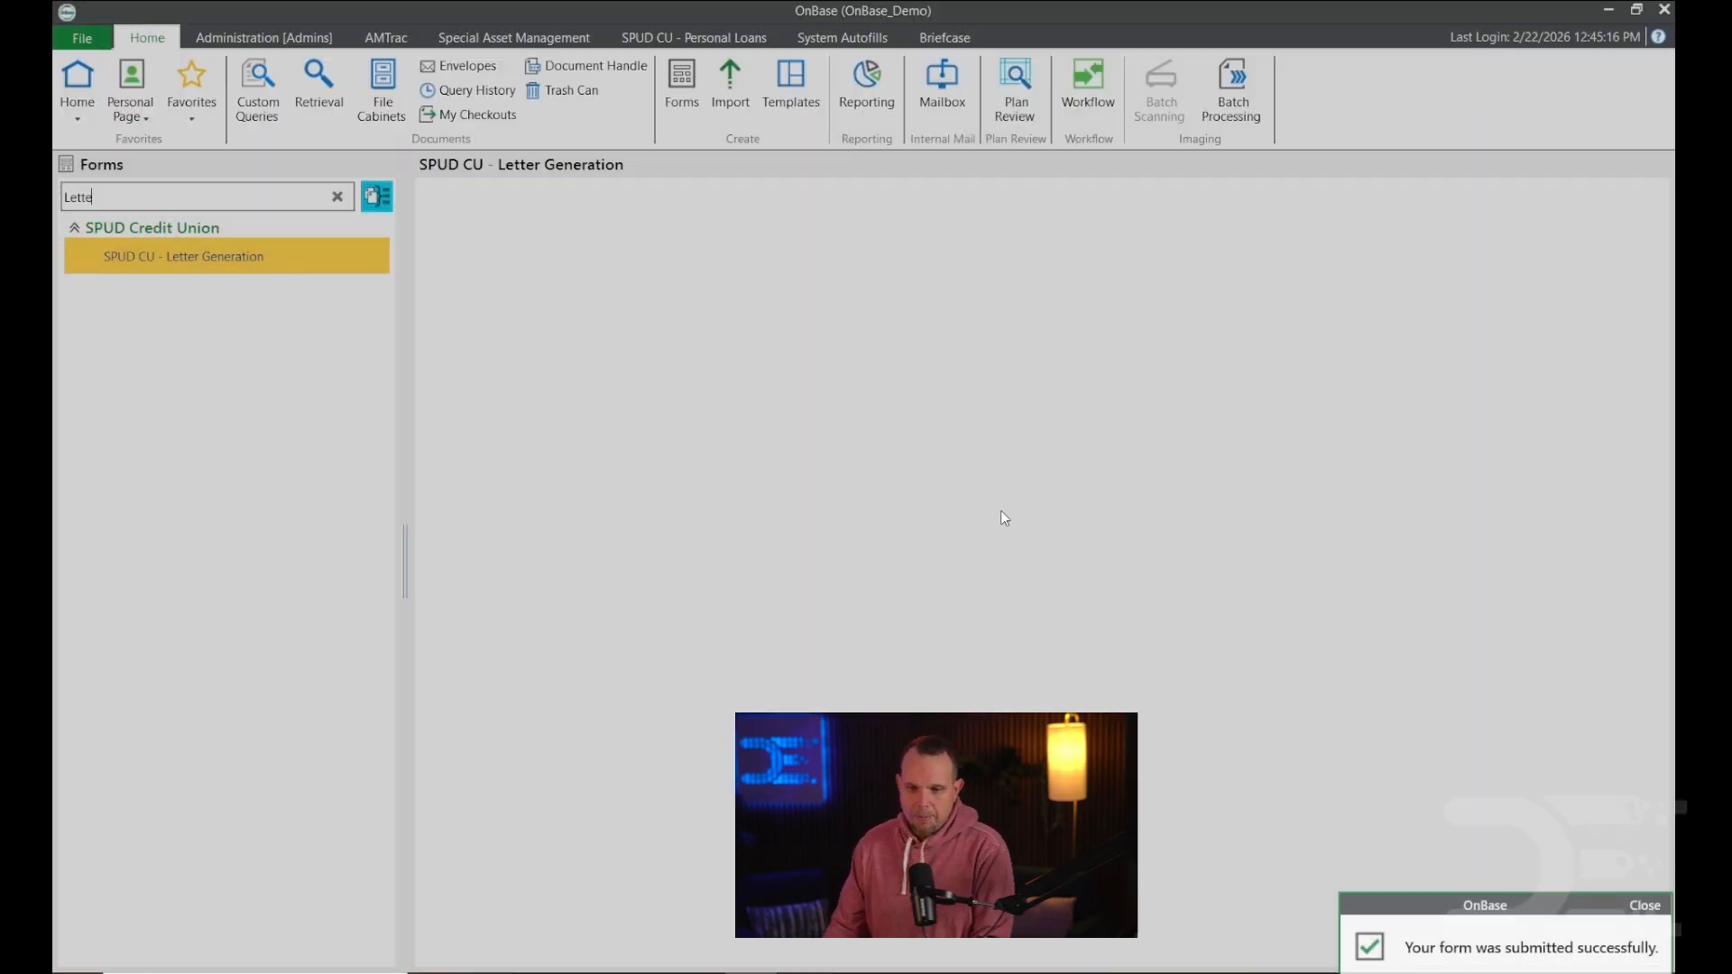
Open the Process Letter queue of the SPUD CU - Letter Processing UF life cycle to show the submitted form.
click(1092, 88)
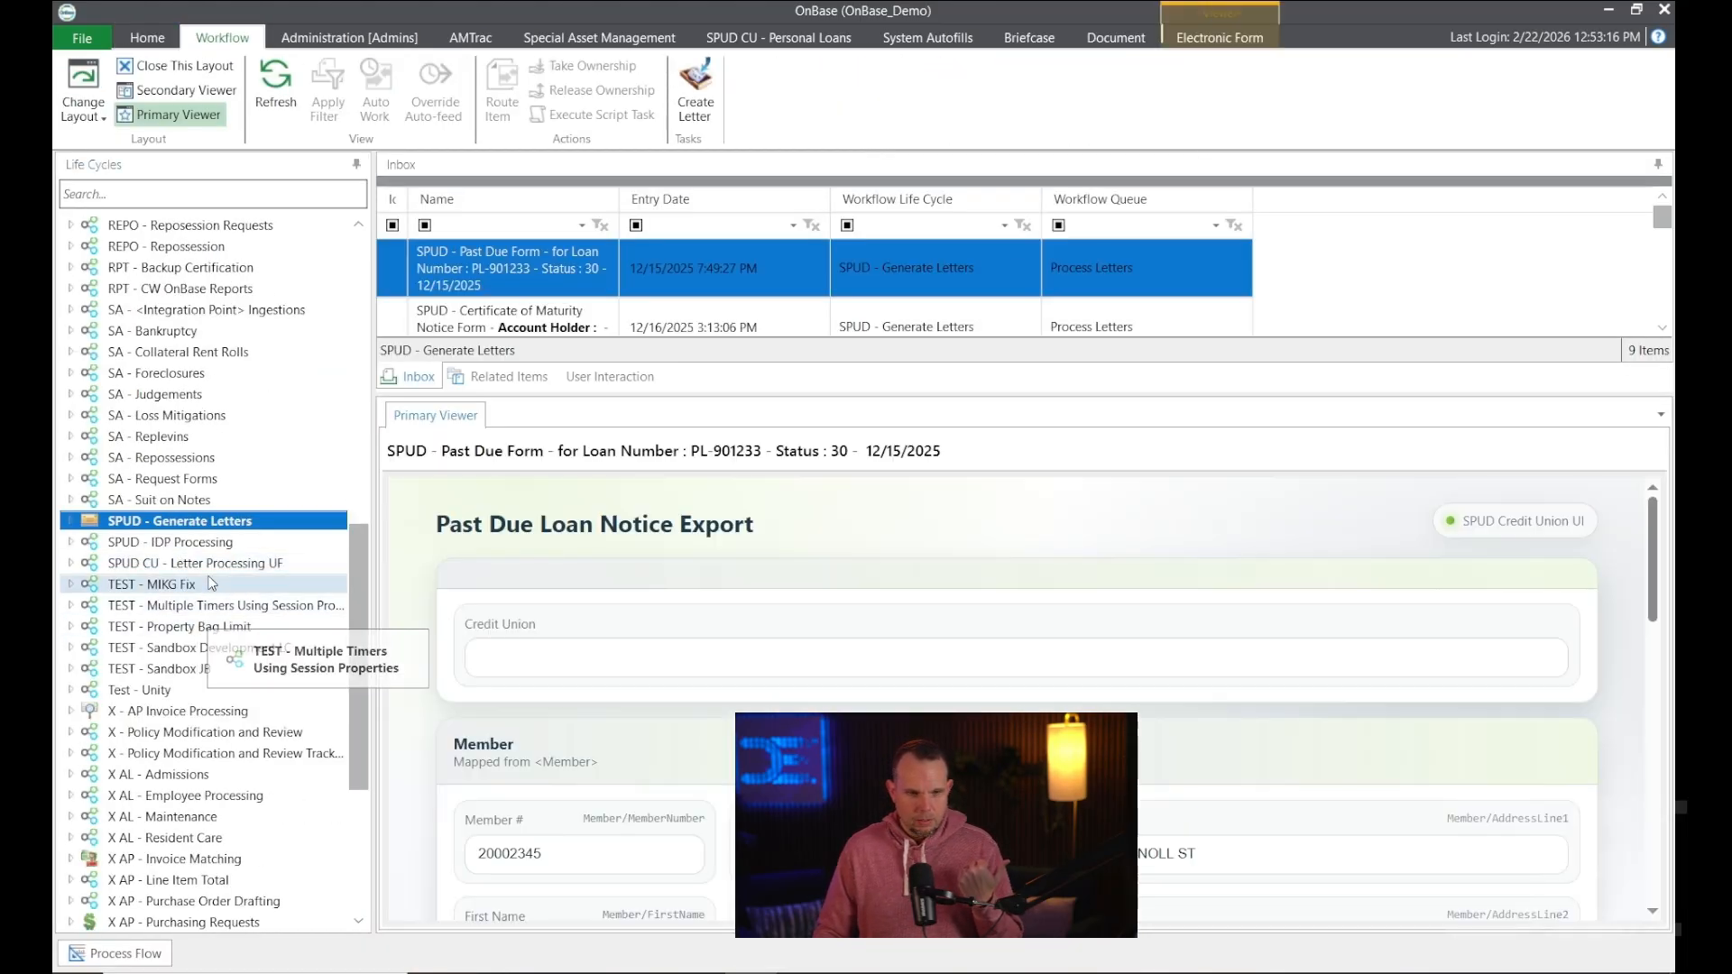
click(142, 567)
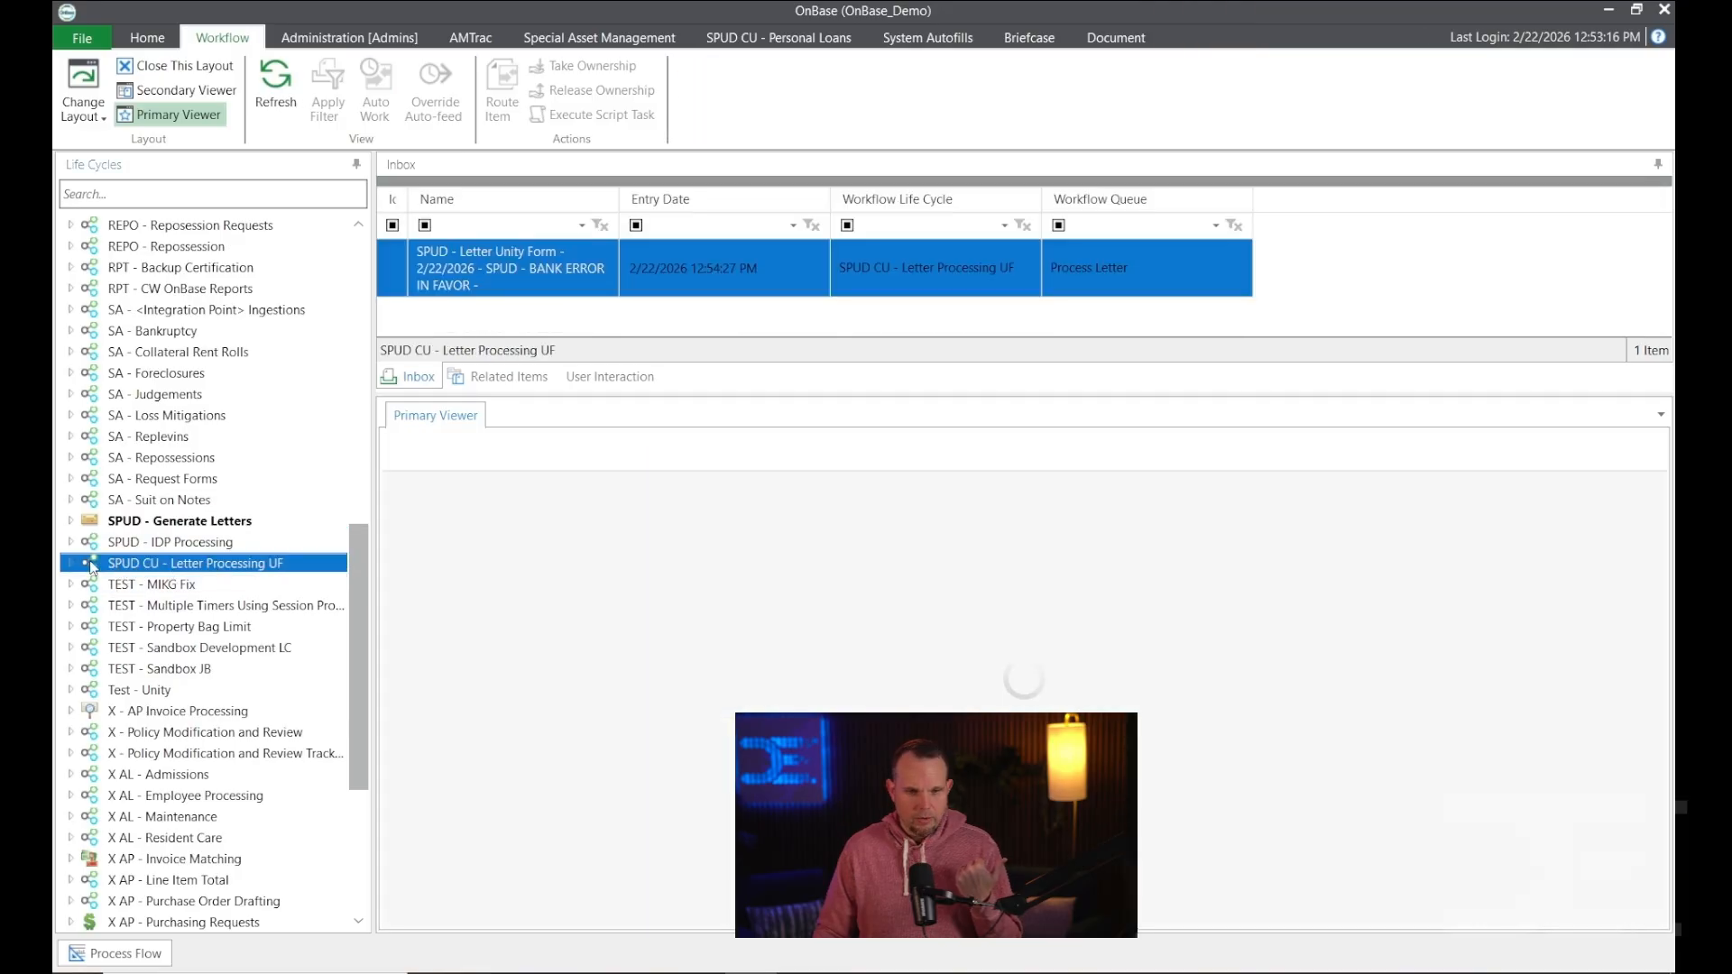
click(72, 564)
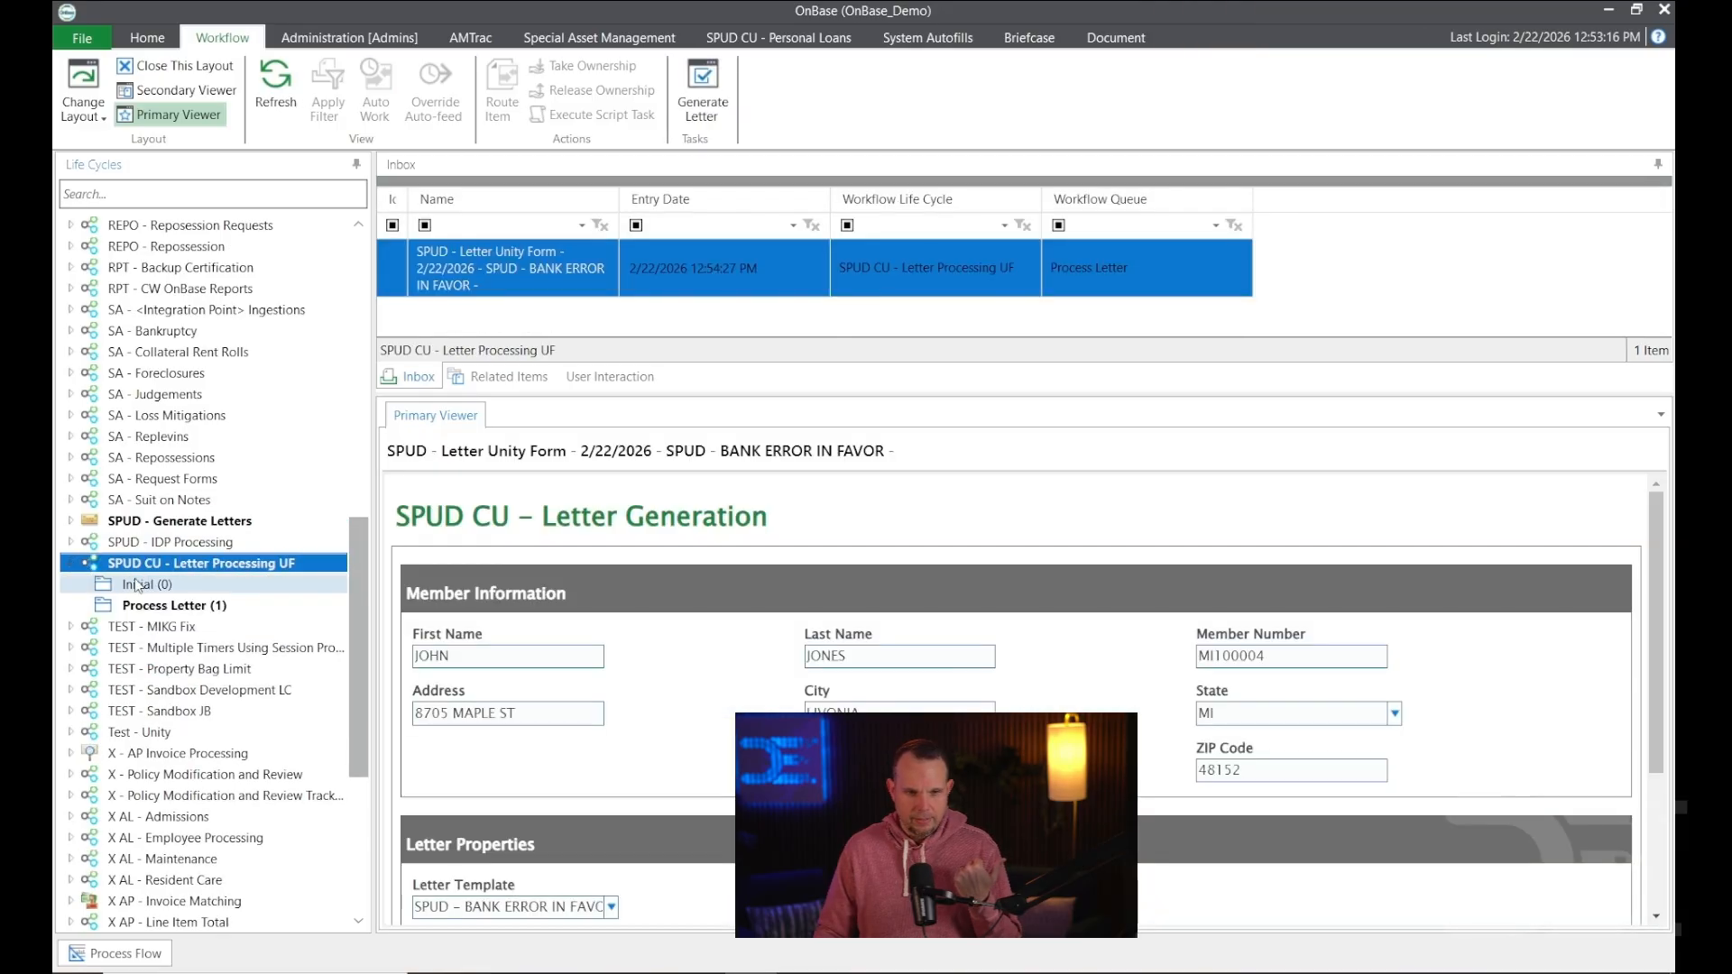
click(172, 606)
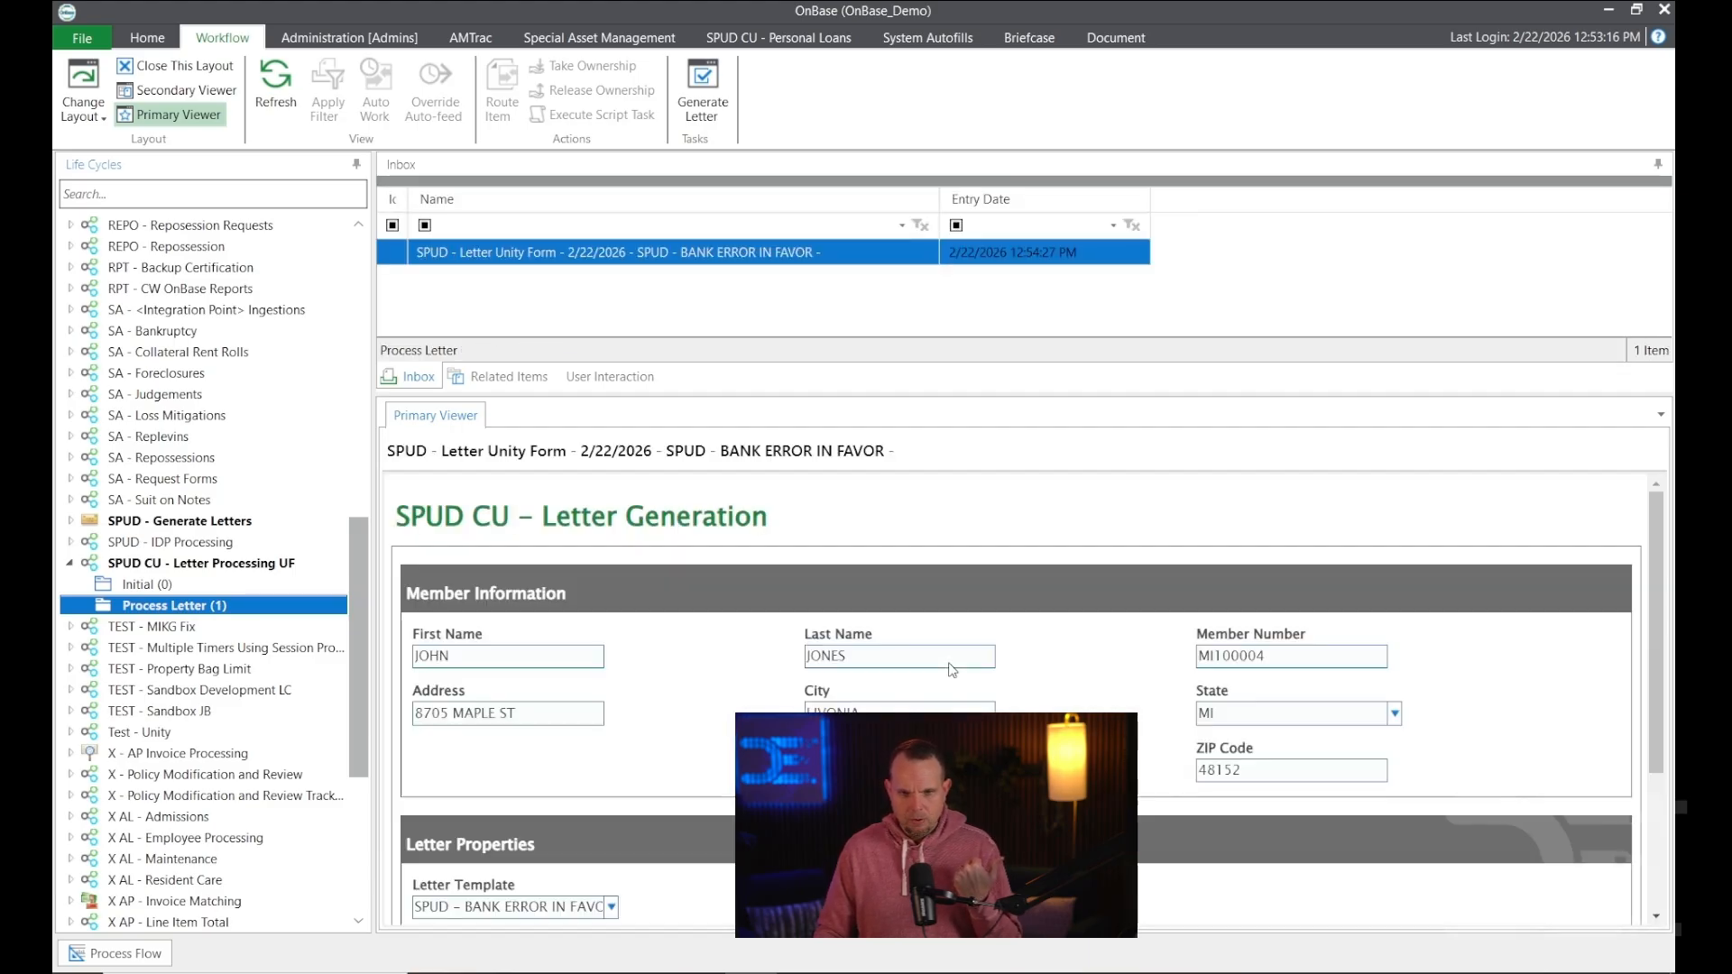
Try to run the Generate Letter task on the submitted form, closing the resulting dialogs without filing a bug report.
click(697, 108)
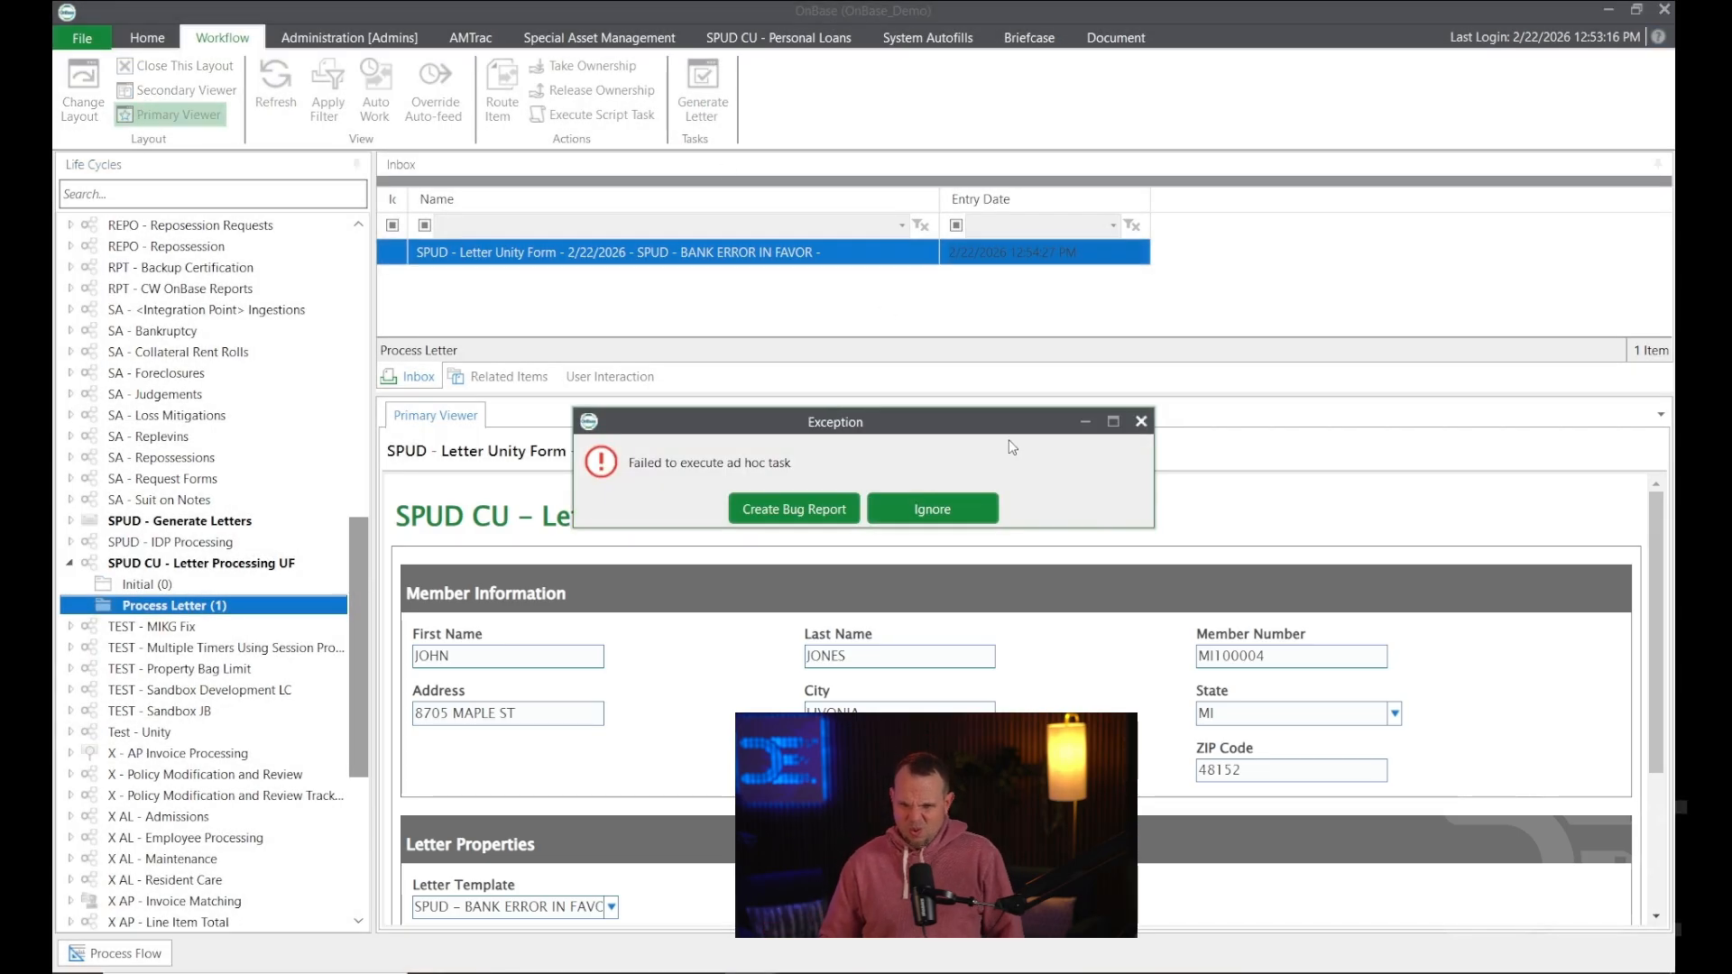
click(826, 519)
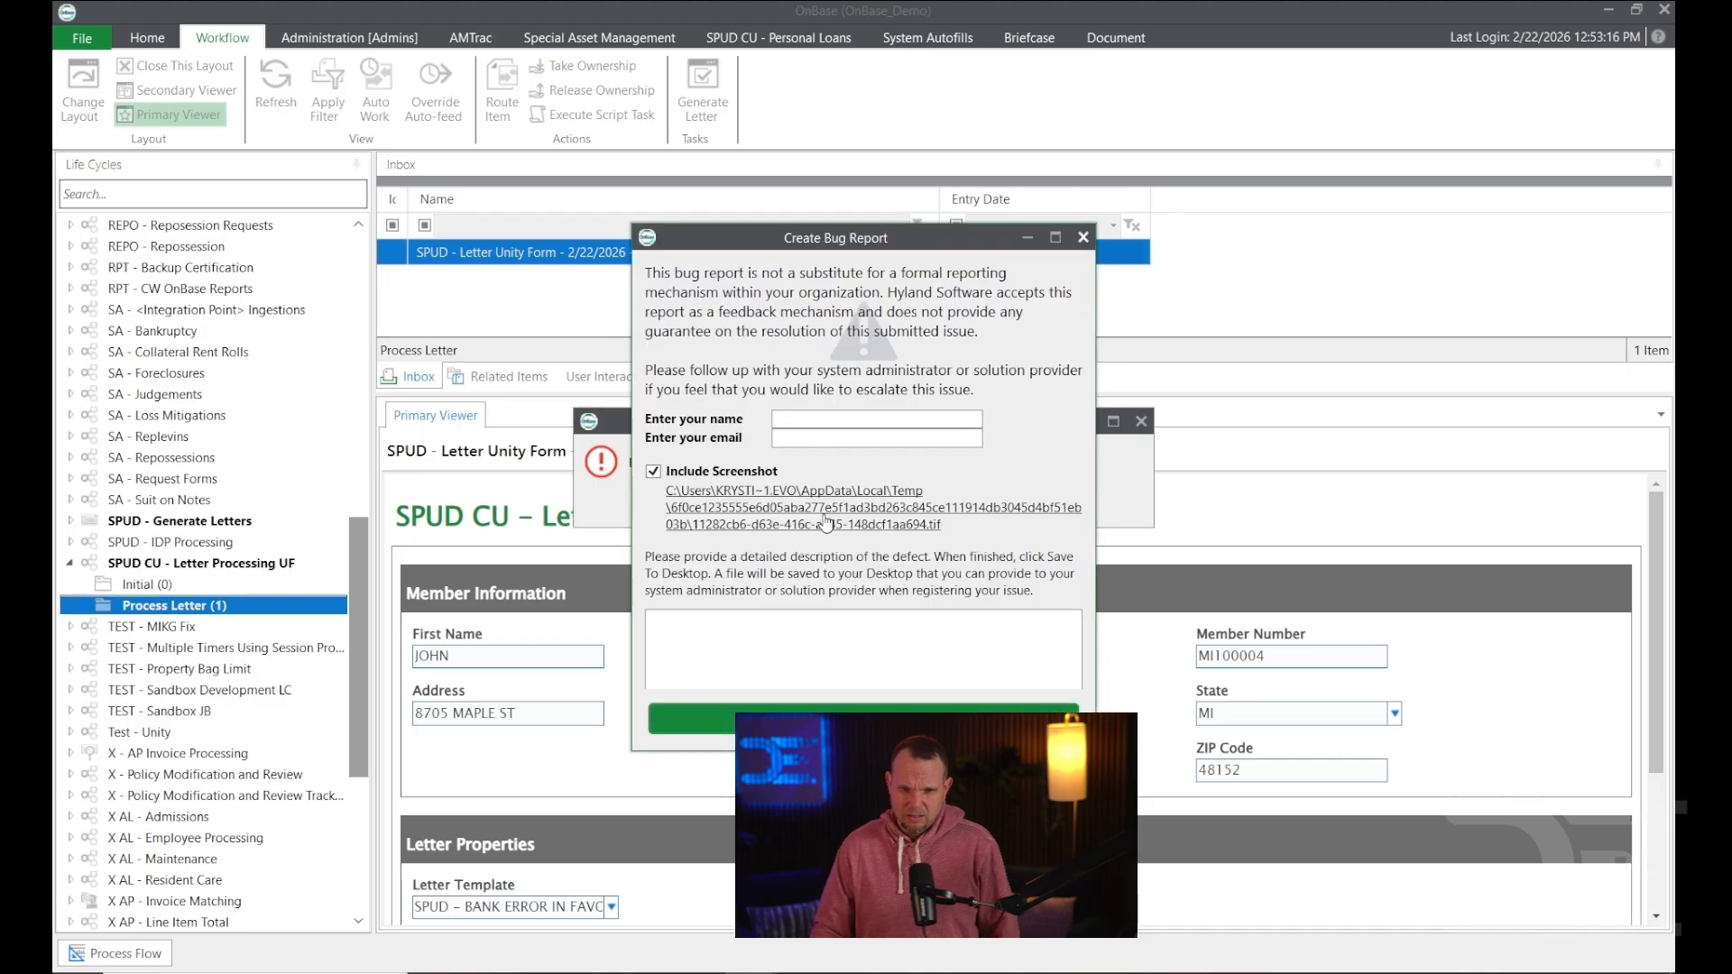
click(1083, 235)
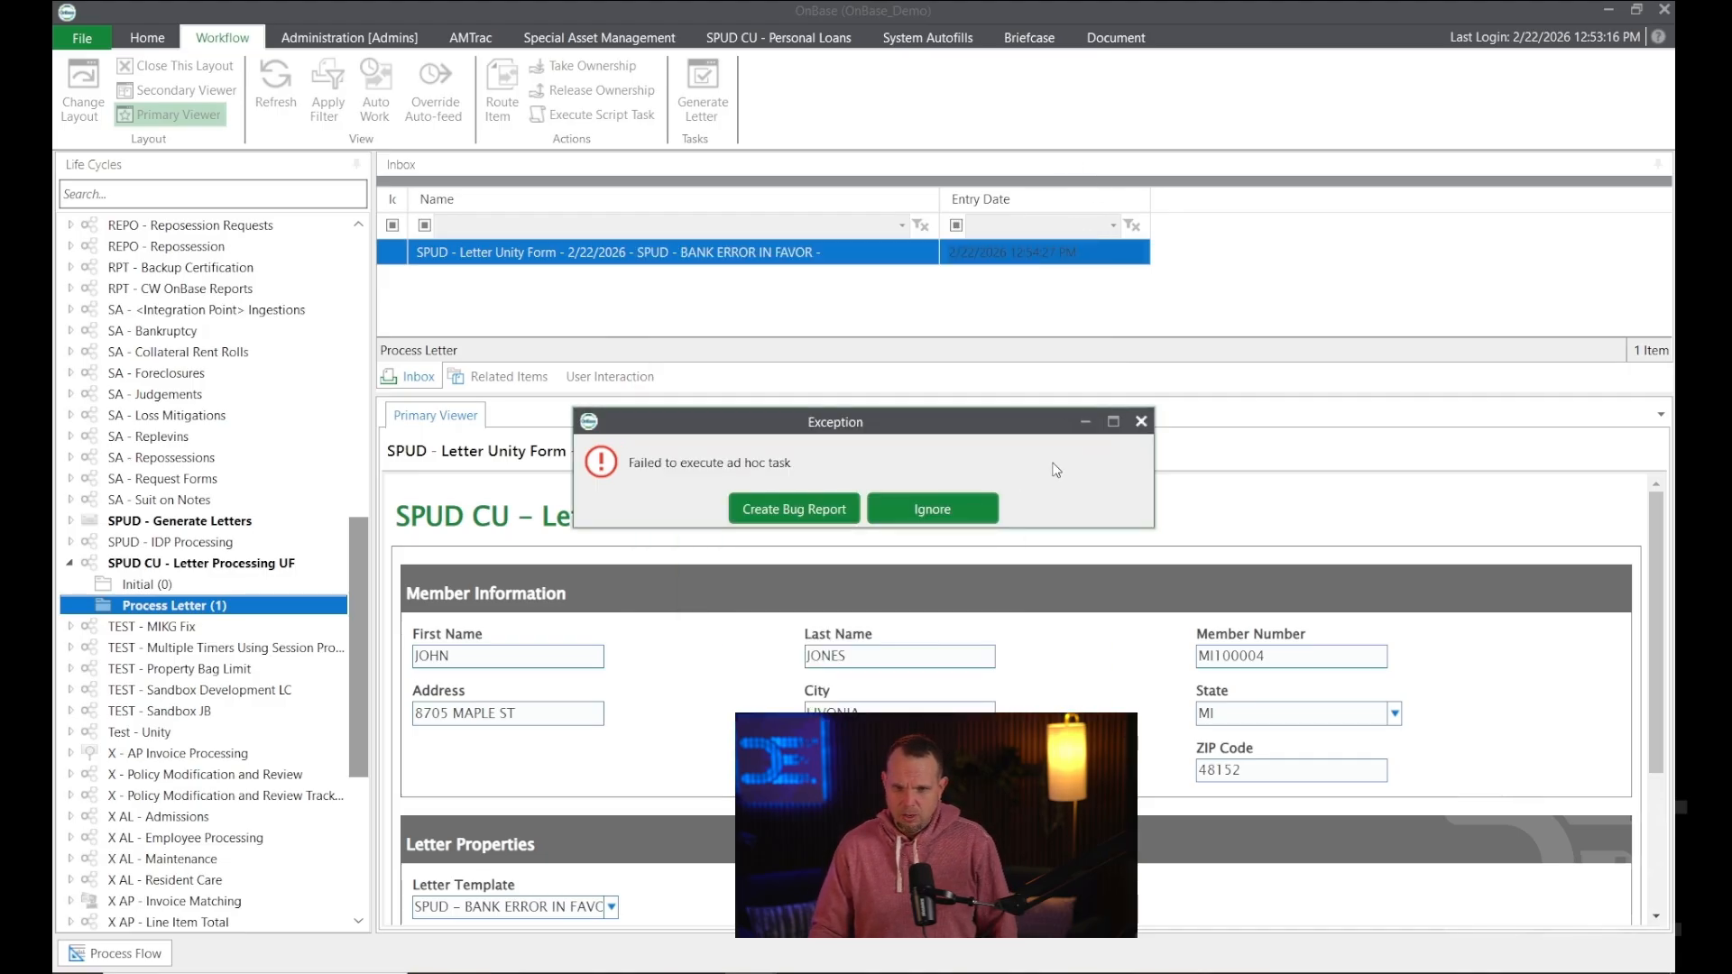
click(1141, 422)
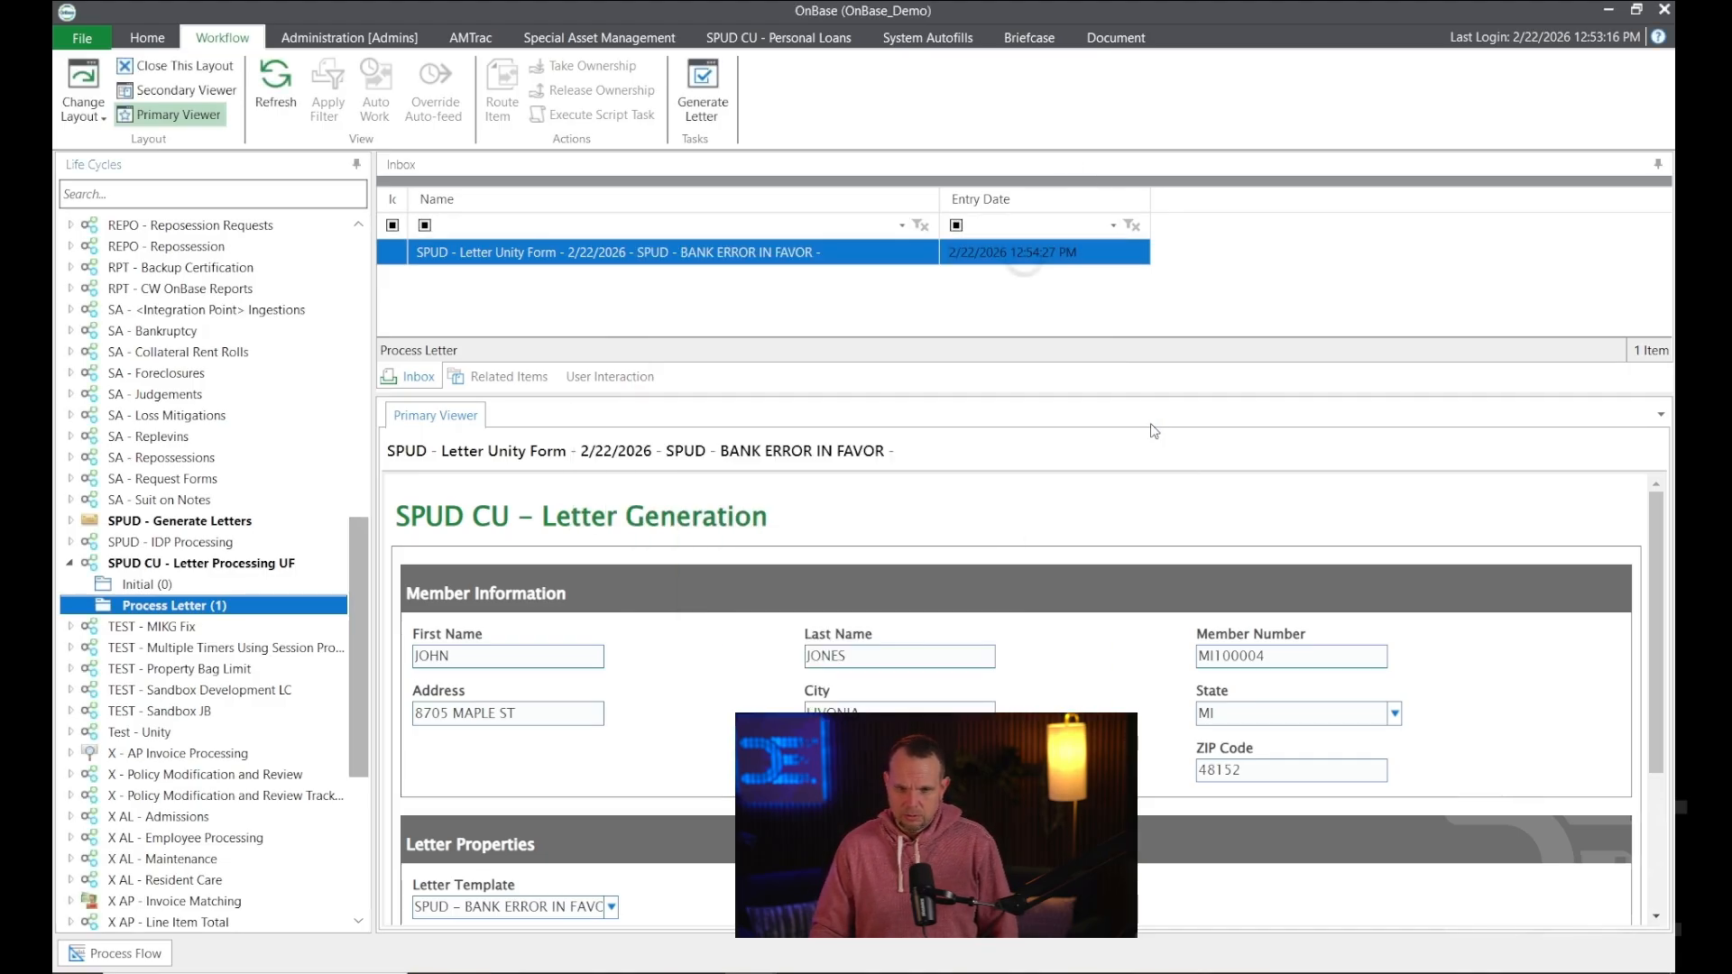
Close the OnBase client and switch to the SPUD - Bank Error in Favor template in Word, dismissing the template list.
click(1665, 11)
click(817, 548)
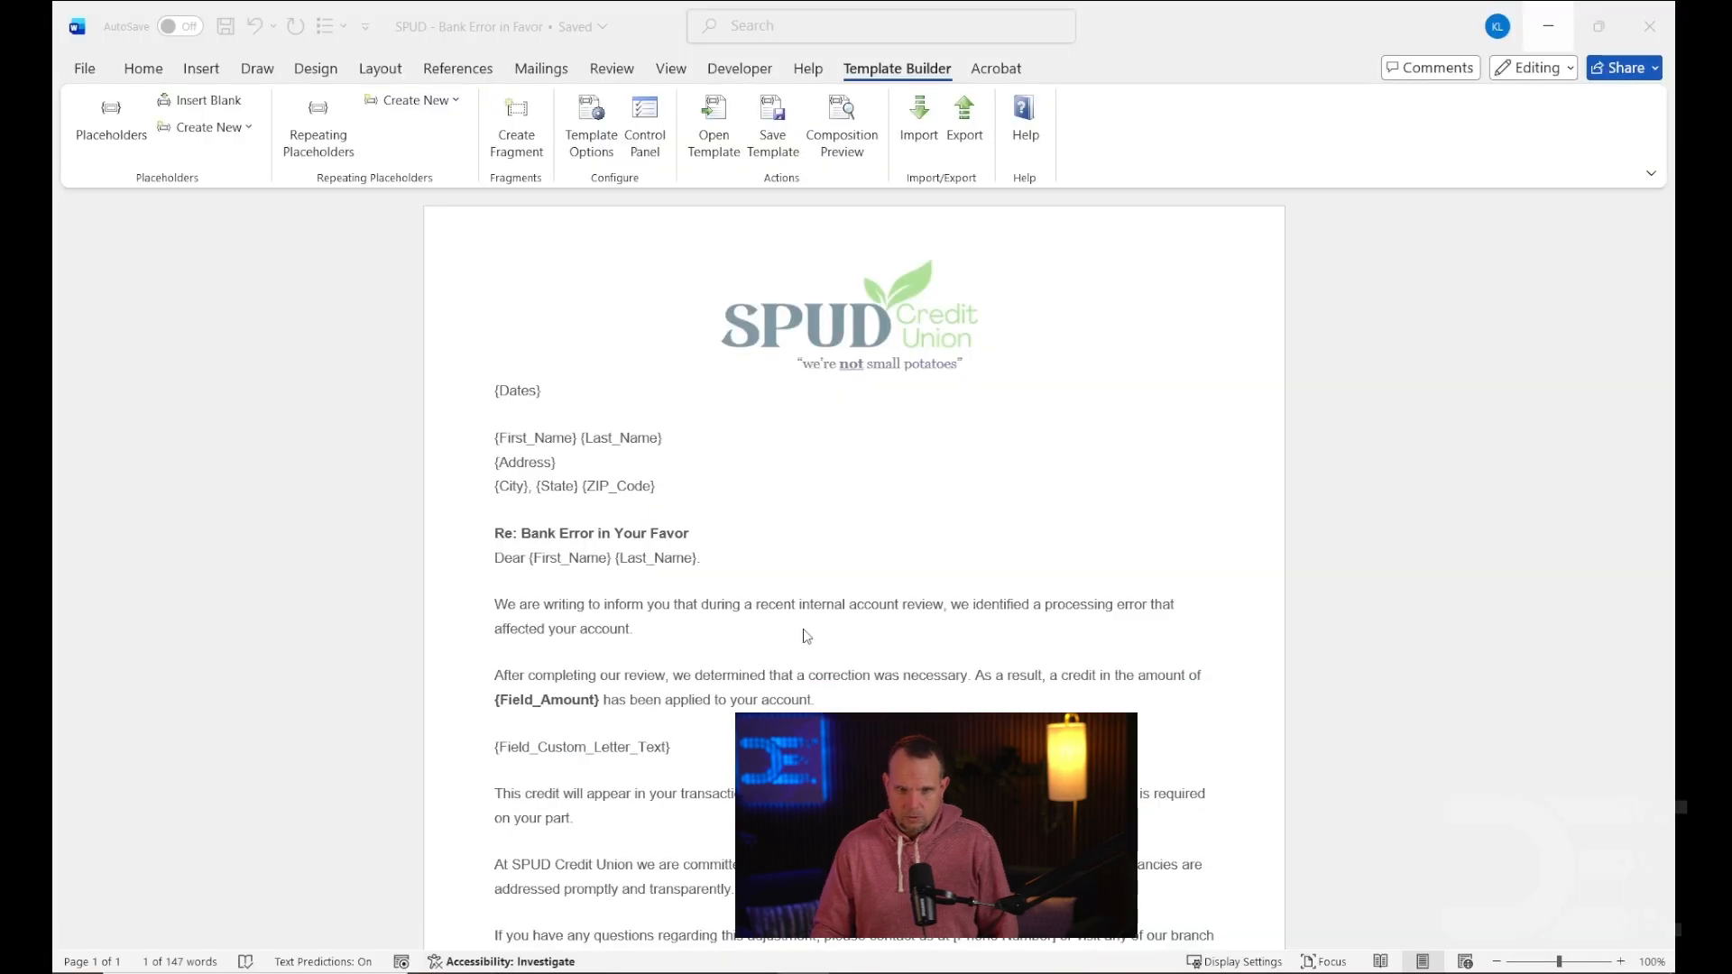
click(658, 144)
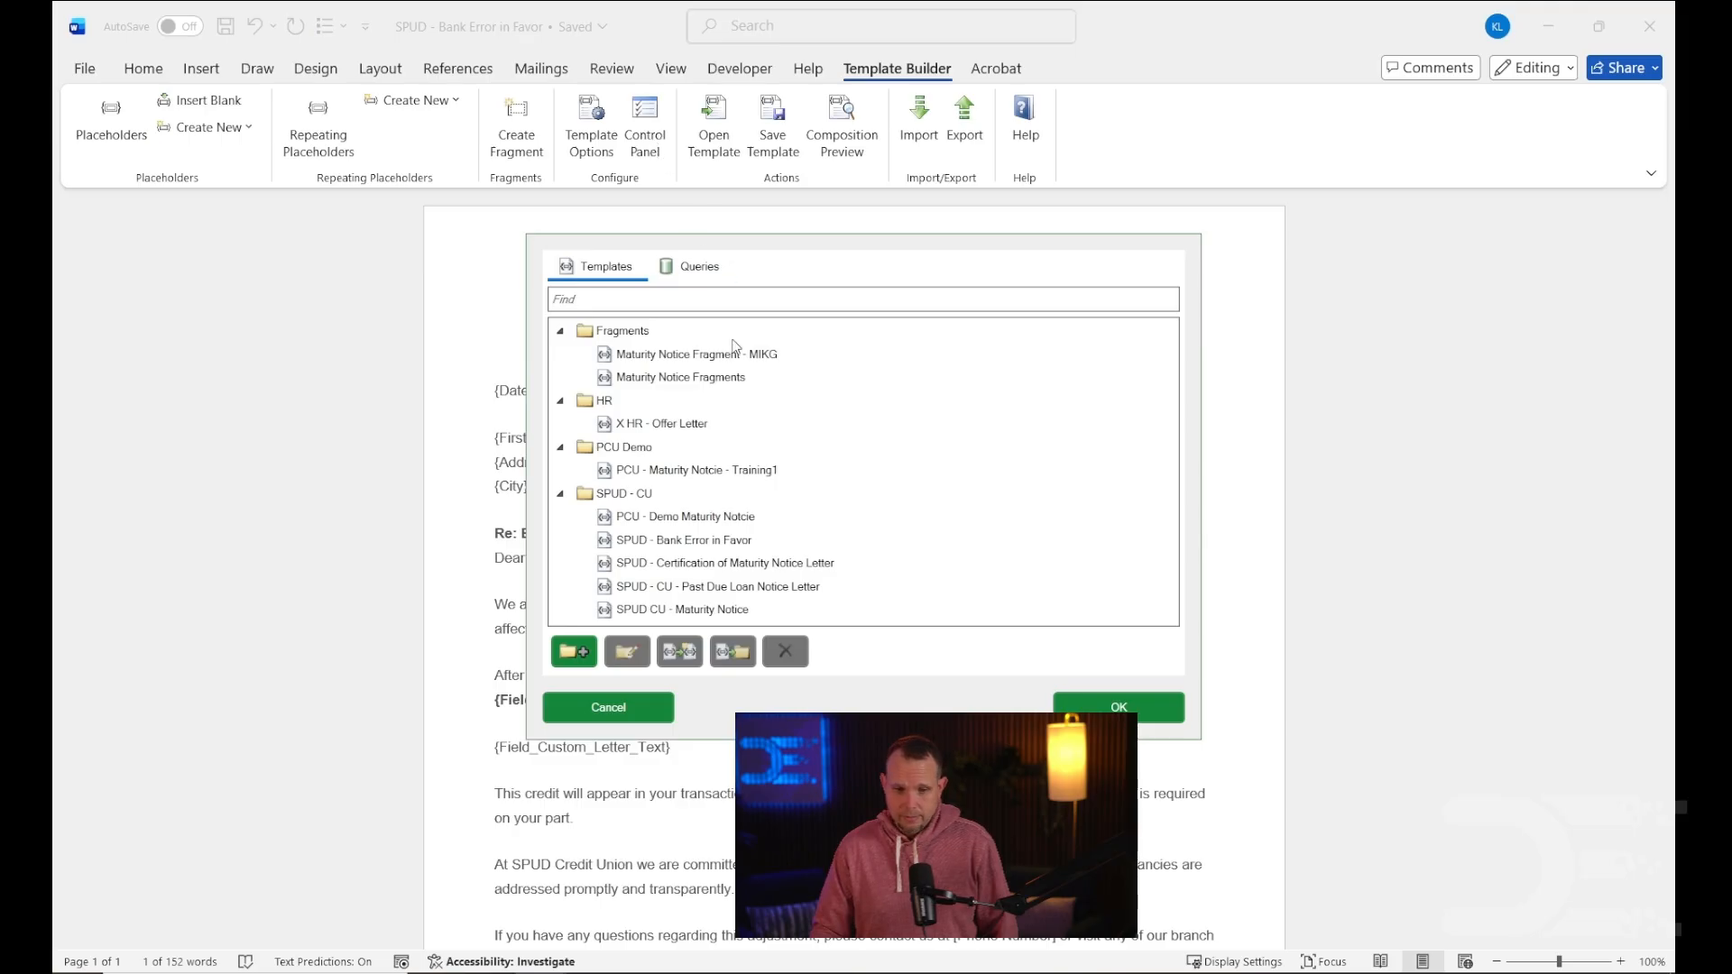
click(608, 707)
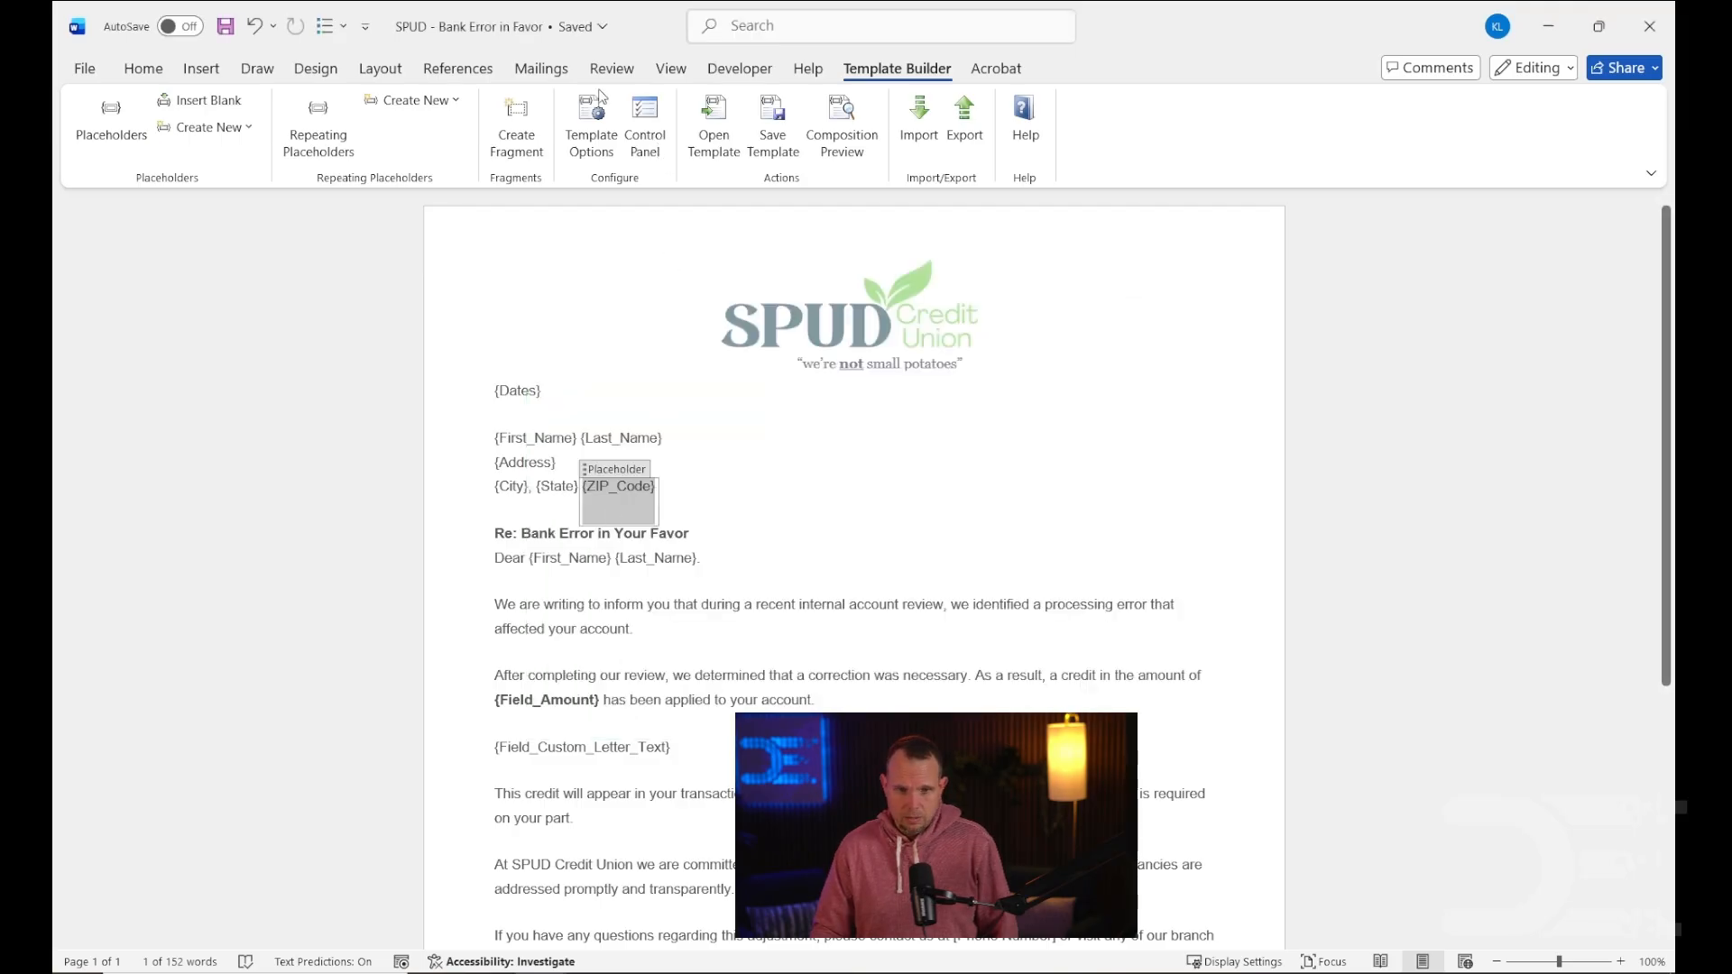
Check each selected user group's rights in the template security settings, accept them and save the template.
click(591, 126)
click(1641, 892)
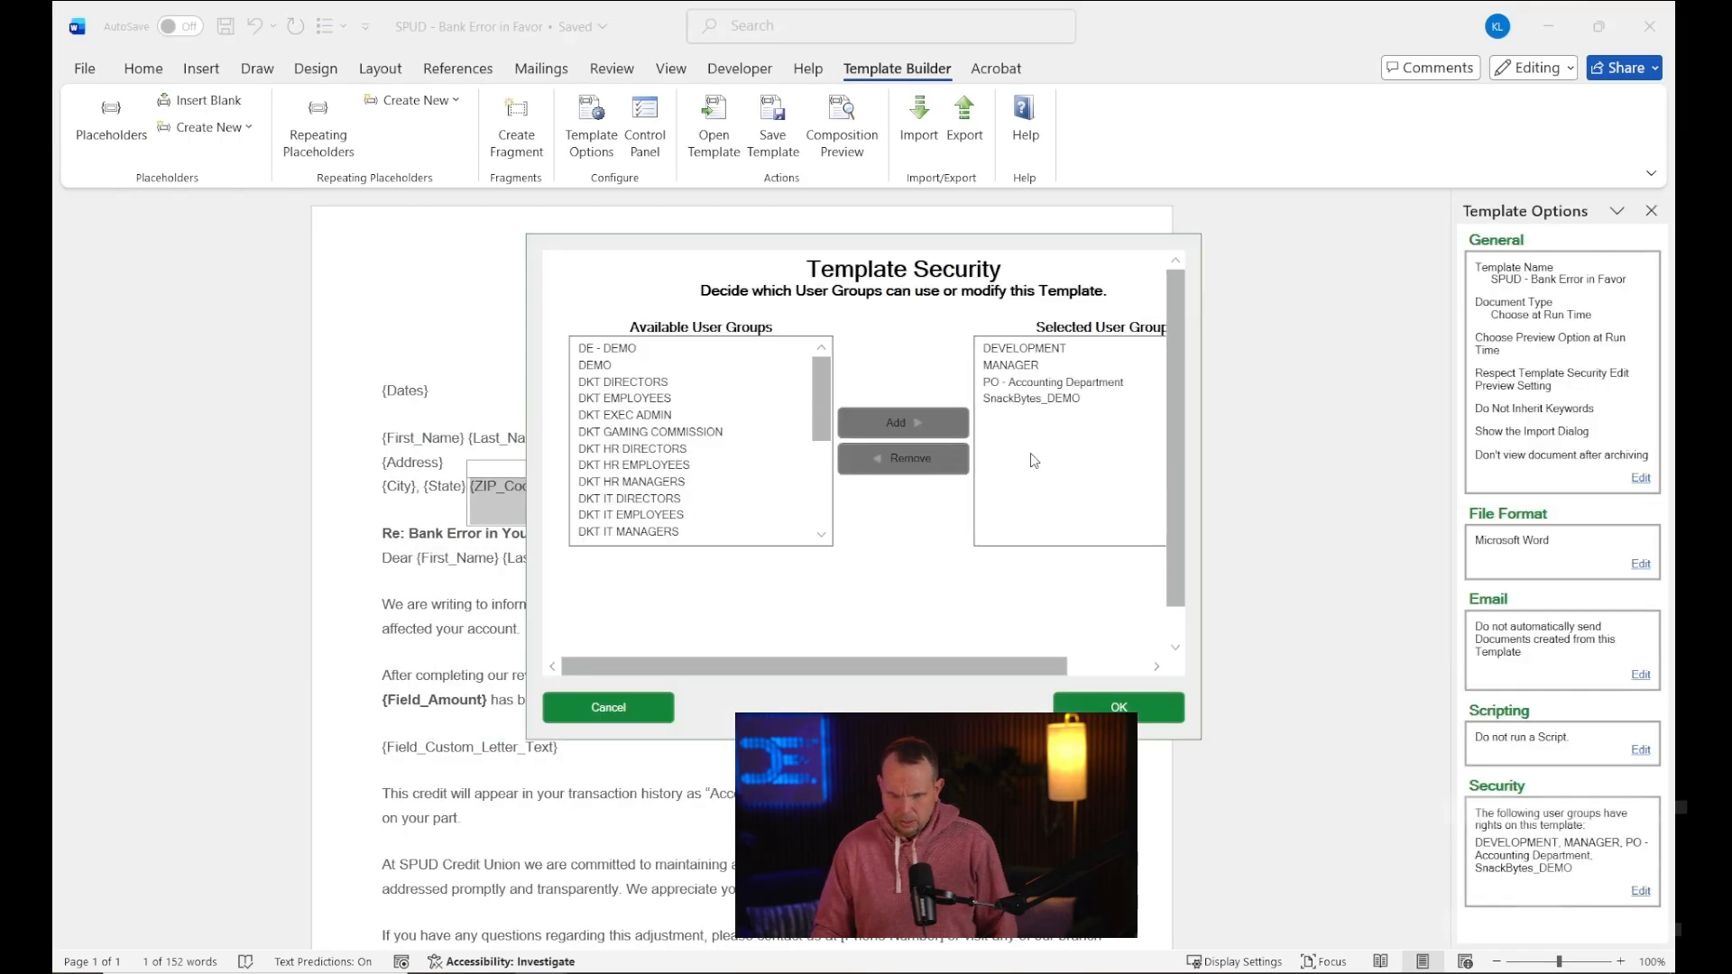
click(1024, 399)
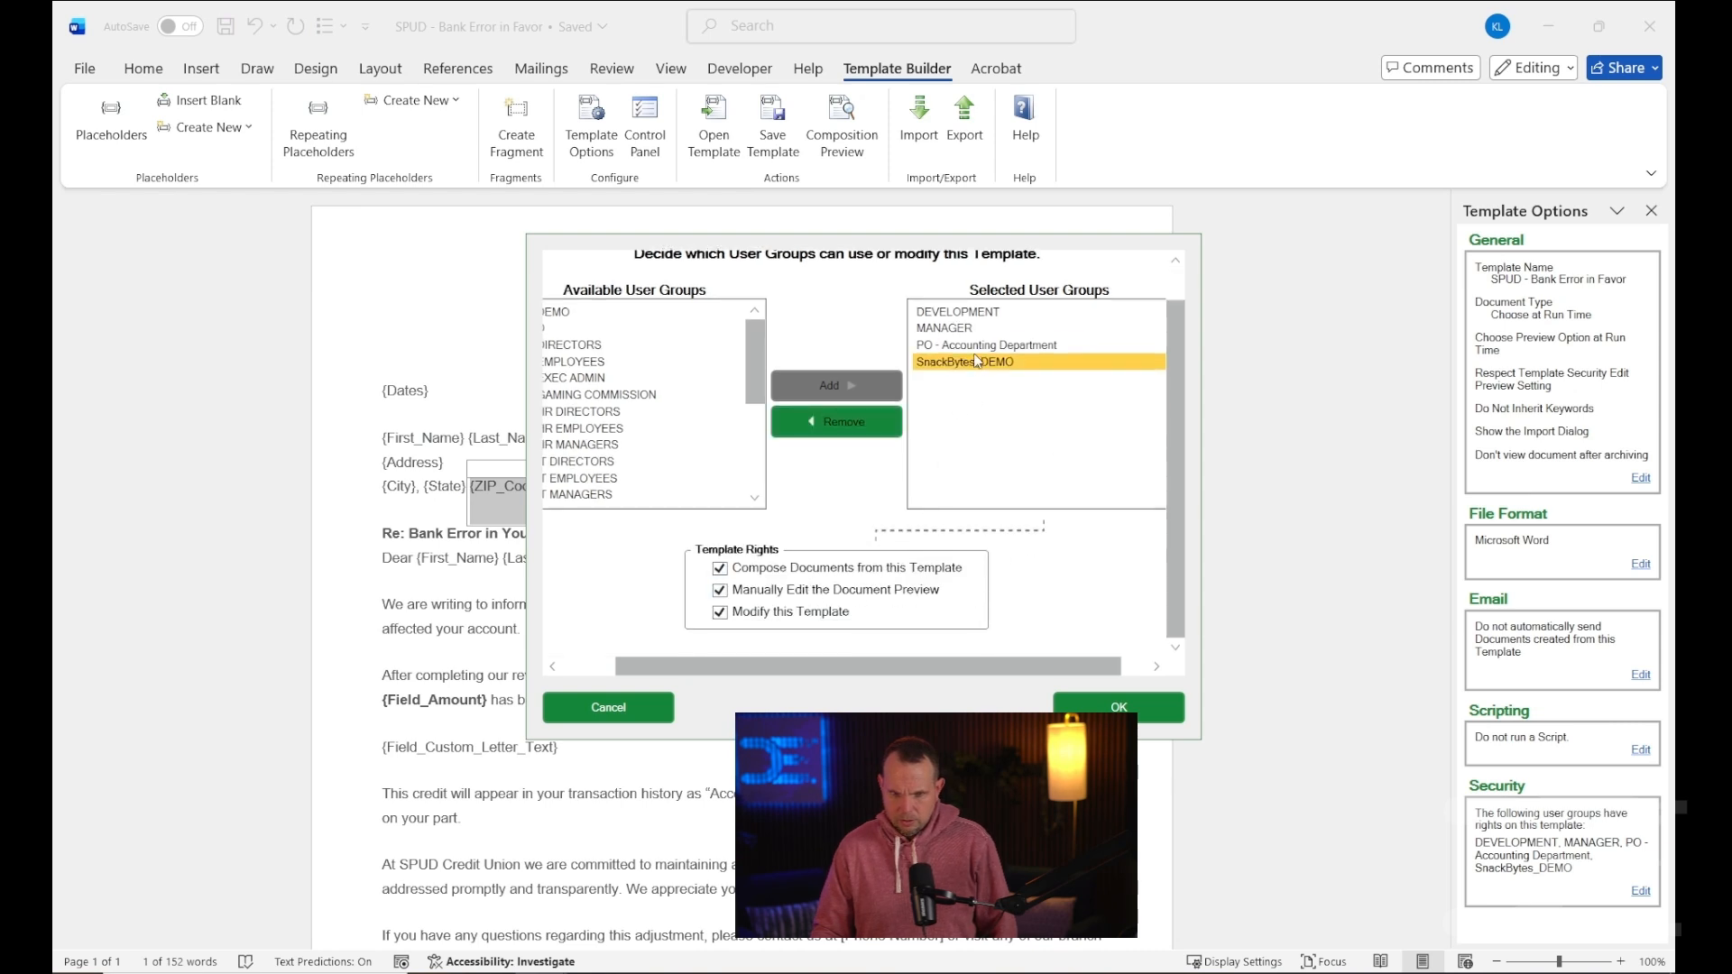
click(1002, 346)
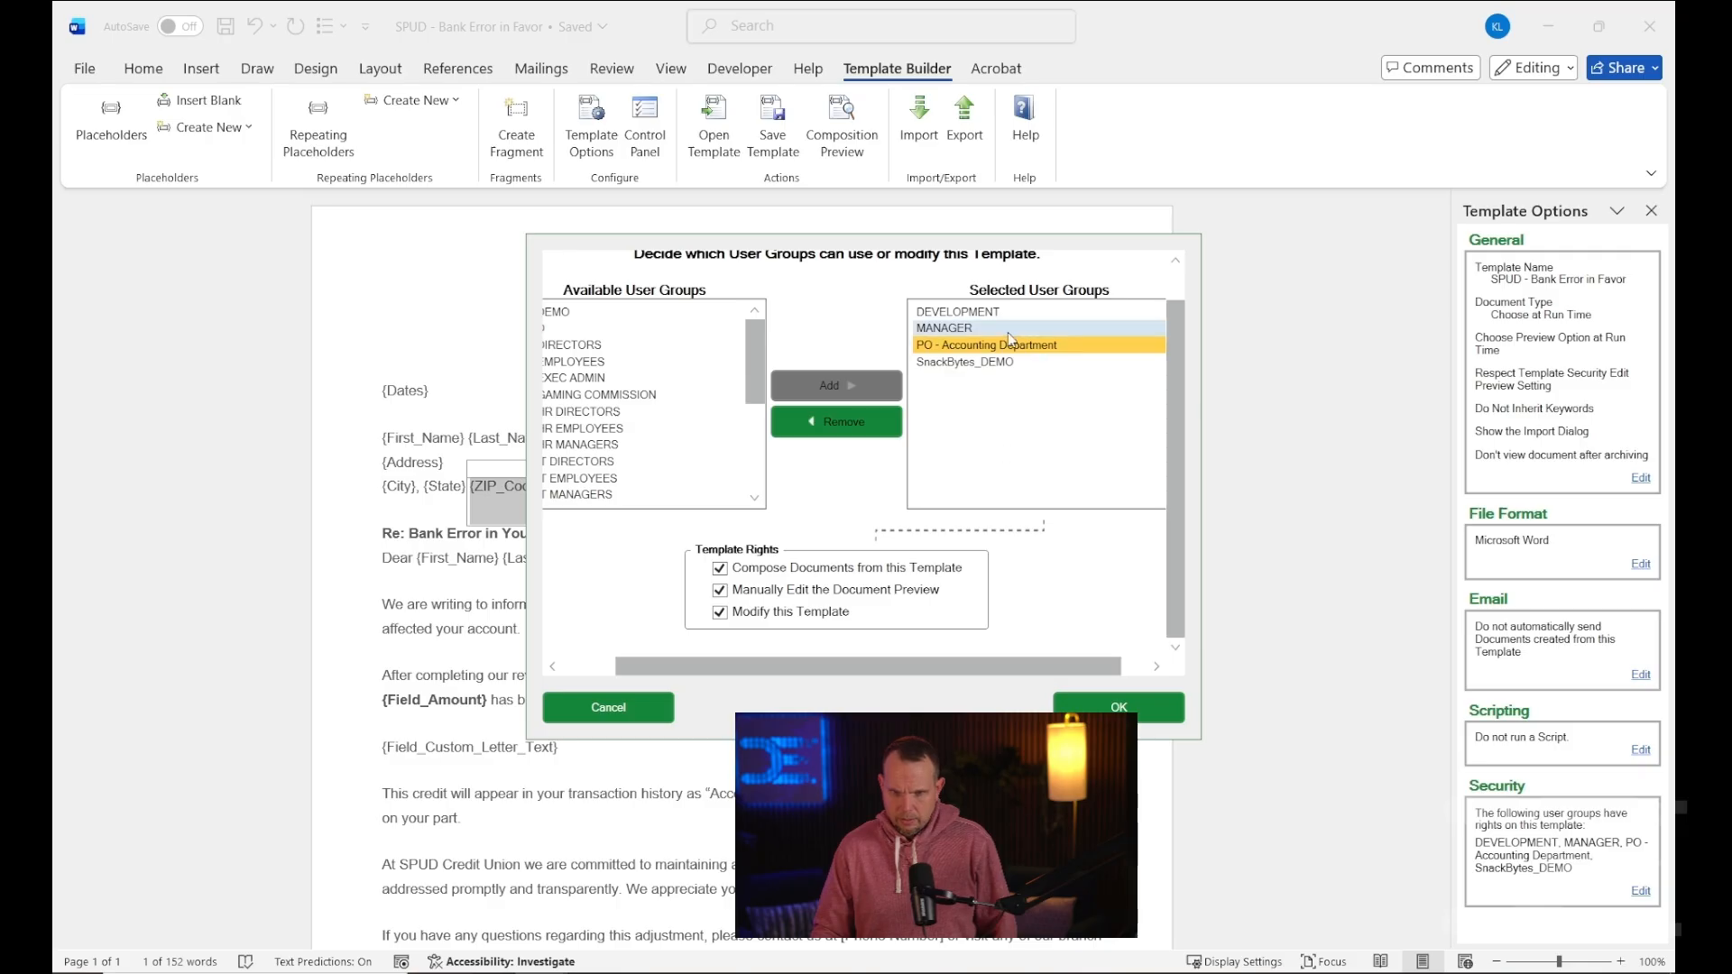
click(988, 330)
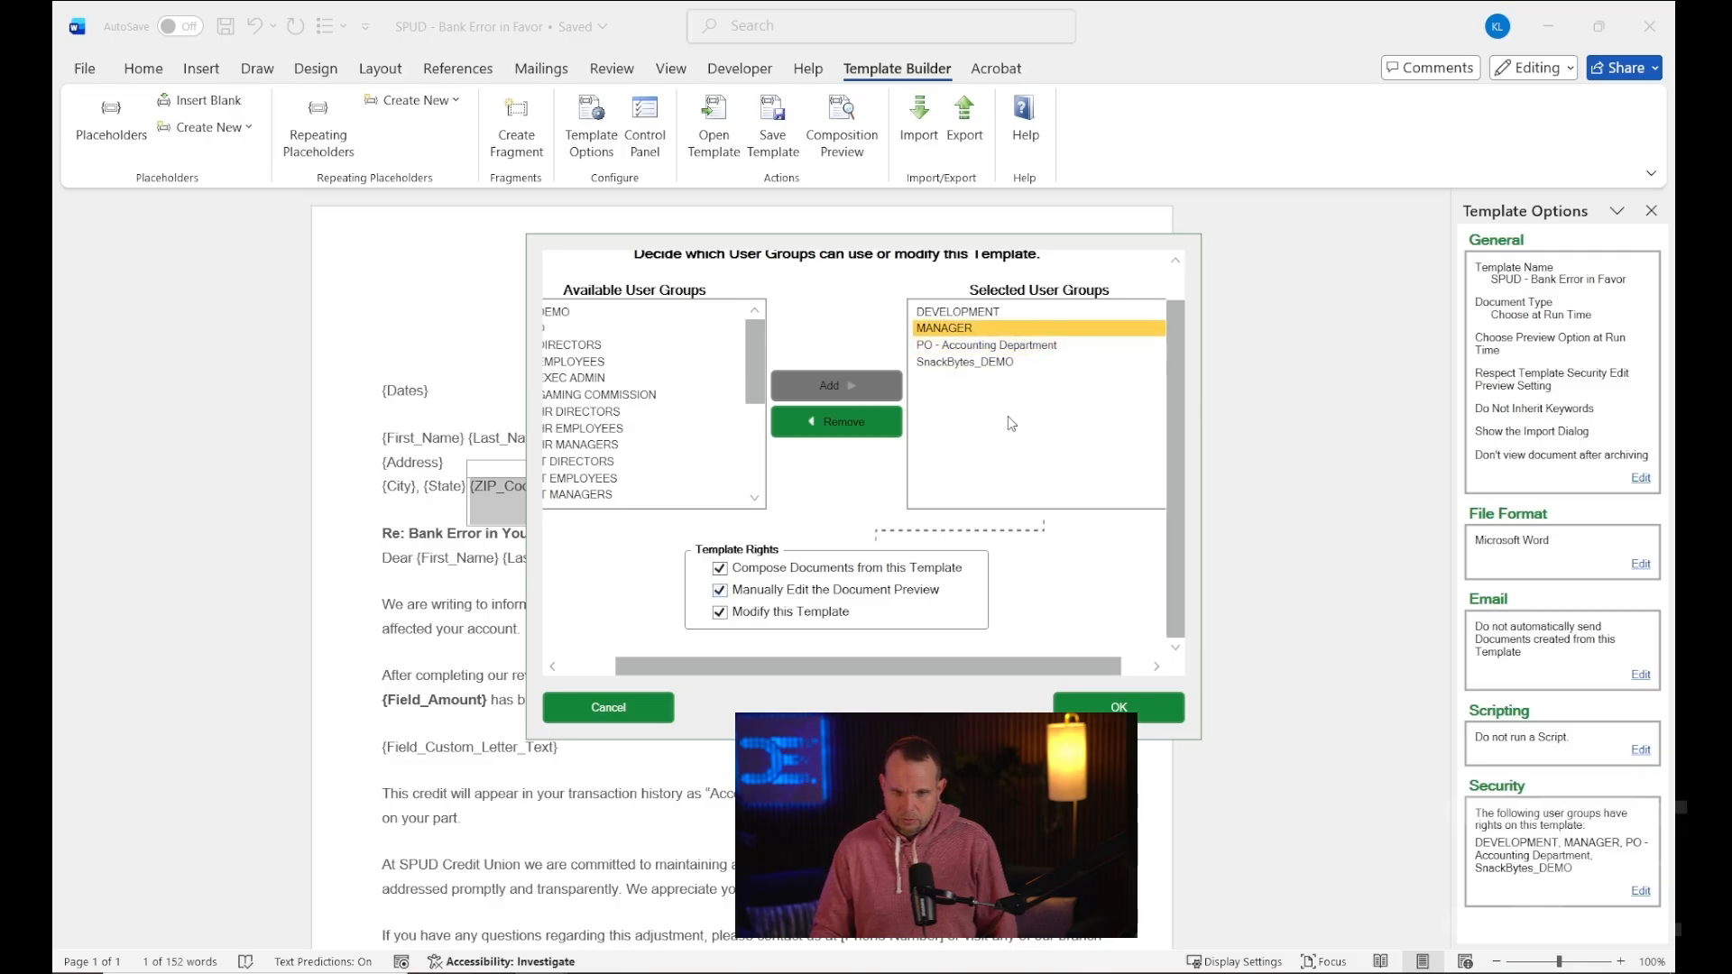
click(991, 315)
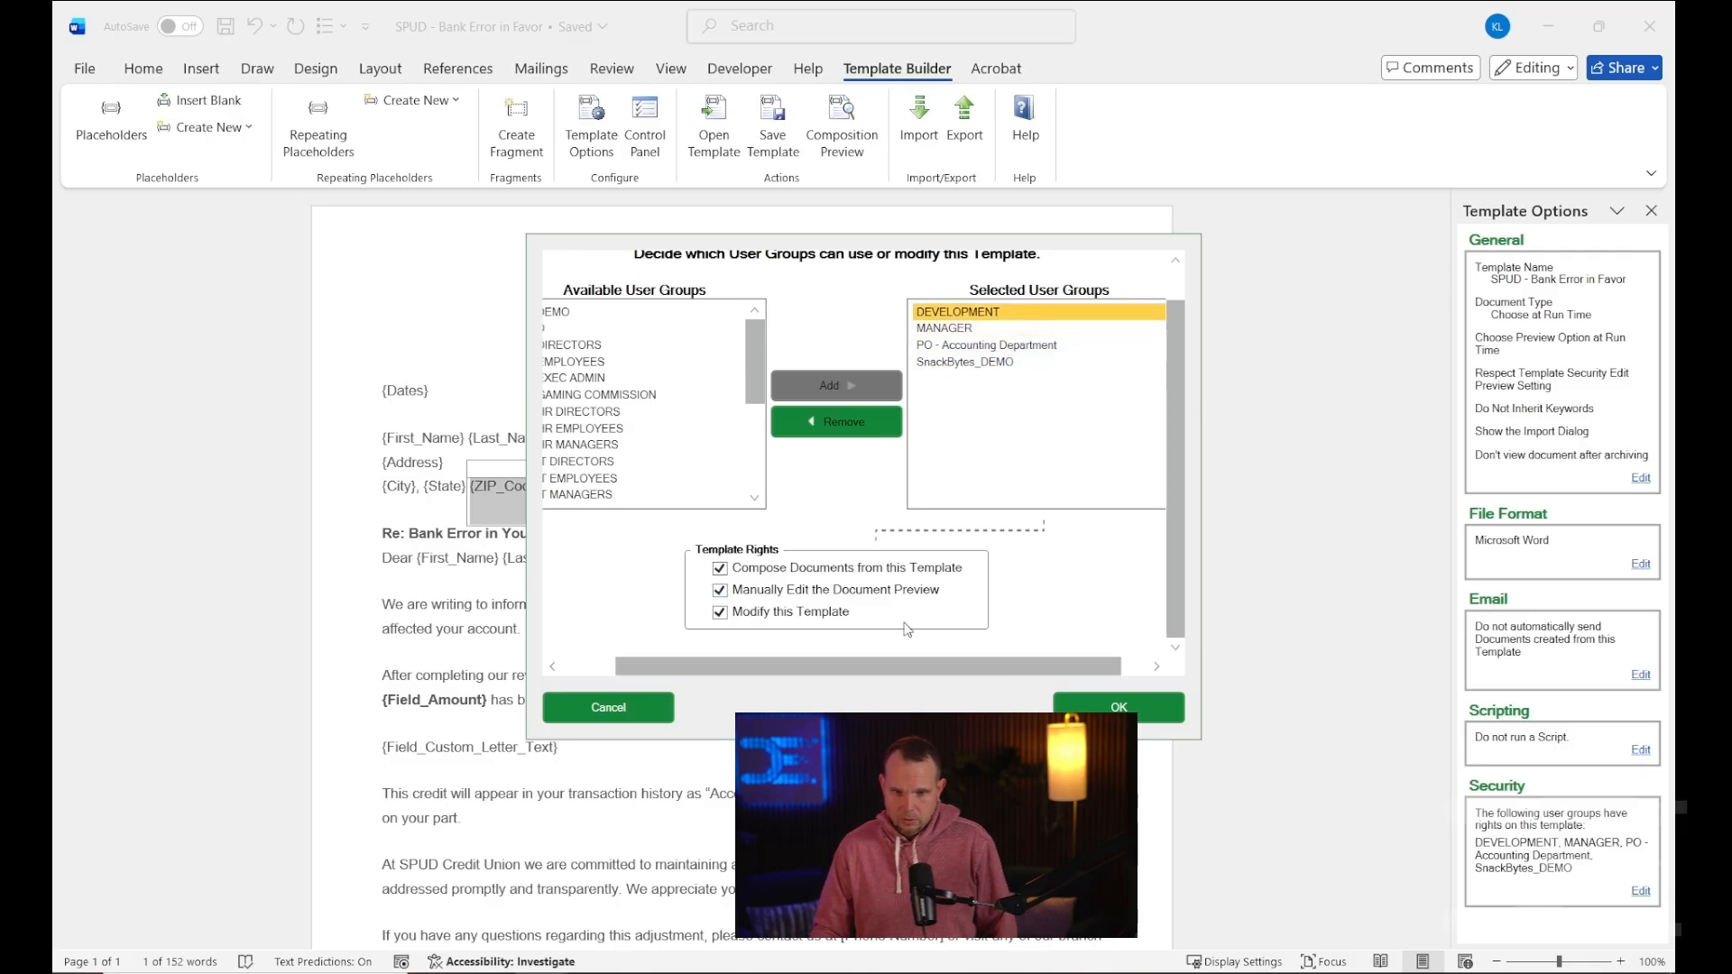
click(1119, 708)
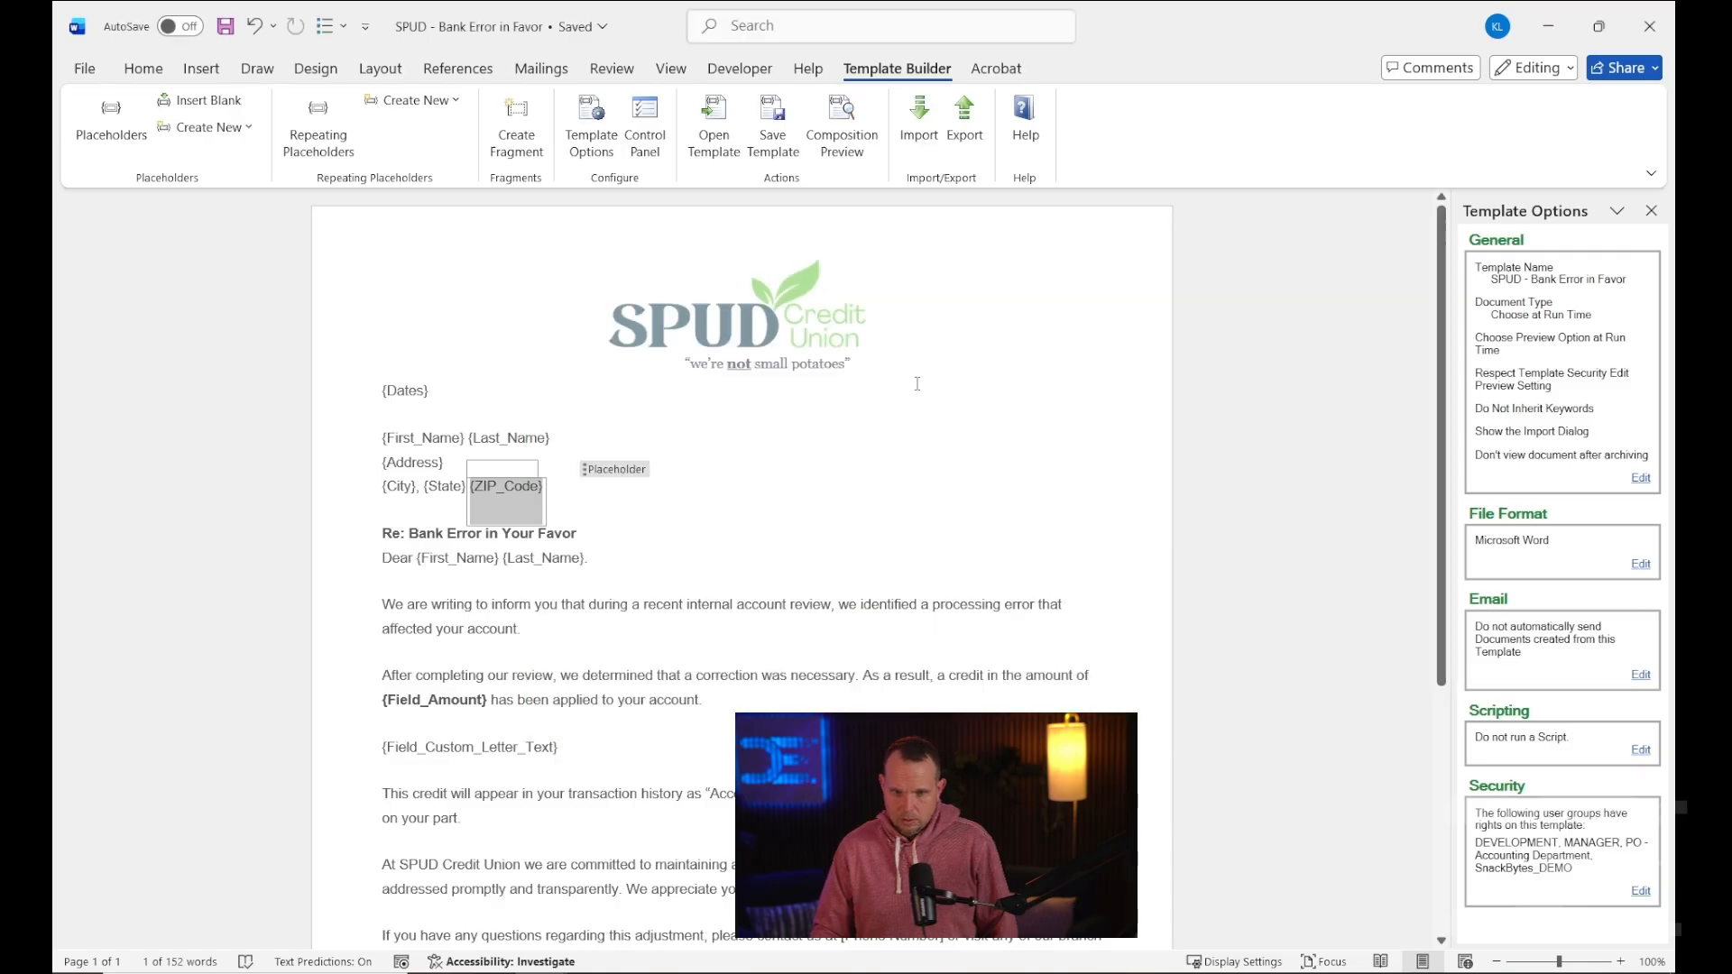
click(776, 149)
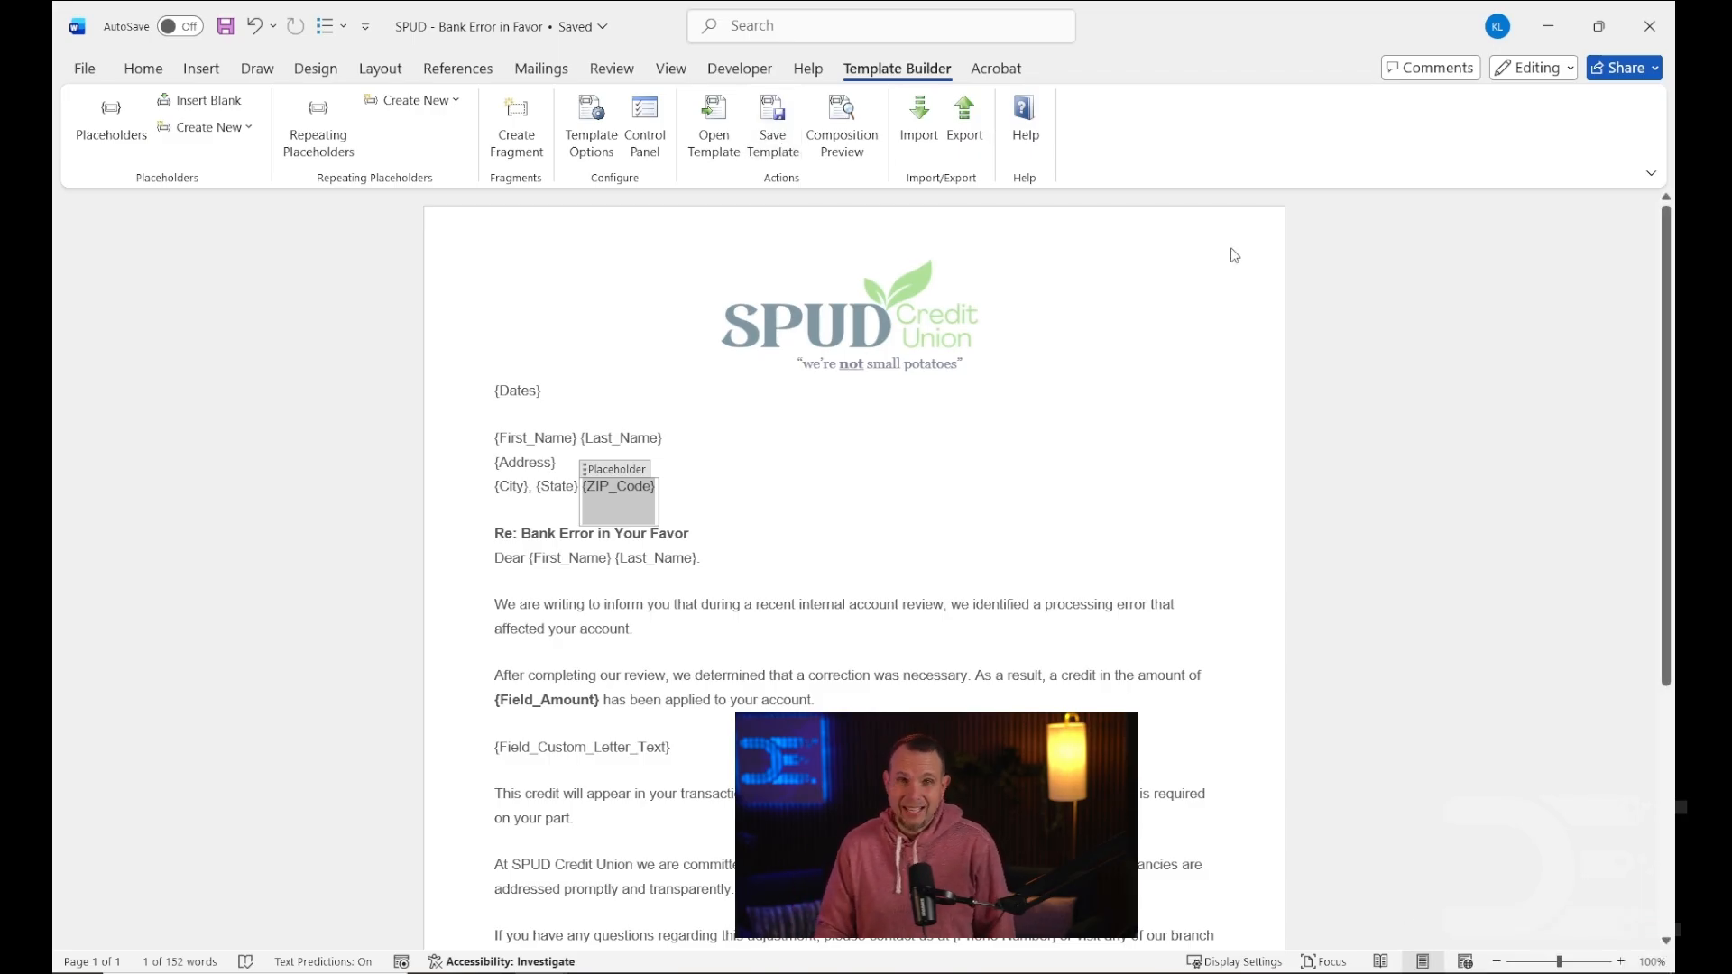
Switch to the OnBase client, generate the letter from the form in the Process Letter queue and review its composition preview.
click(1548, 26)
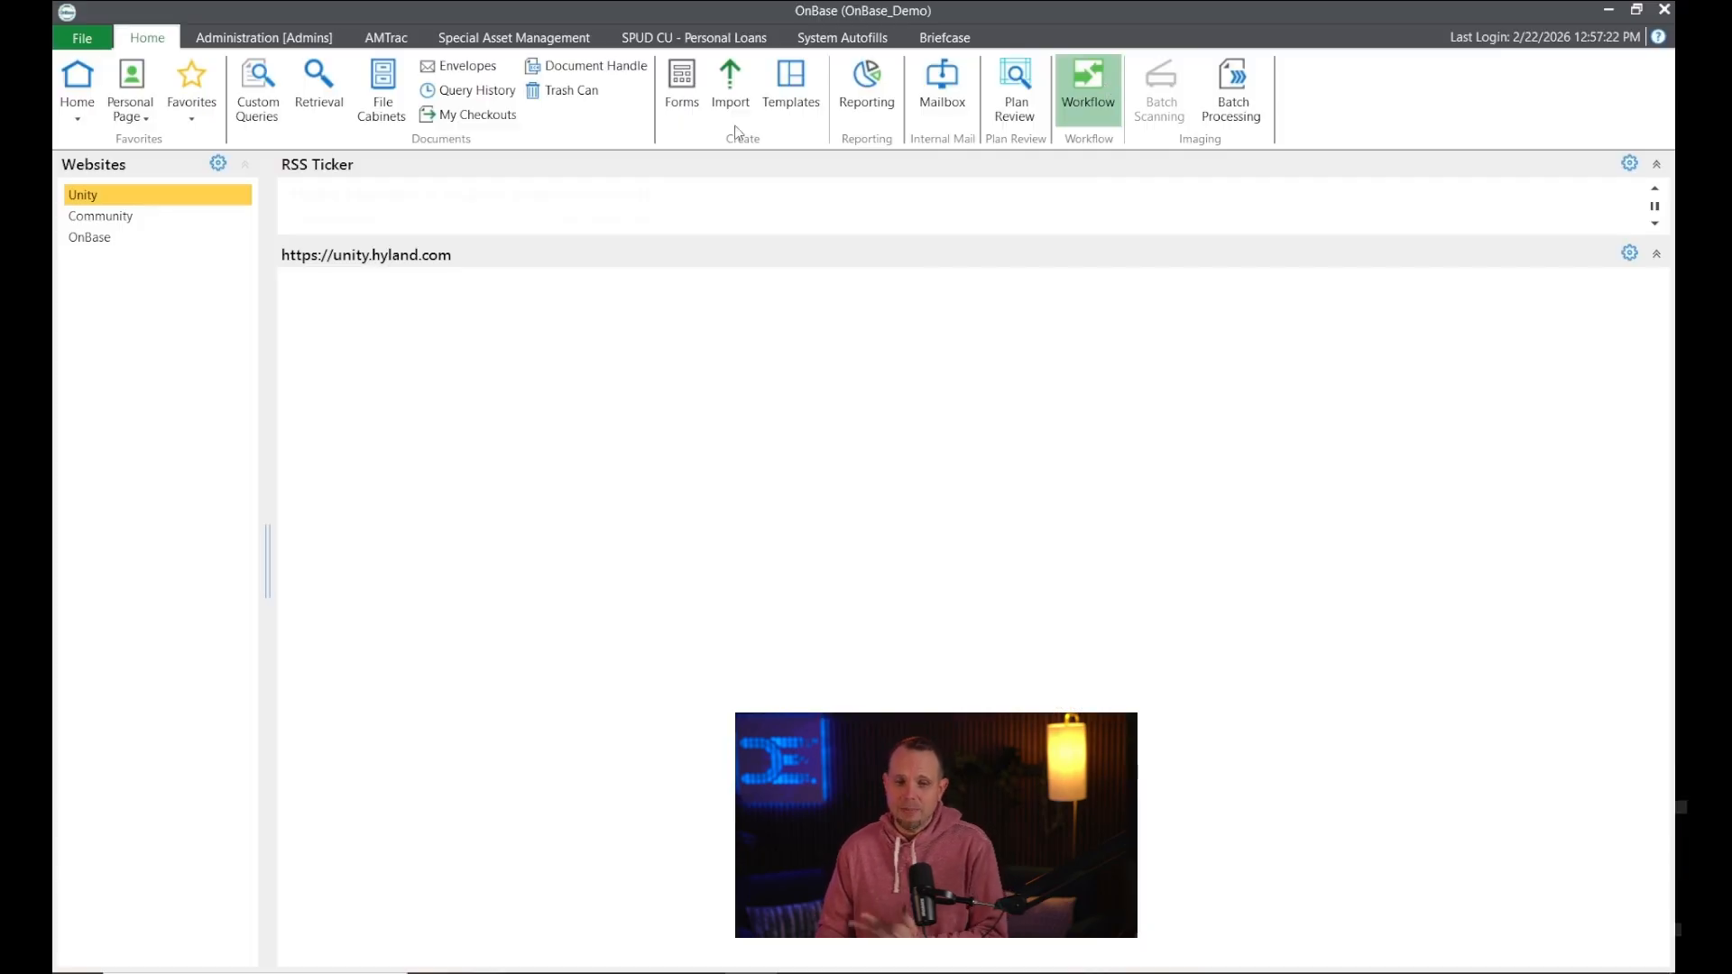
click(1088, 90)
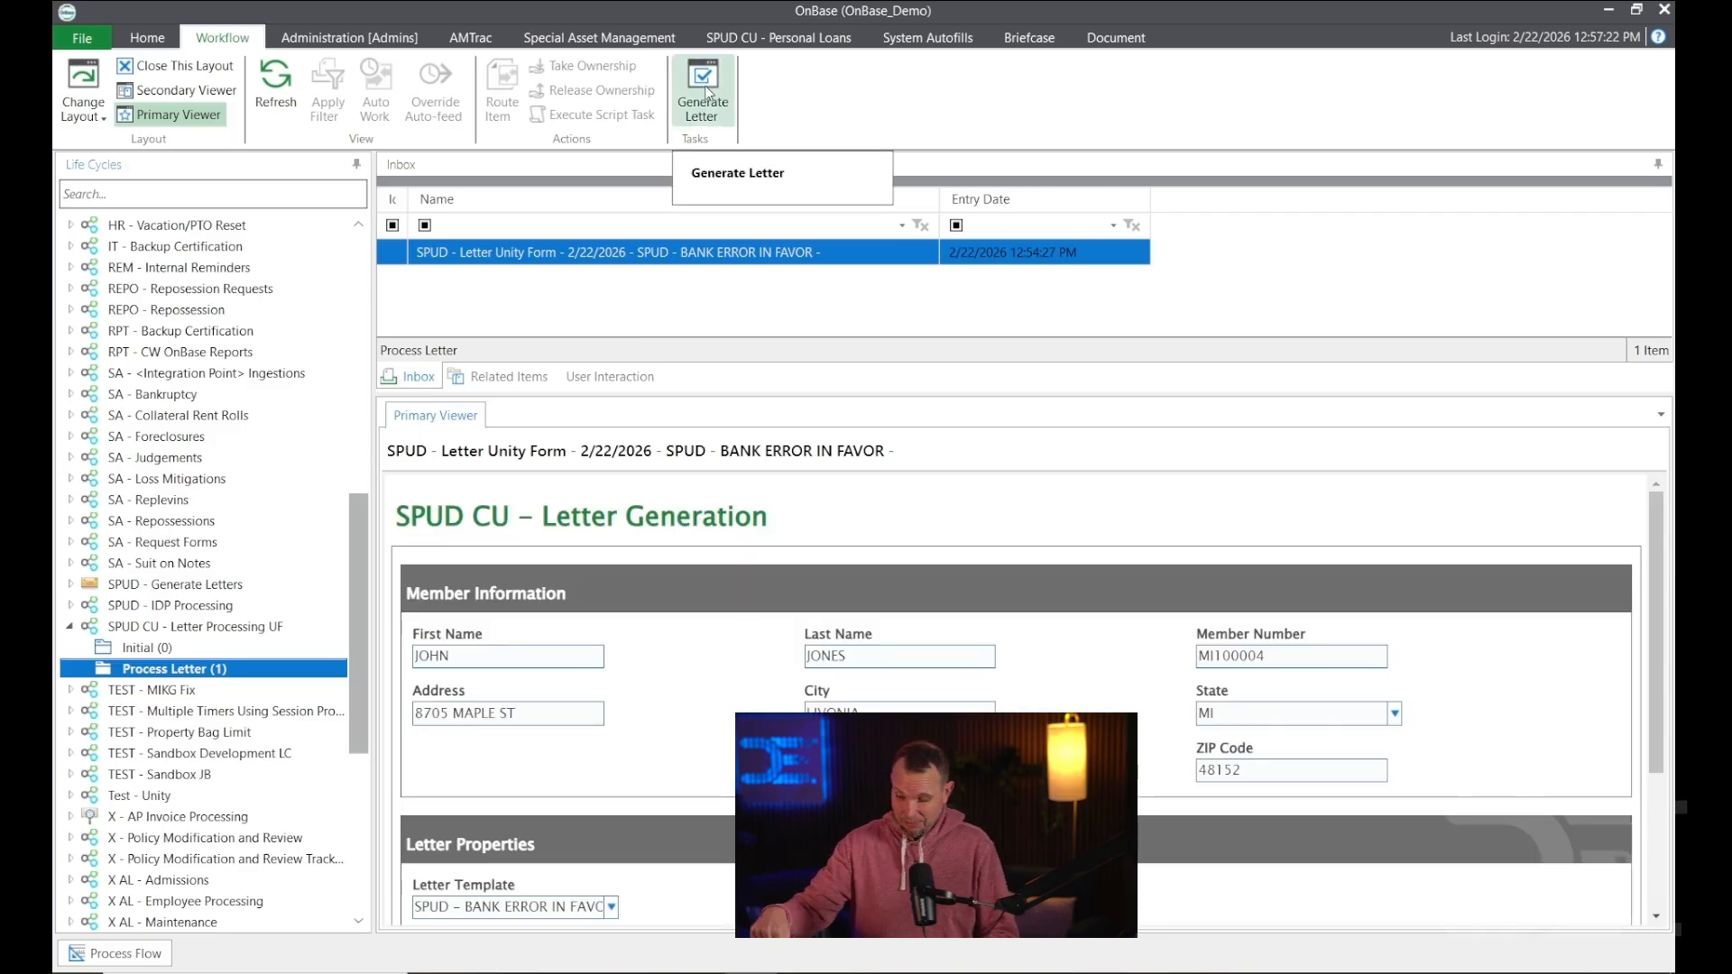
click(707, 93)
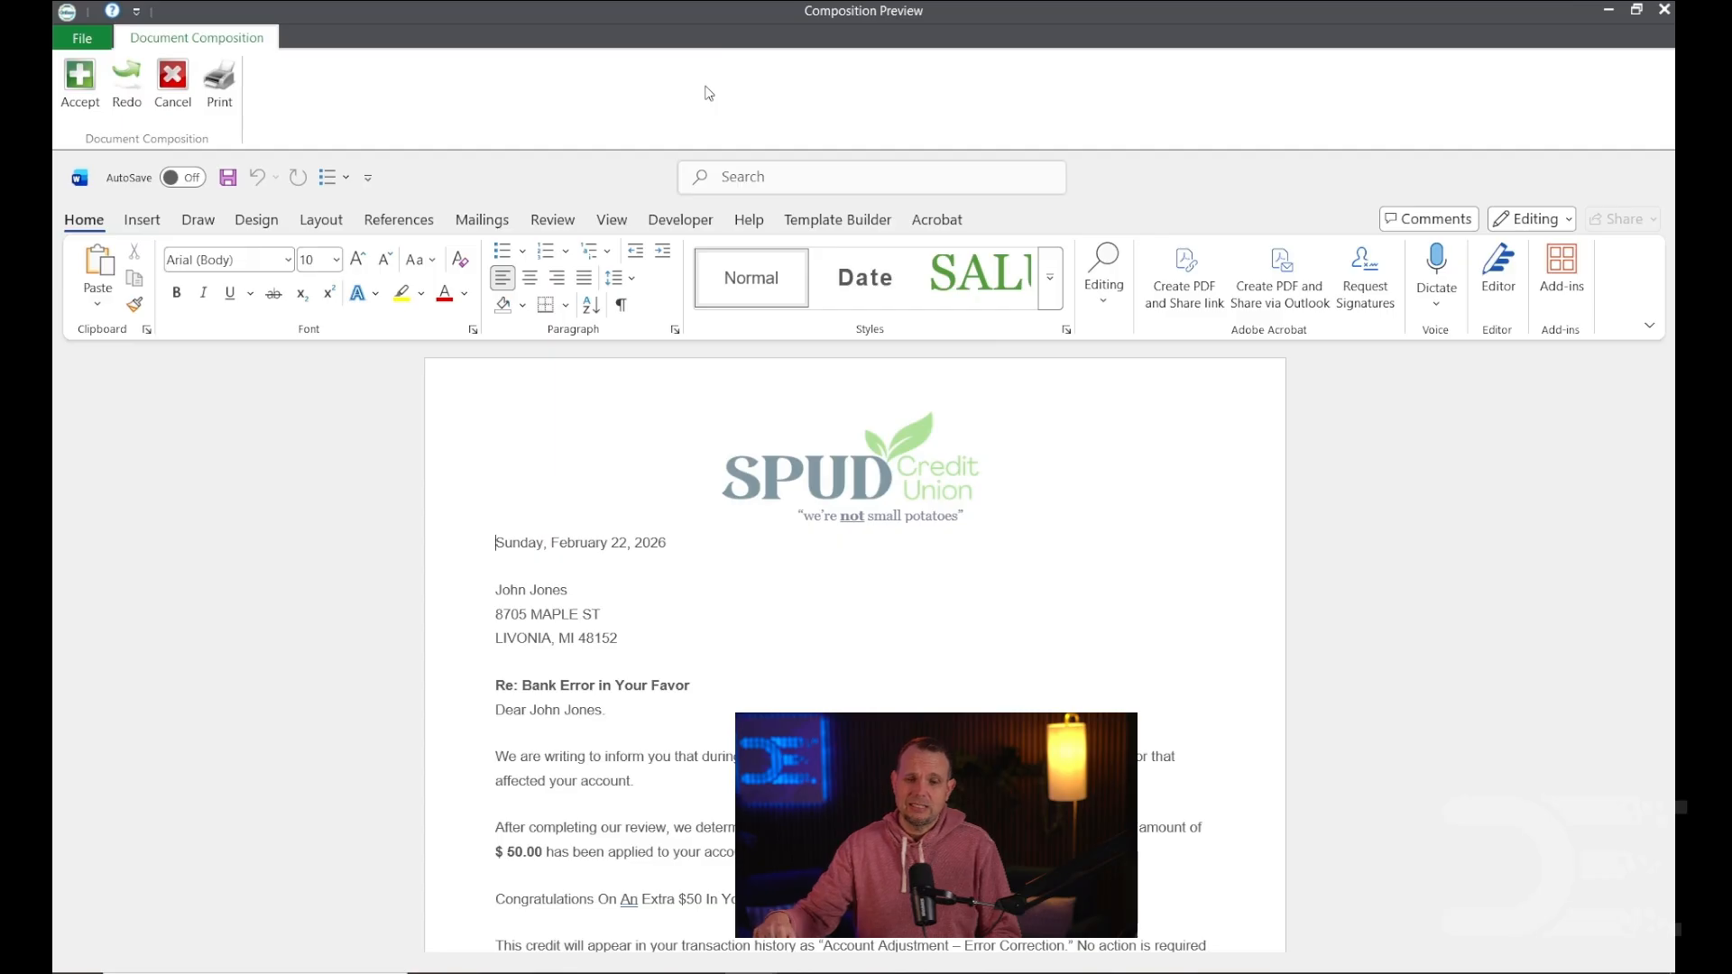
scroll(1054, 674, down, 8)
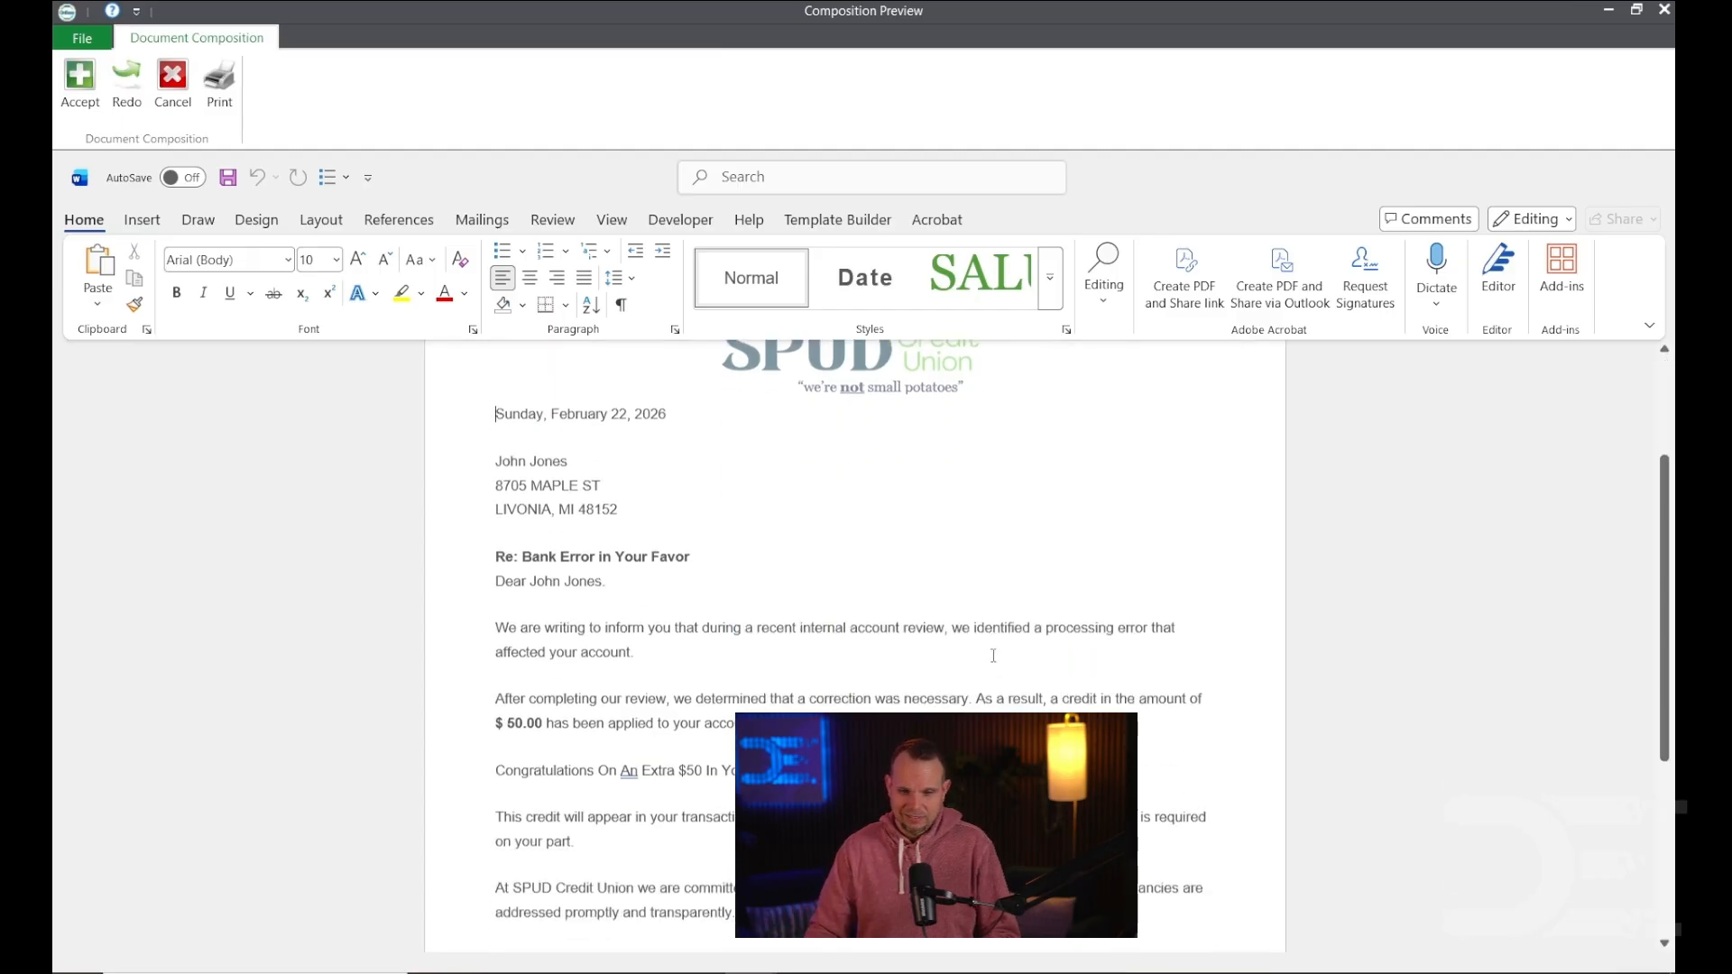